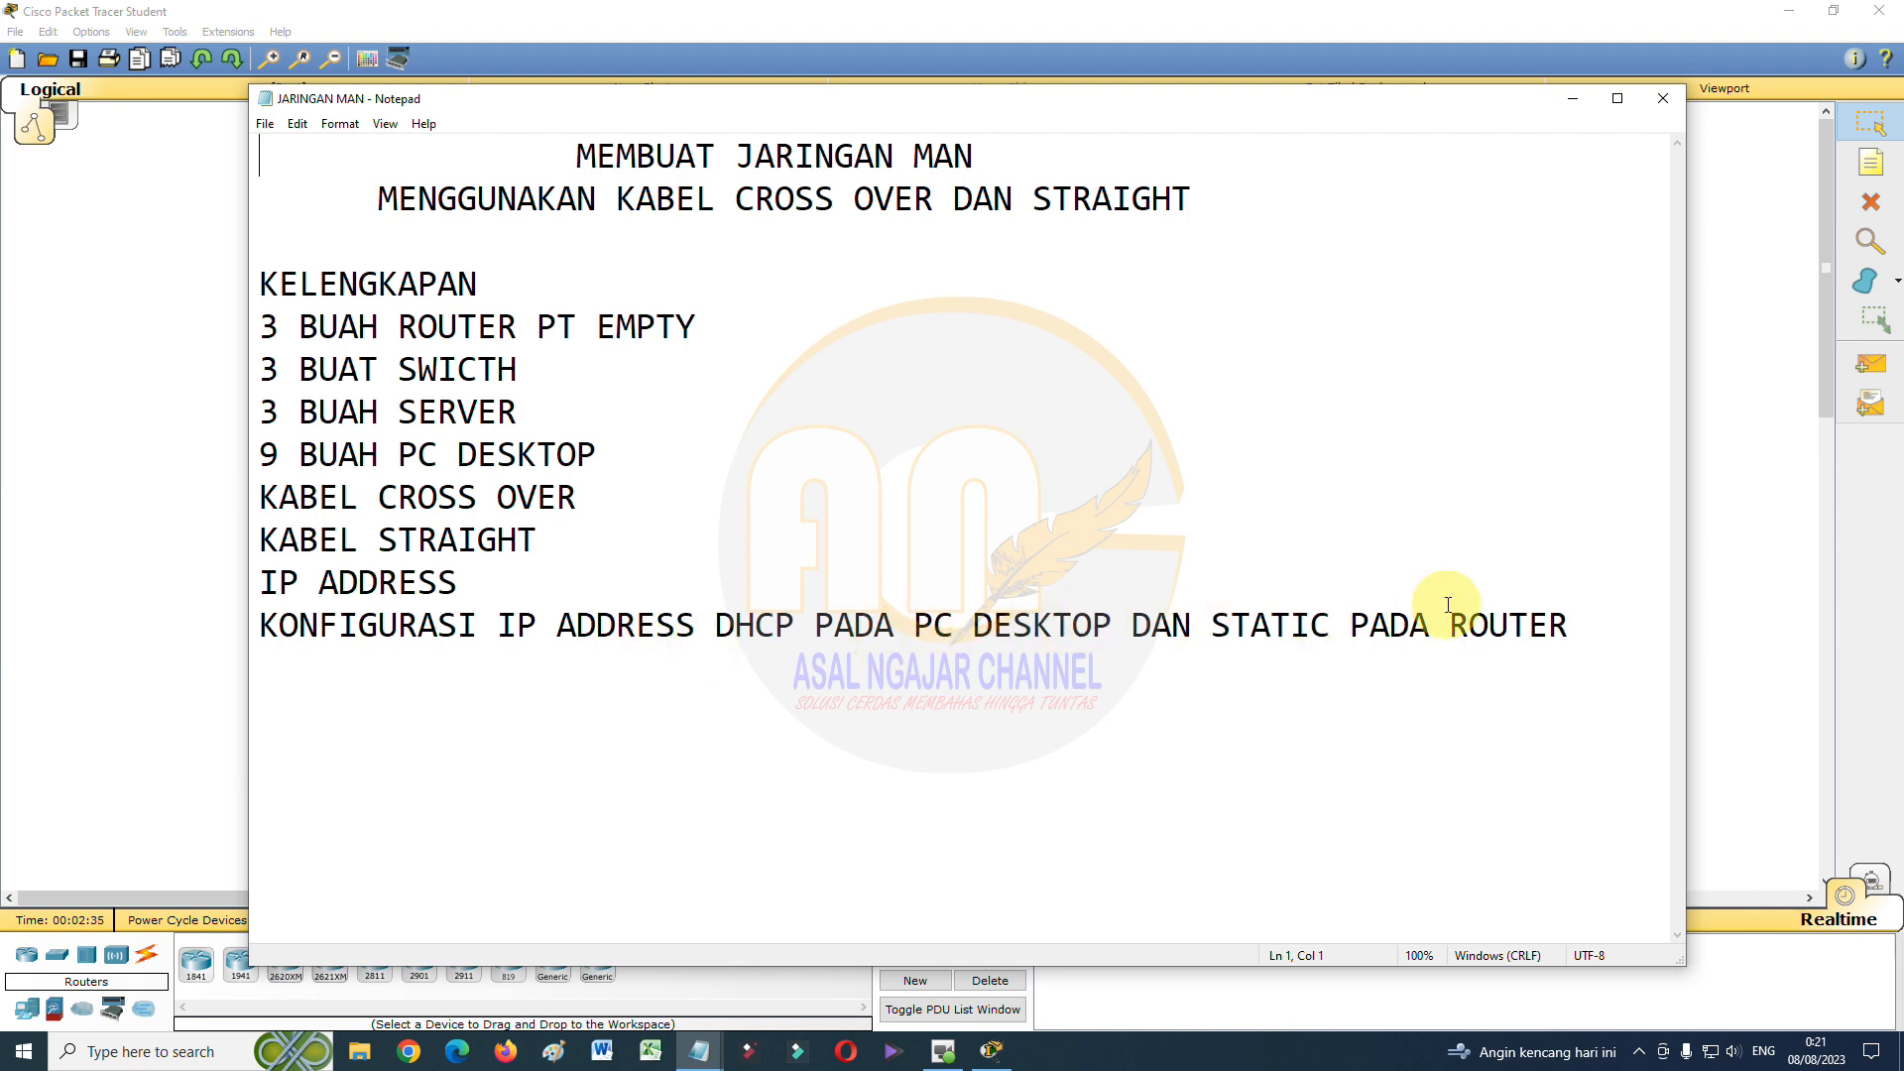
Switch from the Notepad equipment list to Packet Tracer and place three Router-PT-Empty routers in a triangle, the middle one lowest
{"action": "left_click", "coordinate": [1581, 99]}
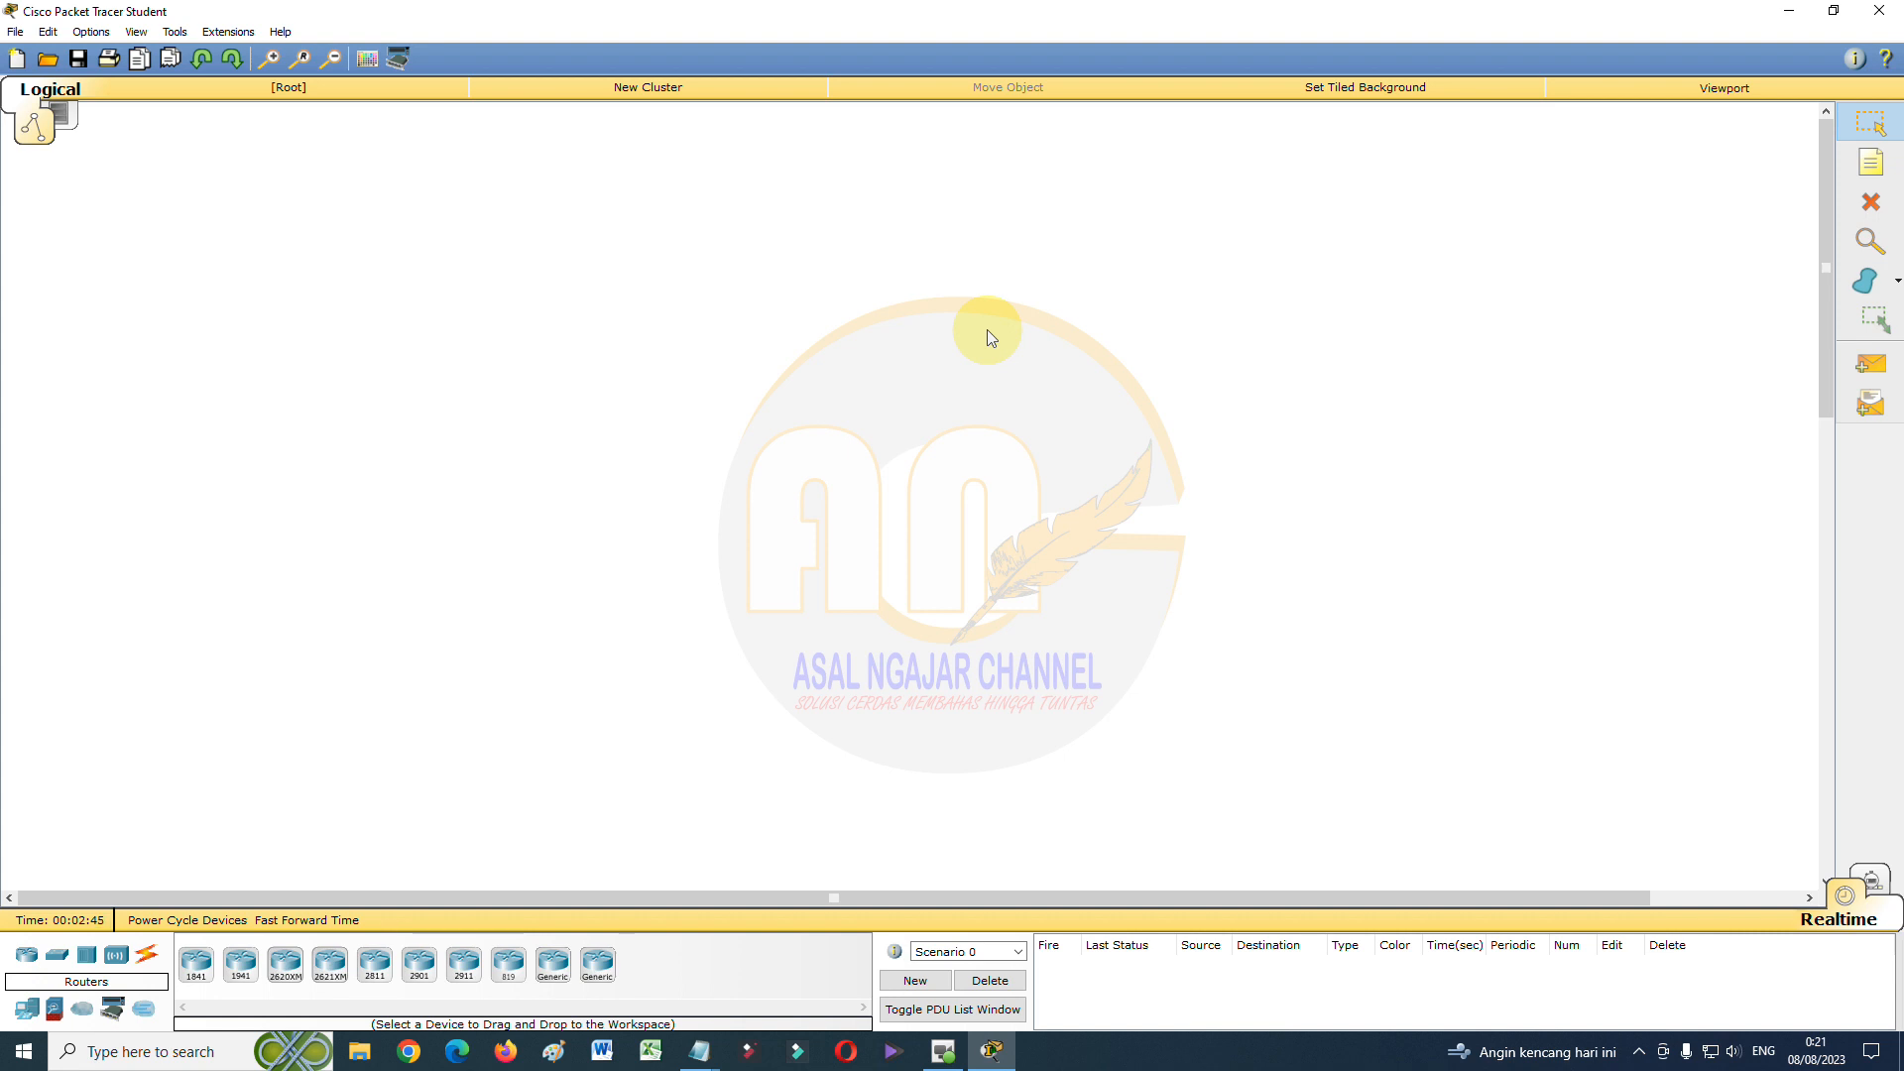
{"action": "left_click", "coordinate": [596, 975]}
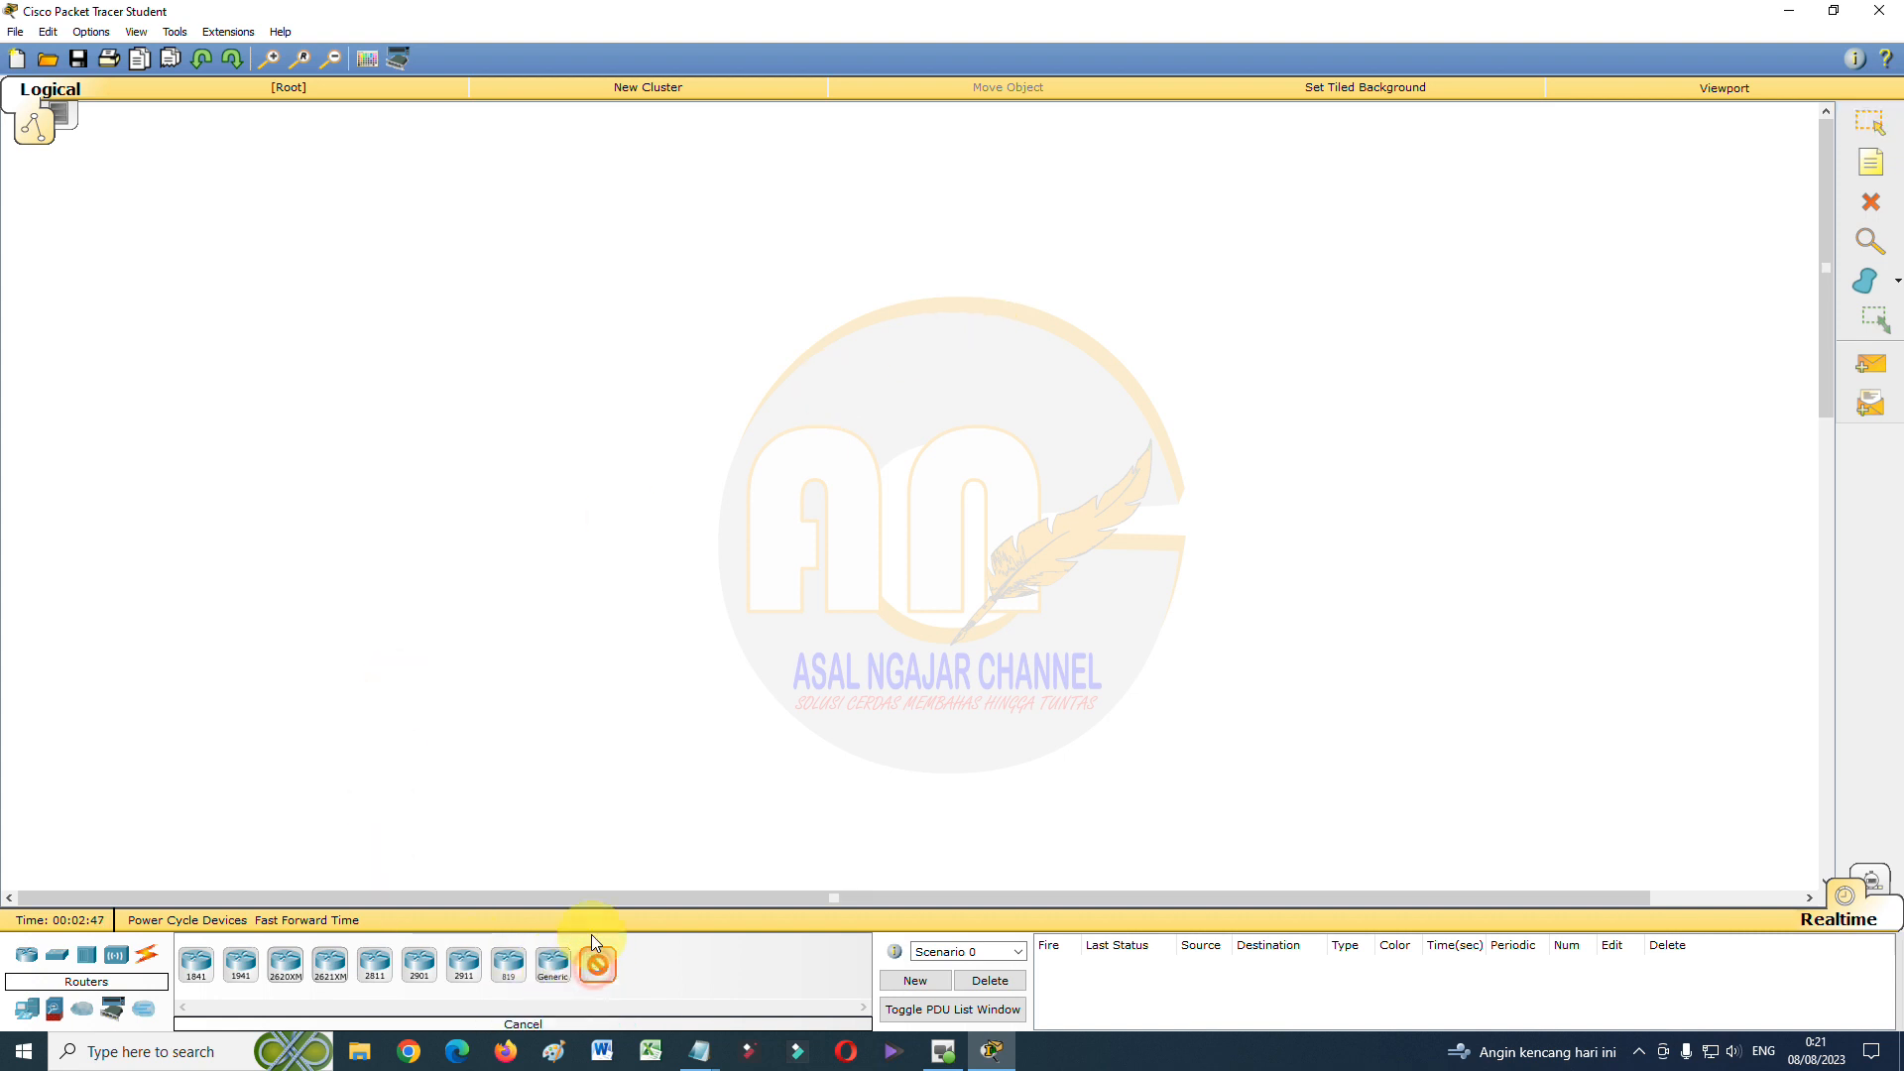
{"action": "left_click", "coordinate": [598, 317]}
{"action": "left_click", "coordinate": [598, 967]}
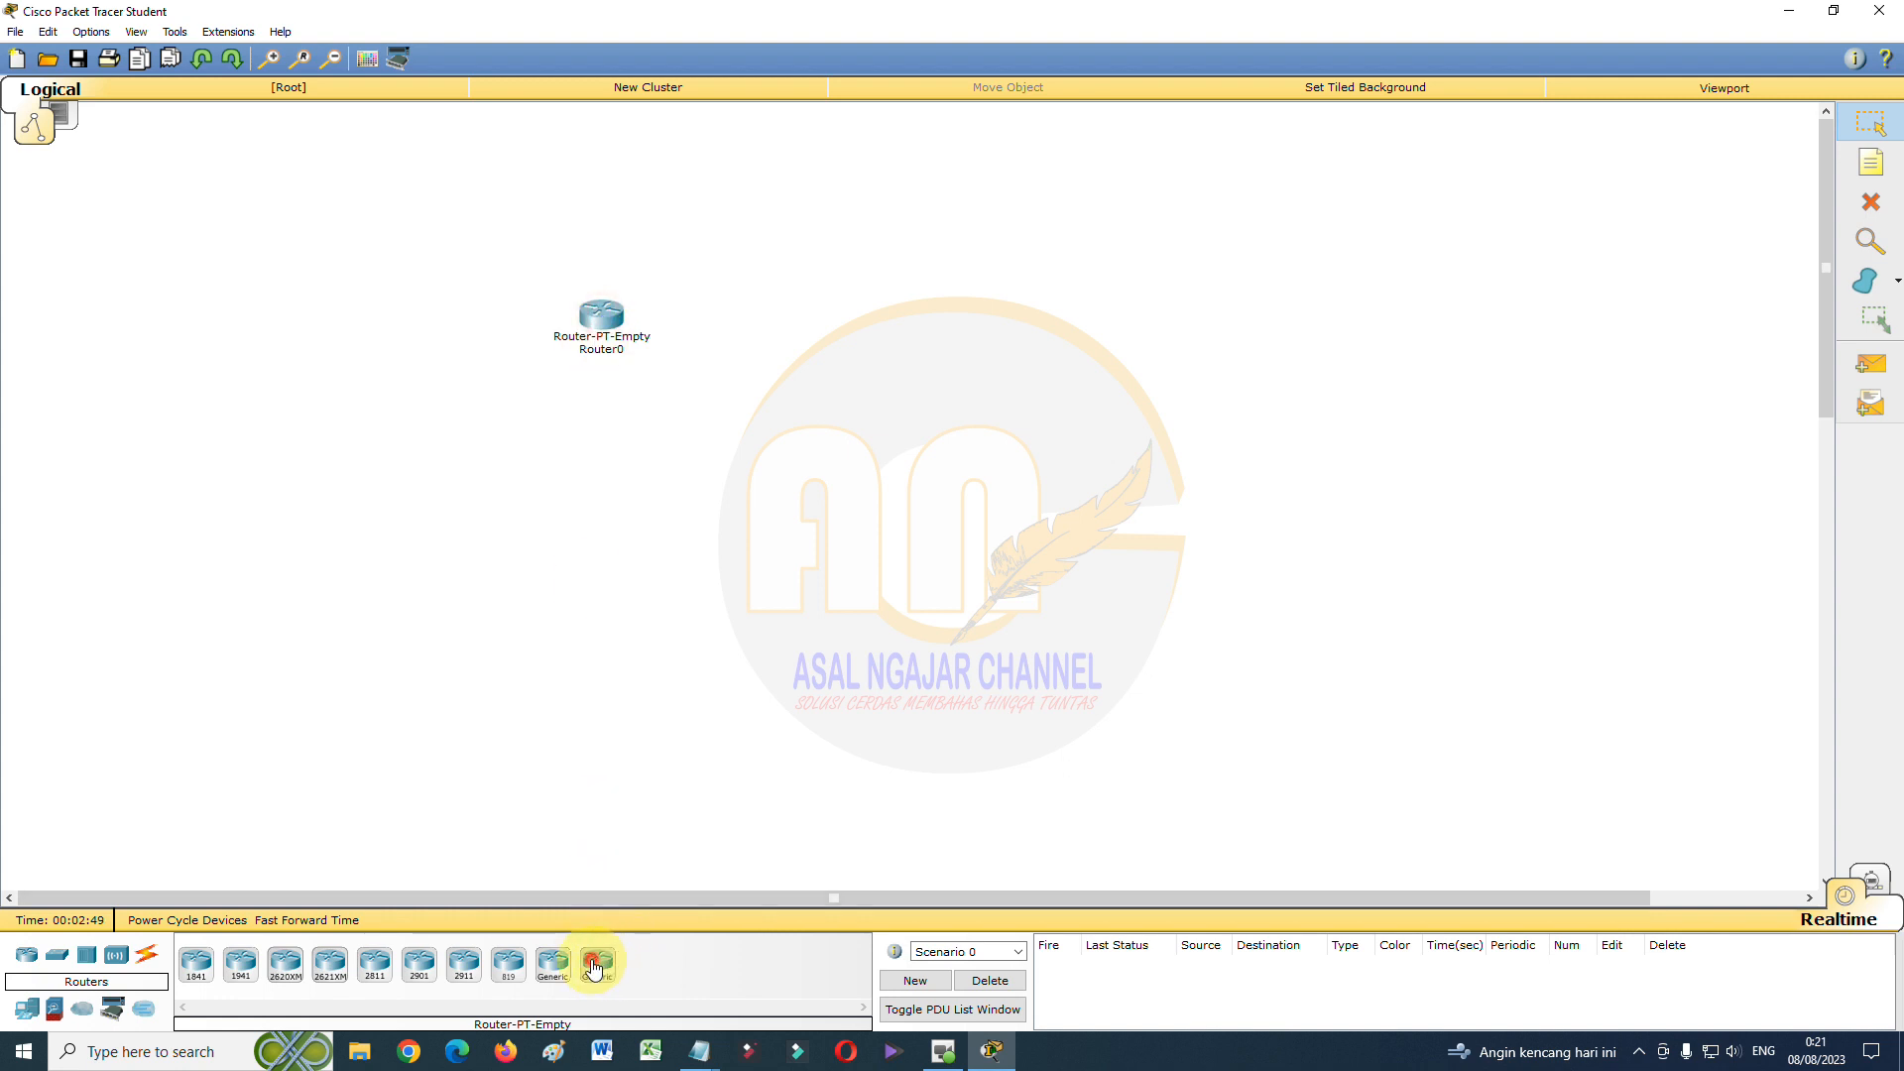
{"action": "left_click", "coordinate": [850, 518]}
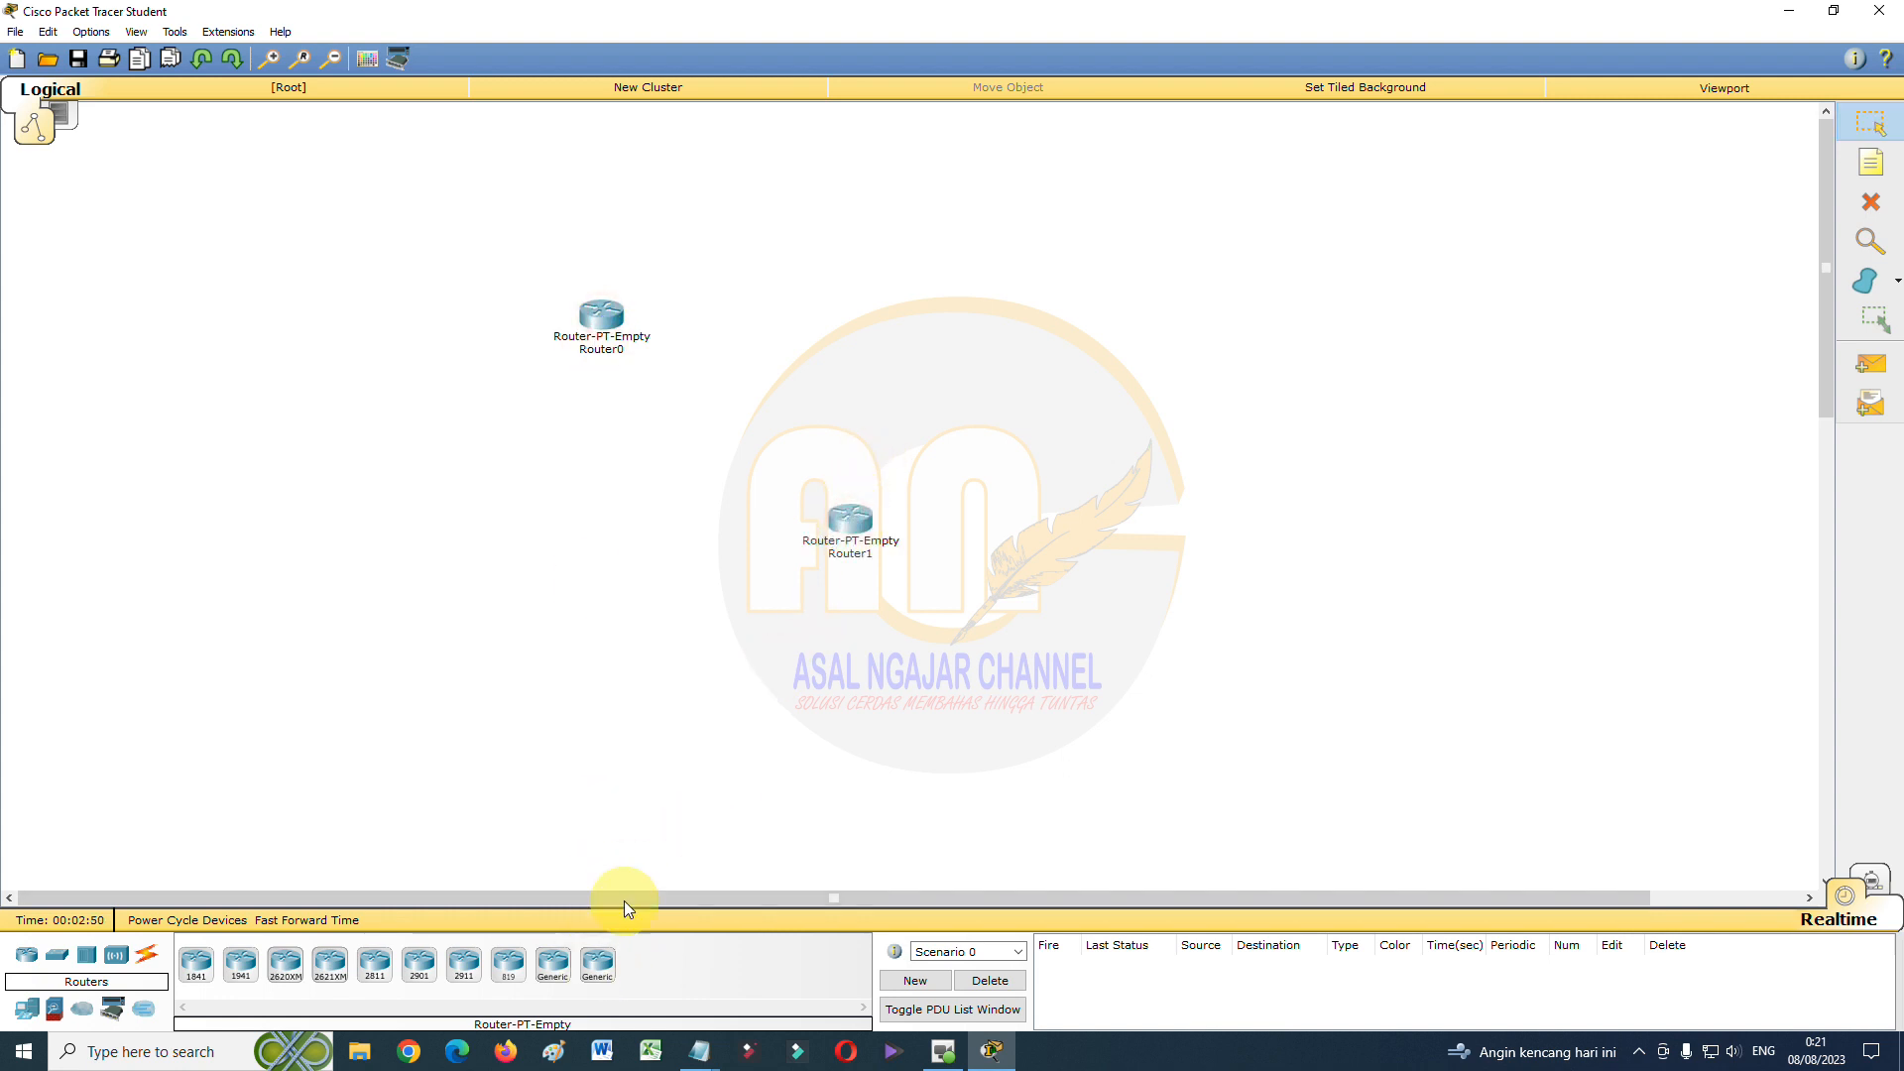
{"action": "left_click", "coordinate": [600, 967]}
{"action": "left_click", "coordinate": [1129, 333]}
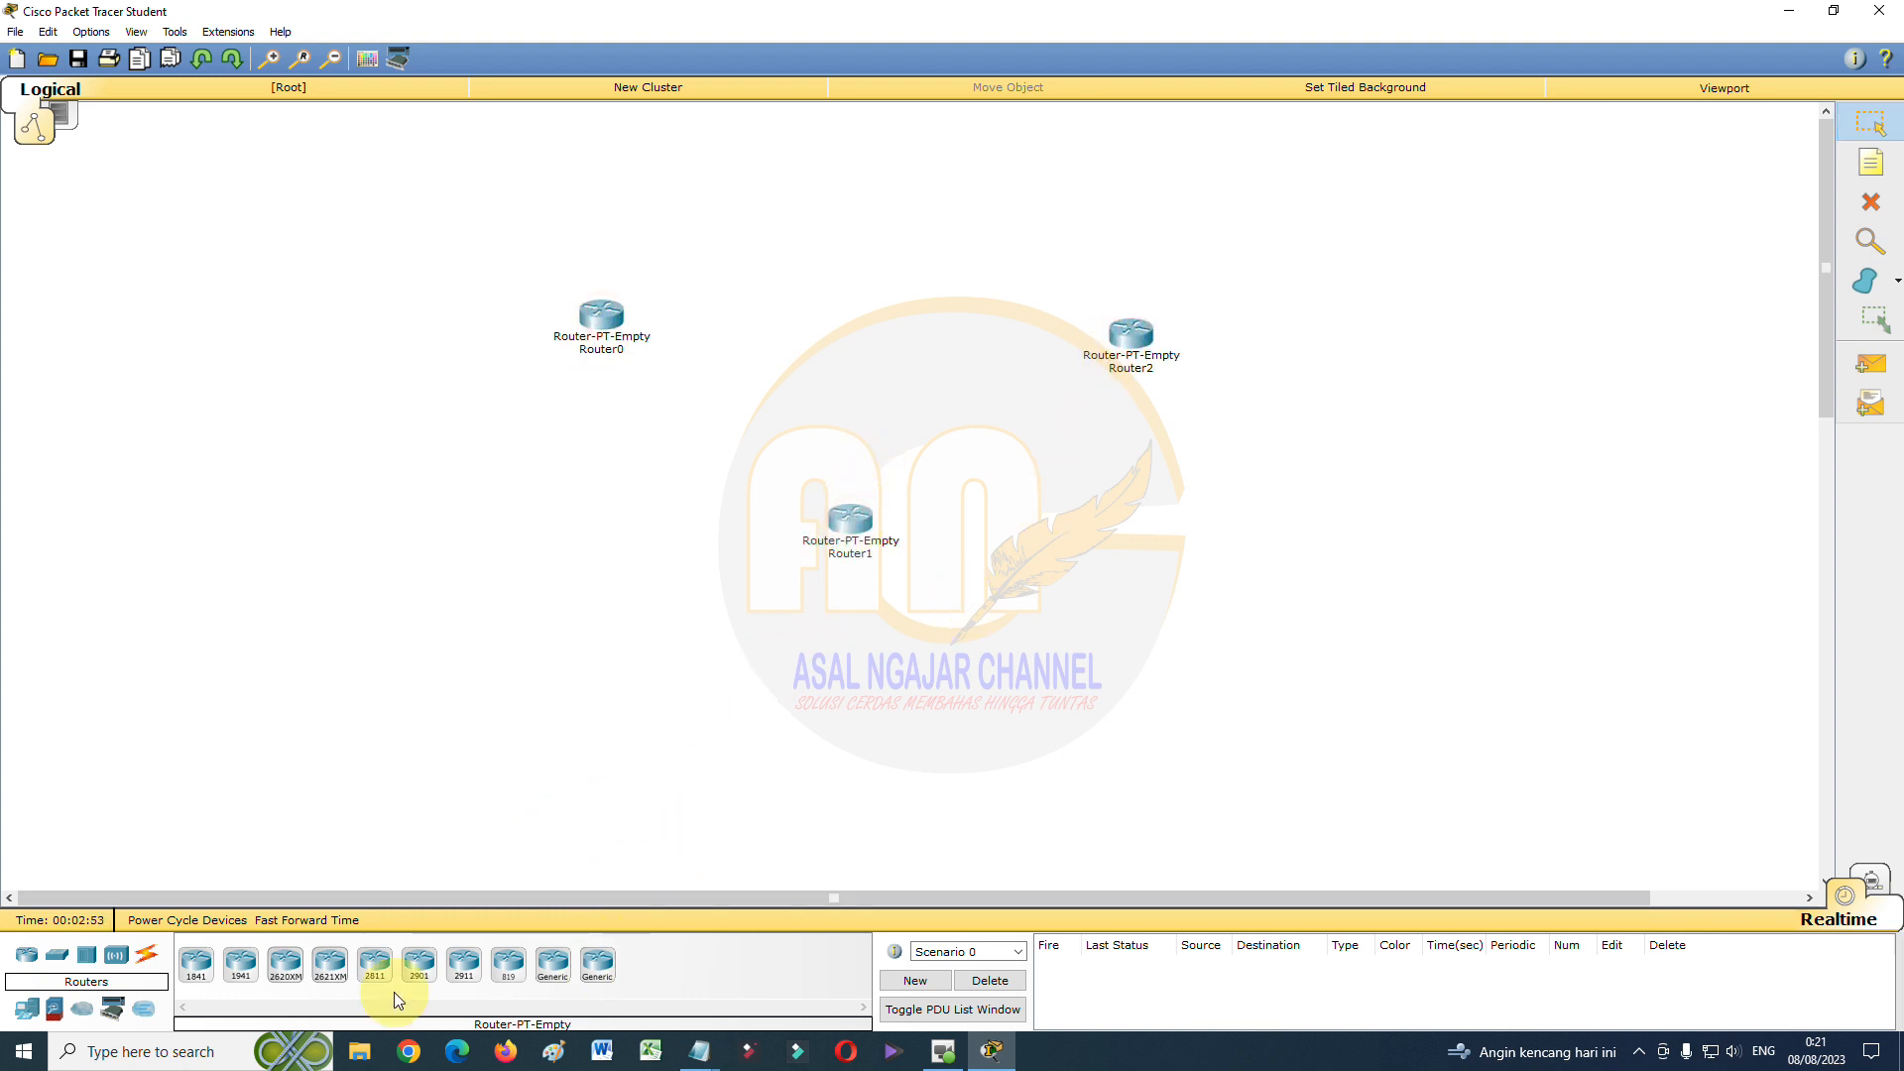
Add three 2950-24 switches to the workspace, one below each router
{"action": "left_click", "coordinate": [58, 960]}
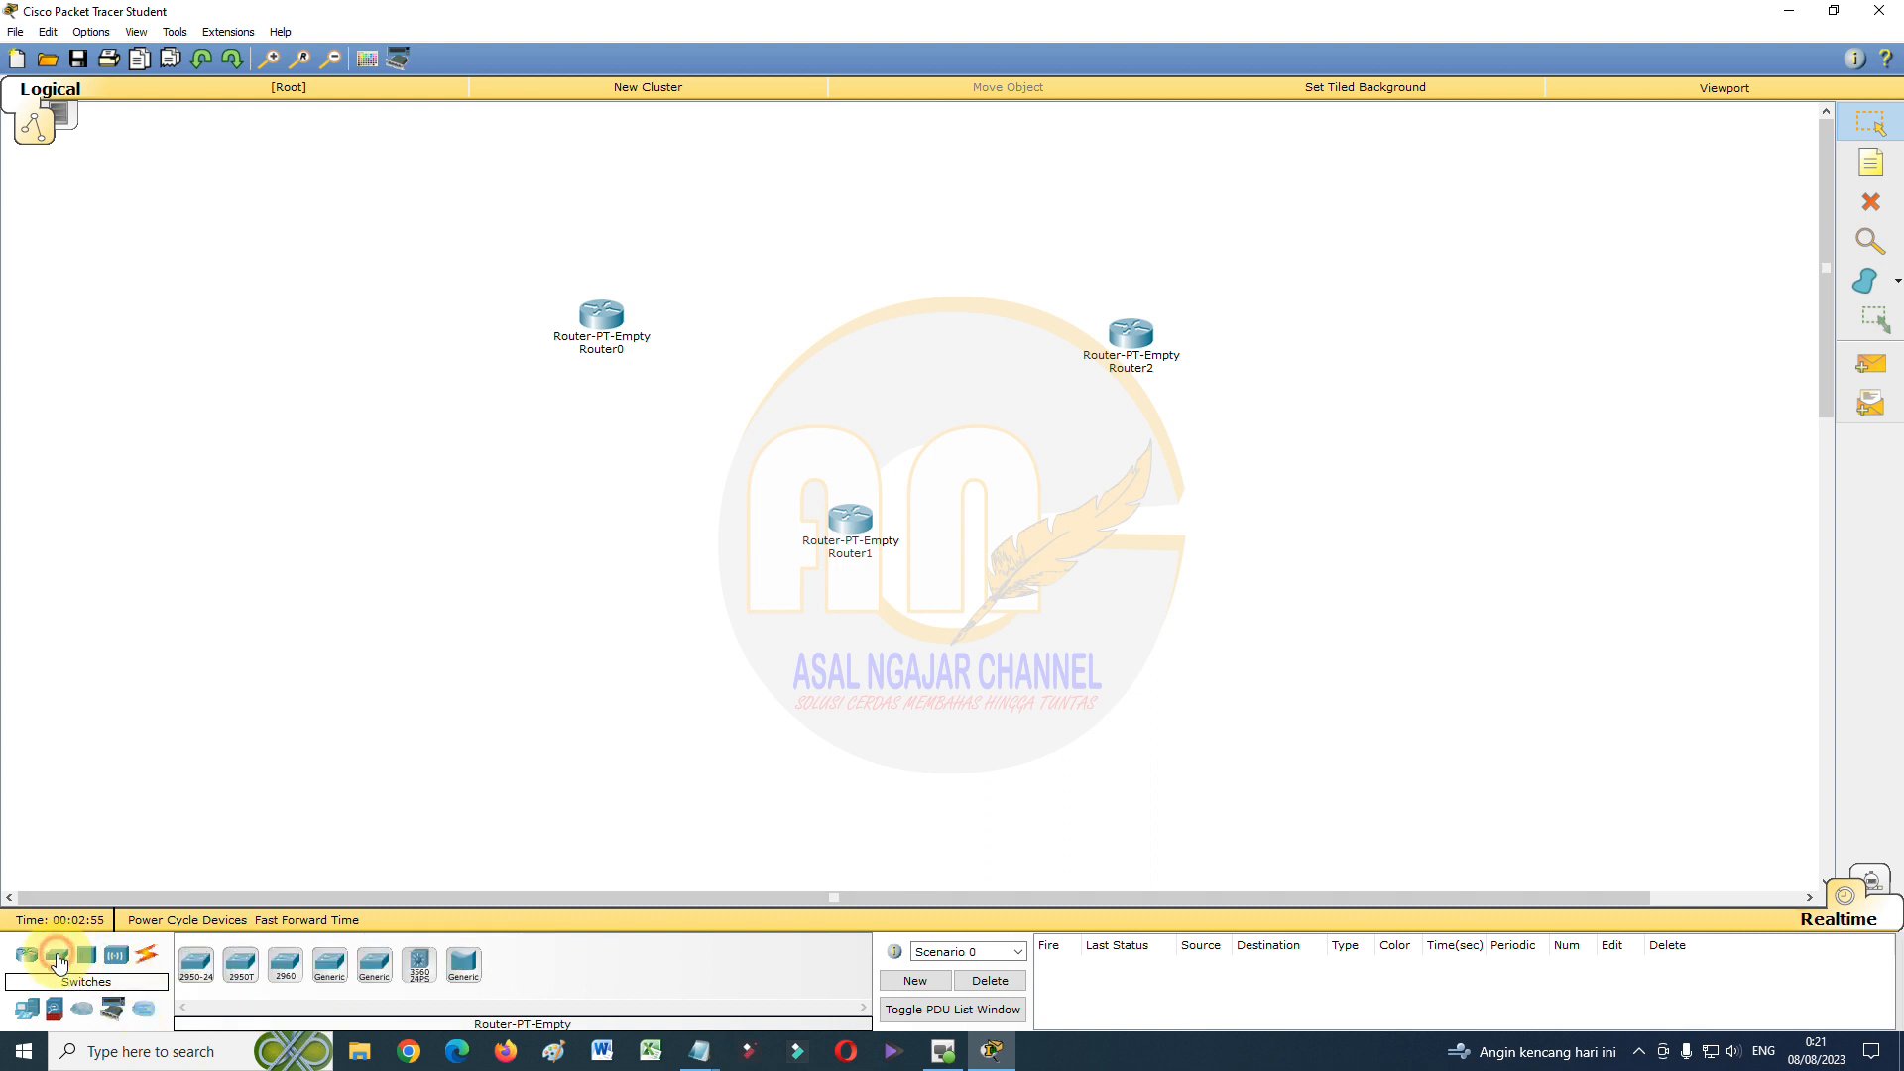
{"action": "left_click", "coordinate": [193, 974]}
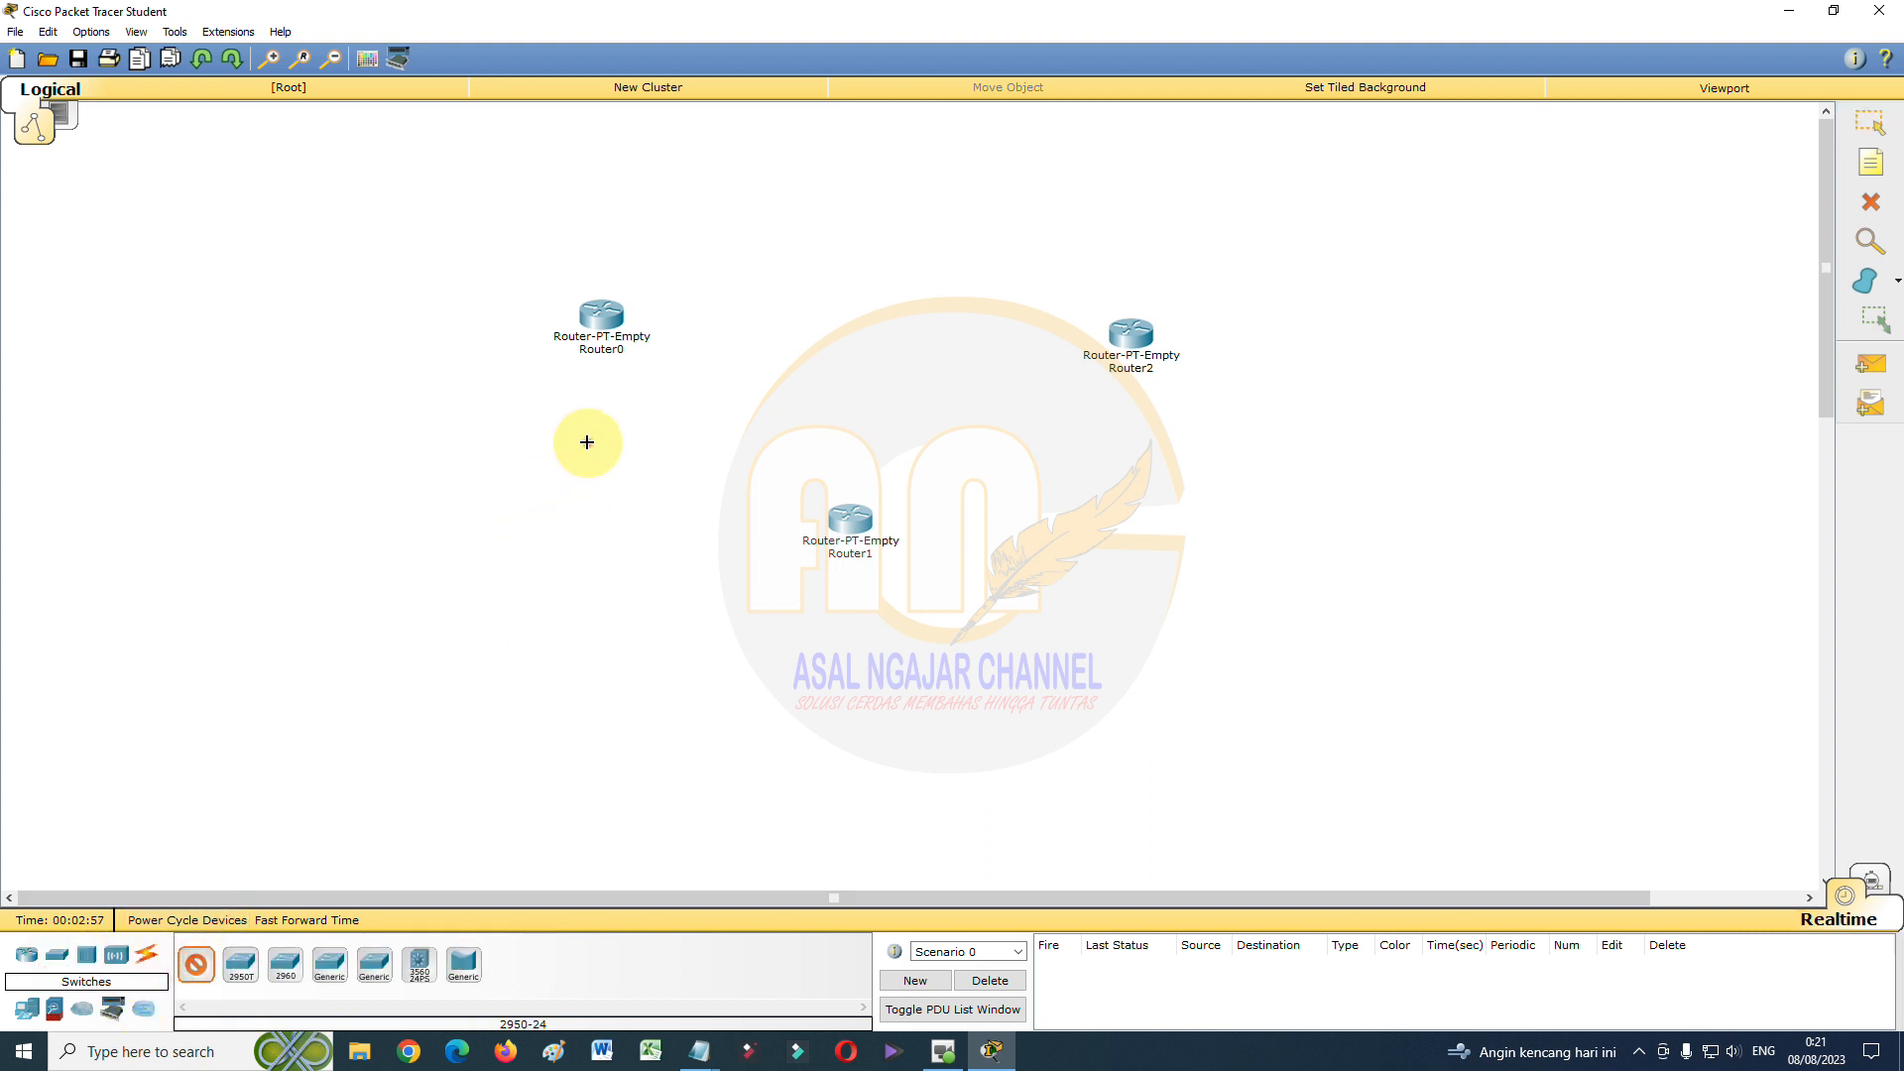
{"action": "left_click", "coordinate": [587, 442]}
{"action": "left_click", "coordinate": [191, 977]}
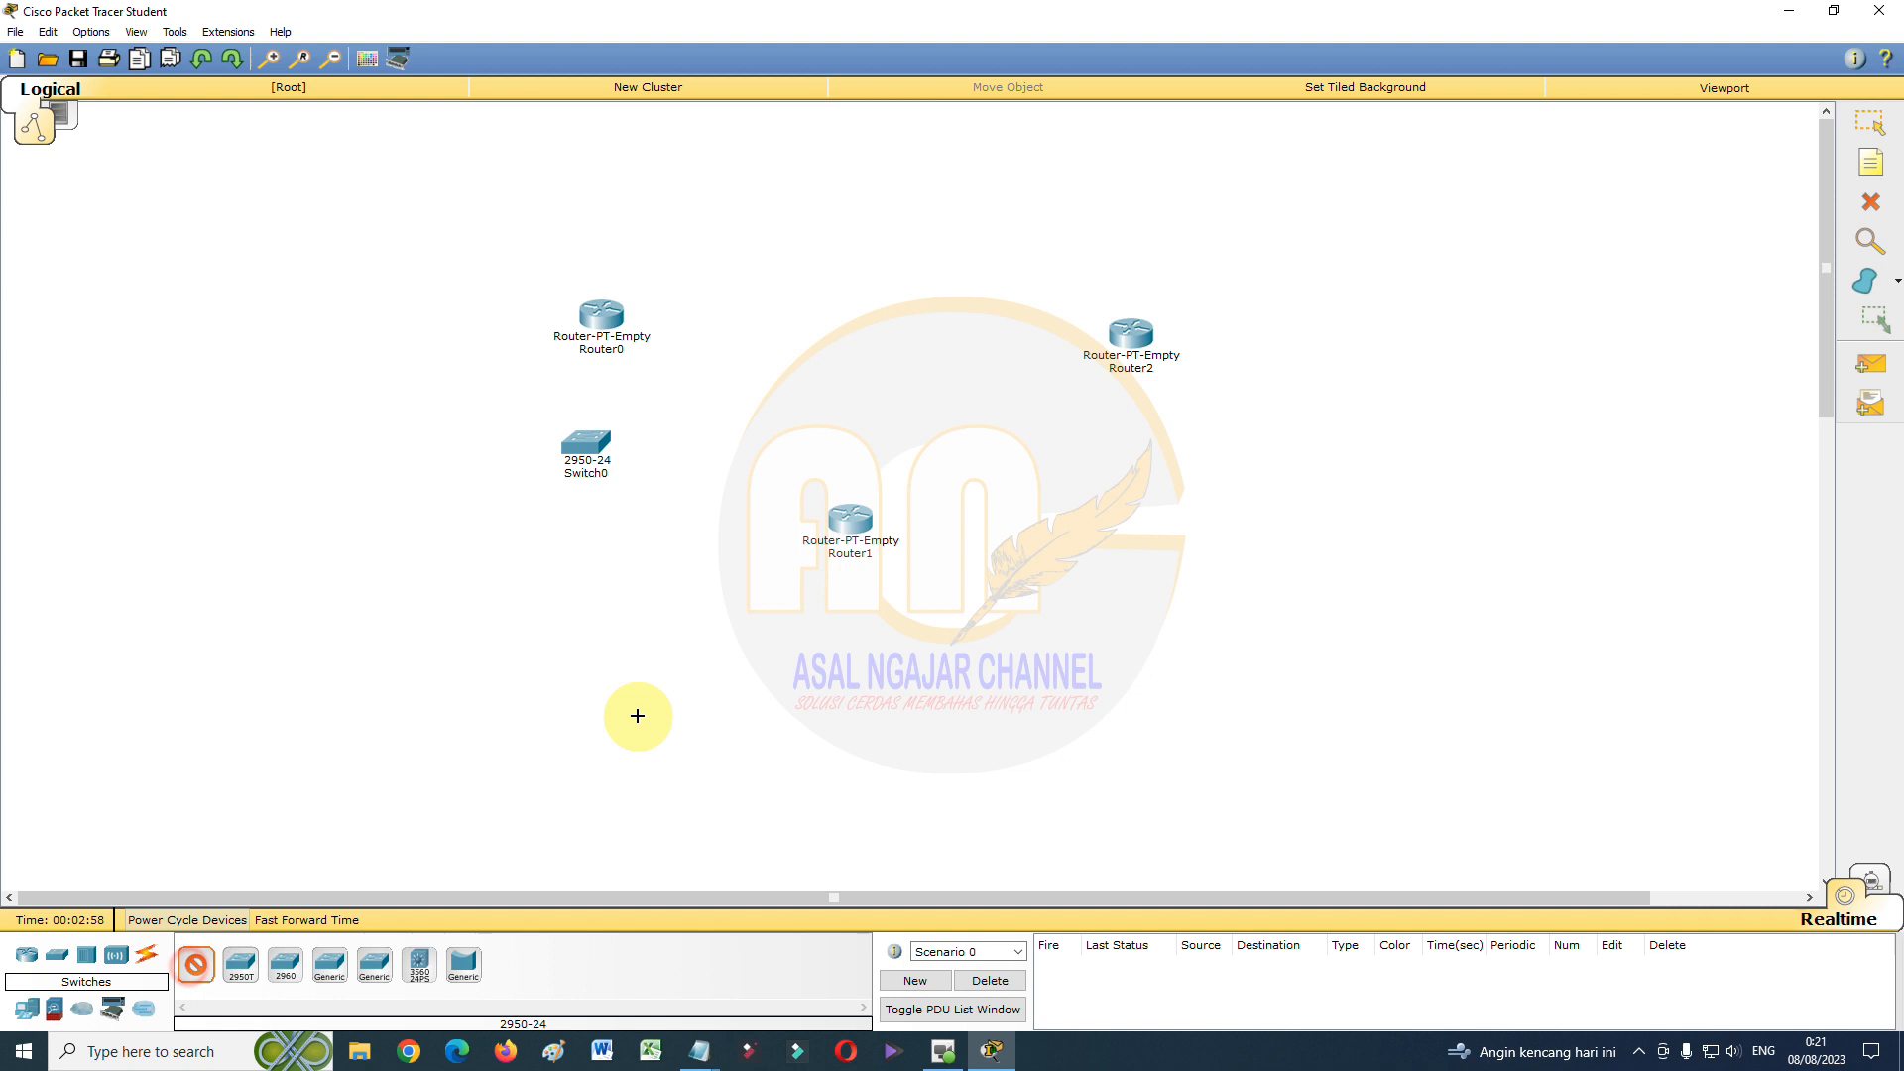
{"action": "left_click", "coordinate": [847, 623]}
{"action": "left_click", "coordinate": [194, 973]}
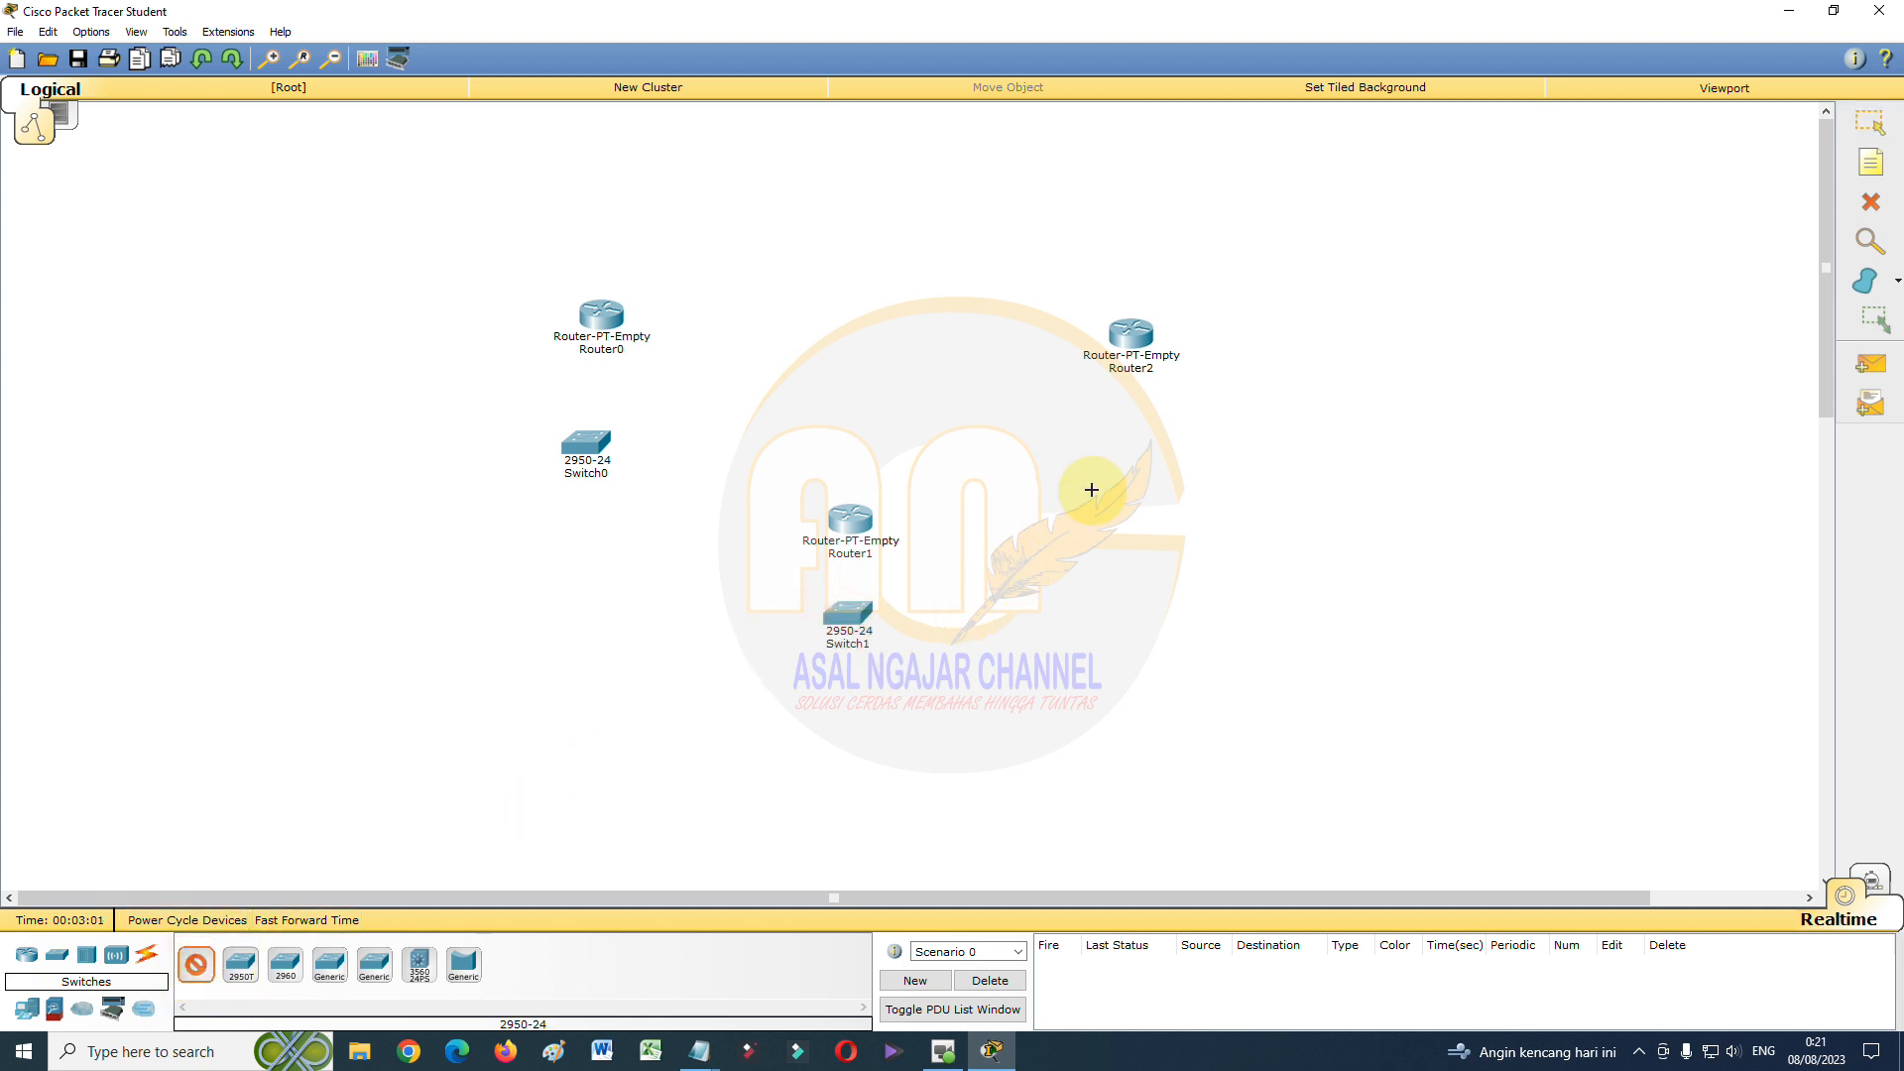
{"action": "left_click", "coordinate": [1131, 448]}
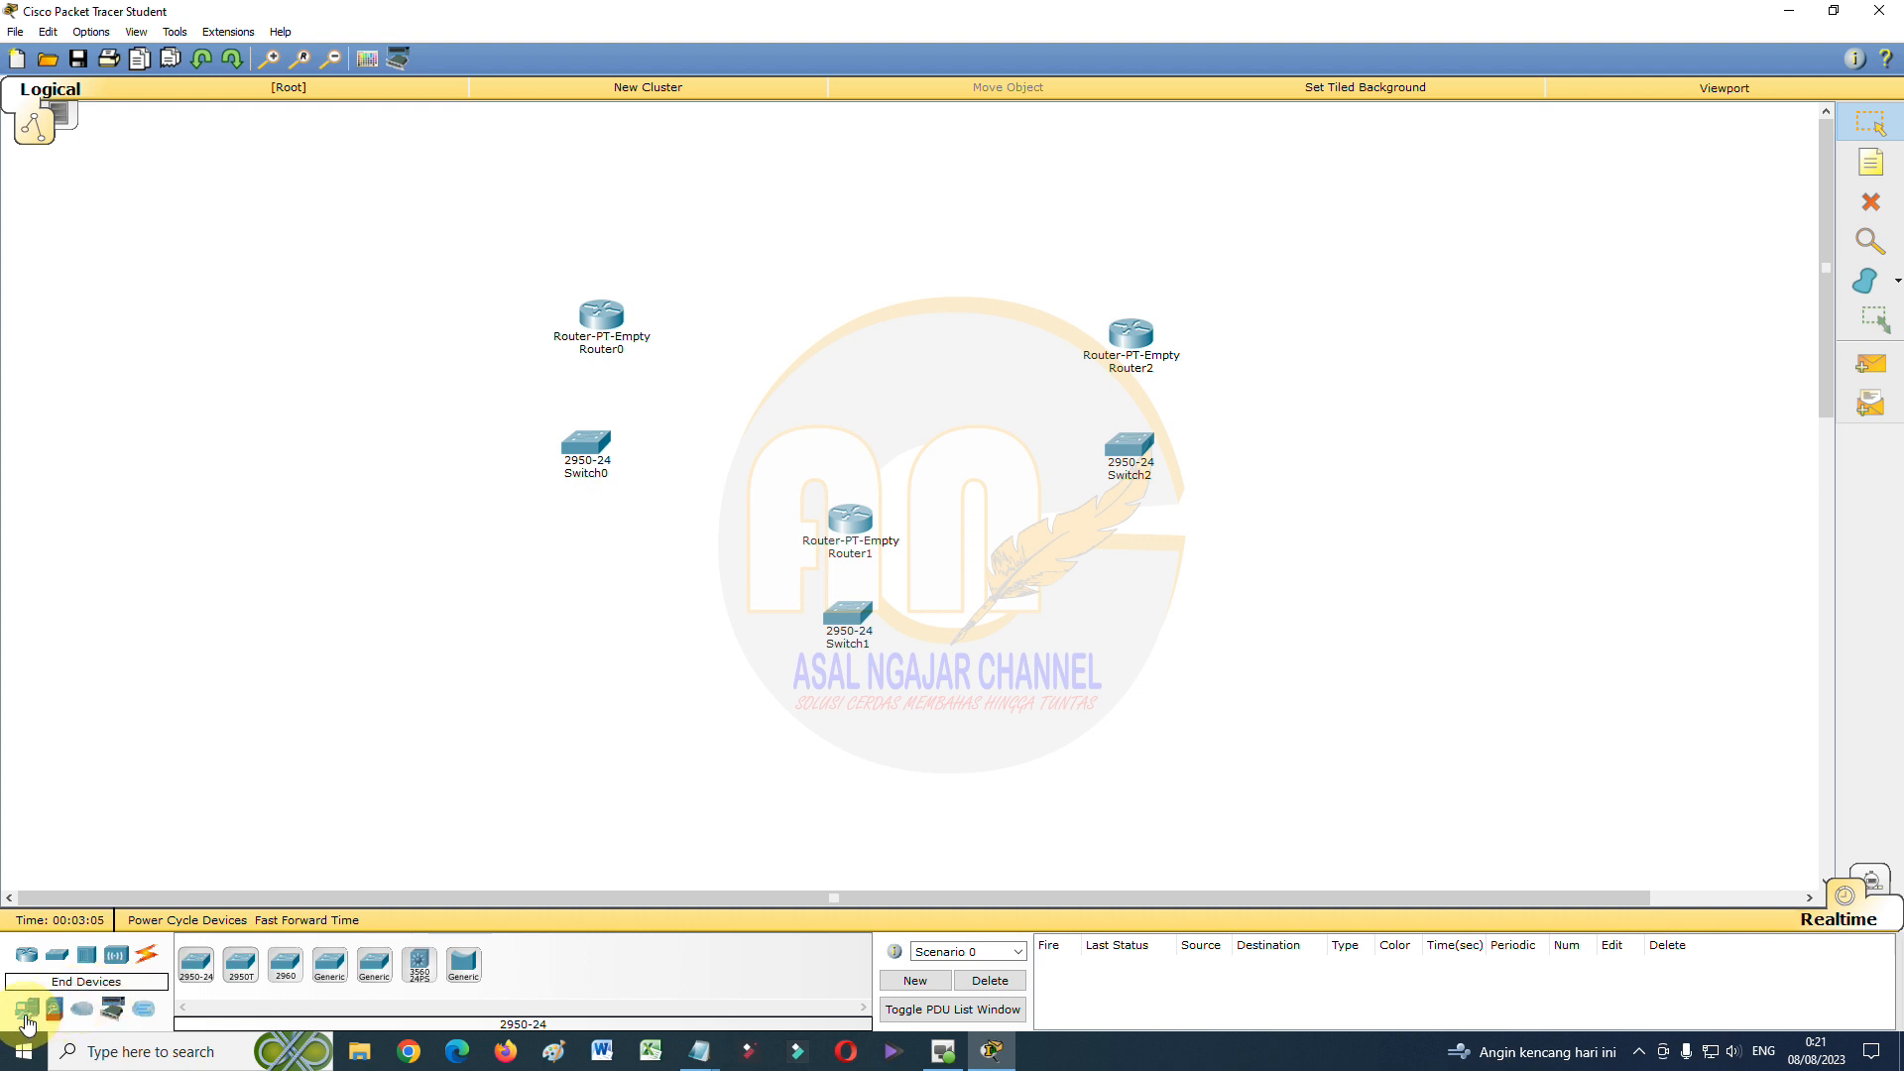
Add three Server-PT servers, one left of Switch0, one right of Switch1 and one right of Switch2
{"action": "left_click", "coordinate": [27, 1012]}
{"action": "left_click", "coordinate": [285, 965]}
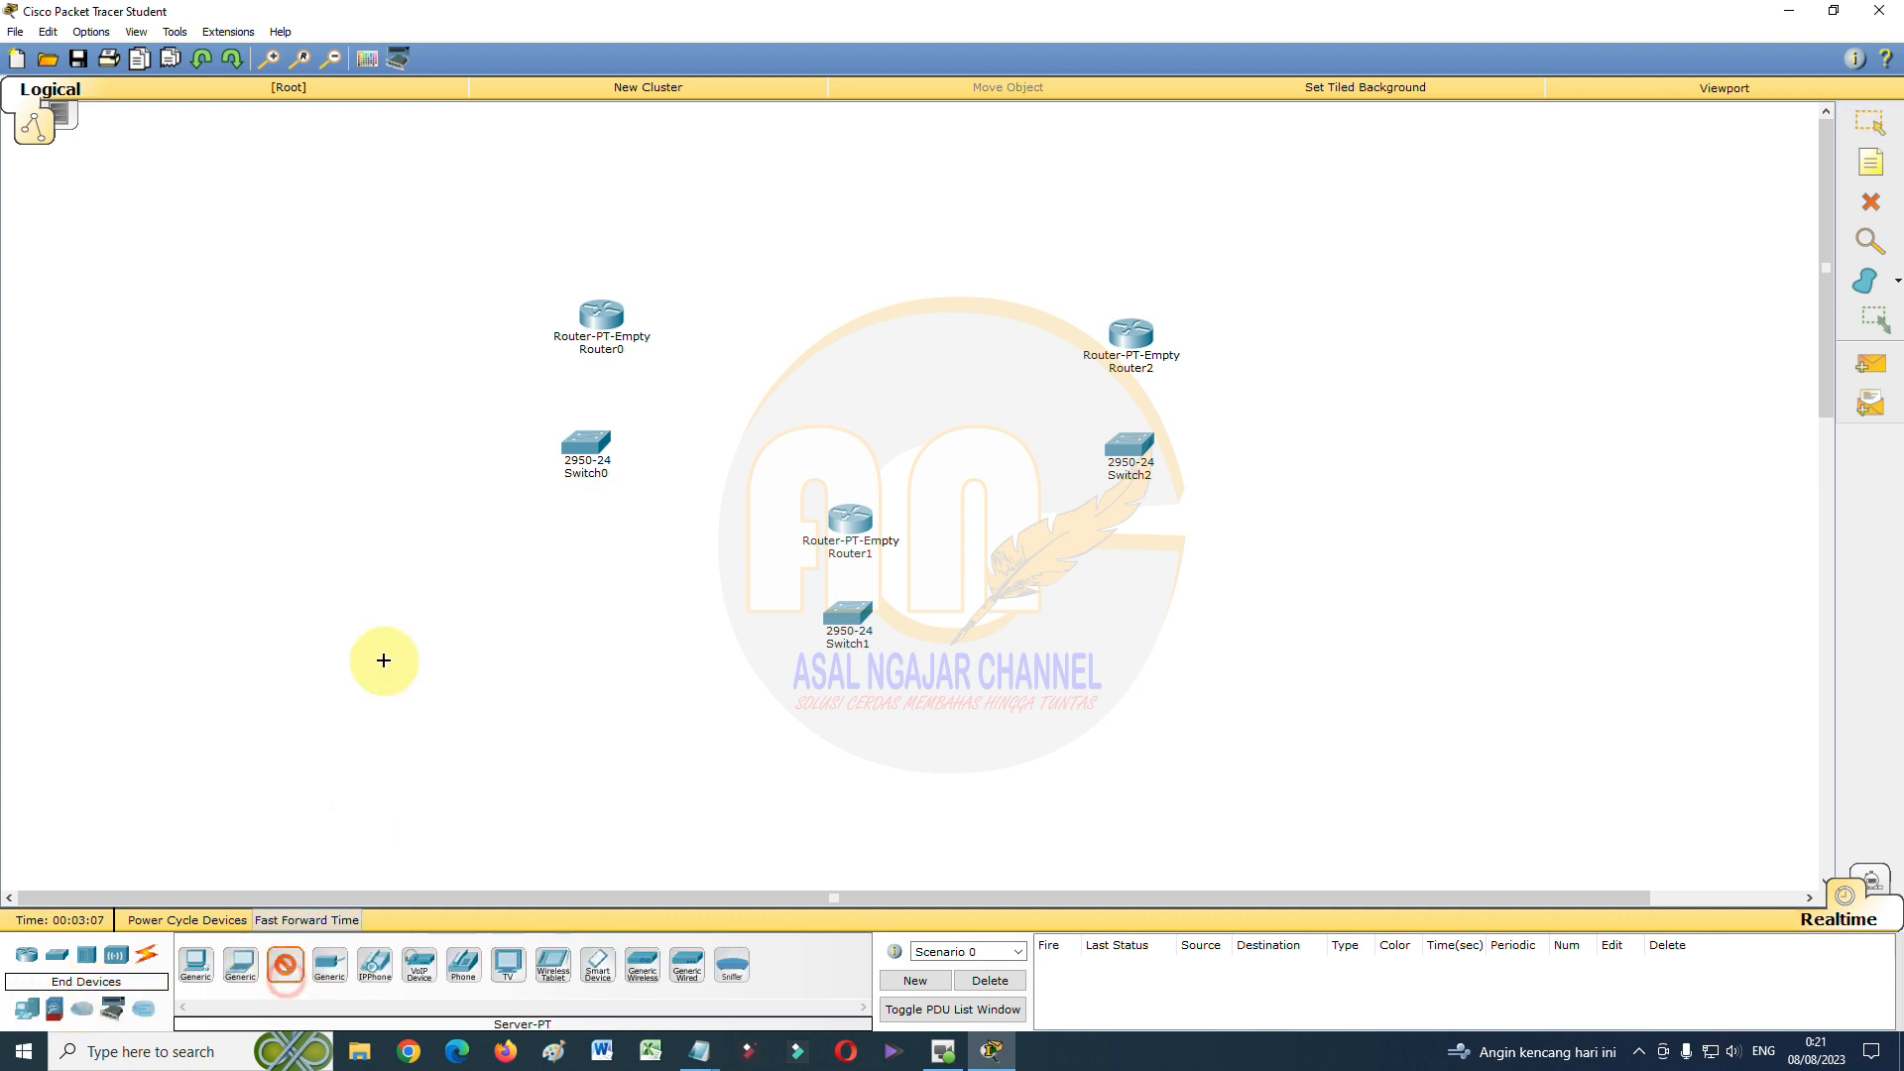
{"action": "left_click", "coordinate": [445, 452]}
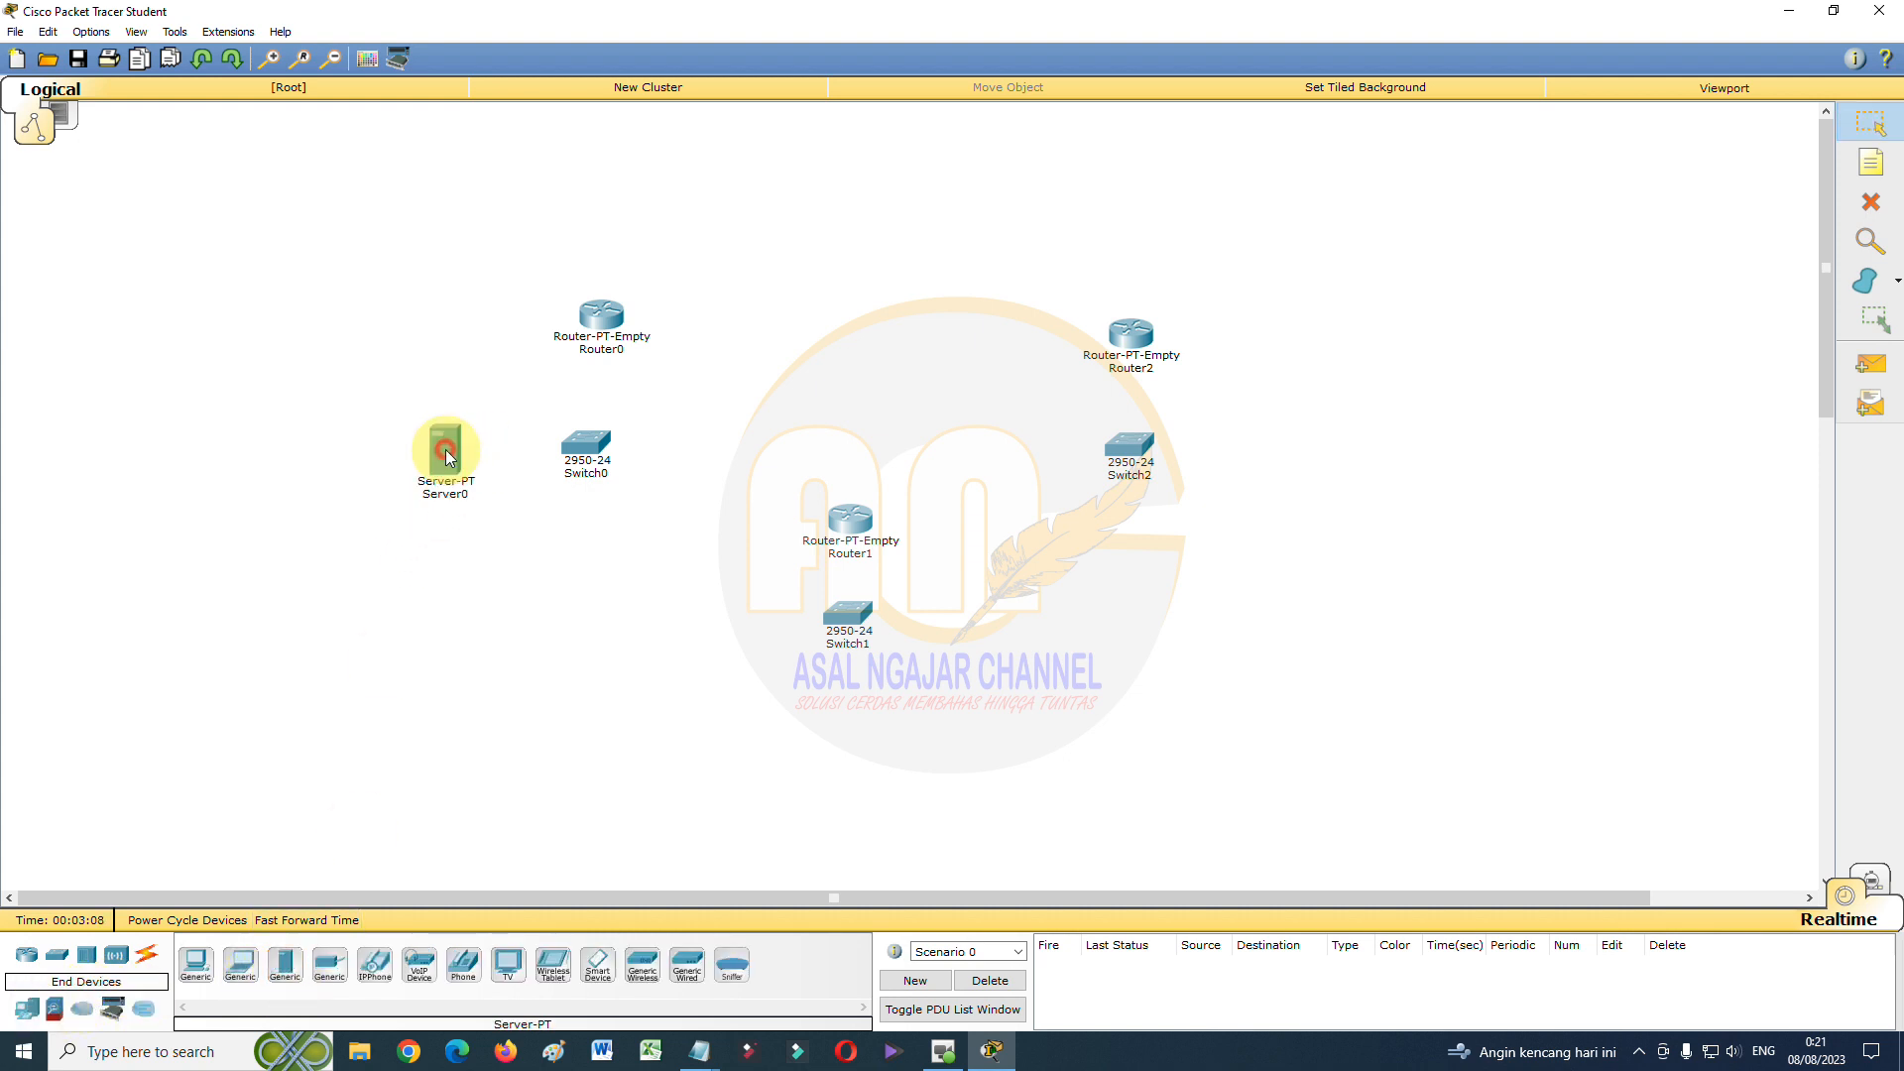
{"action": "left_click", "coordinate": [283, 977]}
{"action": "left_click", "coordinate": [933, 617]}
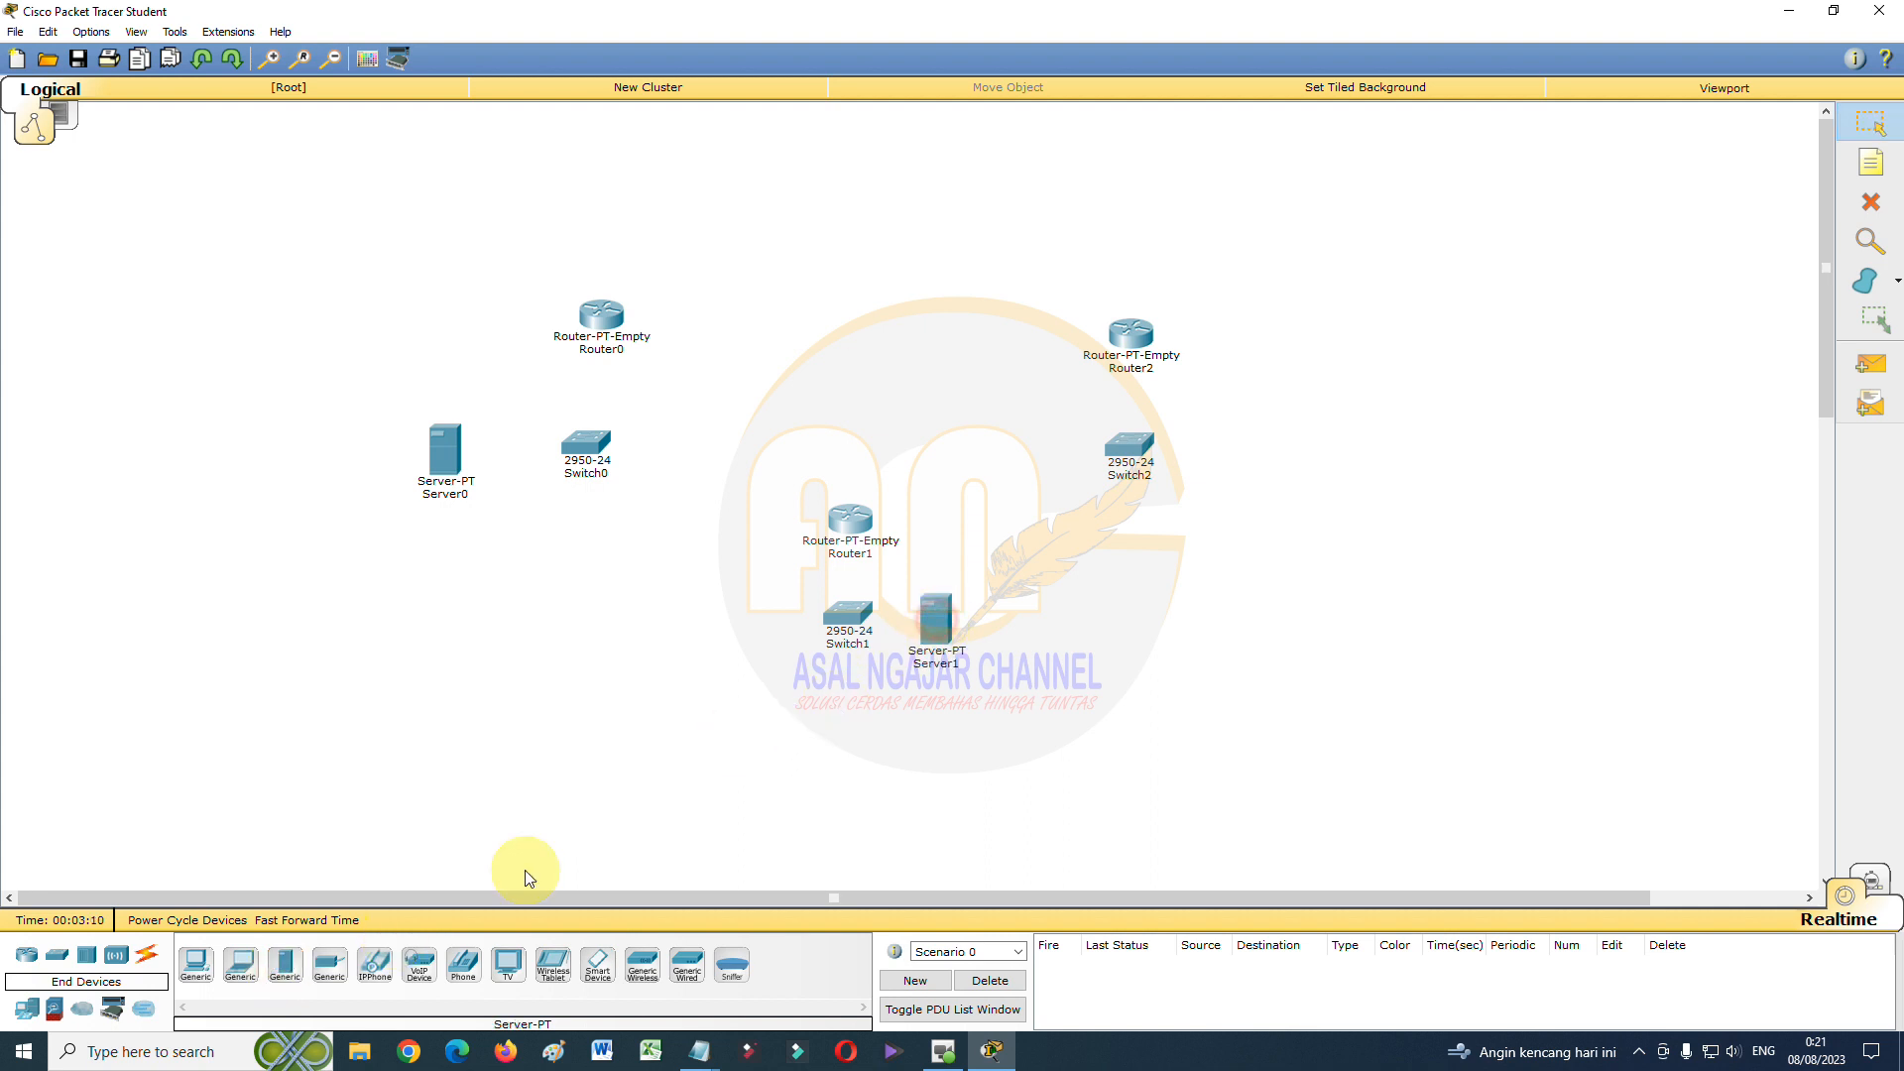
{"action": "left_click", "coordinate": [298, 971]}
{"action": "left_click", "coordinate": [1241, 453]}
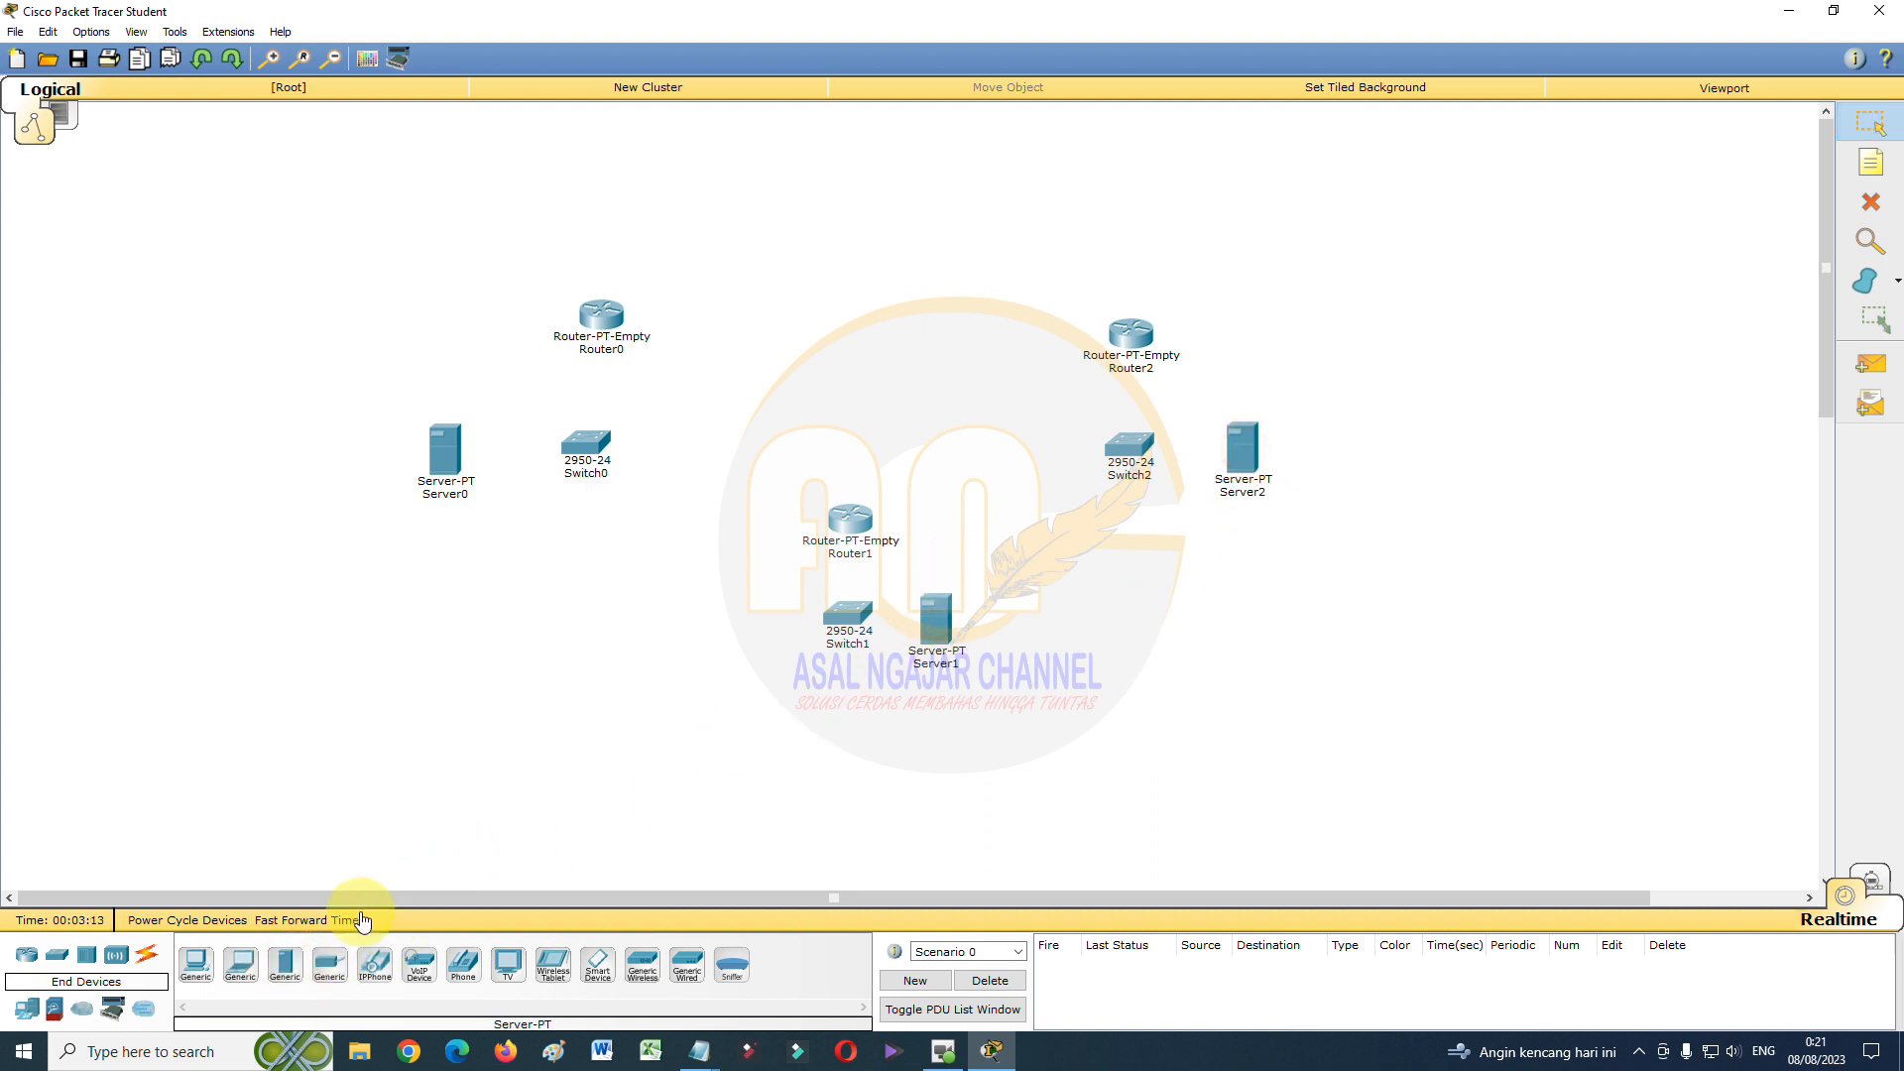
Place three PC-PT desktops in a row below Switch0
{"action": "left_click", "coordinate": [197, 974]}
{"action": "left_click", "coordinate": [470, 546]}
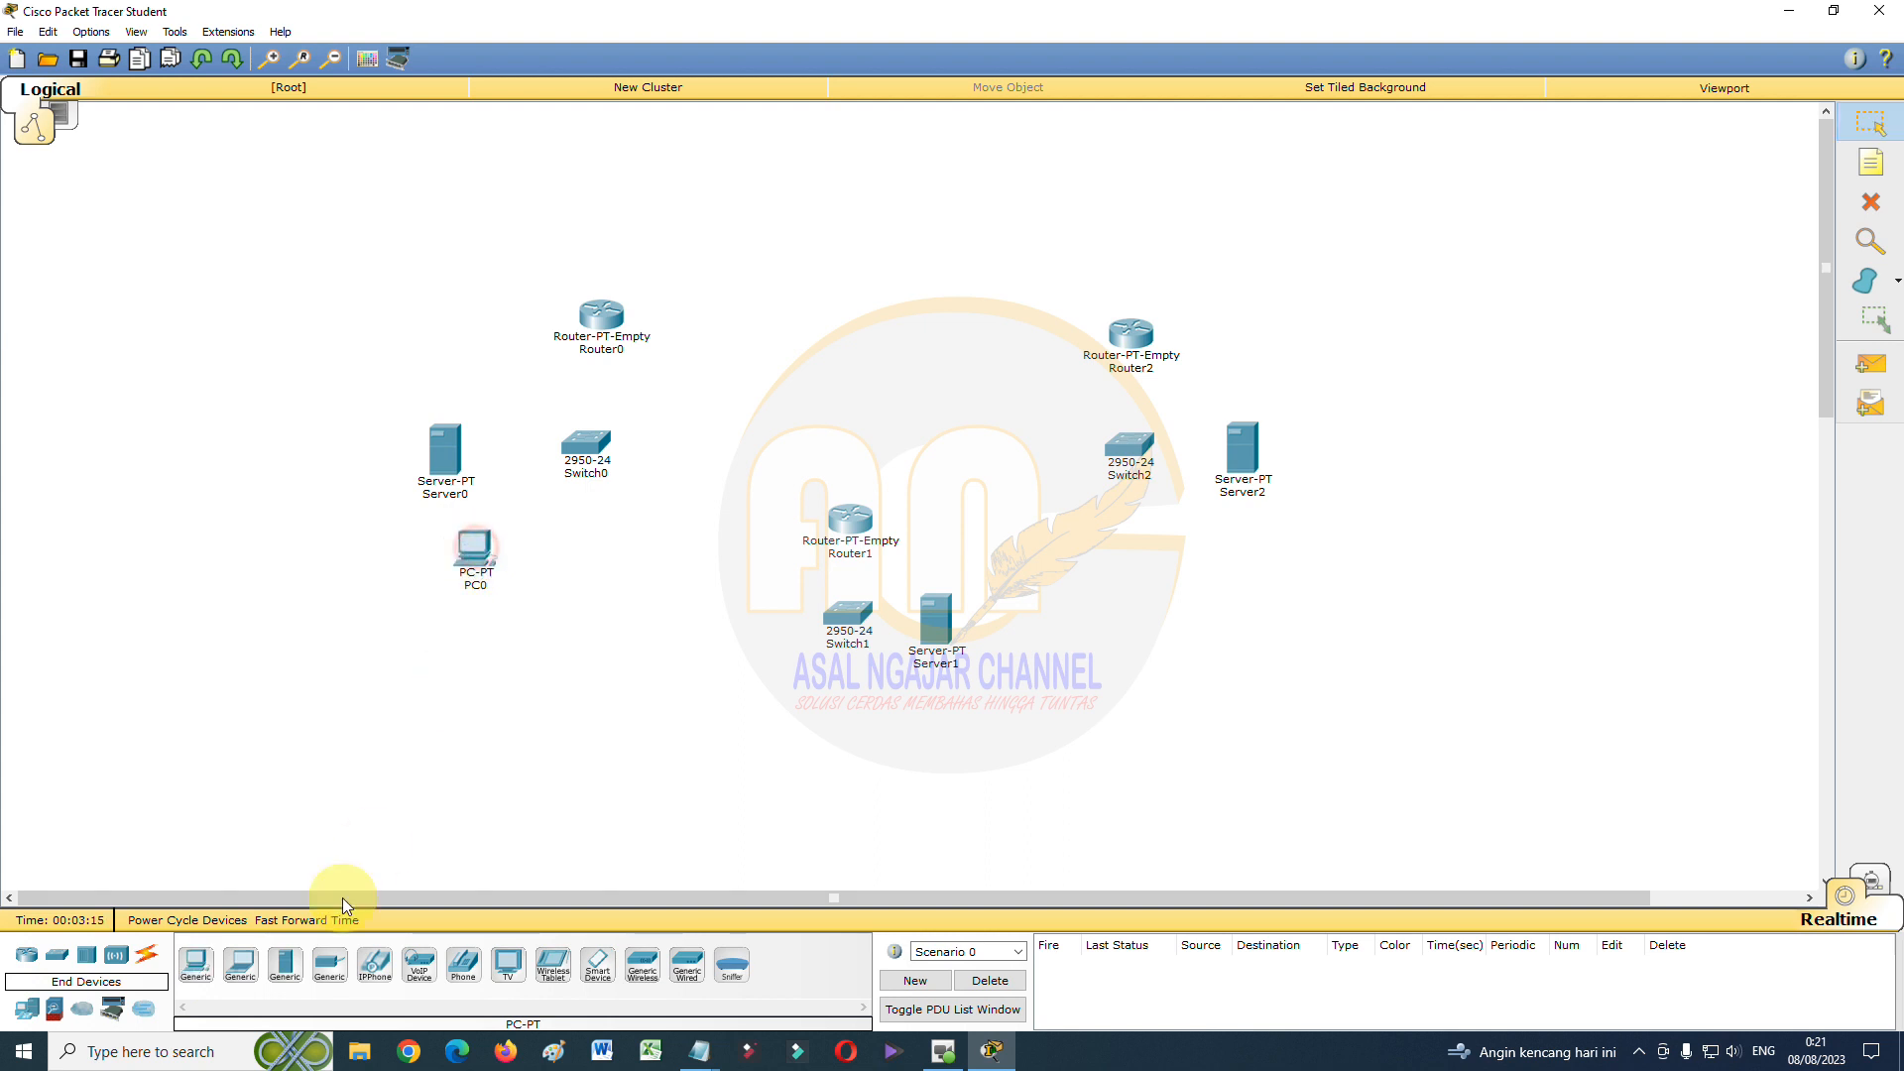
{"action": "left_click", "coordinate": [191, 974]}
{"action": "left_click", "coordinate": [561, 550]}
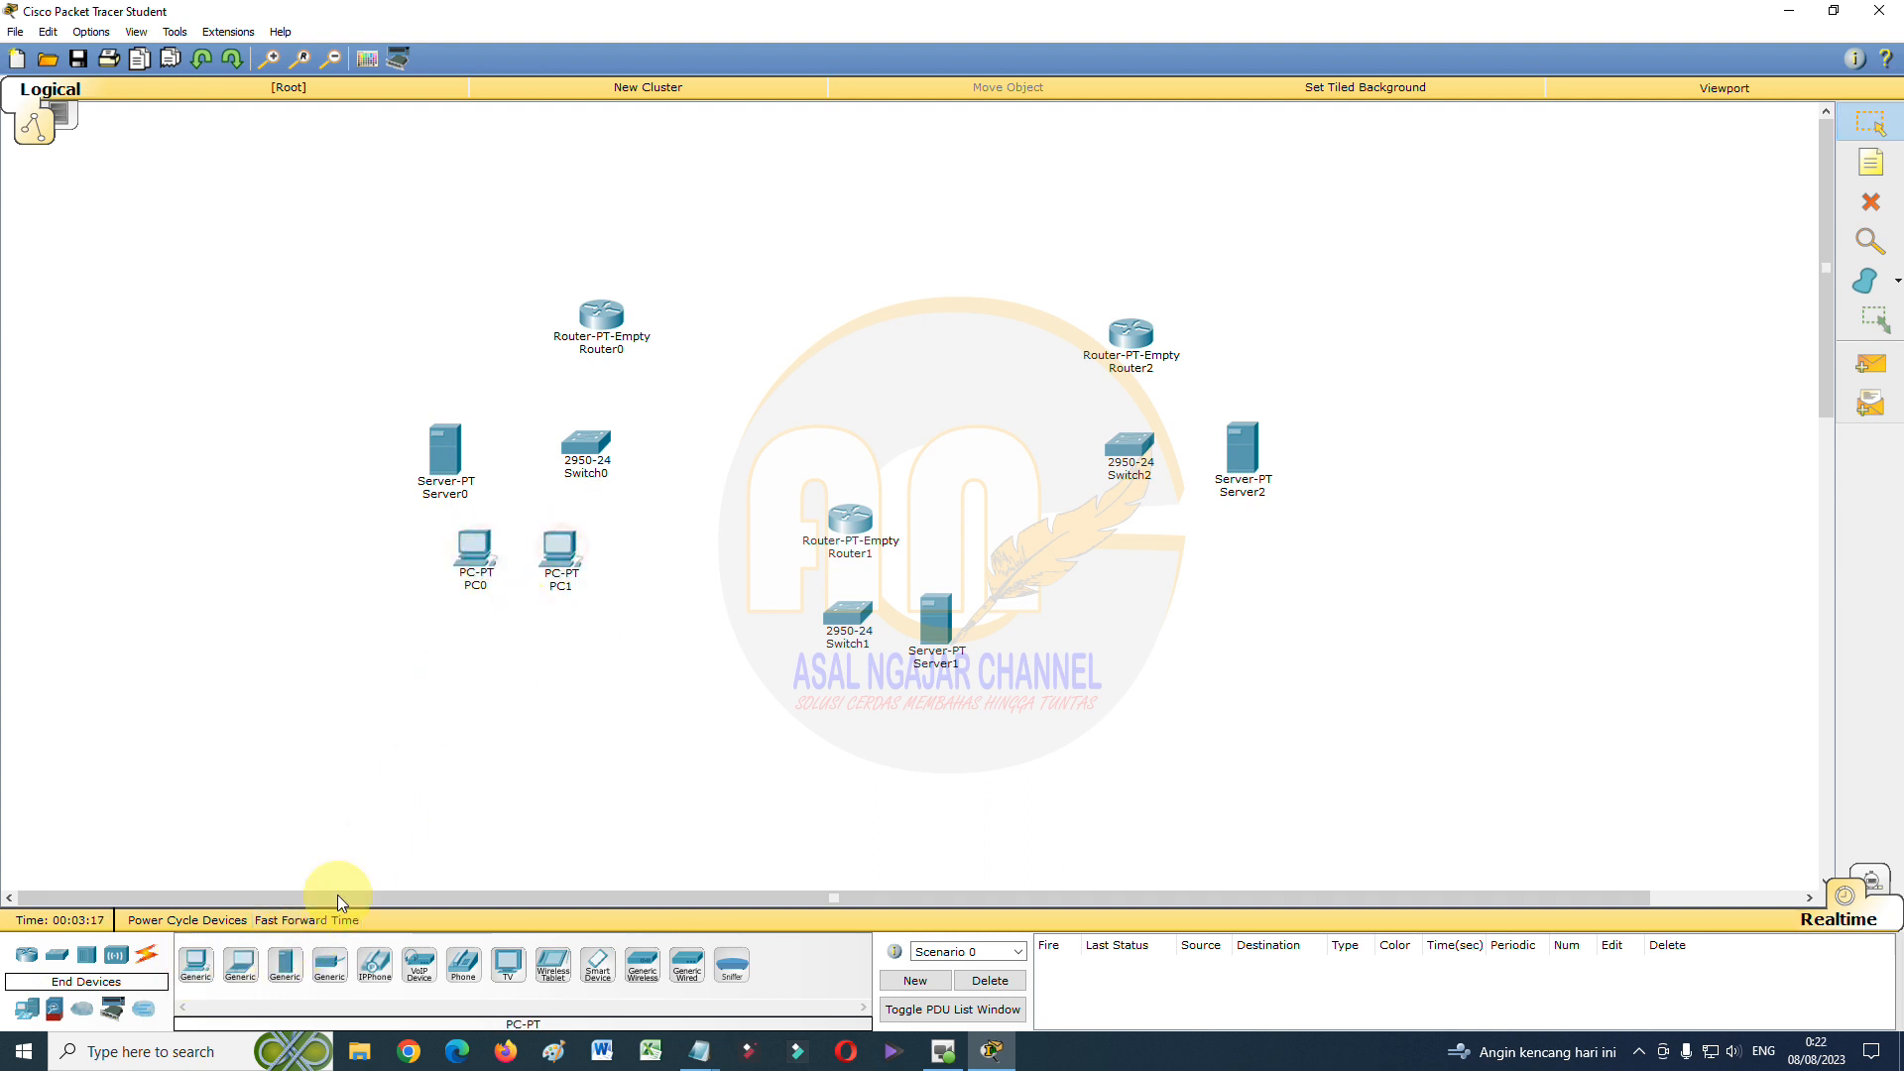
{"action": "left_click", "coordinate": [197, 964]}
{"action": "left_click", "coordinate": [631, 548]}
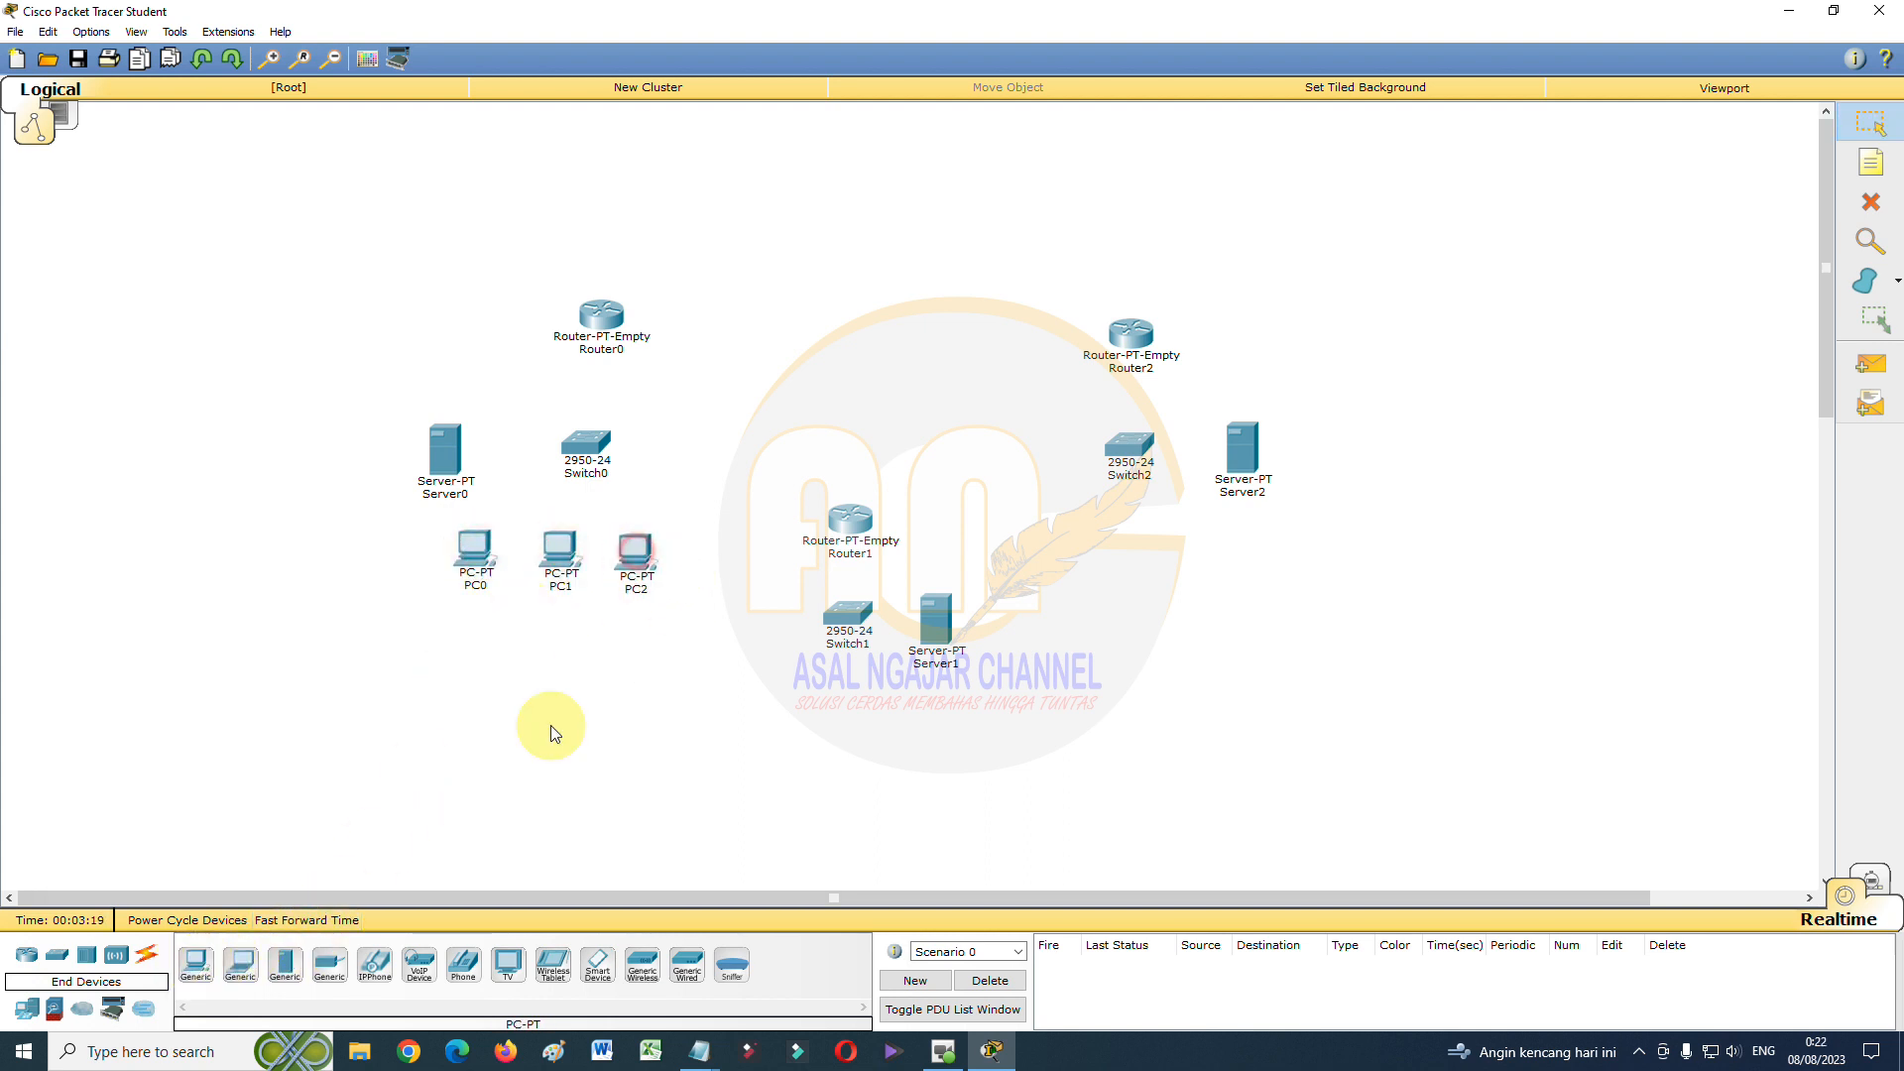
Place three PC-PT desktops in a row below Switch1
{"action": "left_click", "coordinate": [196, 962]}
{"action": "left_click", "coordinate": [749, 707]}
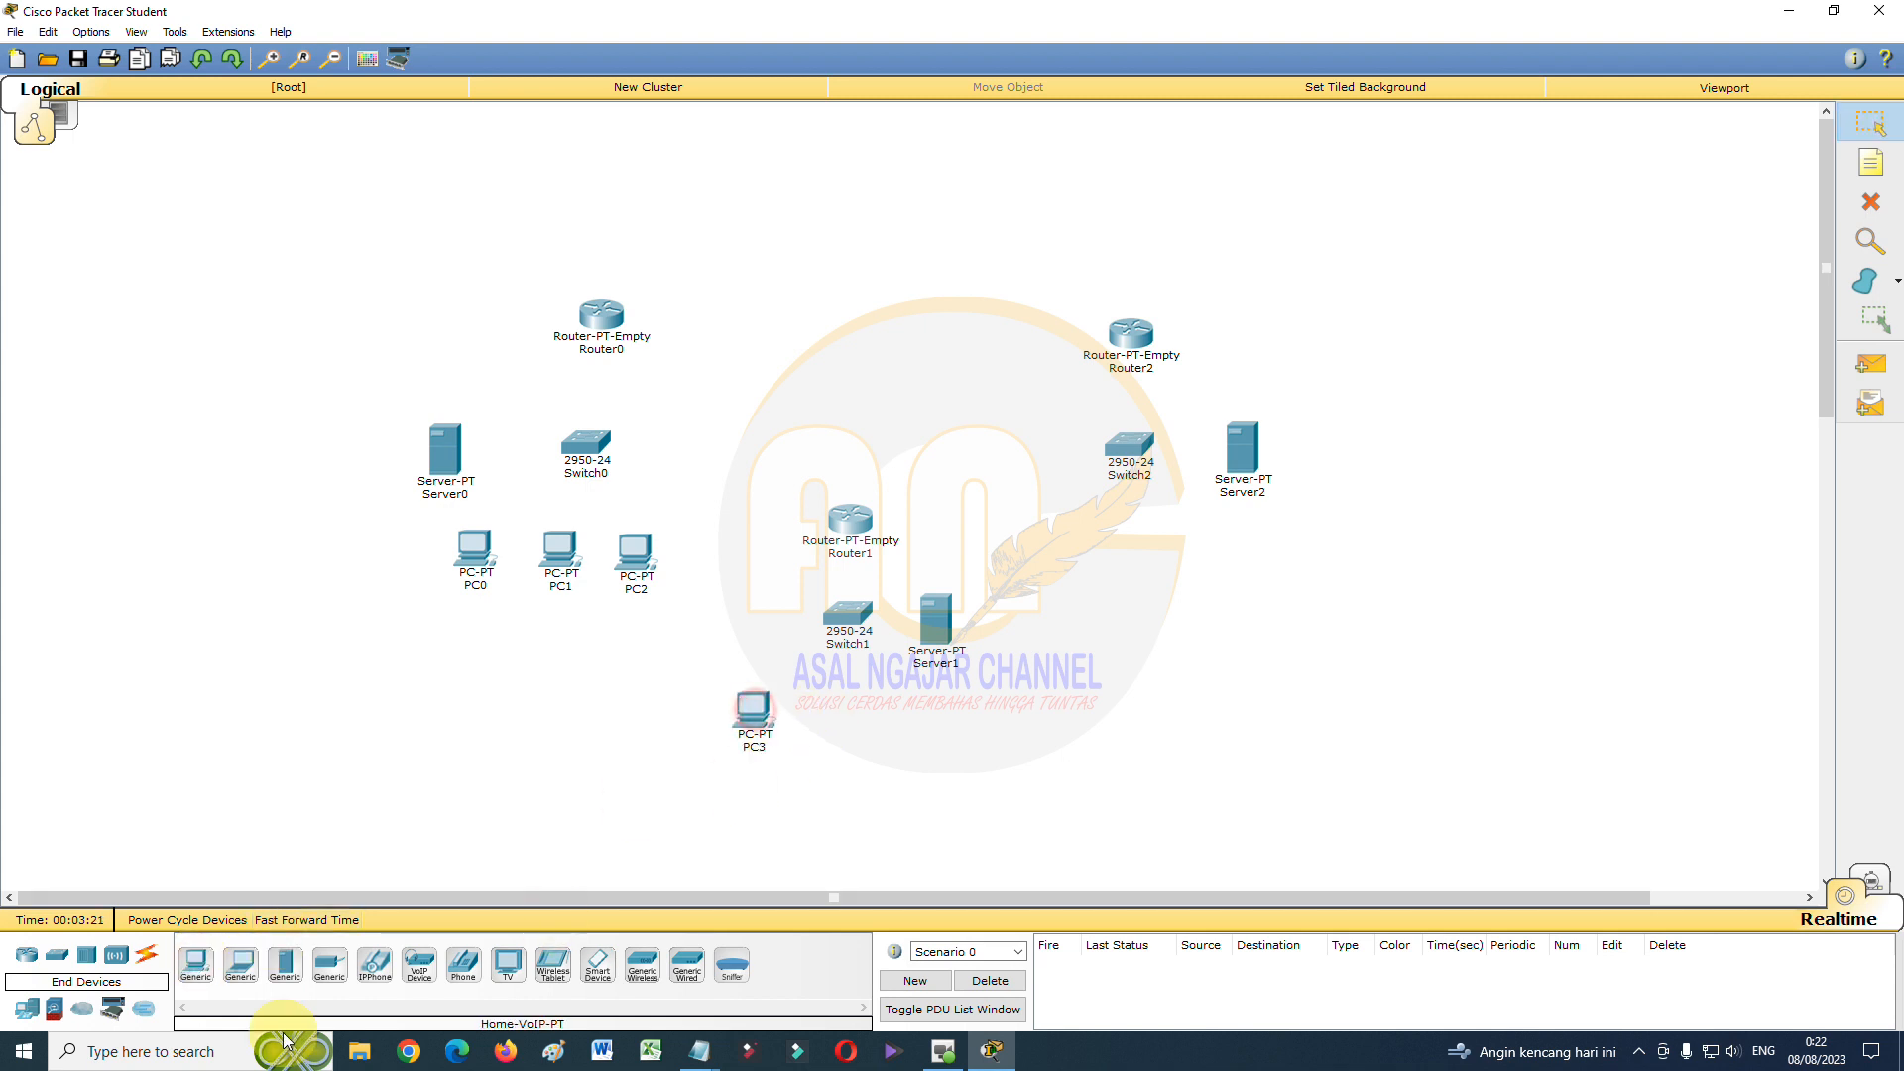
{"action": "left_click", "coordinate": [195, 962]}
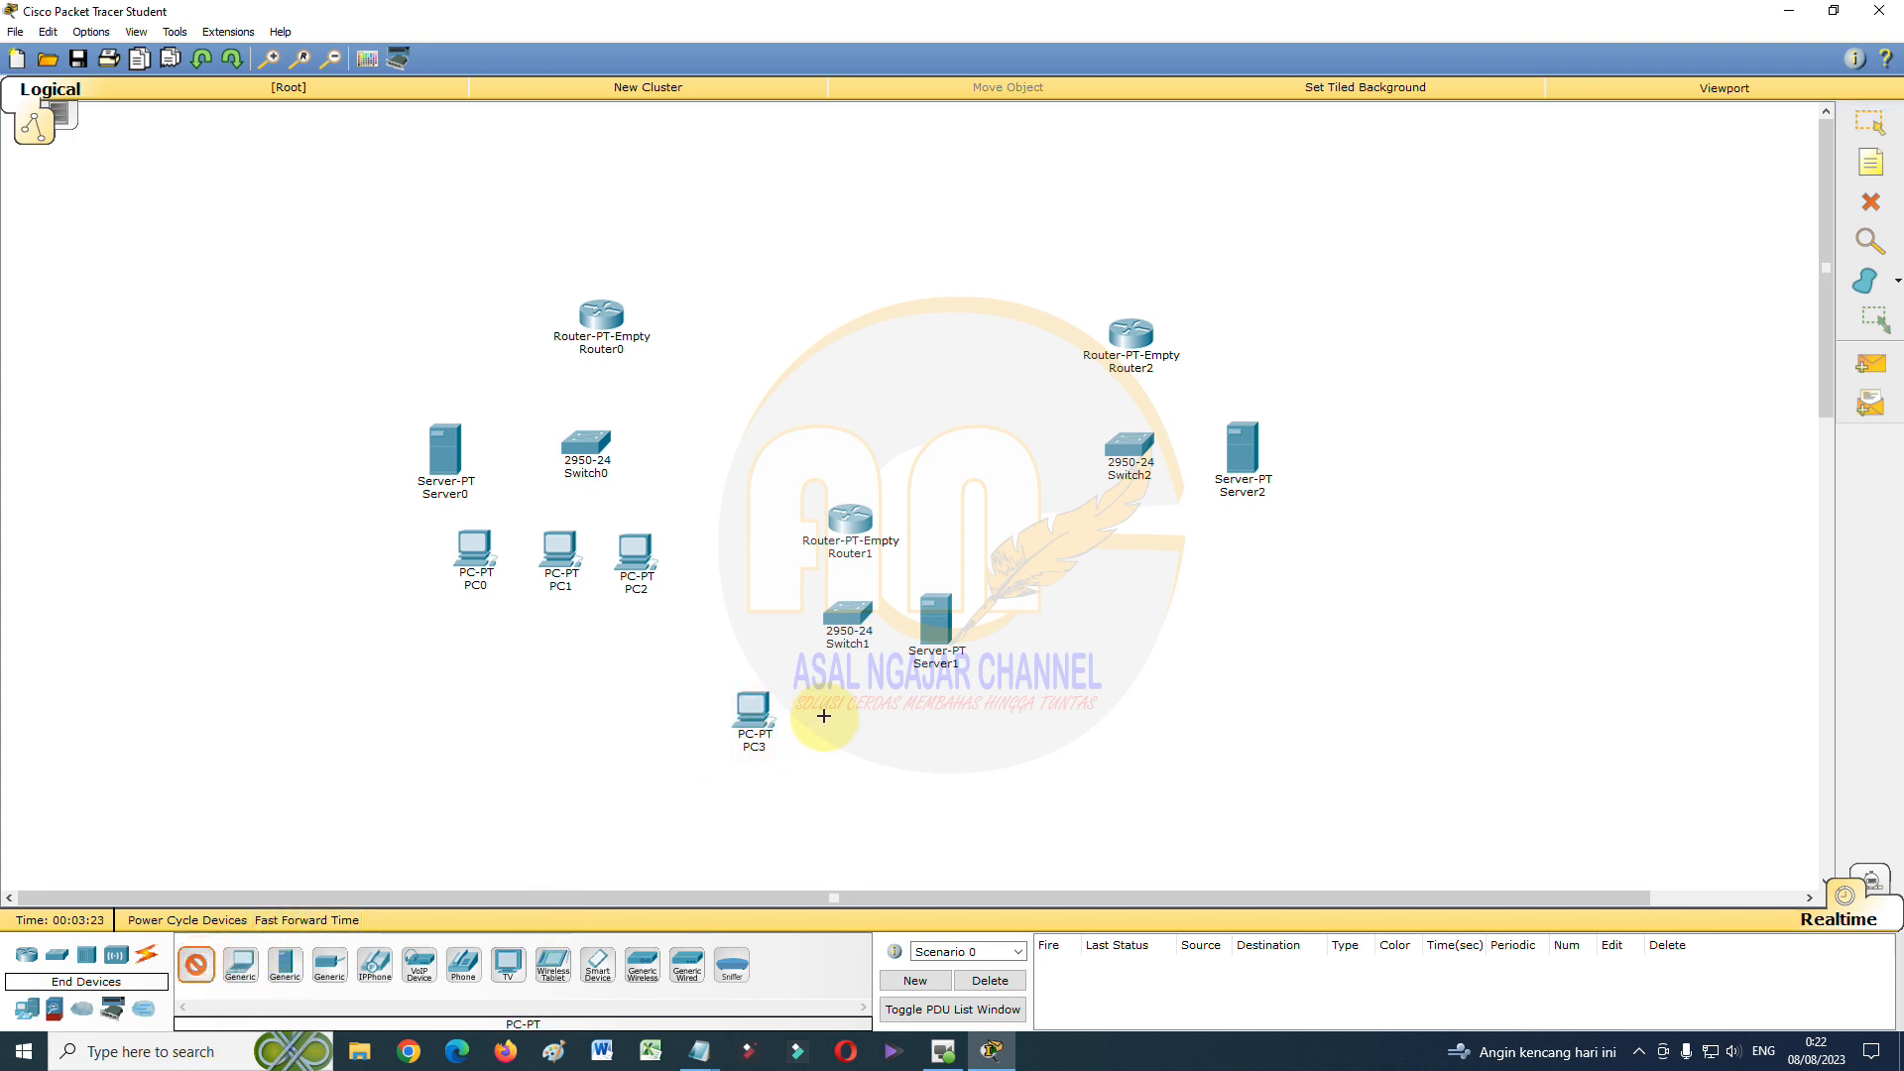
{"action": "left_click", "coordinate": [824, 716]}
{"action": "left_click", "coordinate": [195, 962]}
{"action": "left_click", "coordinate": [902, 711]}
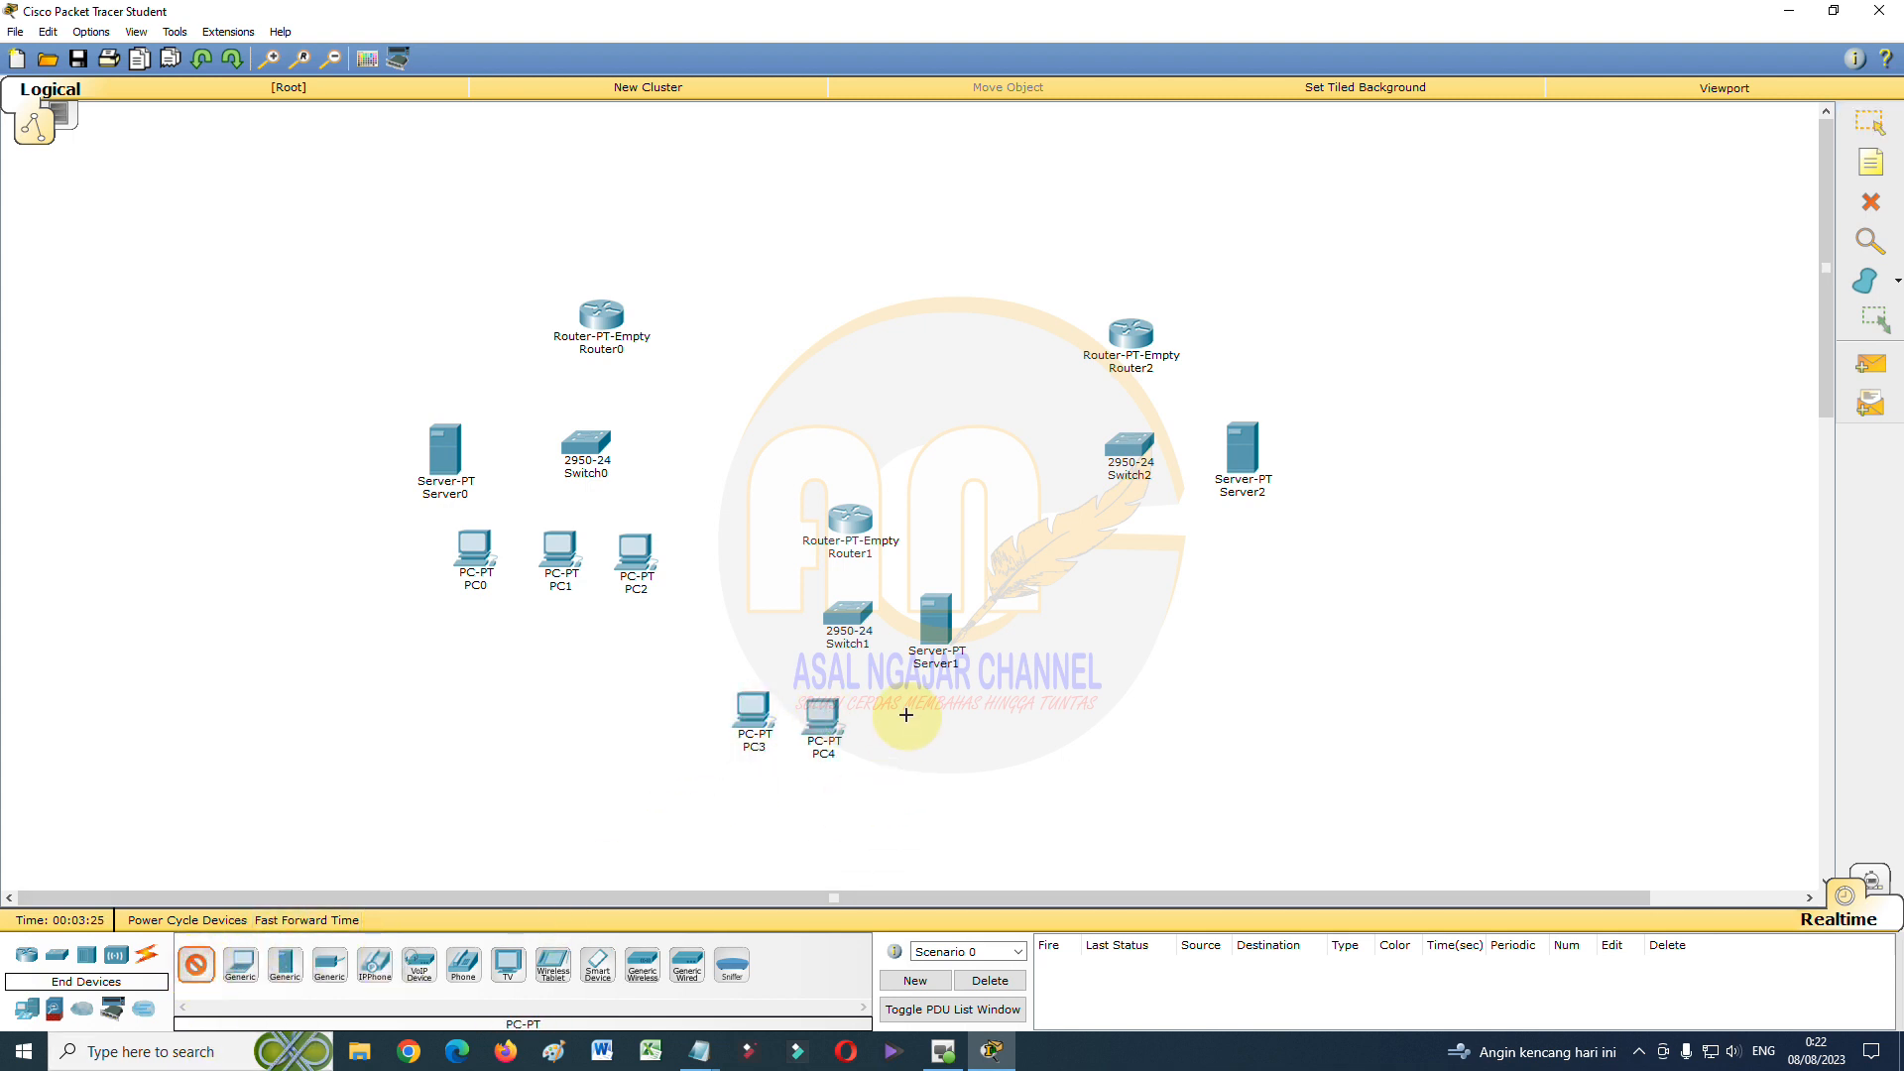
Place three PC-PT desktops in a row below Switch2 and even out the spacing of the middle one
{"action": "left_click", "coordinate": [195, 962]}
{"action": "left_click", "coordinate": [1075, 548]}
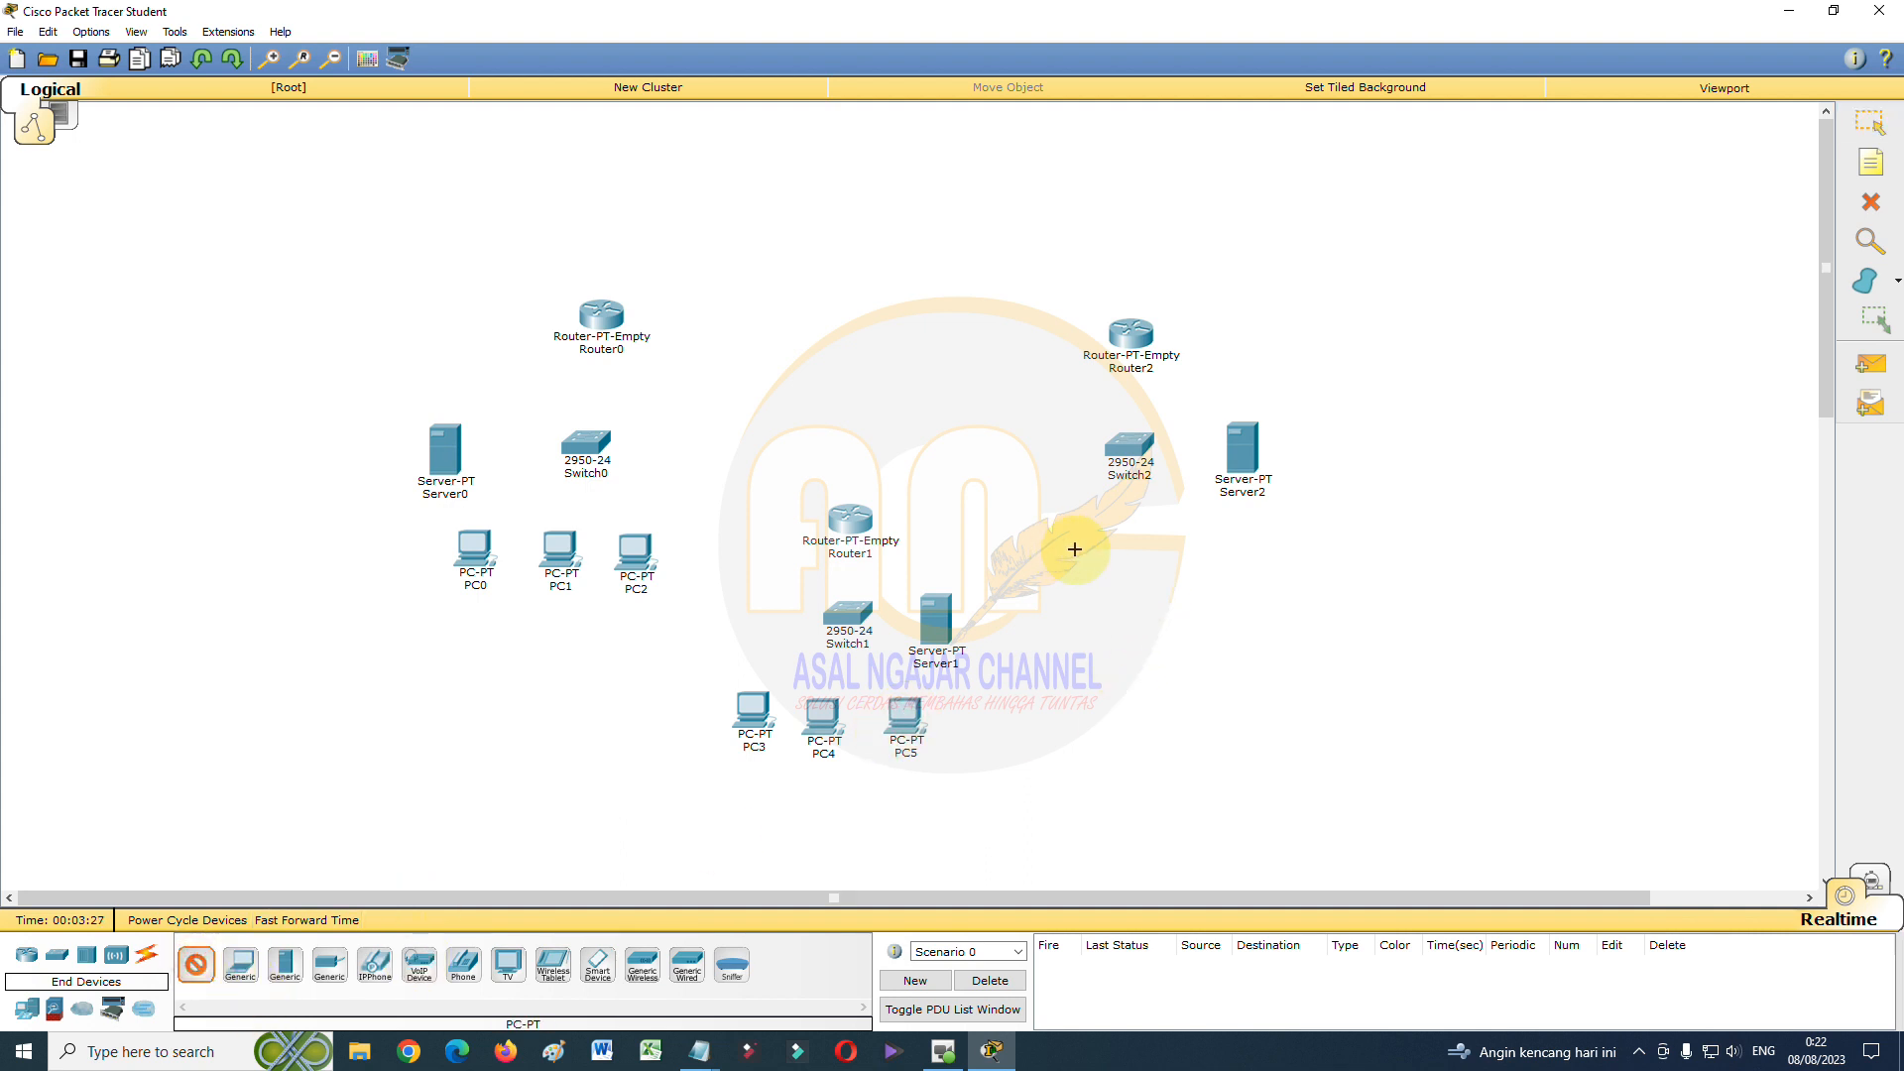
{"action": "left_click", "coordinate": [196, 962]}
{"action": "left_click", "coordinate": [1136, 545]}
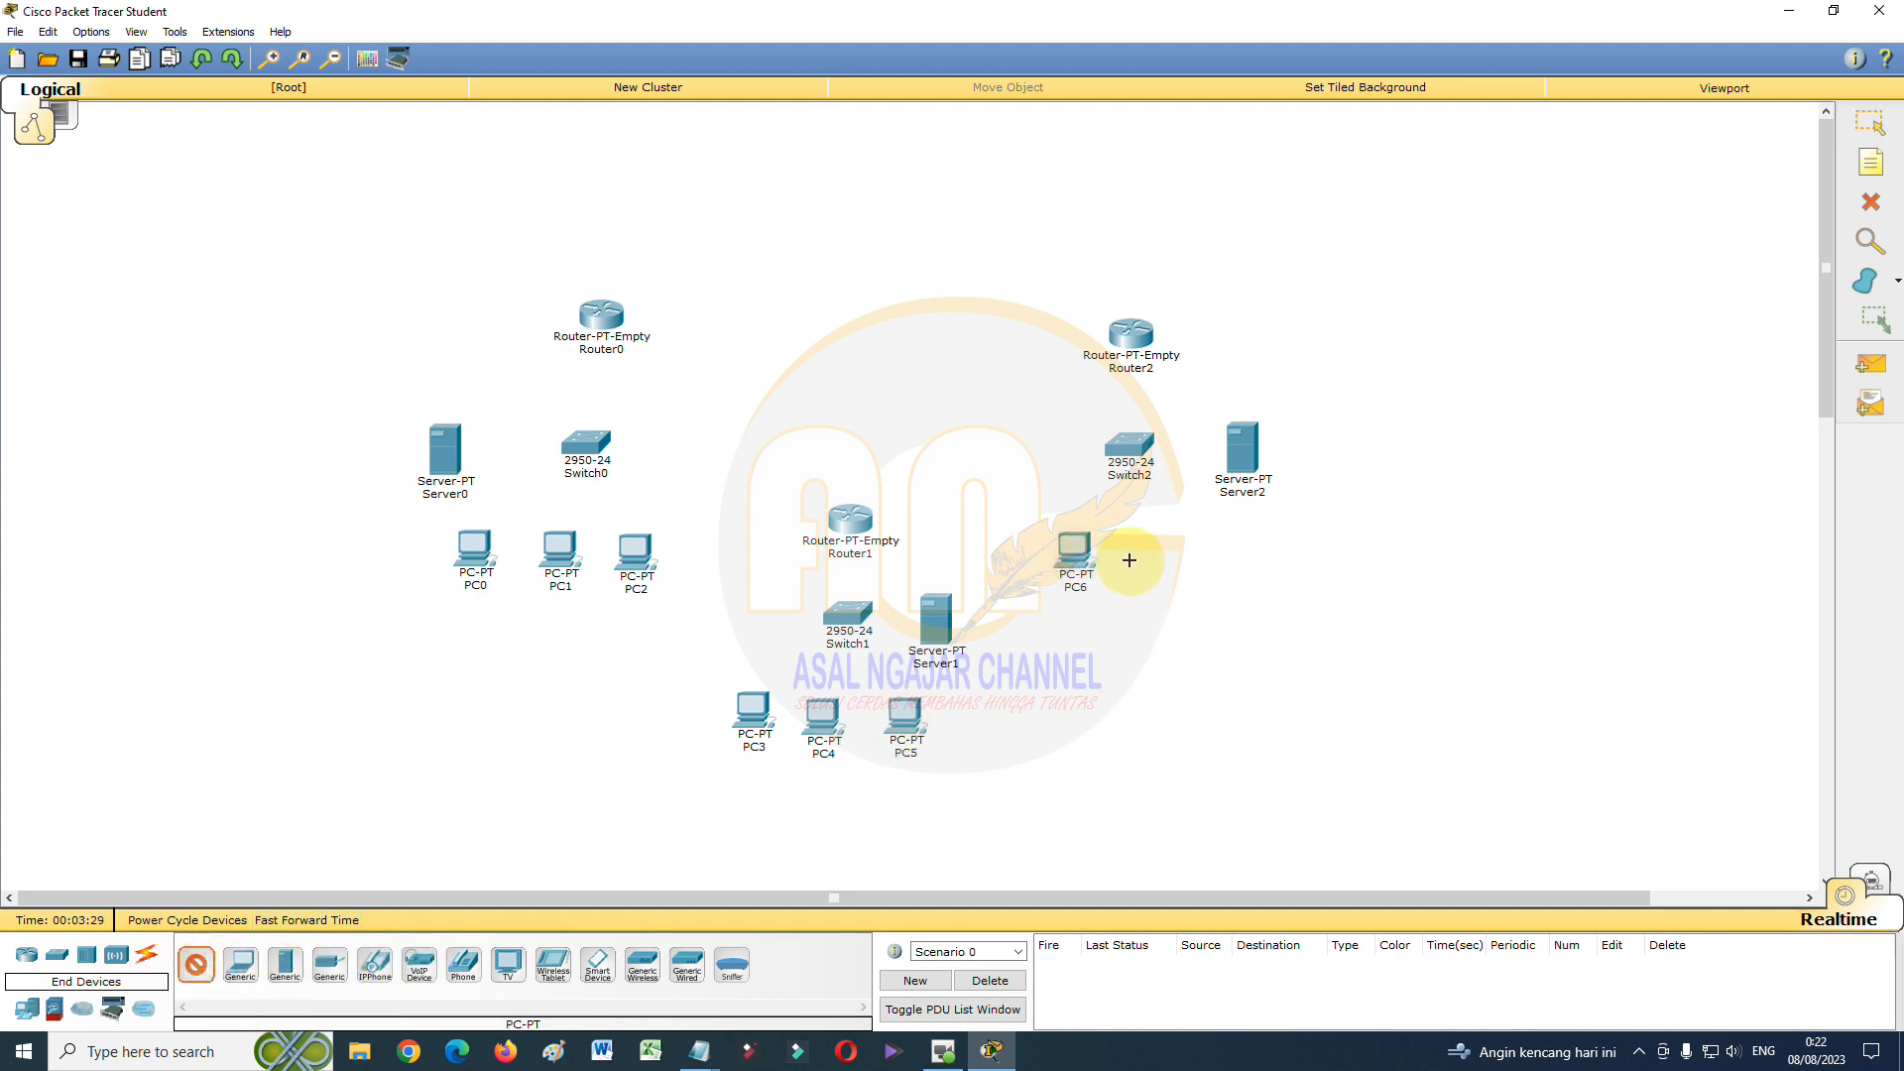
{"action": "left_click", "coordinate": [196, 962]}
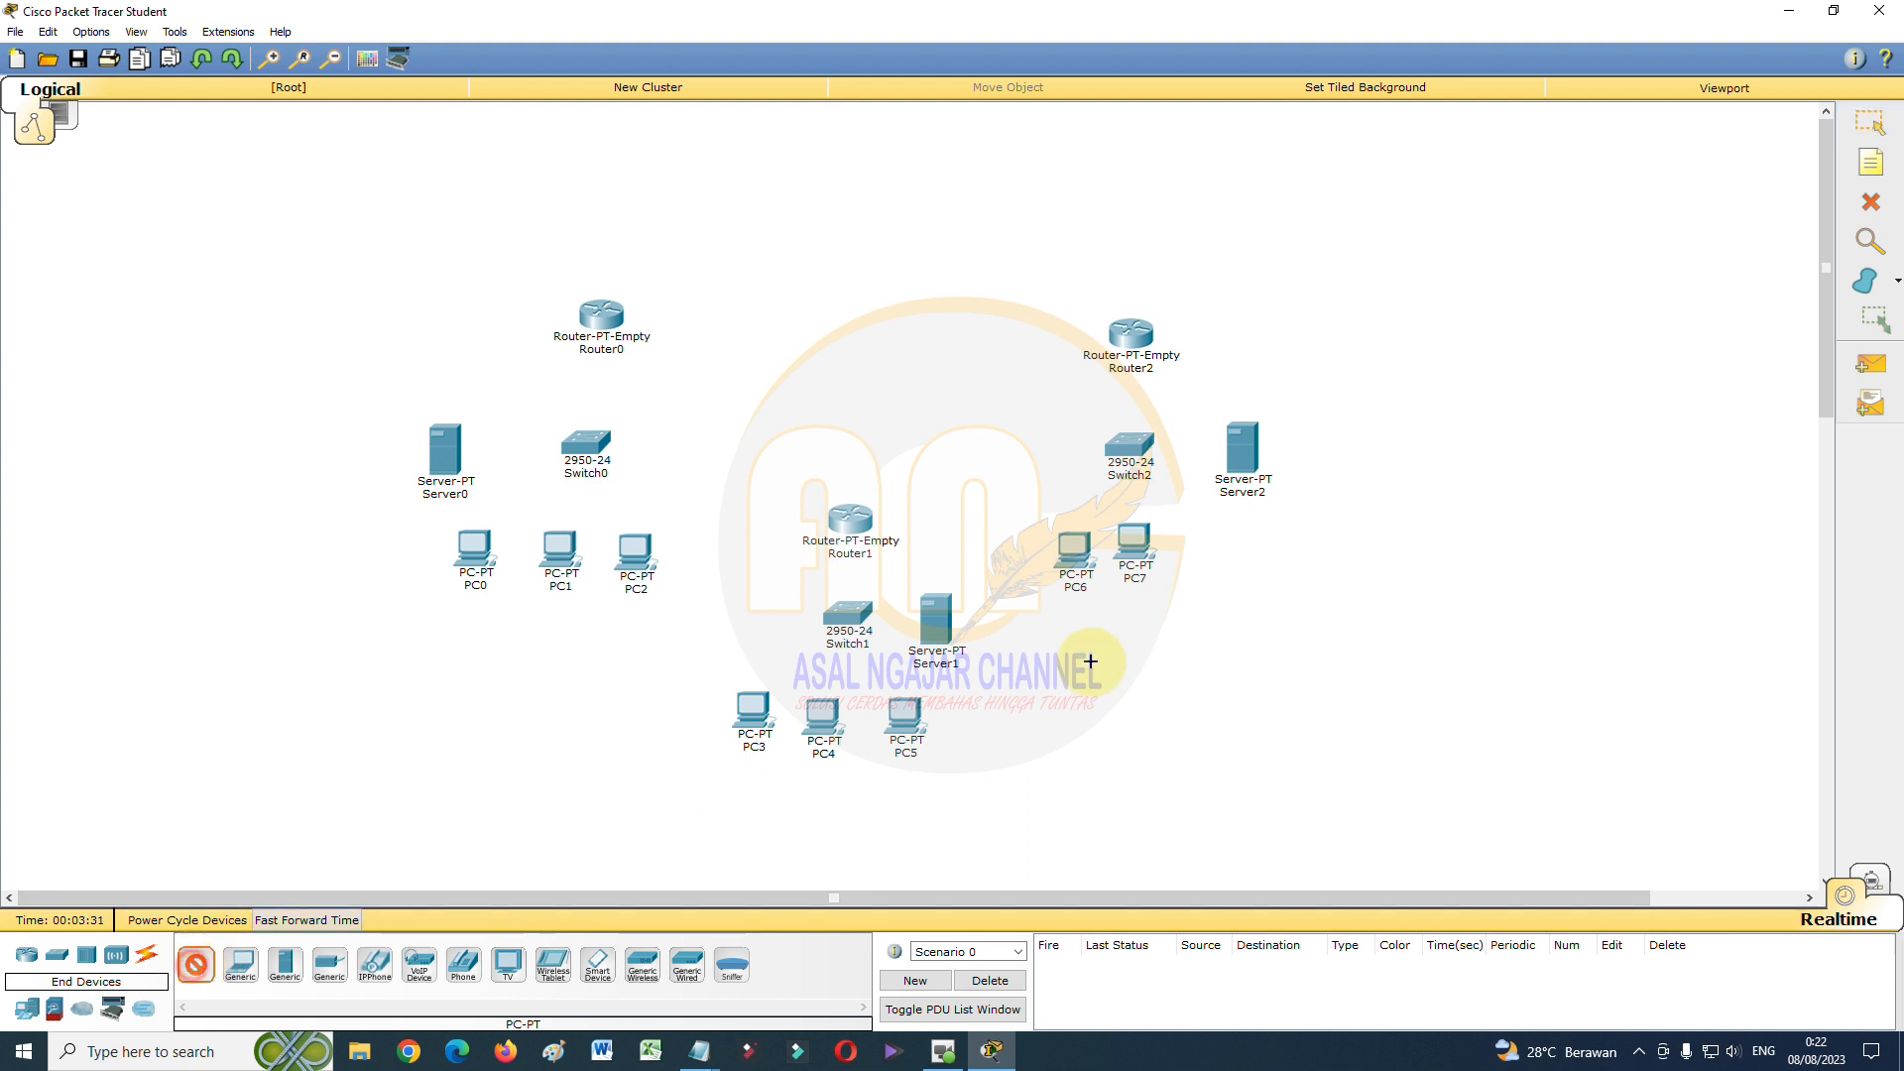
{"action": "left_click", "coordinate": [1212, 548]}
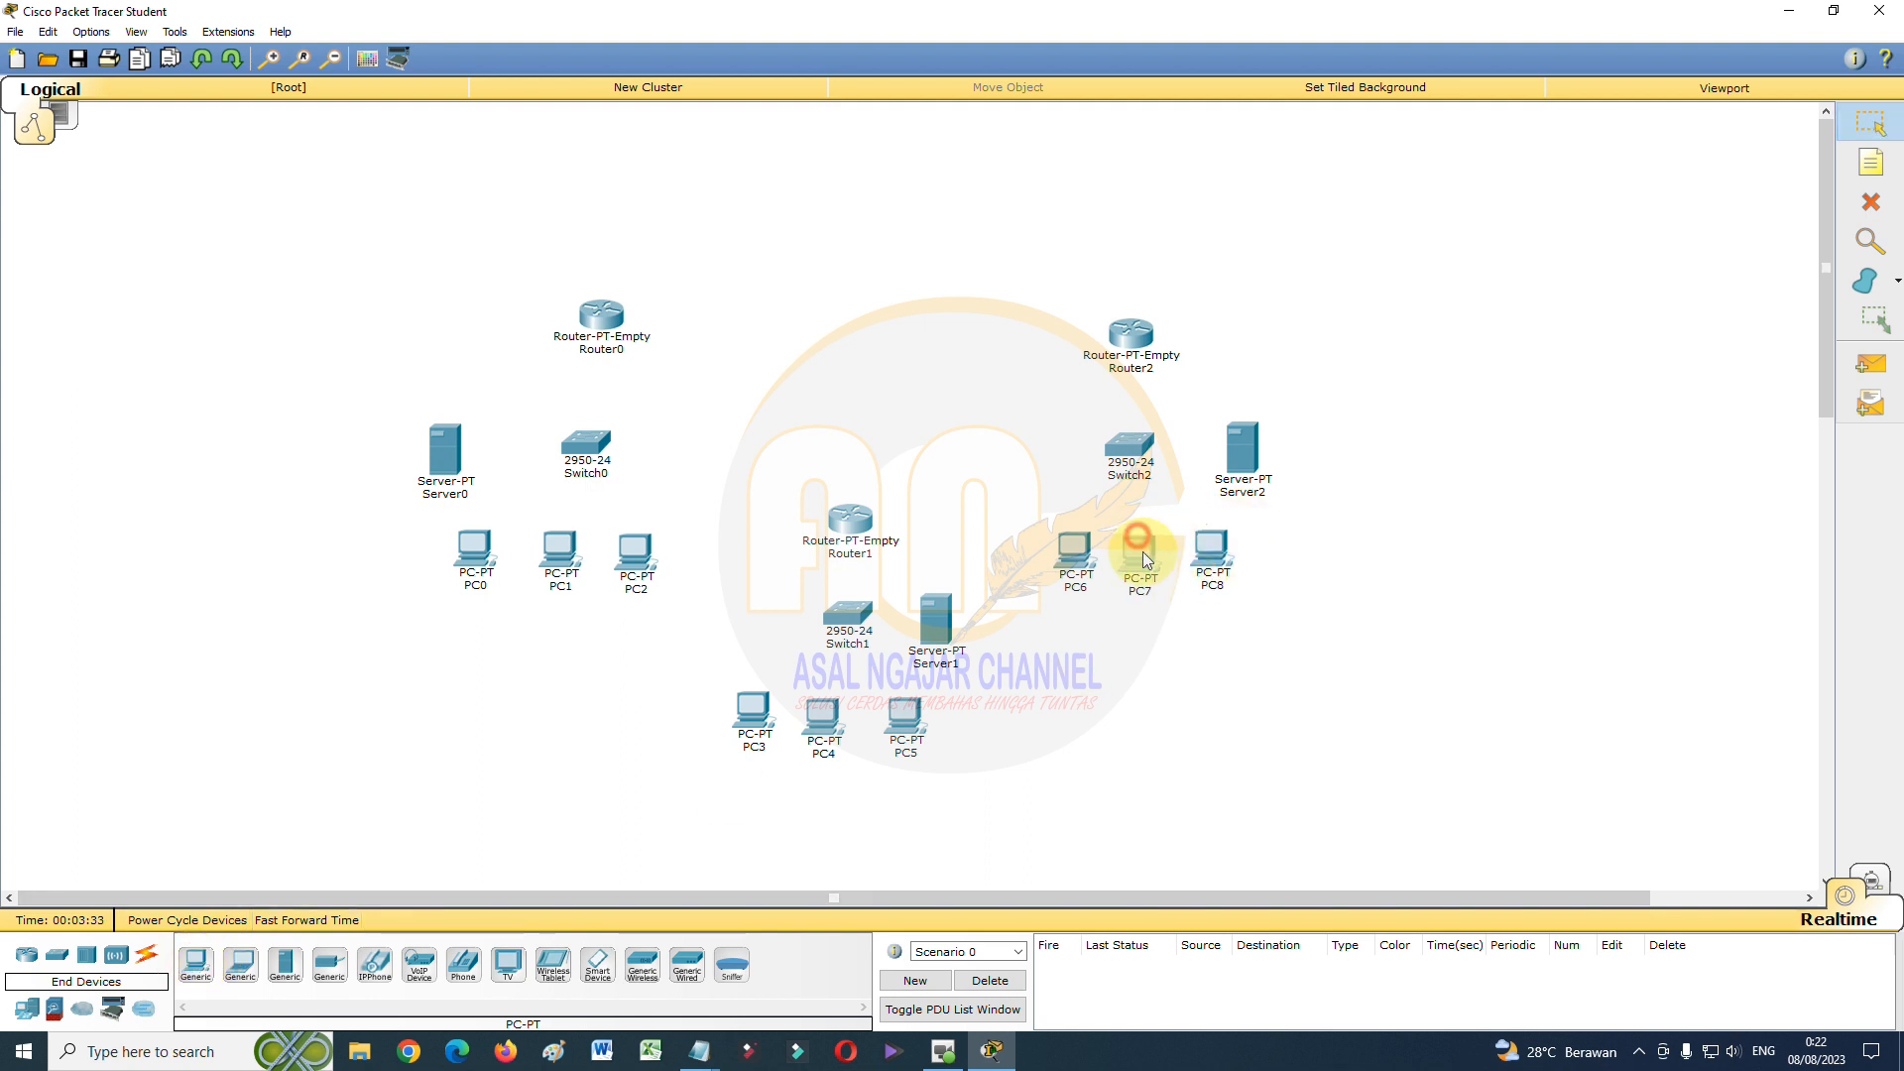
{"action": "left_click_drag", "start_coordinate": [1134, 544], "coordinate": [1146, 541]}
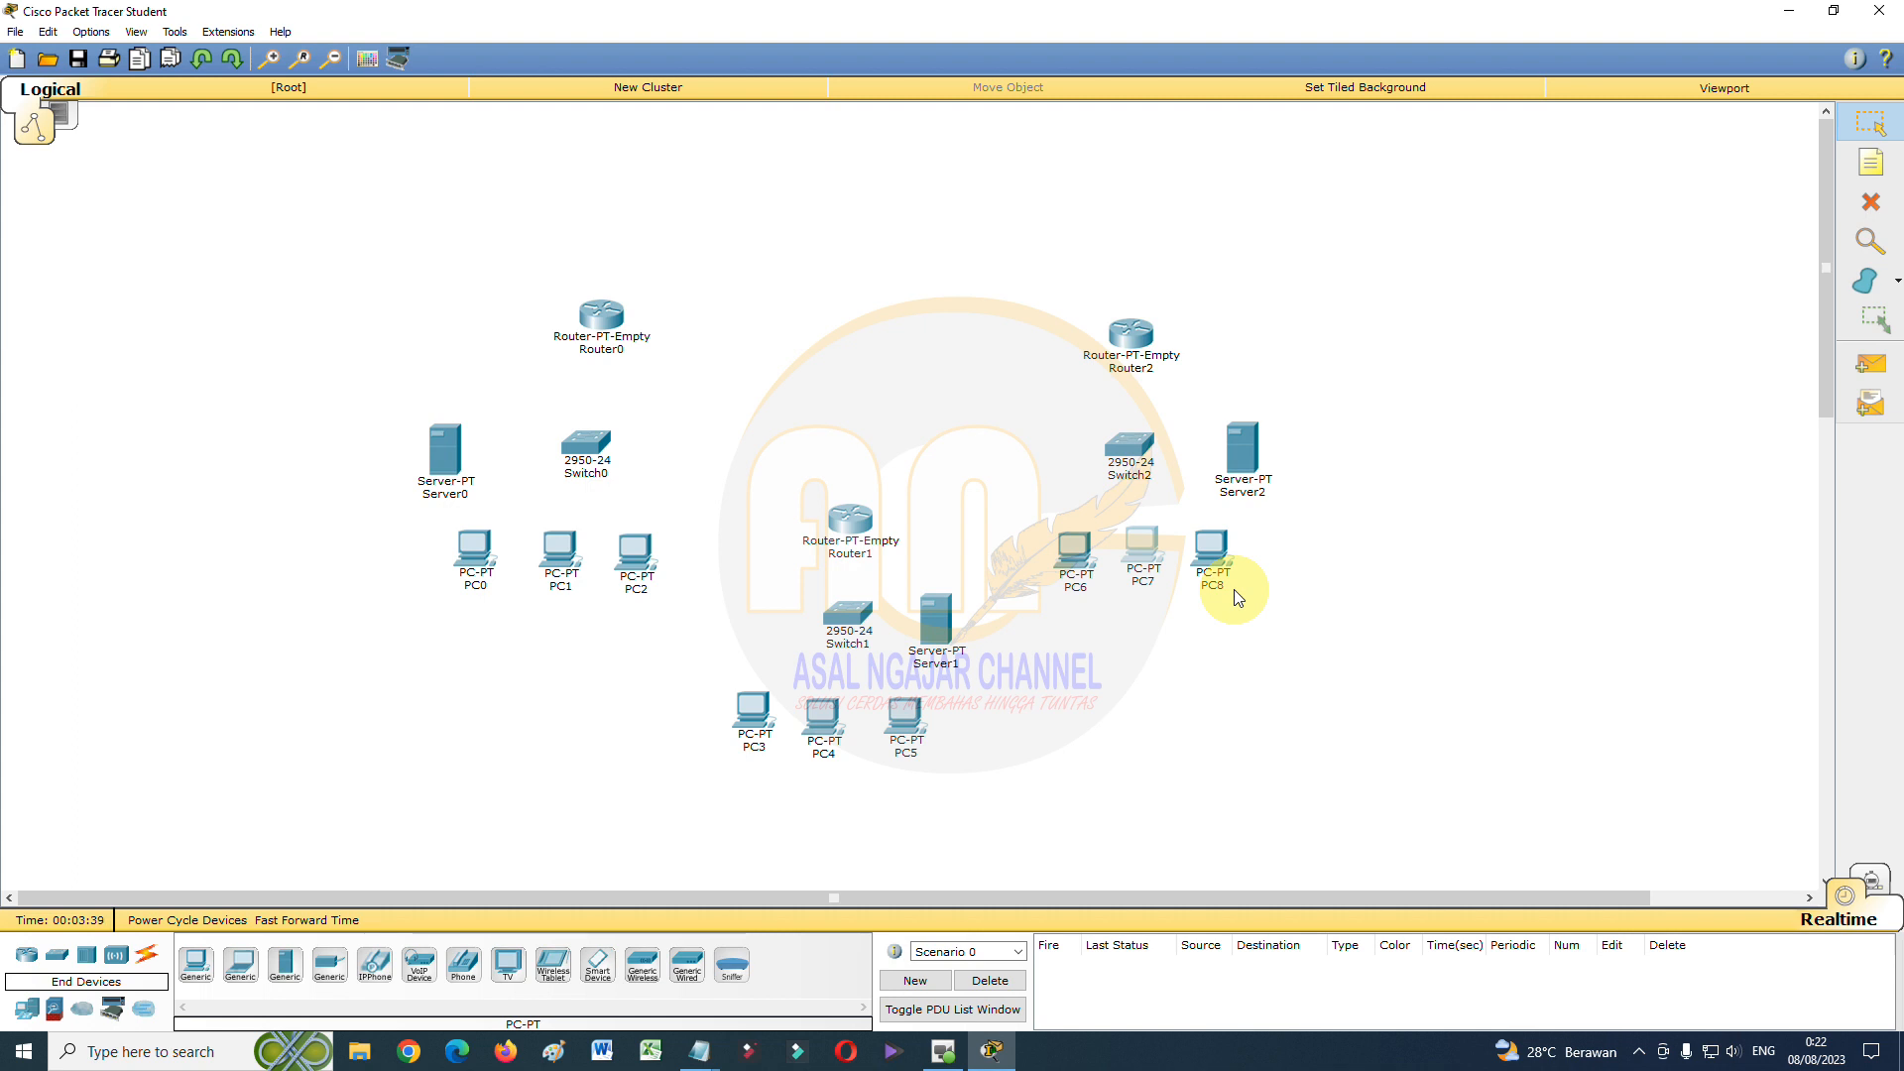
Install three PT-ROUTER-NM-1CFE modules in the rightmost slots of Router0 and switch its power back on
{"action": "left_click", "coordinate": [757, 354]}
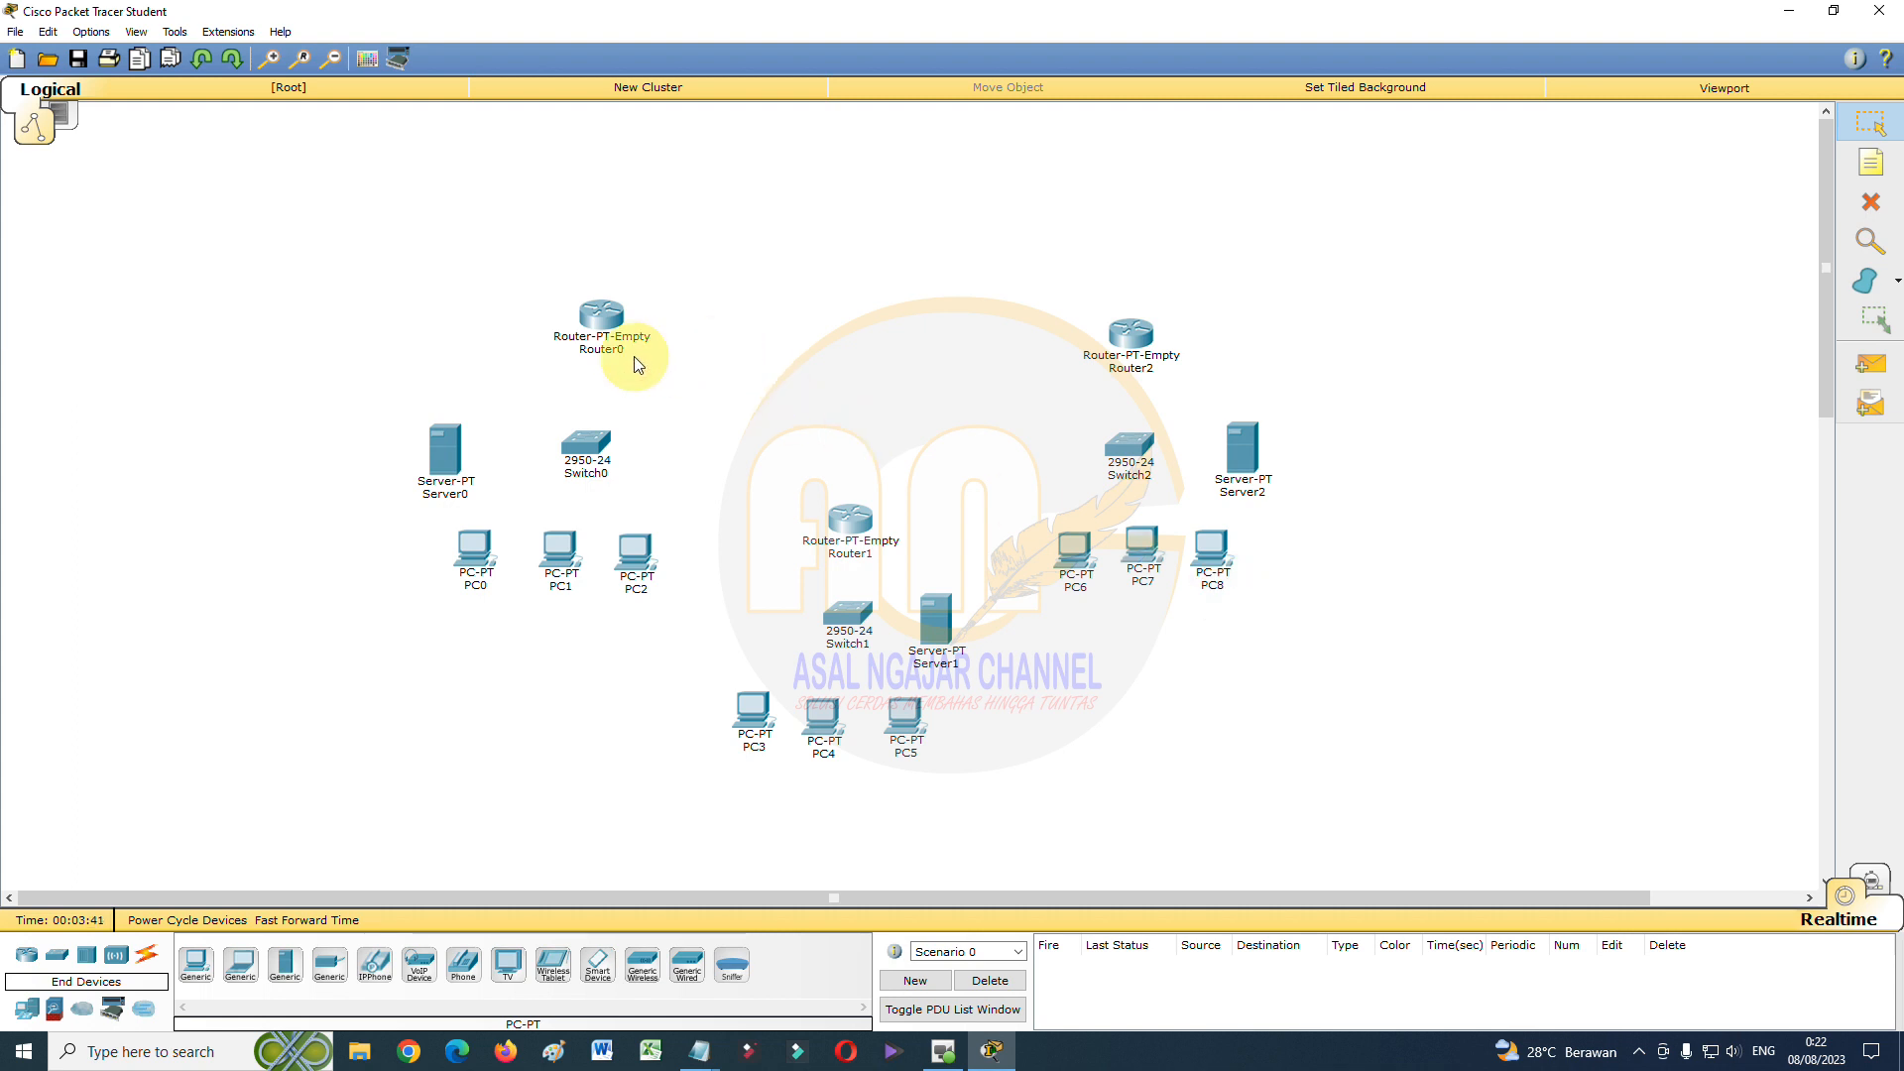
{"action": "double_click", "coordinate": [602, 315]}
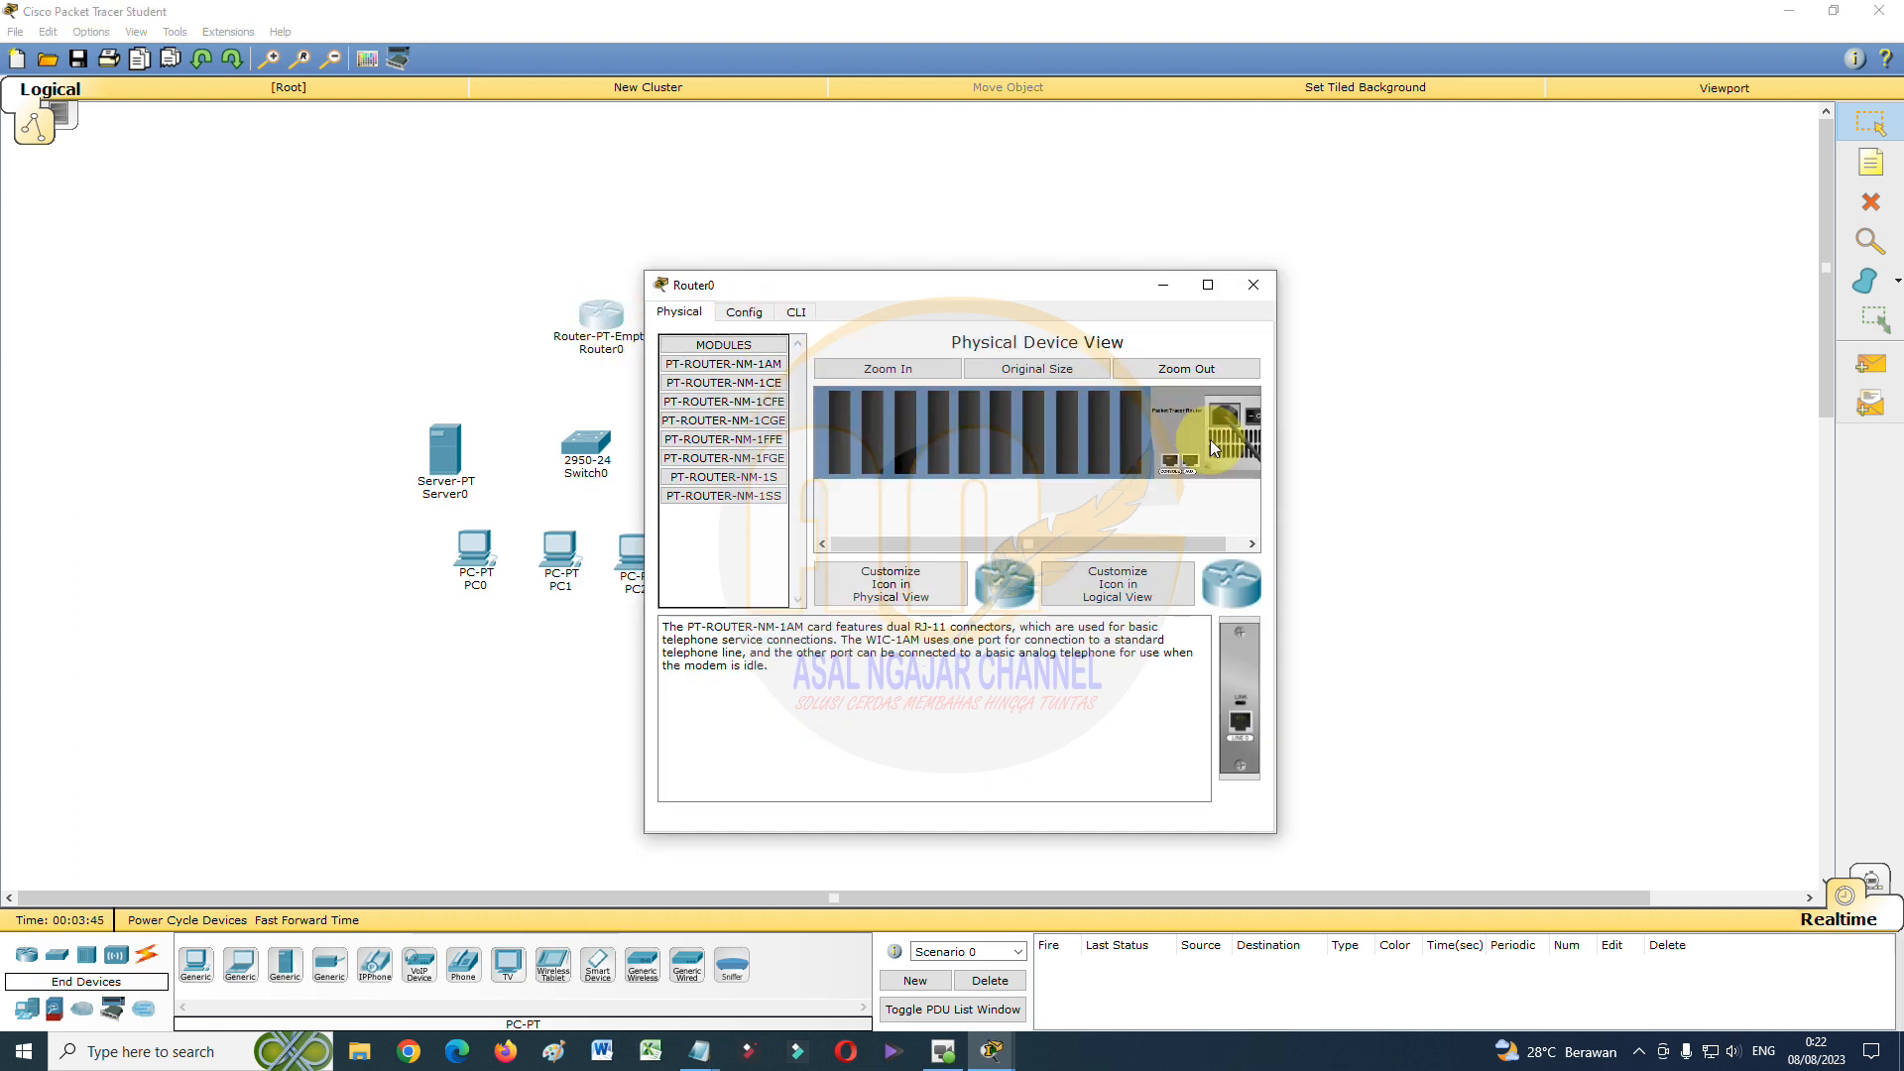
{"action": "left_click_drag", "start_coordinate": [1276, 521], "coordinate": [1410, 521]}
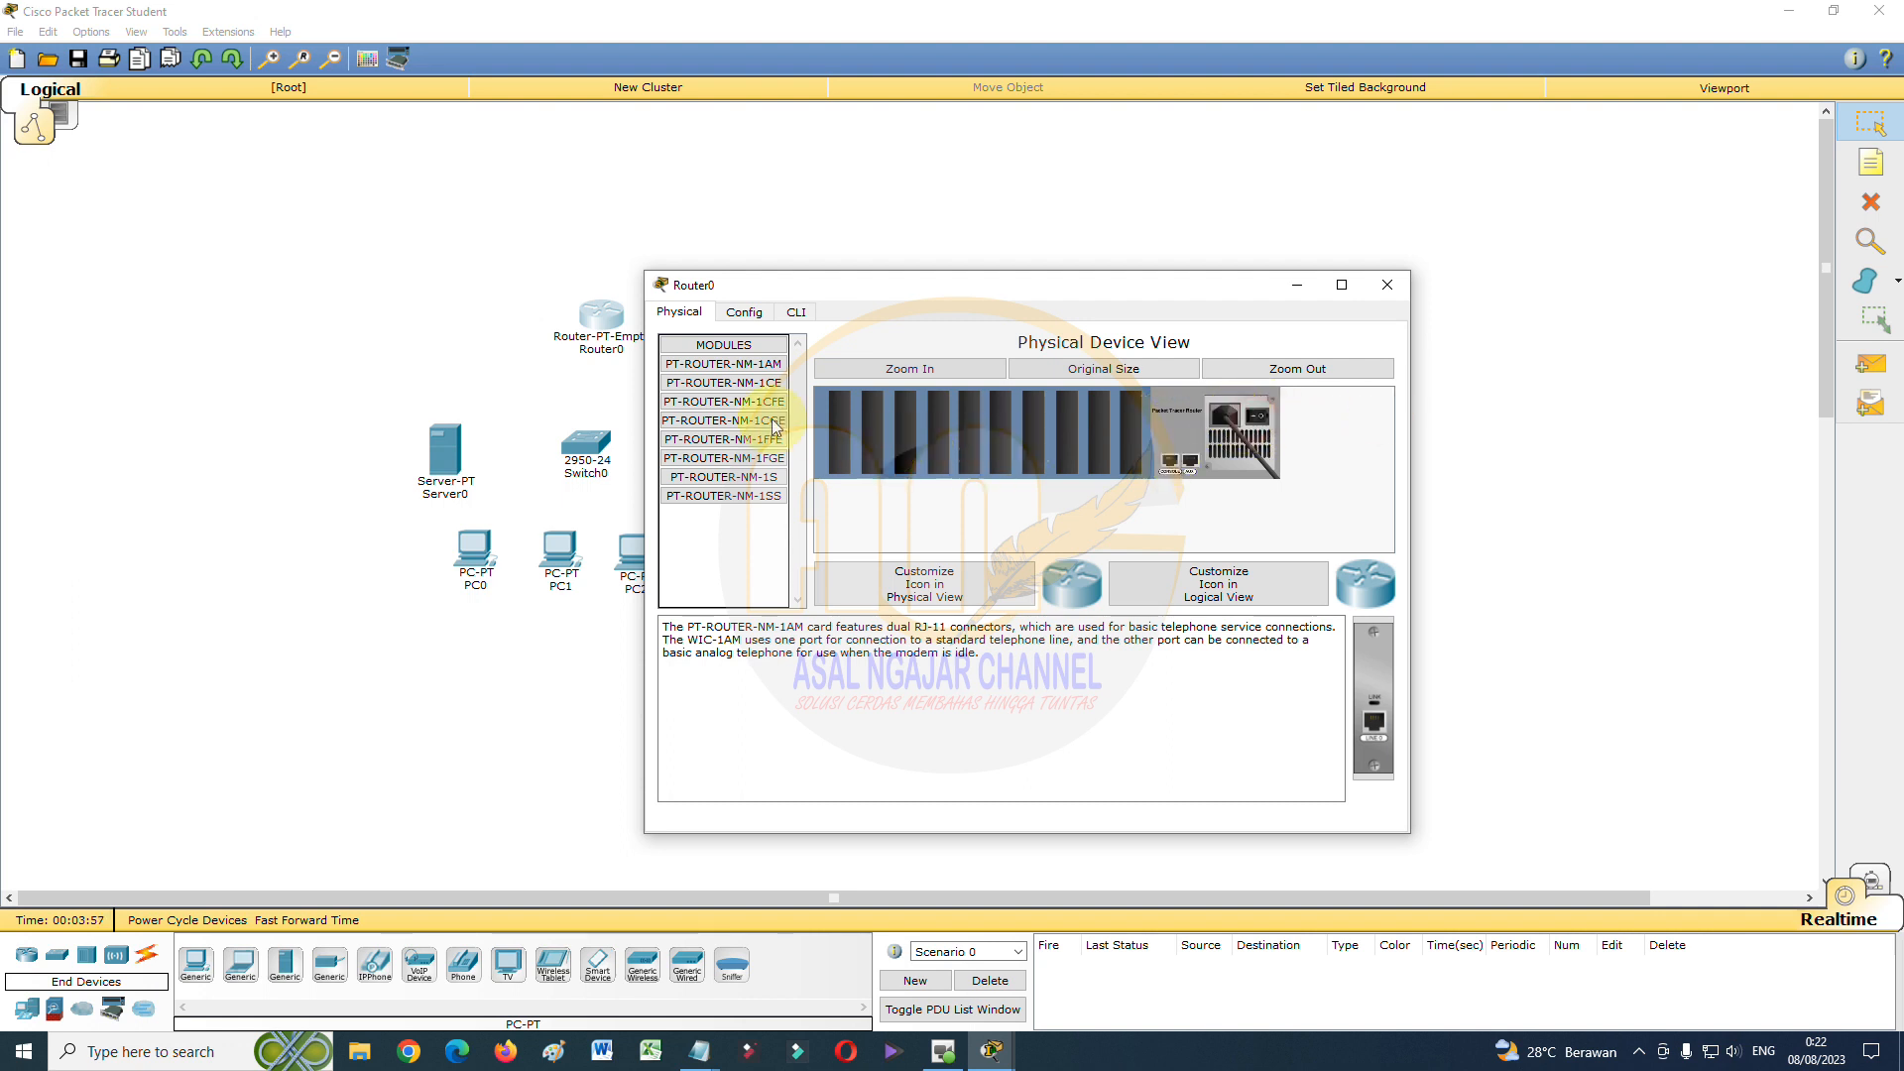
{"action": "left_click_drag", "start_coordinate": [766, 402], "coordinate": [1132, 431]}
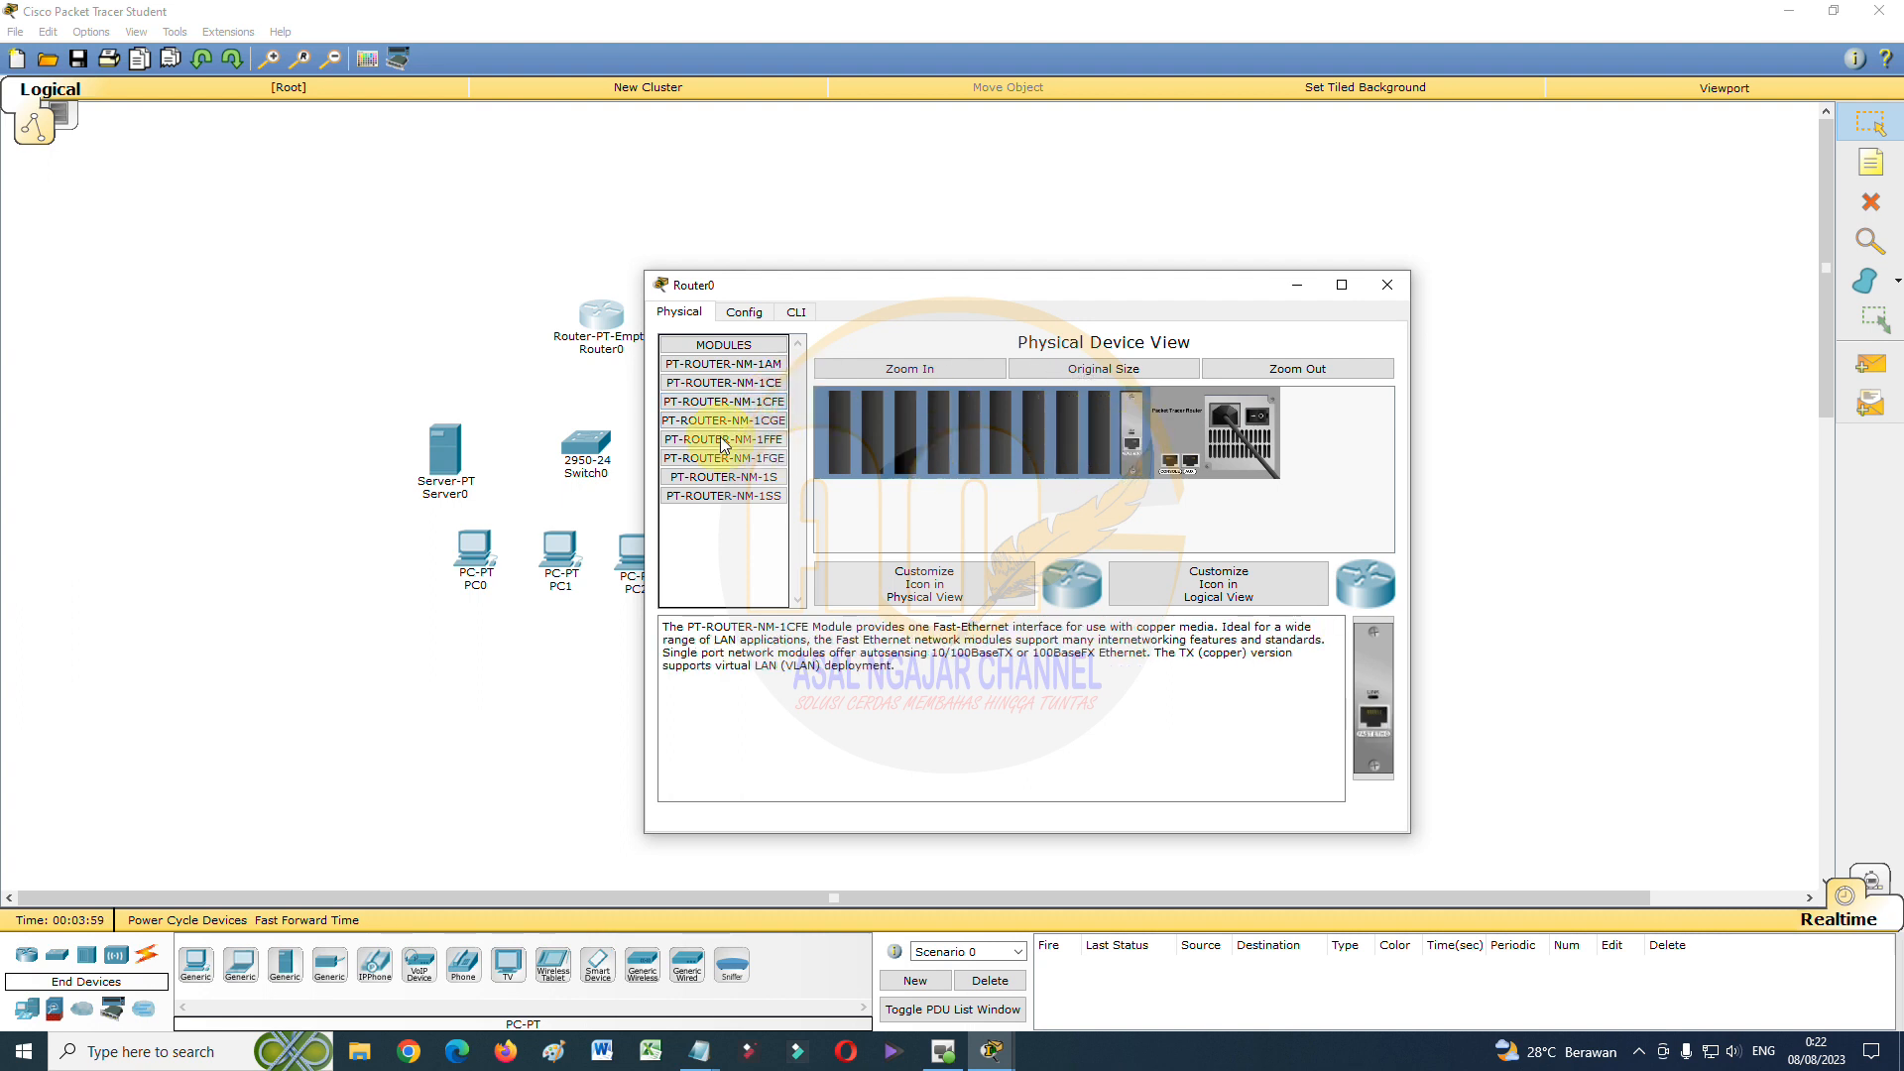
{"action": "left_click_drag", "start_coordinate": [724, 402], "coordinate": [1067, 431]}
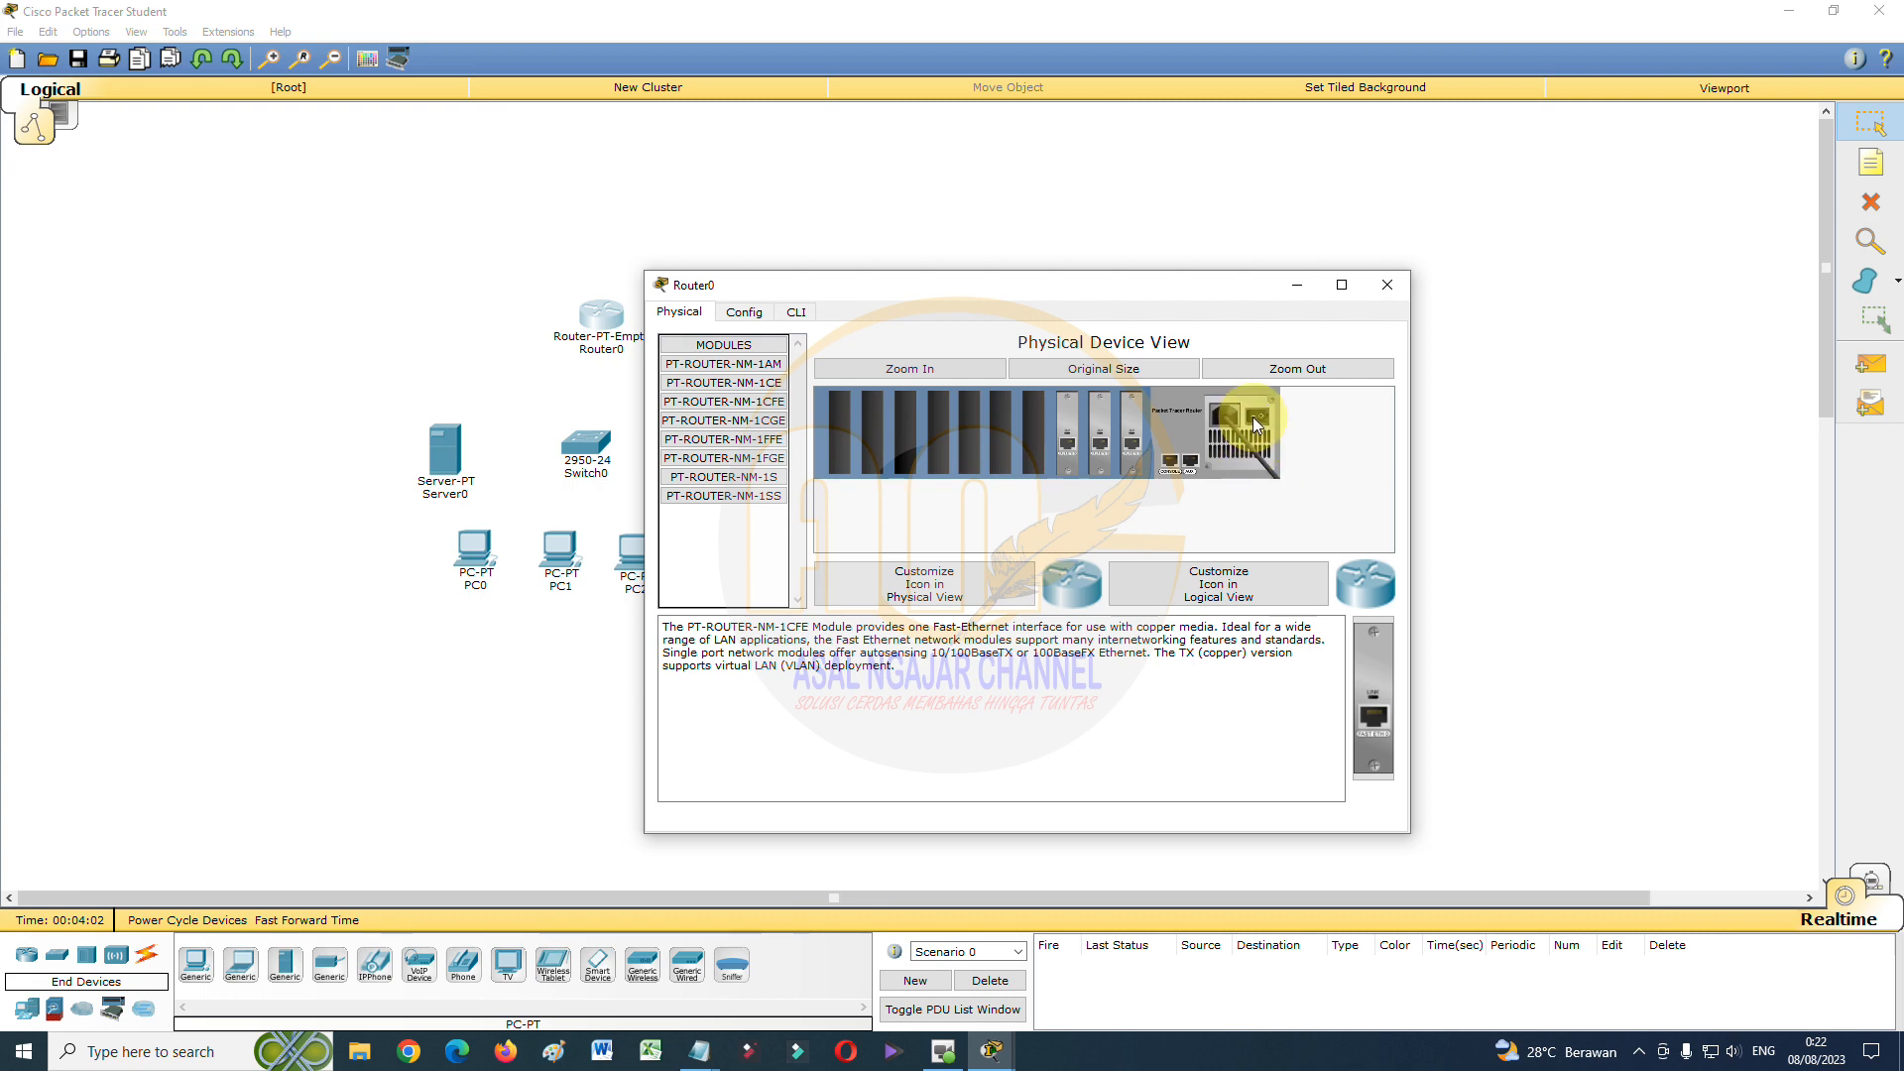
{"action": "left_click", "coordinate": [1258, 417]}
{"action": "left_click", "coordinate": [1388, 285]}
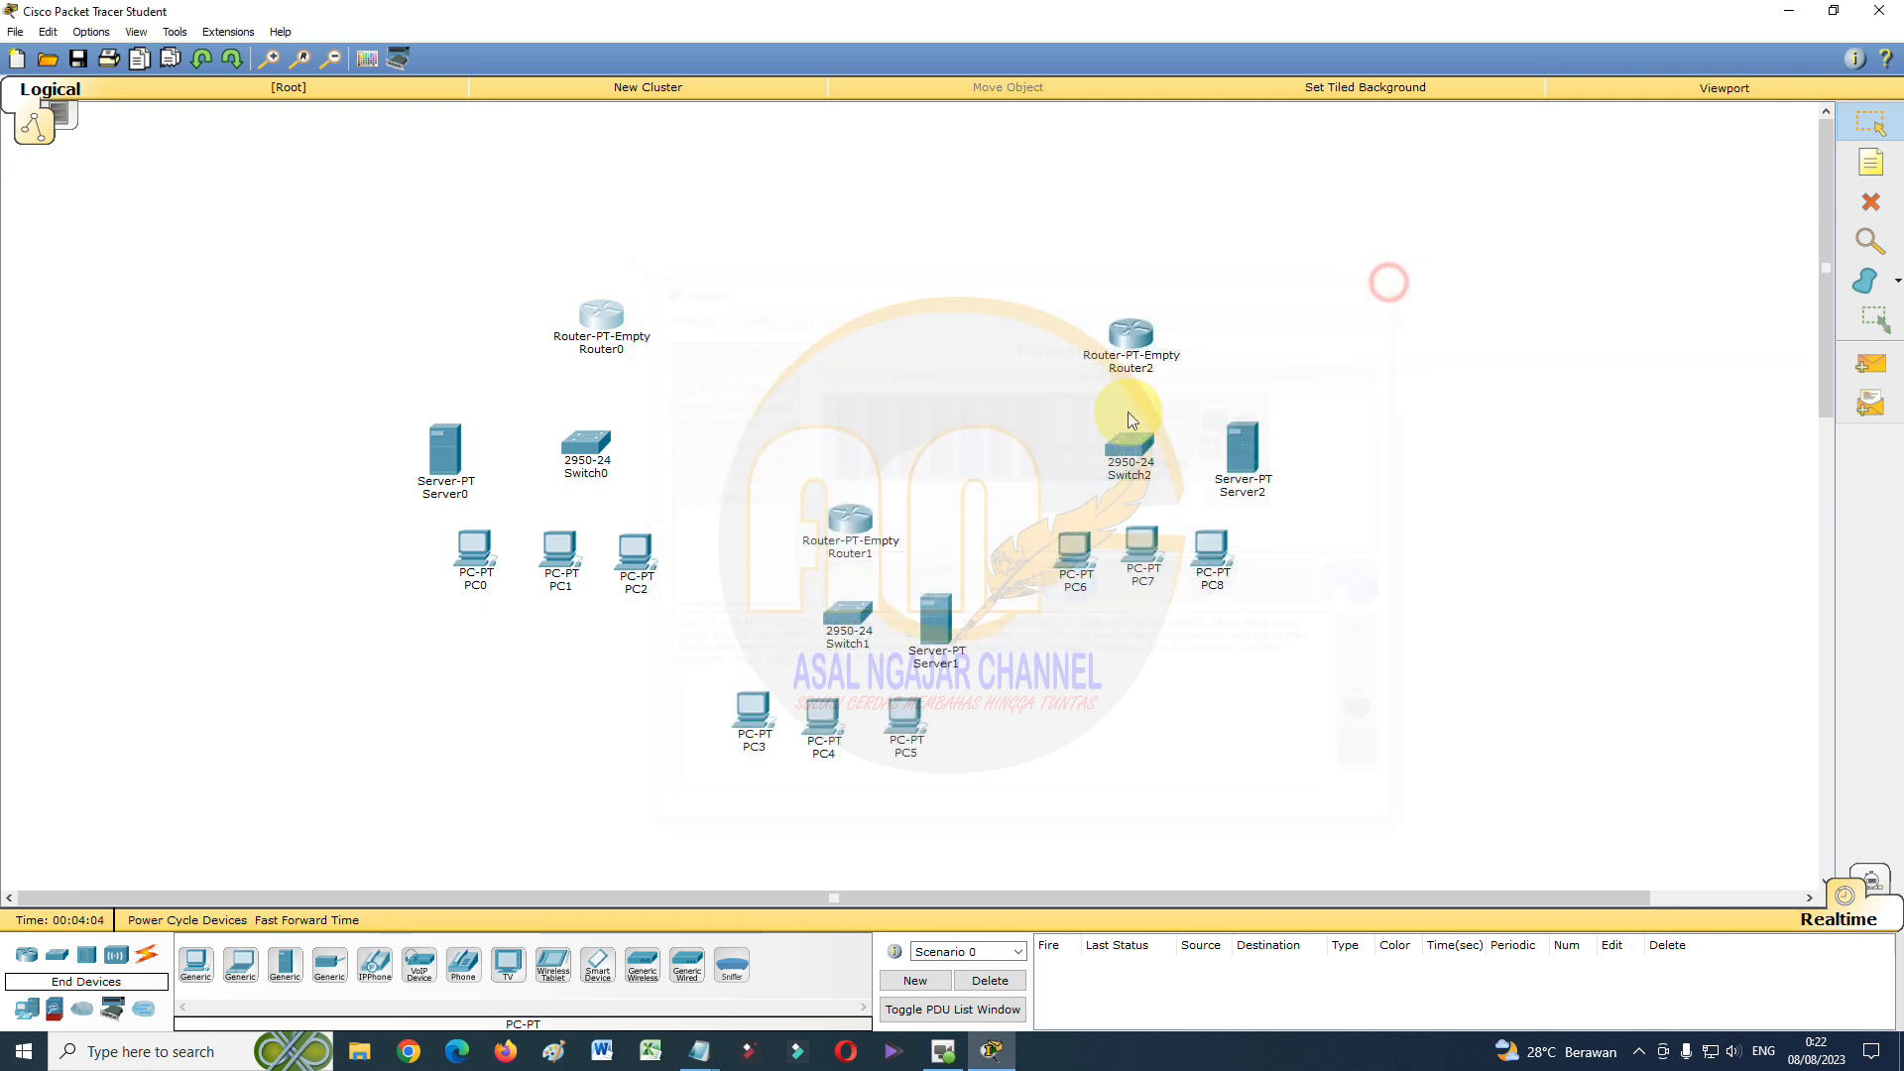
Switch off Router1, install three PT-ROUTER-NM-1CFE modules in its rightmost slots, and switch its power back on
{"action": "left_click", "coordinate": [841, 534]}
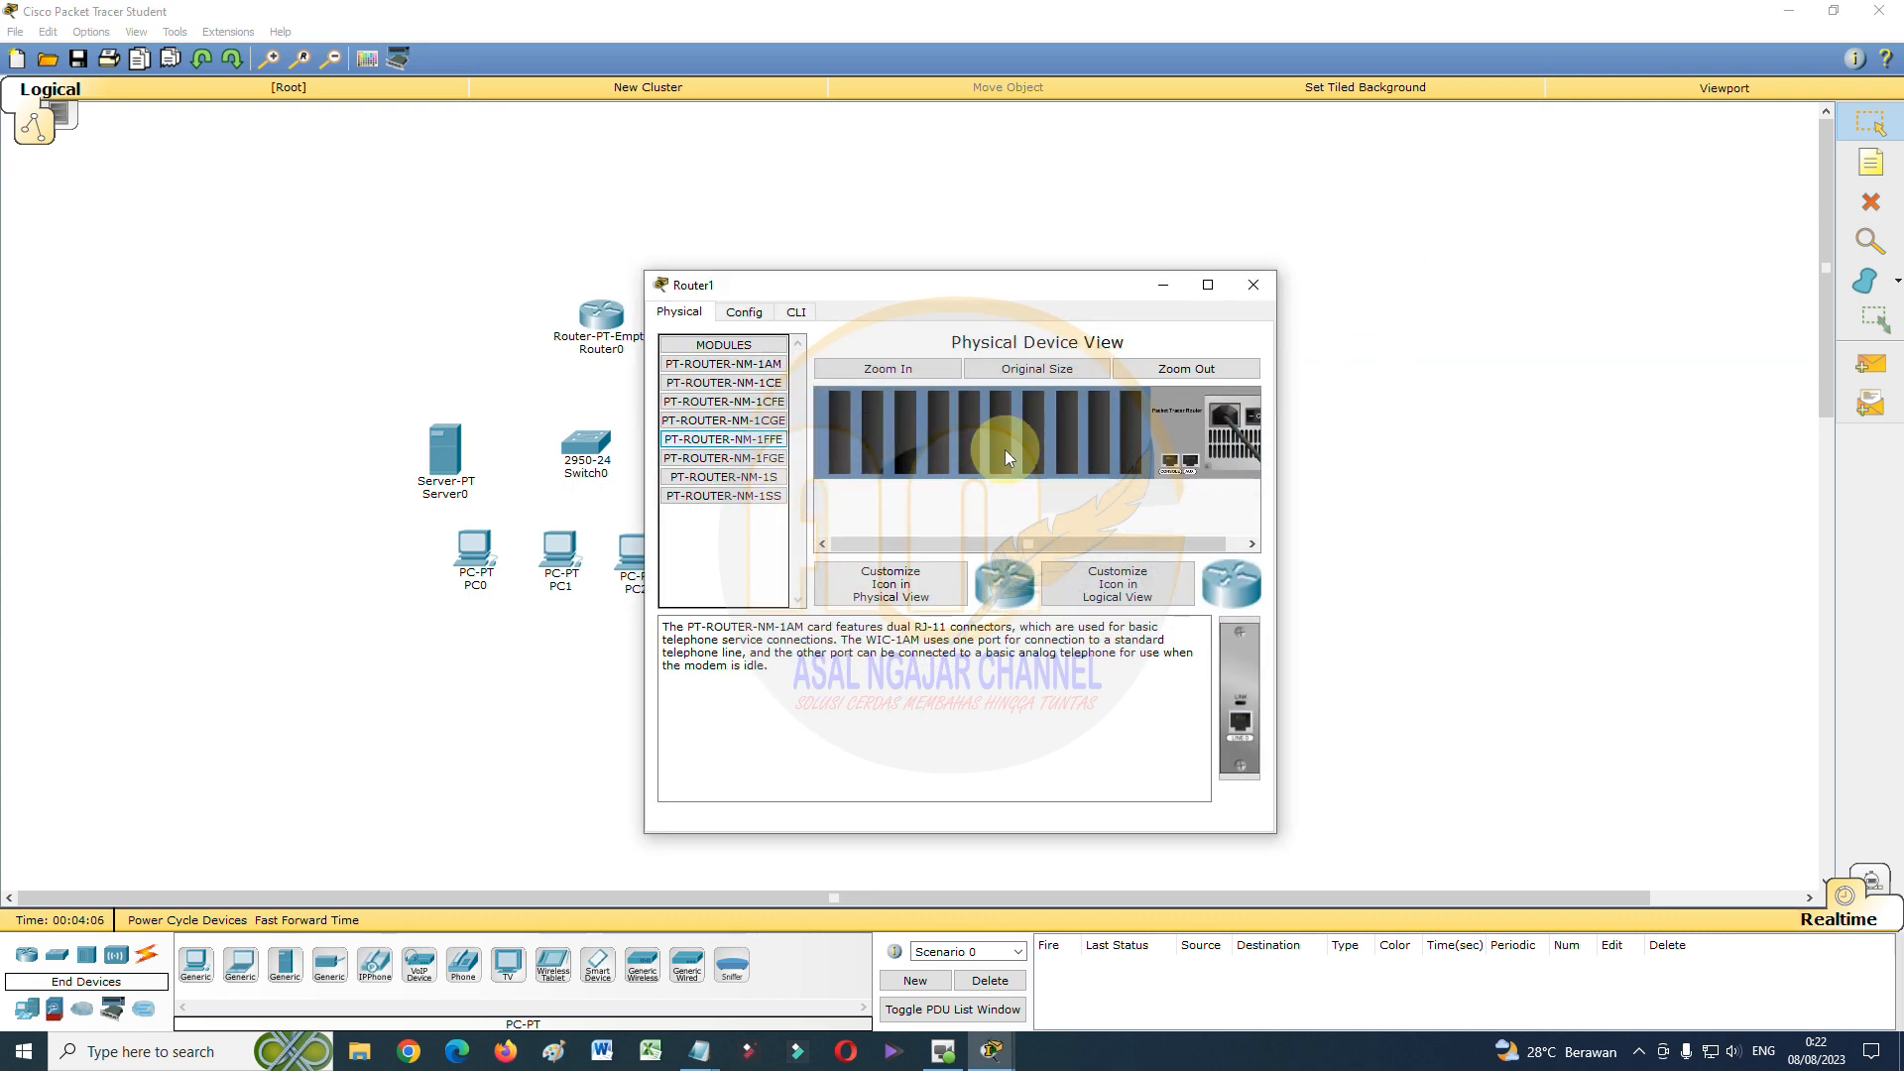
{"action": "left_click_drag", "start_coordinate": [1276, 440], "coordinate": [1326, 440]}
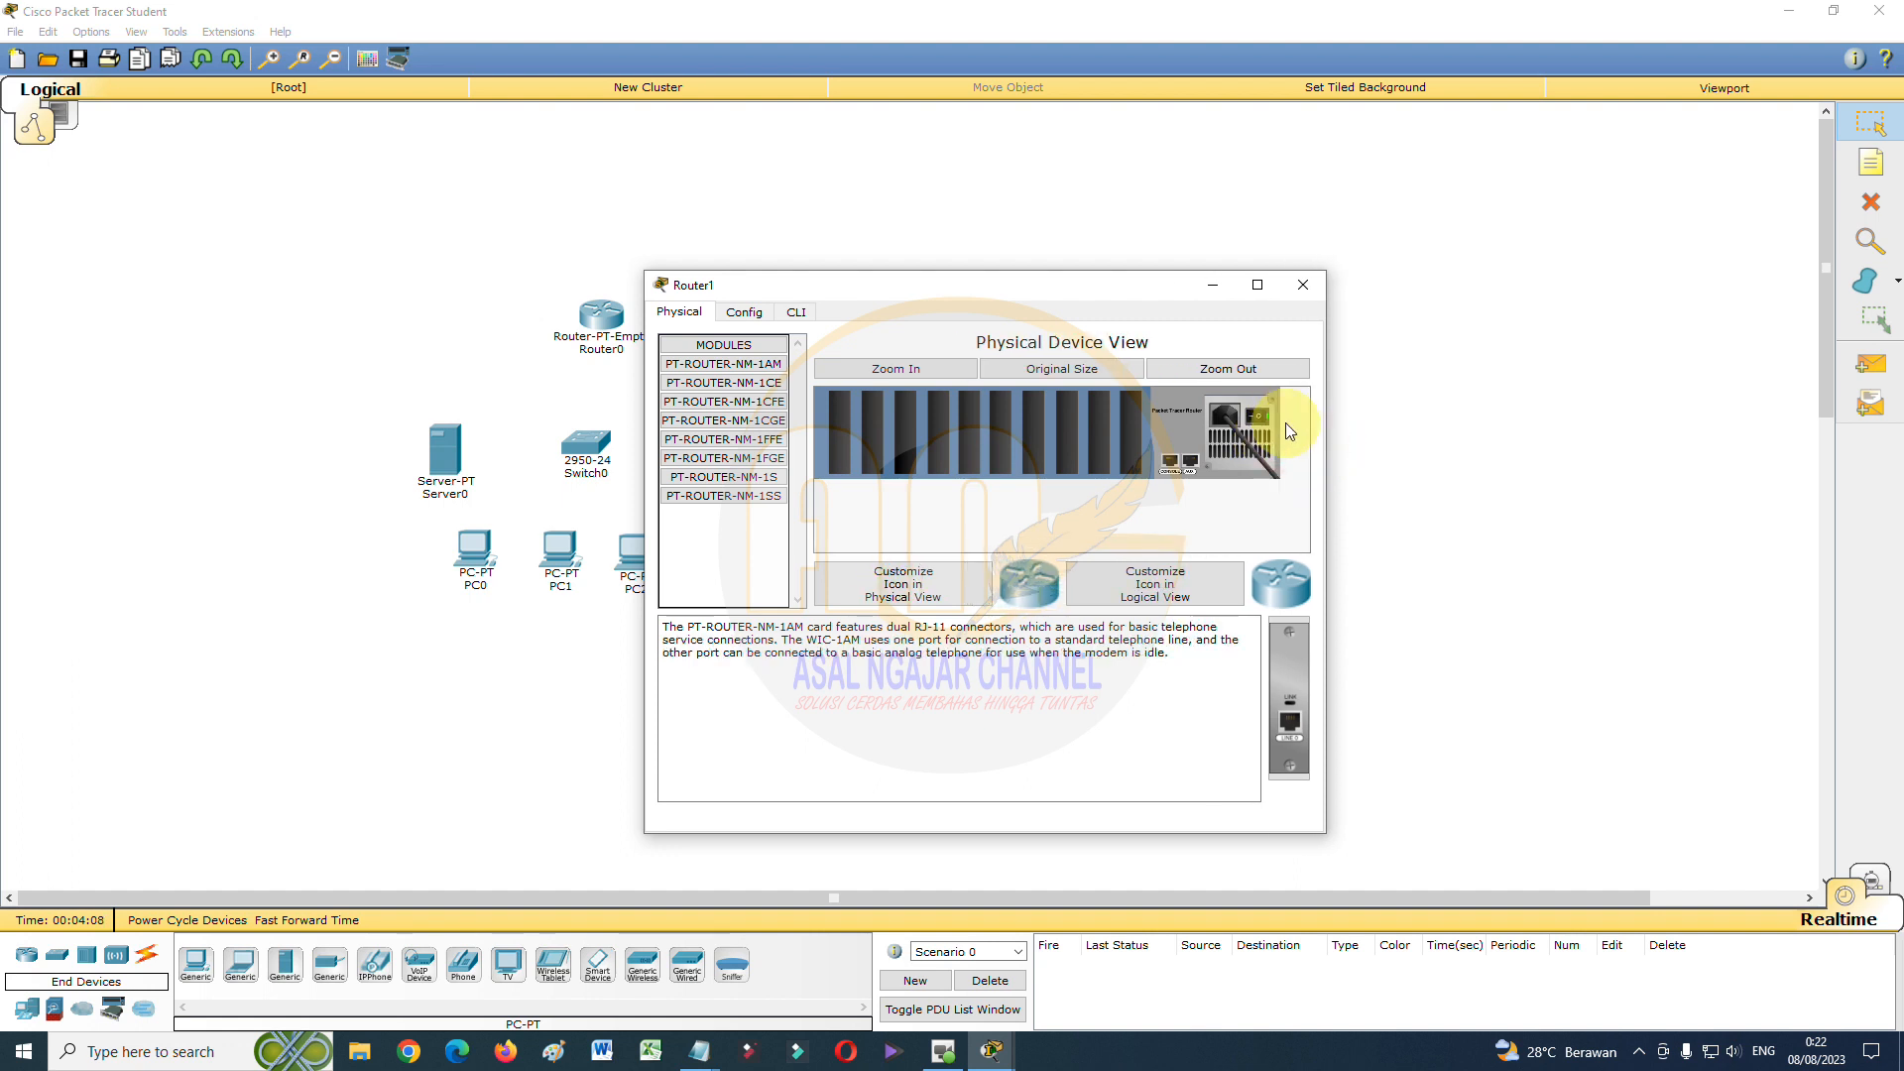
{"action": "left_click", "coordinate": [1257, 416]}
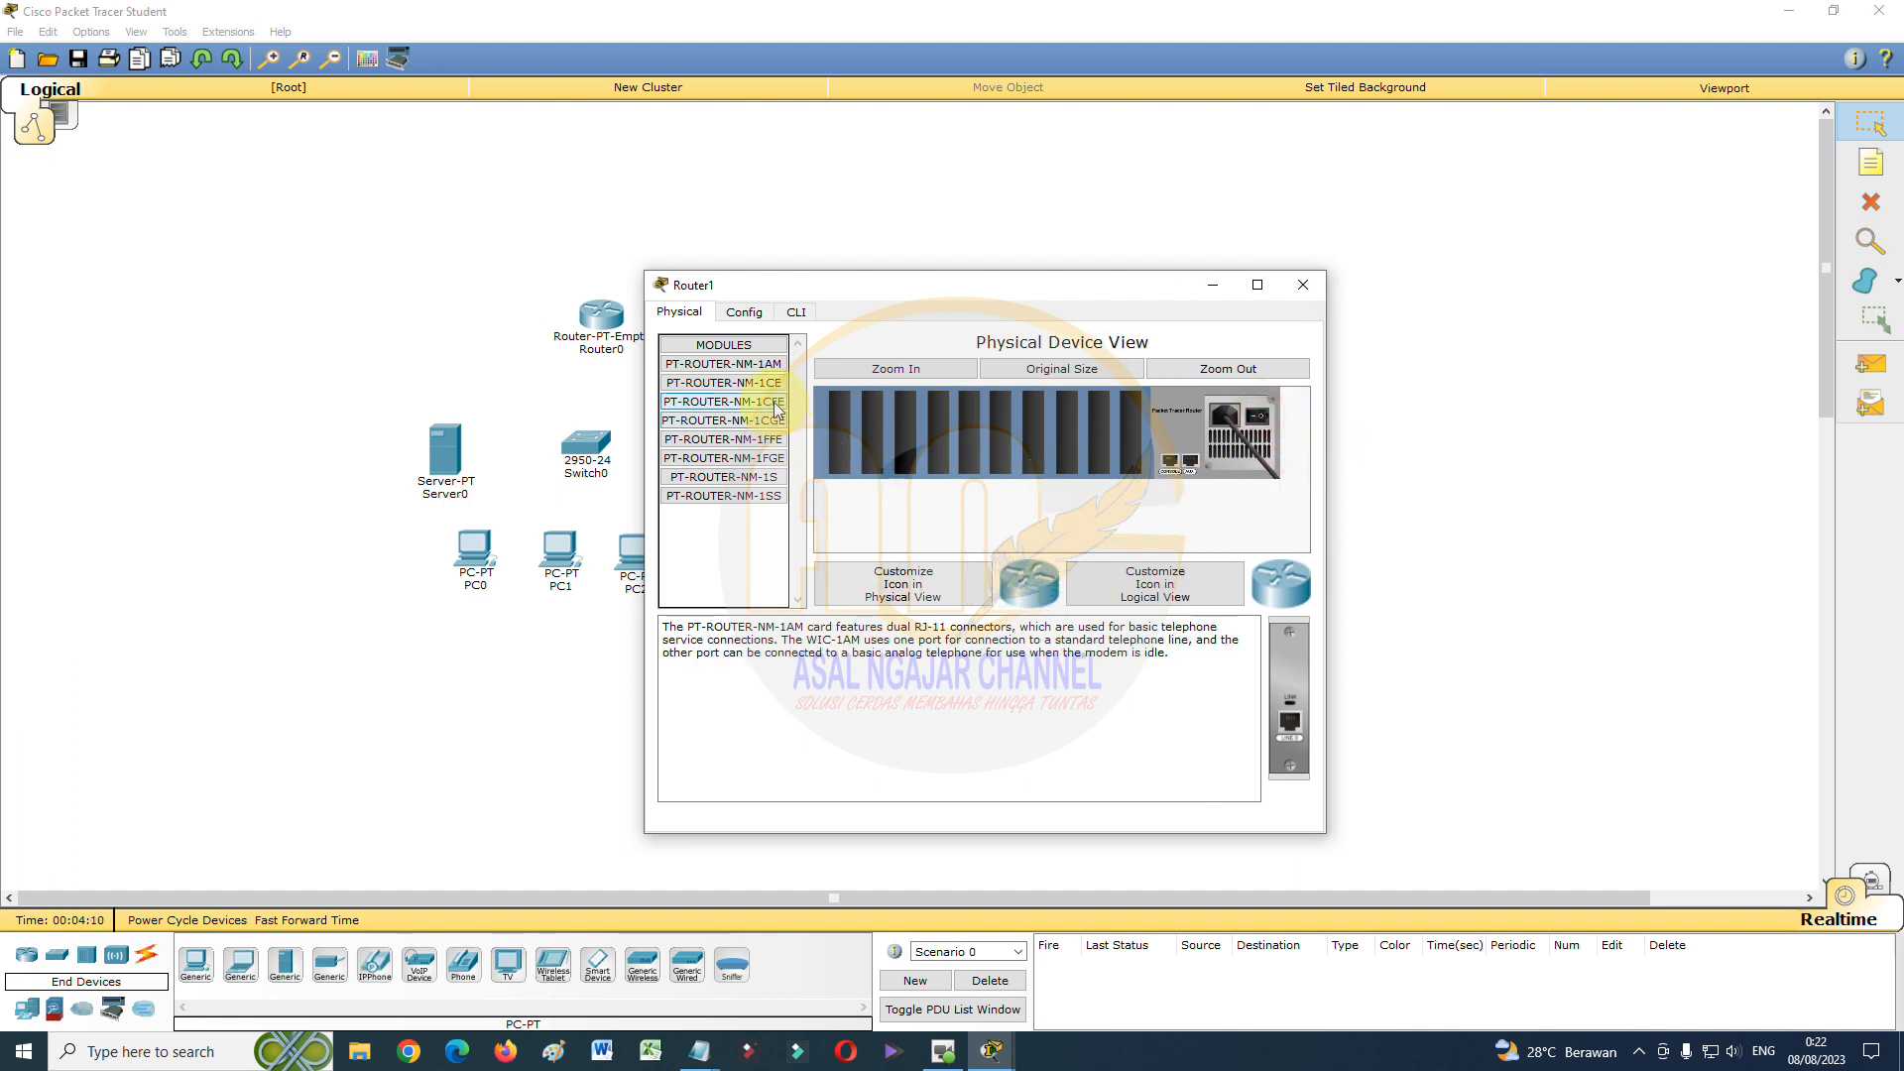
{"action": "left_click_drag", "start_coordinate": [772, 402], "coordinate": [1132, 437]}
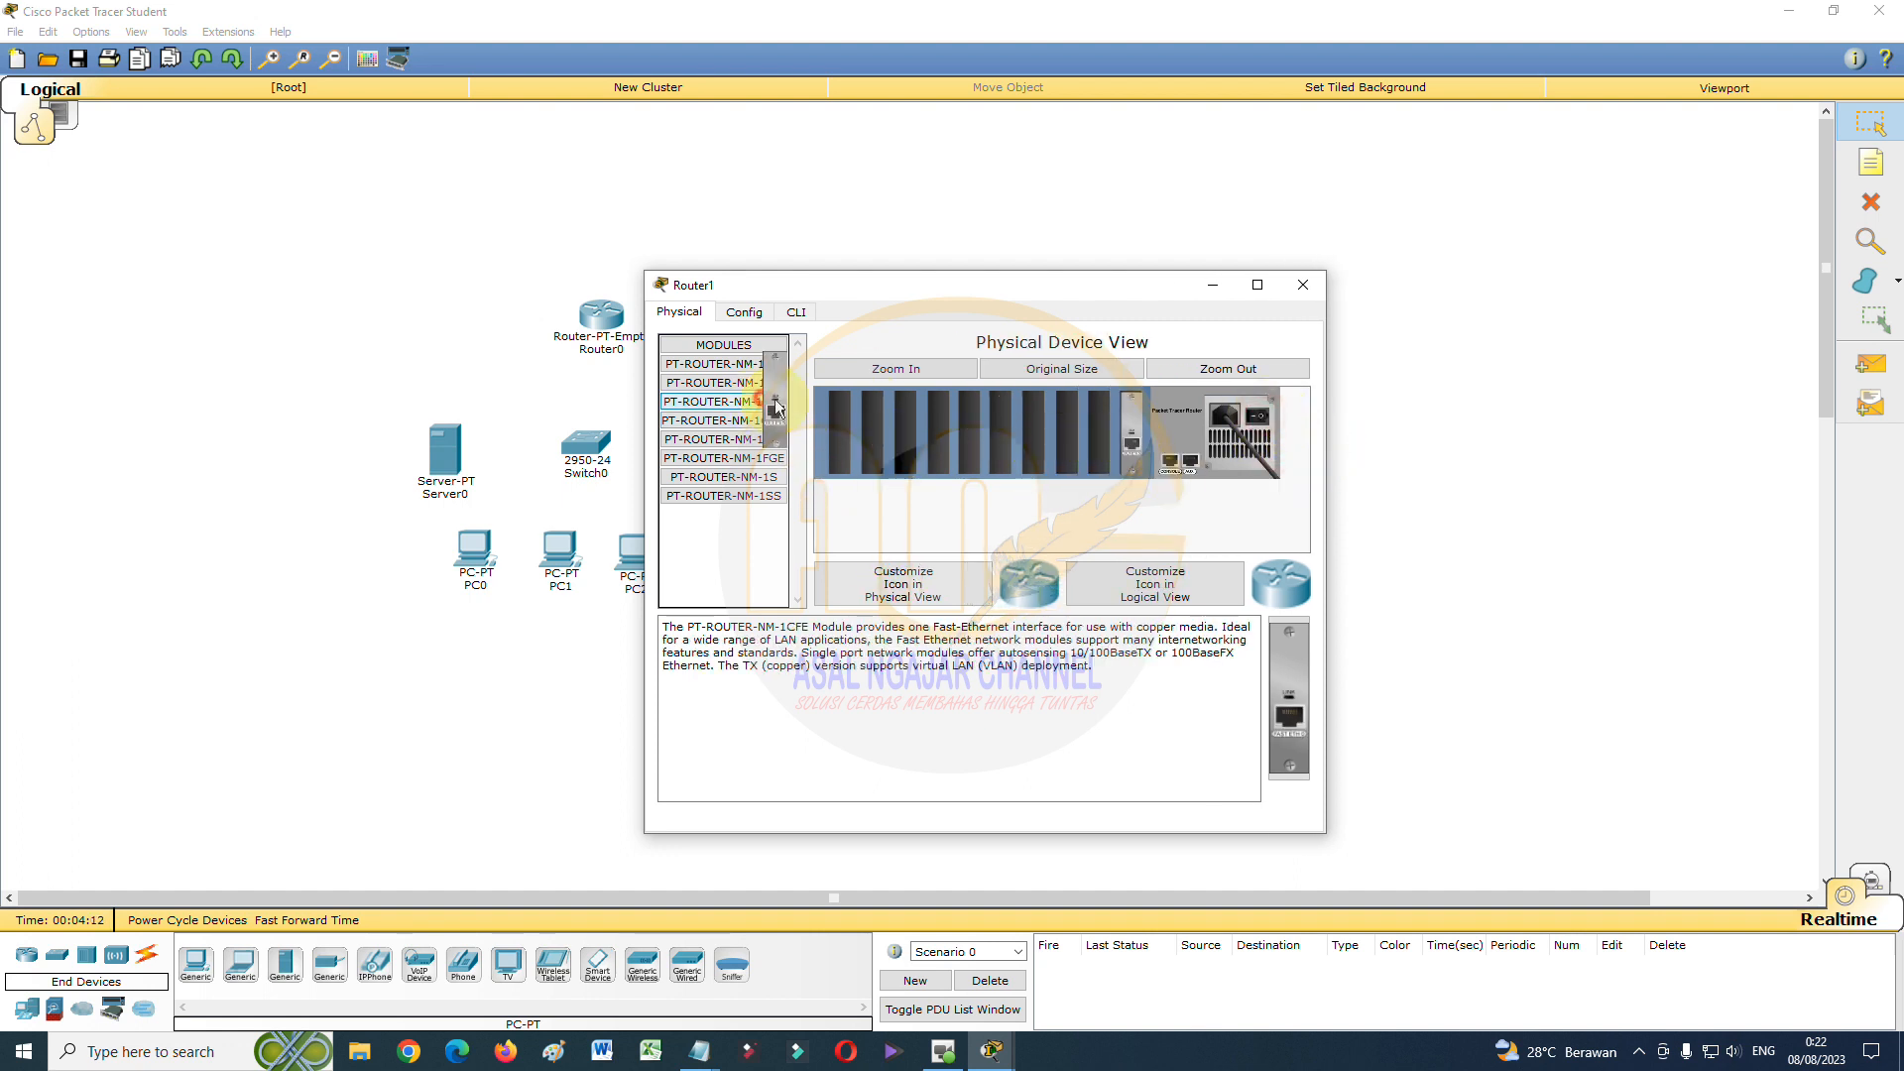
{"action": "left_click_drag", "start_coordinate": [776, 406], "coordinate": [1097, 442]}
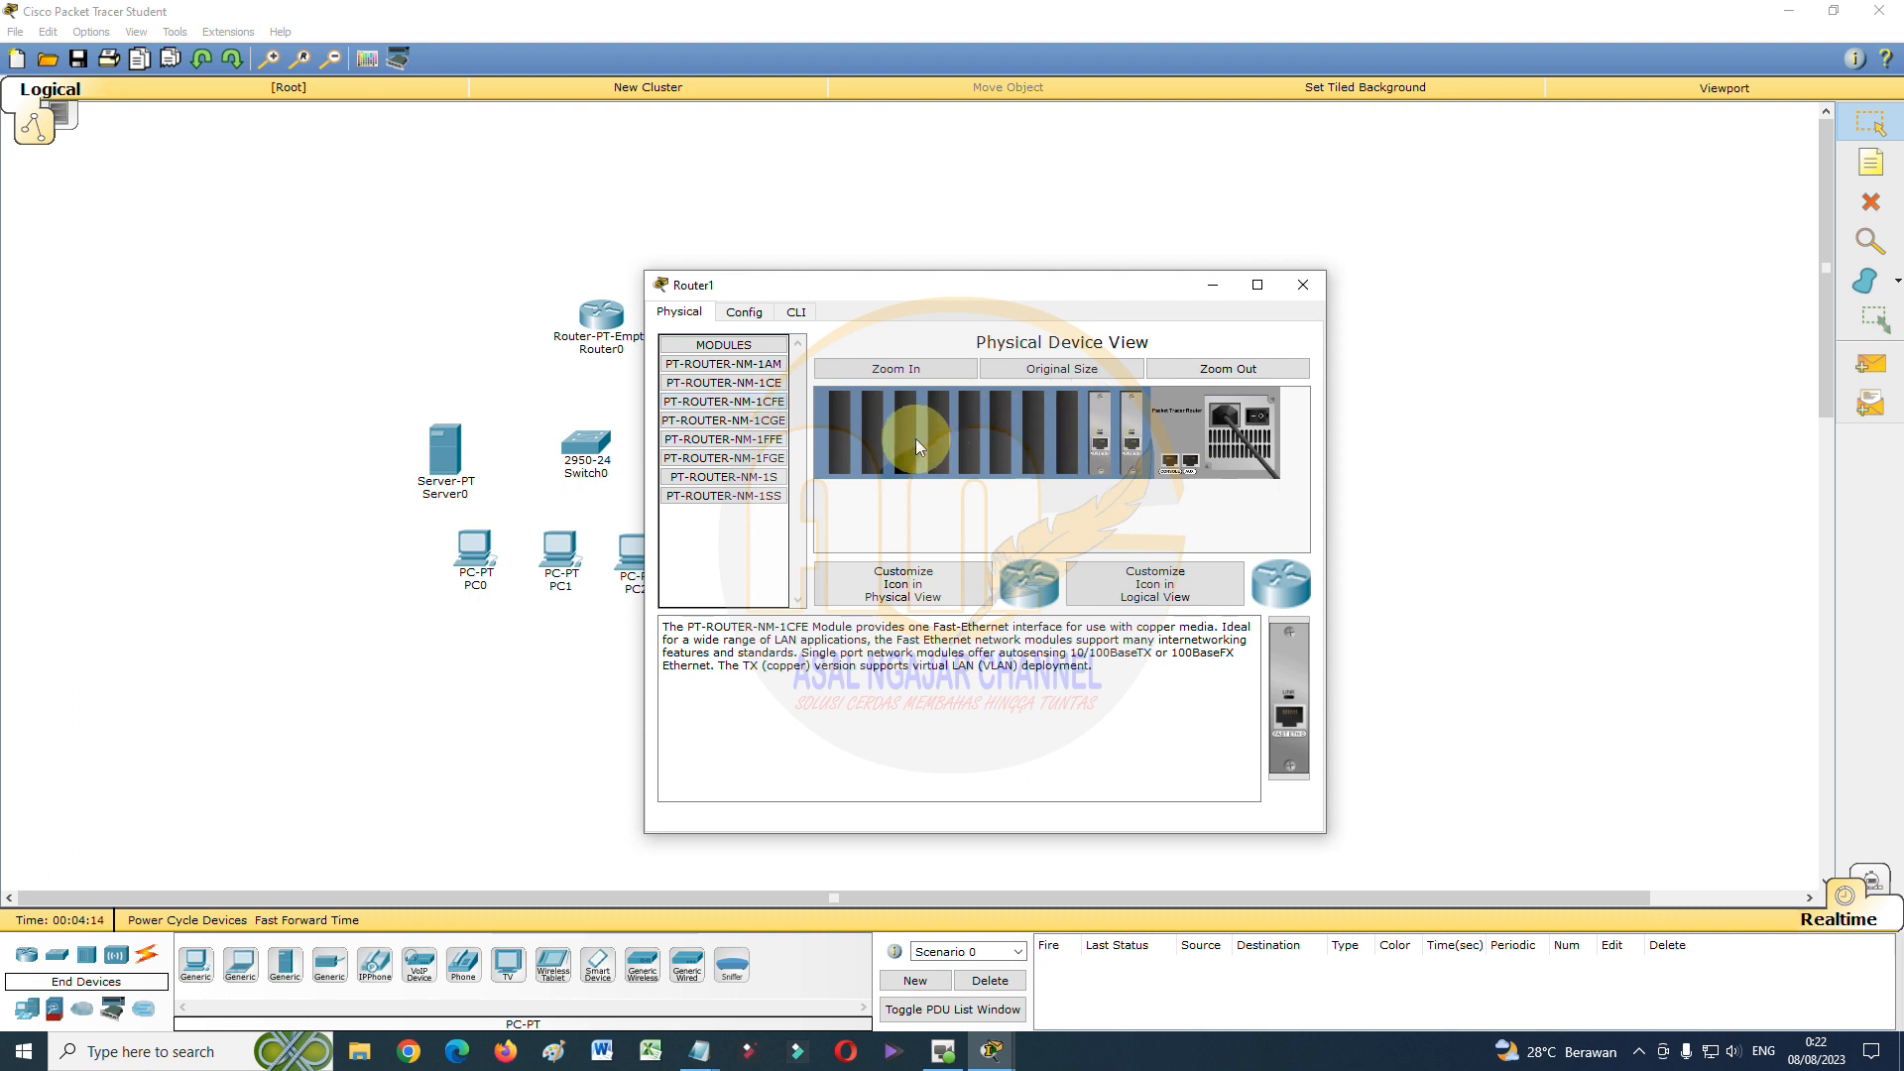
{"action": "left_click", "coordinate": [772, 409]}
{"action": "left_click_drag", "start_coordinate": [773, 409], "coordinate": [1069, 436]}
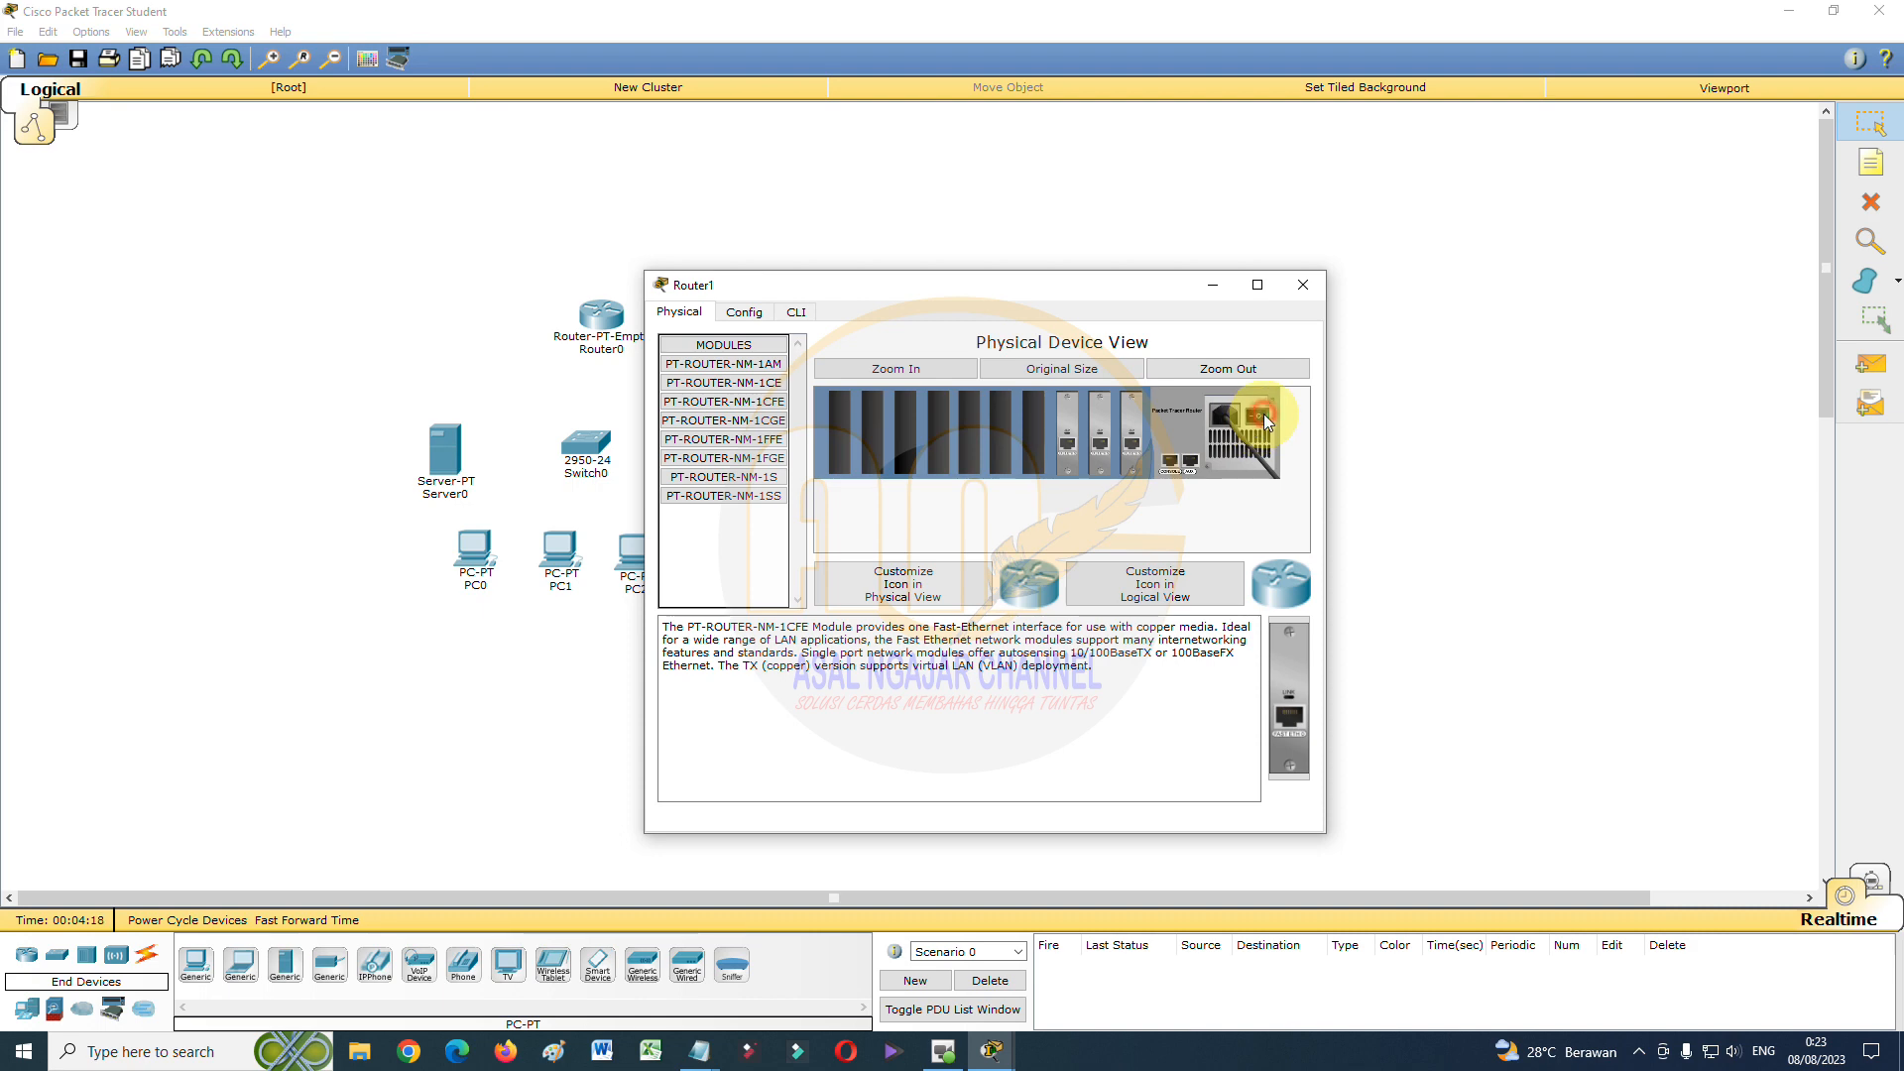
{"action": "left_click", "coordinate": [1304, 284]}
Power down Router2, fit PT-ROUTER-NM-1CFE modules in its three rightmost slots, and restore its power
{"action": "left_click", "coordinate": [1132, 338]}
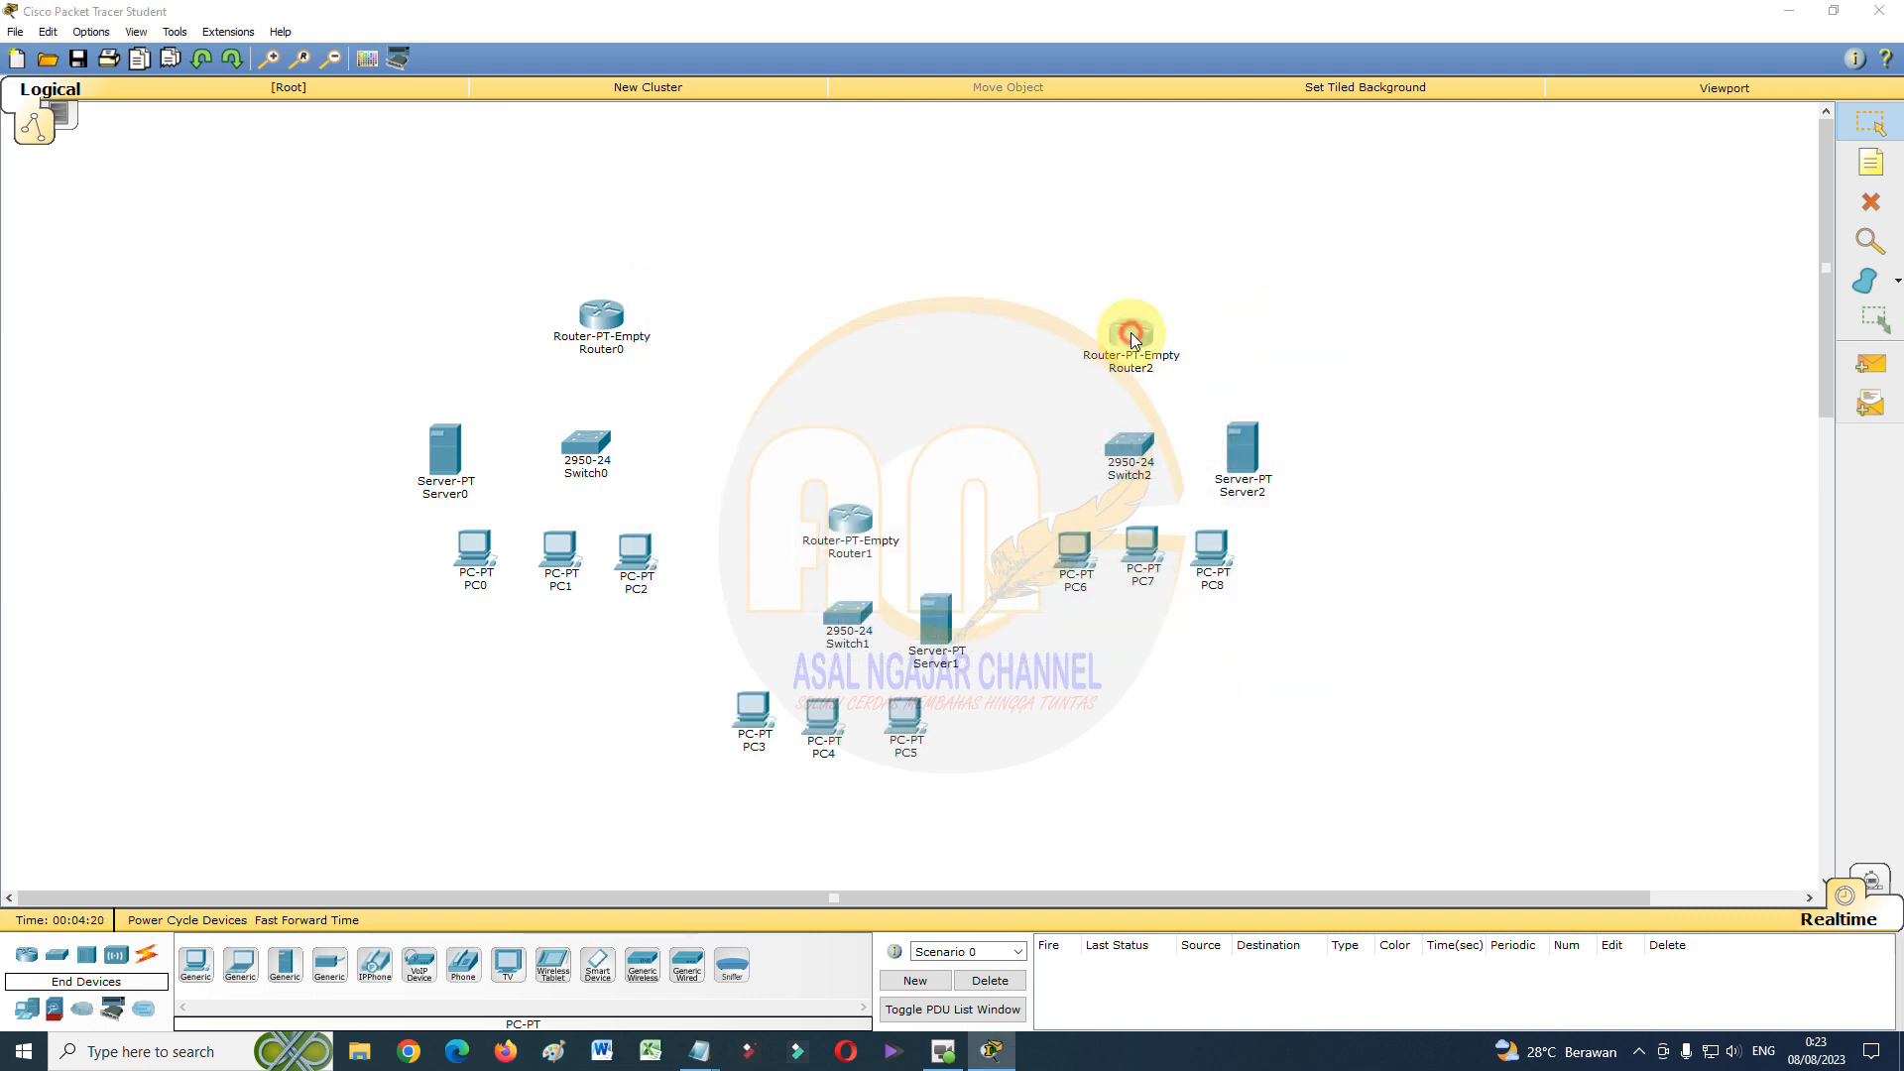
{"action": "left_click_drag", "start_coordinate": [1277, 461], "coordinate": [1335, 459]}
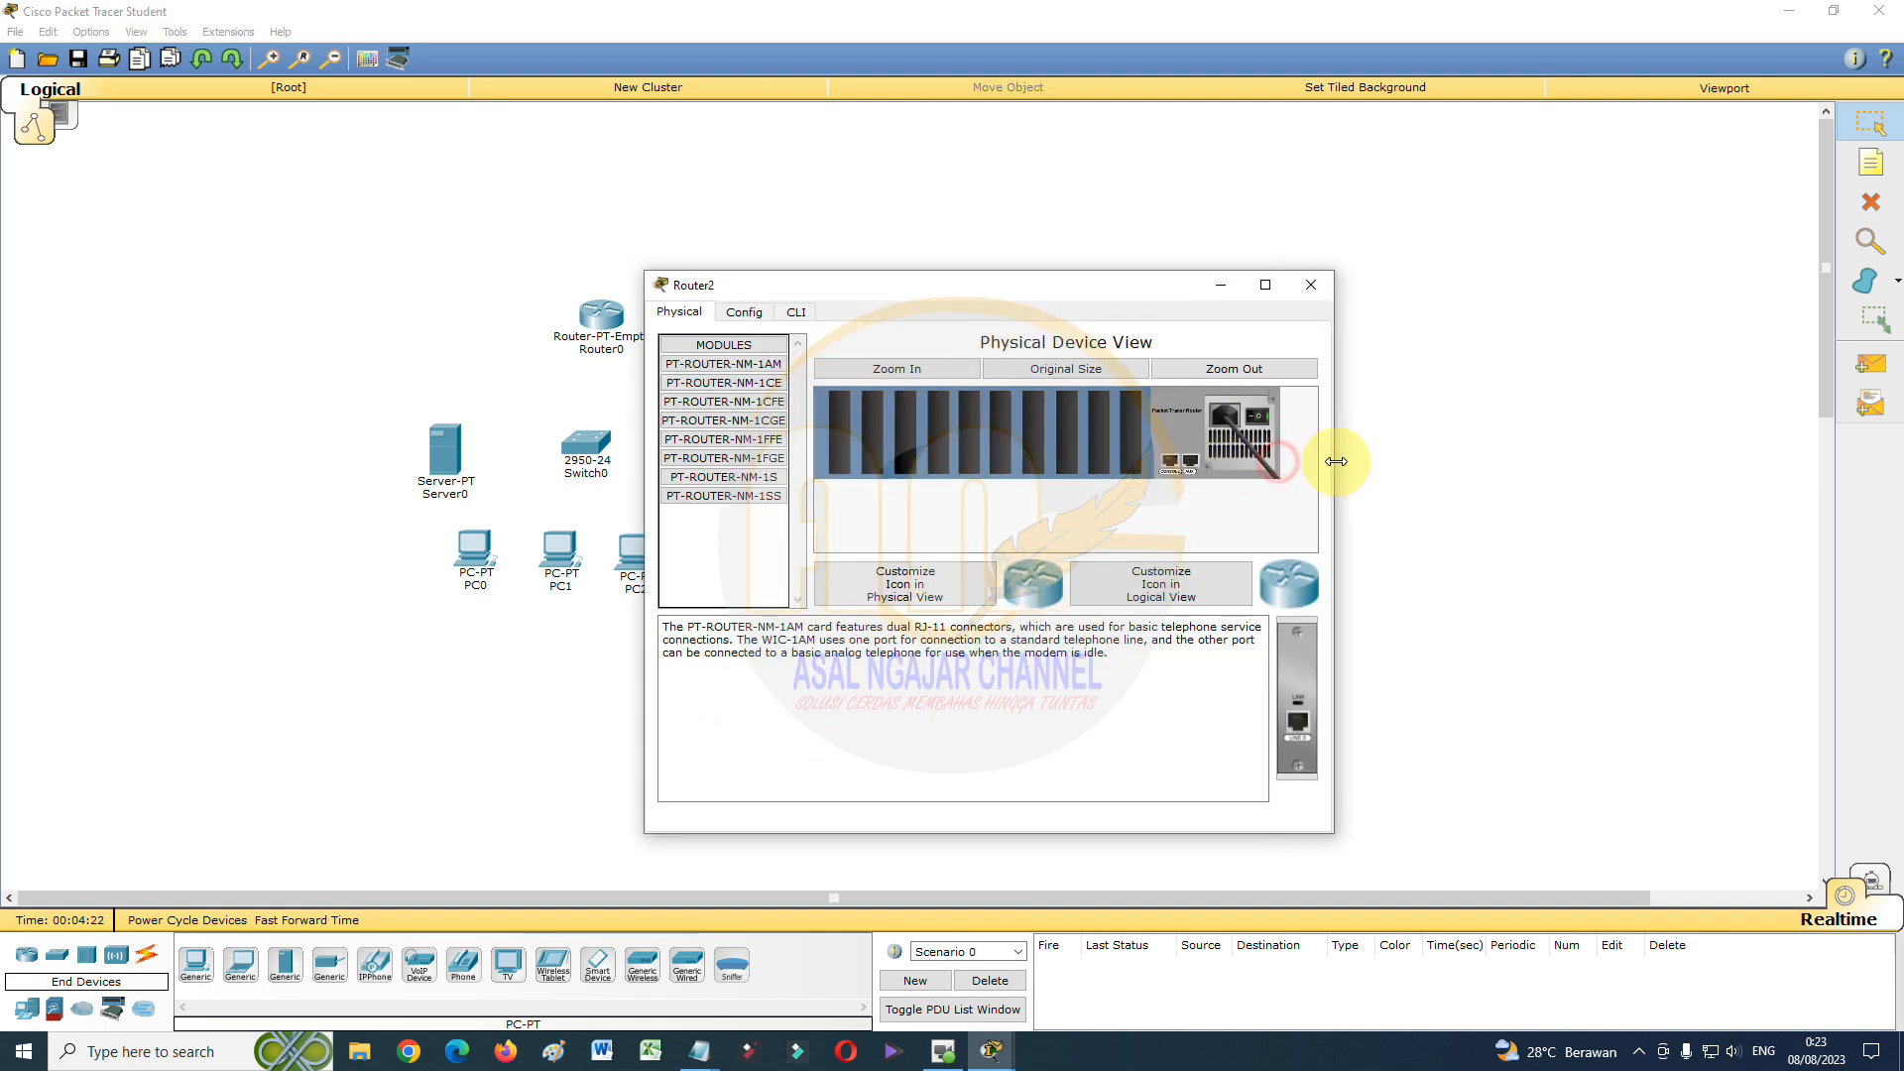
{"action": "left_click_drag", "start_coordinate": [764, 401], "coordinate": [1132, 433]}
{"action": "left_click_drag", "start_coordinate": [754, 400], "coordinate": [1101, 437]}
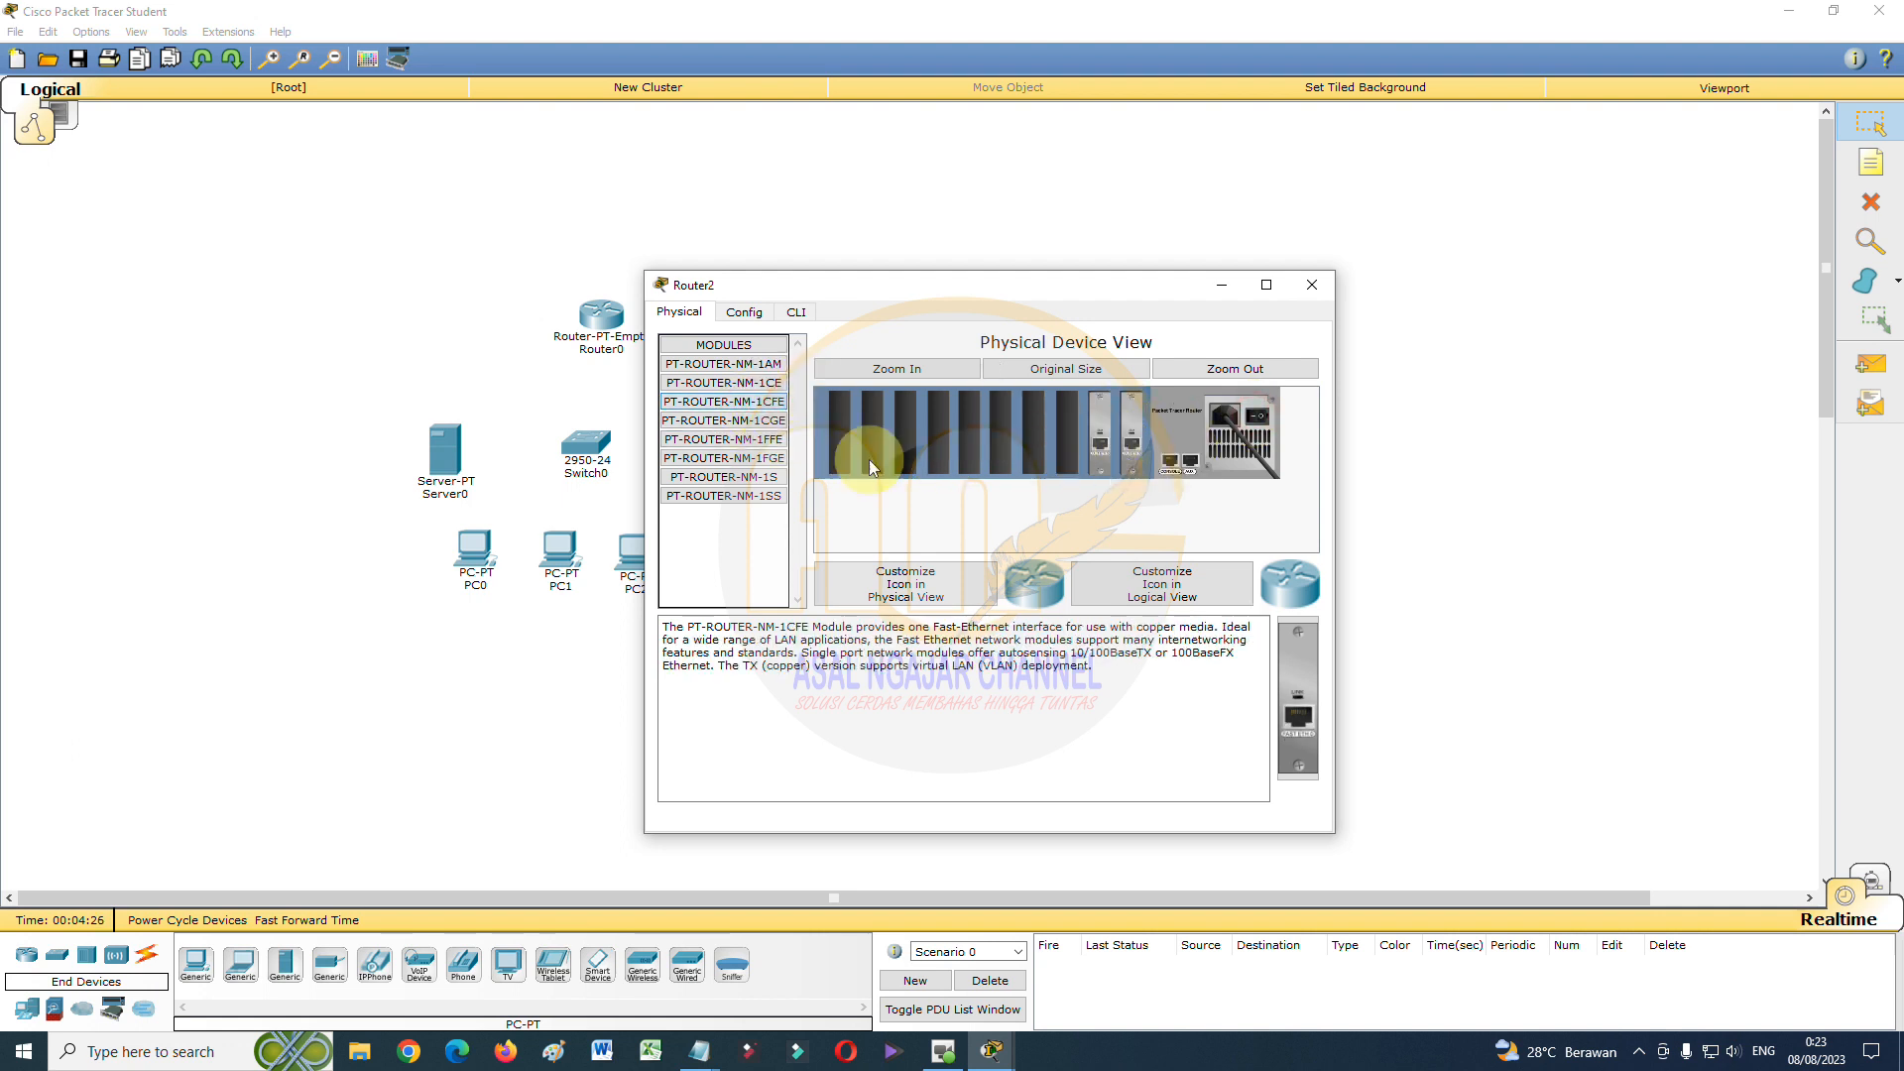
{"action": "left_click_drag", "start_coordinate": [751, 407], "coordinate": [1064, 434]}
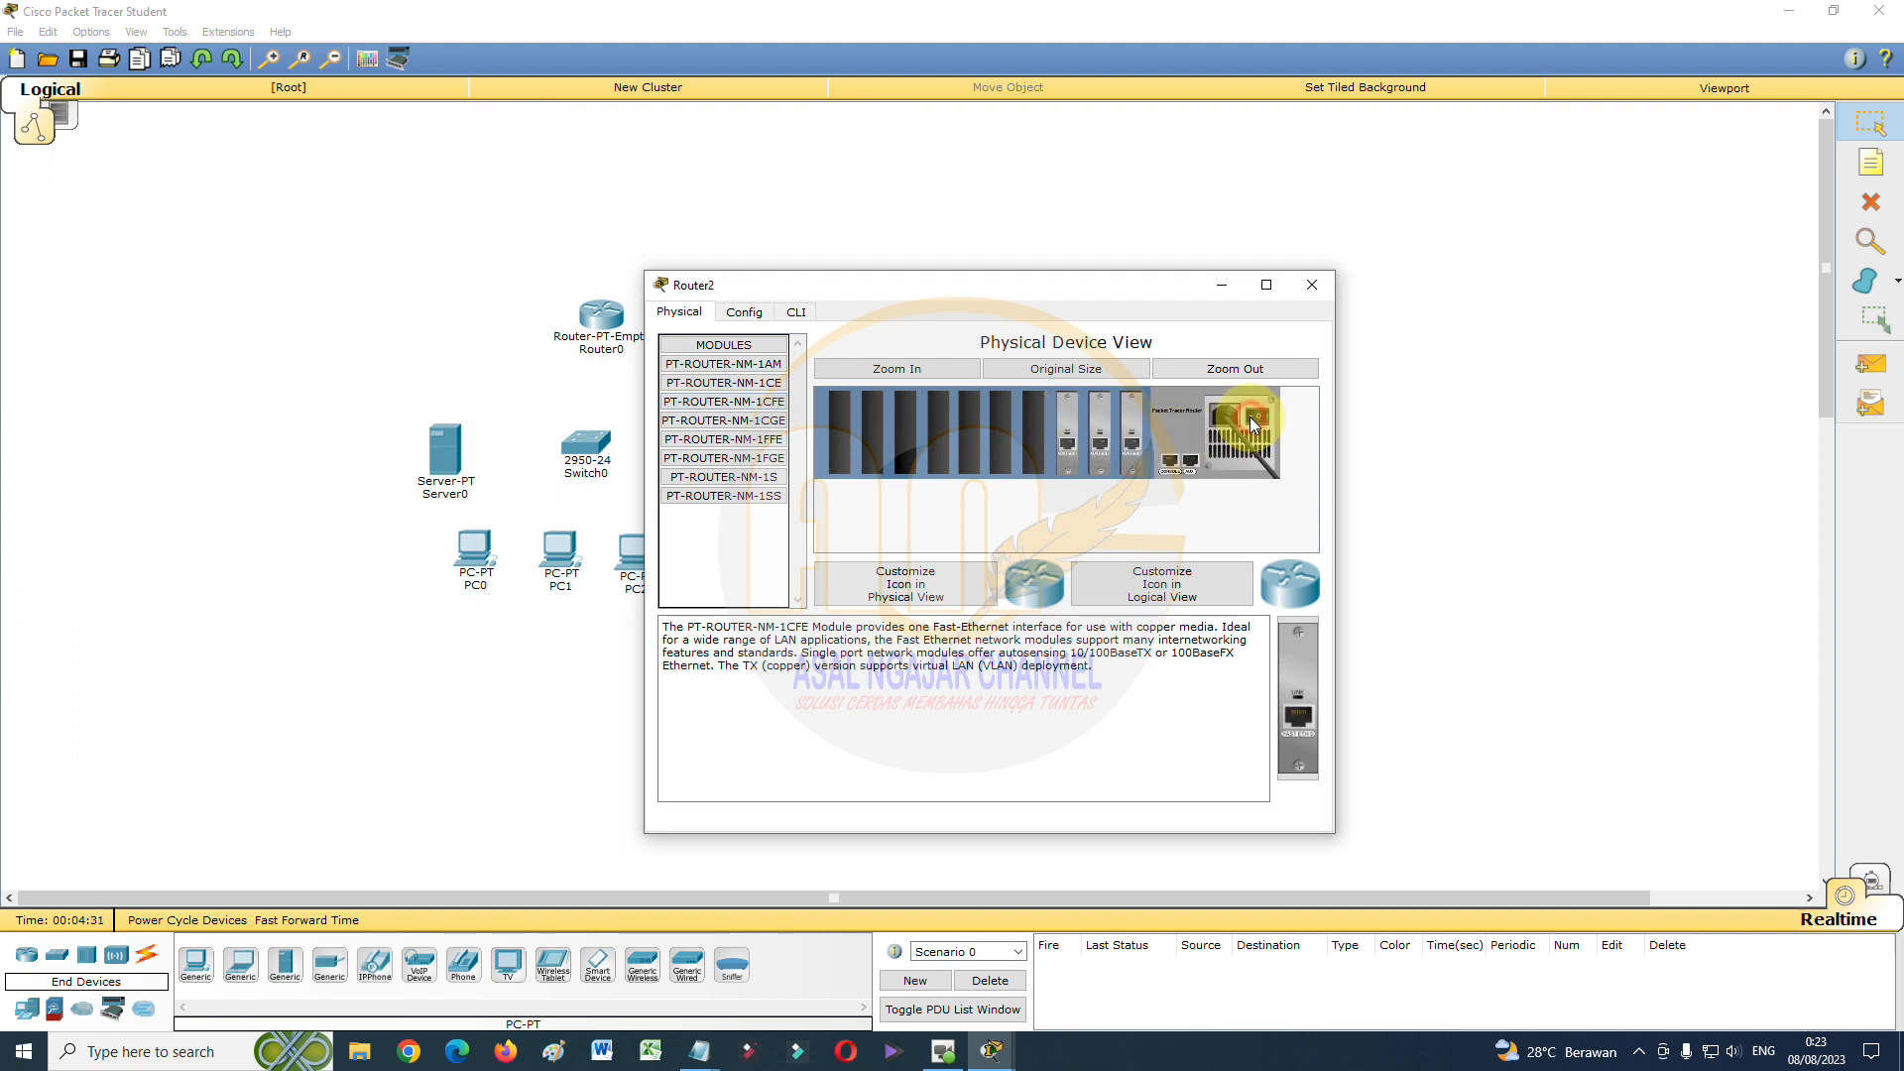
{"action": "left_click", "coordinate": [1312, 284]}
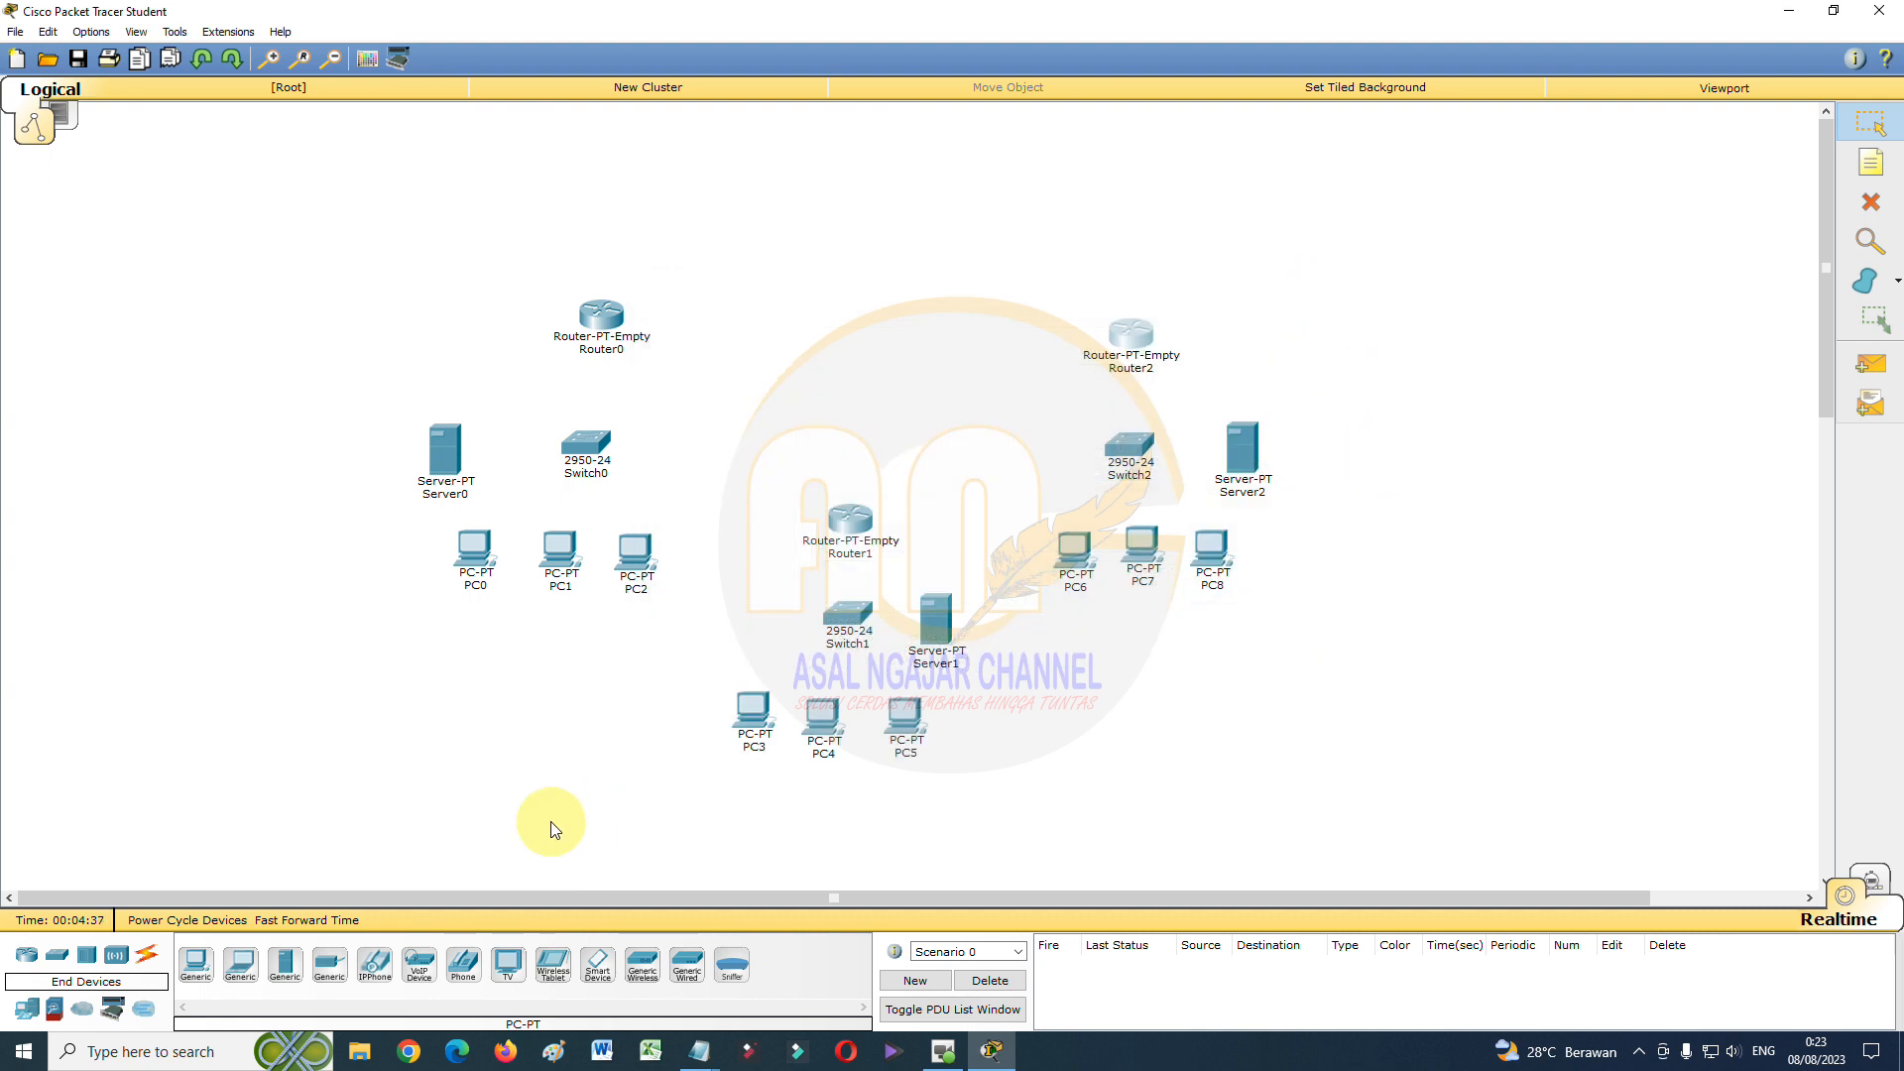
Connect Router0's FastEthernet0/0 port to Switch0 with a copper straight-through cable
{"action": "left_click", "coordinate": [144, 955]}
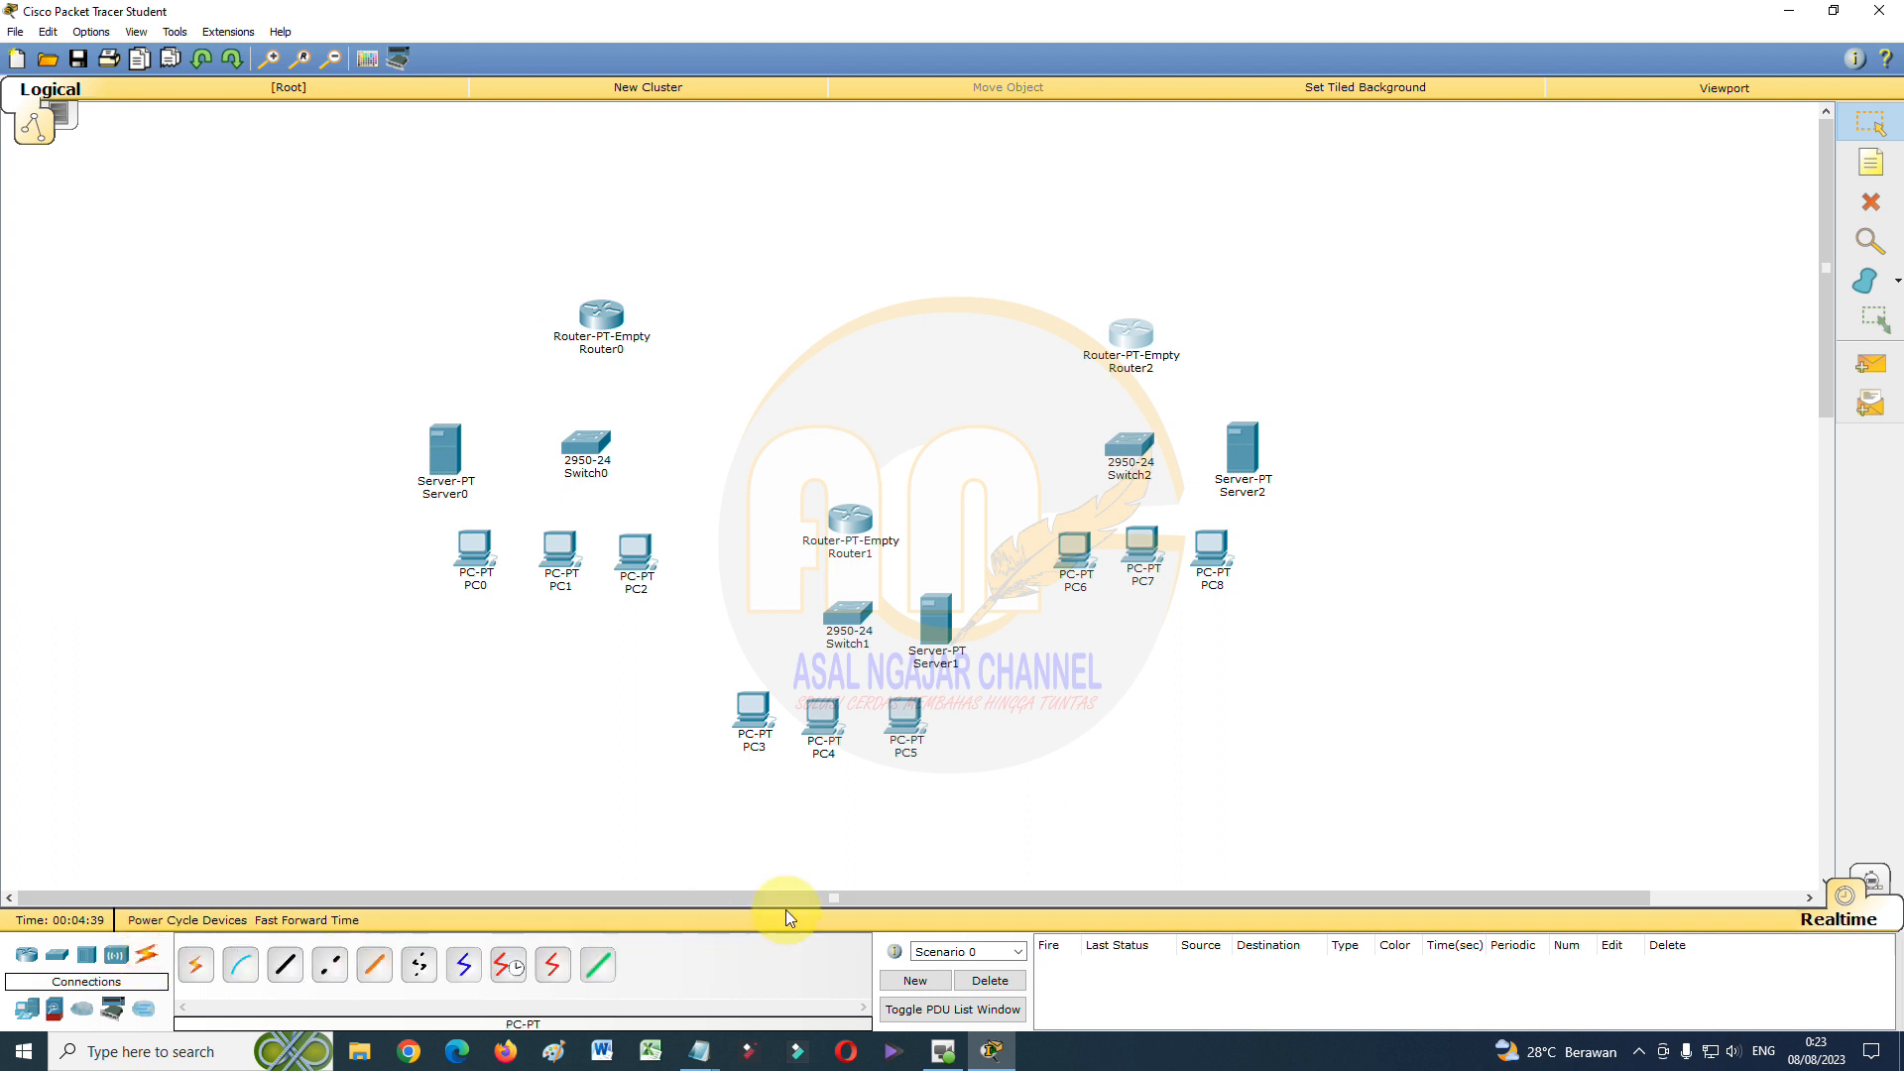
{"action": "left_click", "coordinate": [281, 970]}
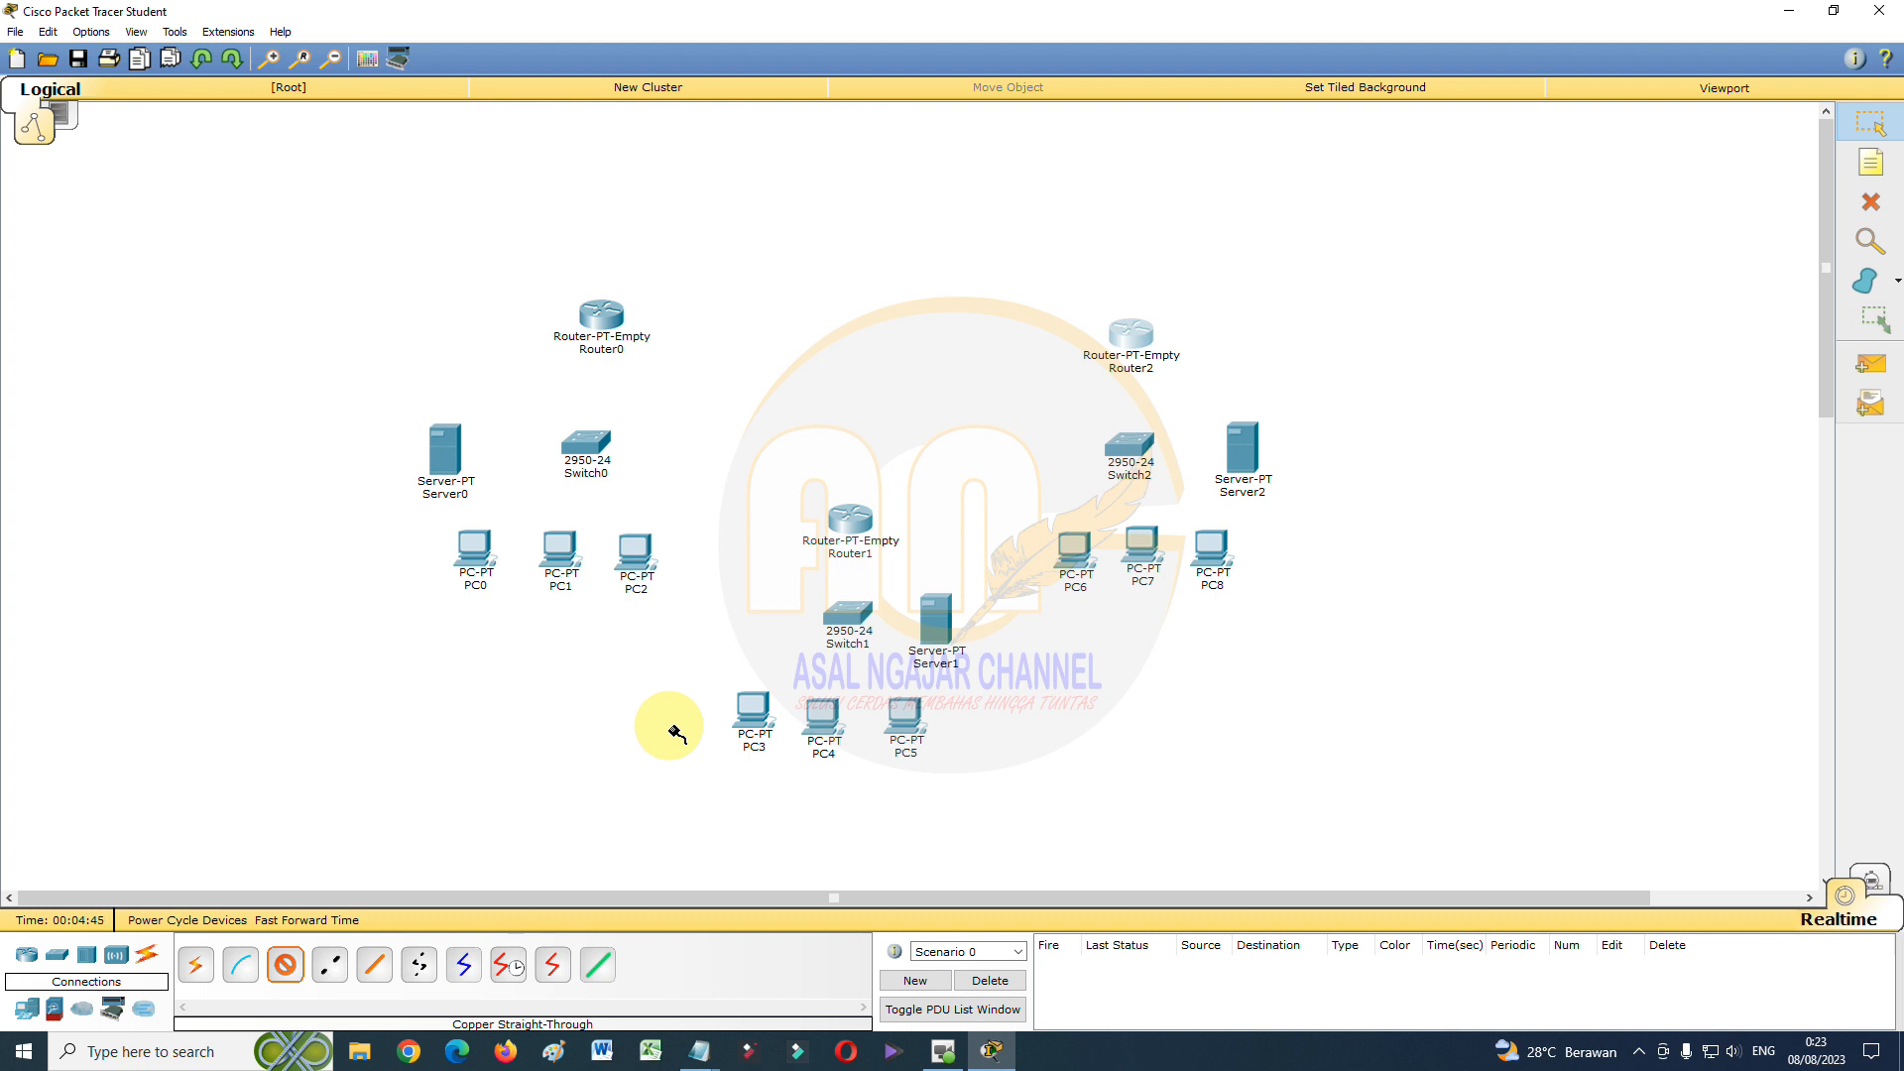
{"action": "left_click", "coordinate": [604, 319]}
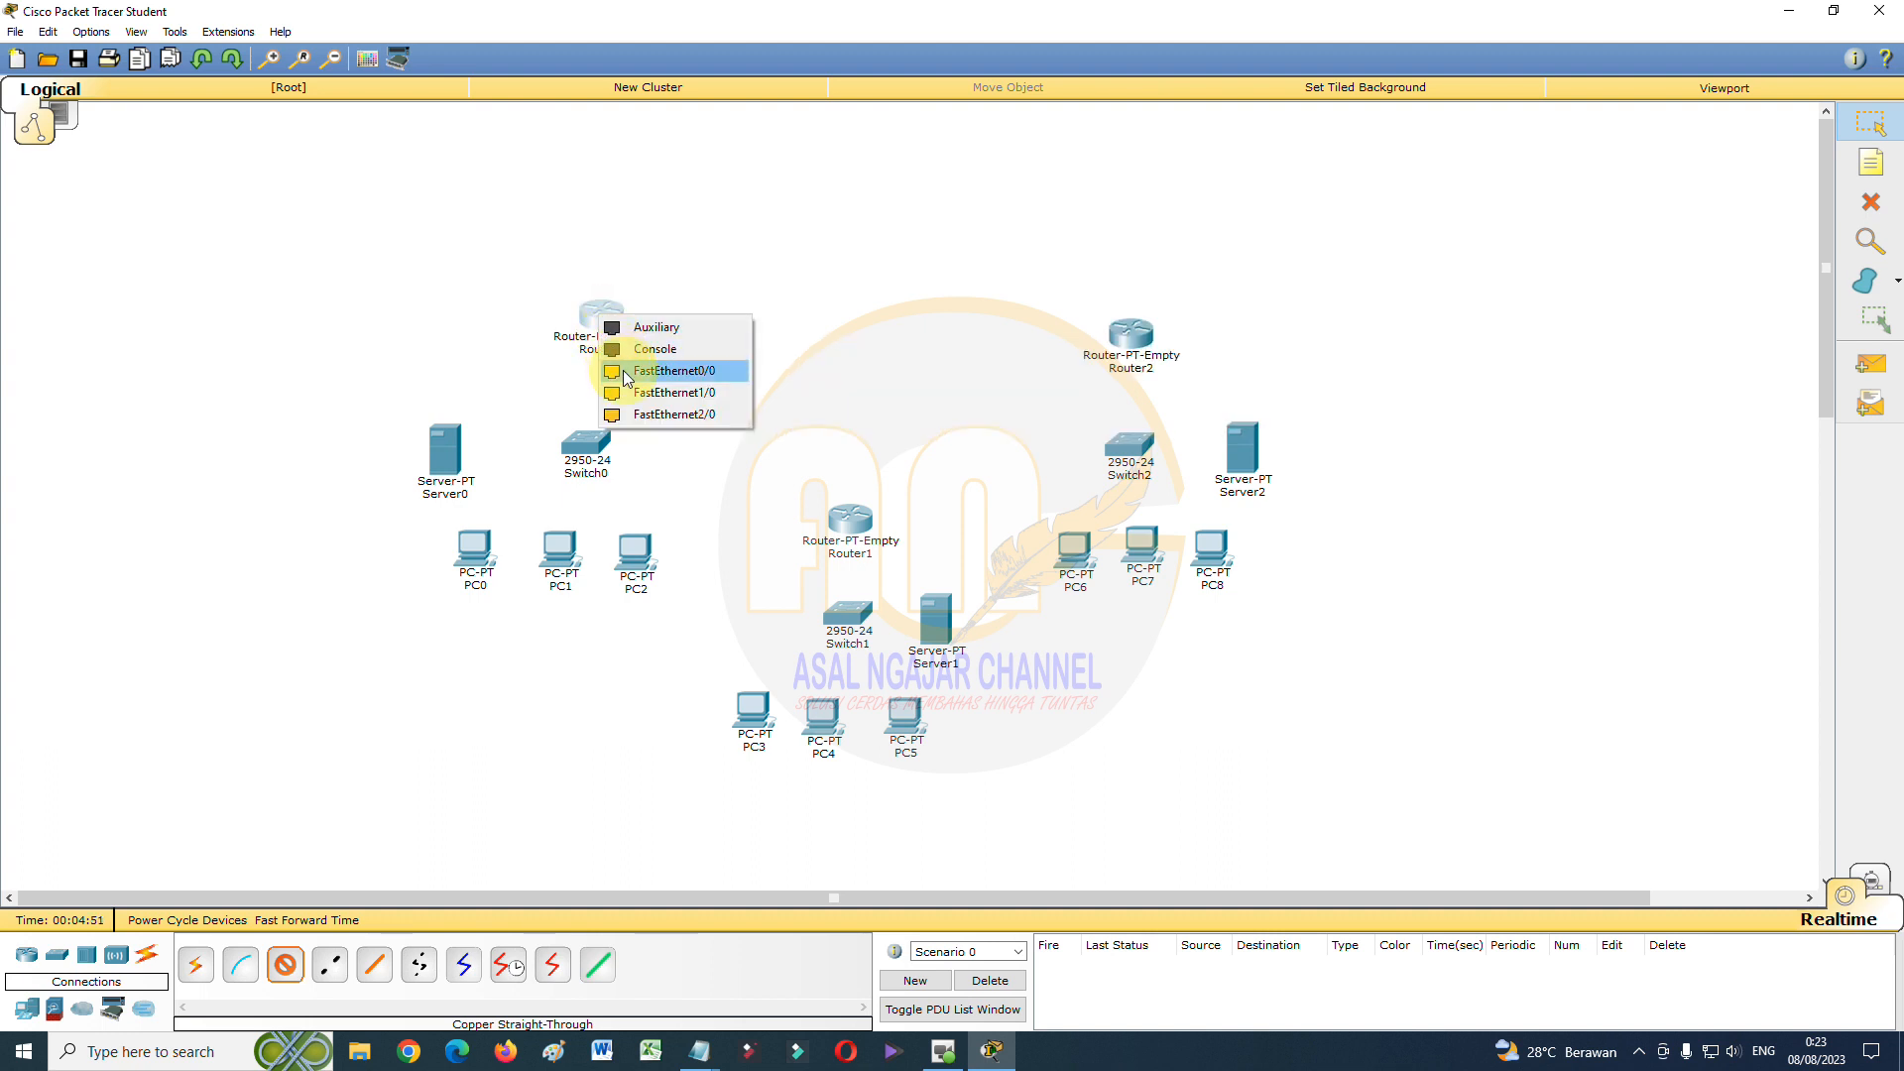
{"action": "left_click", "coordinate": [654, 371]}
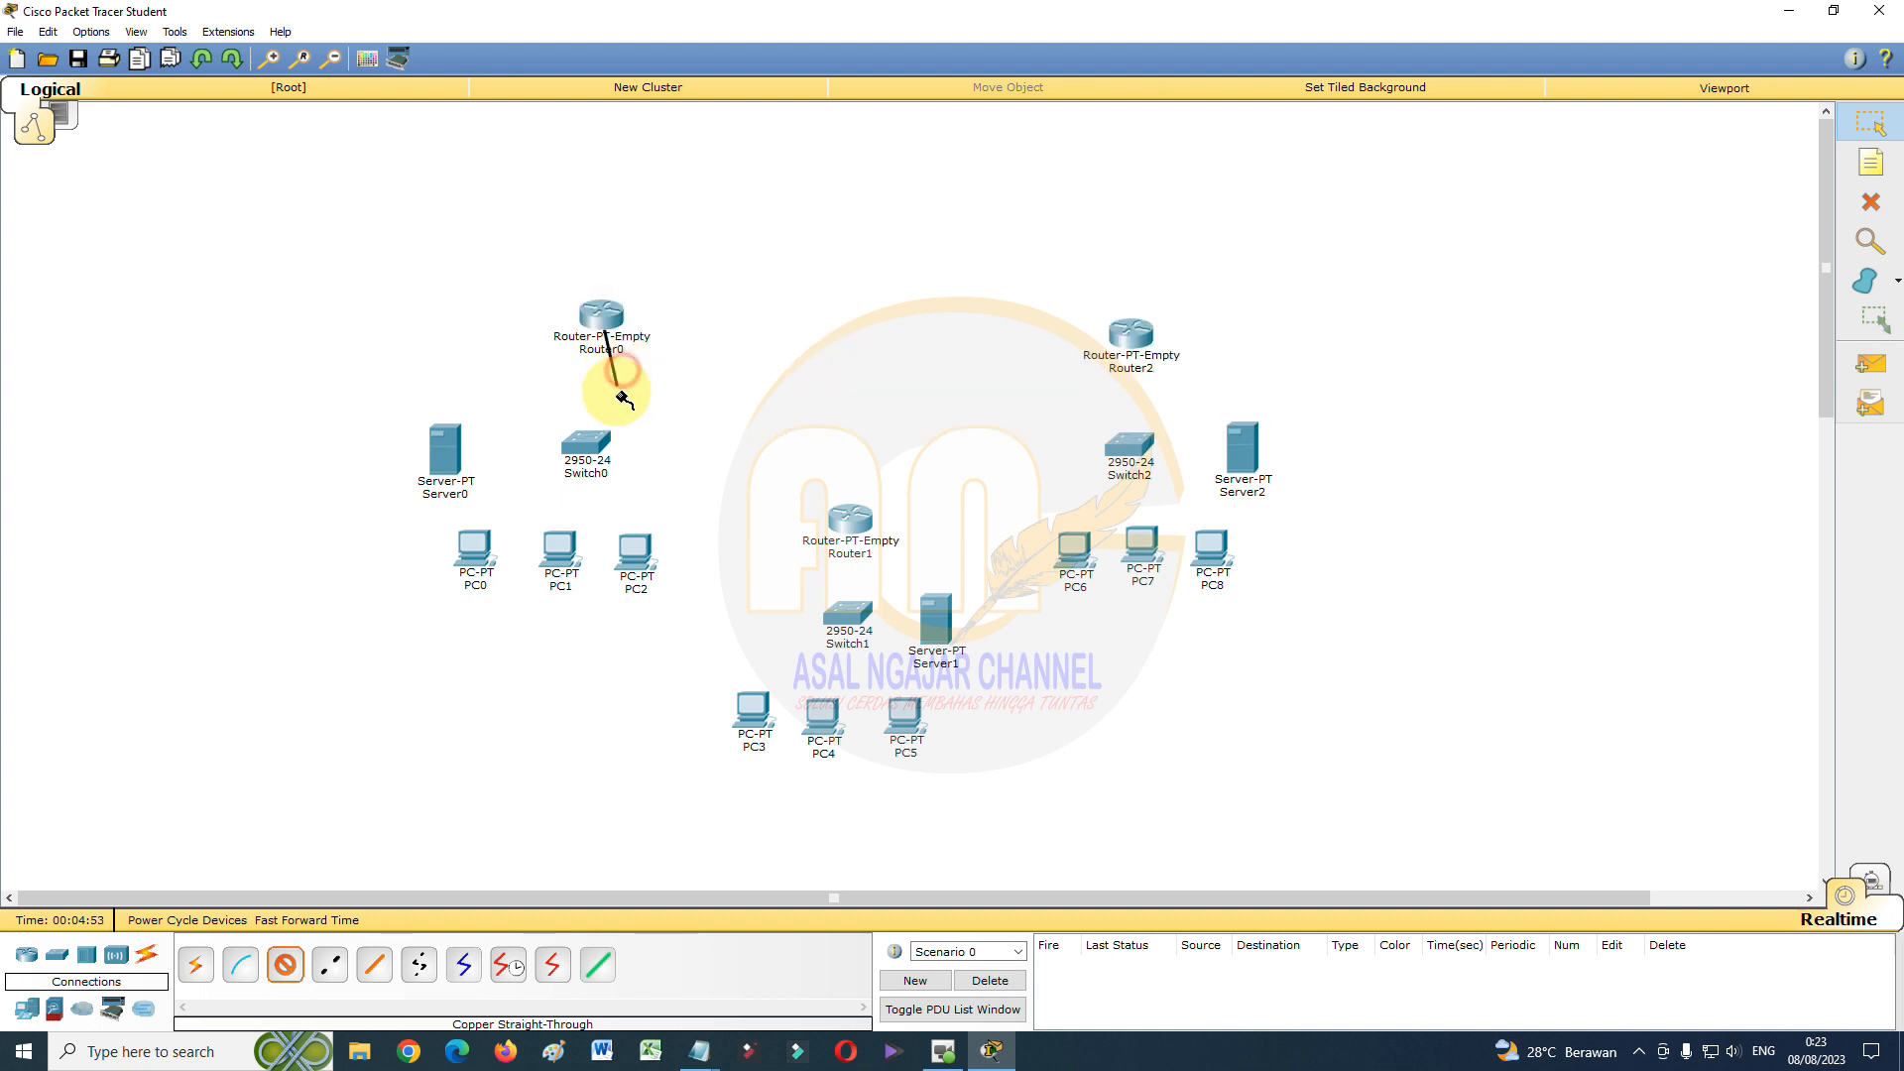
{"action": "left_click", "coordinate": [598, 456]}
{"action": "left_click", "coordinate": [607, 486]}
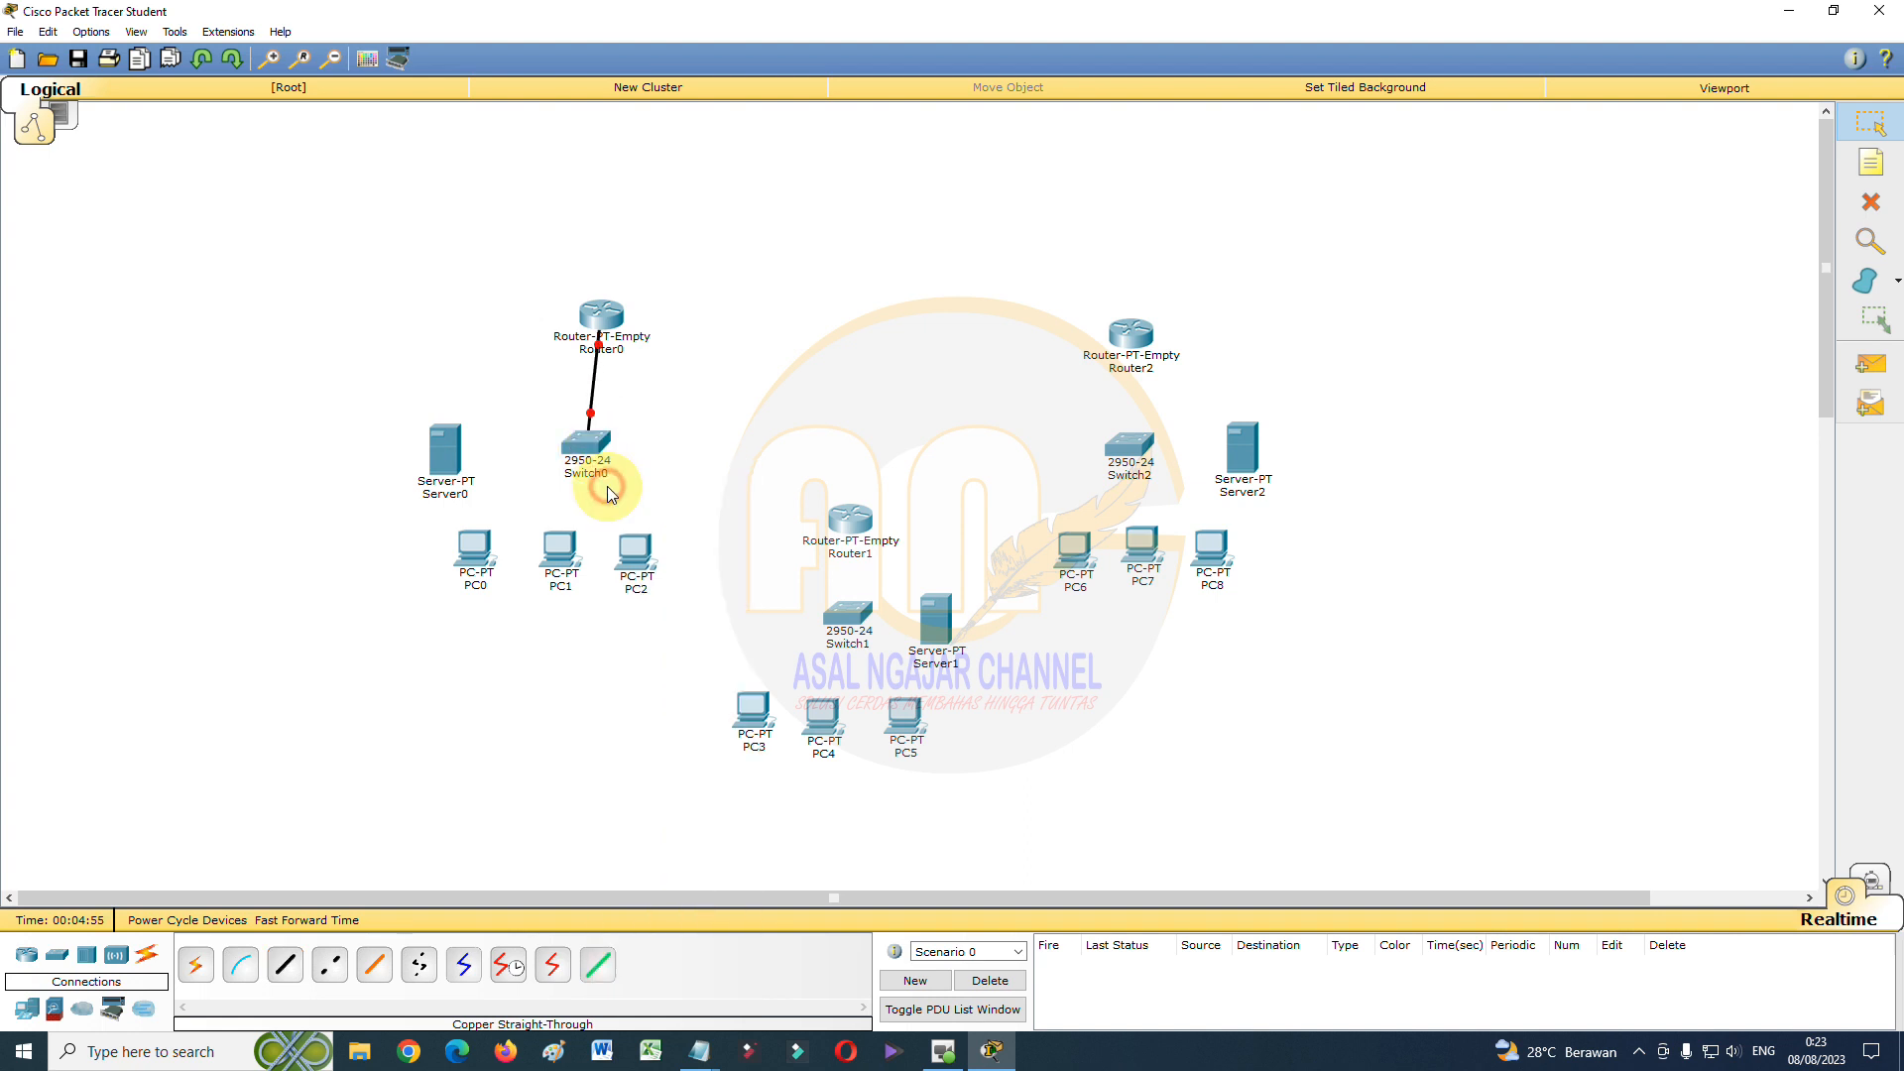
Connect Switch0 to Server0 with a copper straight-through cable
{"action": "left_click", "coordinate": [284, 964]}
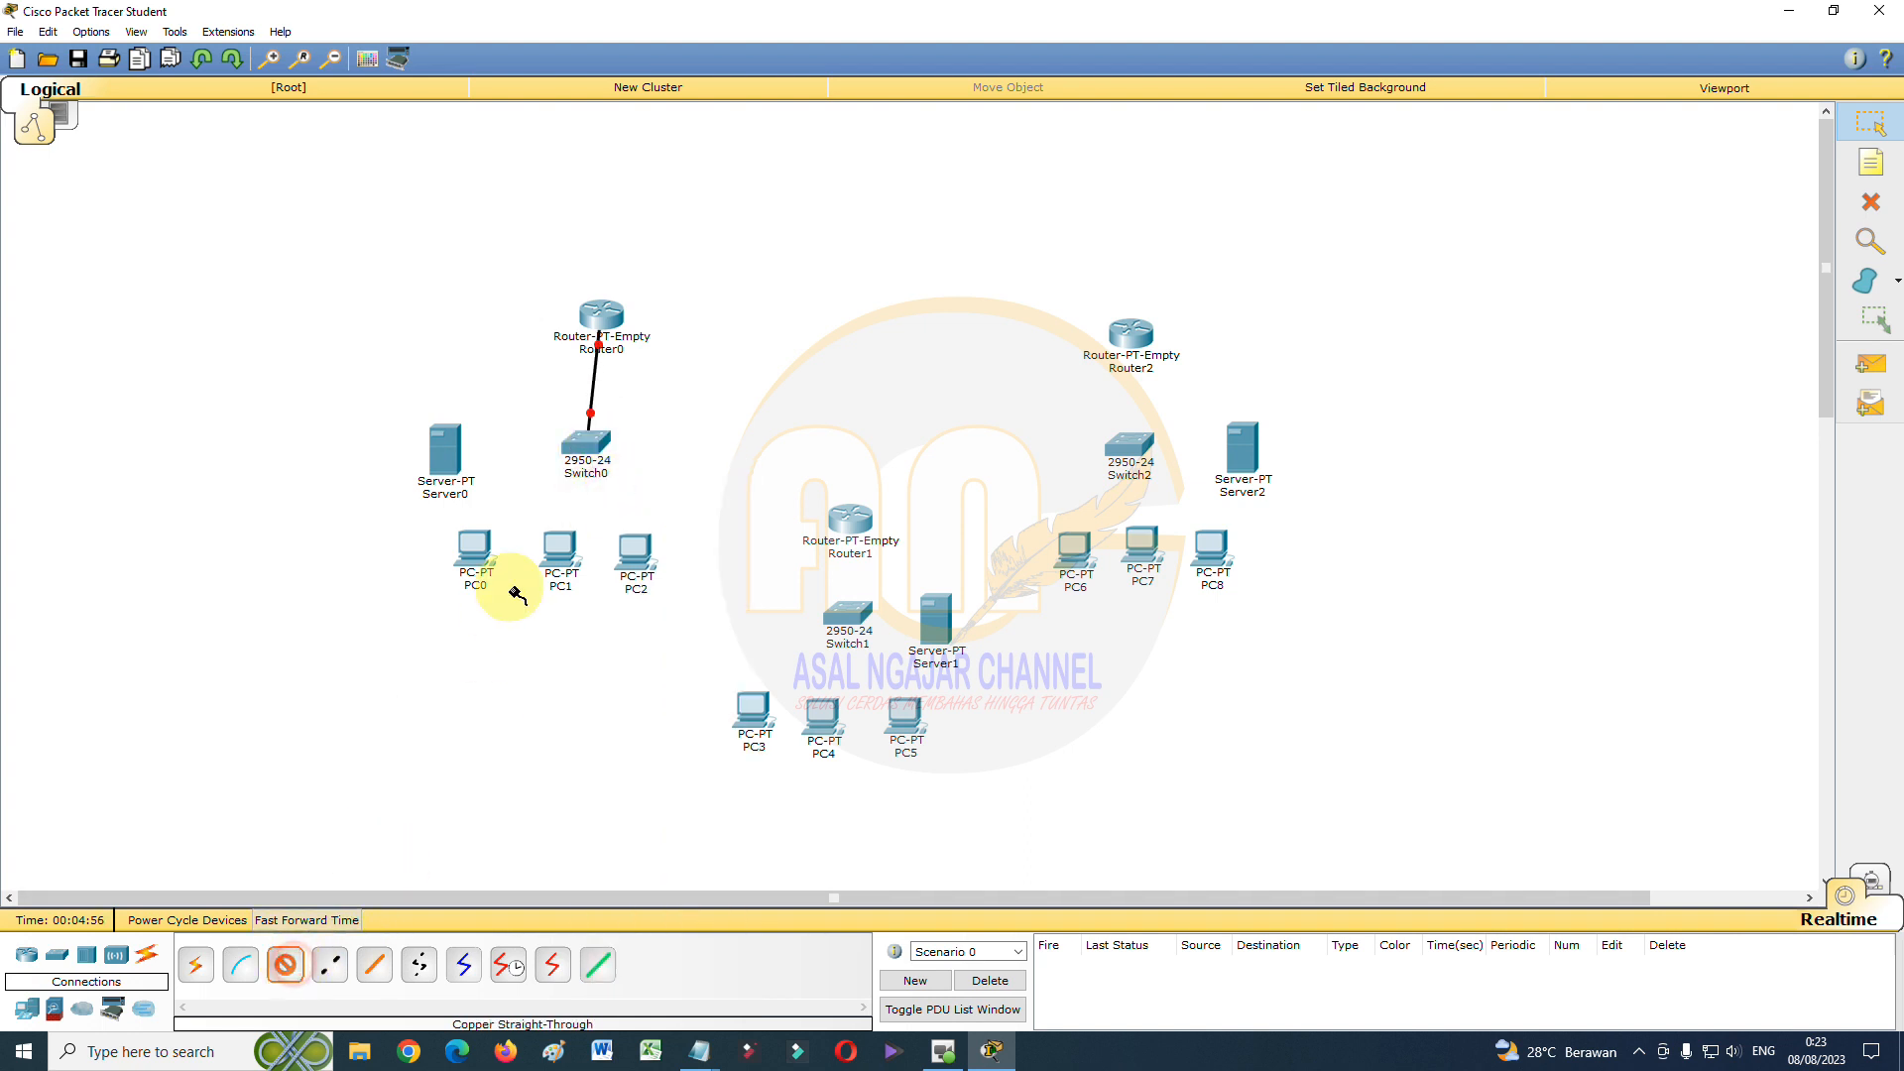
{"action": "left_click", "coordinate": [589, 462]}
{"action": "left_click", "coordinate": [635, 480]}
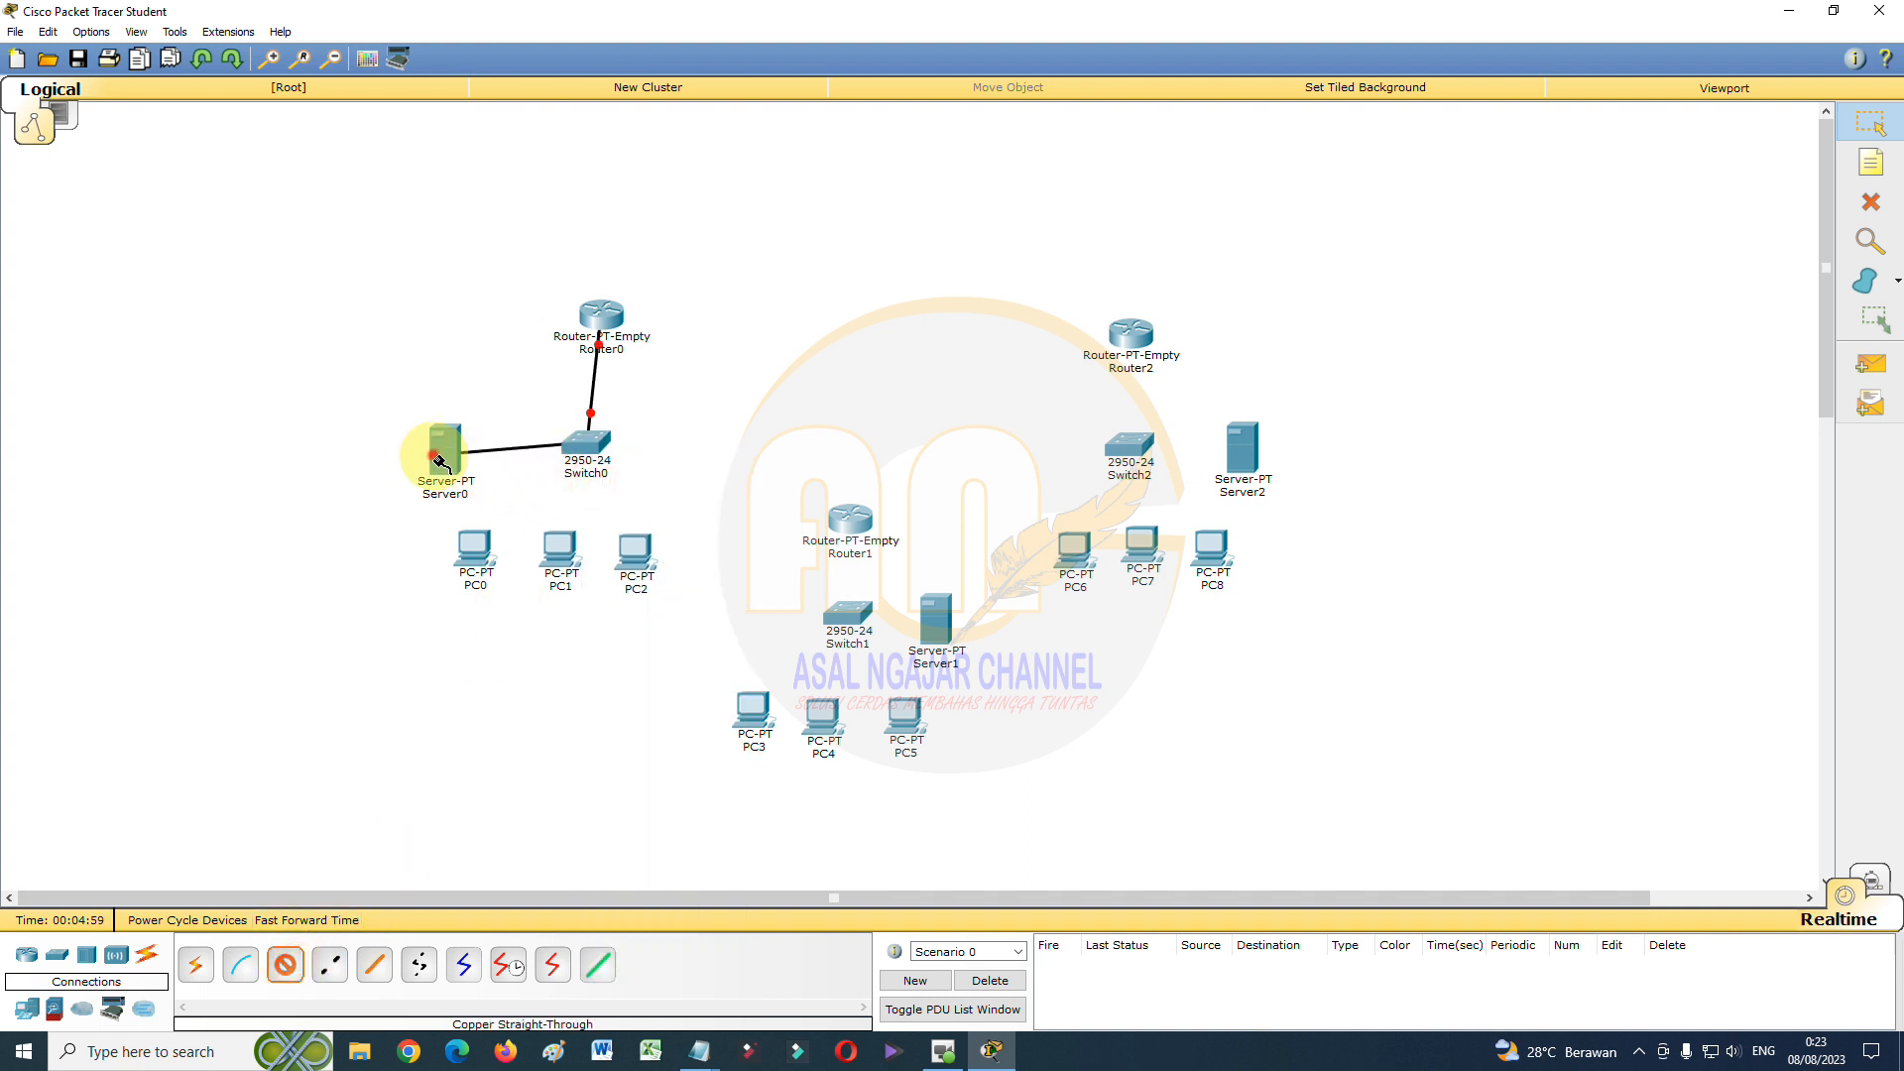
{"action": "left_click", "coordinate": [446, 460]}
{"action": "left_click", "coordinate": [457, 469]}
Connect Switch0 to PC0 with a copper straight-through cable
{"action": "left_click", "coordinate": [285, 964]}
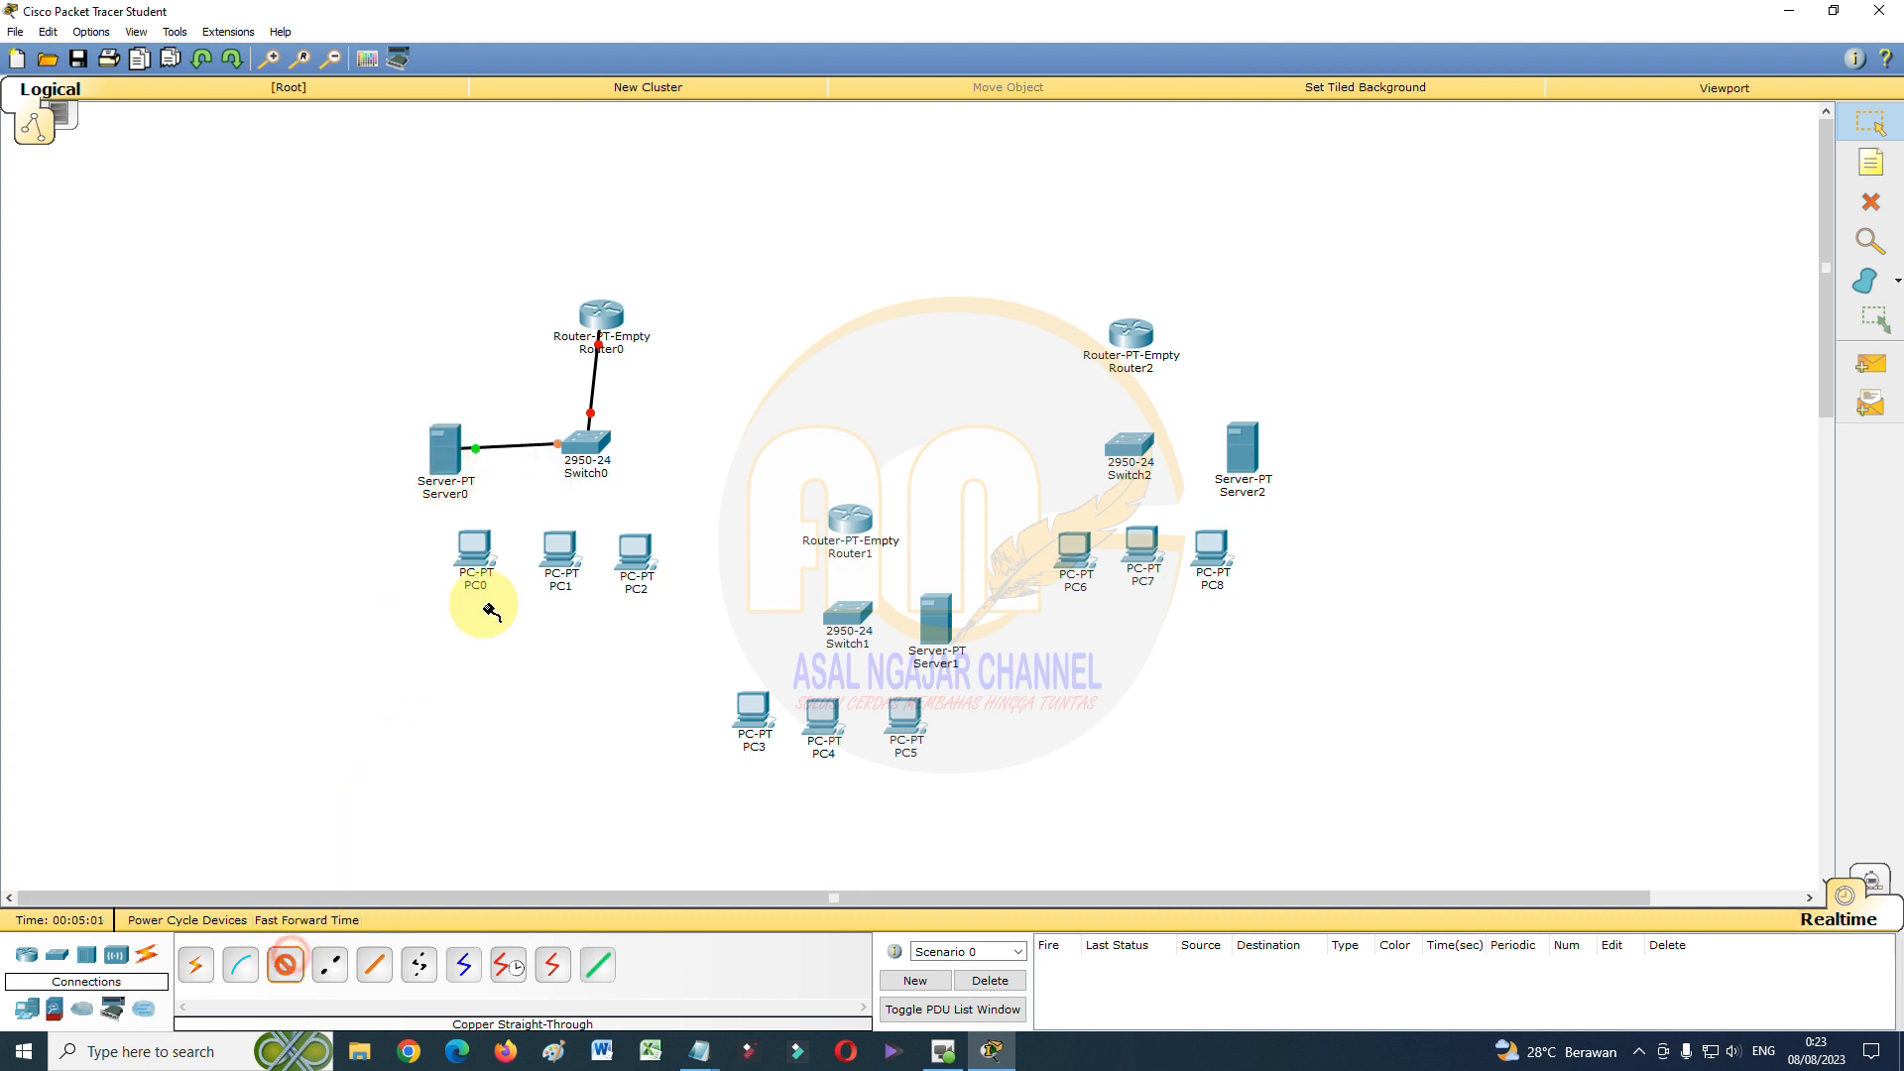
{"action": "left_click", "coordinate": [577, 449]}
{"action": "left_click", "coordinate": [588, 480]}
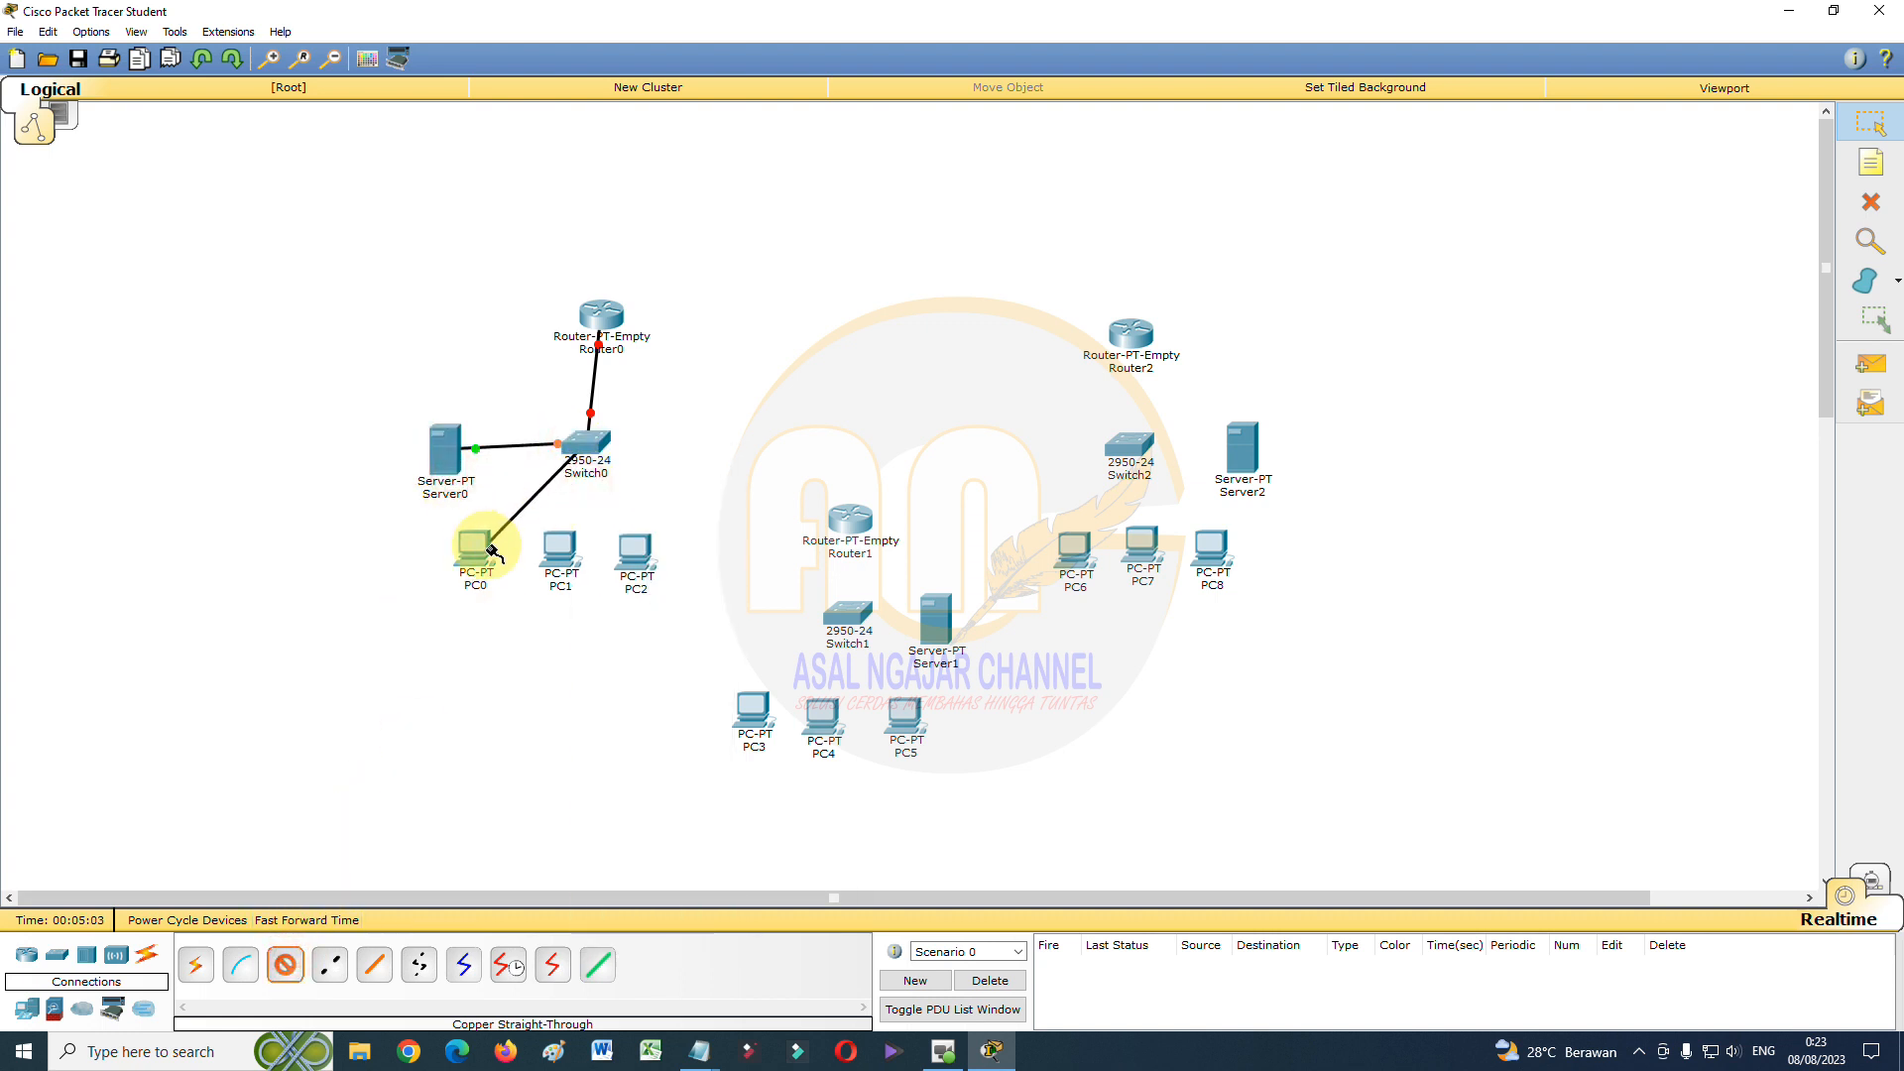
{"action": "left_click", "coordinate": [476, 545]}
{"action": "left_click", "coordinate": [497, 580]}
Connect Switch0's FastEthernet0/4 port to PC1's FastEthernet0 port with a copper straight-through cable
{"action": "left_click", "coordinate": [297, 967]}
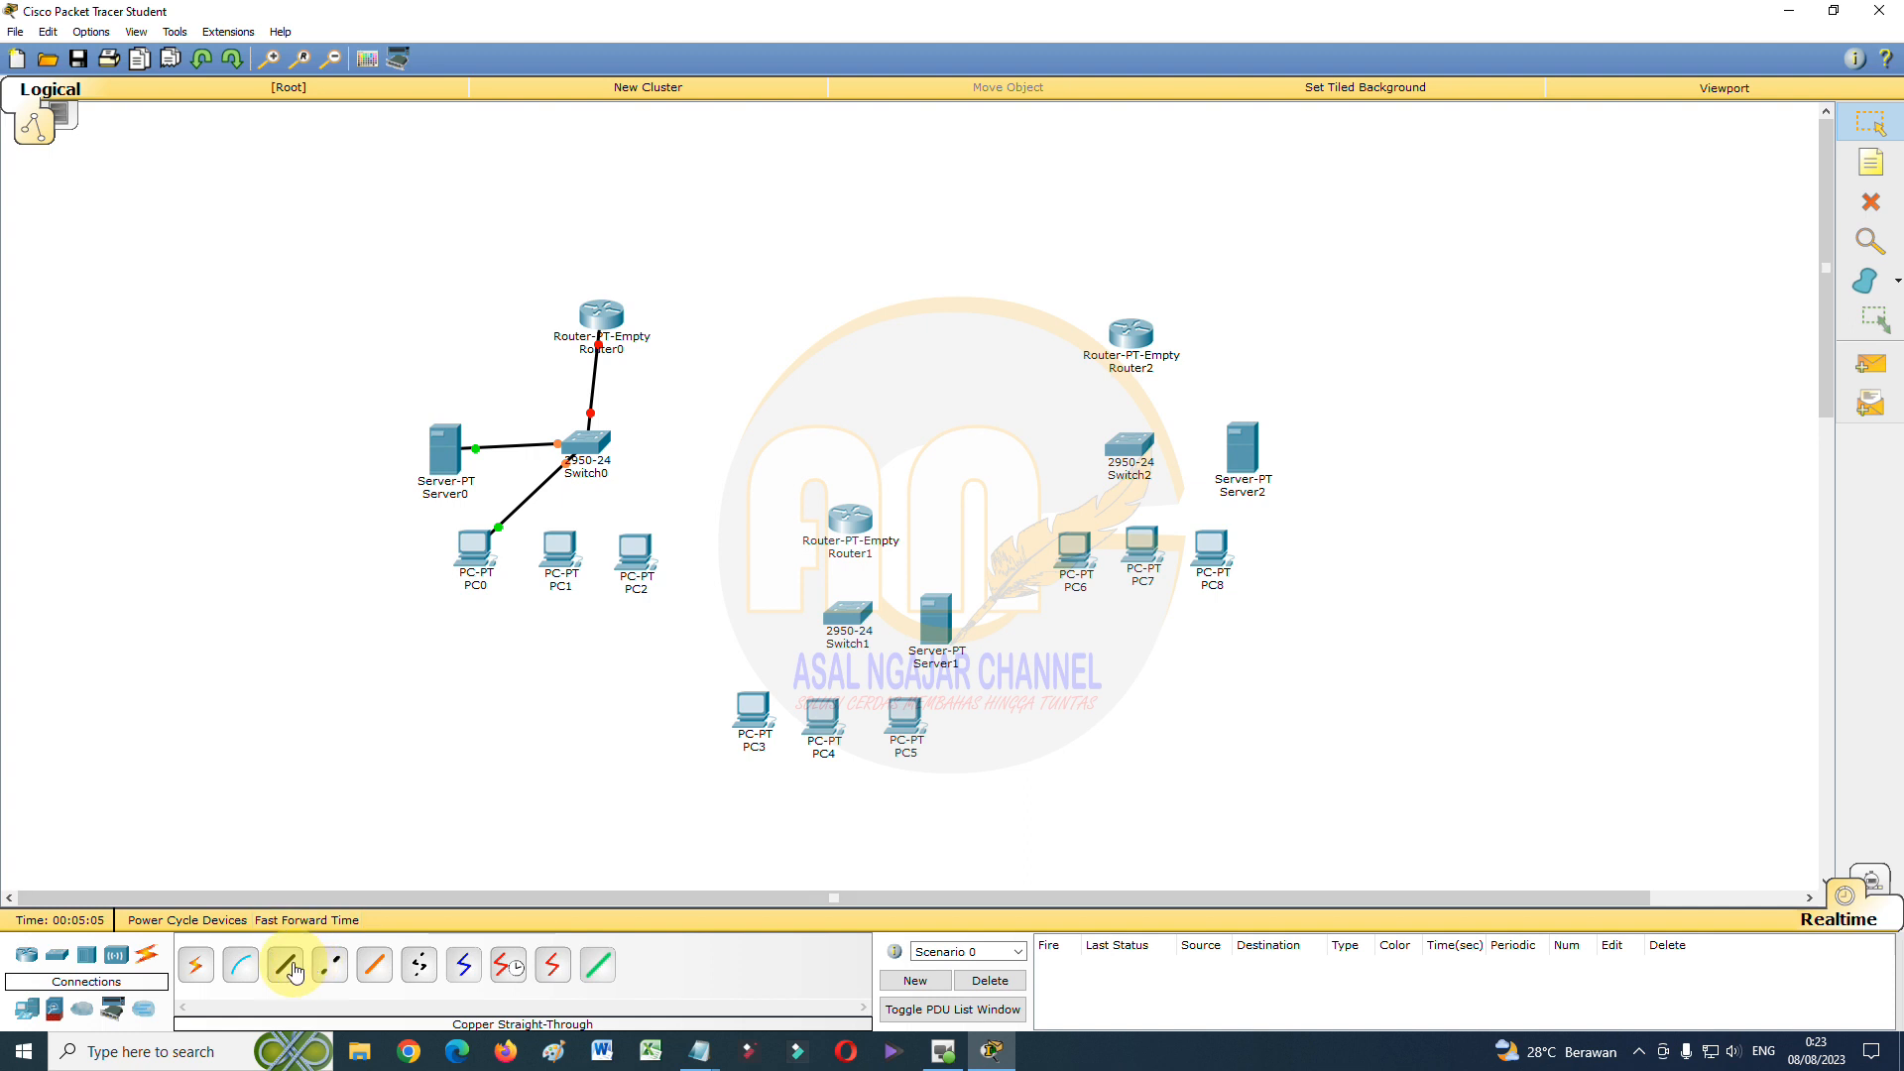
{"action": "left_click", "coordinate": [588, 446]}
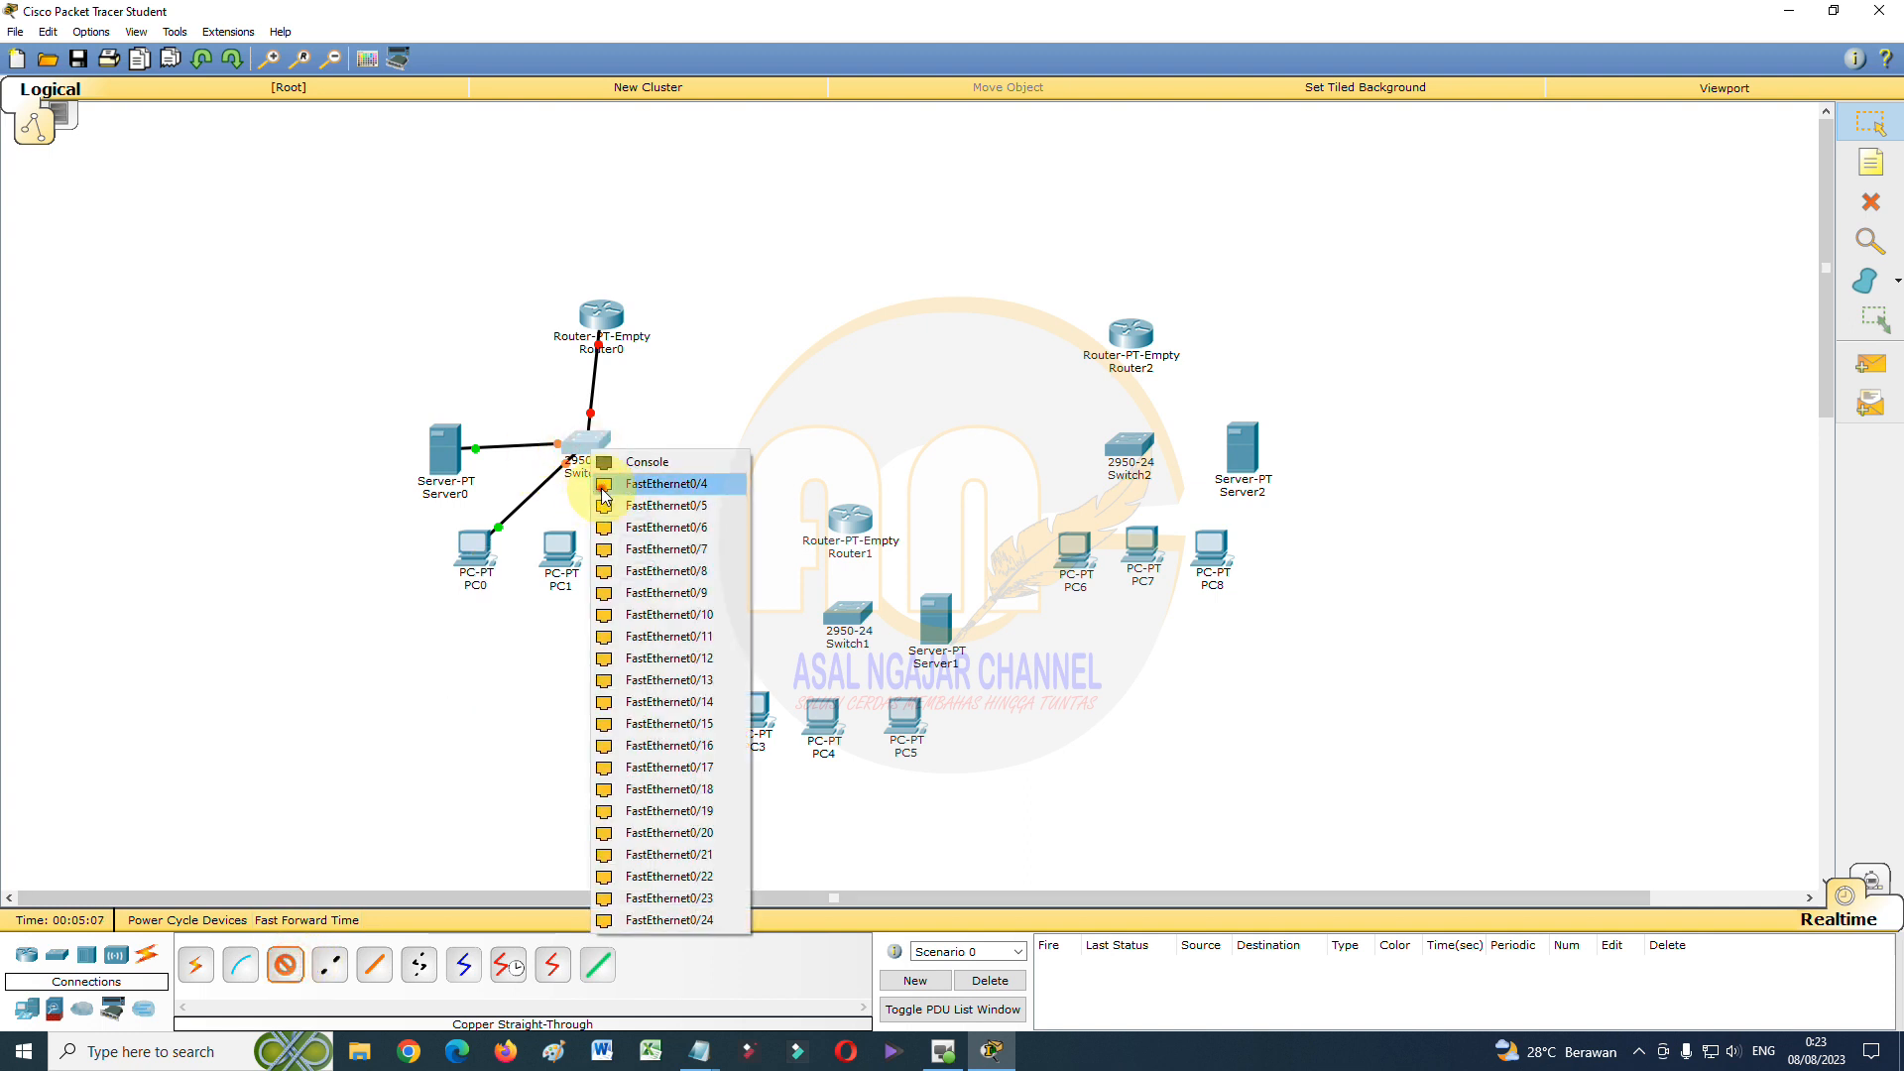
{"action": "left_click", "coordinate": [600, 483]}
{"action": "left_click", "coordinate": [558, 548]}
{"action": "left_click", "coordinate": [591, 585]}
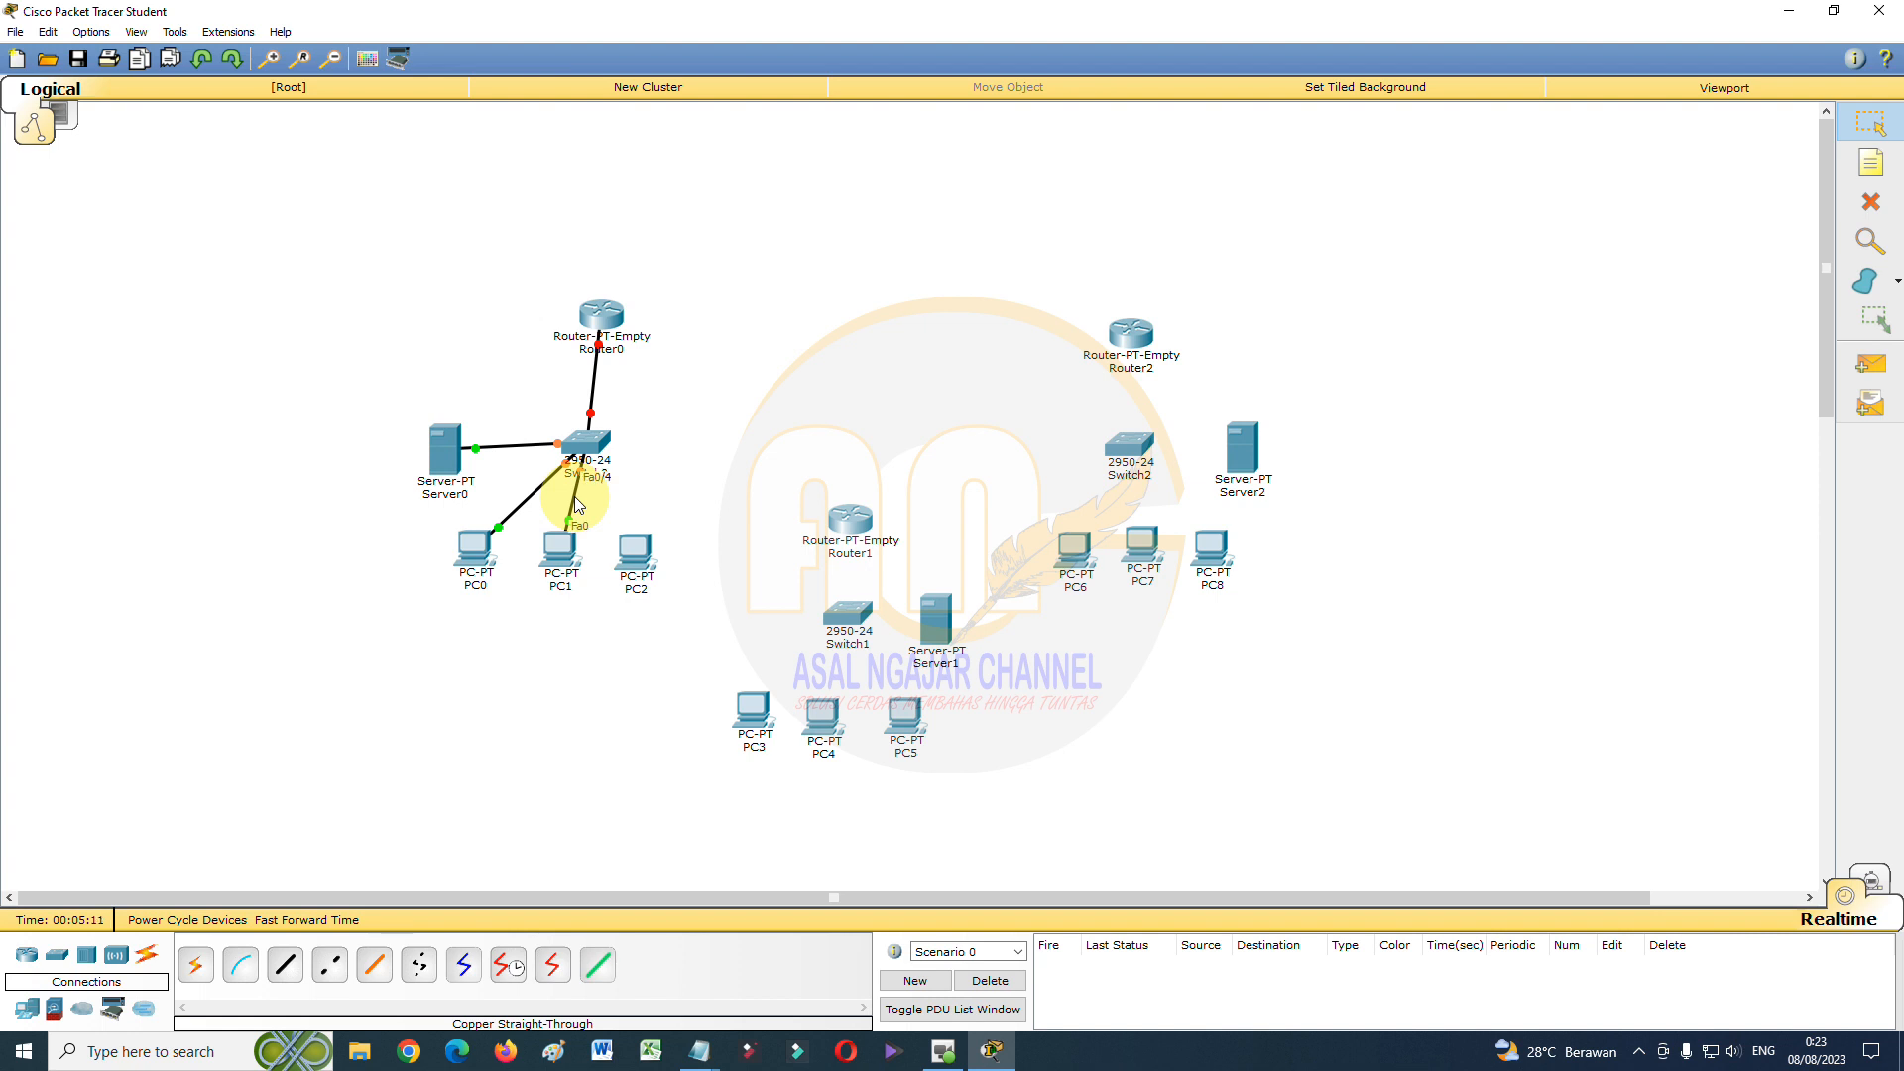
Connect Switch0 to PC2's FastEthernet0 port with a copper straight-through cable
{"action": "left_click", "coordinate": [284, 965]}
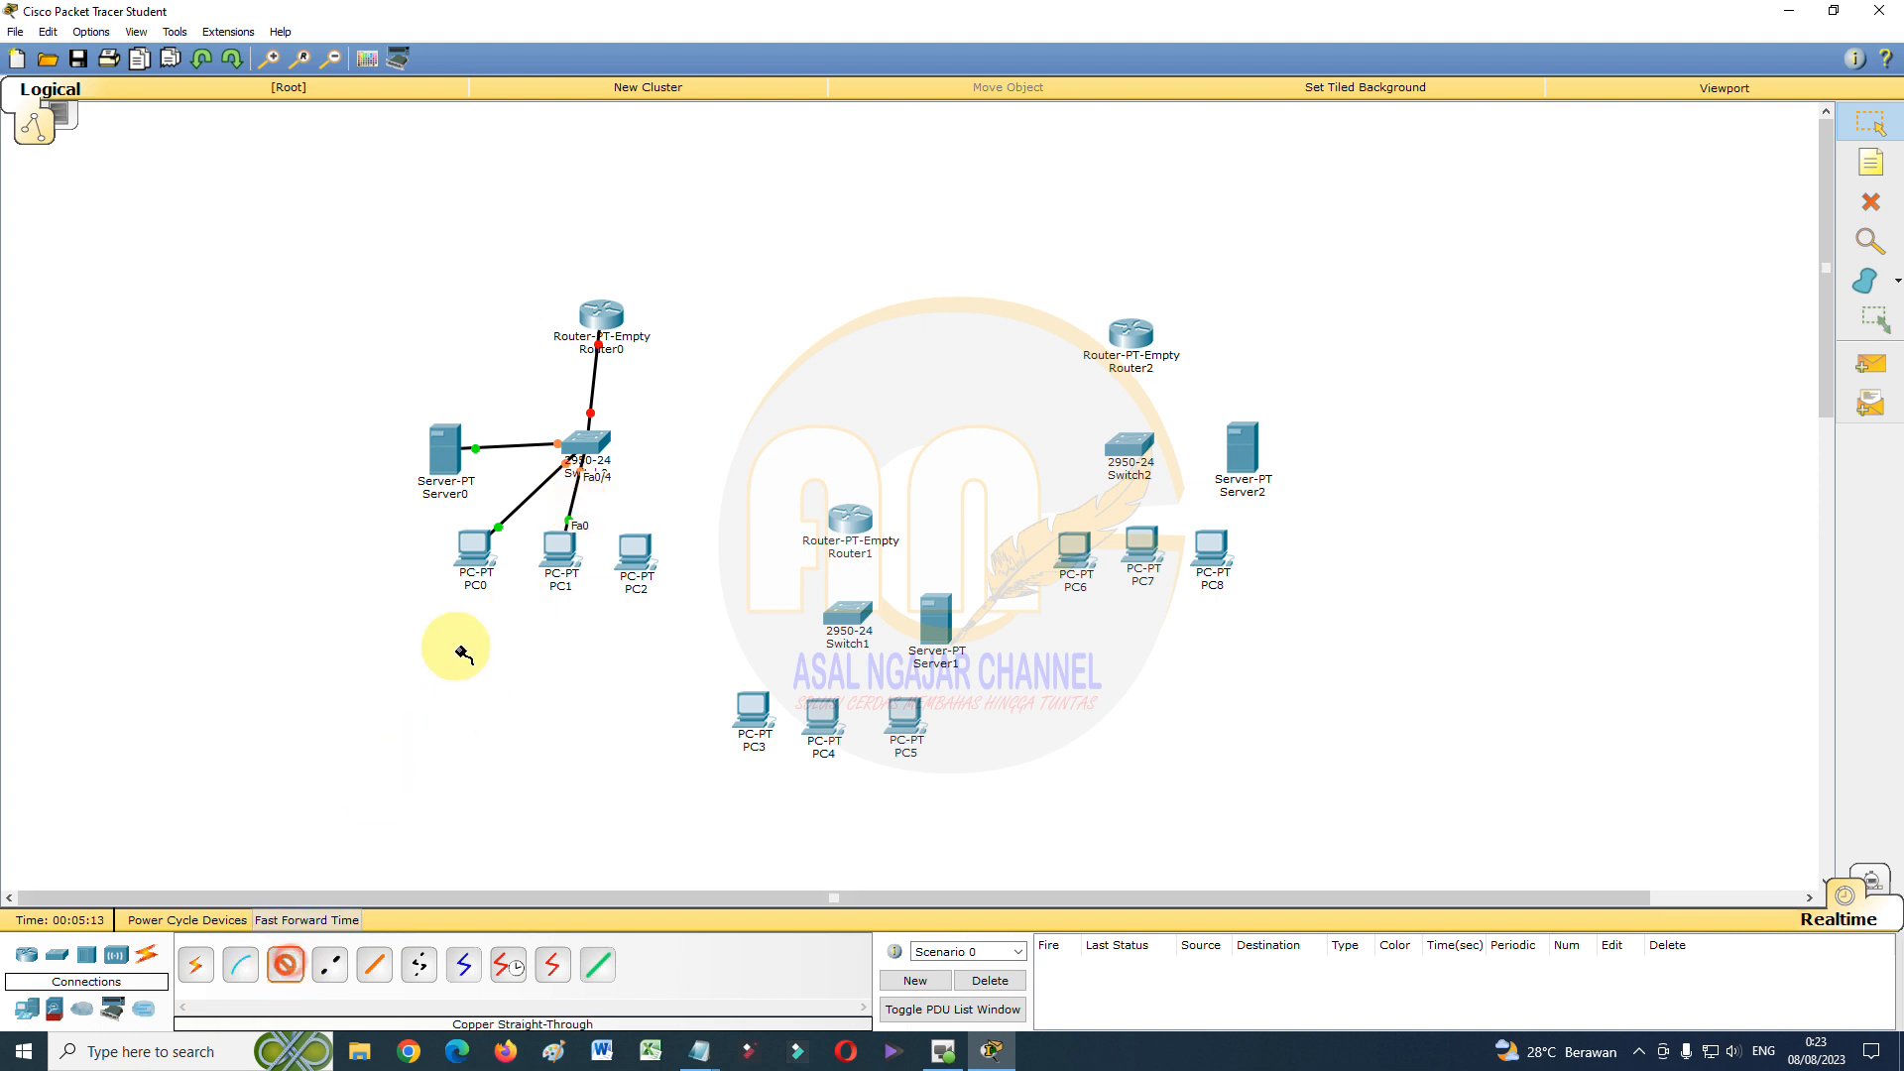
{"action": "left_click", "coordinate": [585, 466]}
{"action": "left_click", "coordinate": [585, 467]}
{"action": "left_click", "coordinate": [603, 484]}
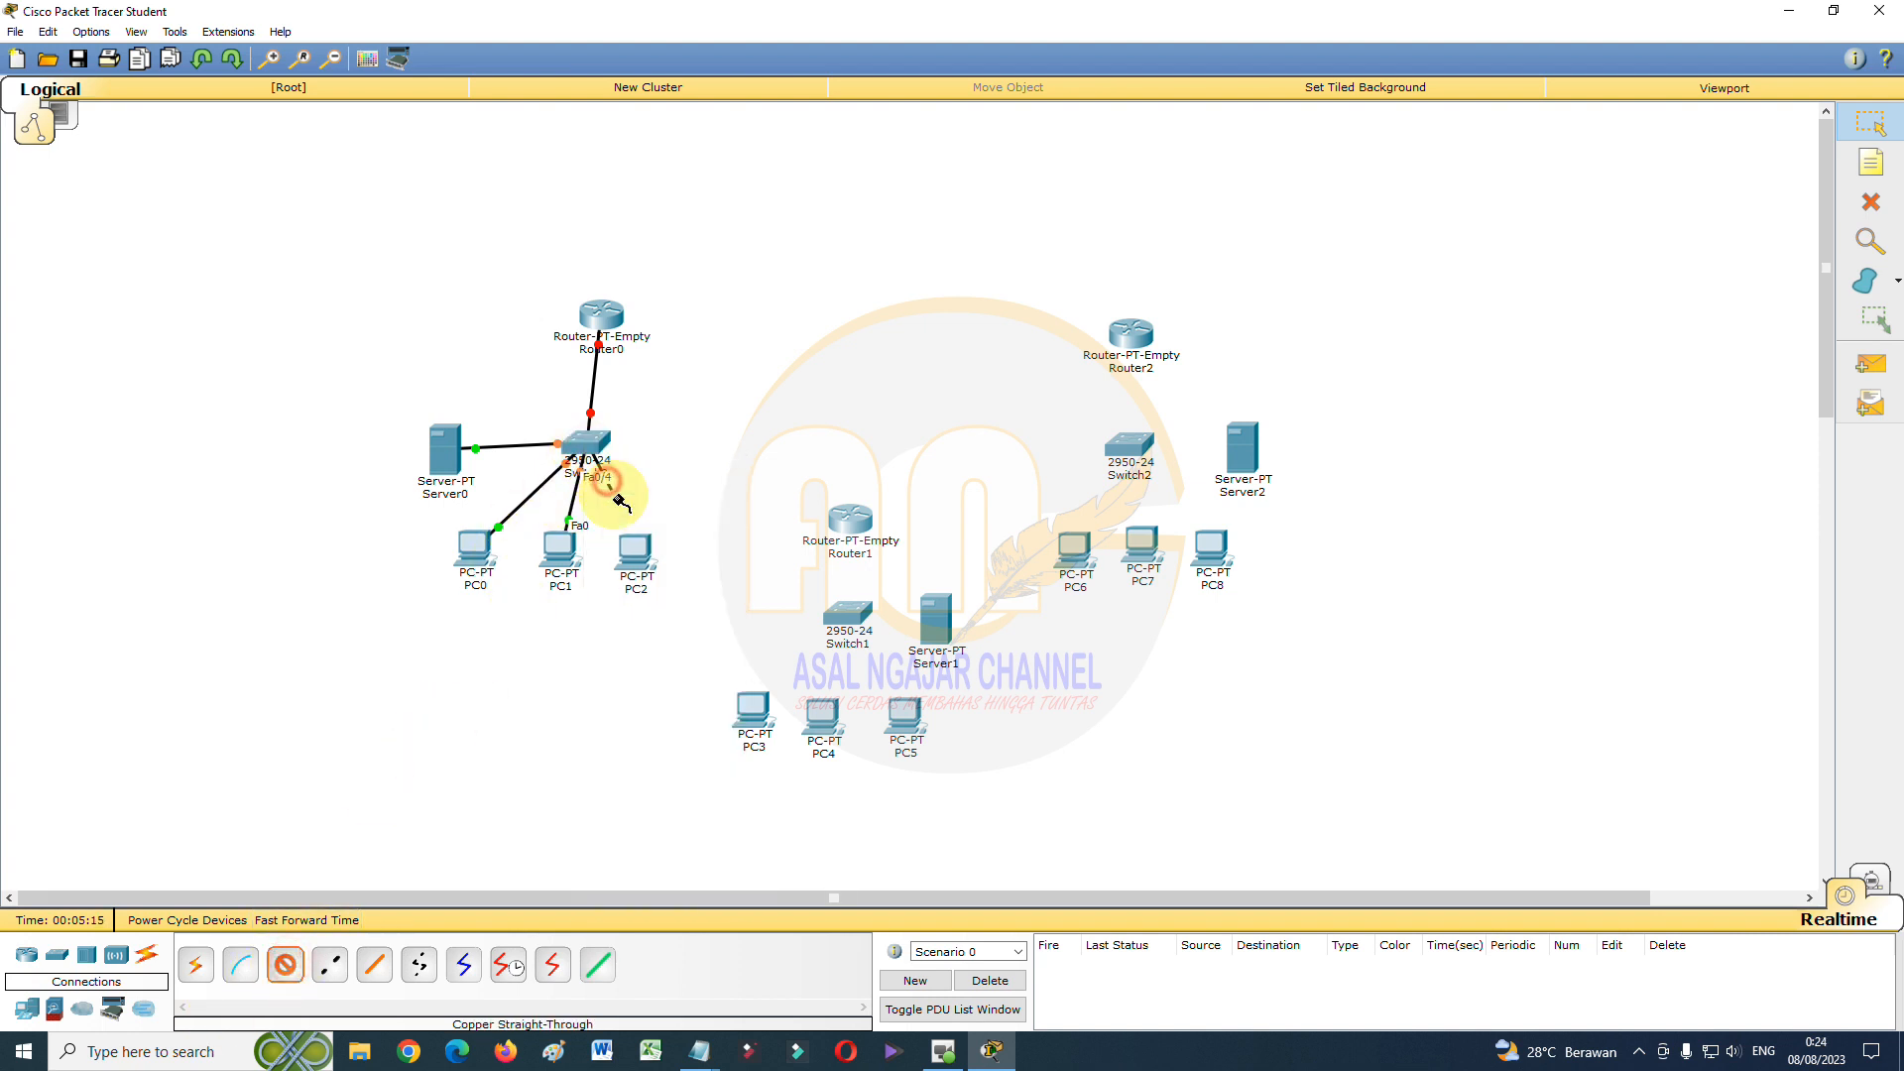
{"action": "left_click", "coordinate": [639, 548]}
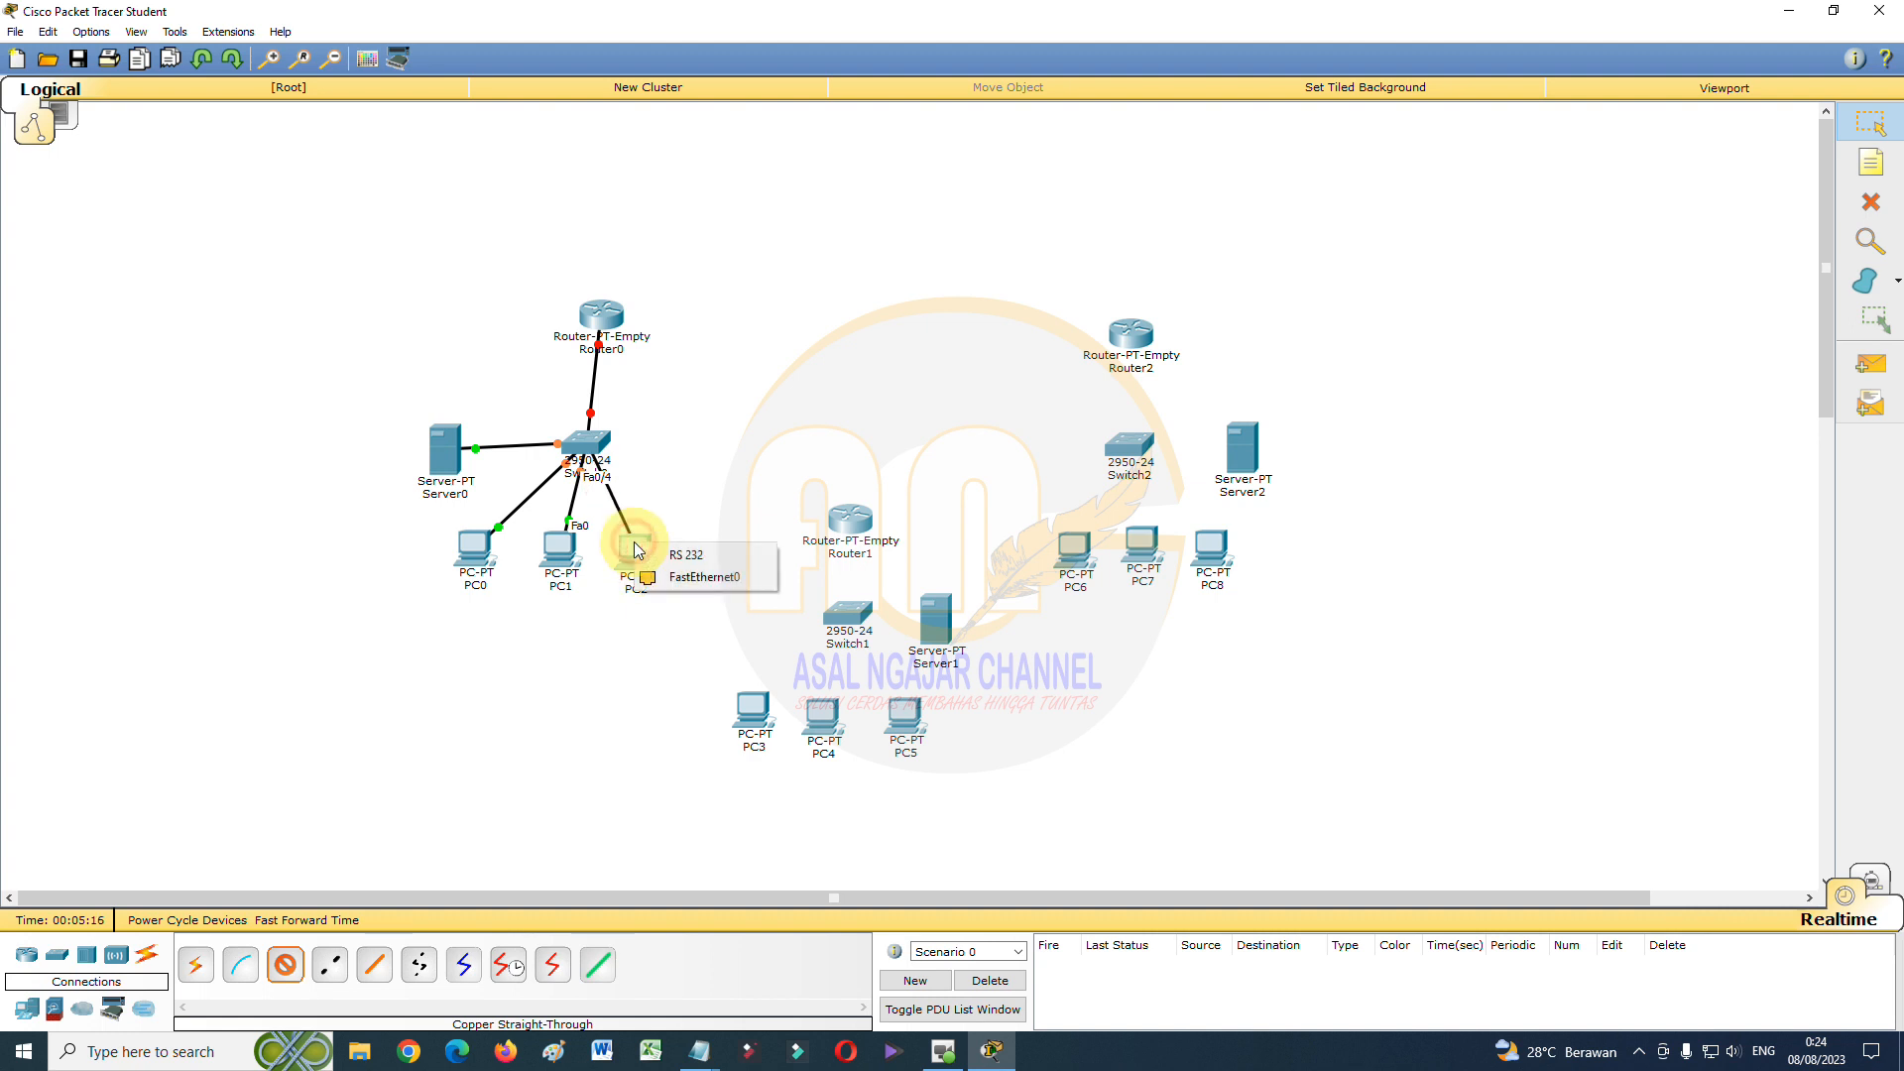
{"action": "left_click", "coordinate": [671, 578]}
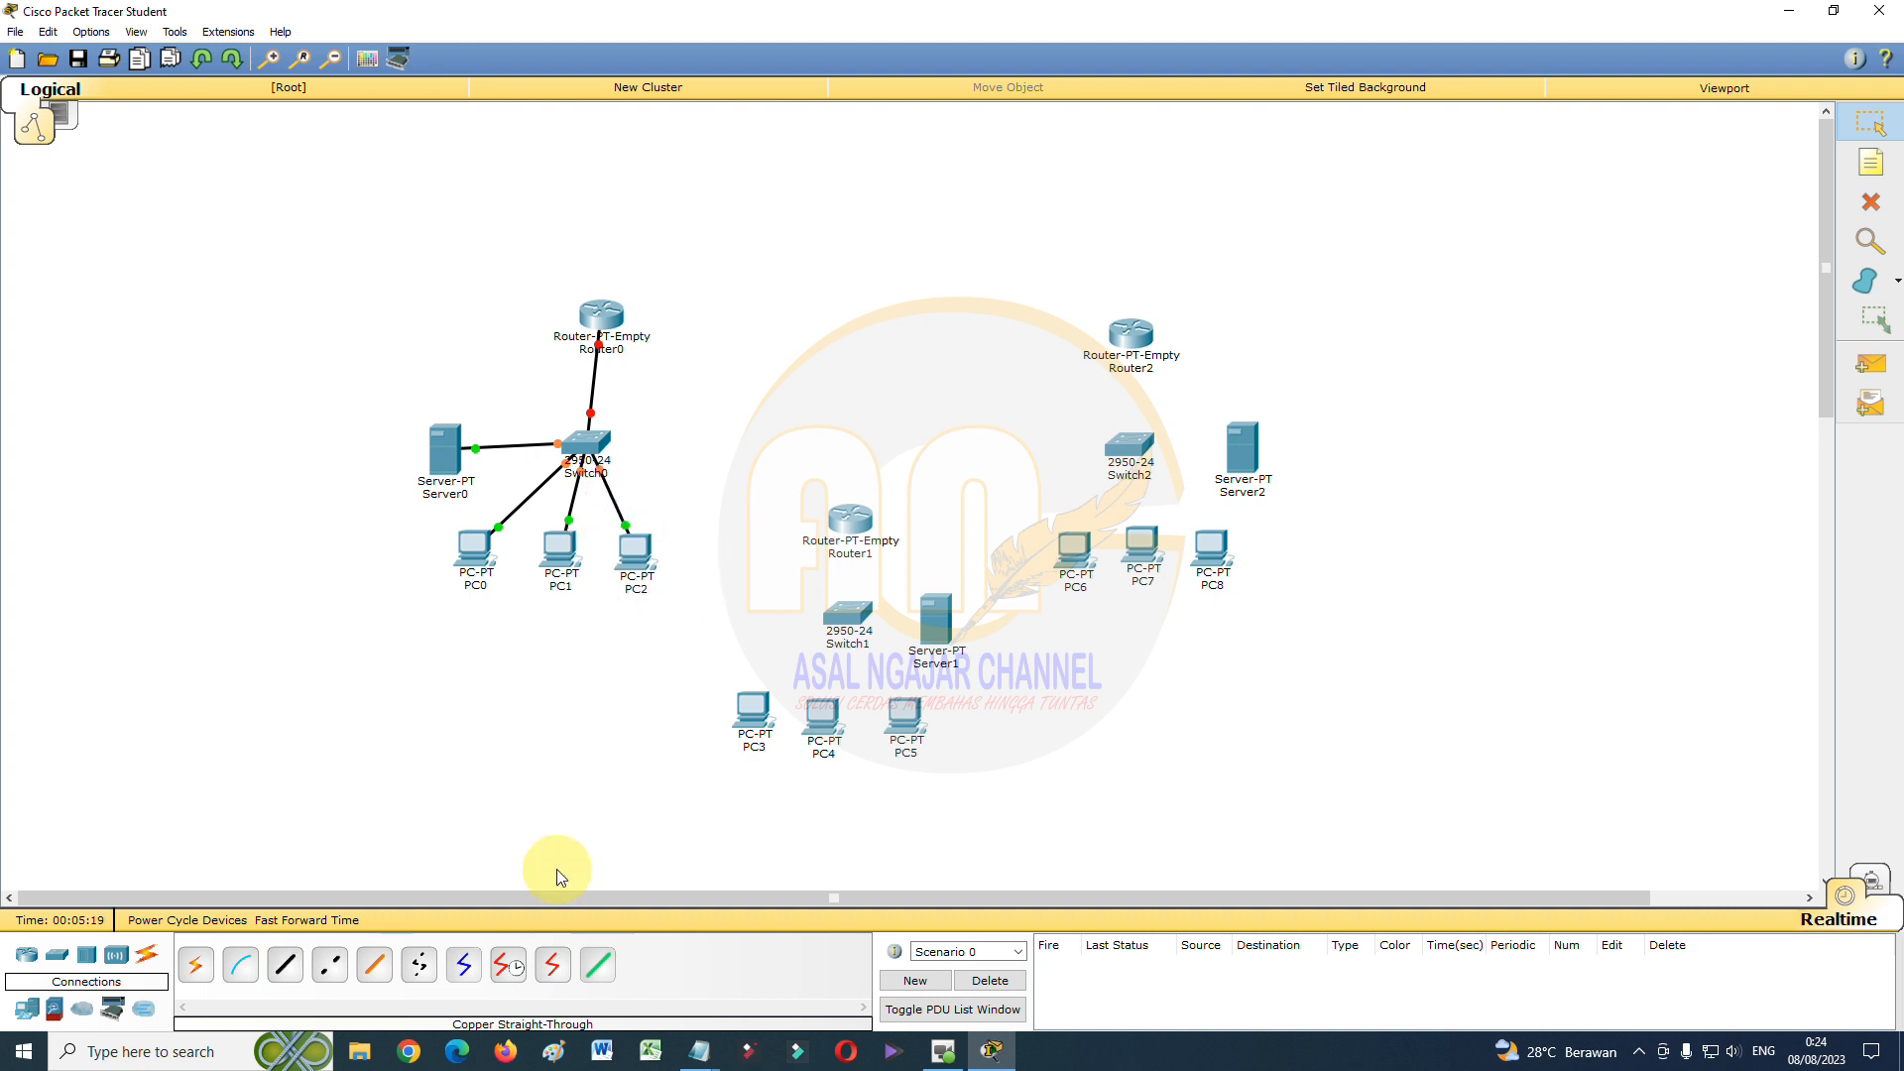
Connect Router1's FastEthernet0/0 port to Switch1's FastEthernet0/1 port with a copper straight-through cable
{"action": "left_click", "coordinate": [288, 964]}
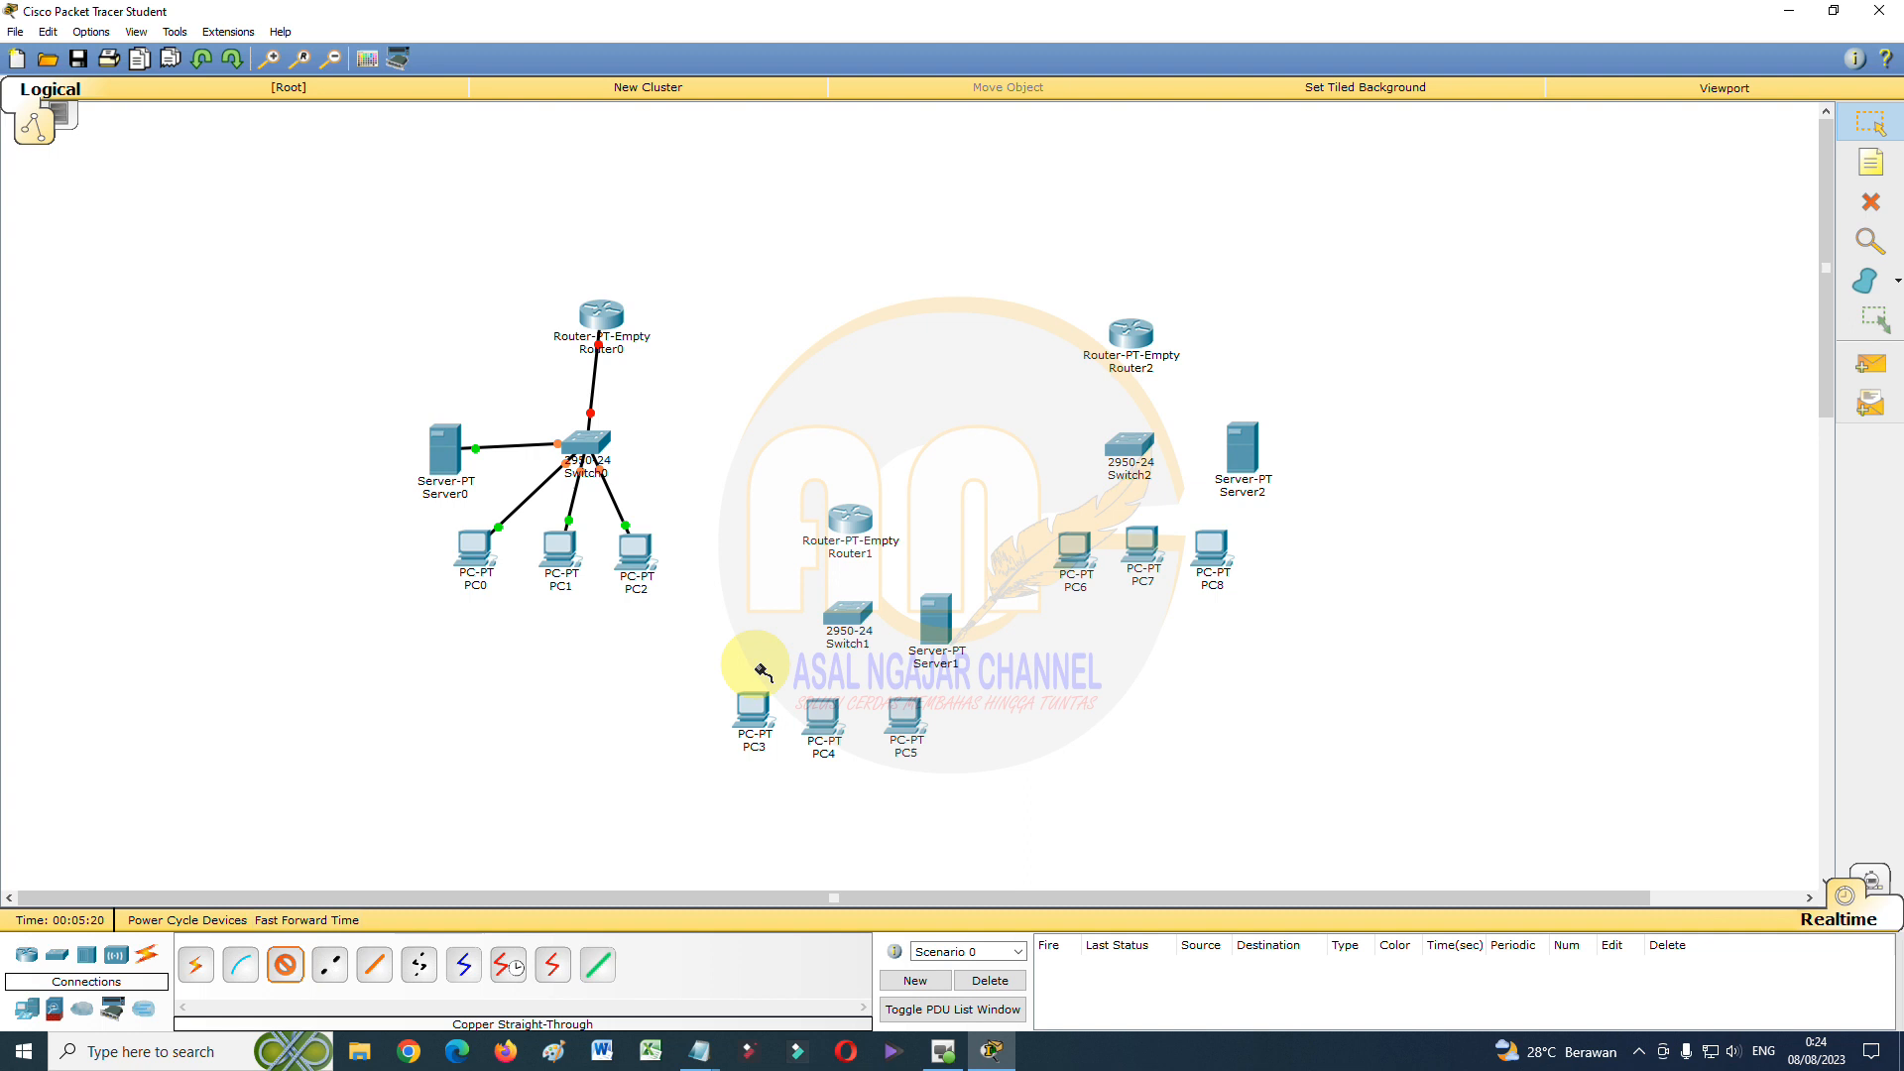
{"action": "left_click", "coordinate": [845, 517]}
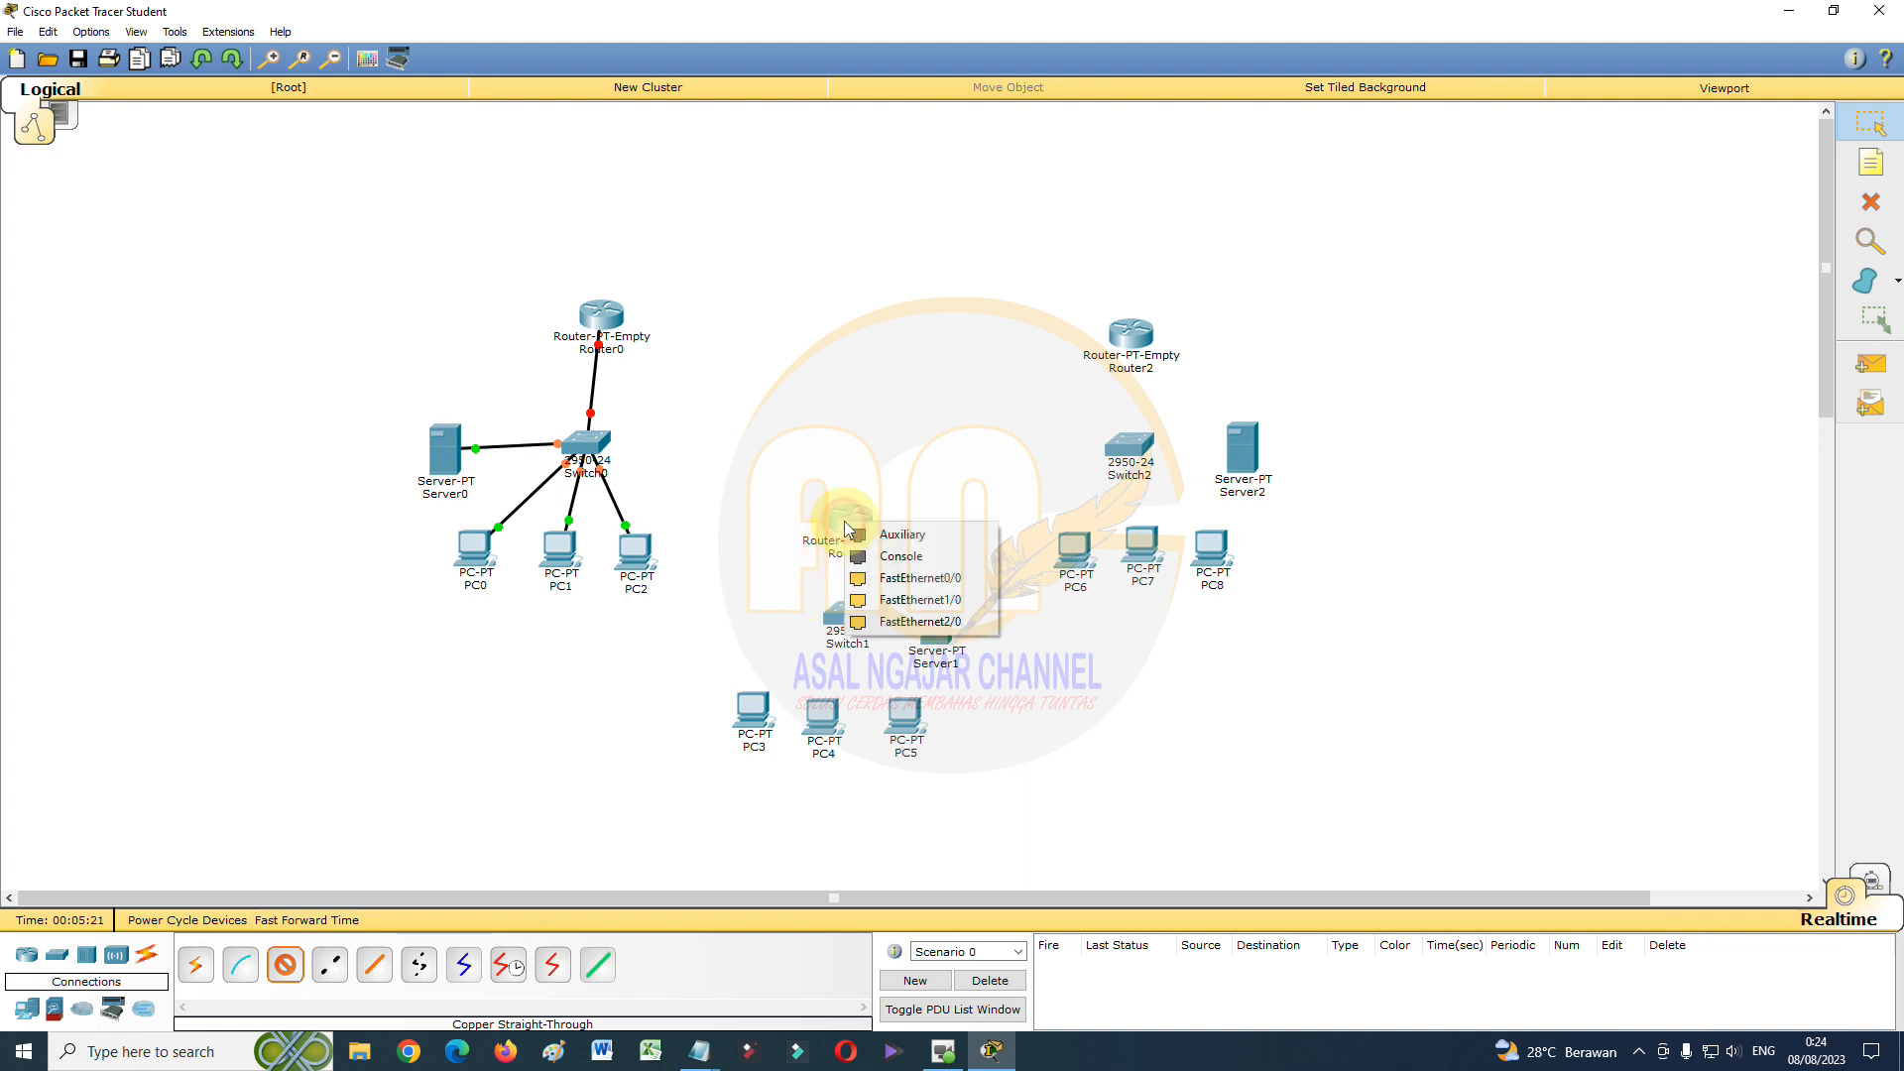
{"action": "left_click", "coordinate": [859, 580]}
{"action": "left_click", "coordinate": [838, 610]}
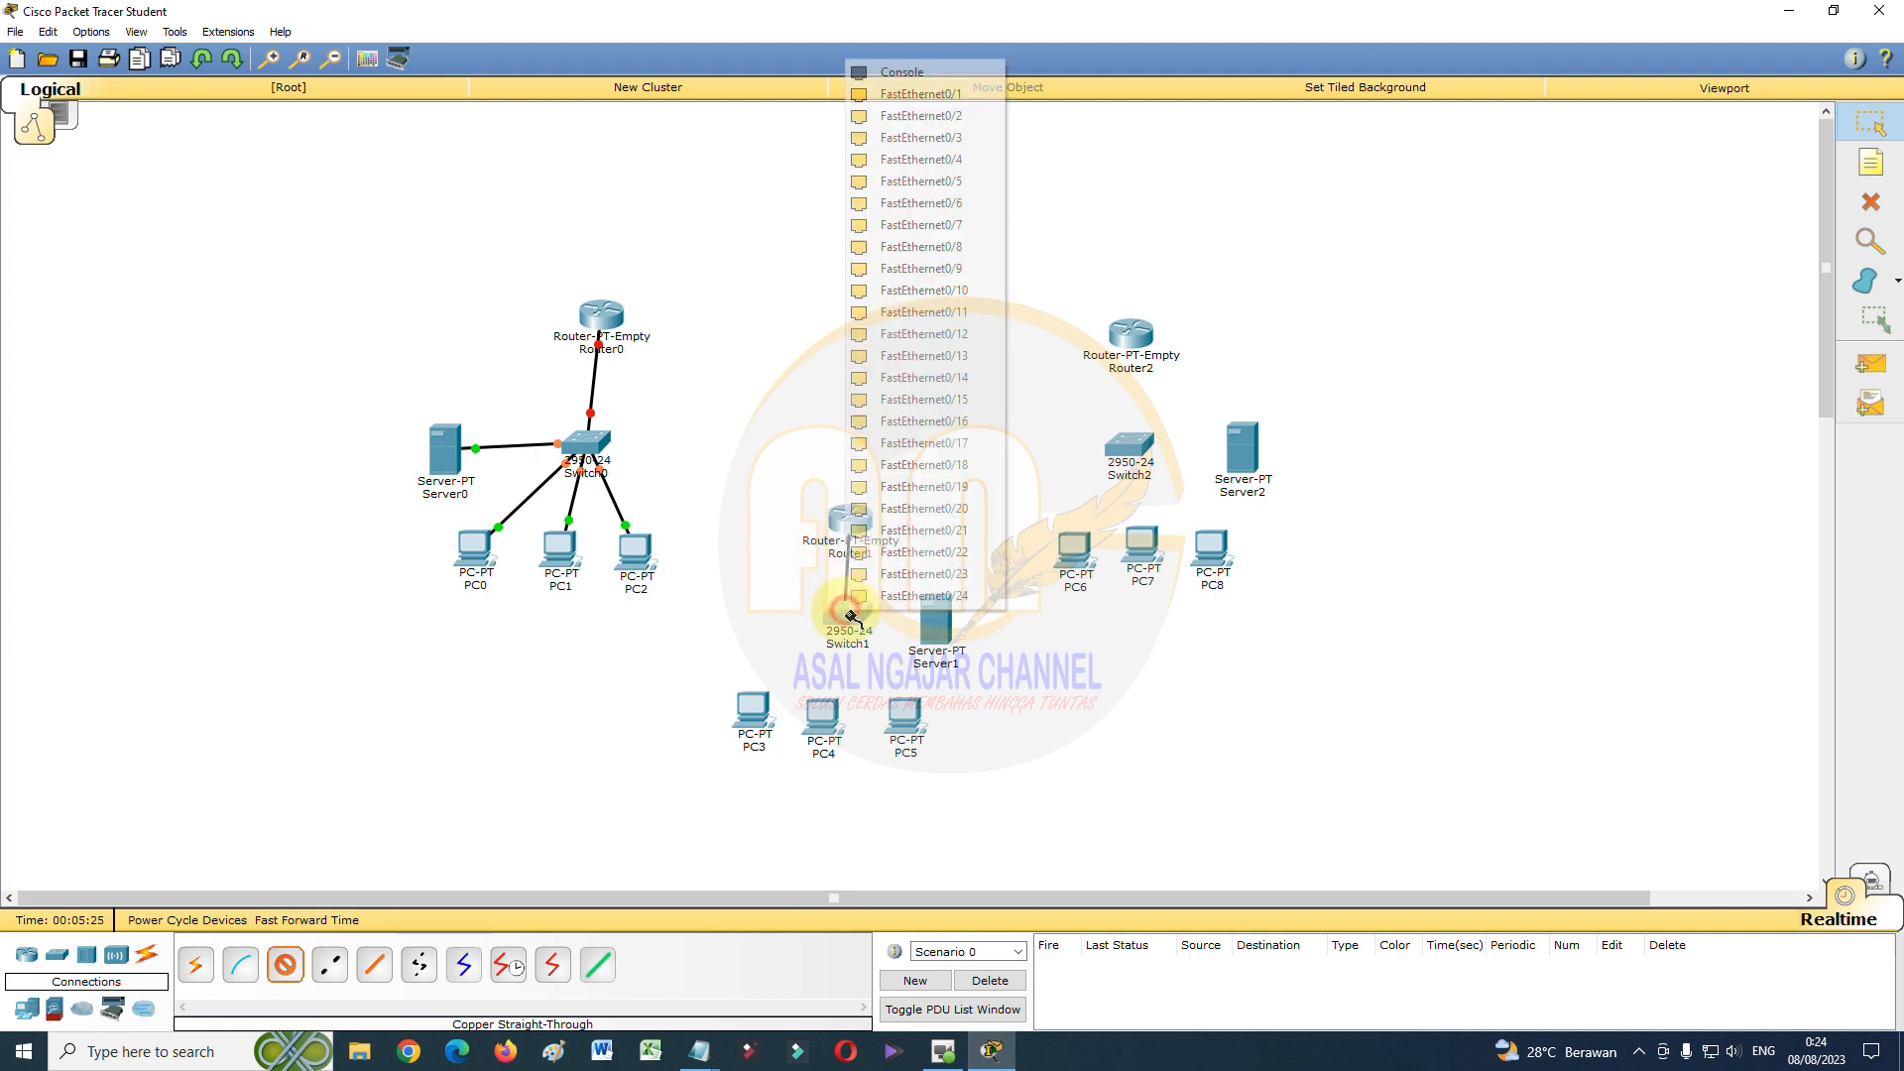
{"action": "left_click", "coordinate": [896, 99]}
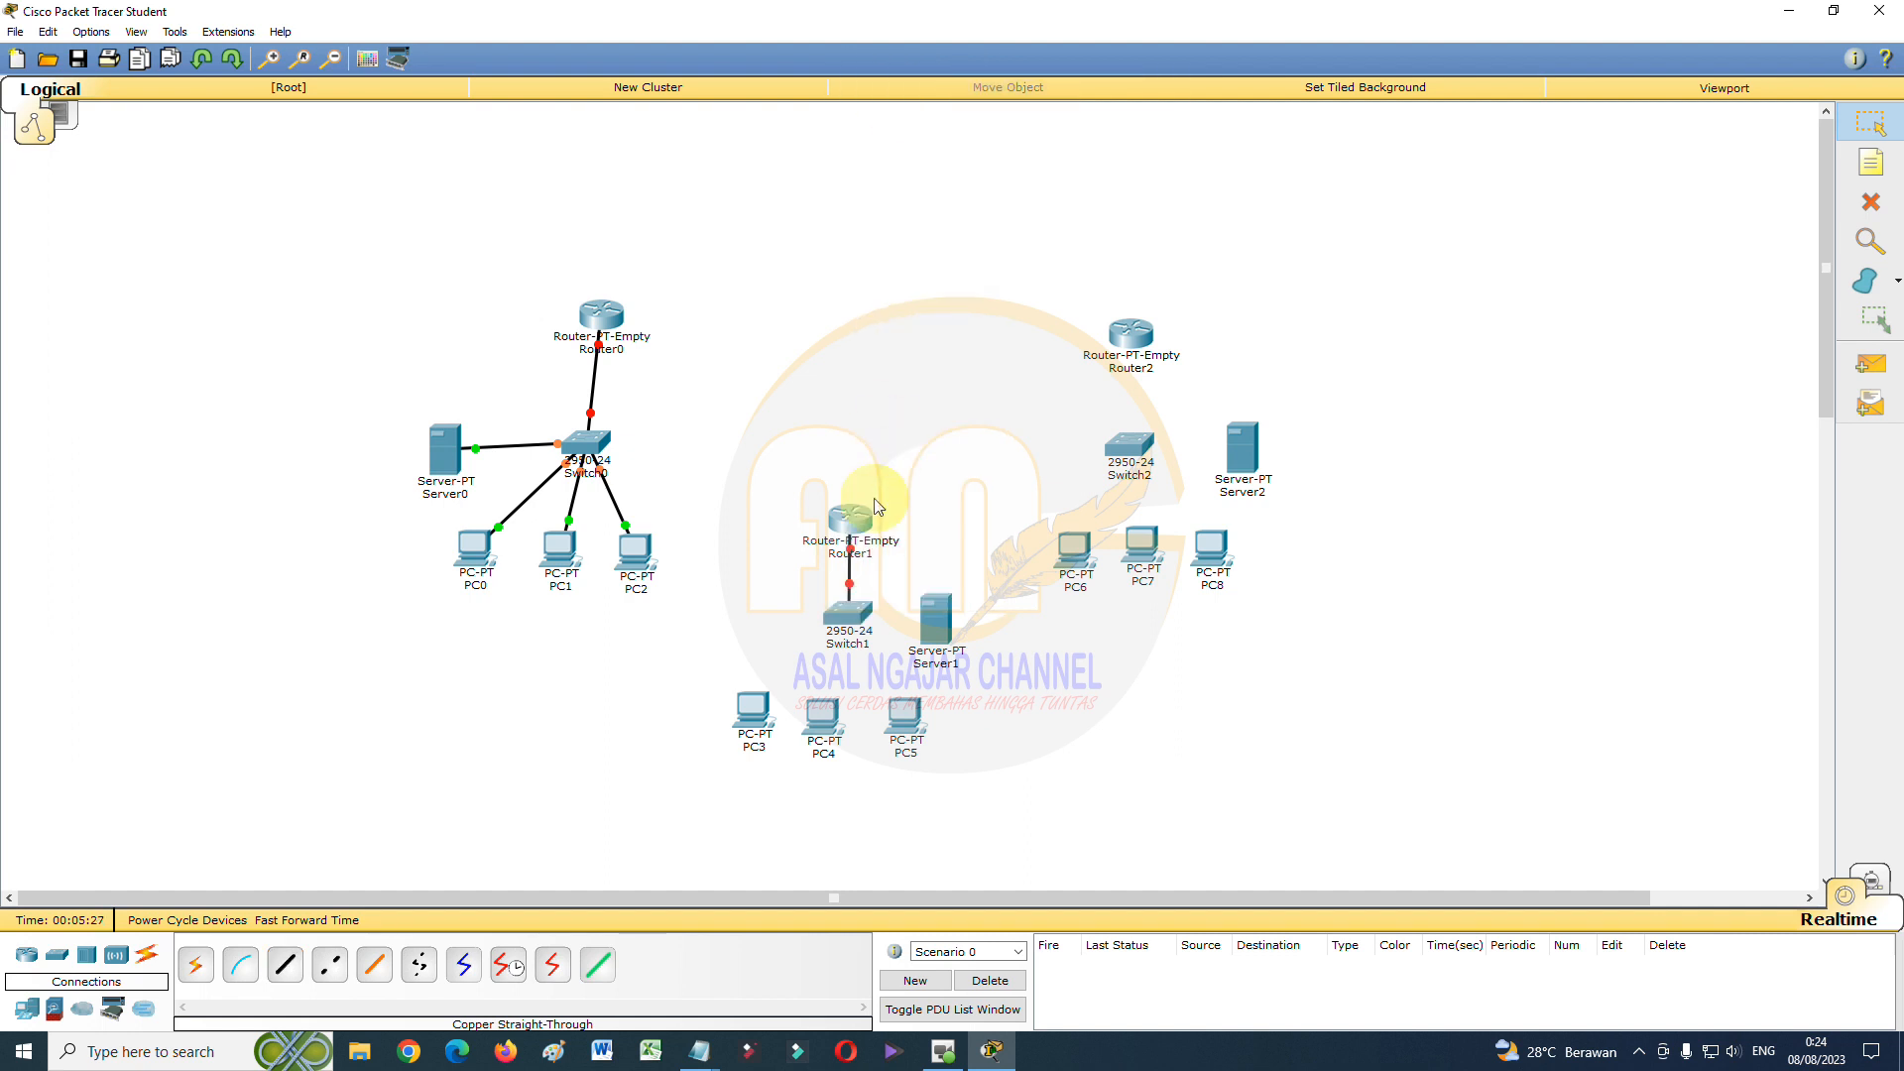
Connect Switch1 to Server1 with a copper straight-through cable
{"action": "left_click", "coordinate": [288, 967]}
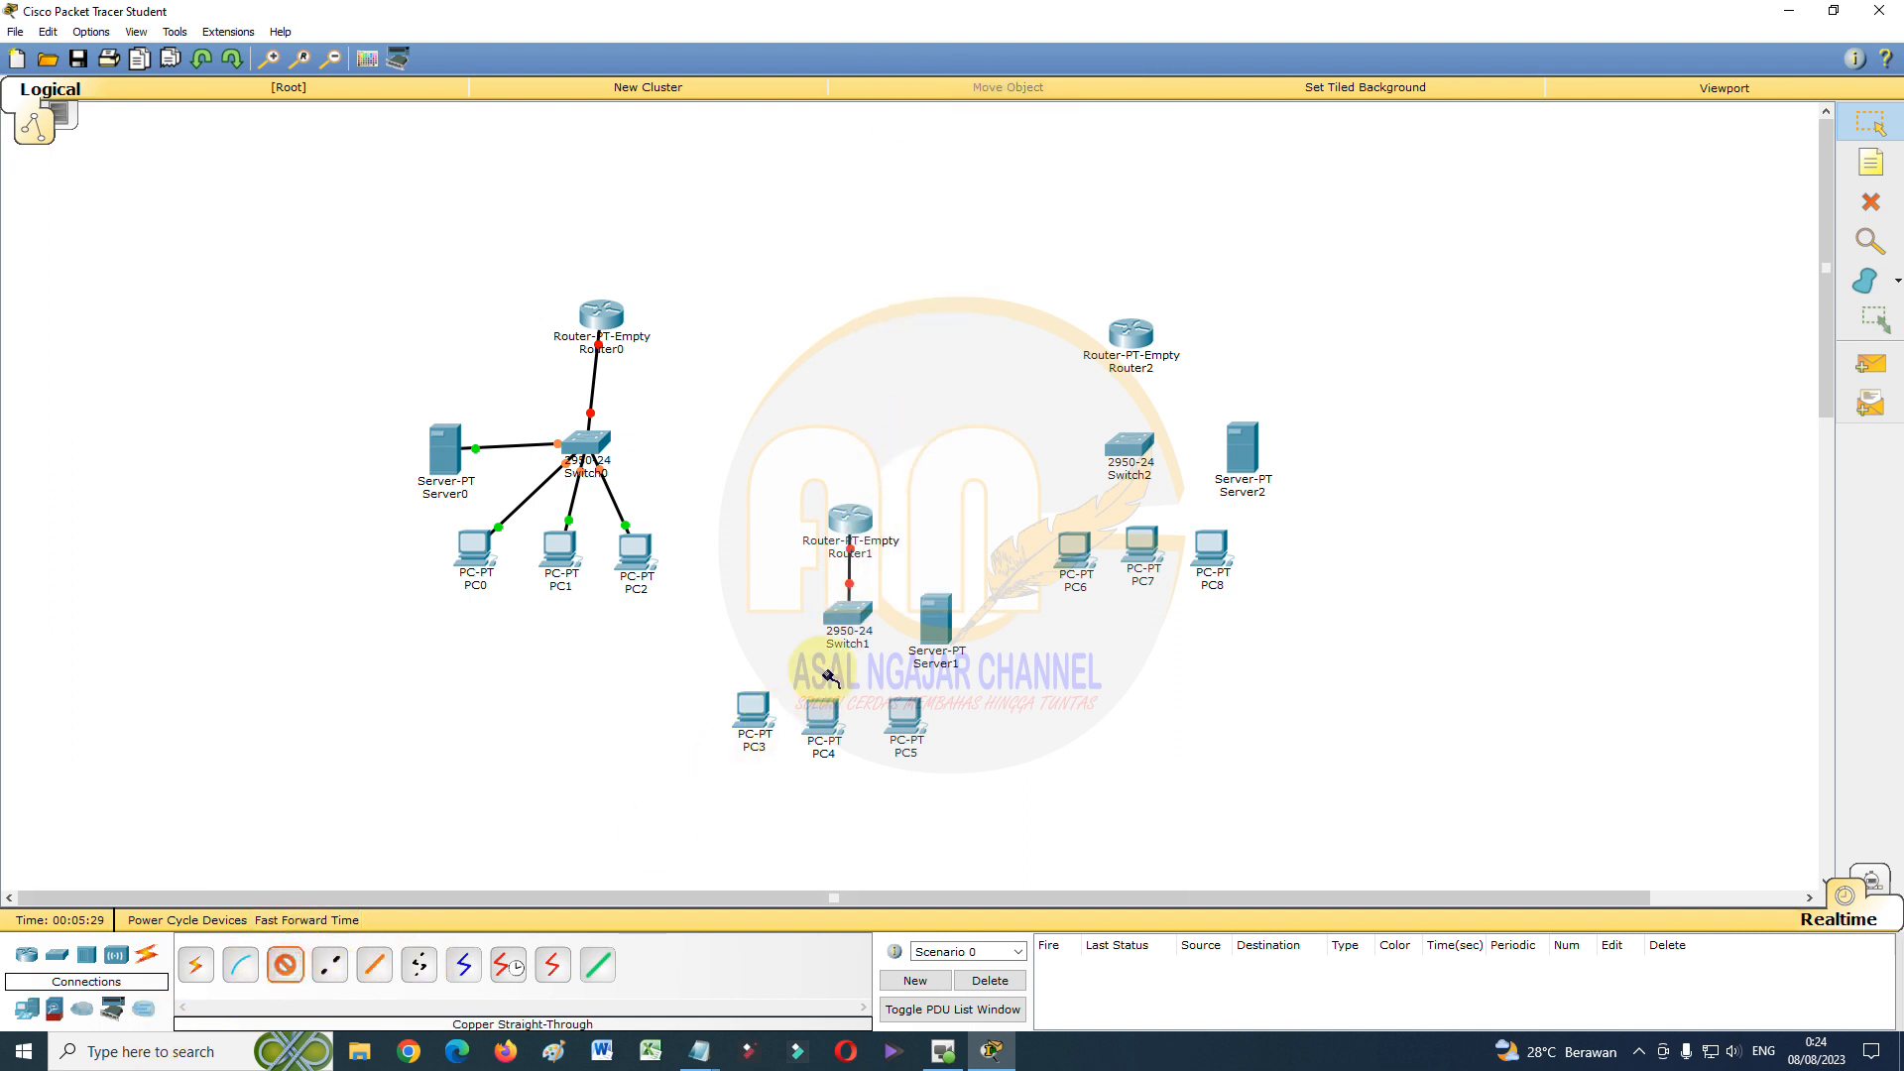
{"action": "left_click", "coordinate": [845, 615]}
{"action": "left_click", "coordinate": [894, 113]}
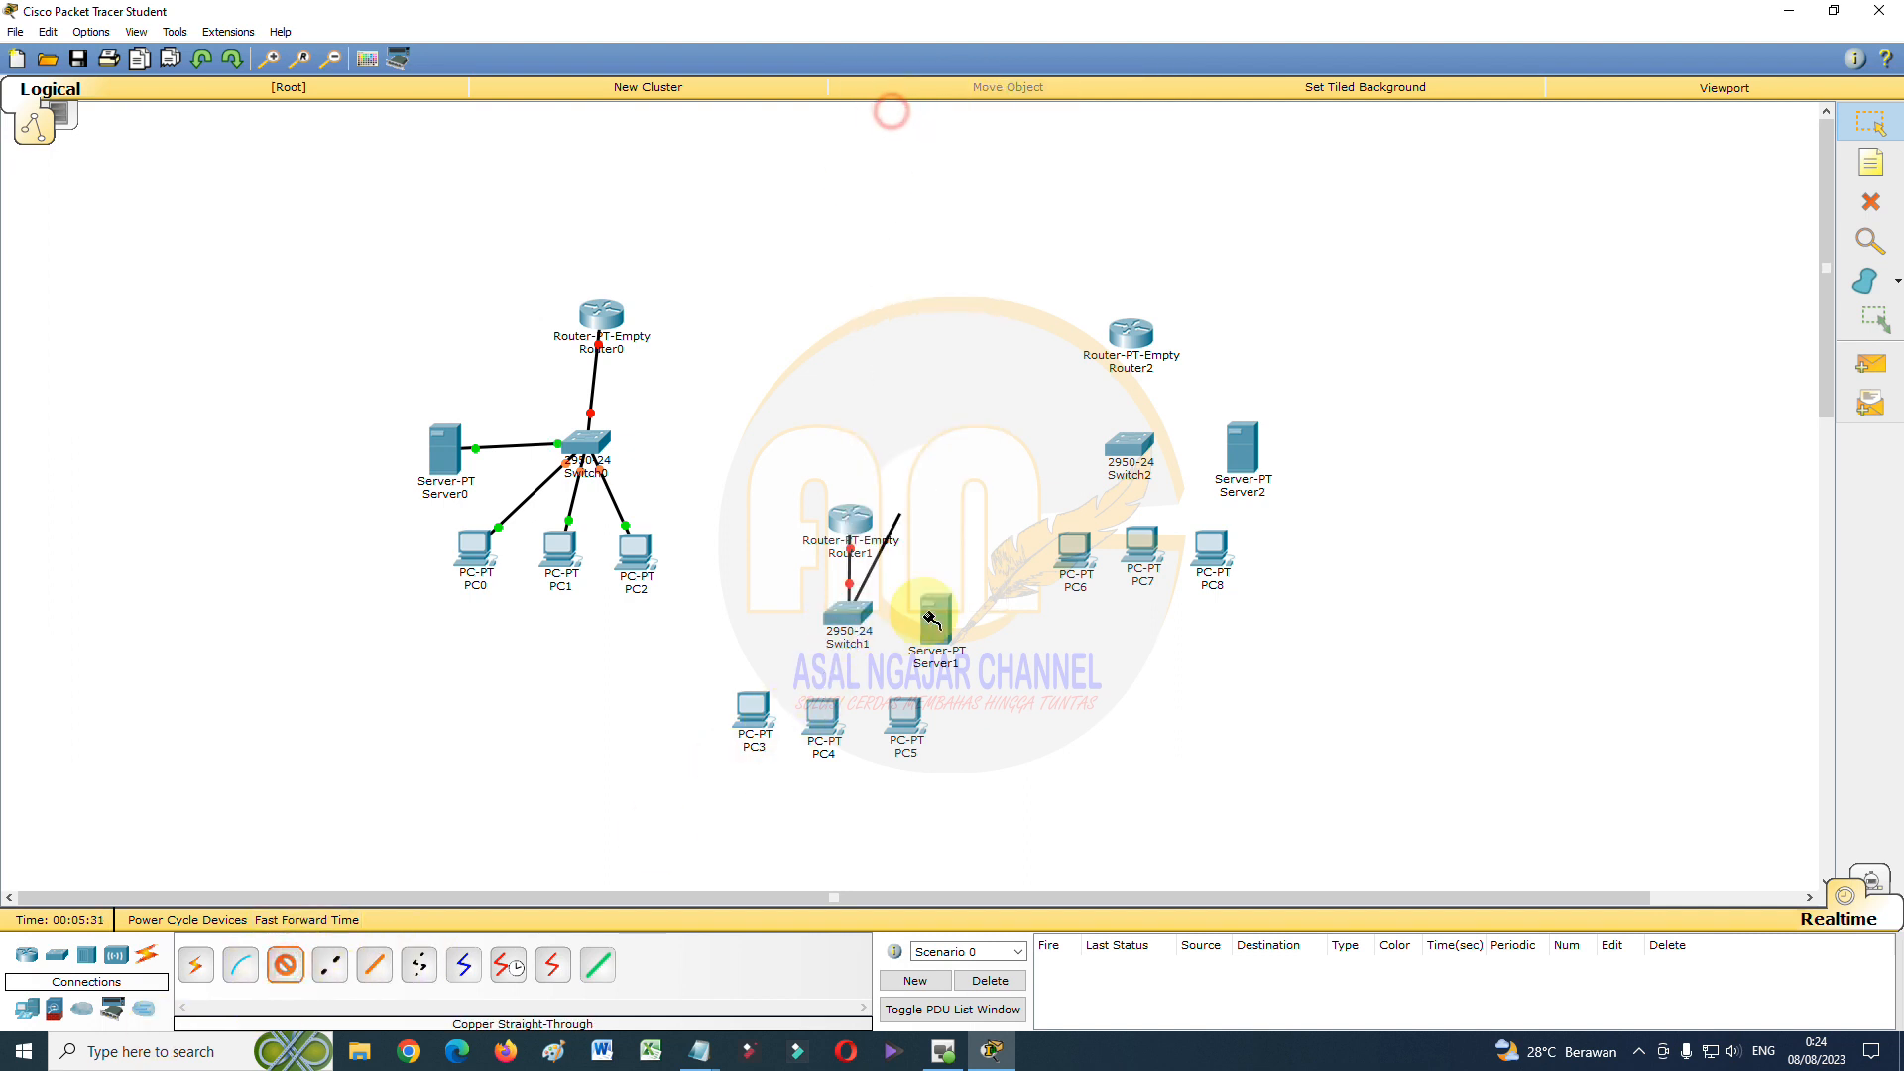
{"action": "left_click", "coordinate": [942, 629]}
{"action": "left_click", "coordinate": [947, 635]}
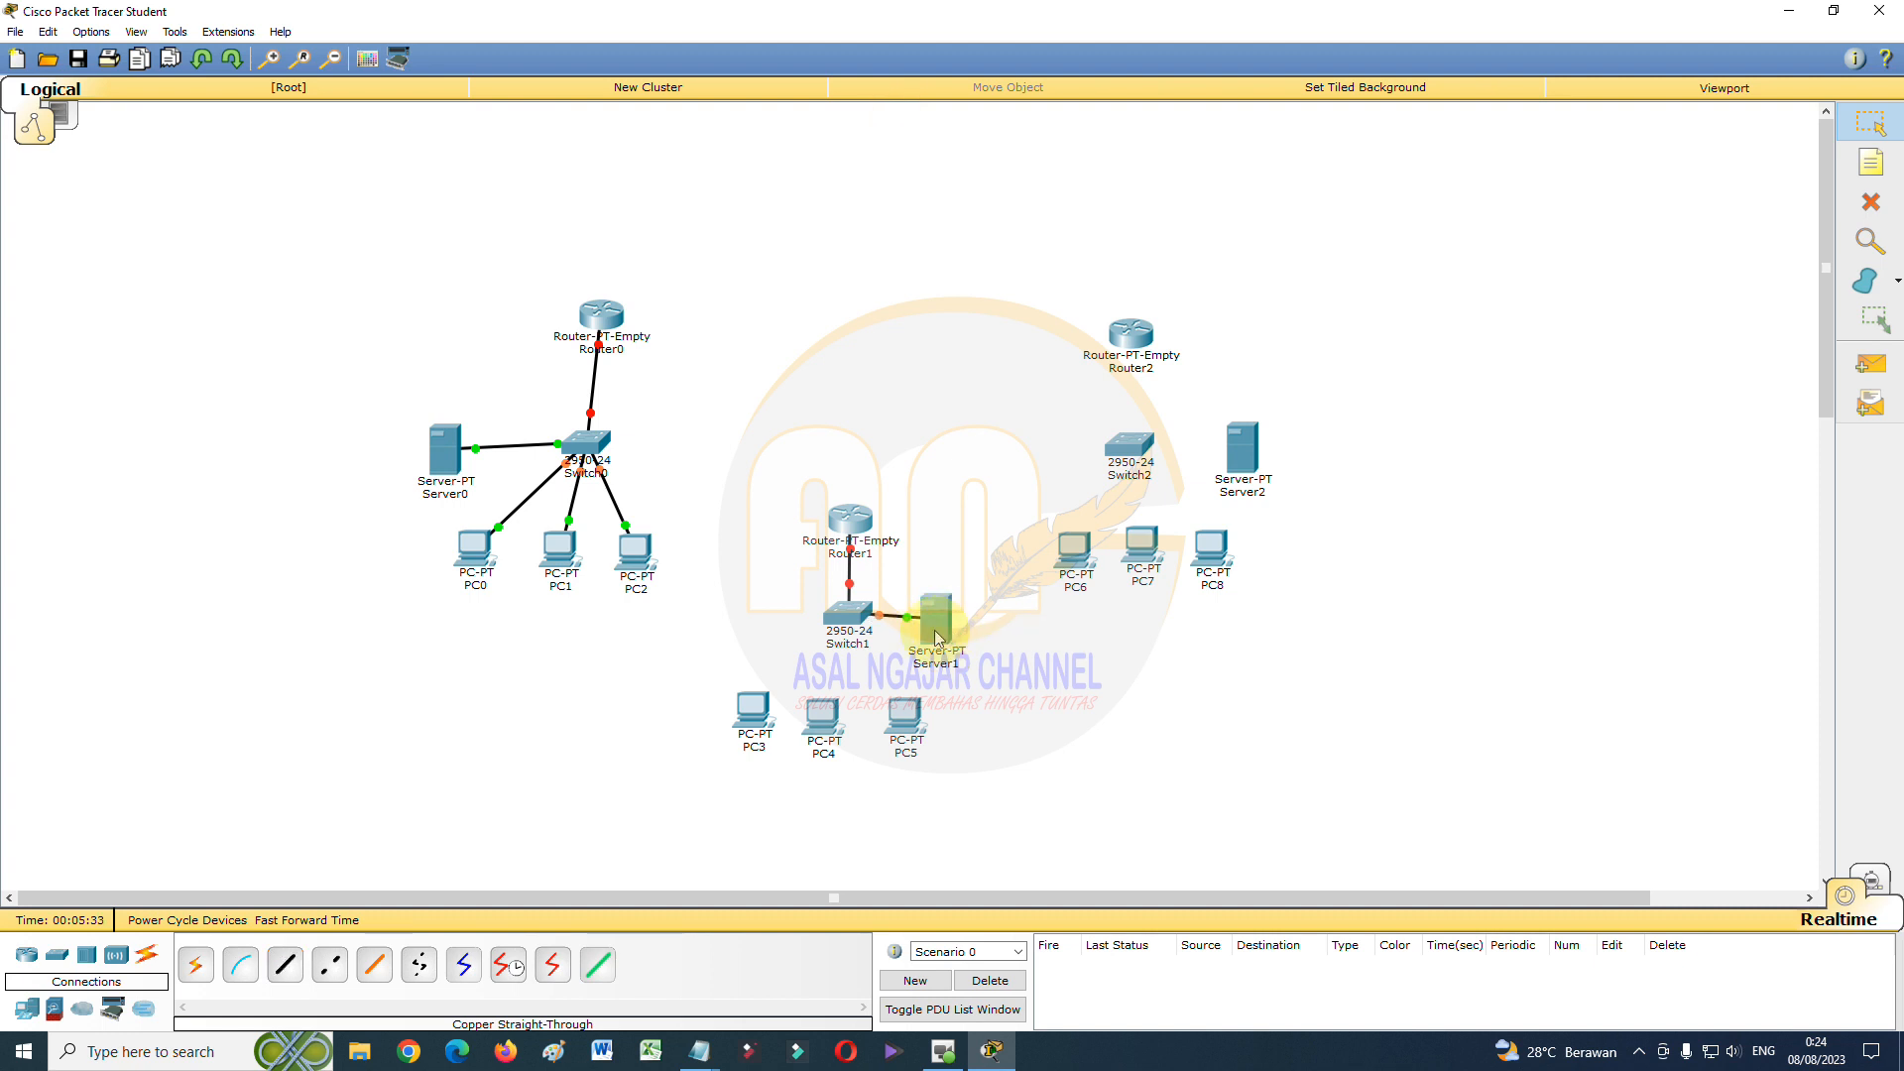
Connect Switch1's FastEthernet0/3 port to PC3's FastEthernet0 port with a copper straight-through cable
{"action": "left_click", "coordinate": [285, 964]}
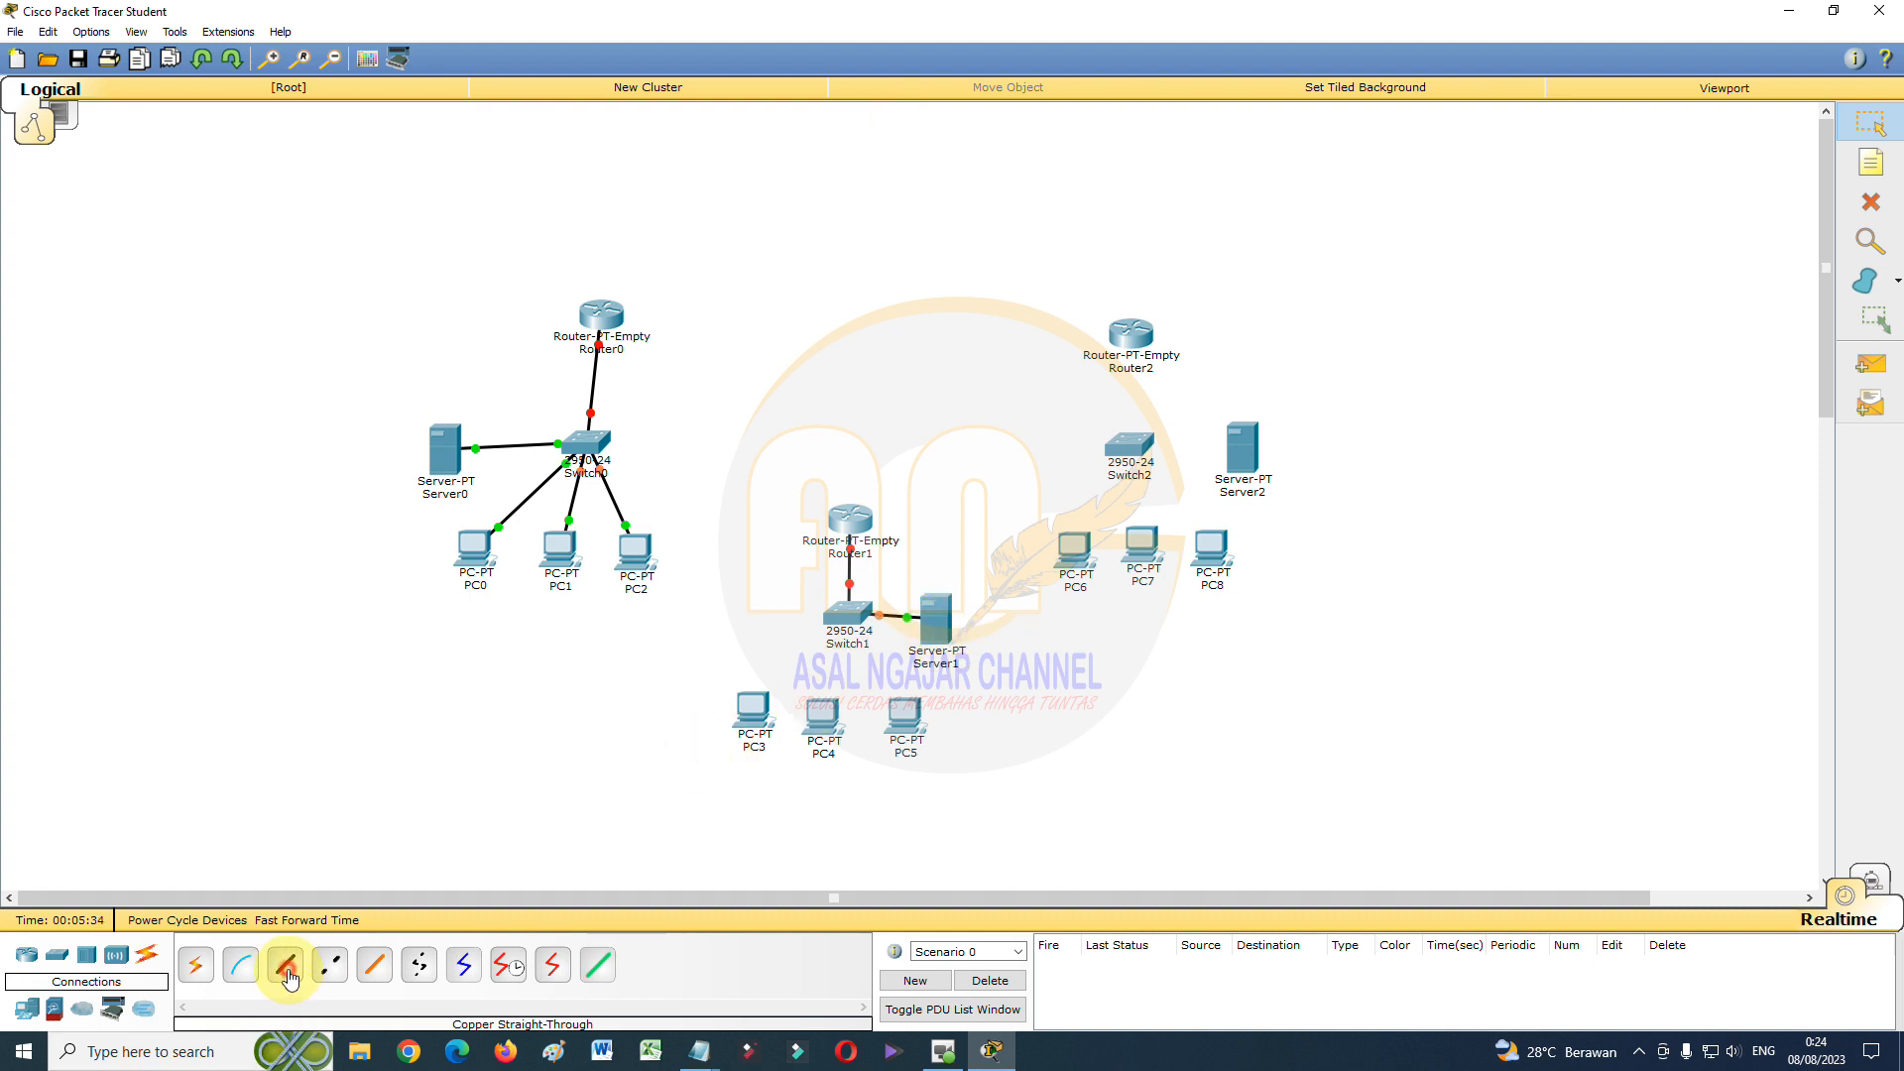
{"action": "left_click", "coordinate": [845, 623]}
{"action": "left_click", "coordinate": [913, 139]}
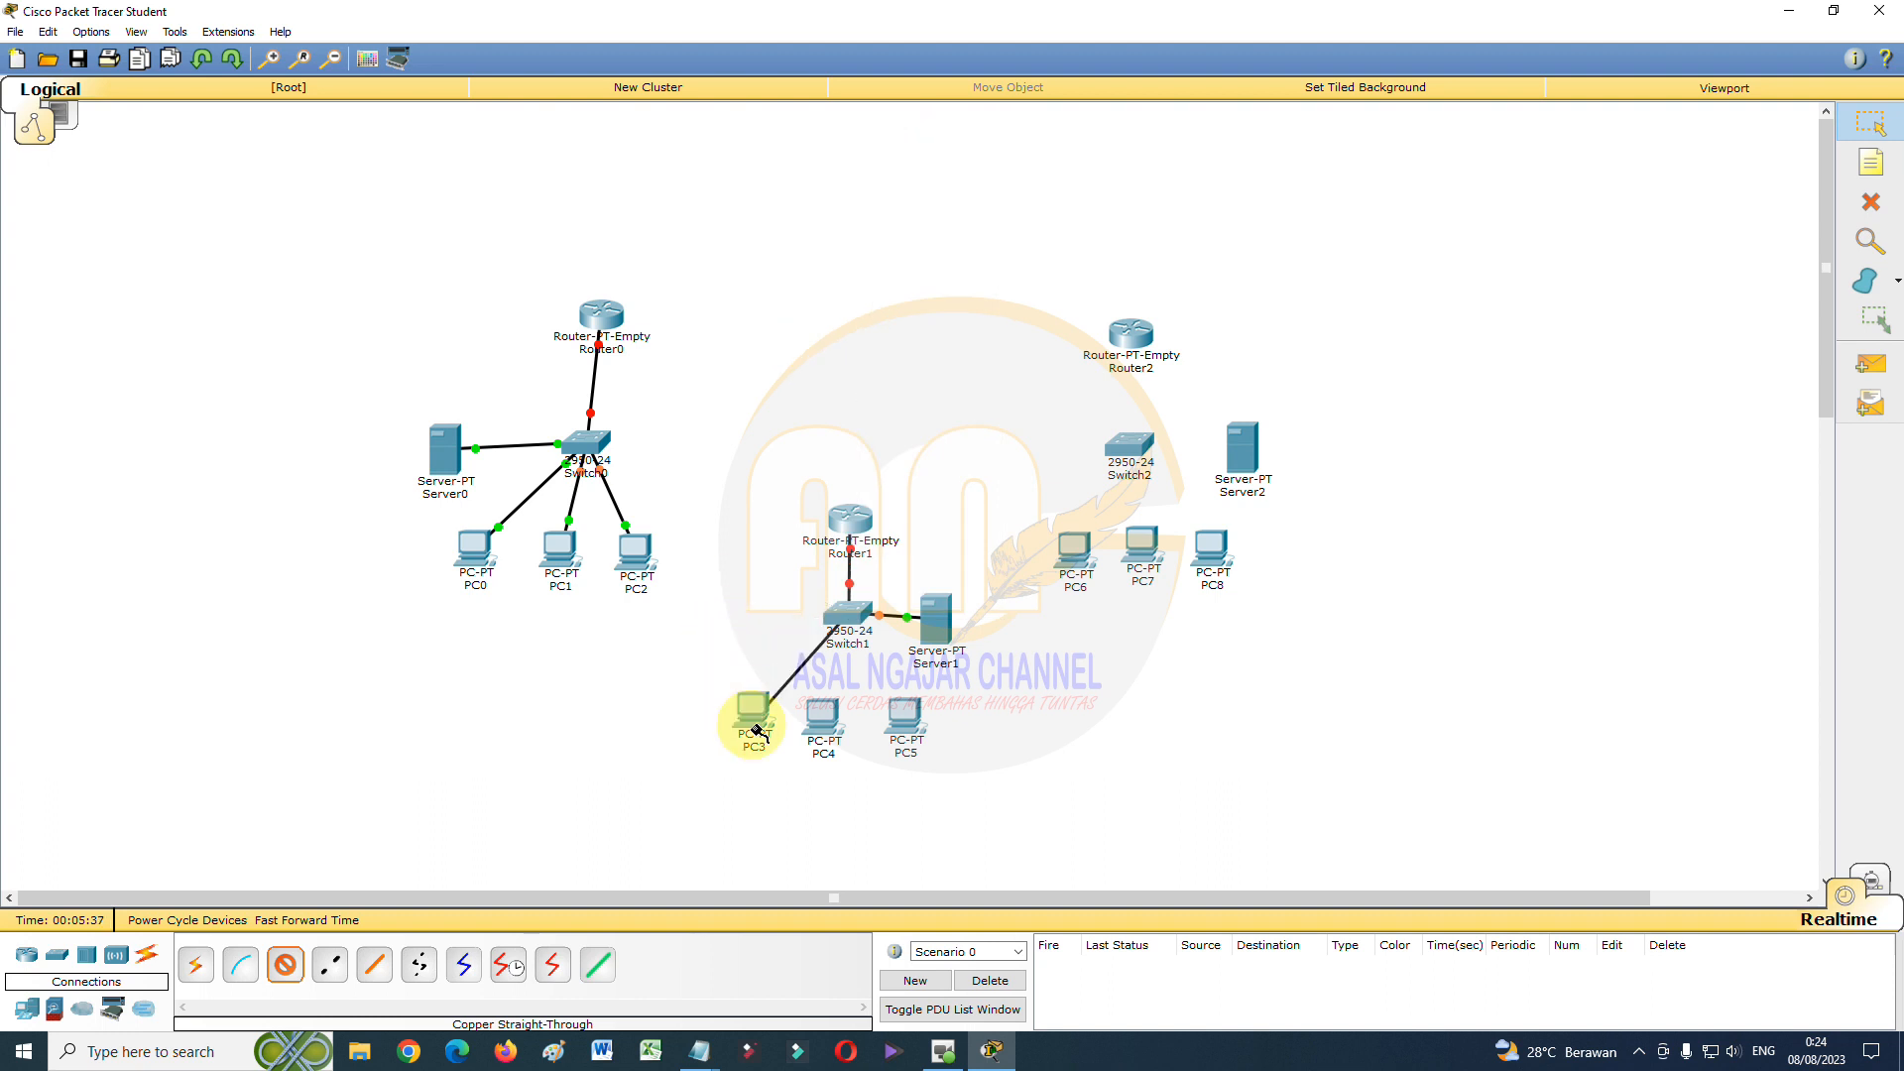
{"action": "left_click", "coordinate": [754, 728]}
{"action": "left_click", "coordinate": [762, 742]}
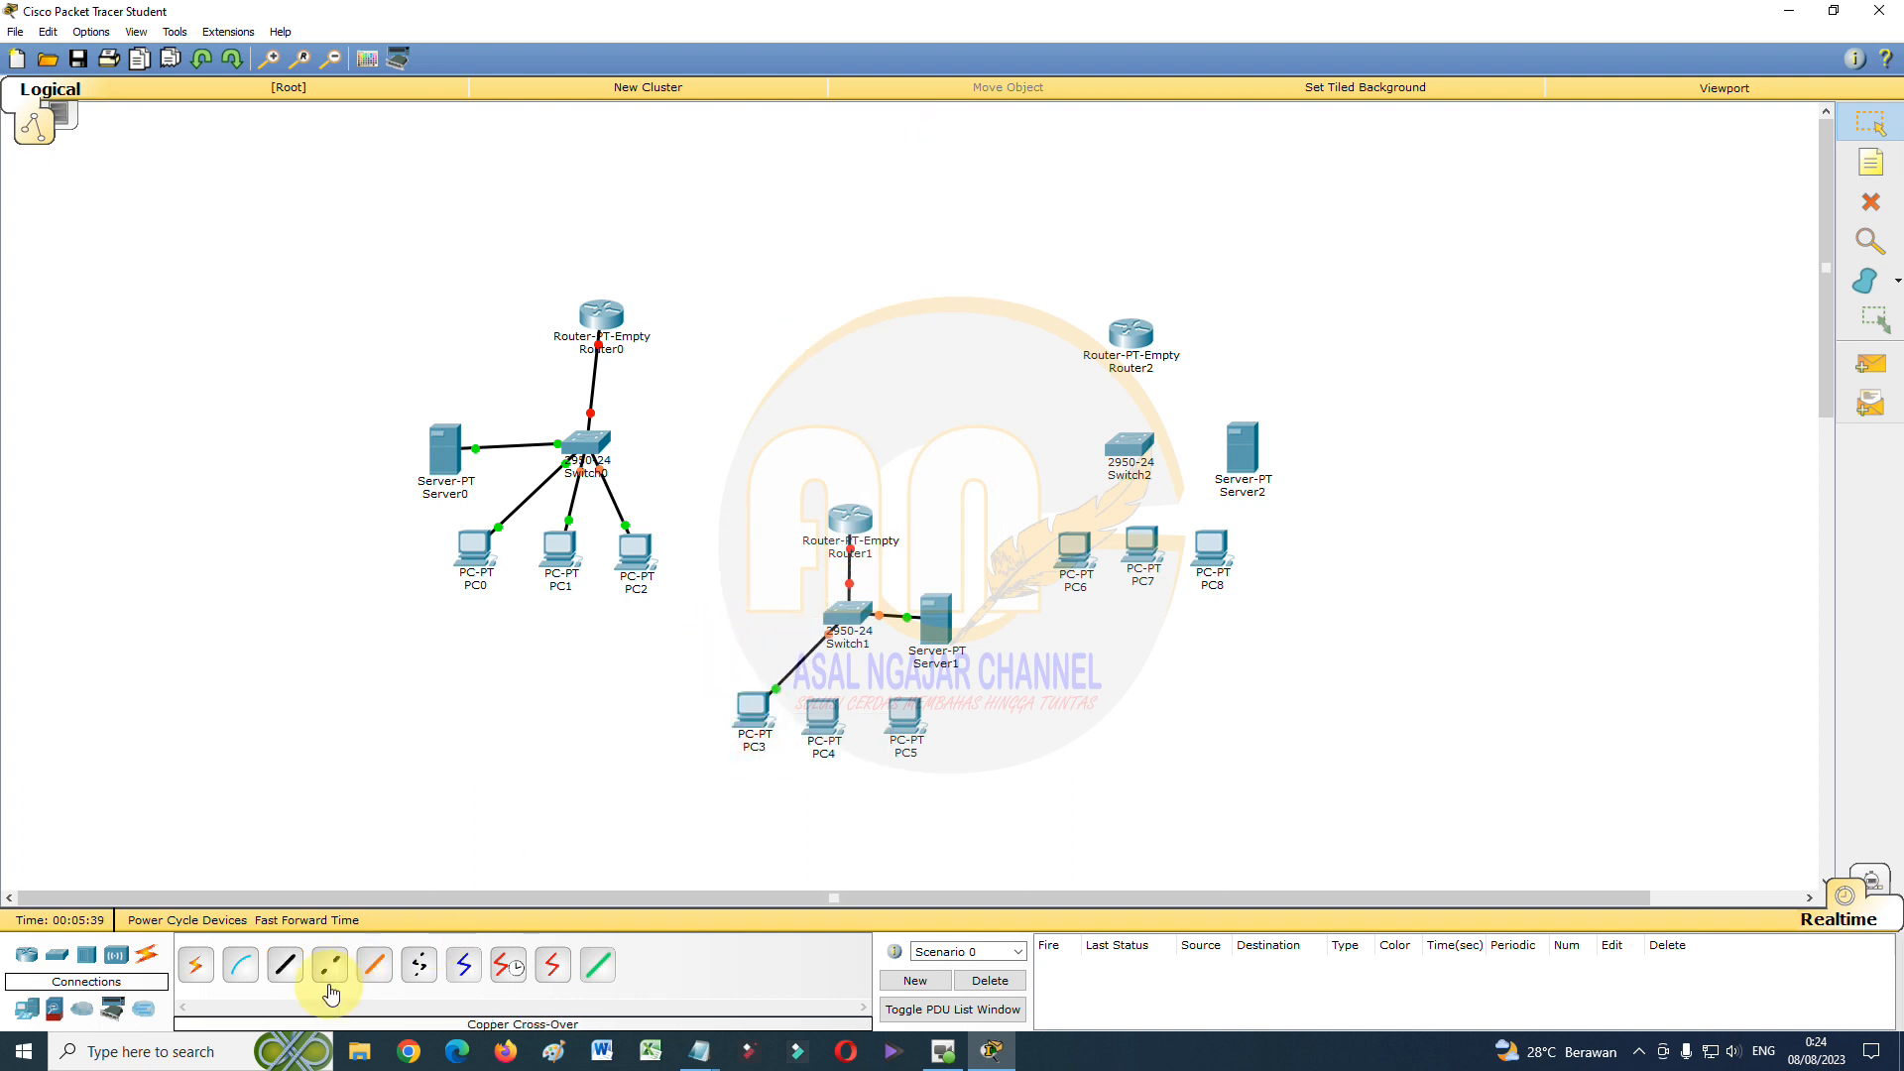
Connect Switch1's FastEthernet0/4 port to PC4's FastEthernet0 port with a copper straight-through cable
{"action": "left_click", "coordinate": [285, 964]}
{"action": "left_click", "coordinate": [849, 613]}
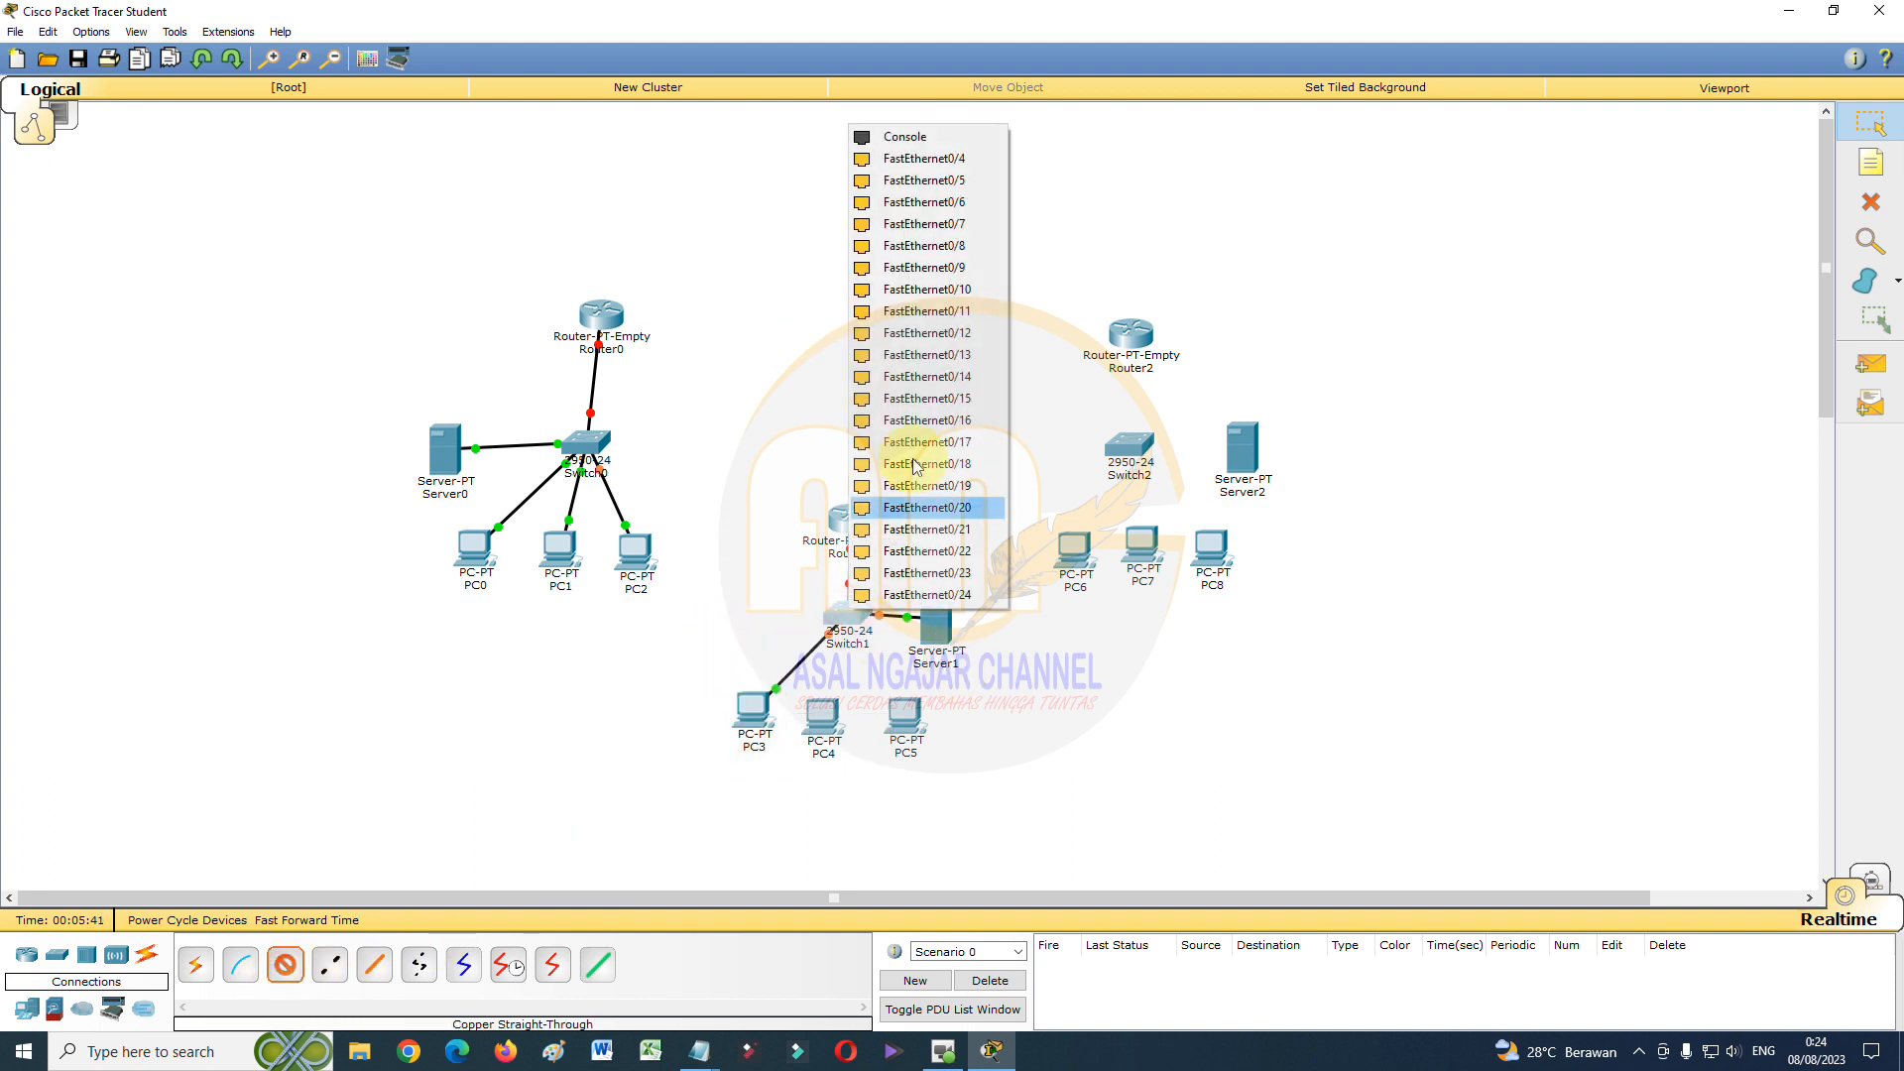
{"action": "left_click", "coordinate": [937, 159]}
{"action": "left_click", "coordinate": [821, 724]}
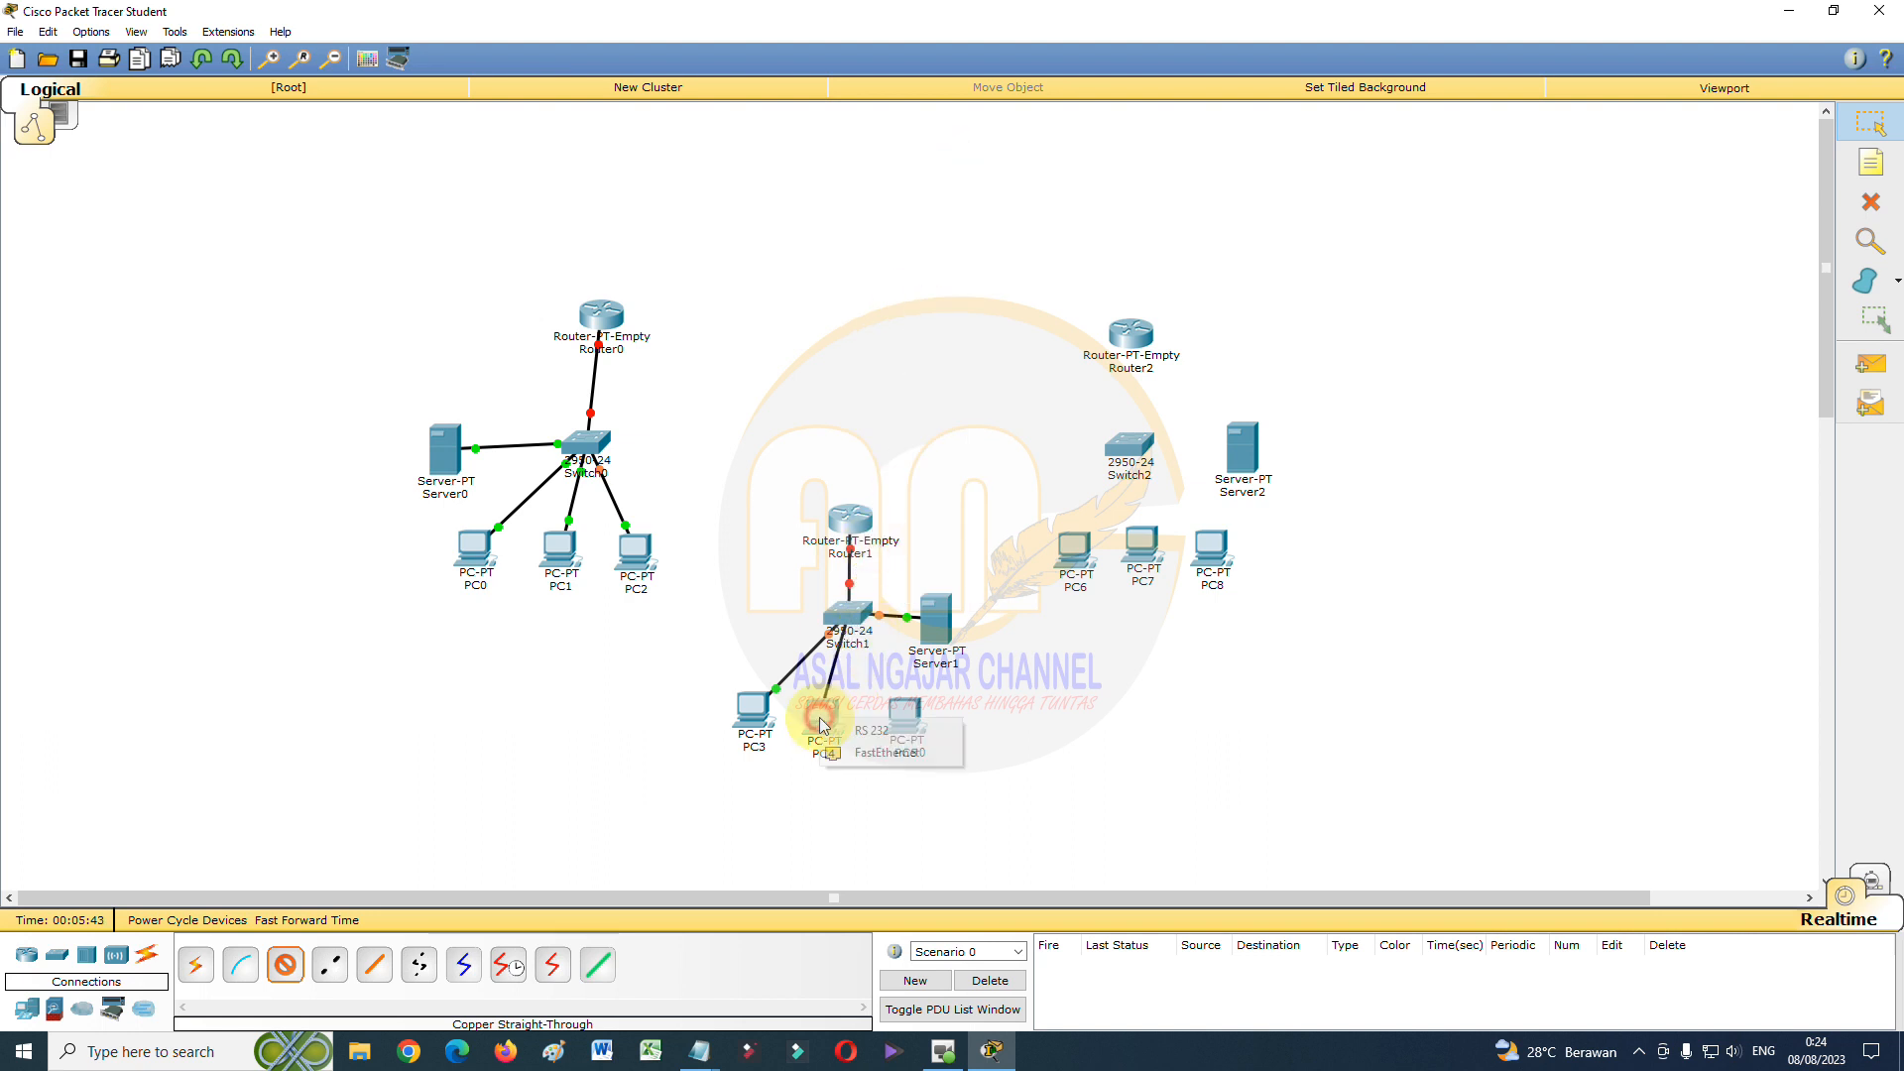
{"action": "left_click", "coordinate": [878, 752]}
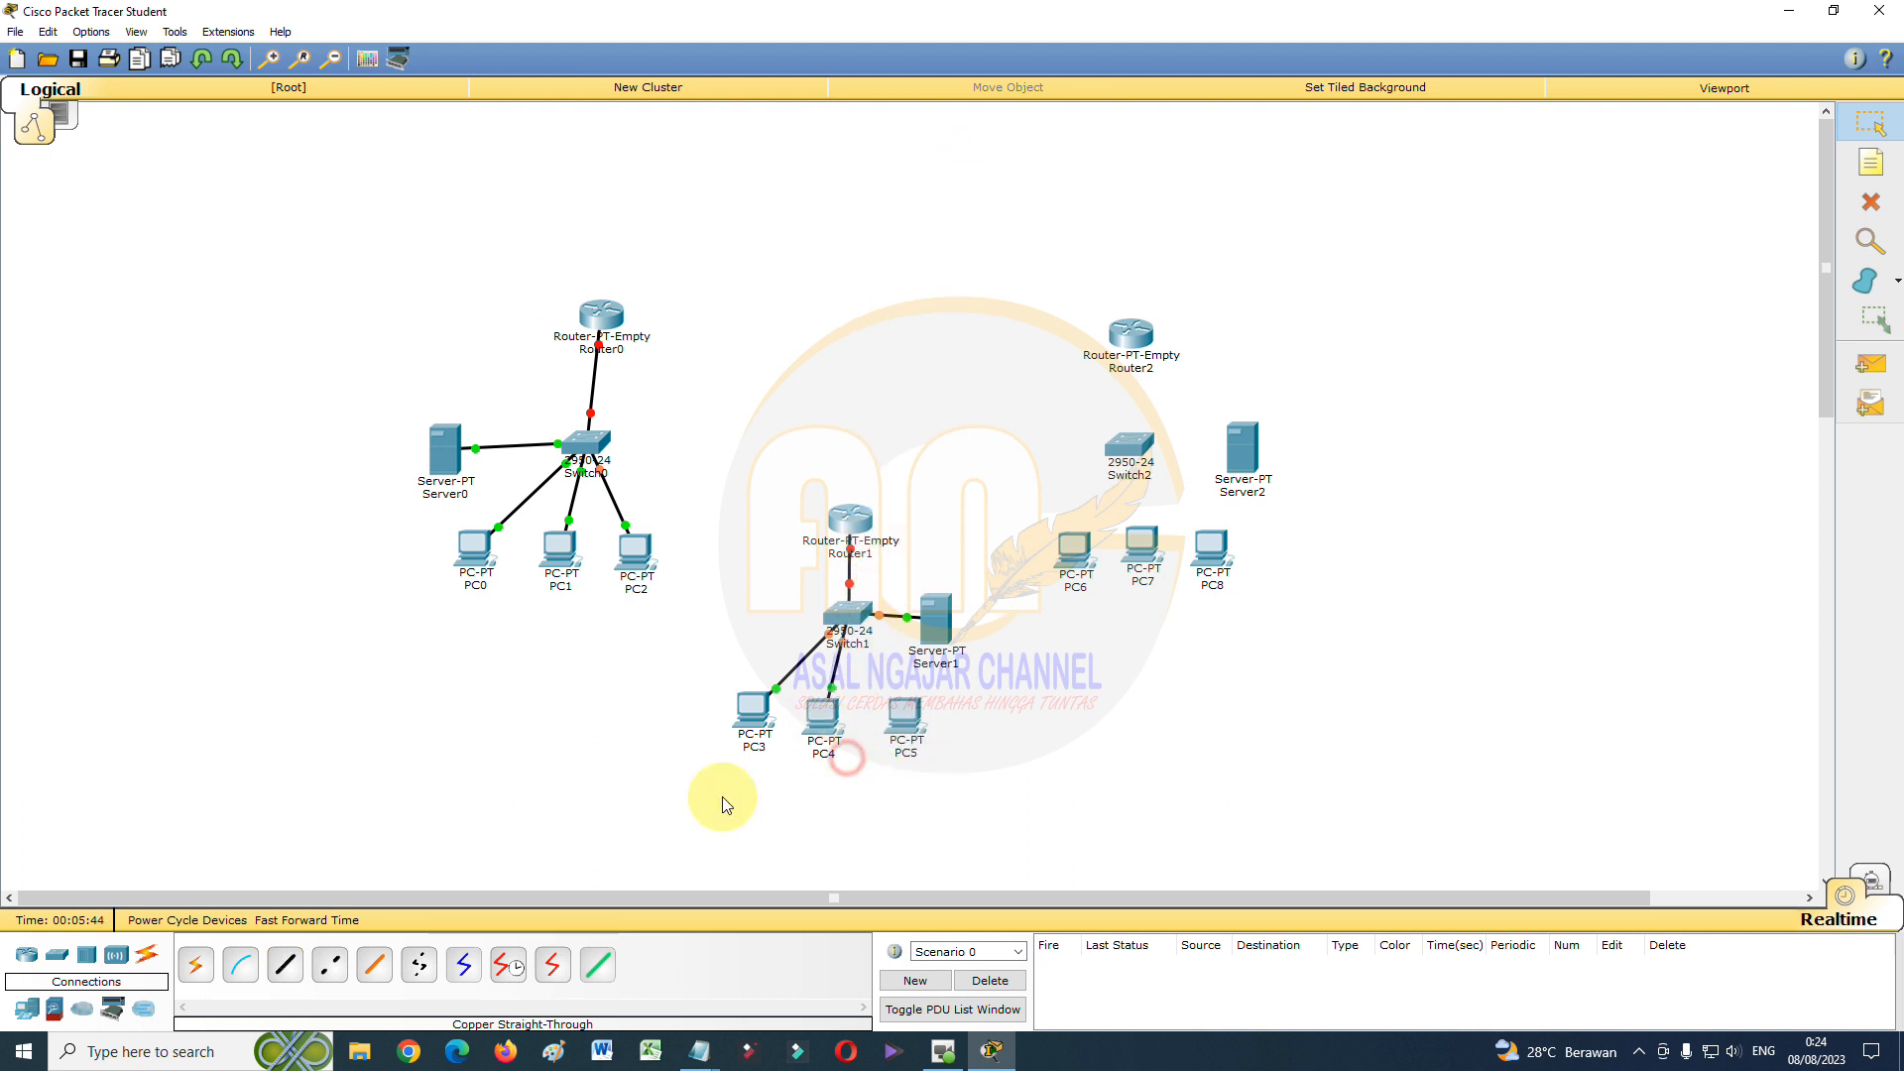
Connect Switch1's FastEthernet0/5 port to PC5's FastEthernet0 port with a copper straight-through cable
{"action": "left_click", "coordinate": [292, 970]}
{"action": "left_click", "coordinate": [847, 615]}
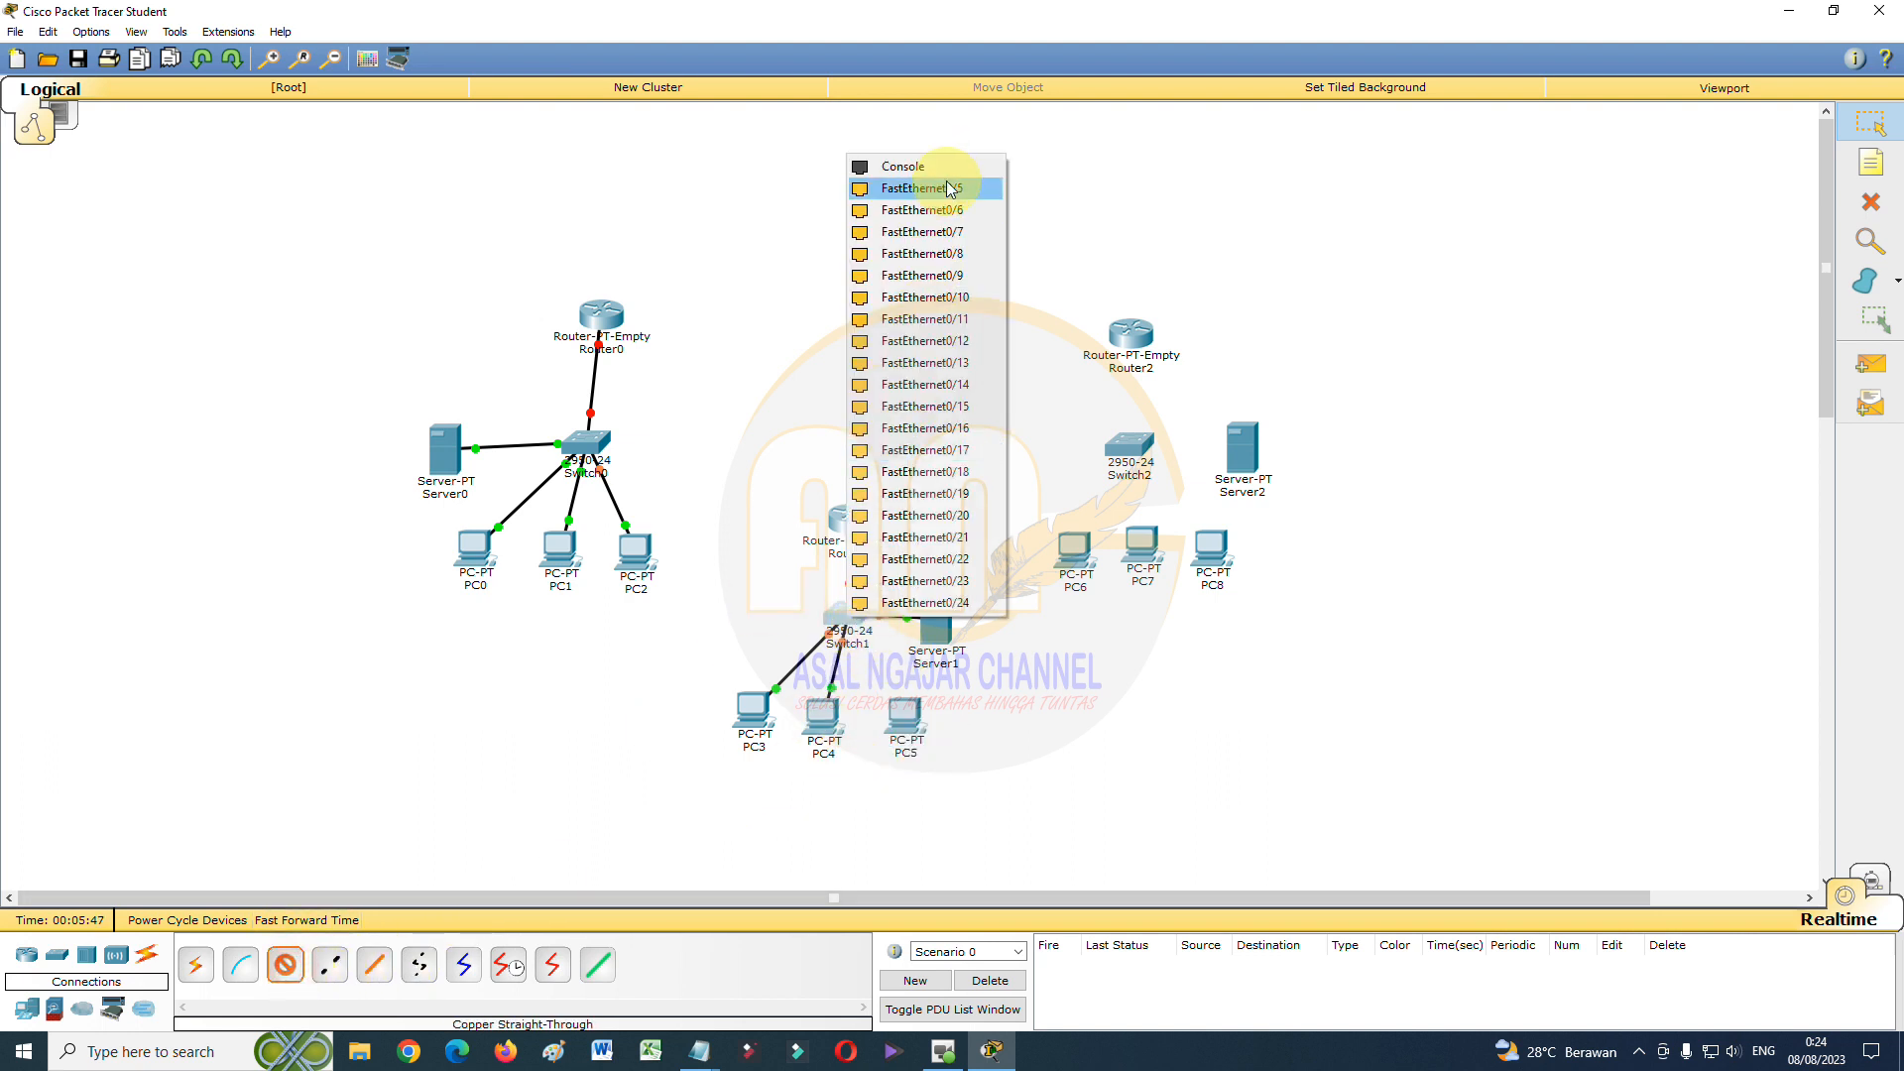
{"action": "left_click", "coordinate": [950, 188]}
{"action": "left_click", "coordinate": [902, 716]}
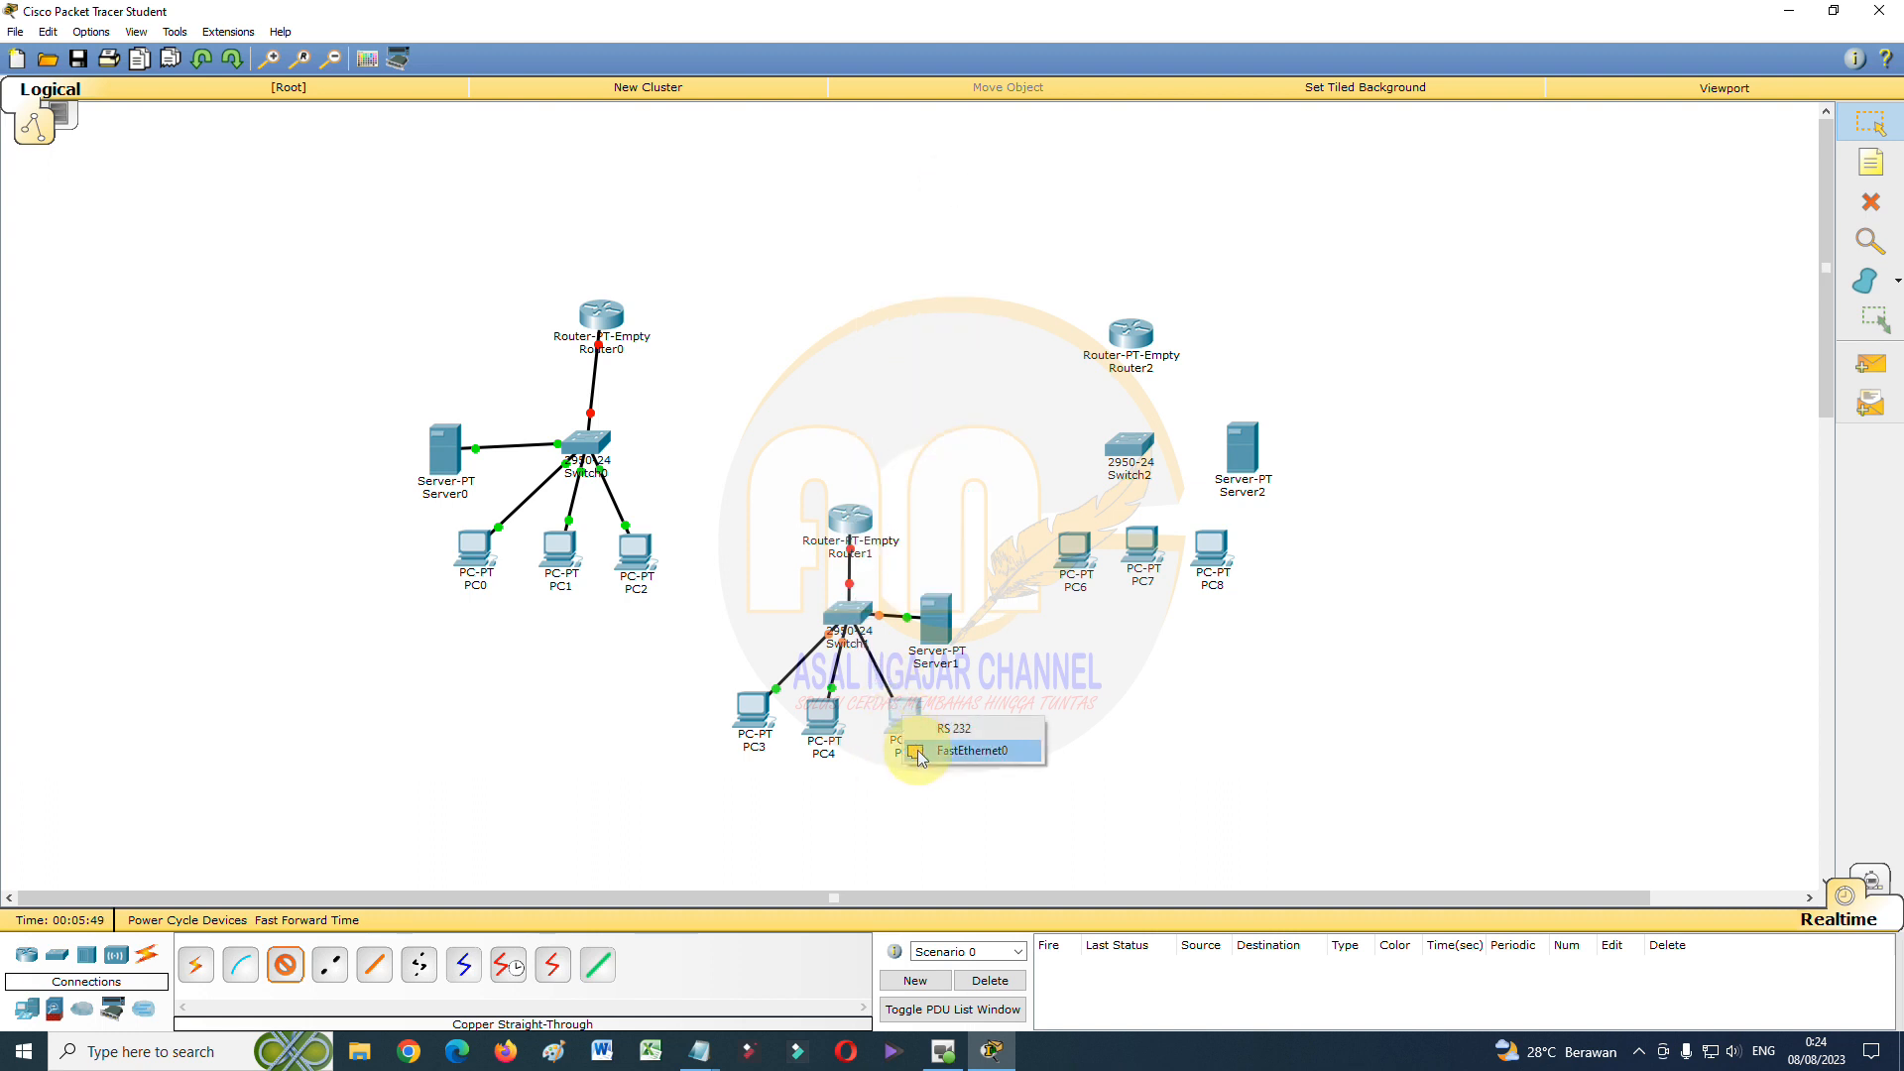
{"action": "left_click", "coordinate": [919, 750]}
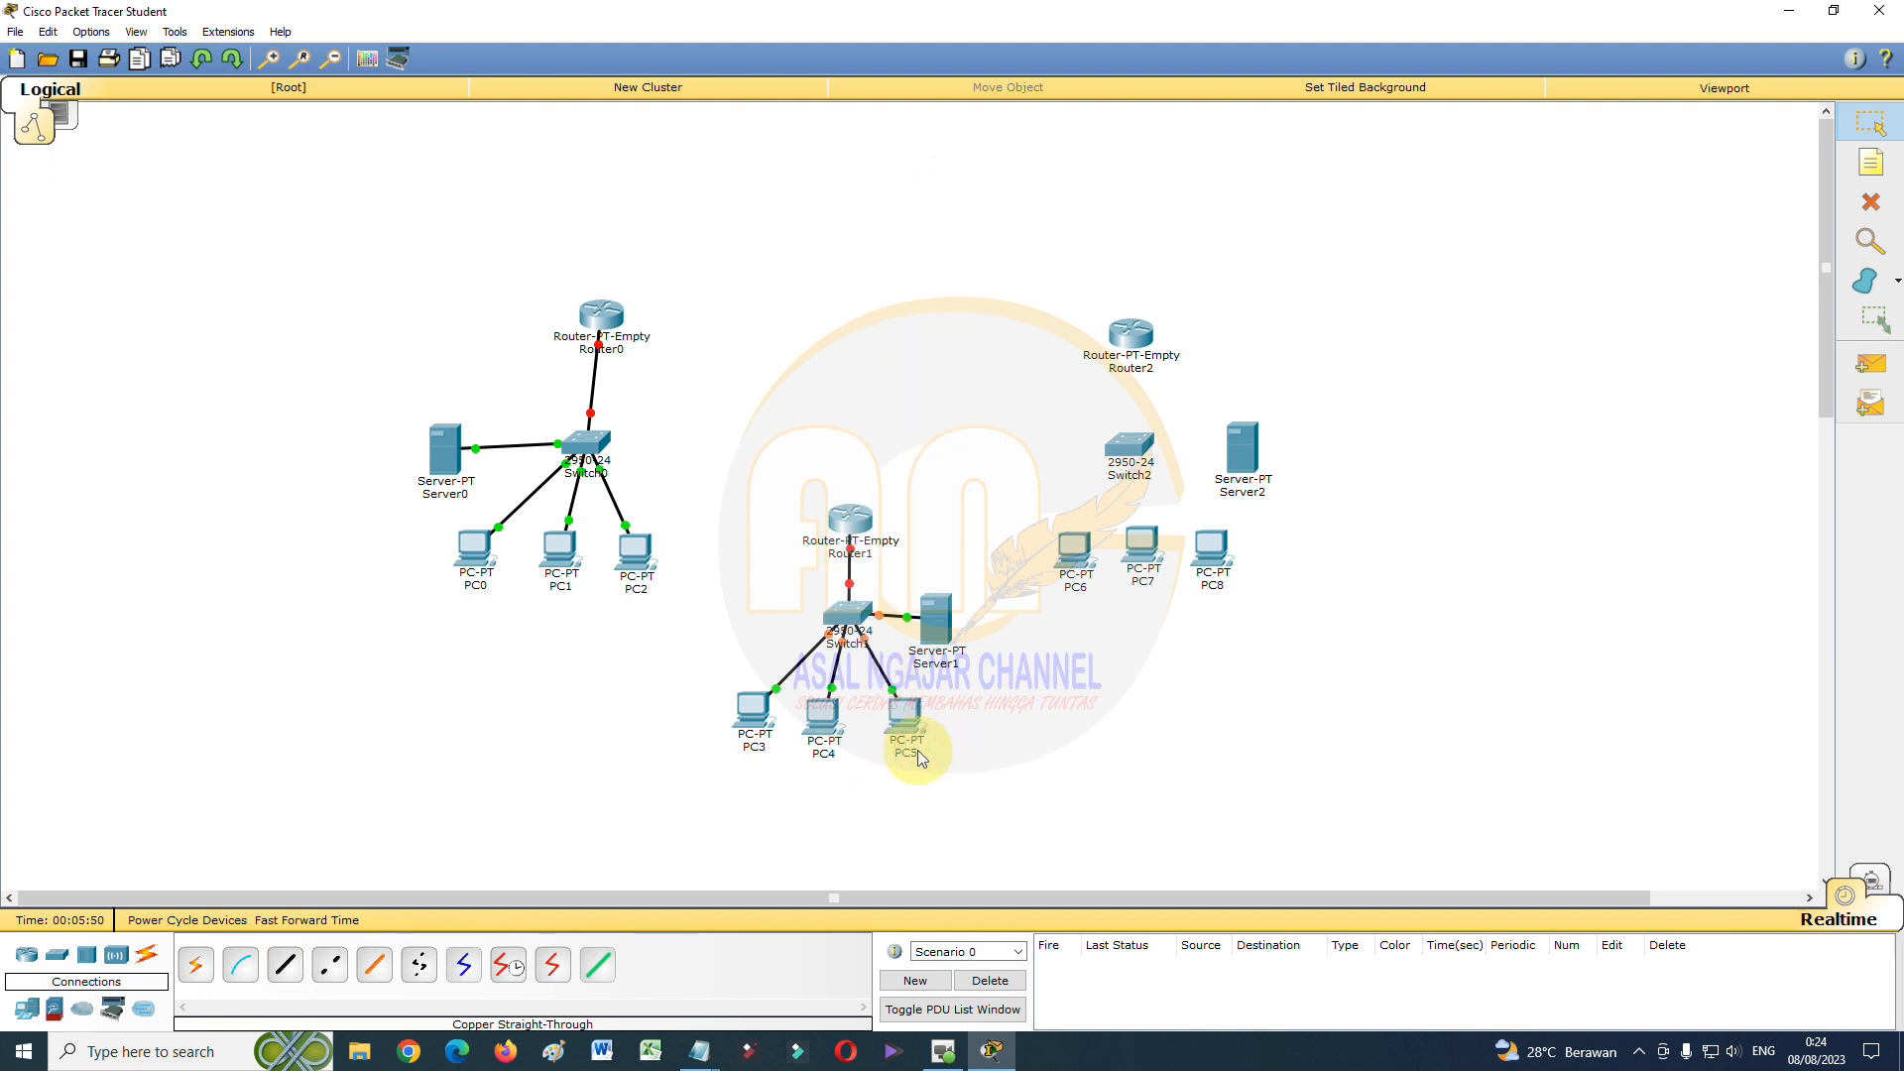
Connect Router2's FastEthernet0/0 port to Switch2's FastEthernet0/1 port with a copper straight-through cable
{"action": "left_click", "coordinate": [285, 964]}
{"action": "left_click", "coordinate": [1138, 331]}
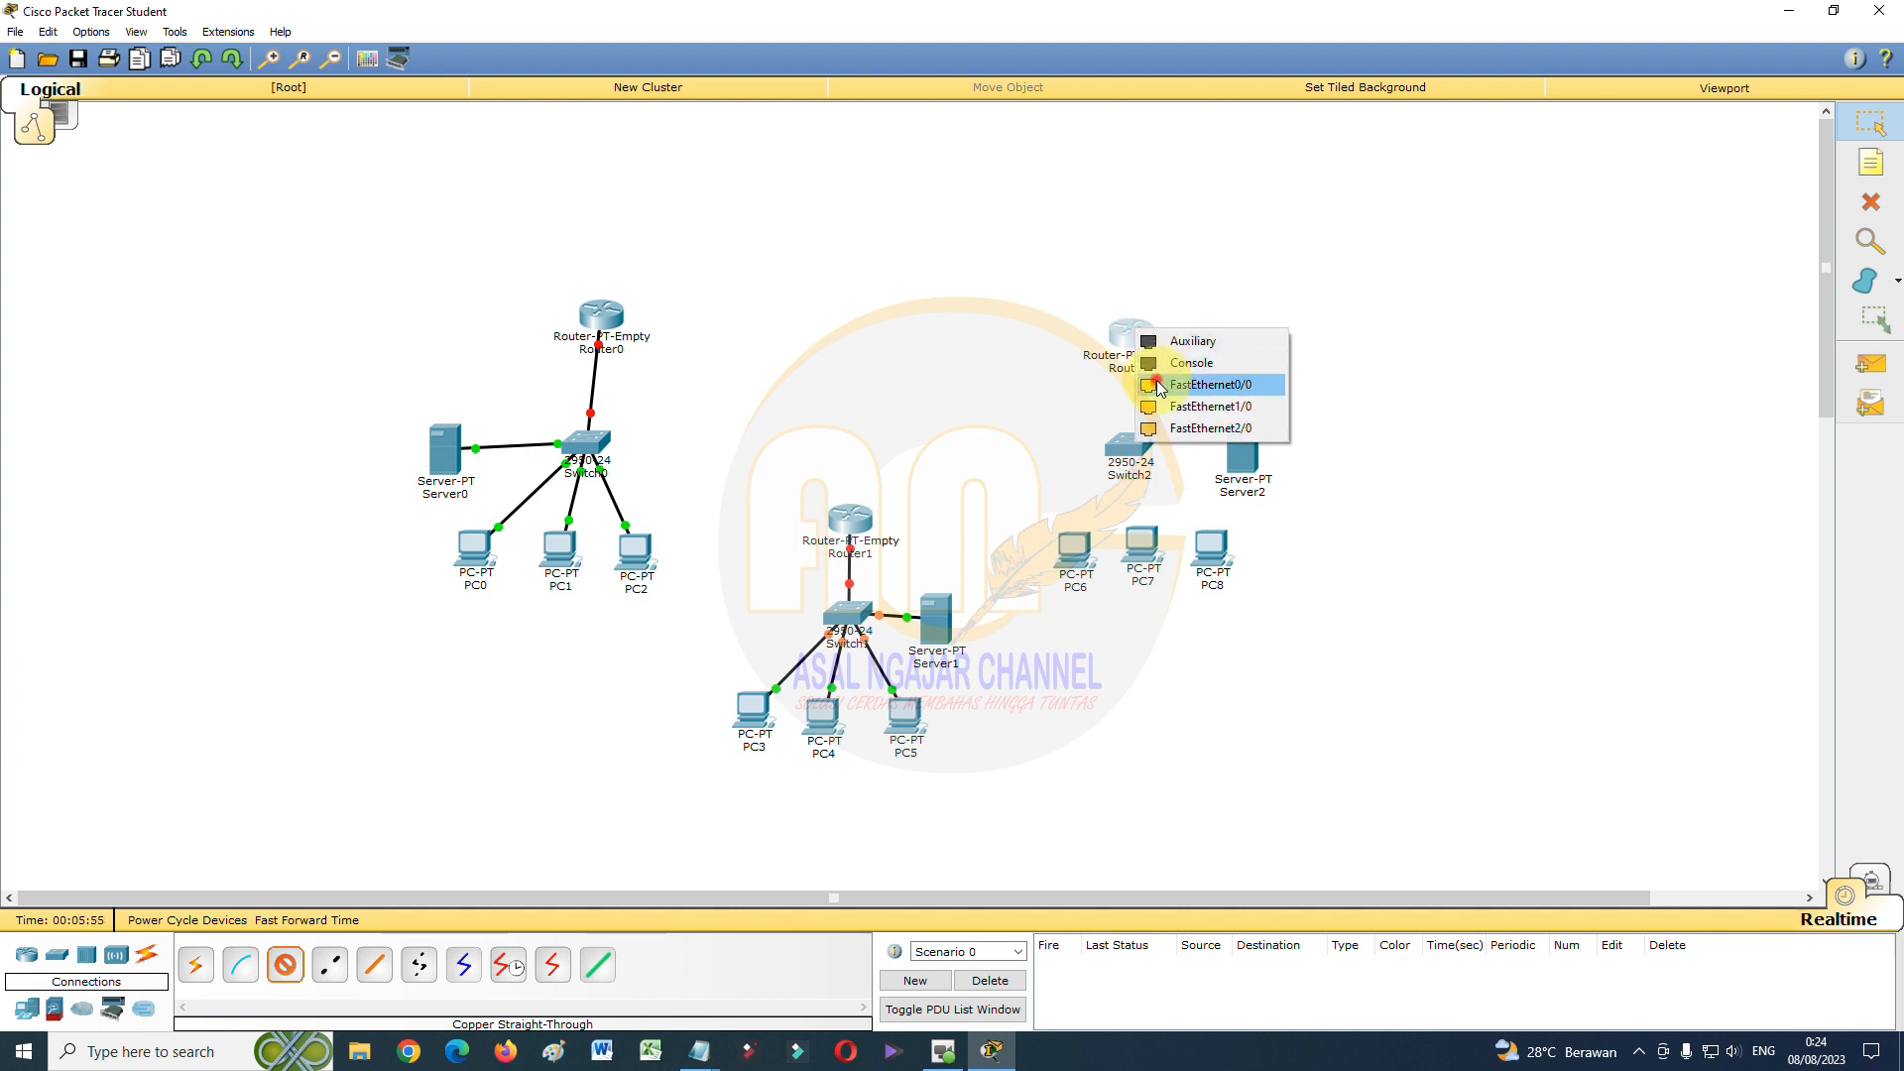
{"action": "left_click", "coordinate": [1159, 386]}
{"action": "left_click", "coordinate": [1137, 454]}
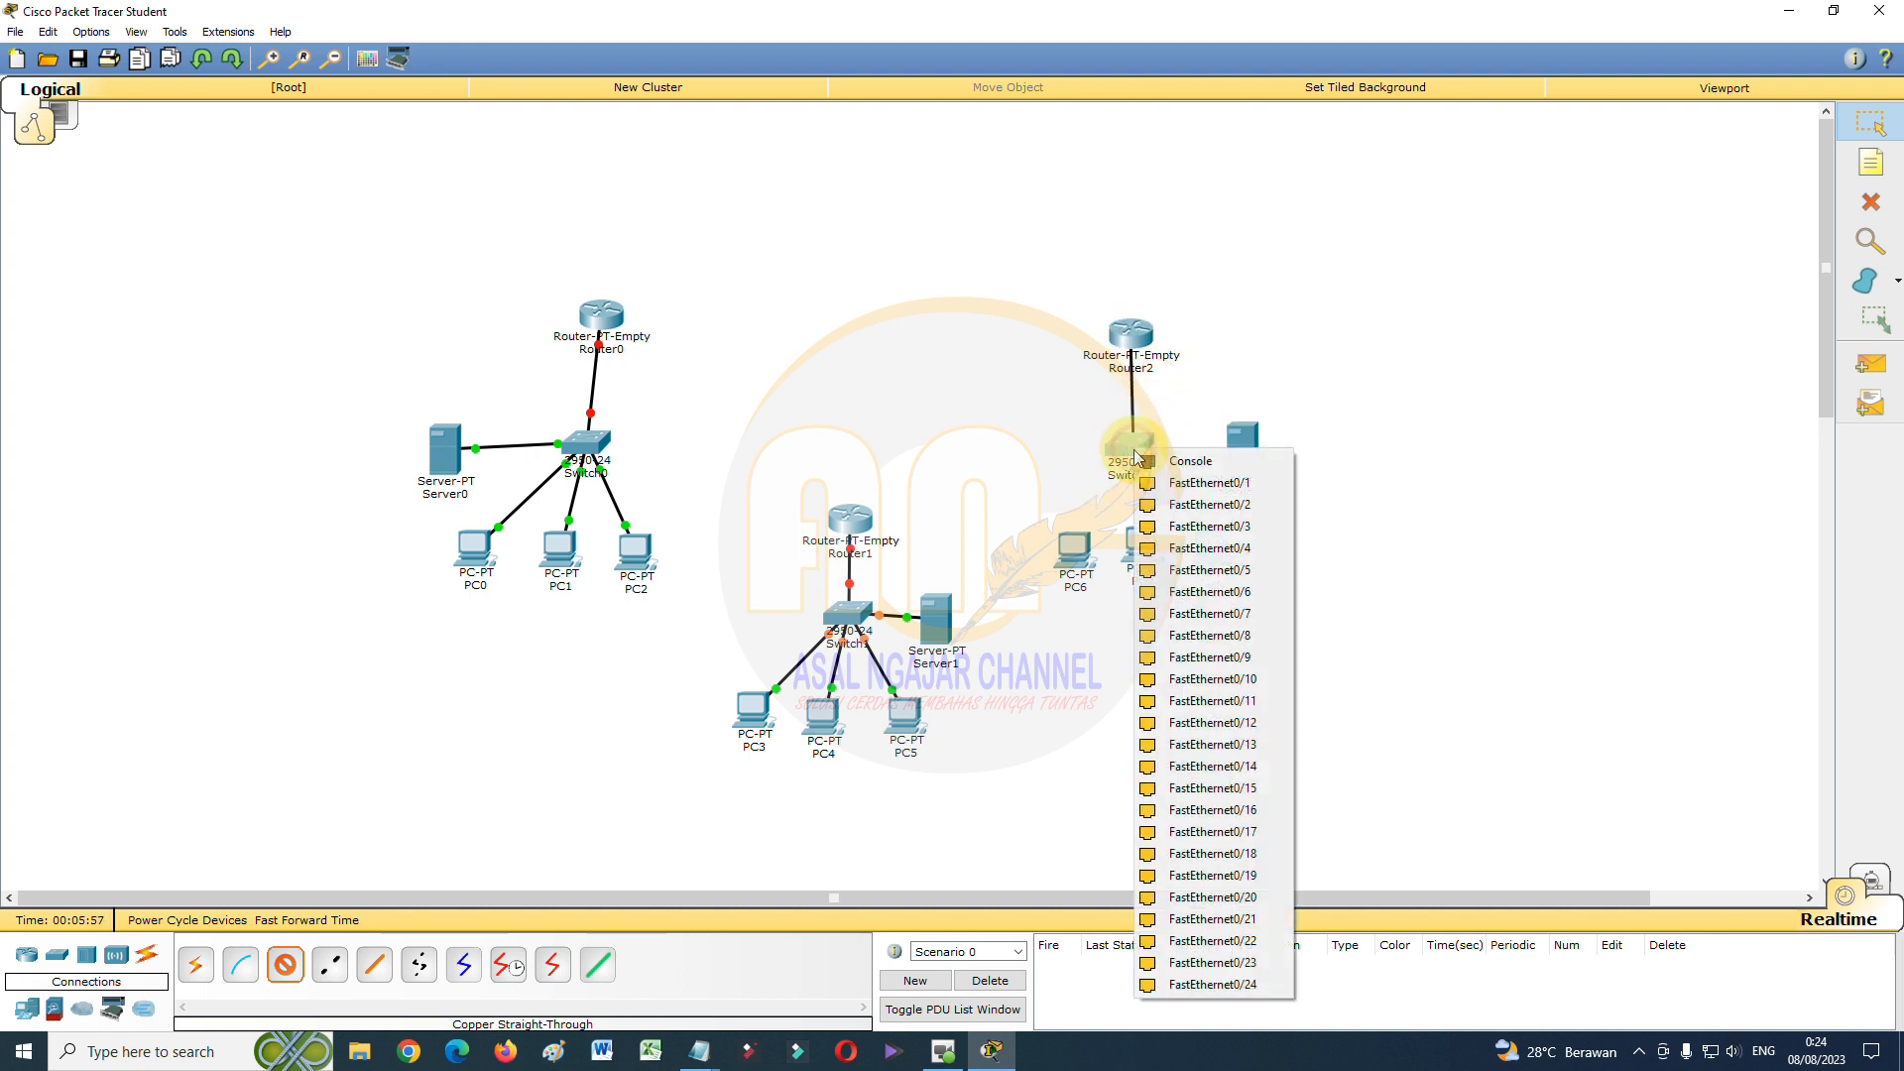
{"action": "left_click", "coordinate": [1142, 484]}
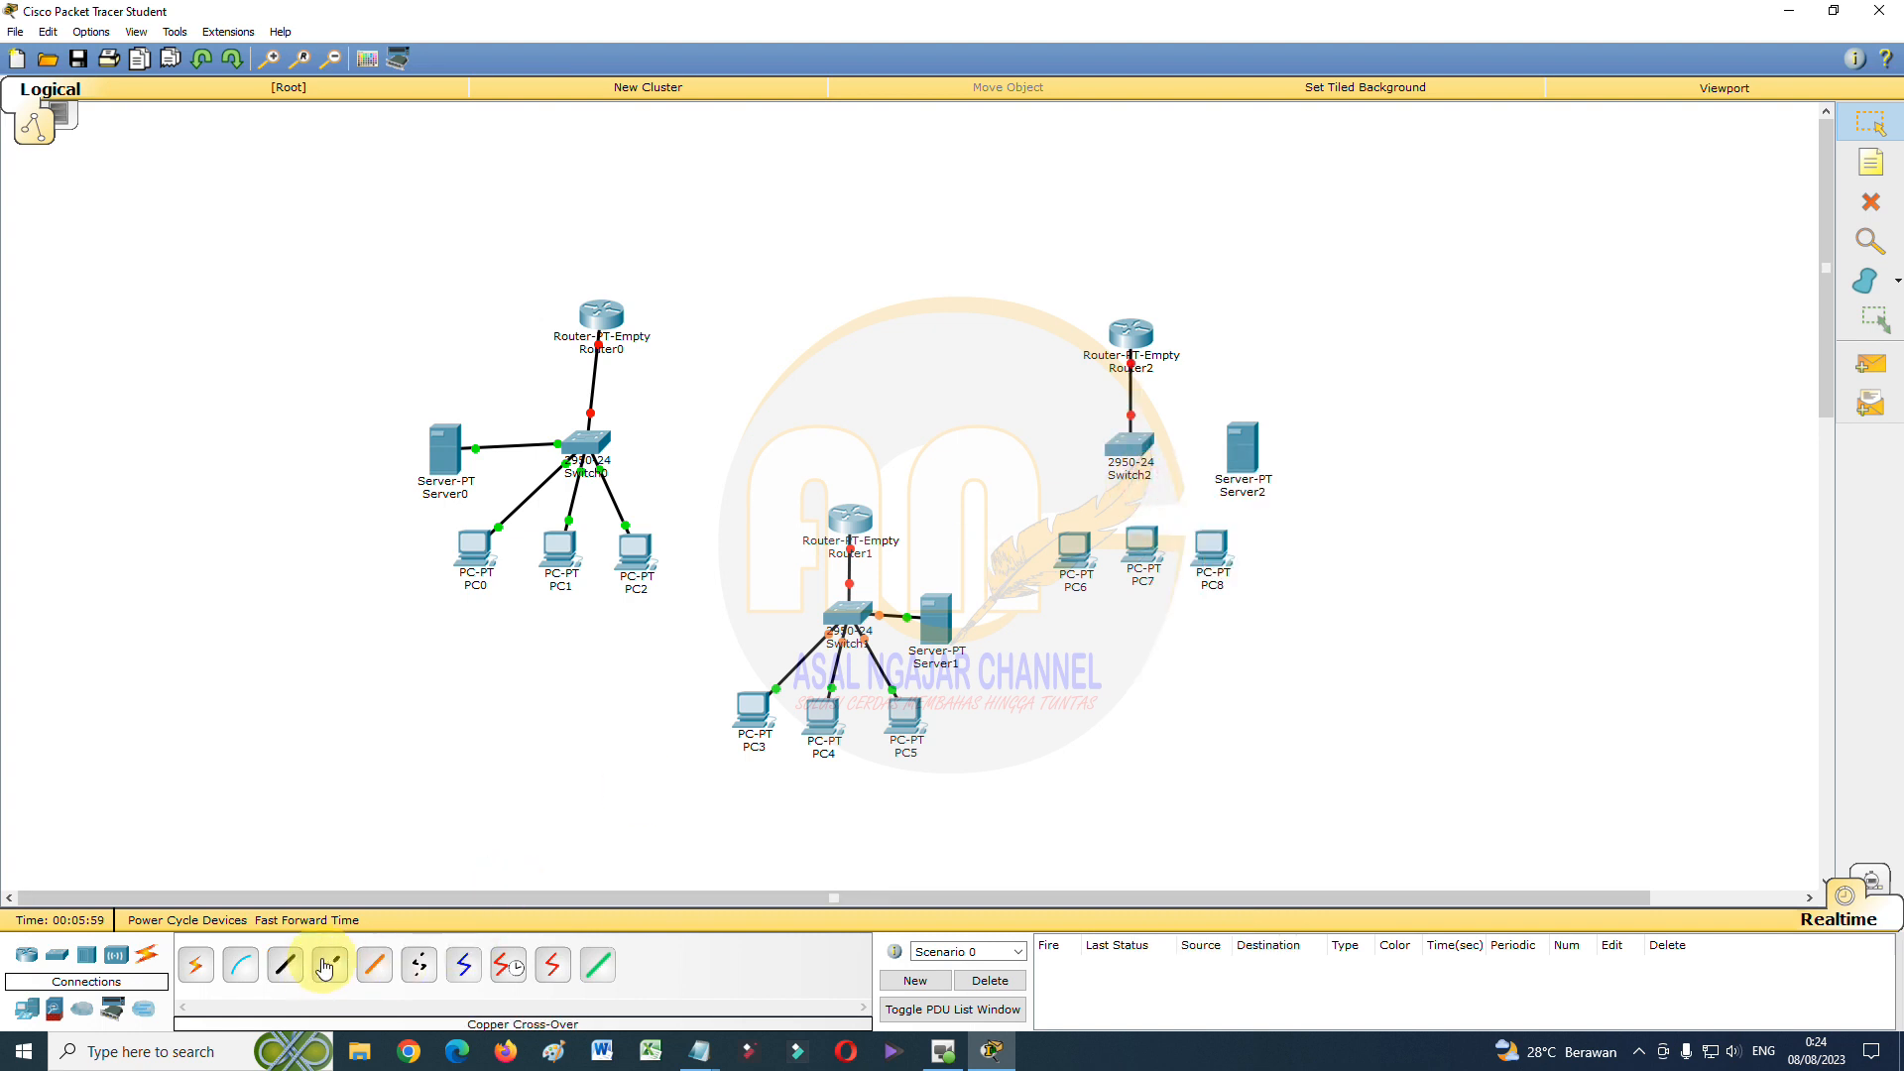
Connect Switch2's FastEthernet0/2 port to Server2's FastEthernet0 port with a copper straight-through cable
{"action": "left_click", "coordinate": [284, 964]}
{"action": "left_click", "coordinate": [1132, 445]}
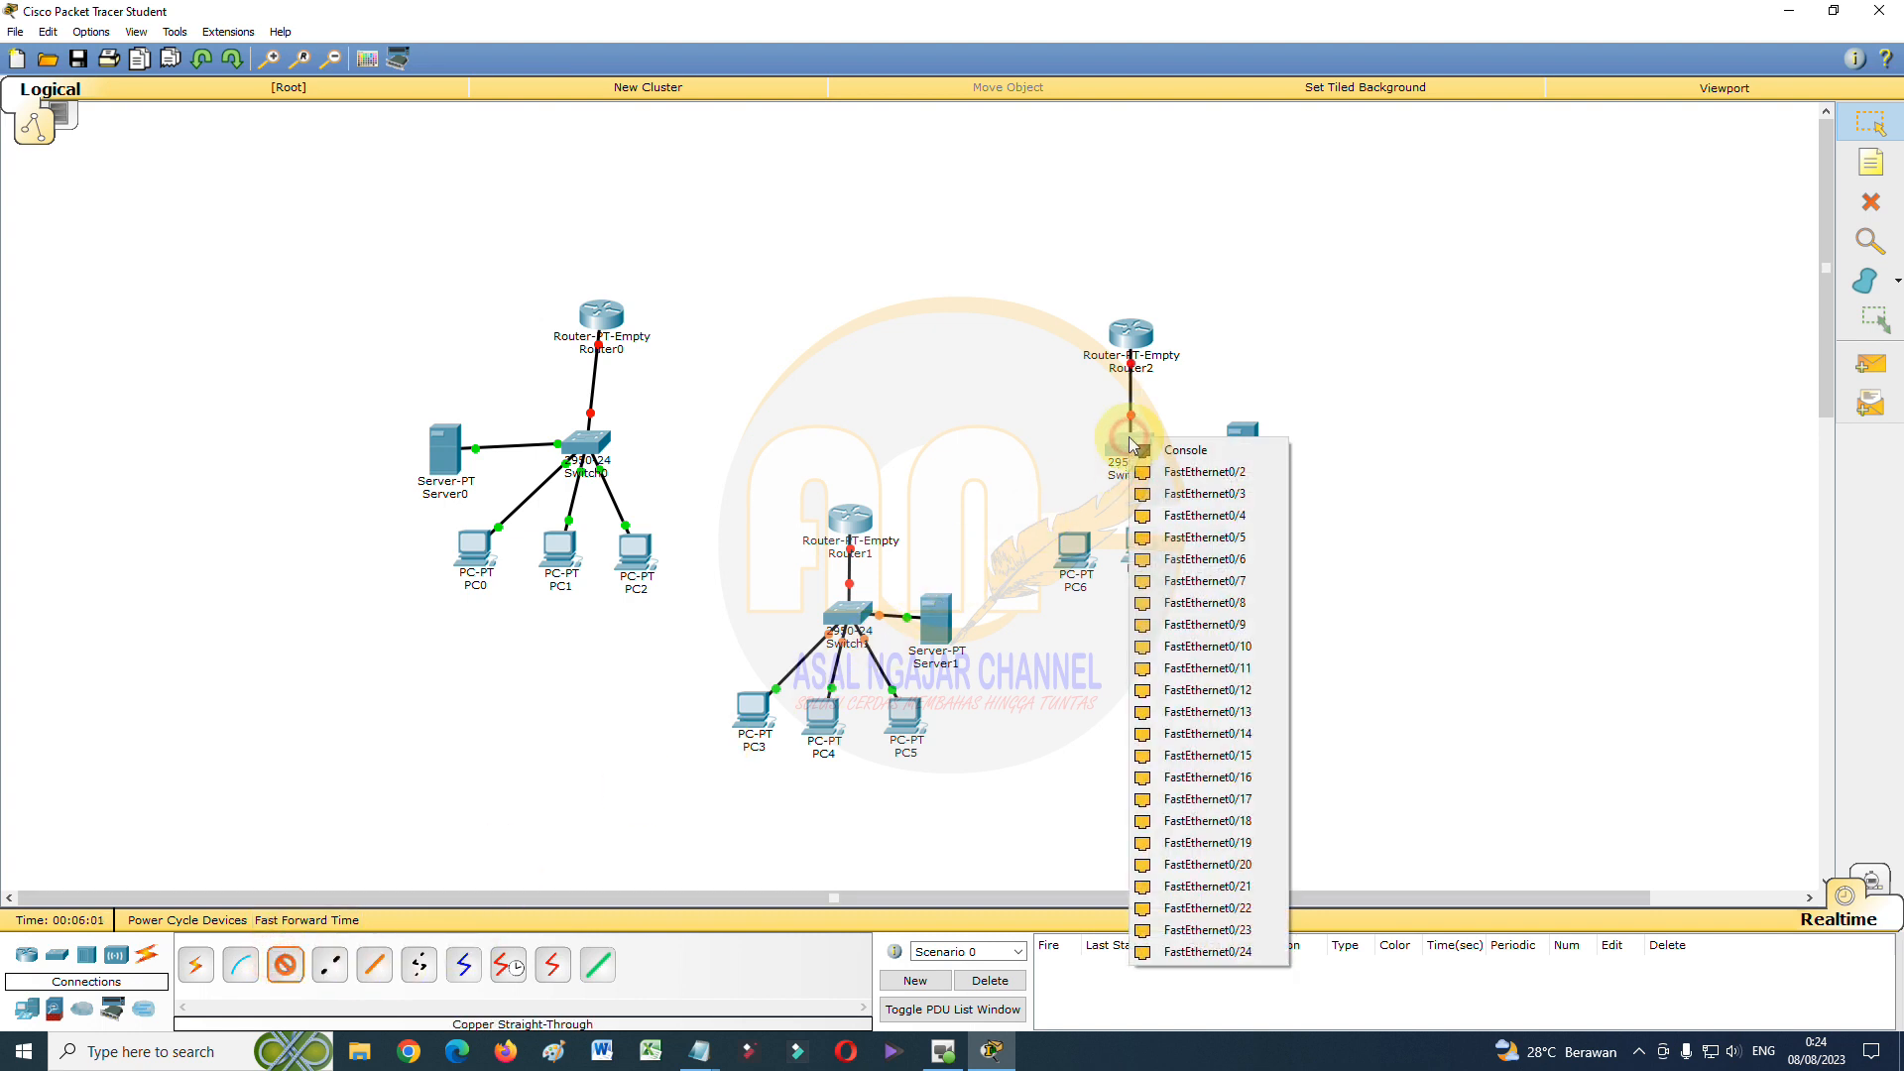
{"action": "left_click", "coordinate": [1150, 472]}
{"action": "left_click", "coordinate": [1242, 458]}
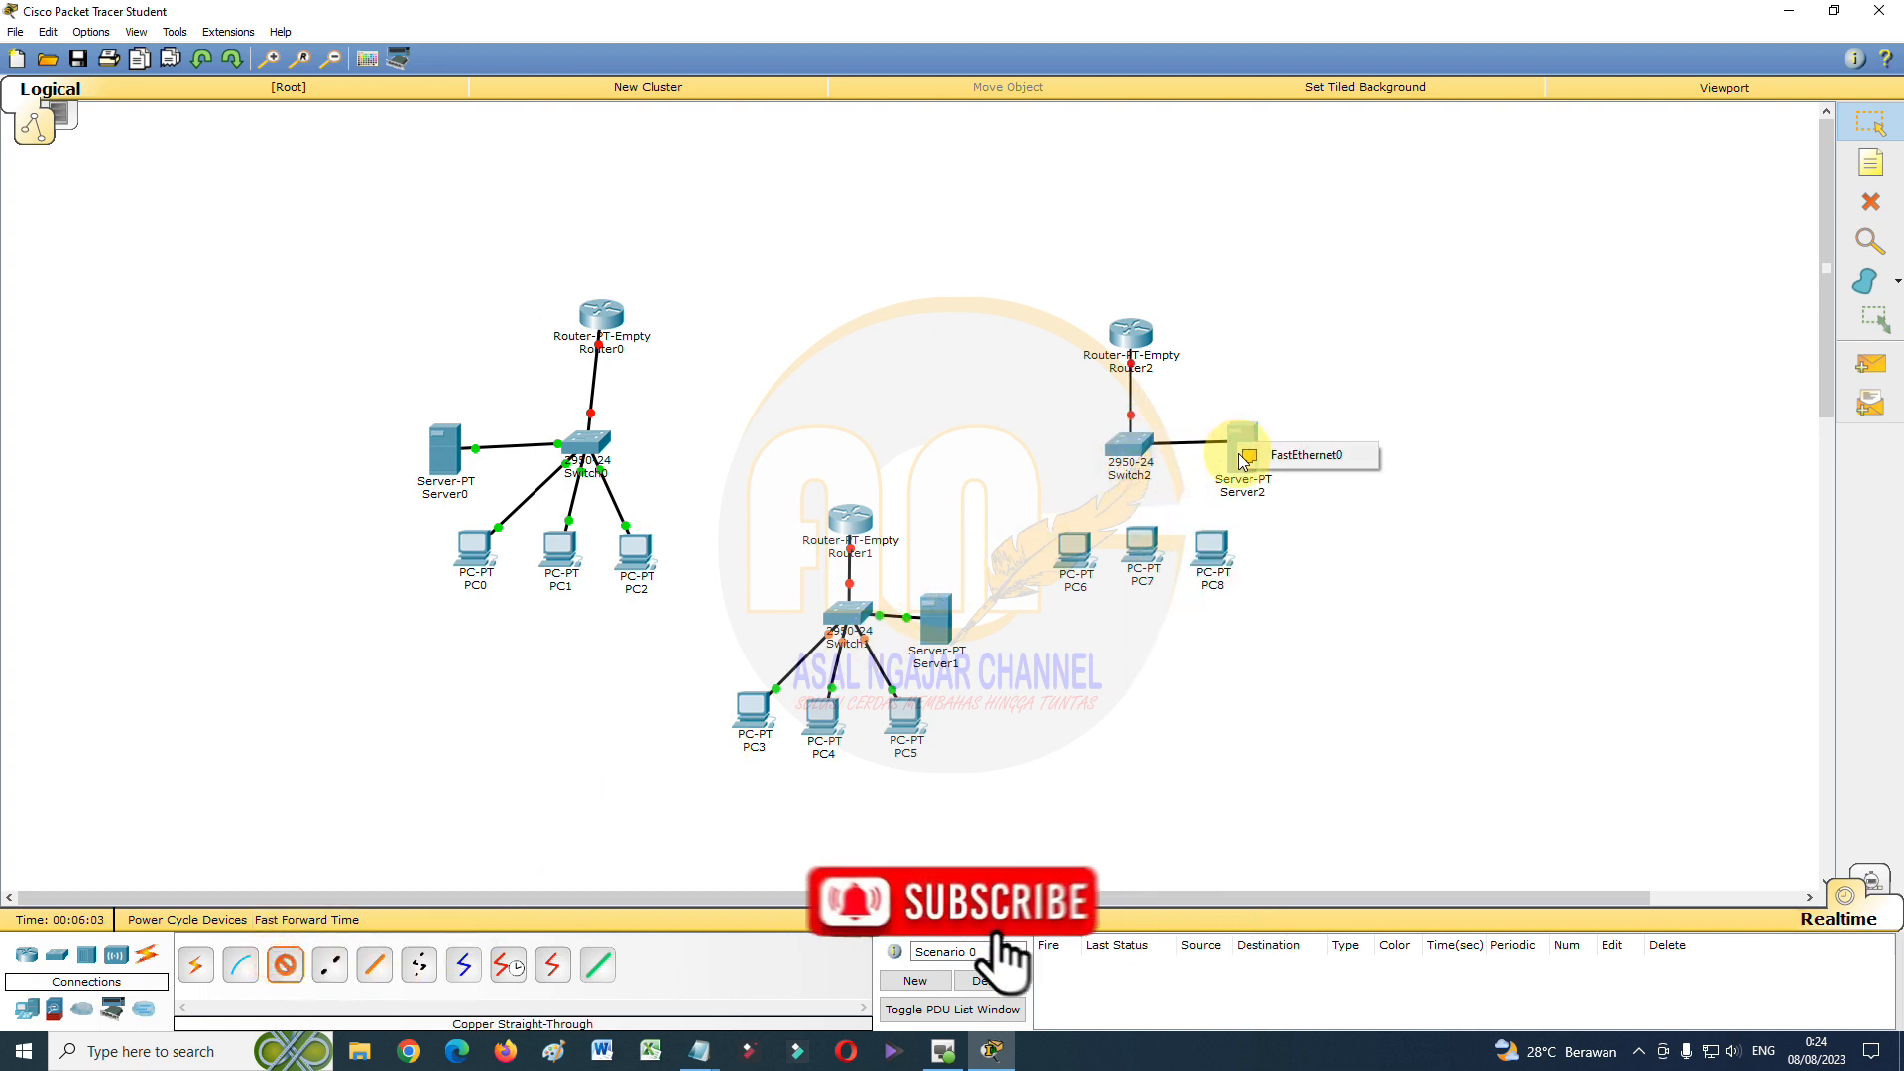
{"action": "left_click", "coordinate": [1246, 456]}
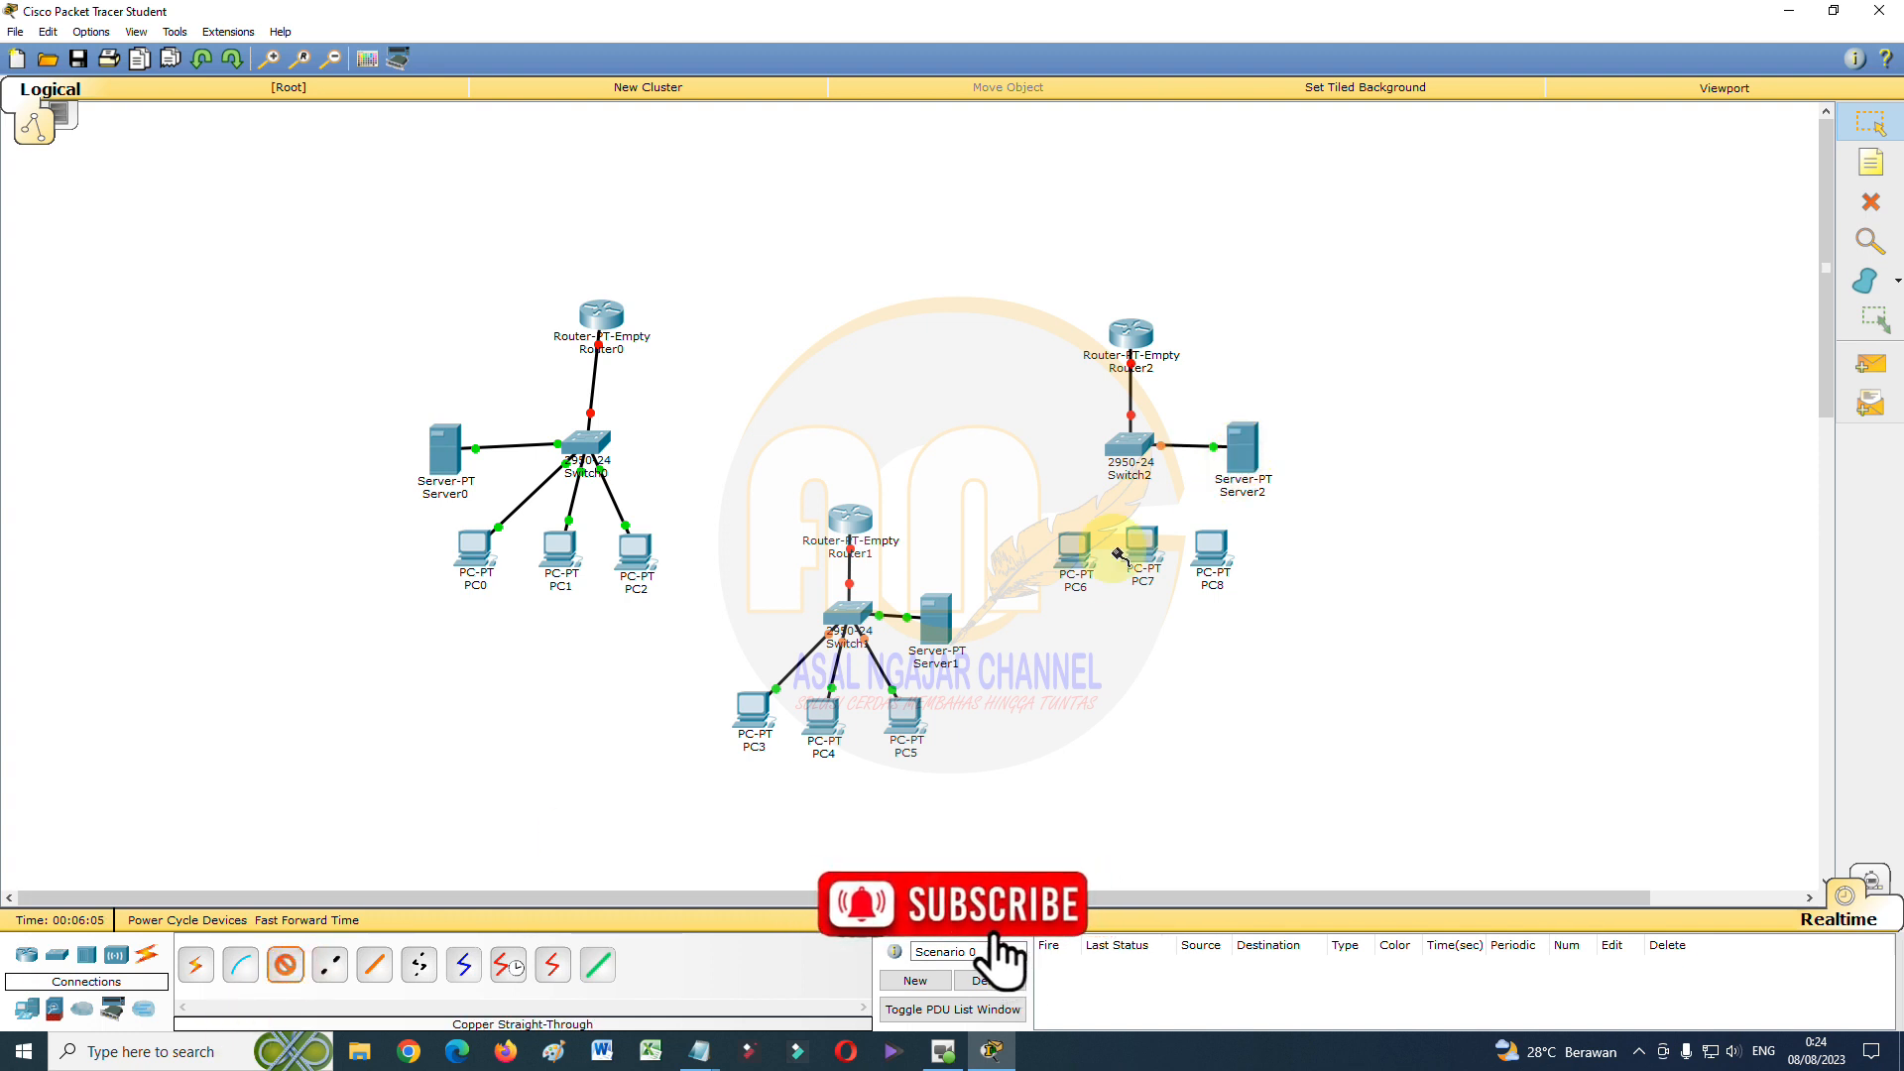
Connect Switch2 to PC6's FastEthernet0 port with a copper straight-through cable
{"action": "left_click", "coordinate": [1131, 444]}
{"action": "left_click", "coordinate": [1155, 496]}
{"action": "left_click", "coordinate": [1076, 554]}
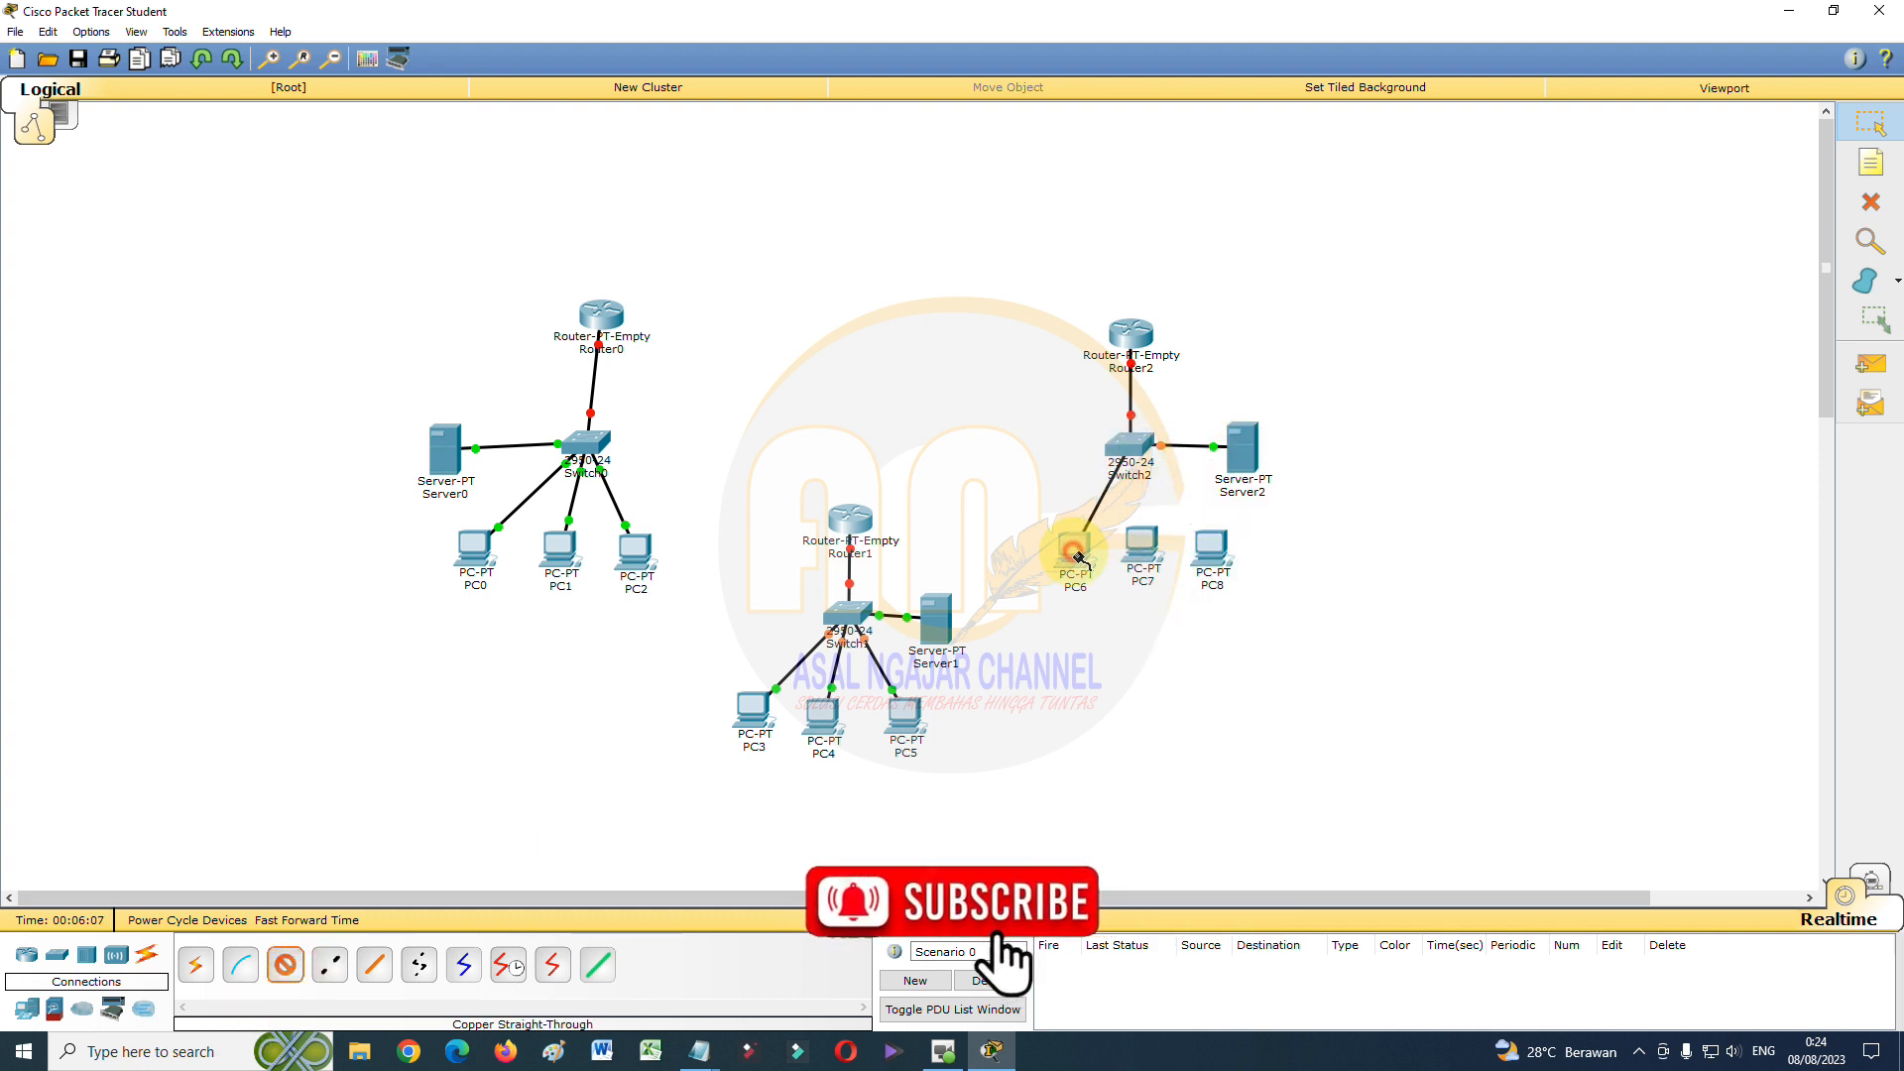
{"action": "left_click", "coordinate": [1096, 574]}
Connect Switch2 to PC7's FastEthernet0 port with a copper straight-through cable
{"action": "left_click", "coordinate": [285, 964]}
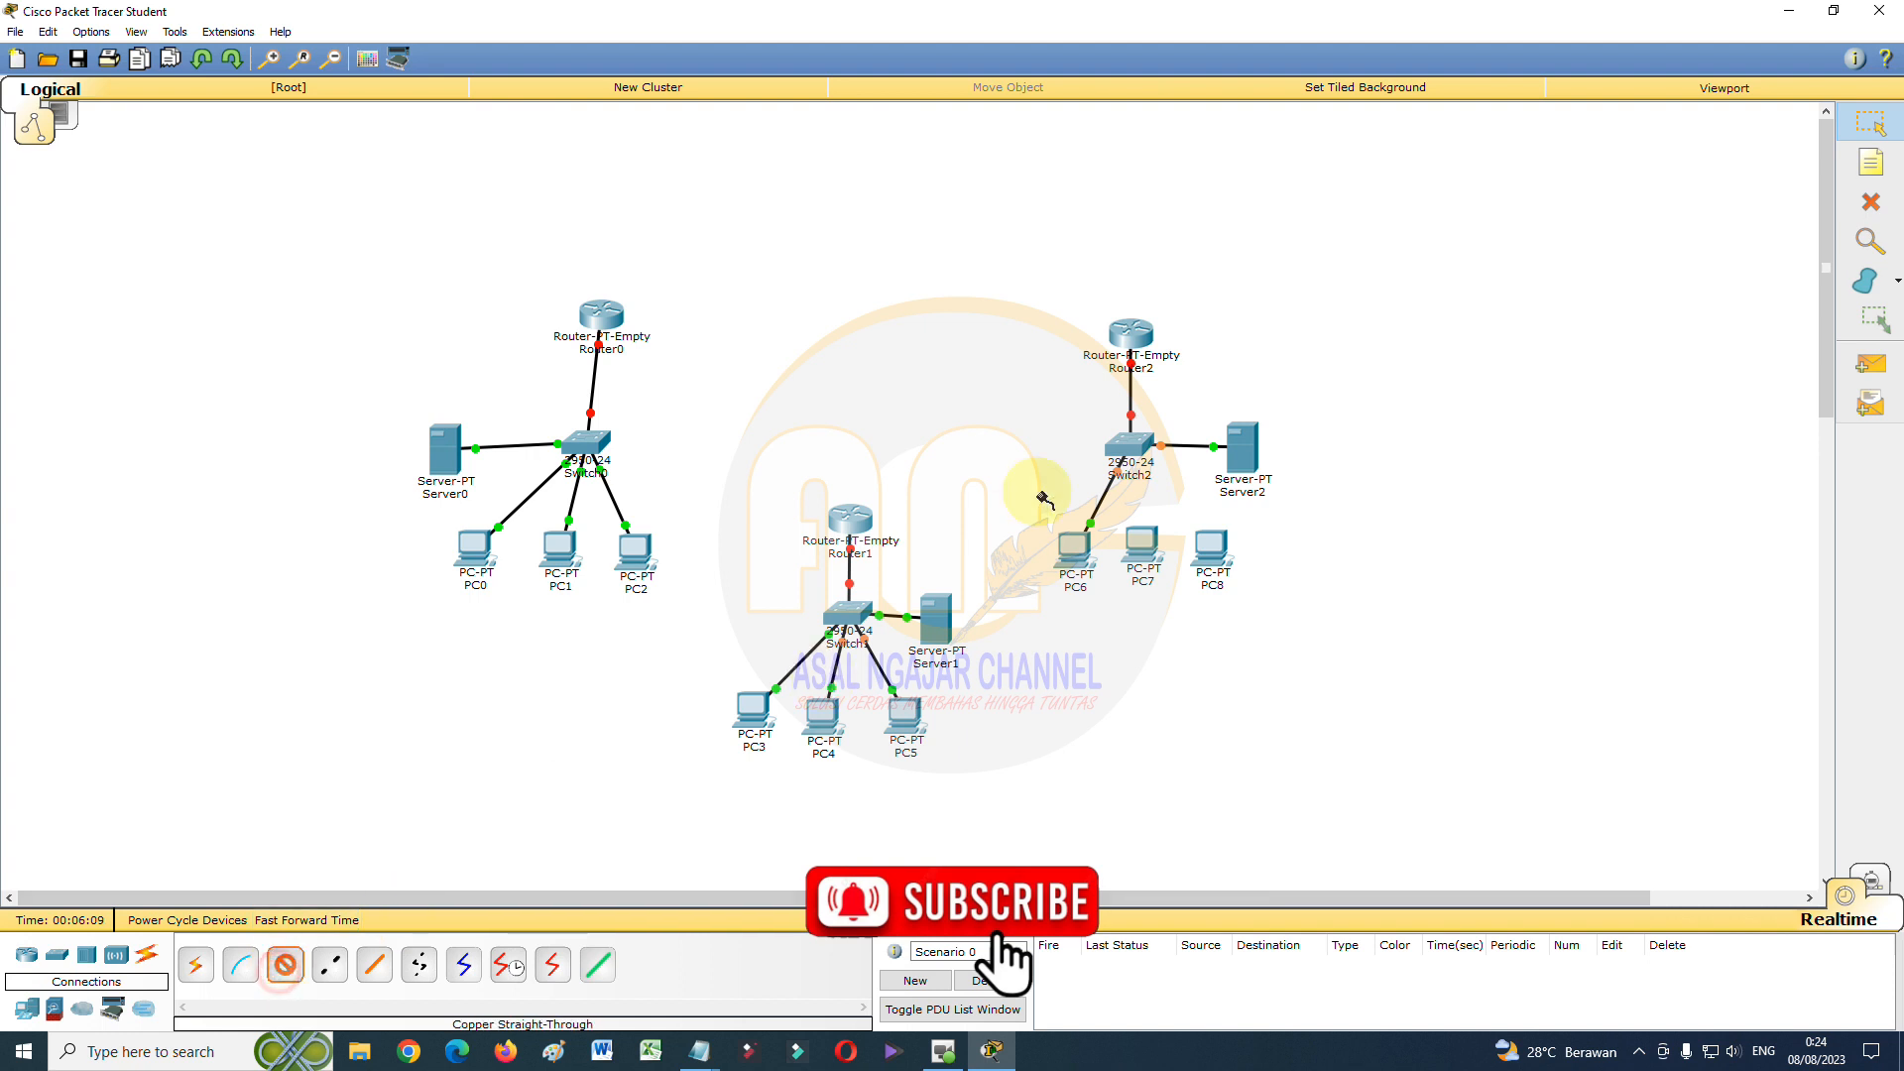
{"action": "left_click", "coordinate": [1131, 444]}
{"action": "left_click", "coordinate": [1149, 478]}
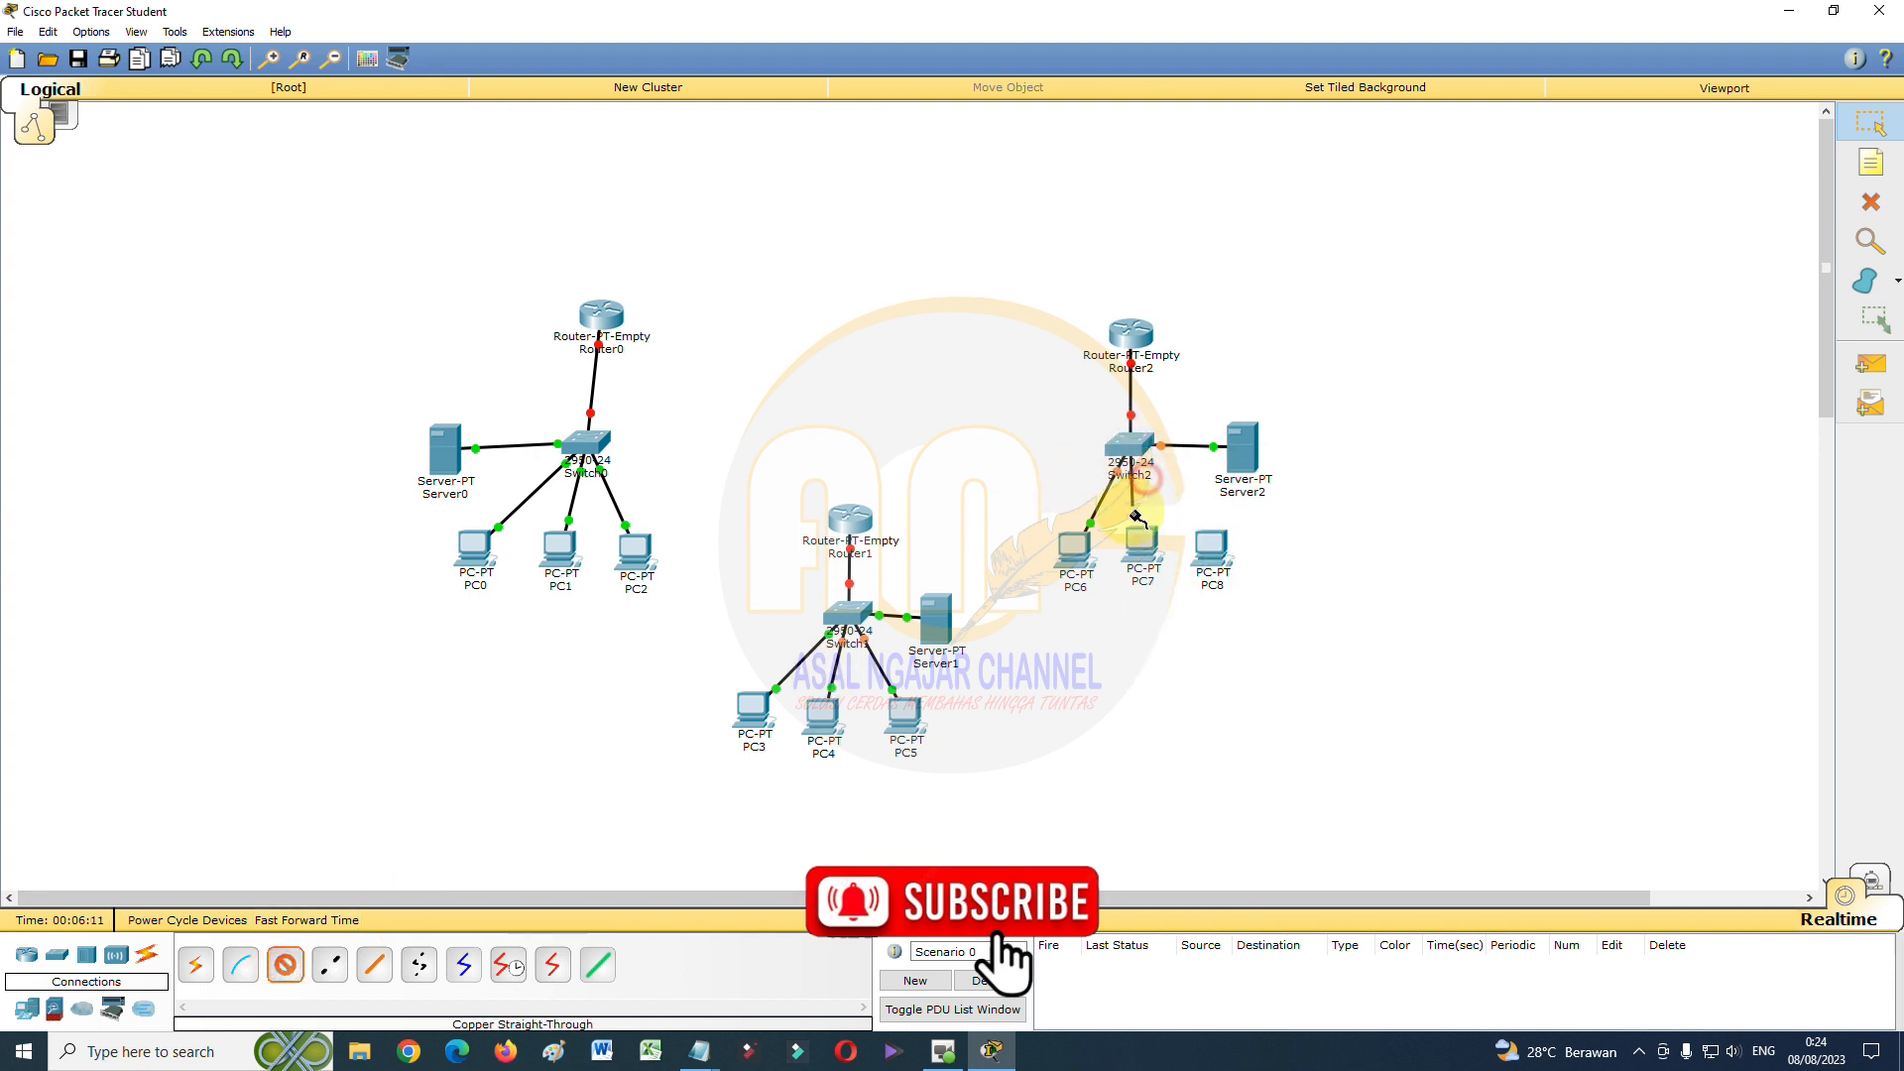
{"action": "left_click", "coordinate": [1140, 541]}
{"action": "left_click", "coordinate": [1150, 592]}
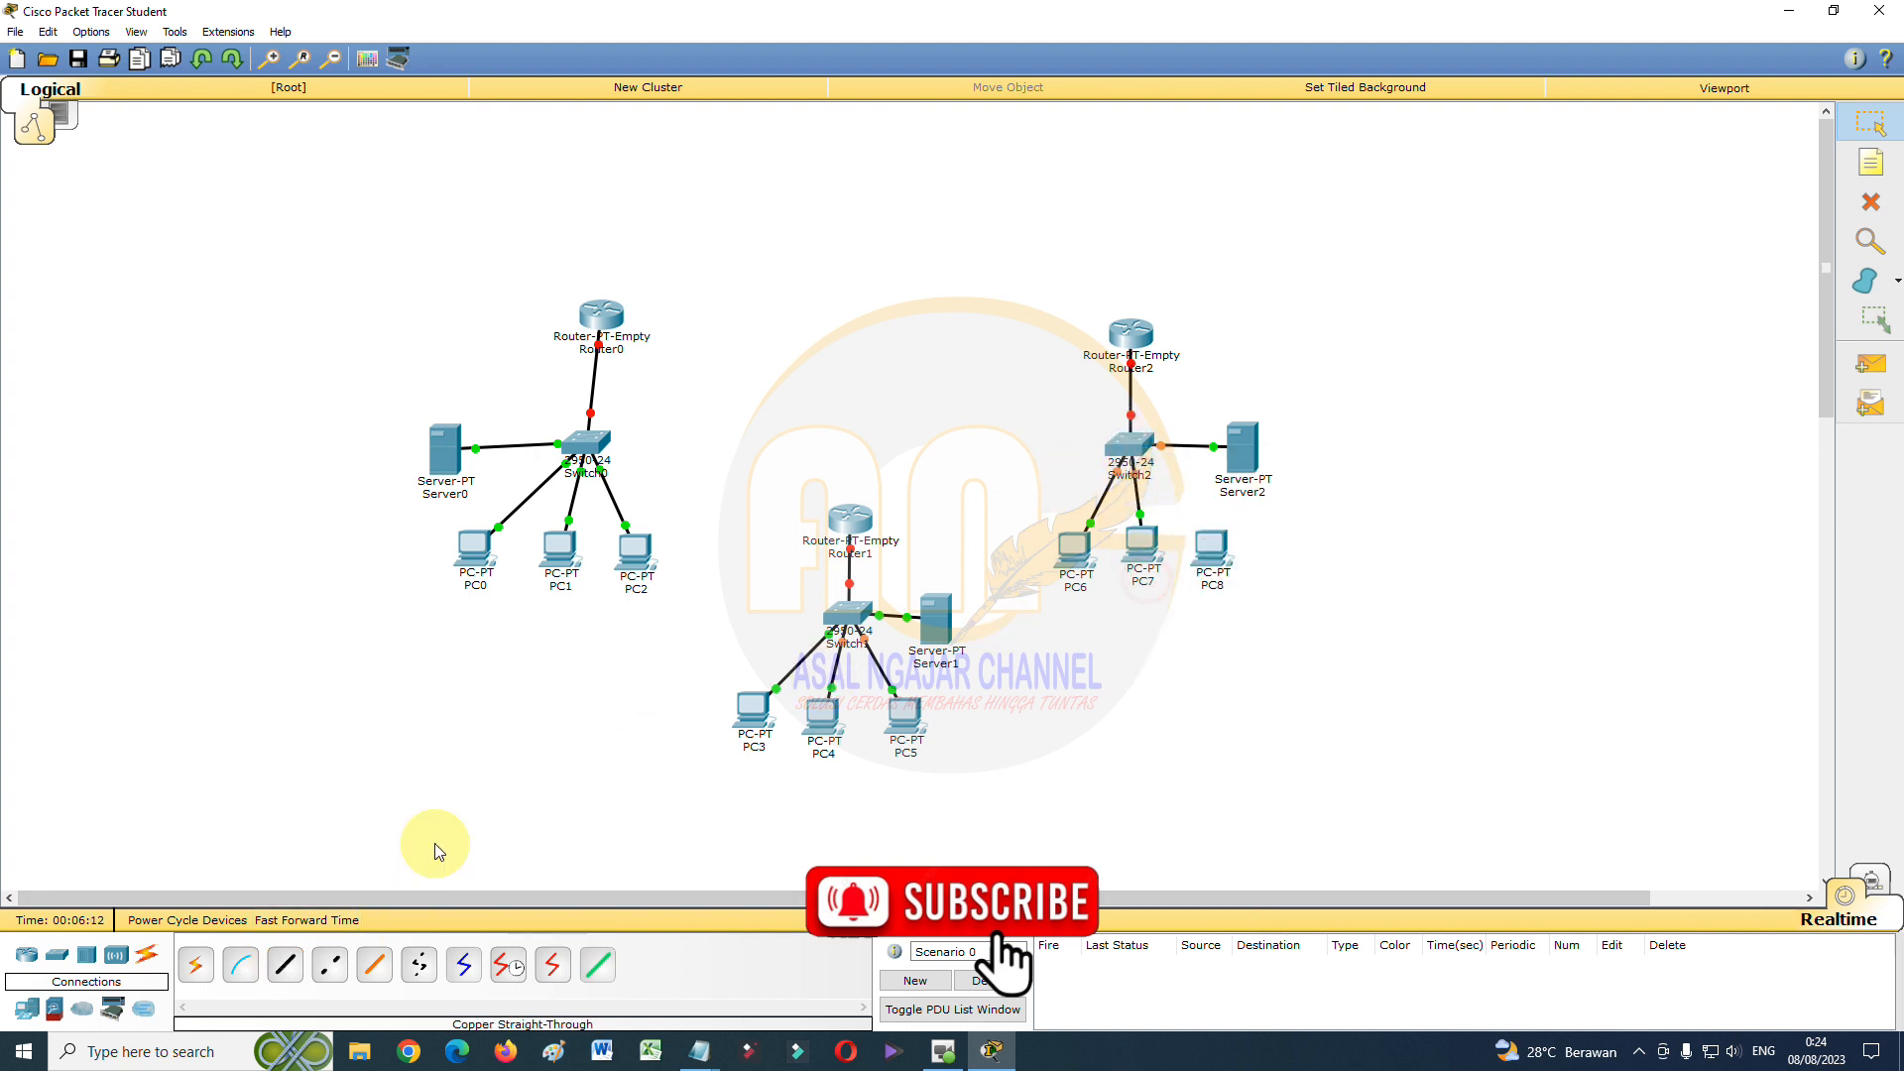
Connect Switch2's FastEthernet0/5 port to PC8's FastEthernet0 port with a copper straight-through cable
{"action": "left_click", "coordinate": [288, 960]}
{"action": "left_click", "coordinate": [1132, 446]}
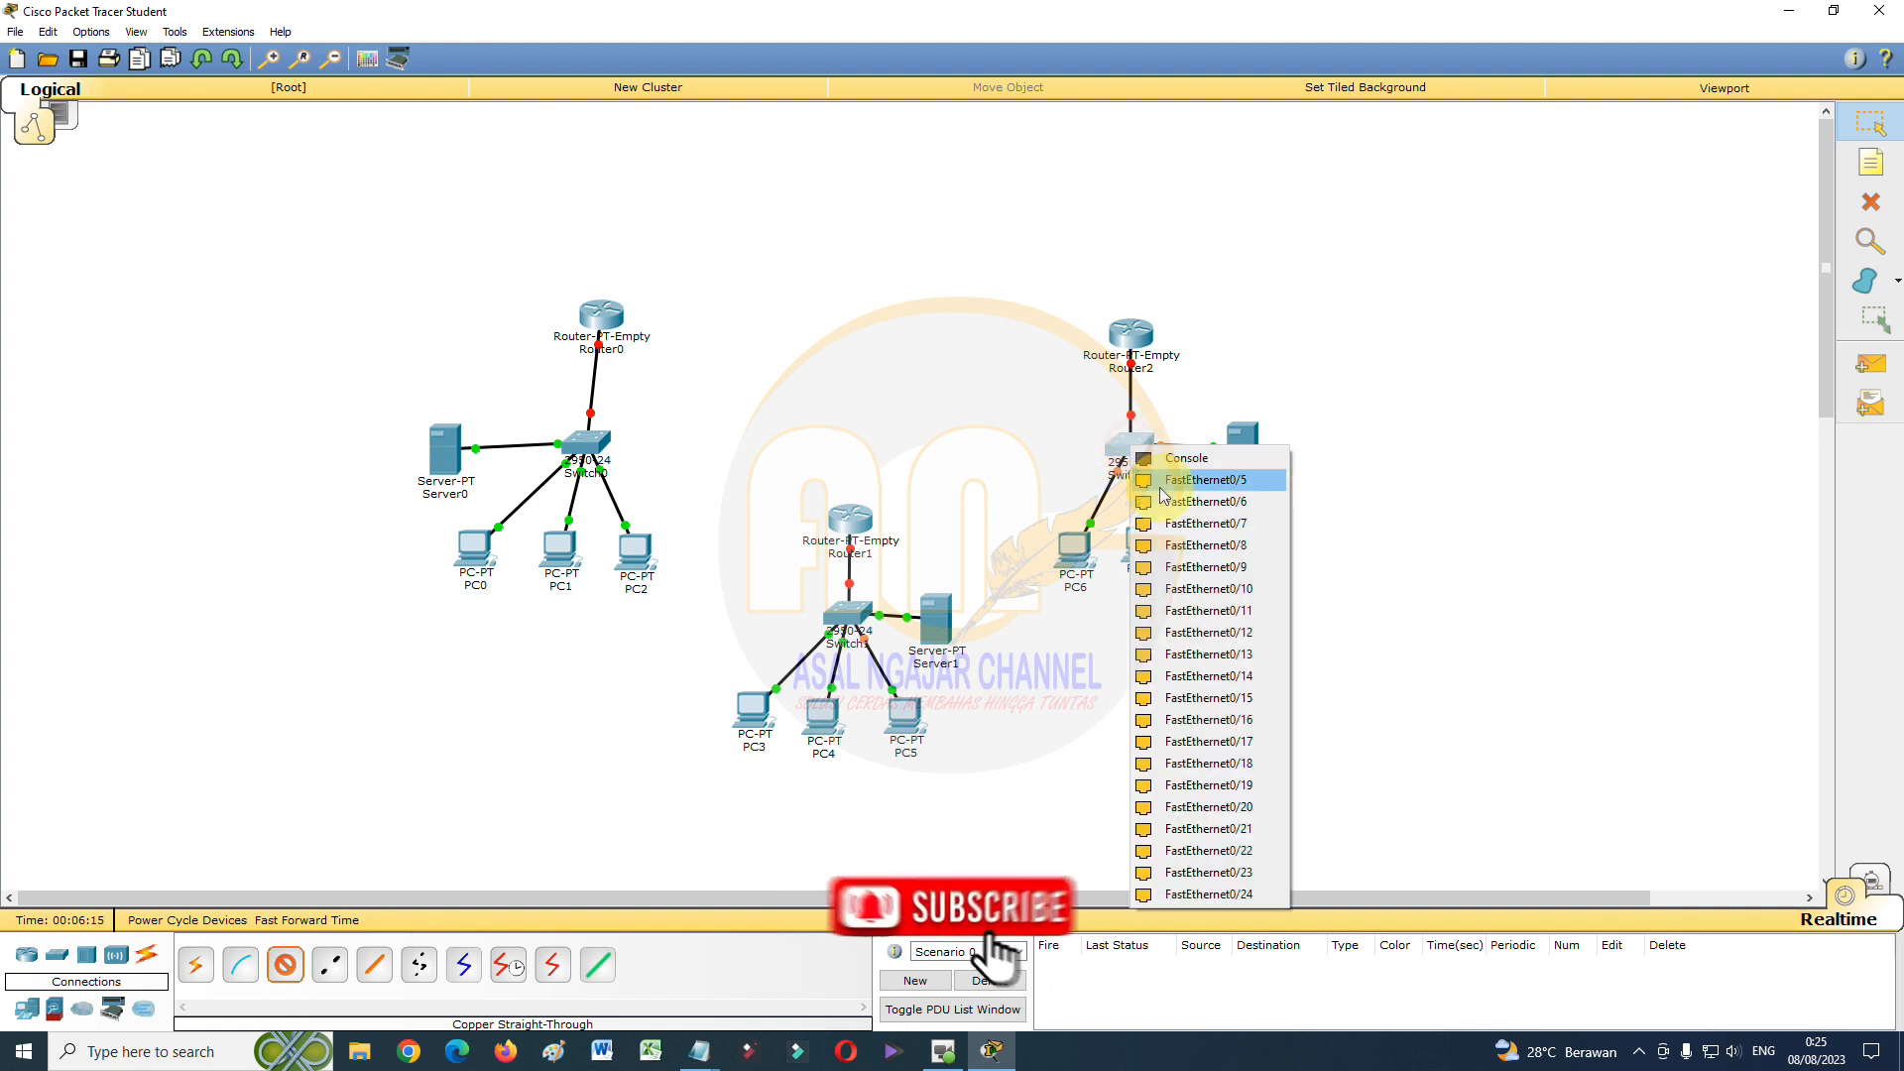
{"action": "left_click", "coordinate": [1162, 486]}
{"action": "left_click", "coordinate": [1209, 541]}
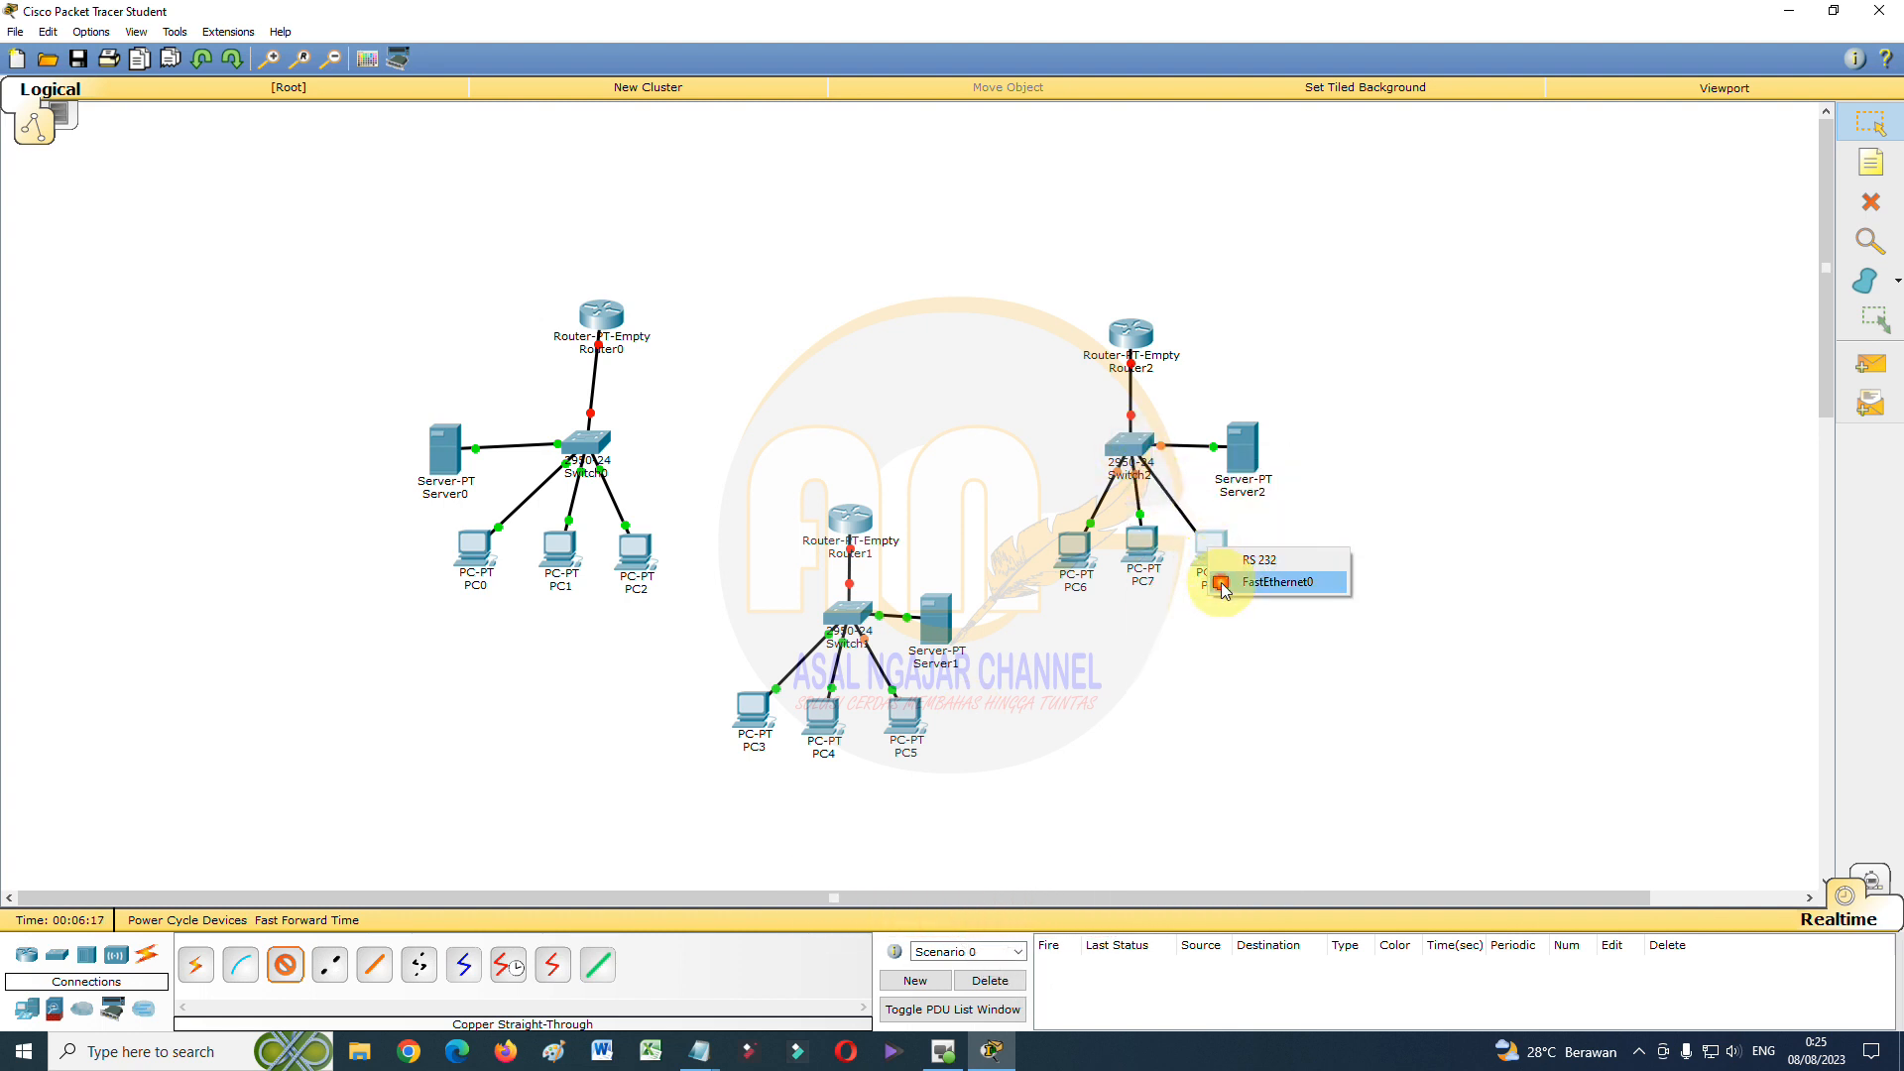
{"action": "left_click", "coordinate": [1223, 585]}
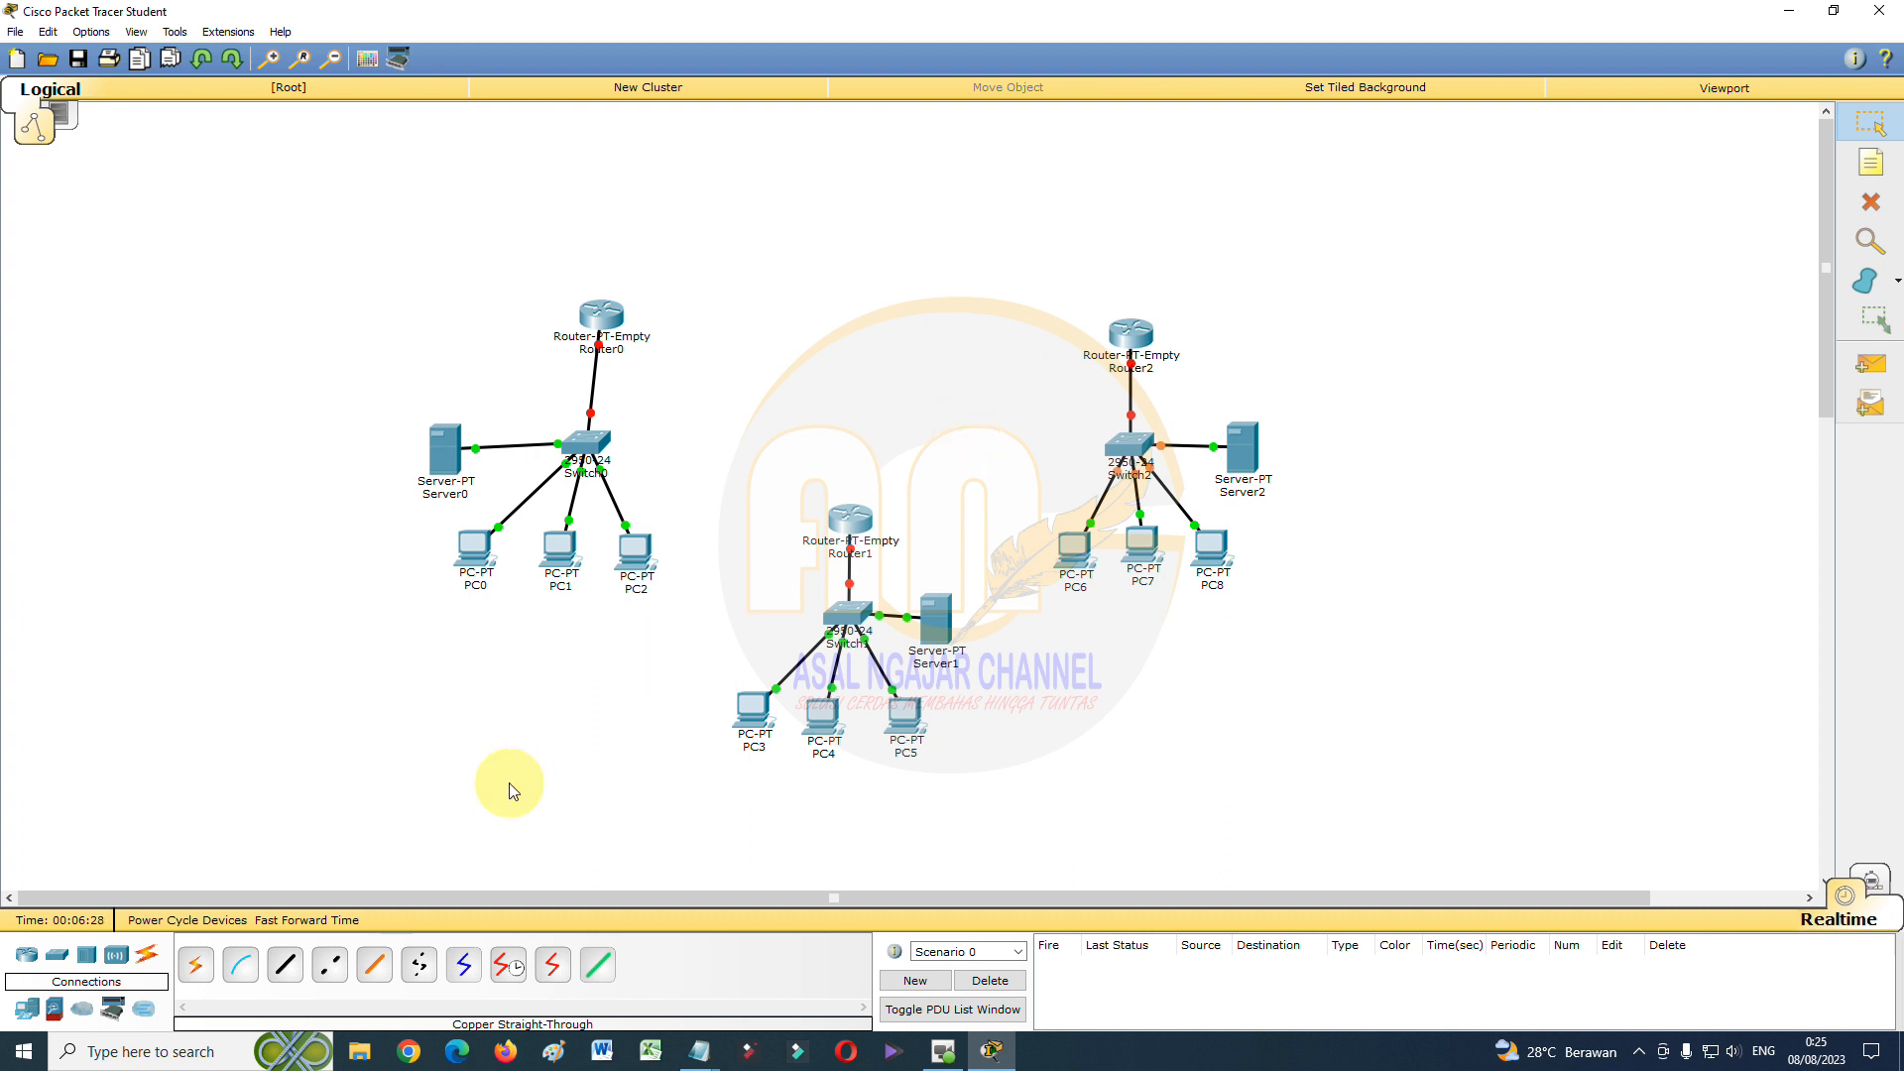
Connect Router0's FastEthernet1/0 port to Router1's FastEthernet1/0 port with a copper cross-over cable
{"action": "left_click", "coordinate": [330, 967]}
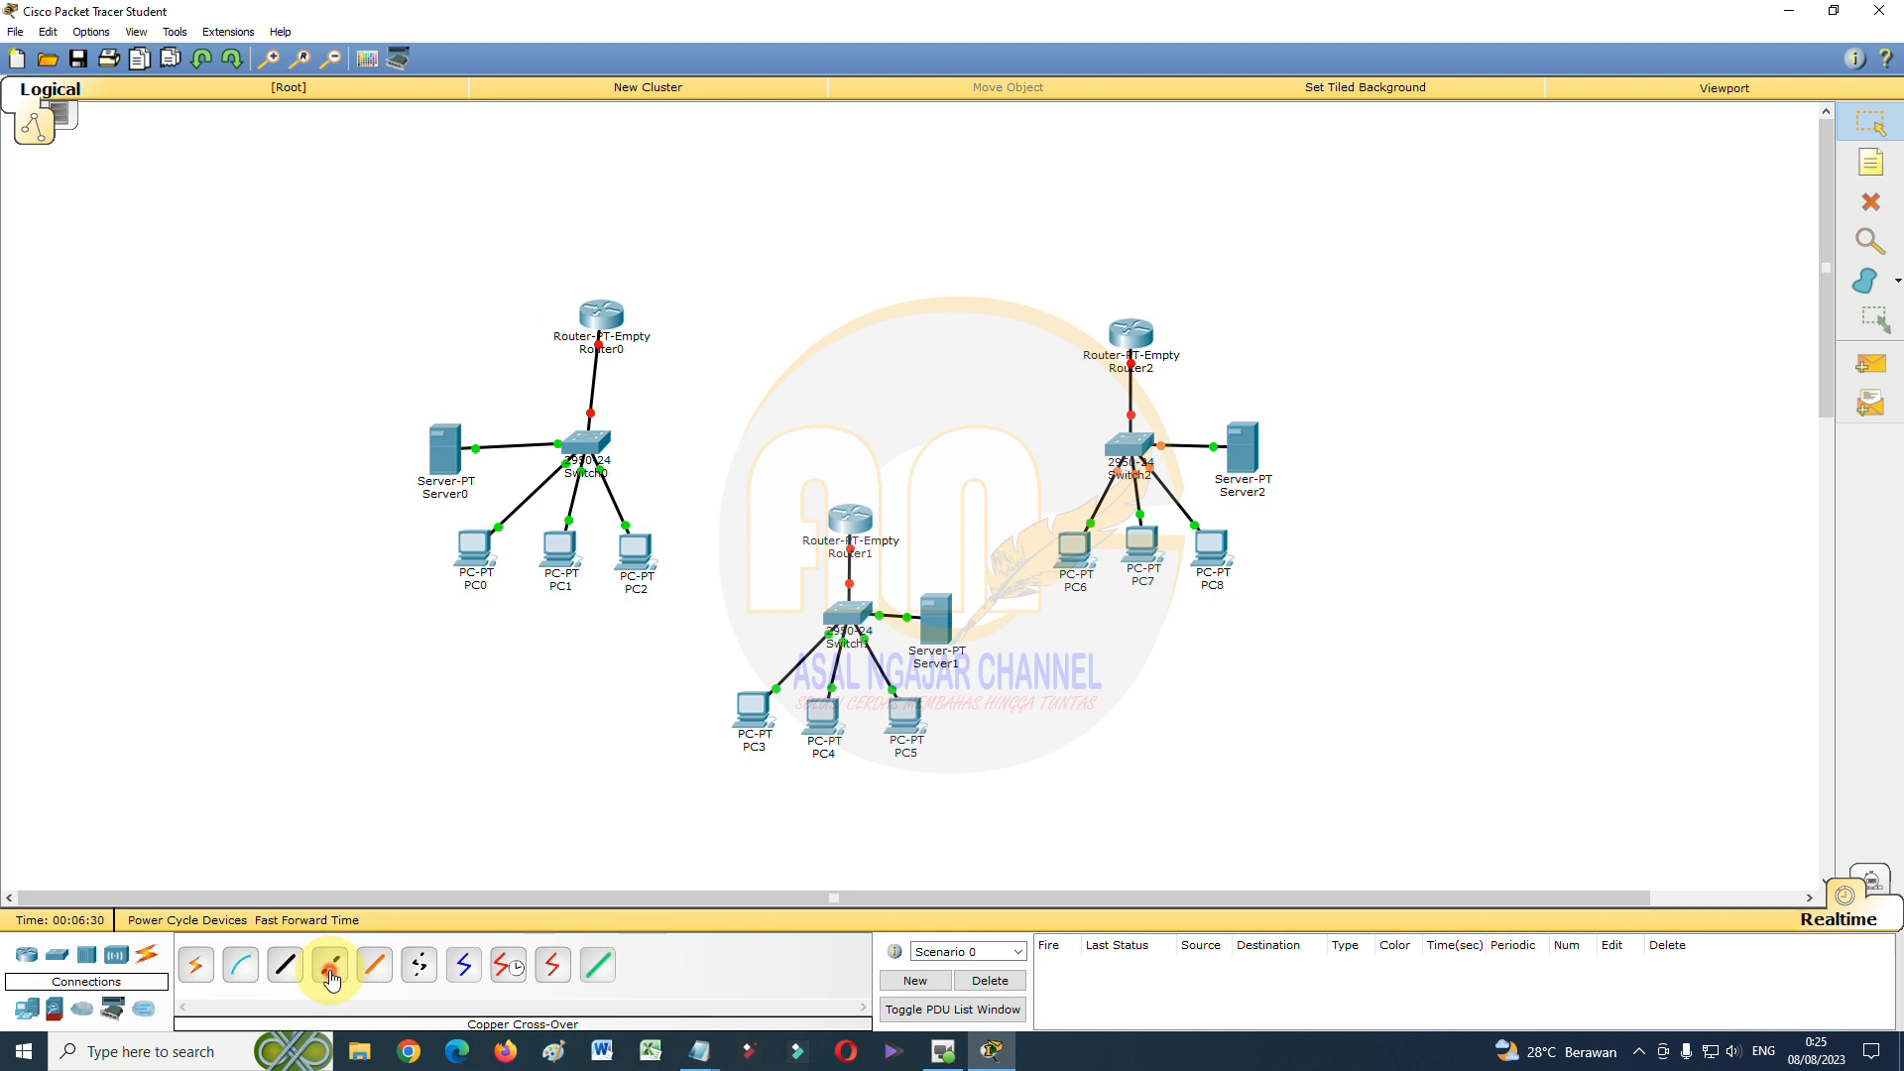
{"action": "left_click", "coordinate": [605, 322]}
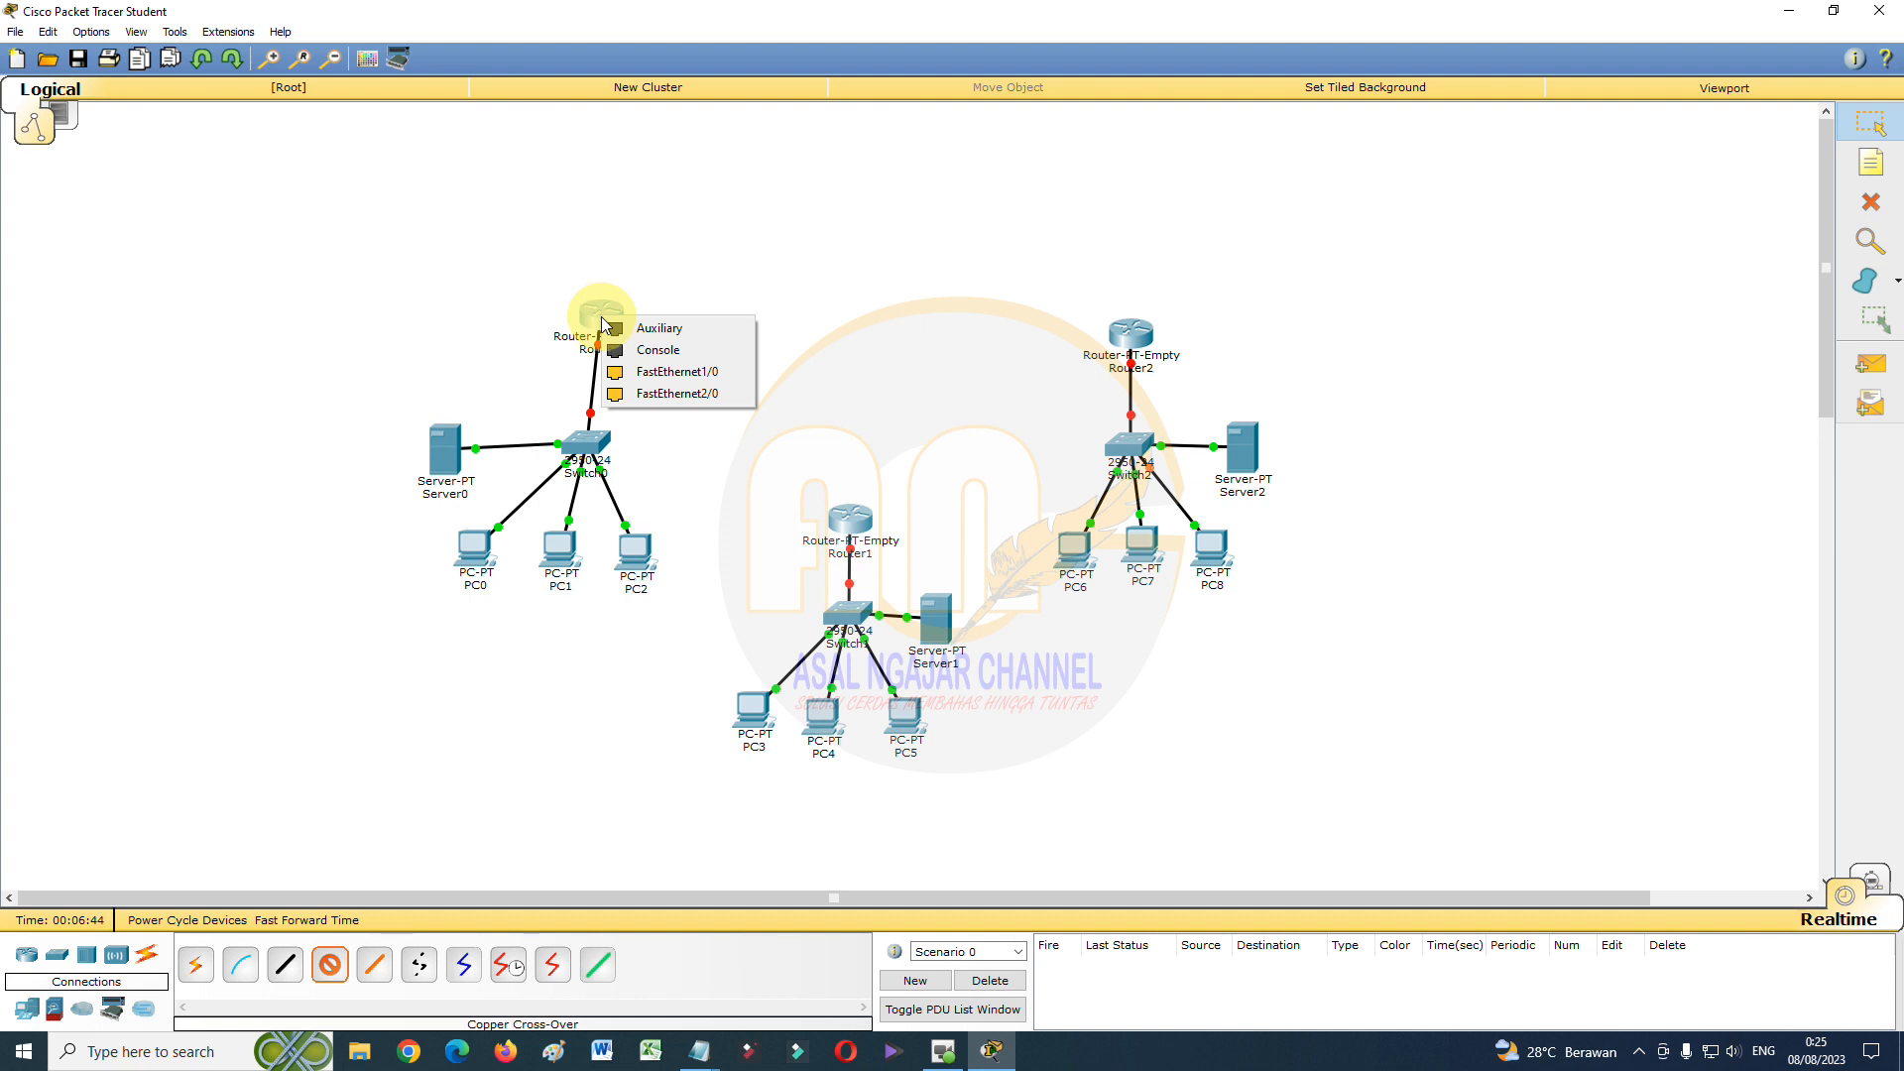
{"action": "left_click", "coordinate": [640, 372]}
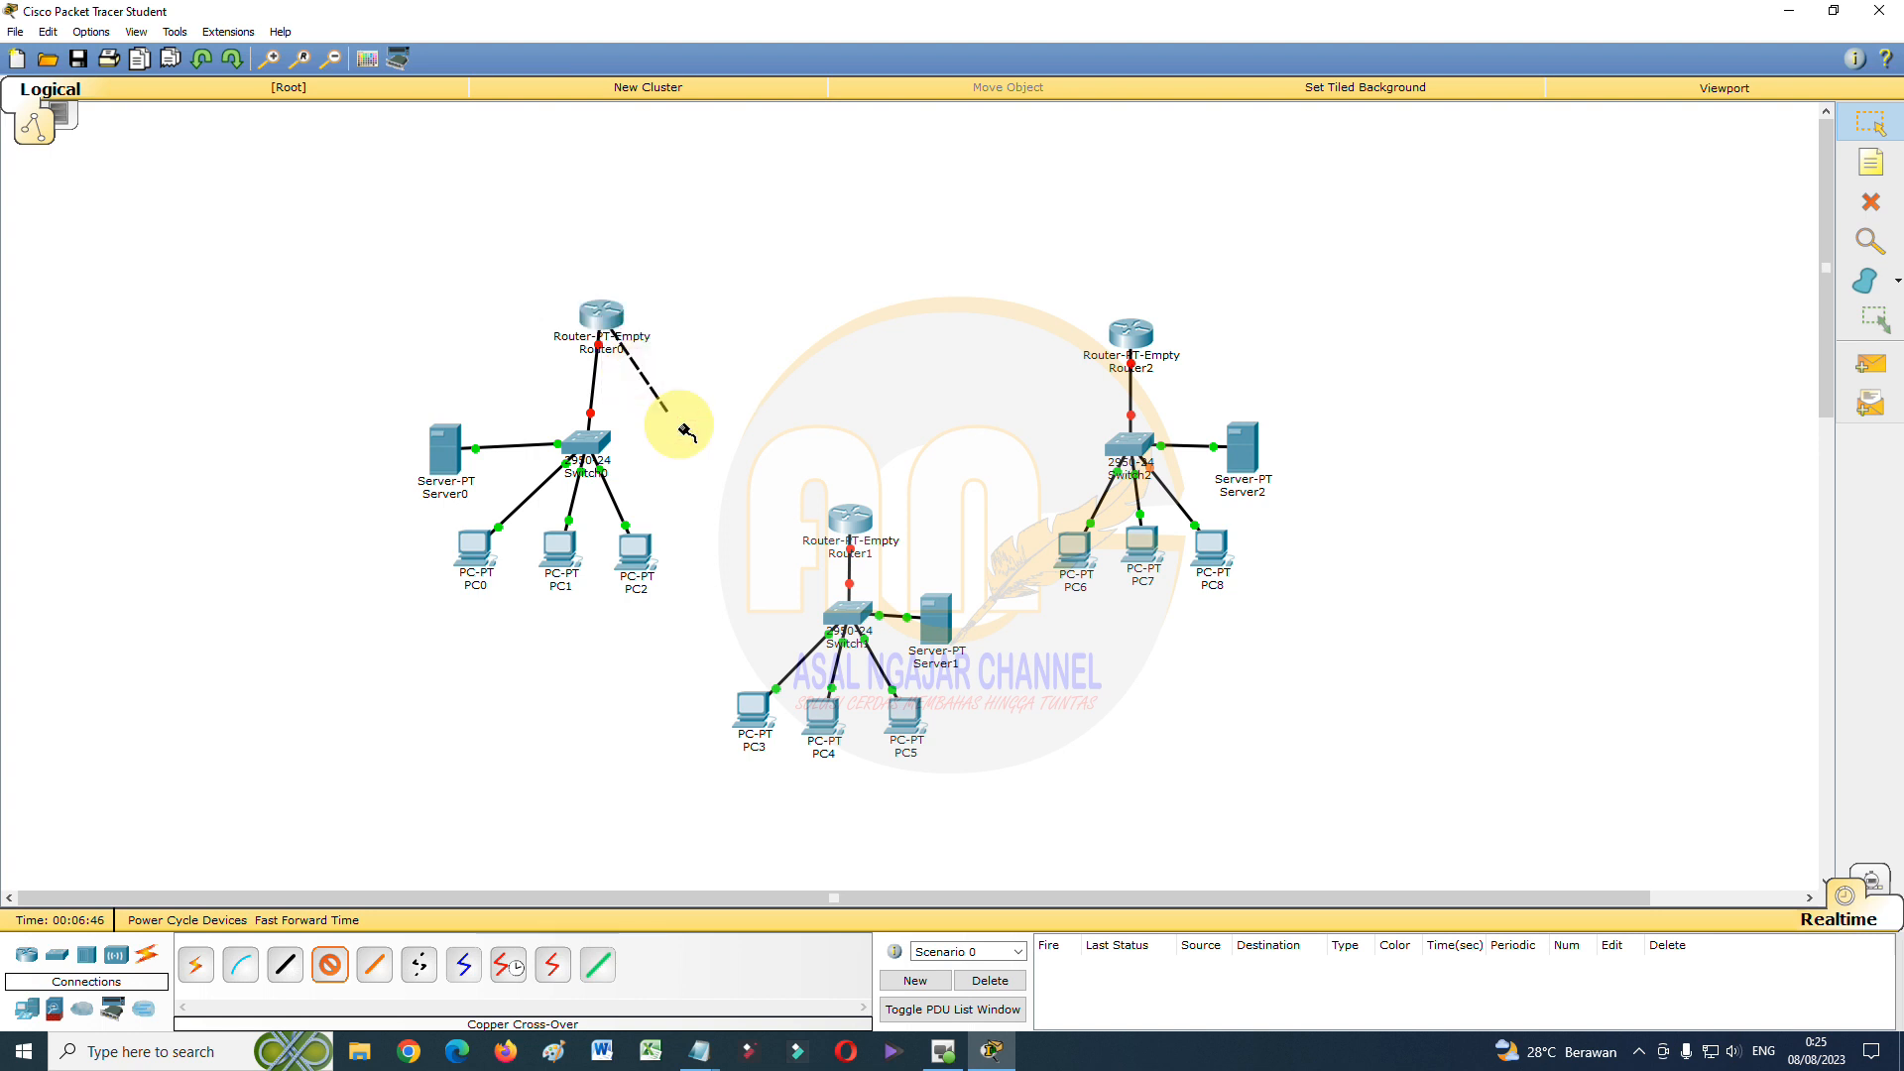
{"action": "left_click", "coordinate": [838, 526]}
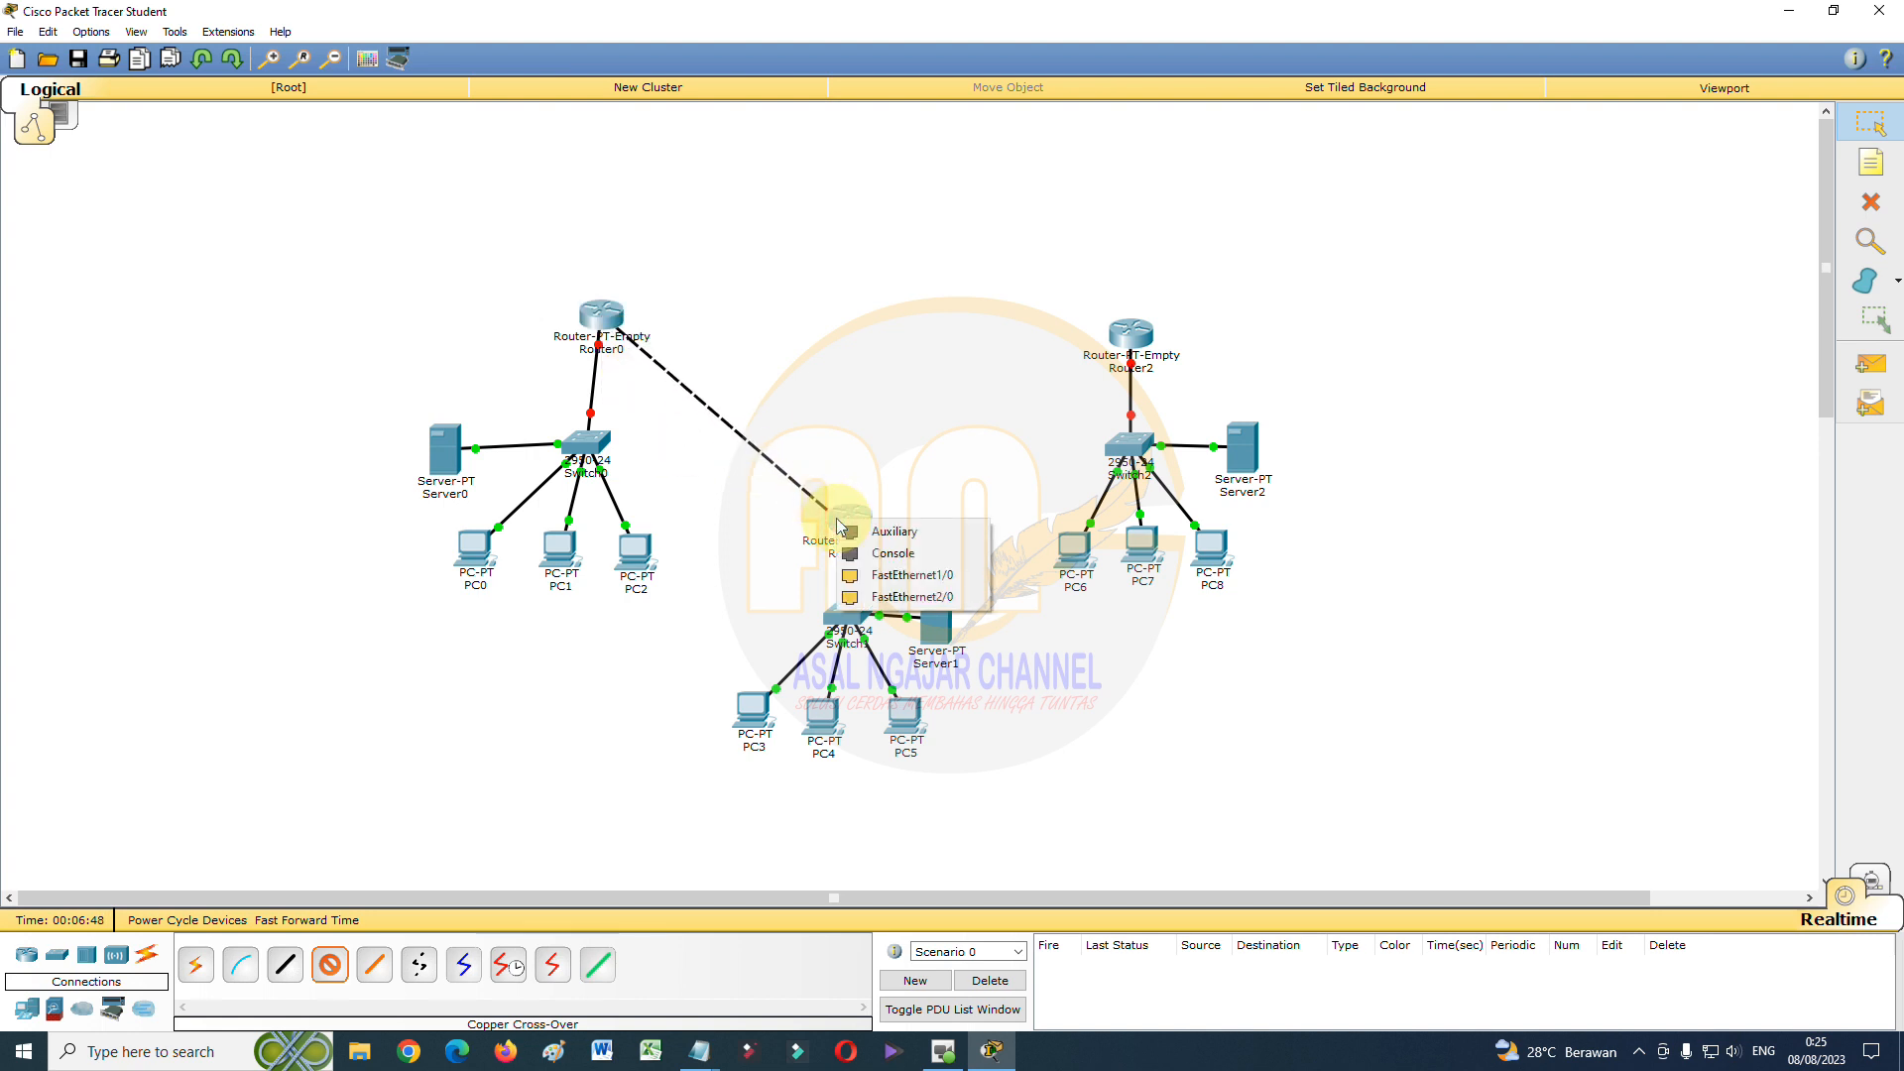
{"action": "left_click", "coordinate": [876, 576]}
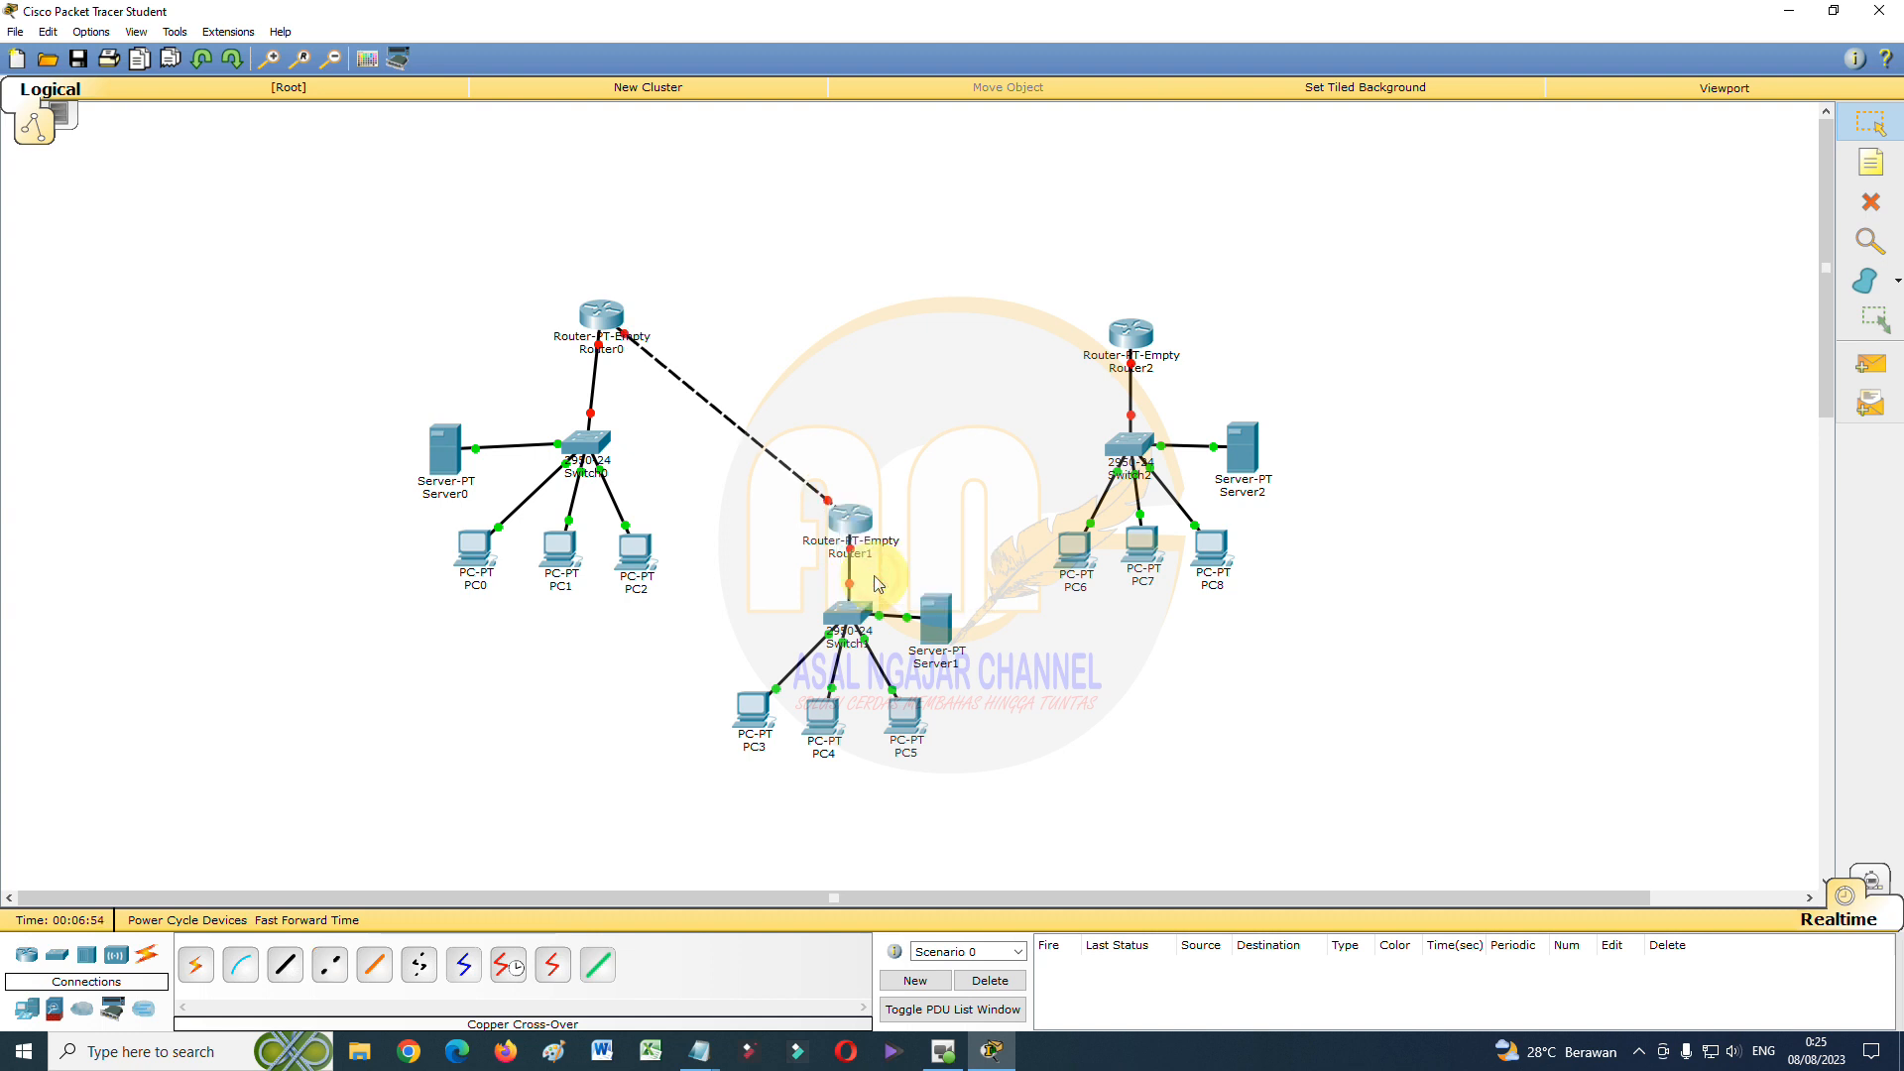
Connect Router1's FastEthernet2/0 port to Router2's FastEthernet2/0 port with a copper cross-over cable
{"action": "left_click", "coordinate": [325, 972]}
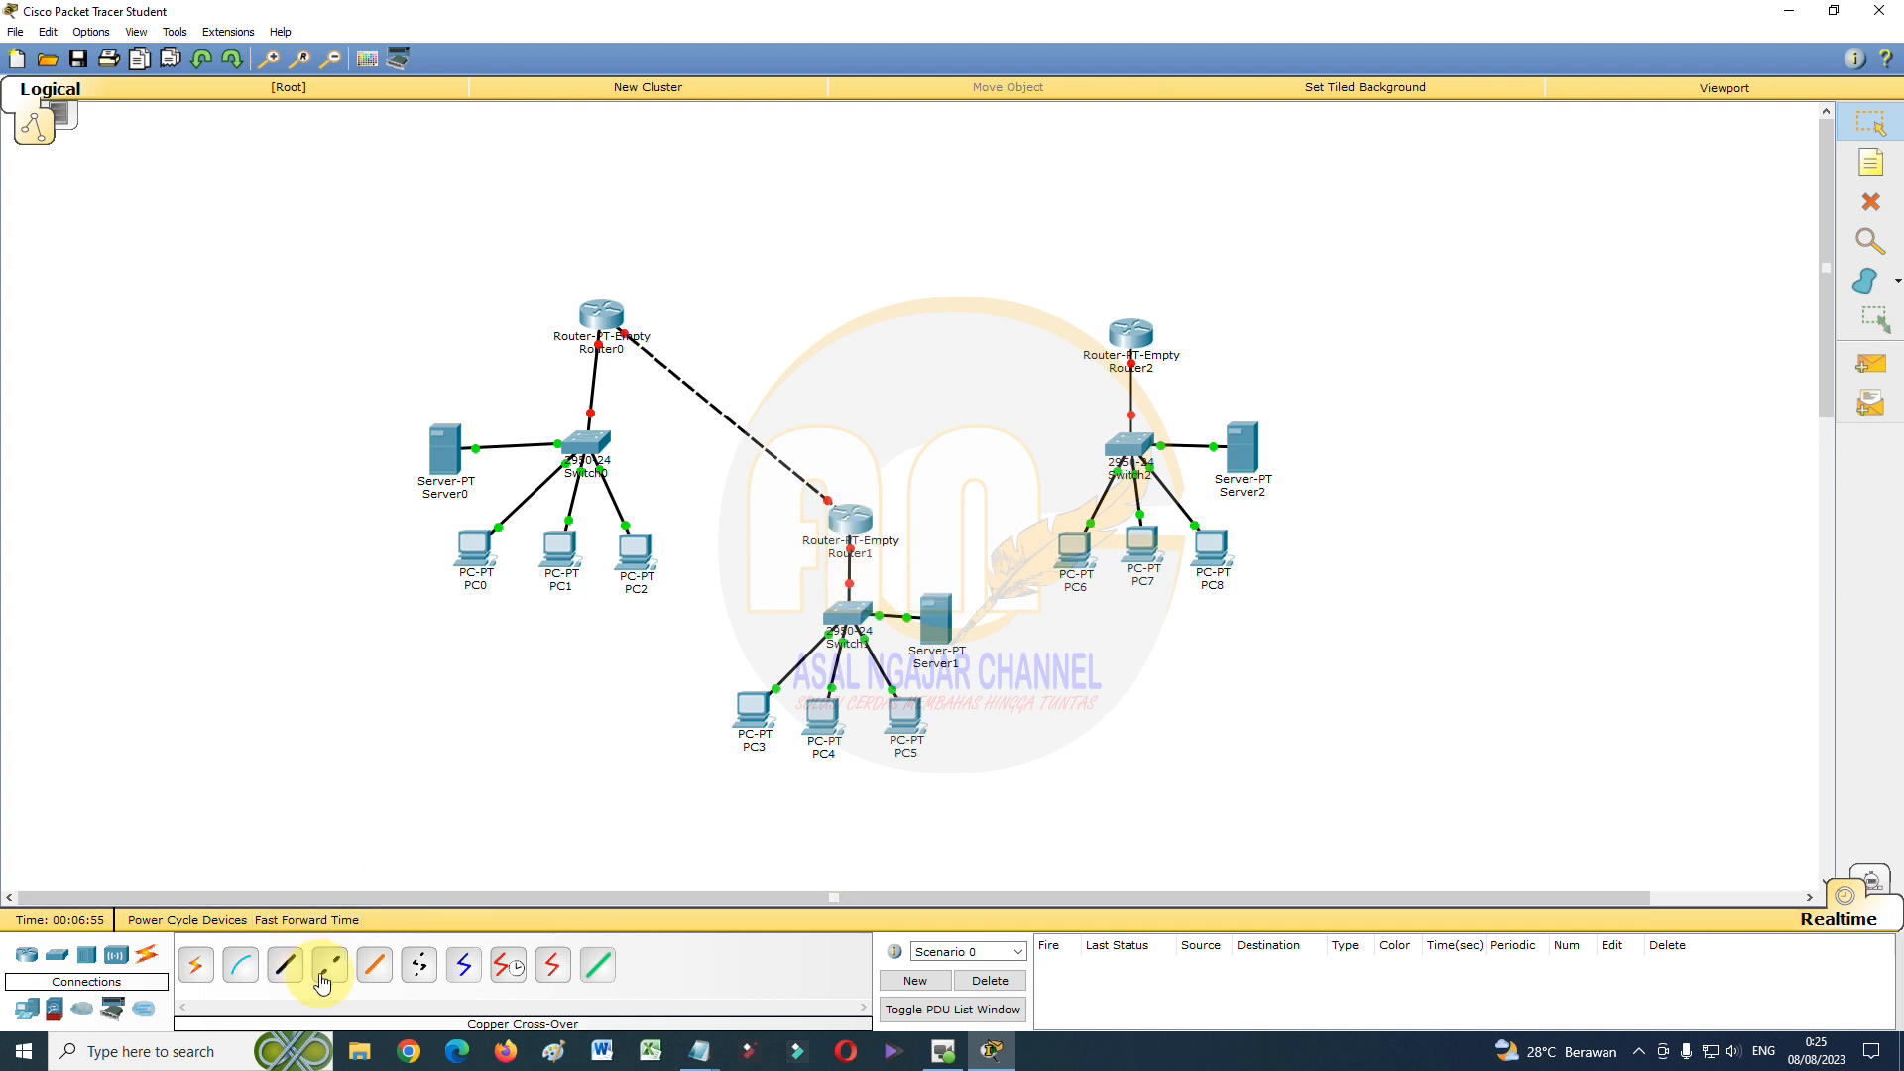
{"action": "left_click", "coordinate": [861, 526]}
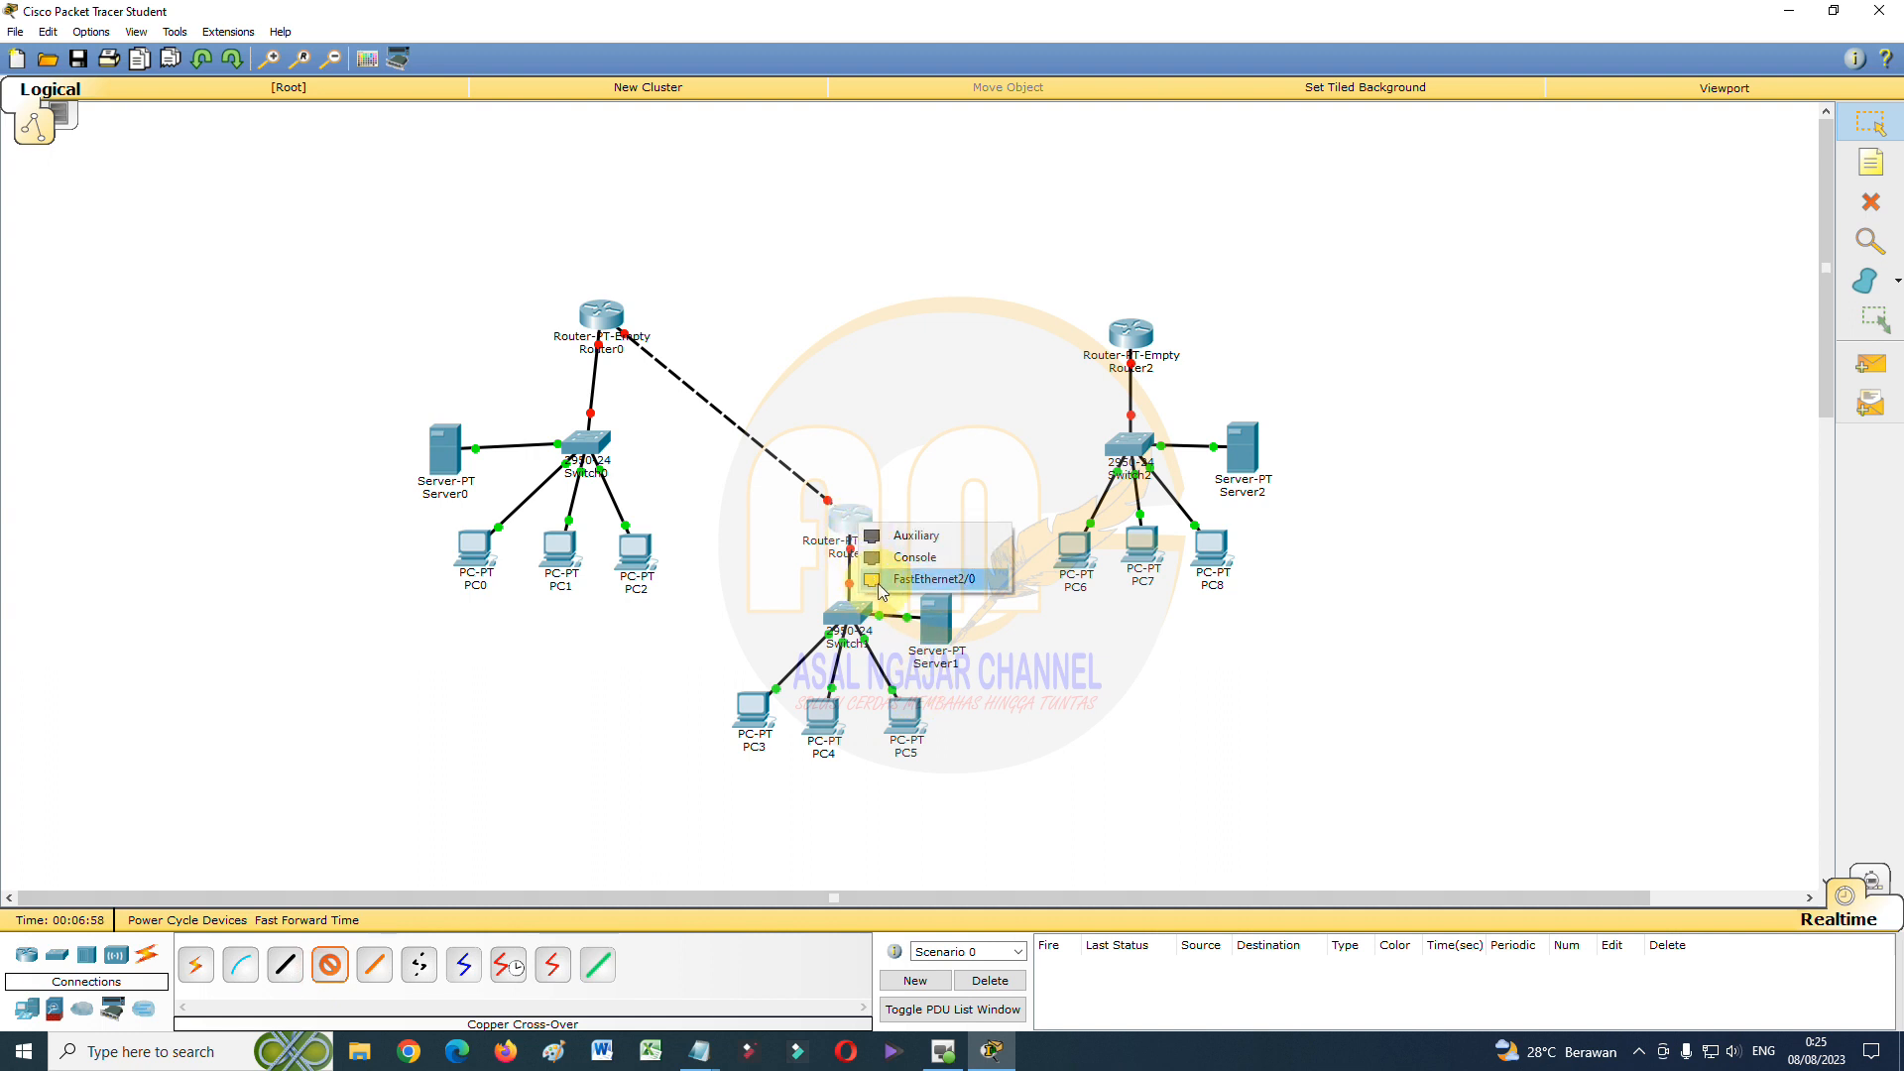
{"action": "left_click", "coordinate": [932, 579]}
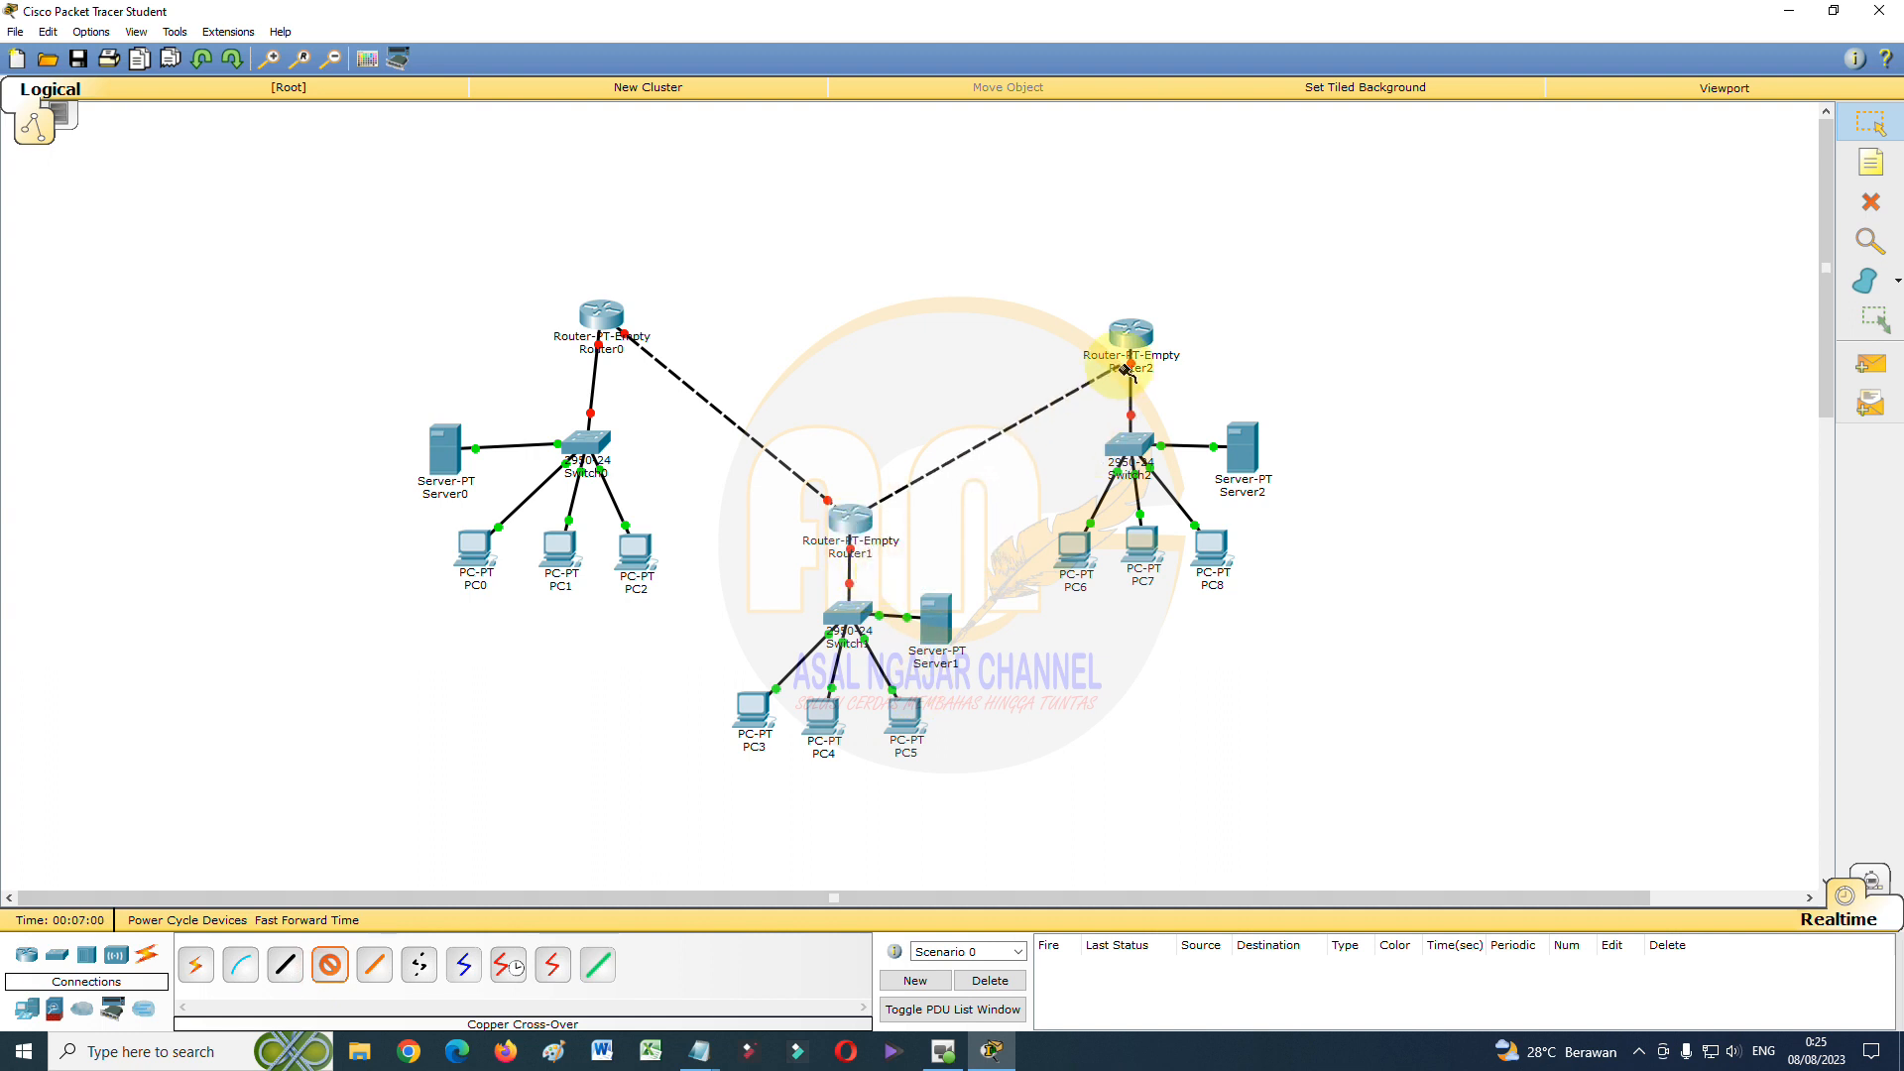
{"action": "left_click", "coordinate": [1131, 335]}
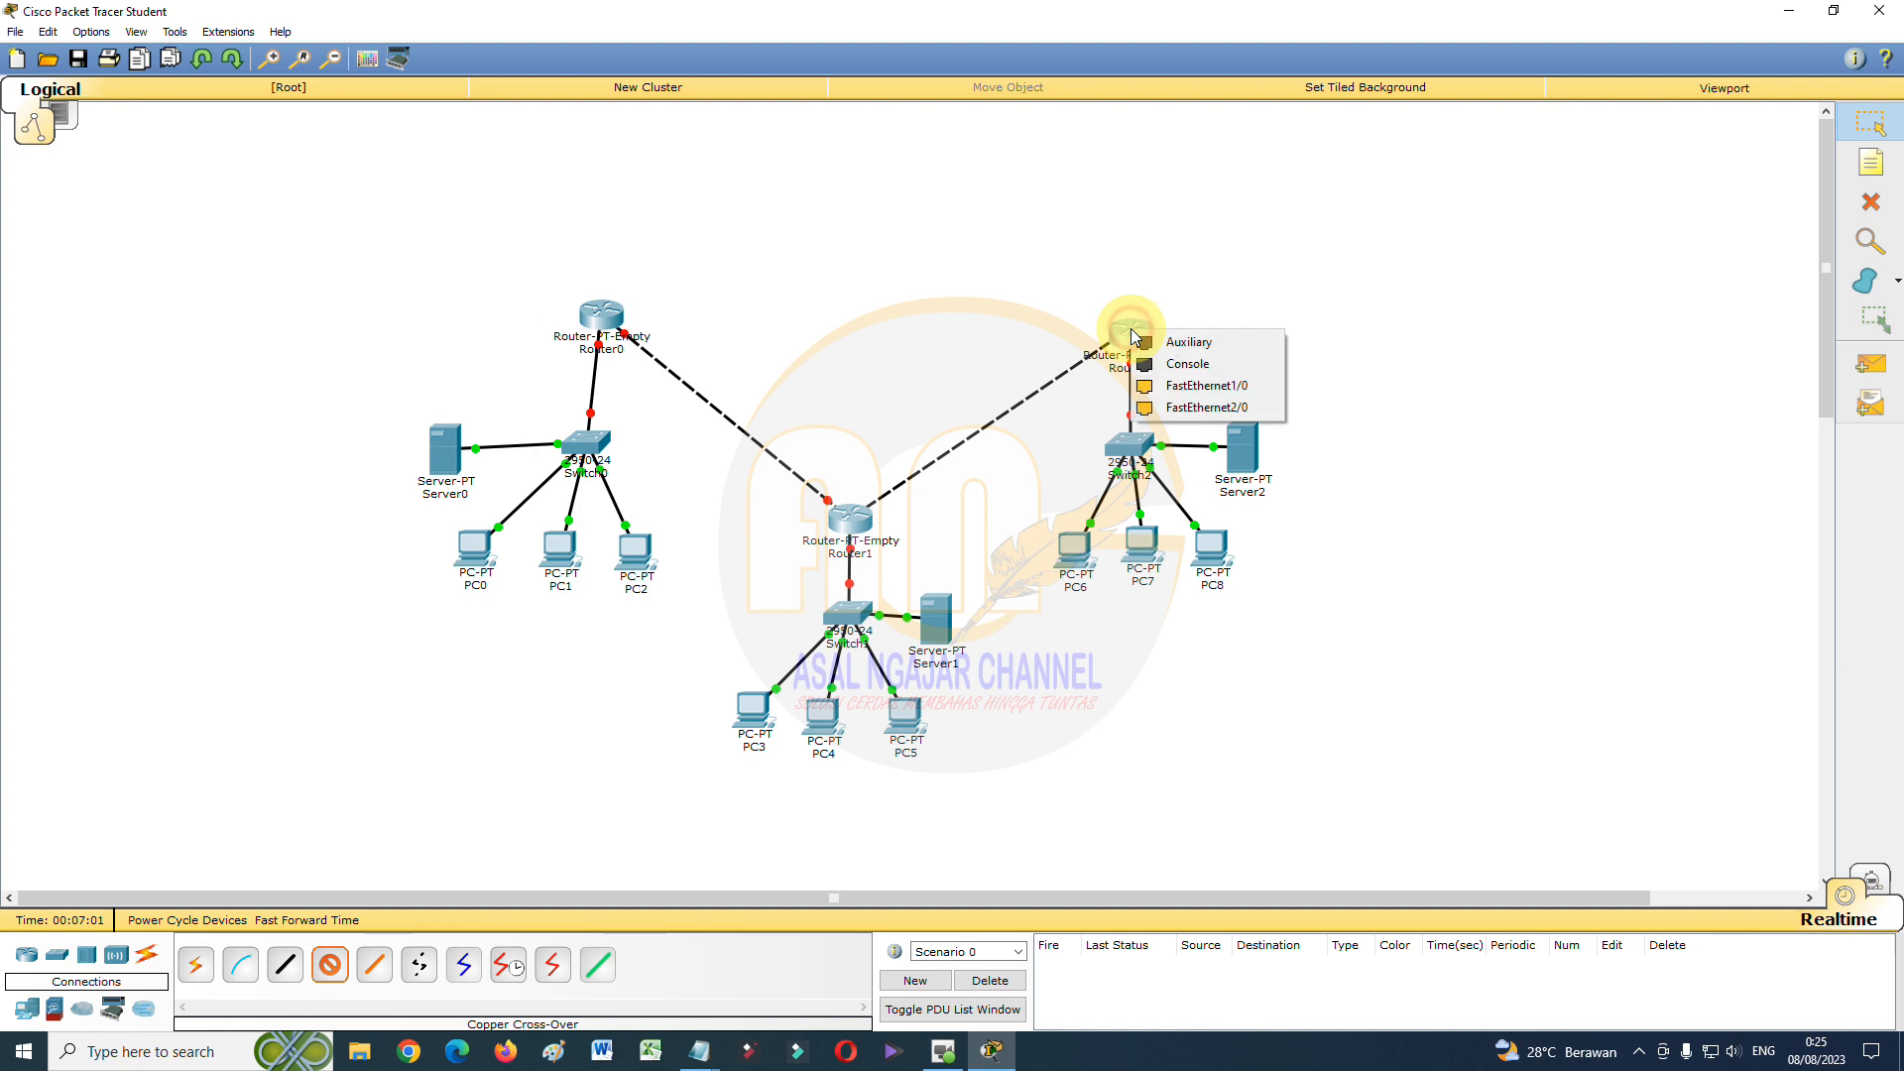
{"action": "left_click", "coordinate": [1153, 409]}
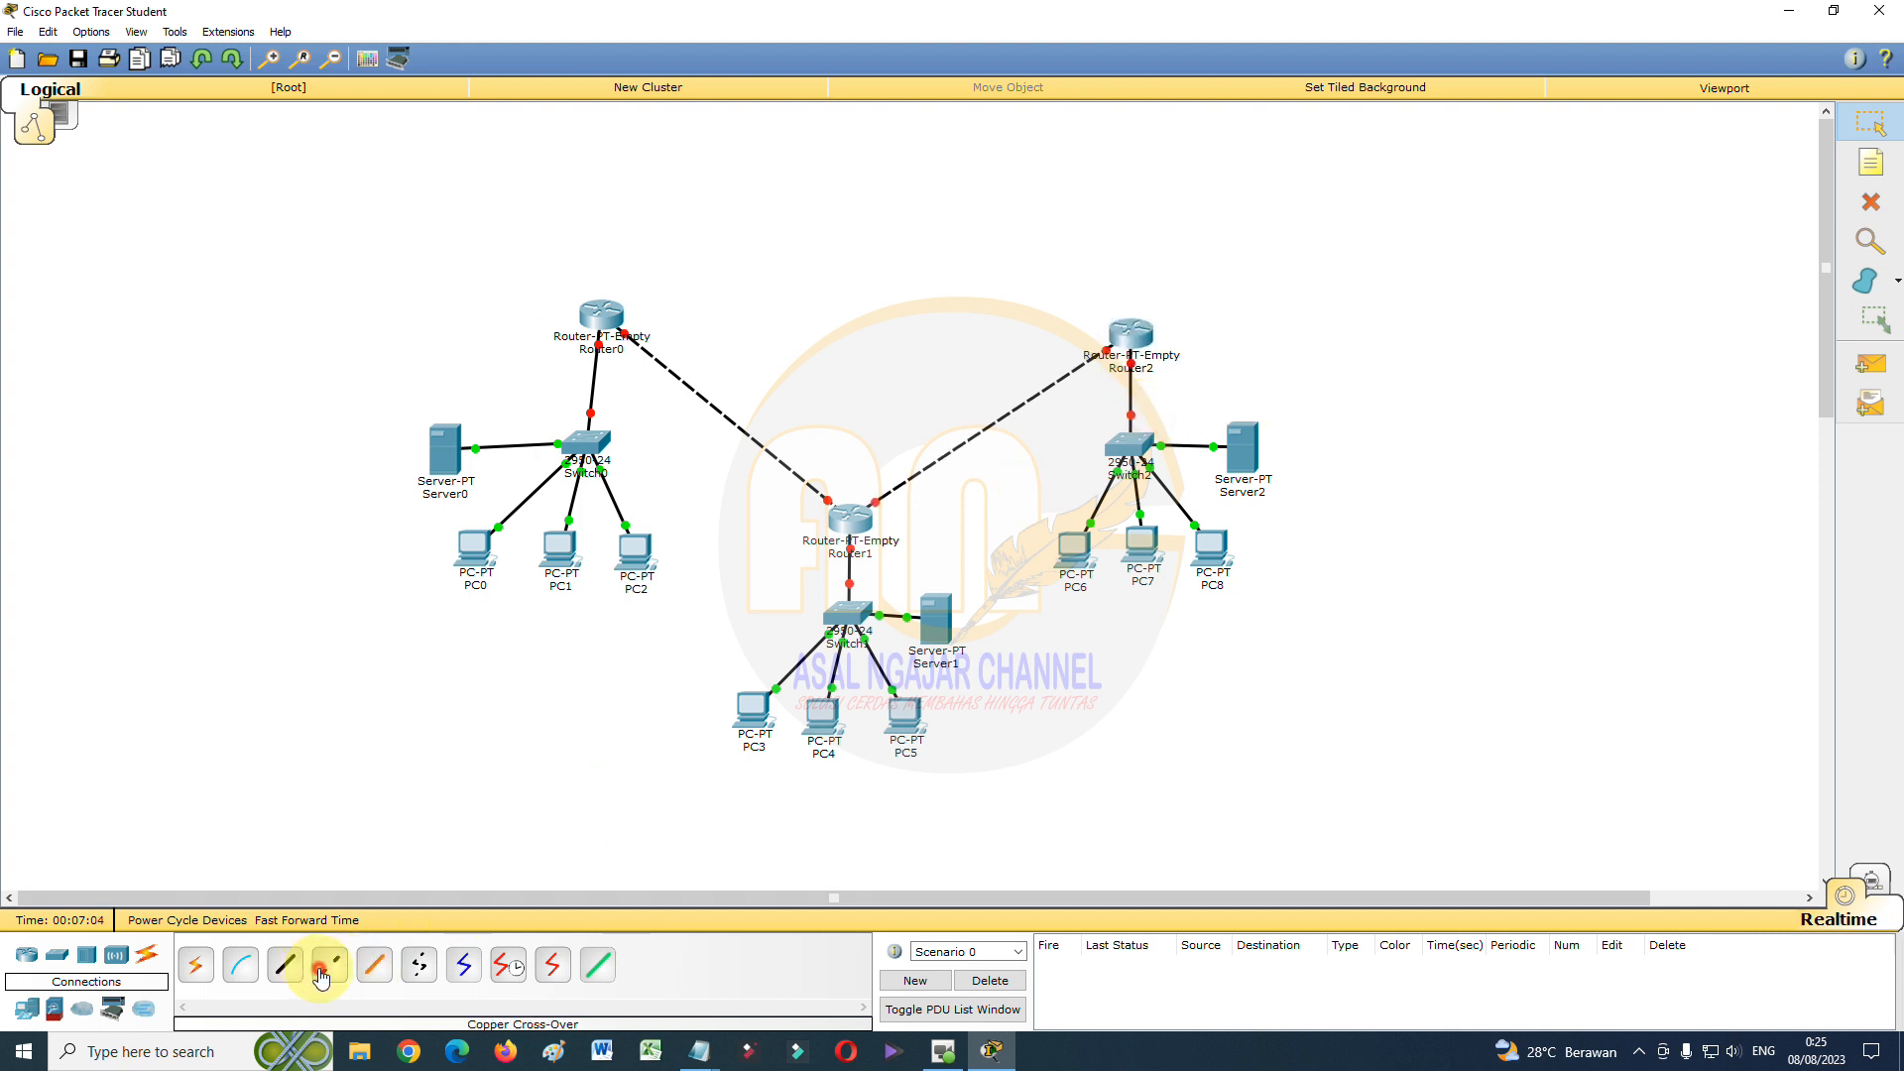
Connect Router2's FastEthernet1/0 port to Router0's FastEthernet2/0 port with a copper cross-over cable, and align Router0 directly above Switch0
{"action": "left_click", "coordinate": [1127, 332]}
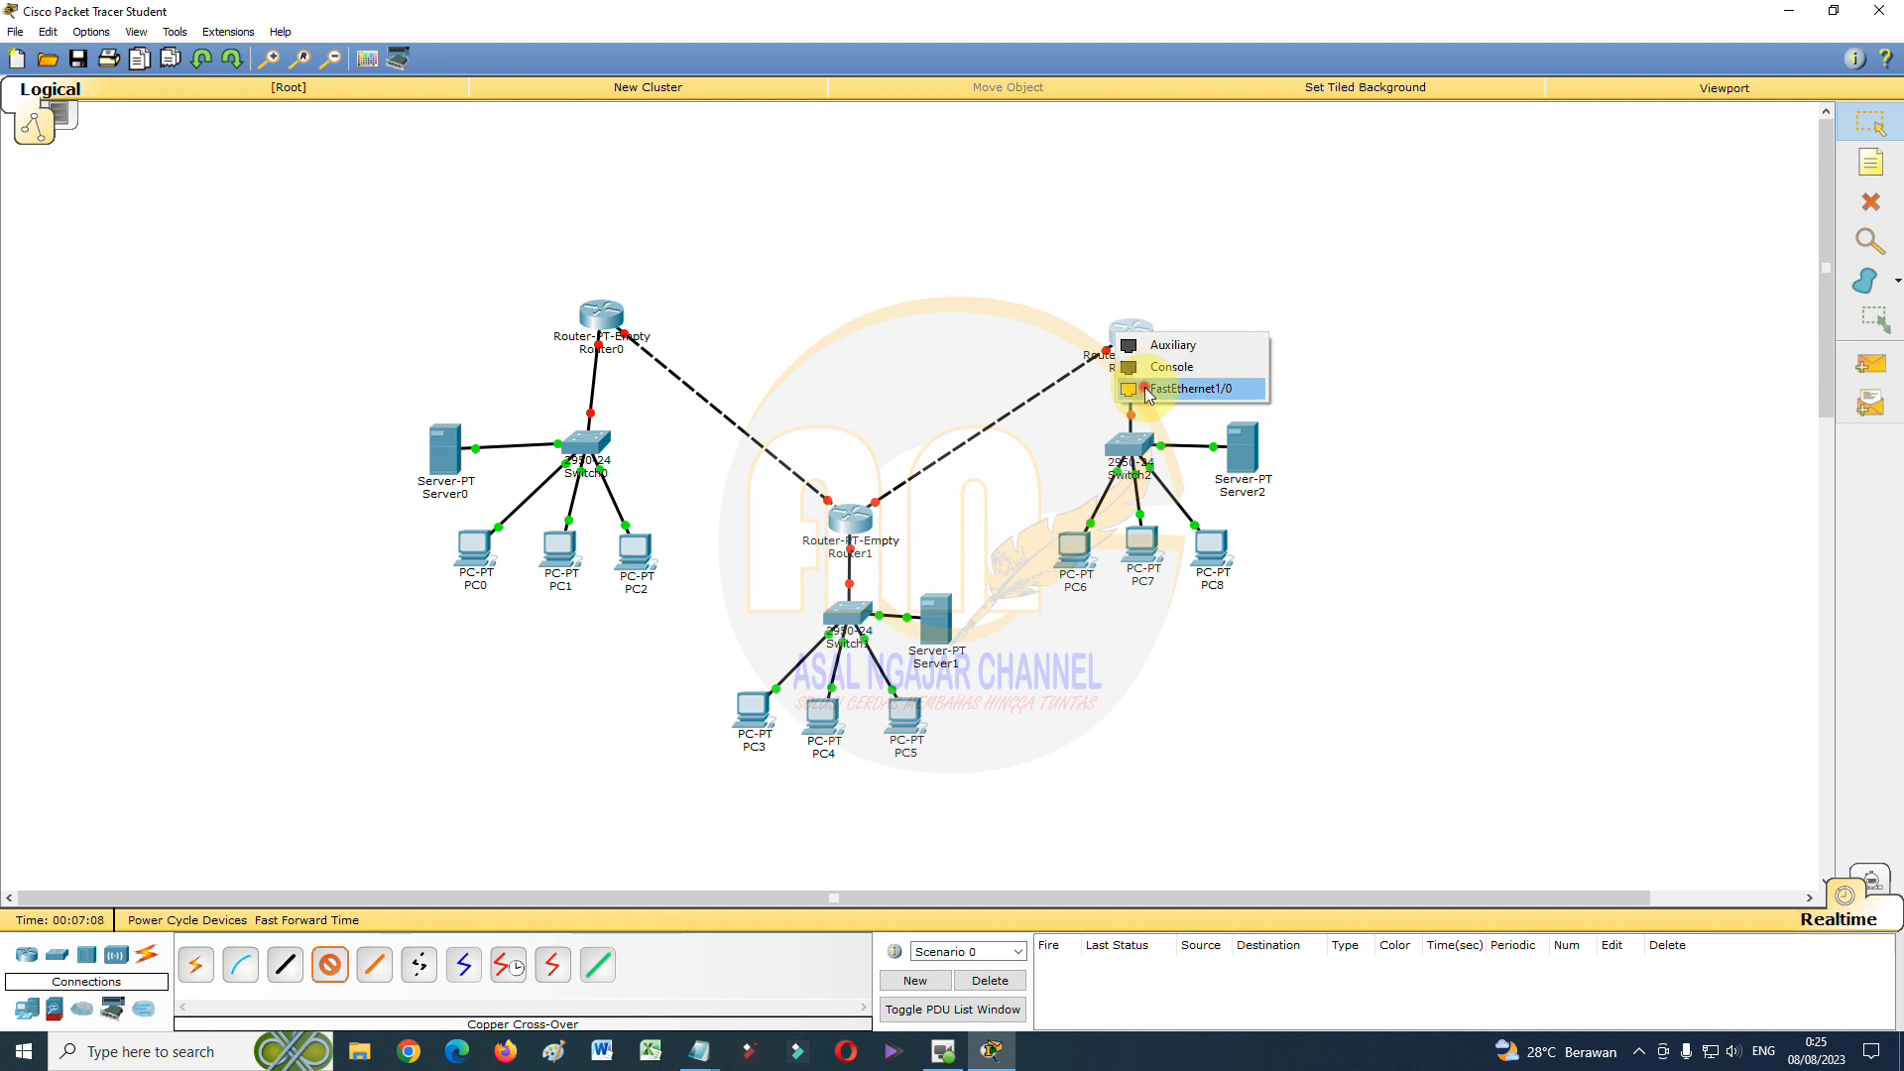
{"action": "left_click", "coordinate": [1145, 387]}
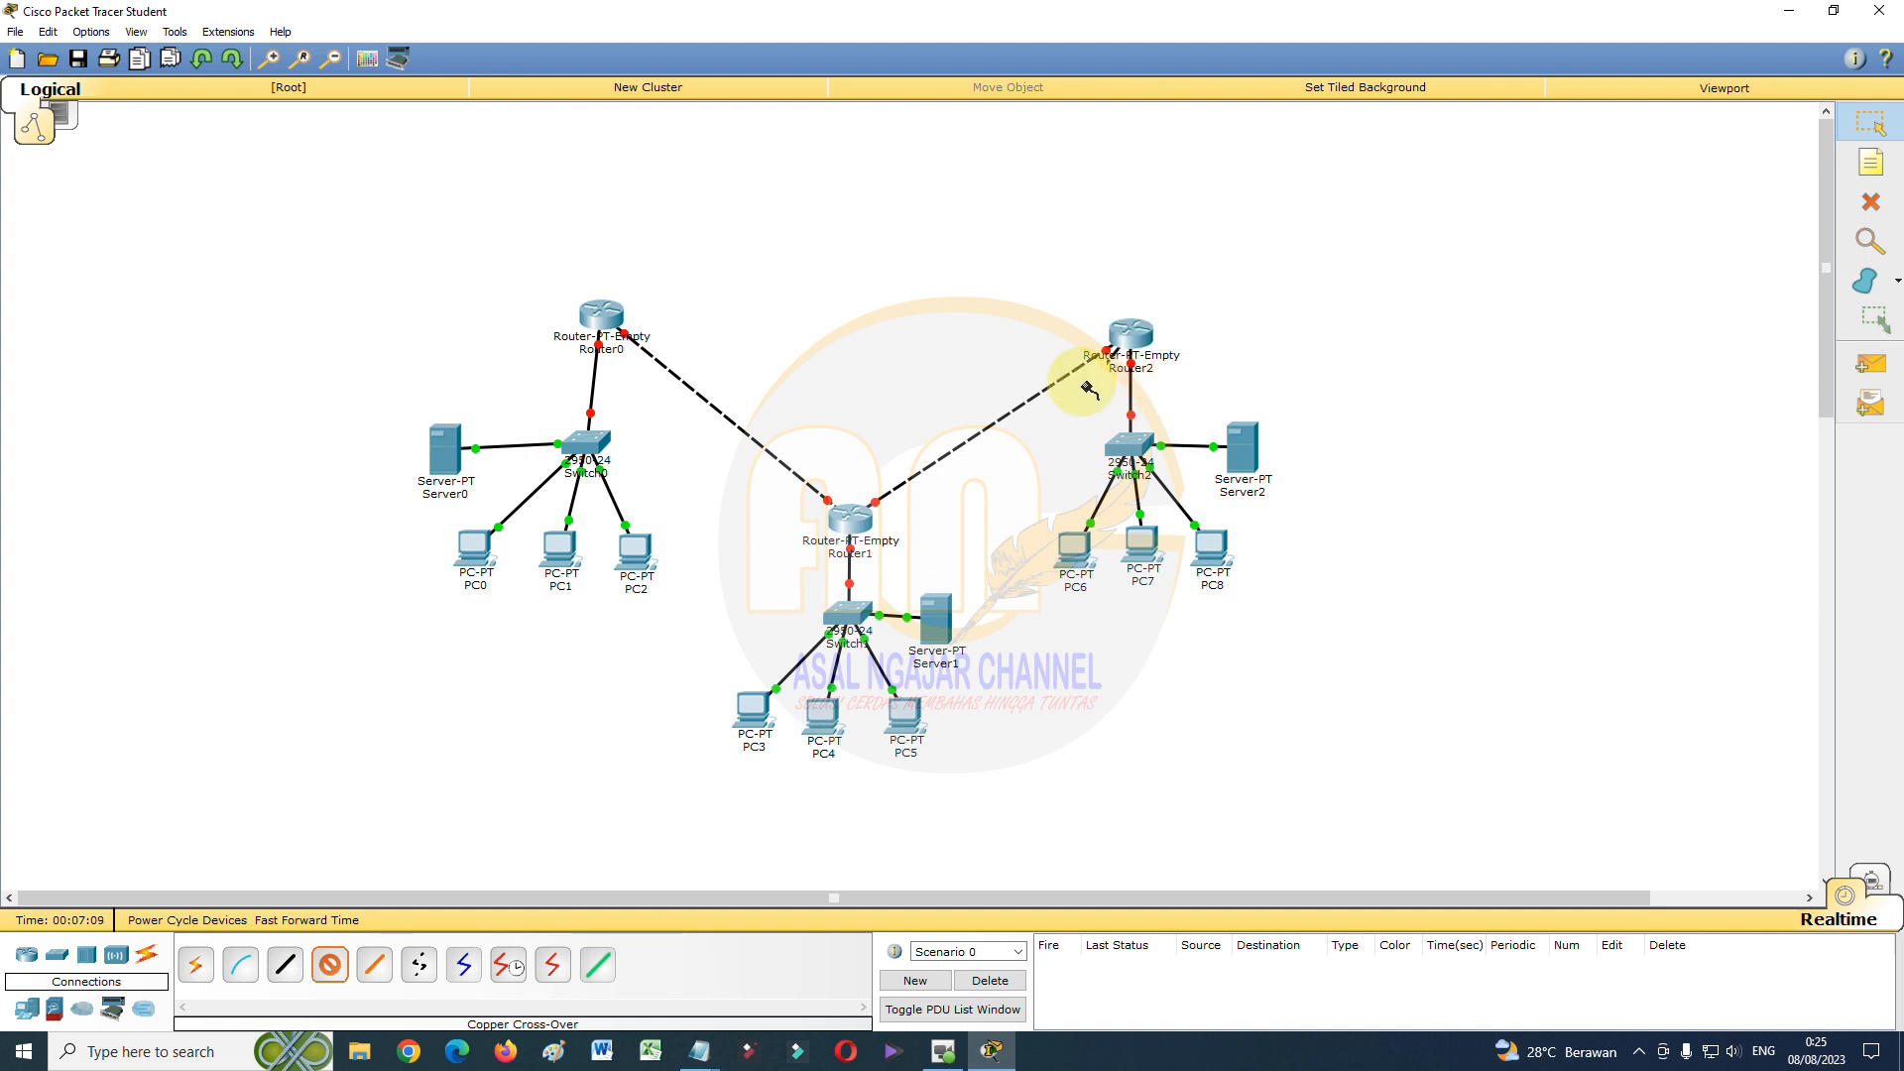
{"action": "left_click", "coordinate": [610, 317]}
{"action": "left_click", "coordinate": [617, 373]}
{"action": "mouse_move", "coordinate": [605, 323]}
{"action": "left_mouse_down"}
{"action": "mouse_move", "coordinate": [568, 336]}
{"action": "mouse_move", "coordinate": [588, 338]}
{"action": "left_mouse_up"}
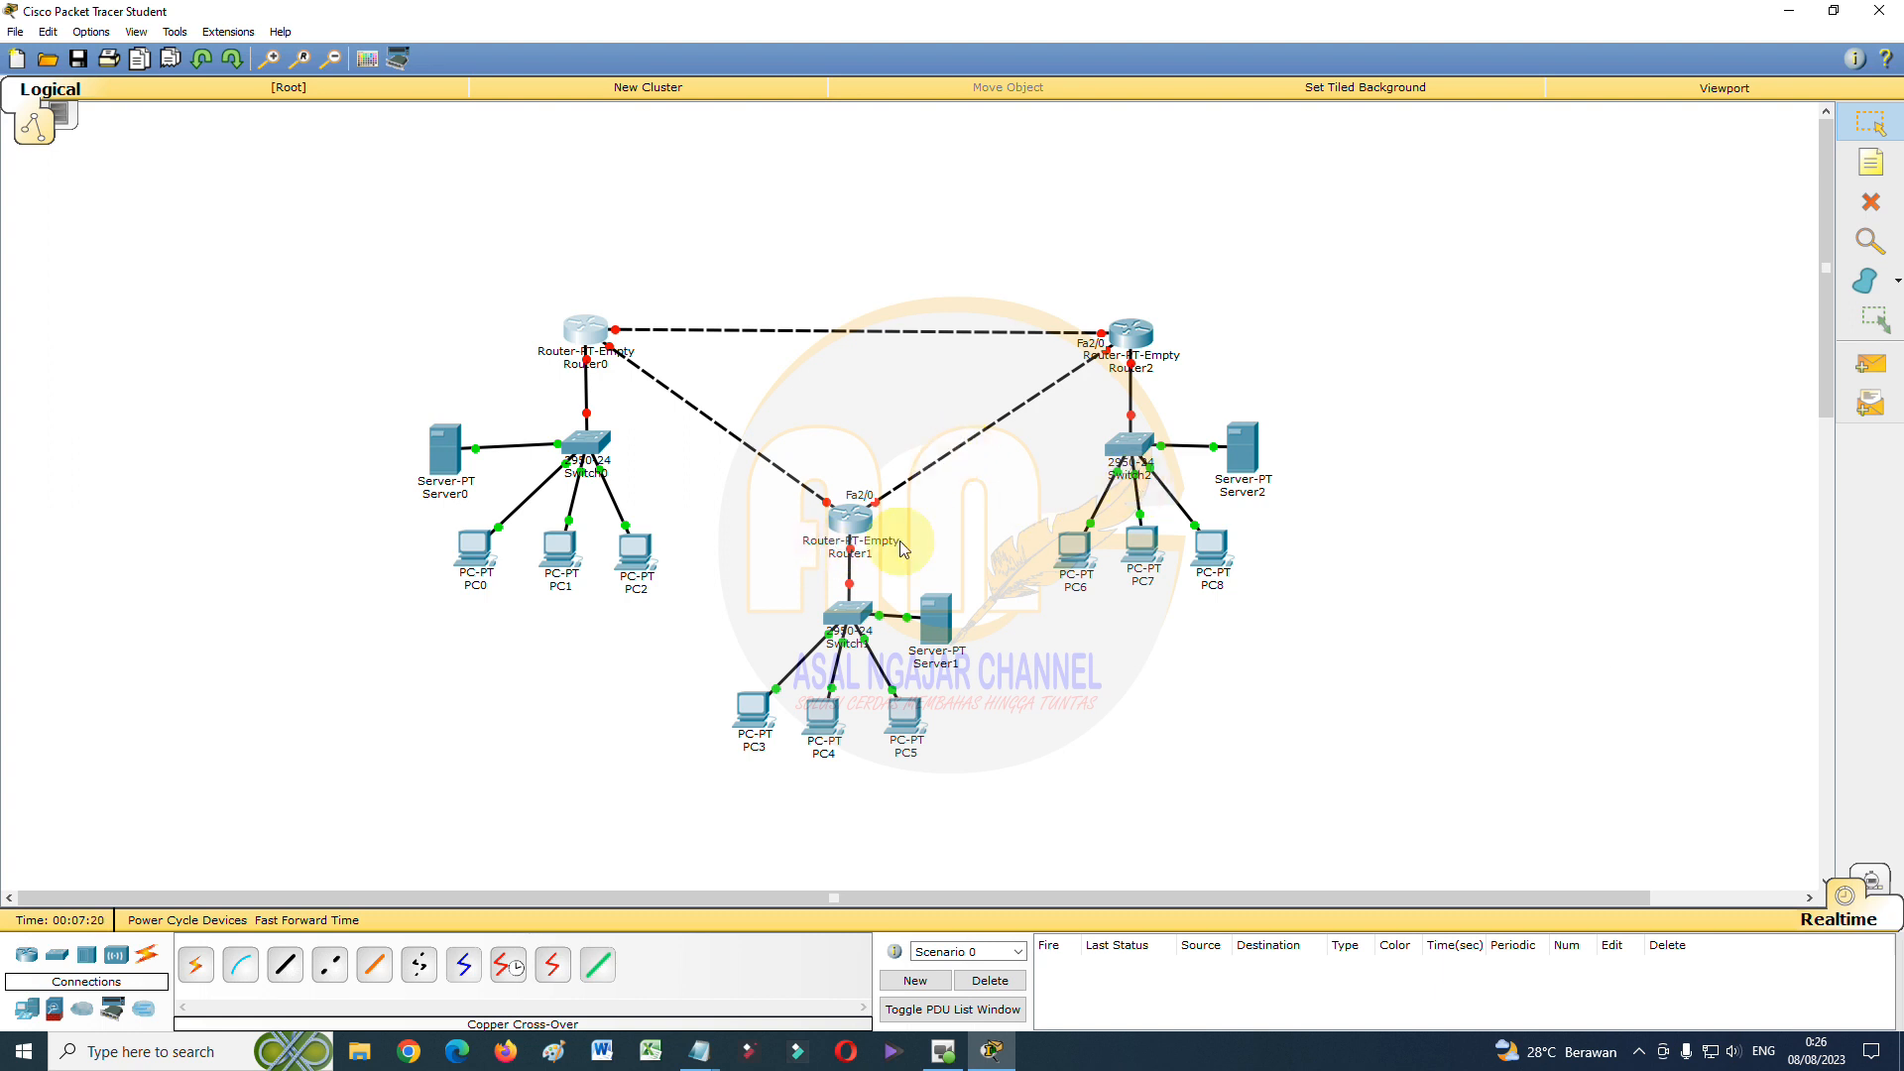
Review the FE 0/0 default gateway addresses planned for the three routers in the MAN CROSS TOPOLOGI notes in Notepad, and return to Packet Tracer
{"action": "mouse_move", "coordinate": [901, 544]}
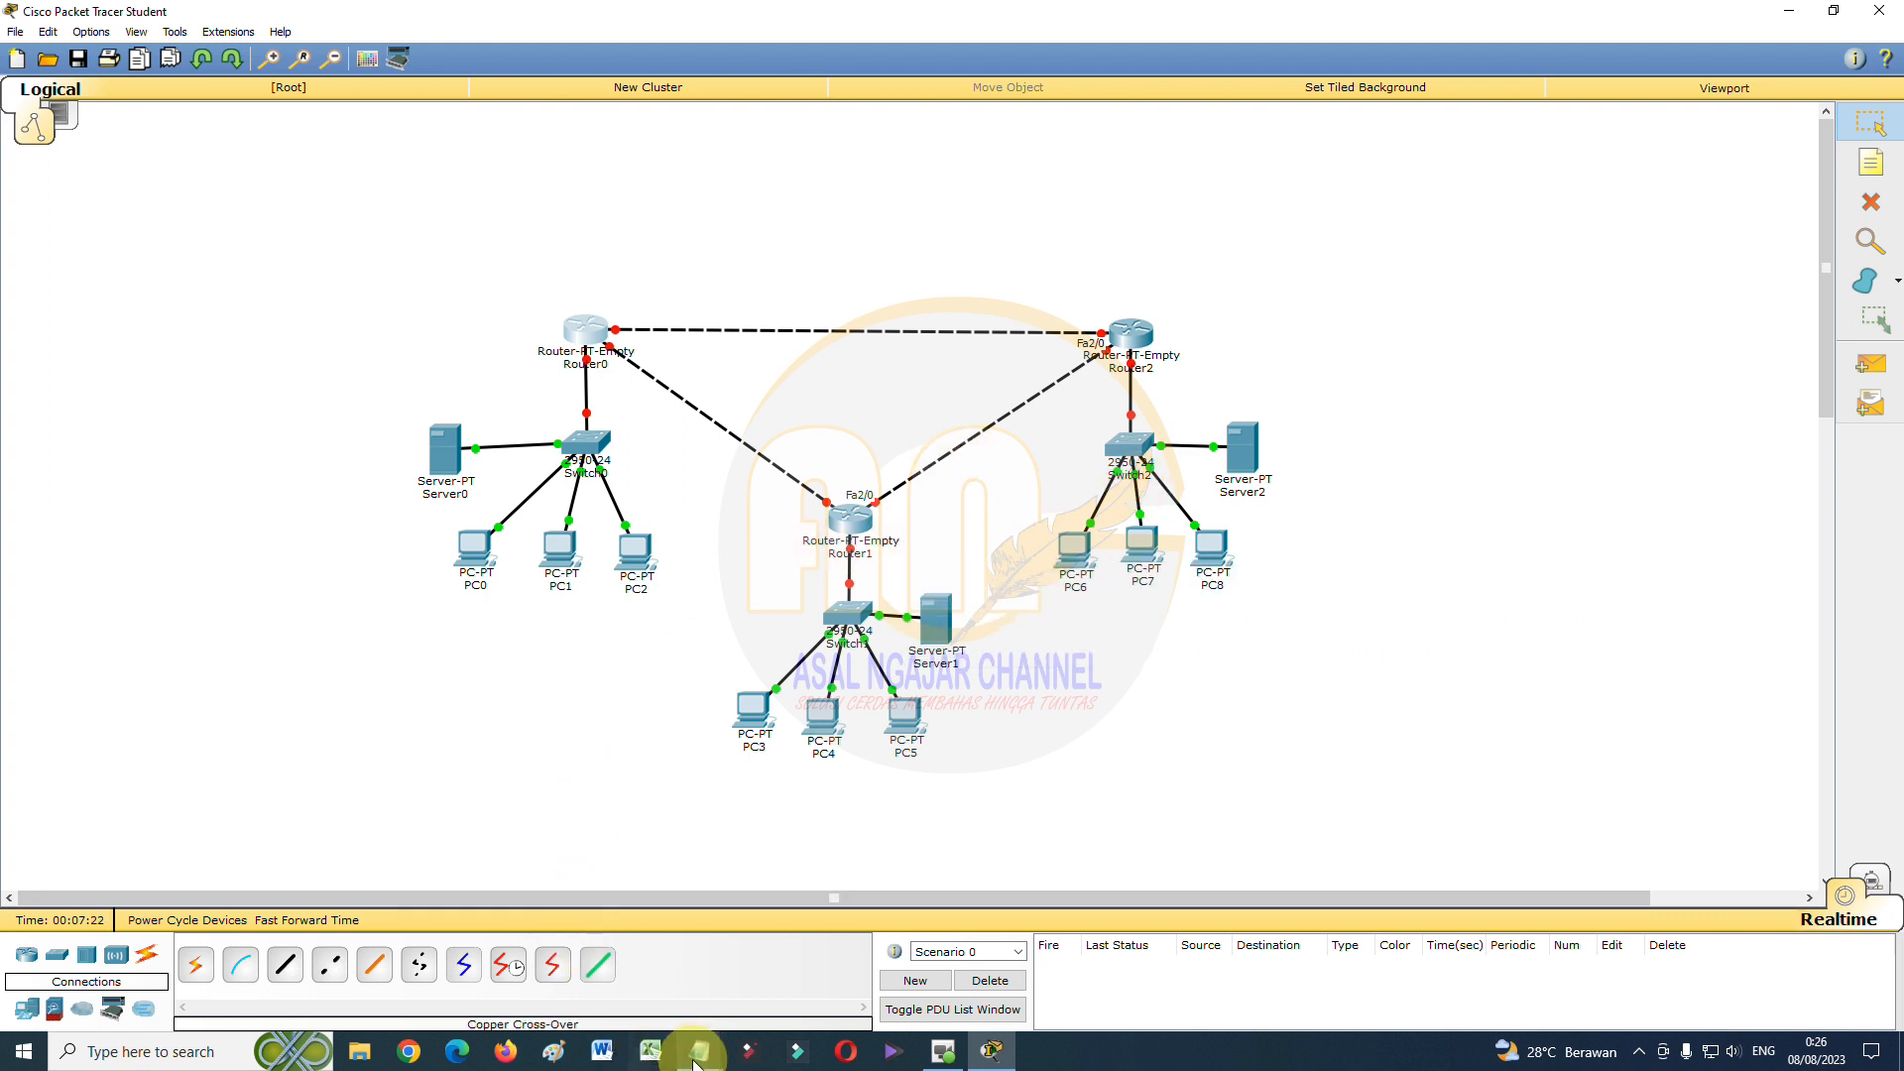
{"action": "mouse_move", "coordinate": [699, 1050]}
{"action": "left_click", "coordinate": [756, 982]}
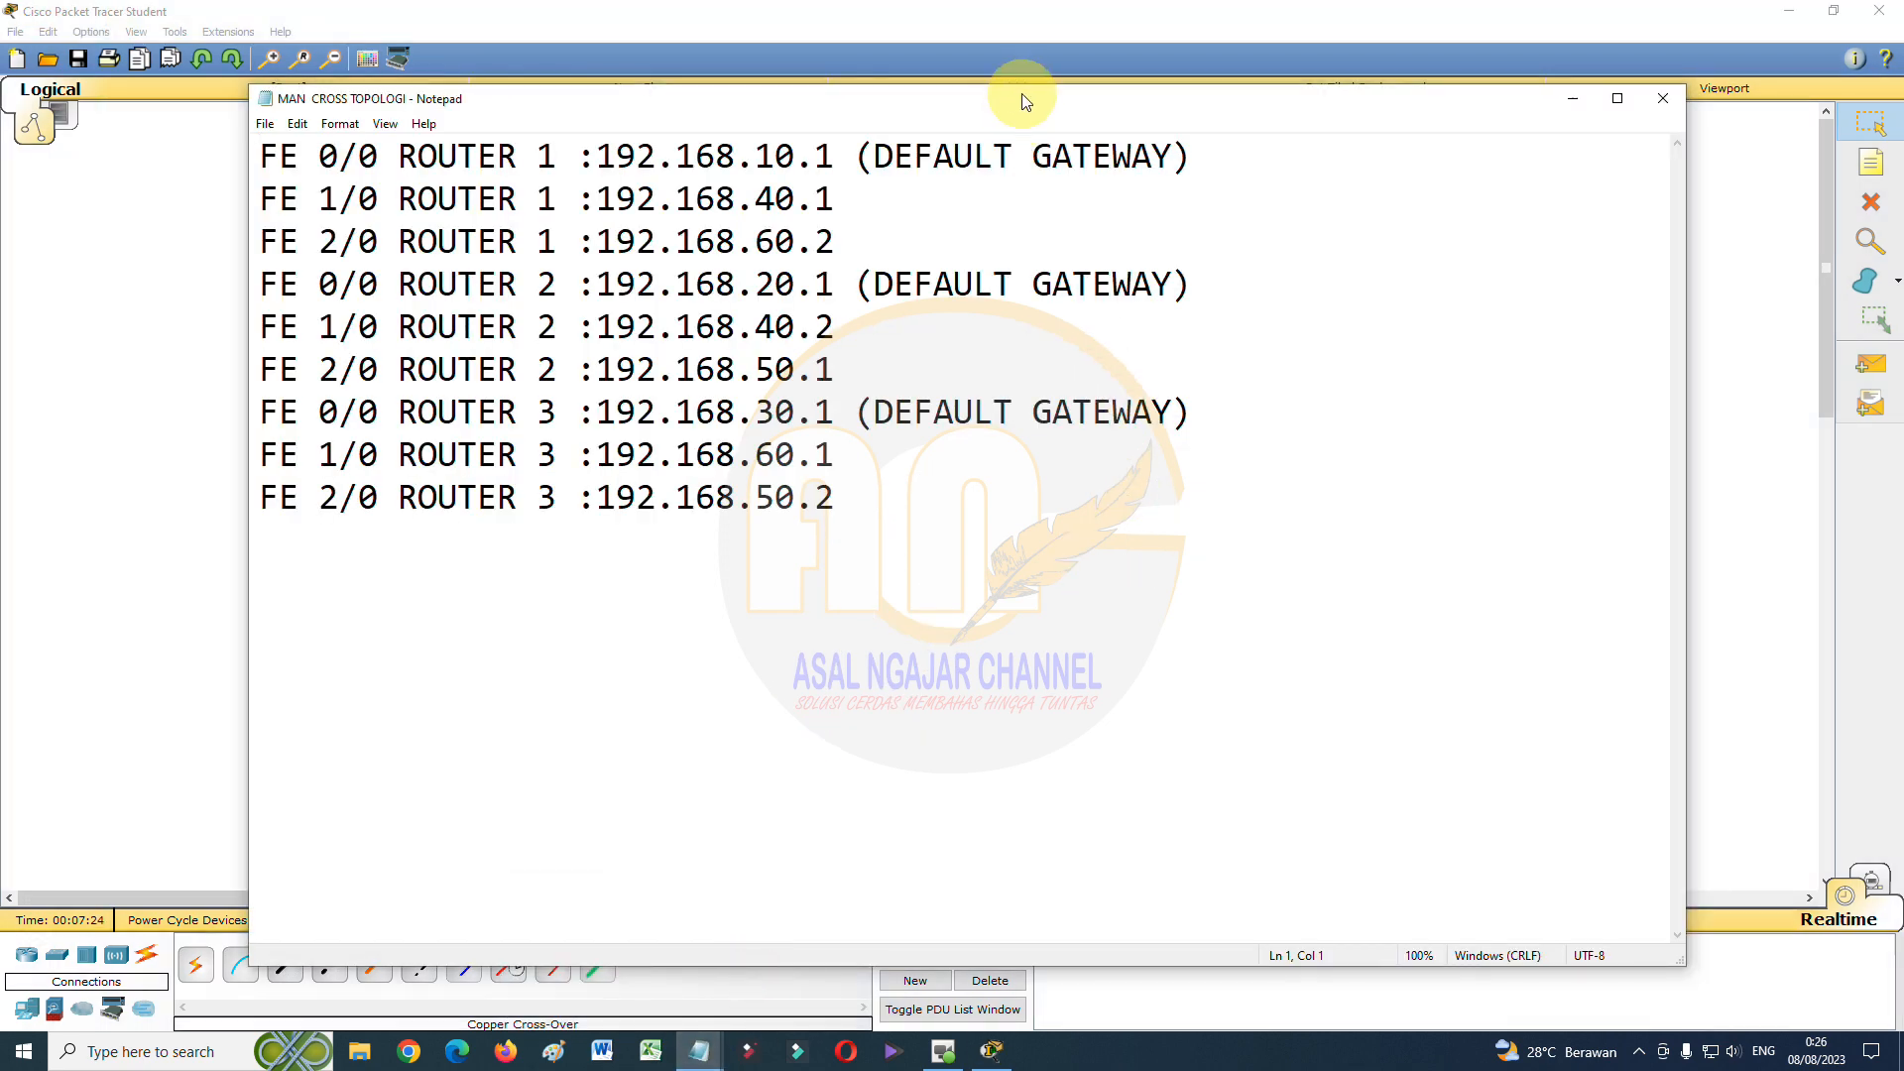
{"action": "left_click_drag", "start_coordinate": [1020, 94], "coordinate": [1573, 142]}
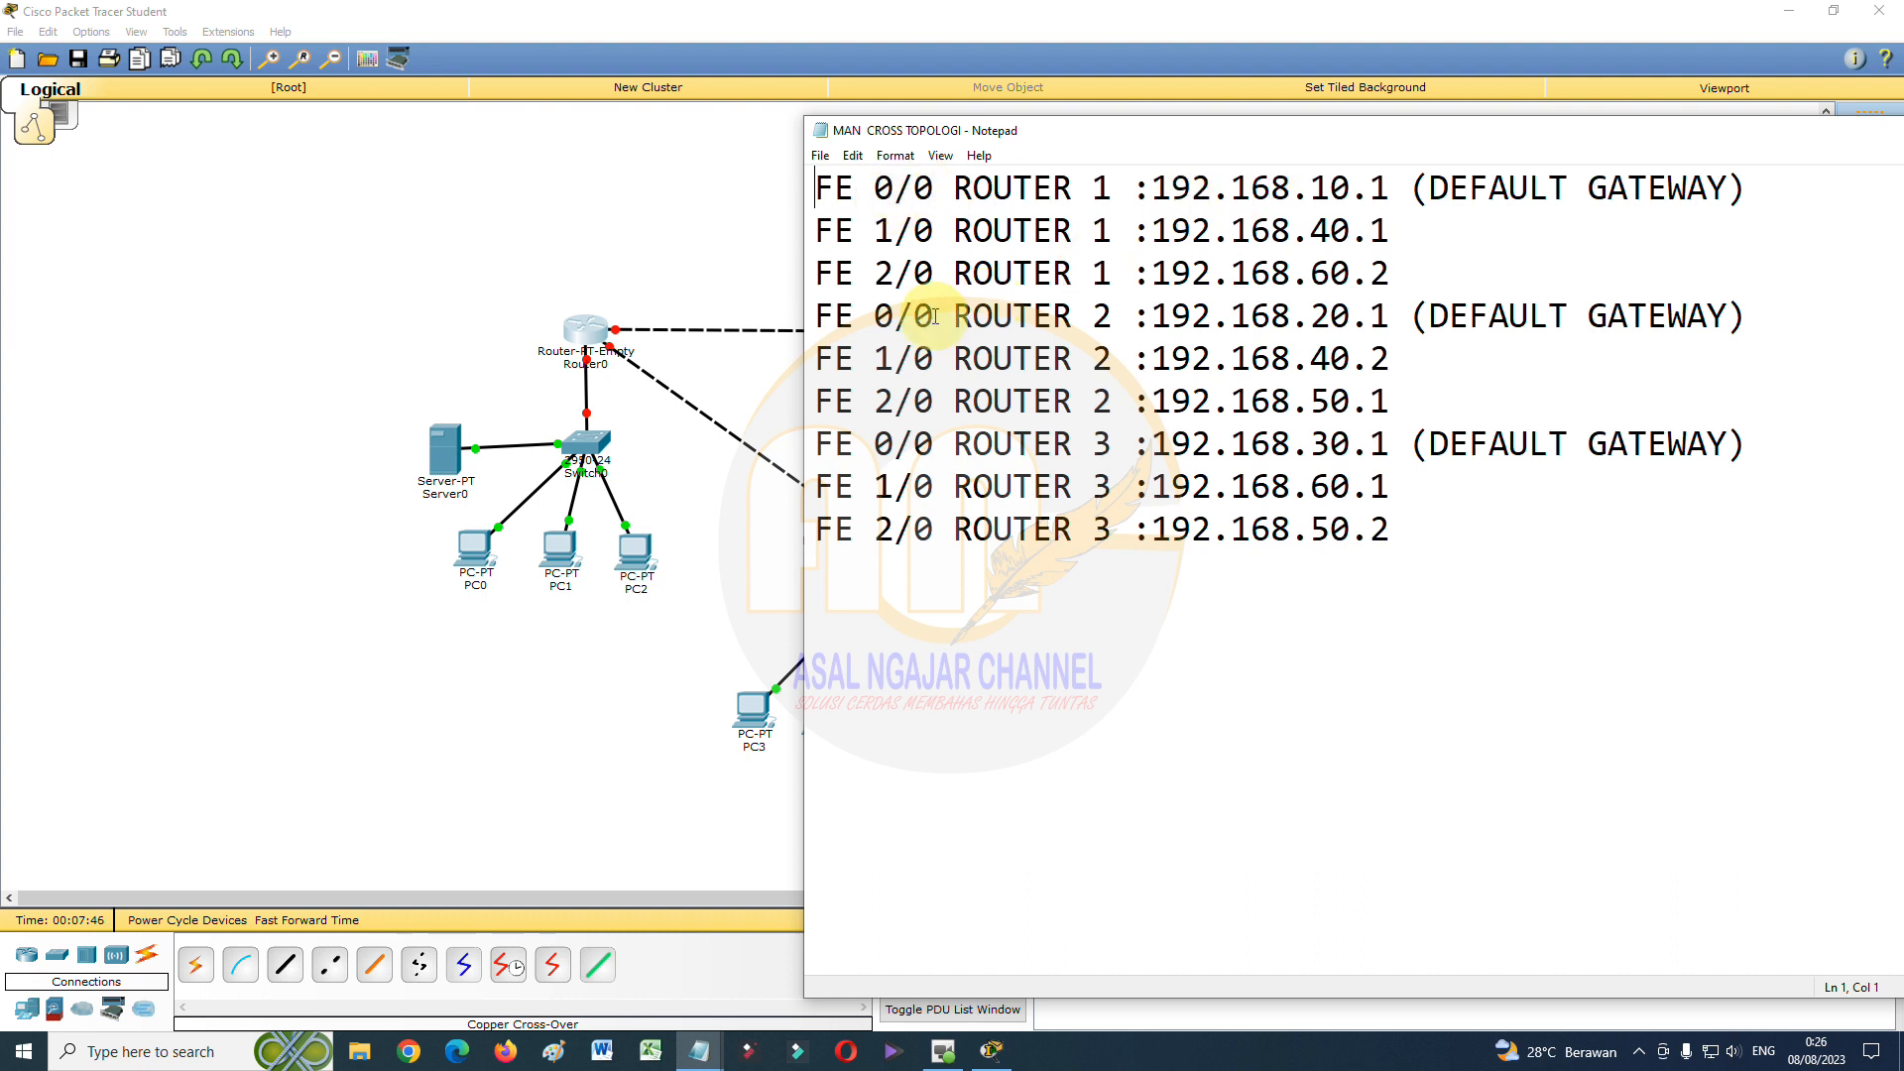
{"action": "left_click_drag", "start_coordinate": [815, 316], "coordinate": [1785, 311]}
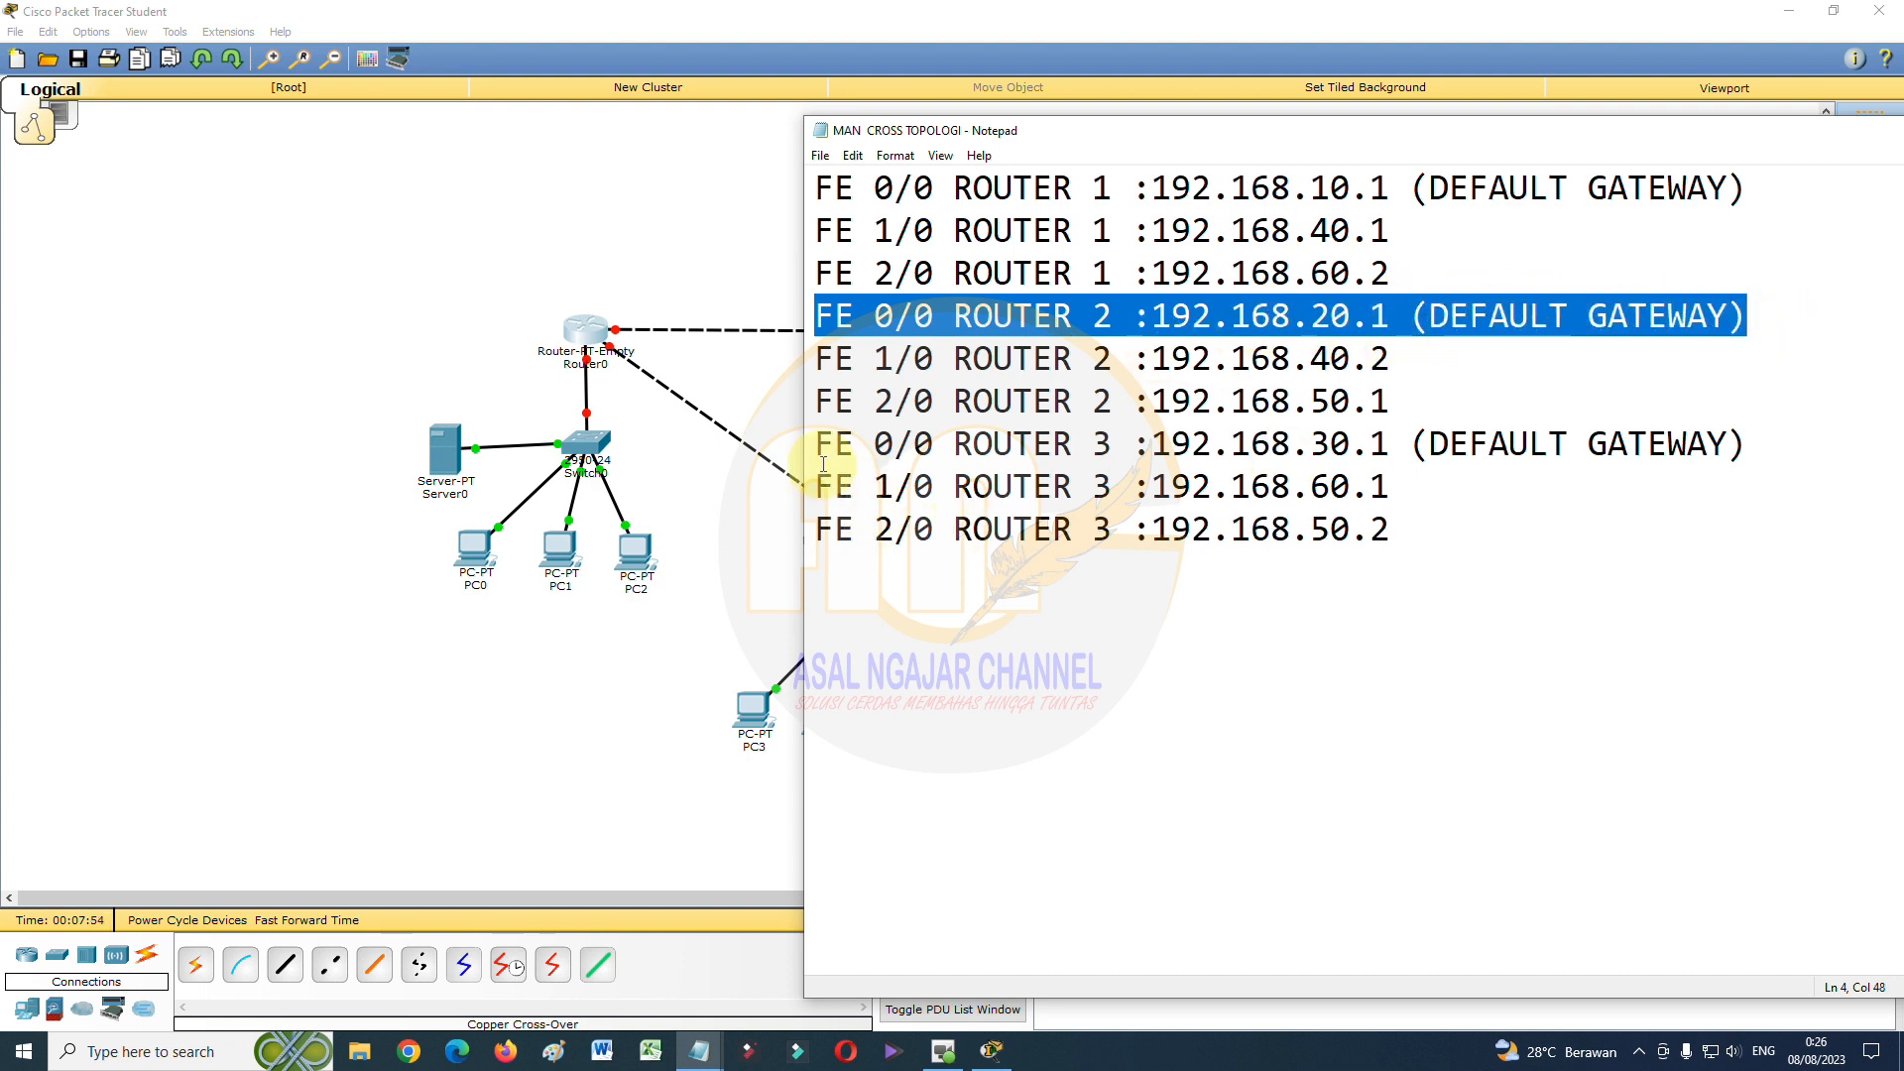
{"action": "left_click_drag", "start_coordinate": [815, 443], "coordinate": [1390, 446]}
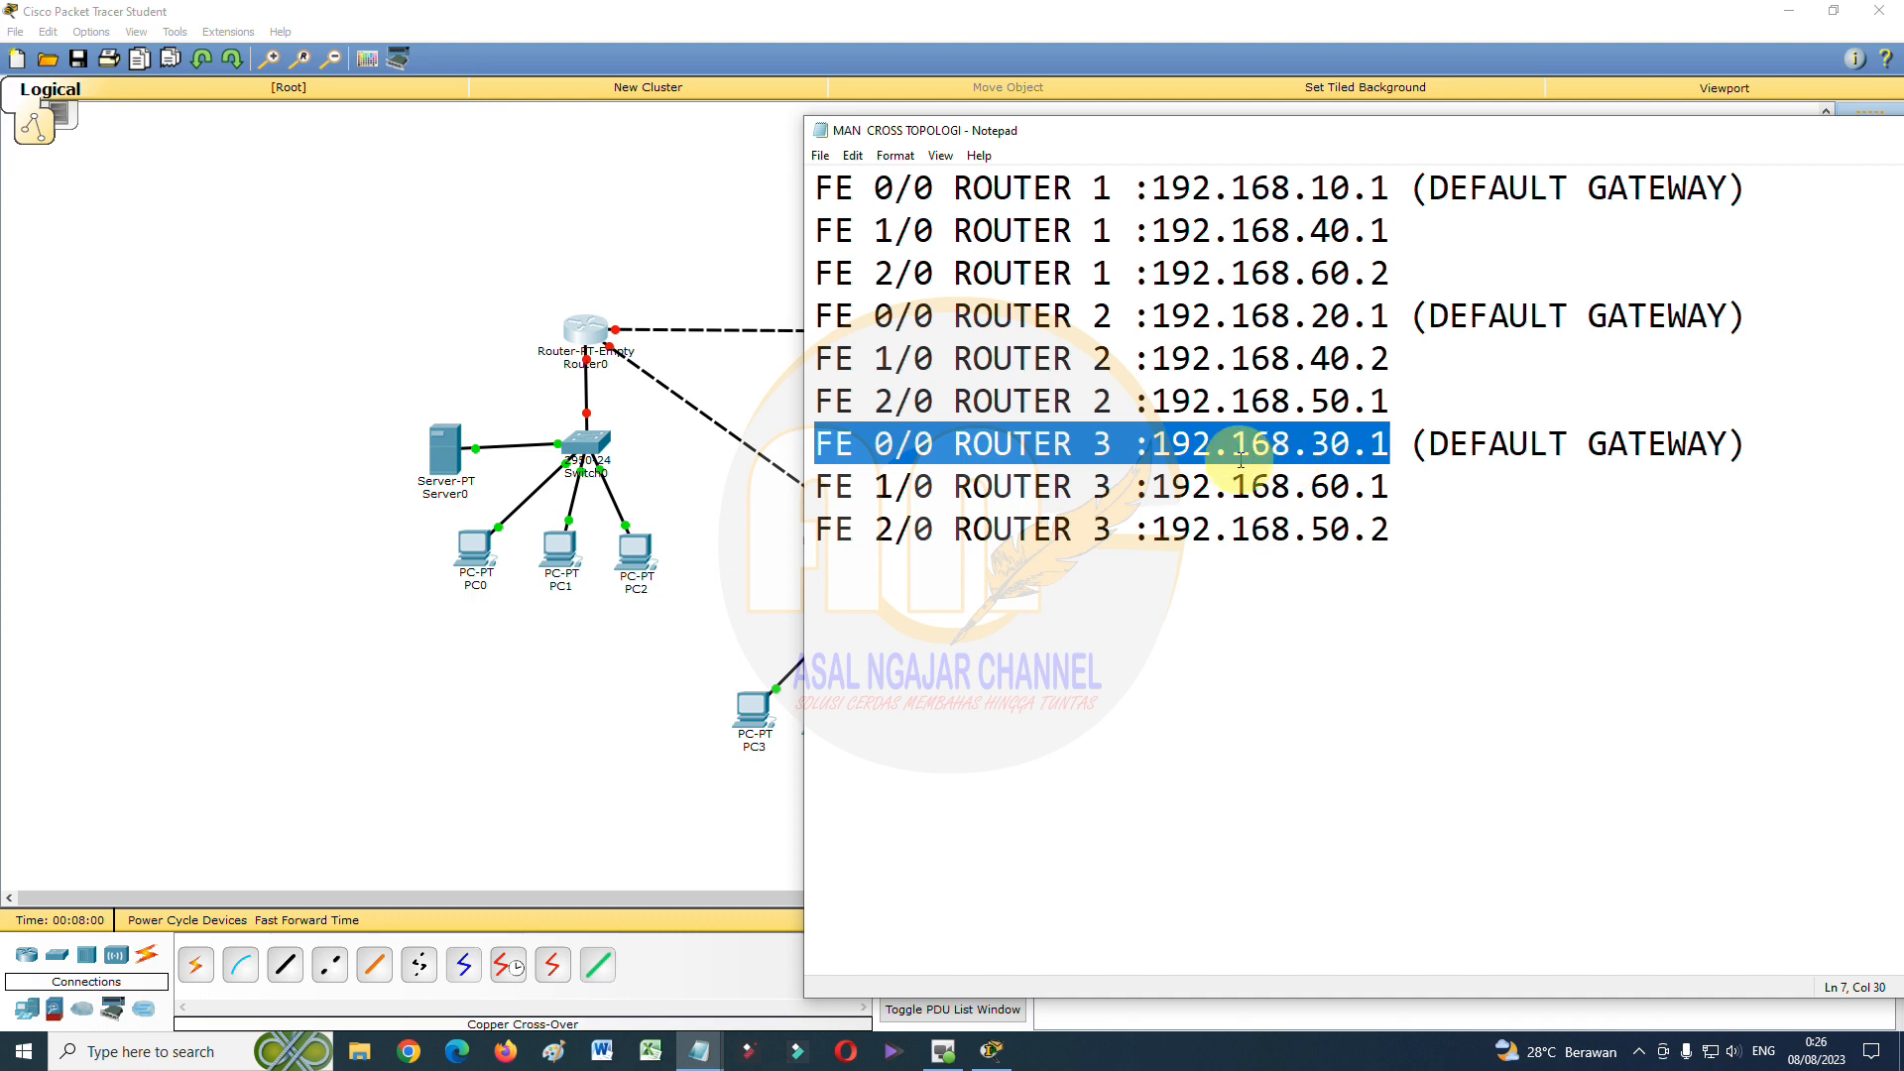
{"action": "left_click_drag", "start_coordinate": [1551, 139], "coordinate": [1146, 158]}
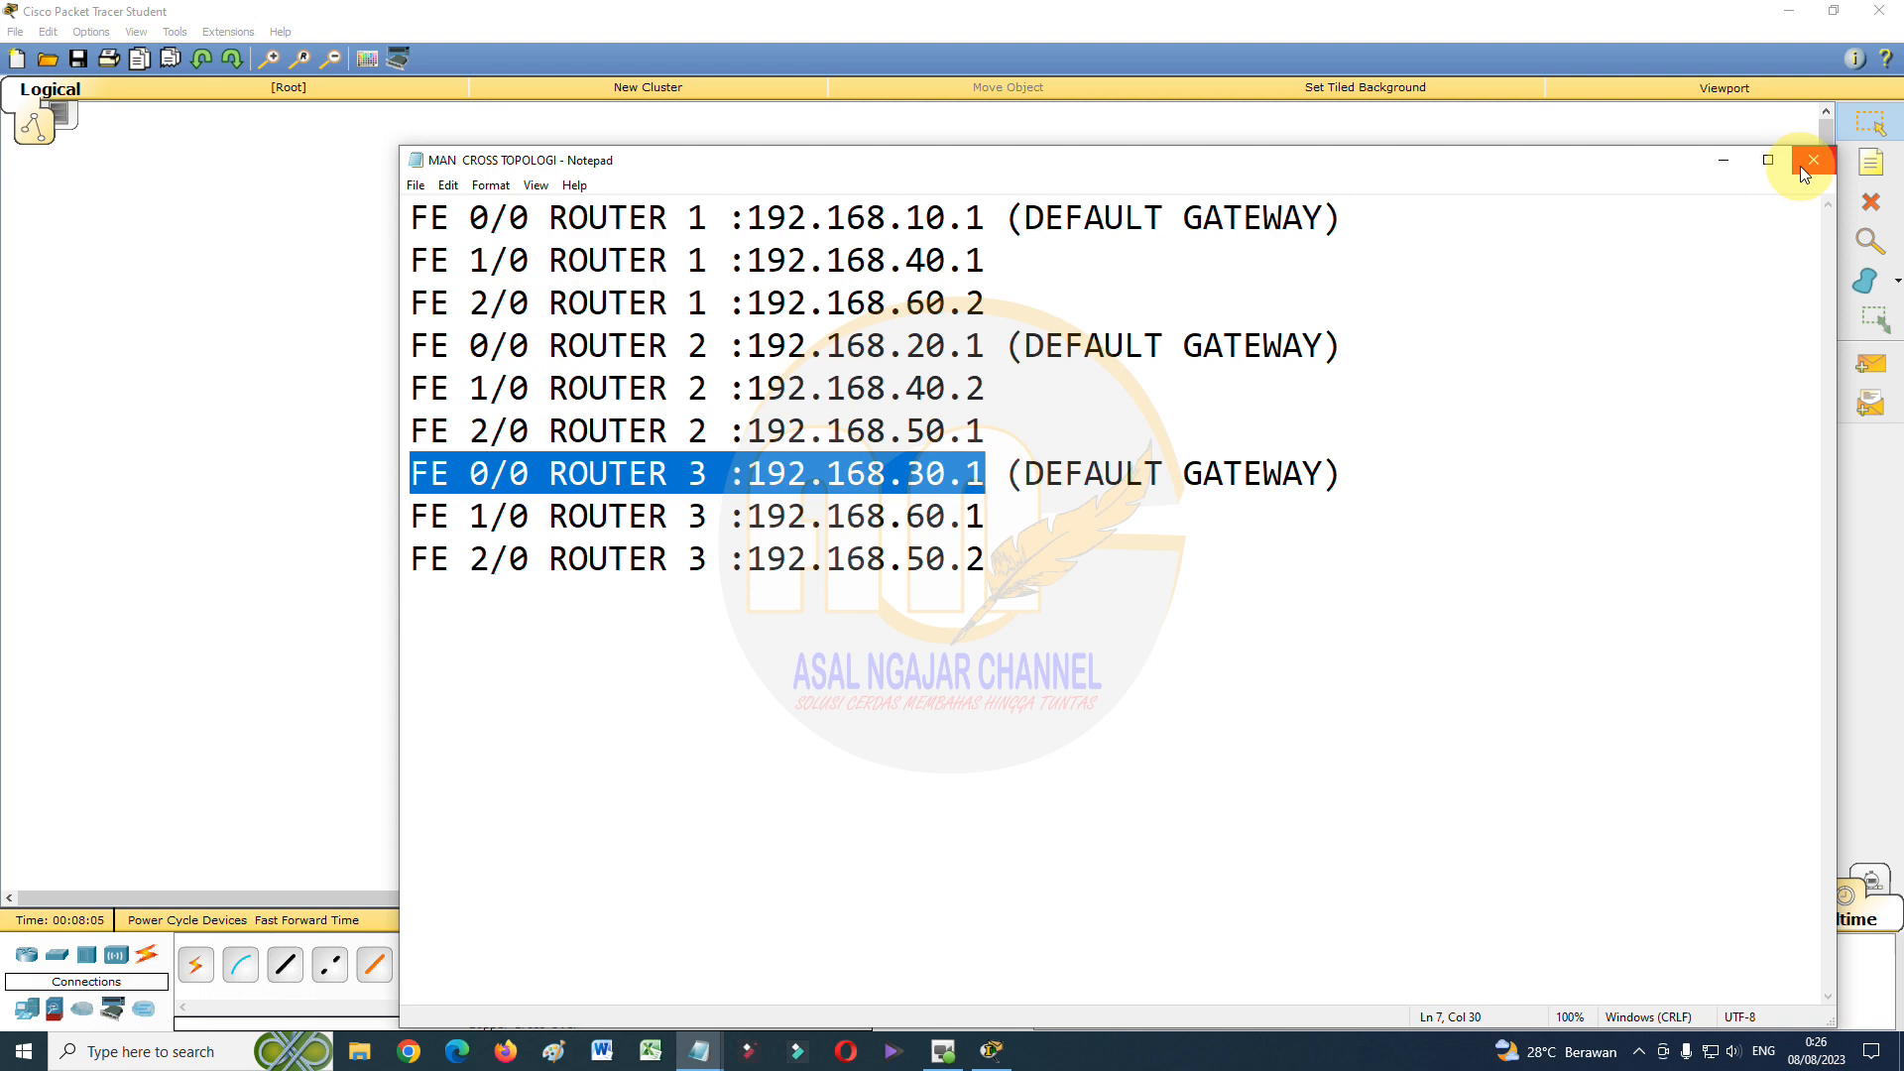
{"action": "left_click", "coordinate": [1724, 160]}
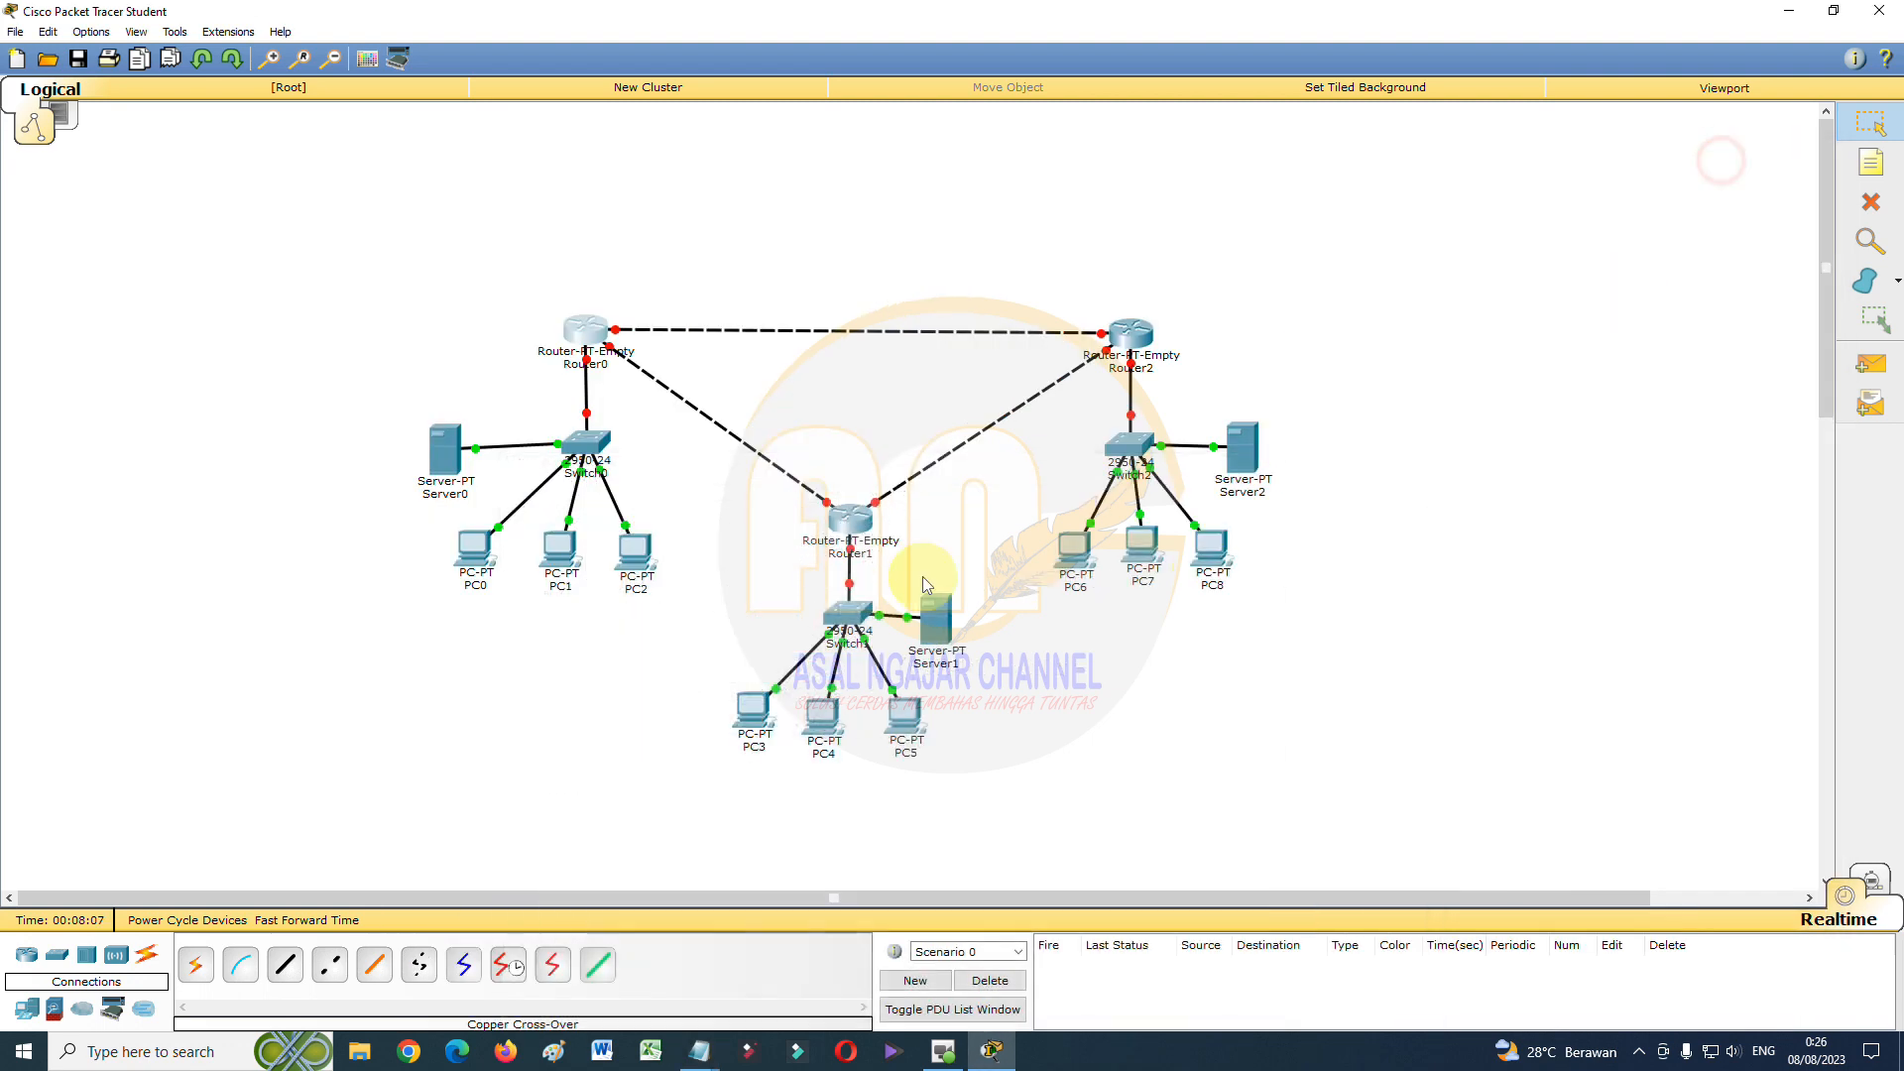
Turn on Router0's FastEthernet0/0 port and give it IP address 192.168.10.1 with subnet mask 255.255.255.0
{"action": "left_click", "coordinate": [584, 328]}
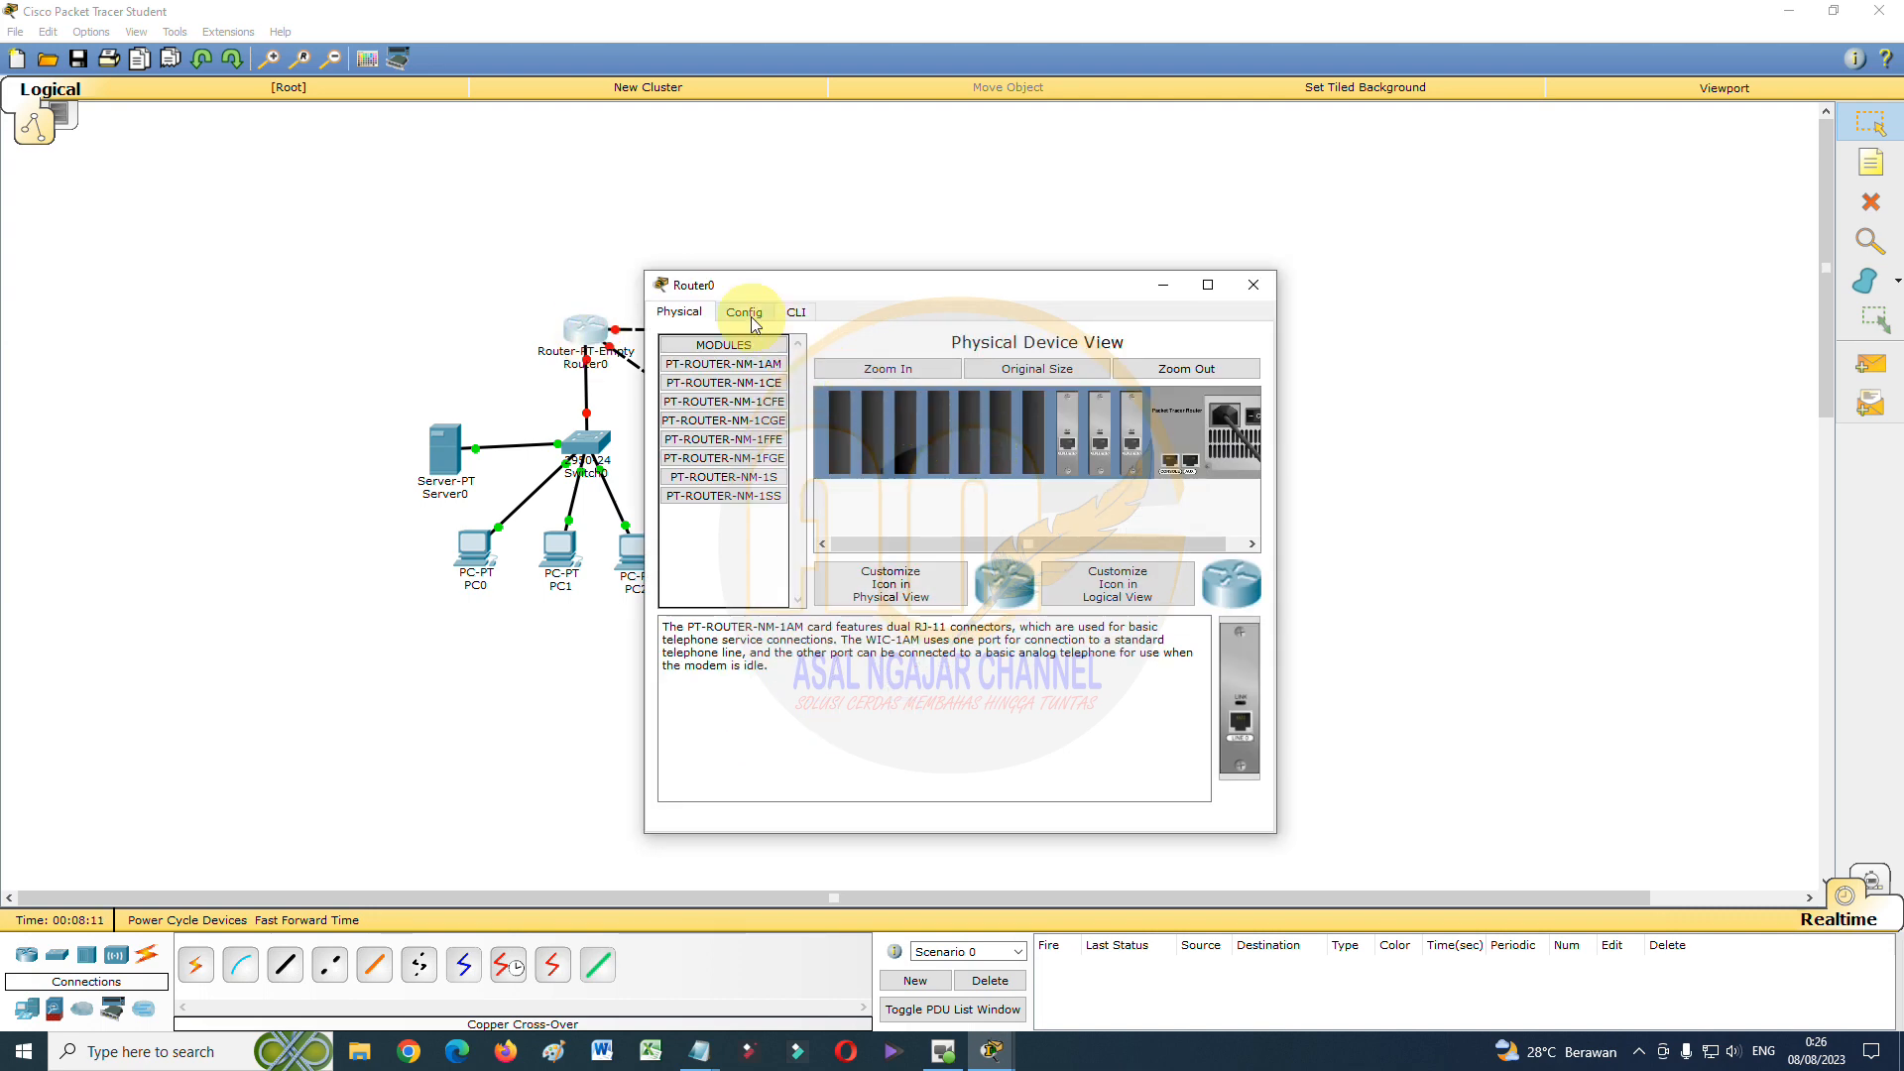
{"action": "left_click", "coordinate": [751, 314]}
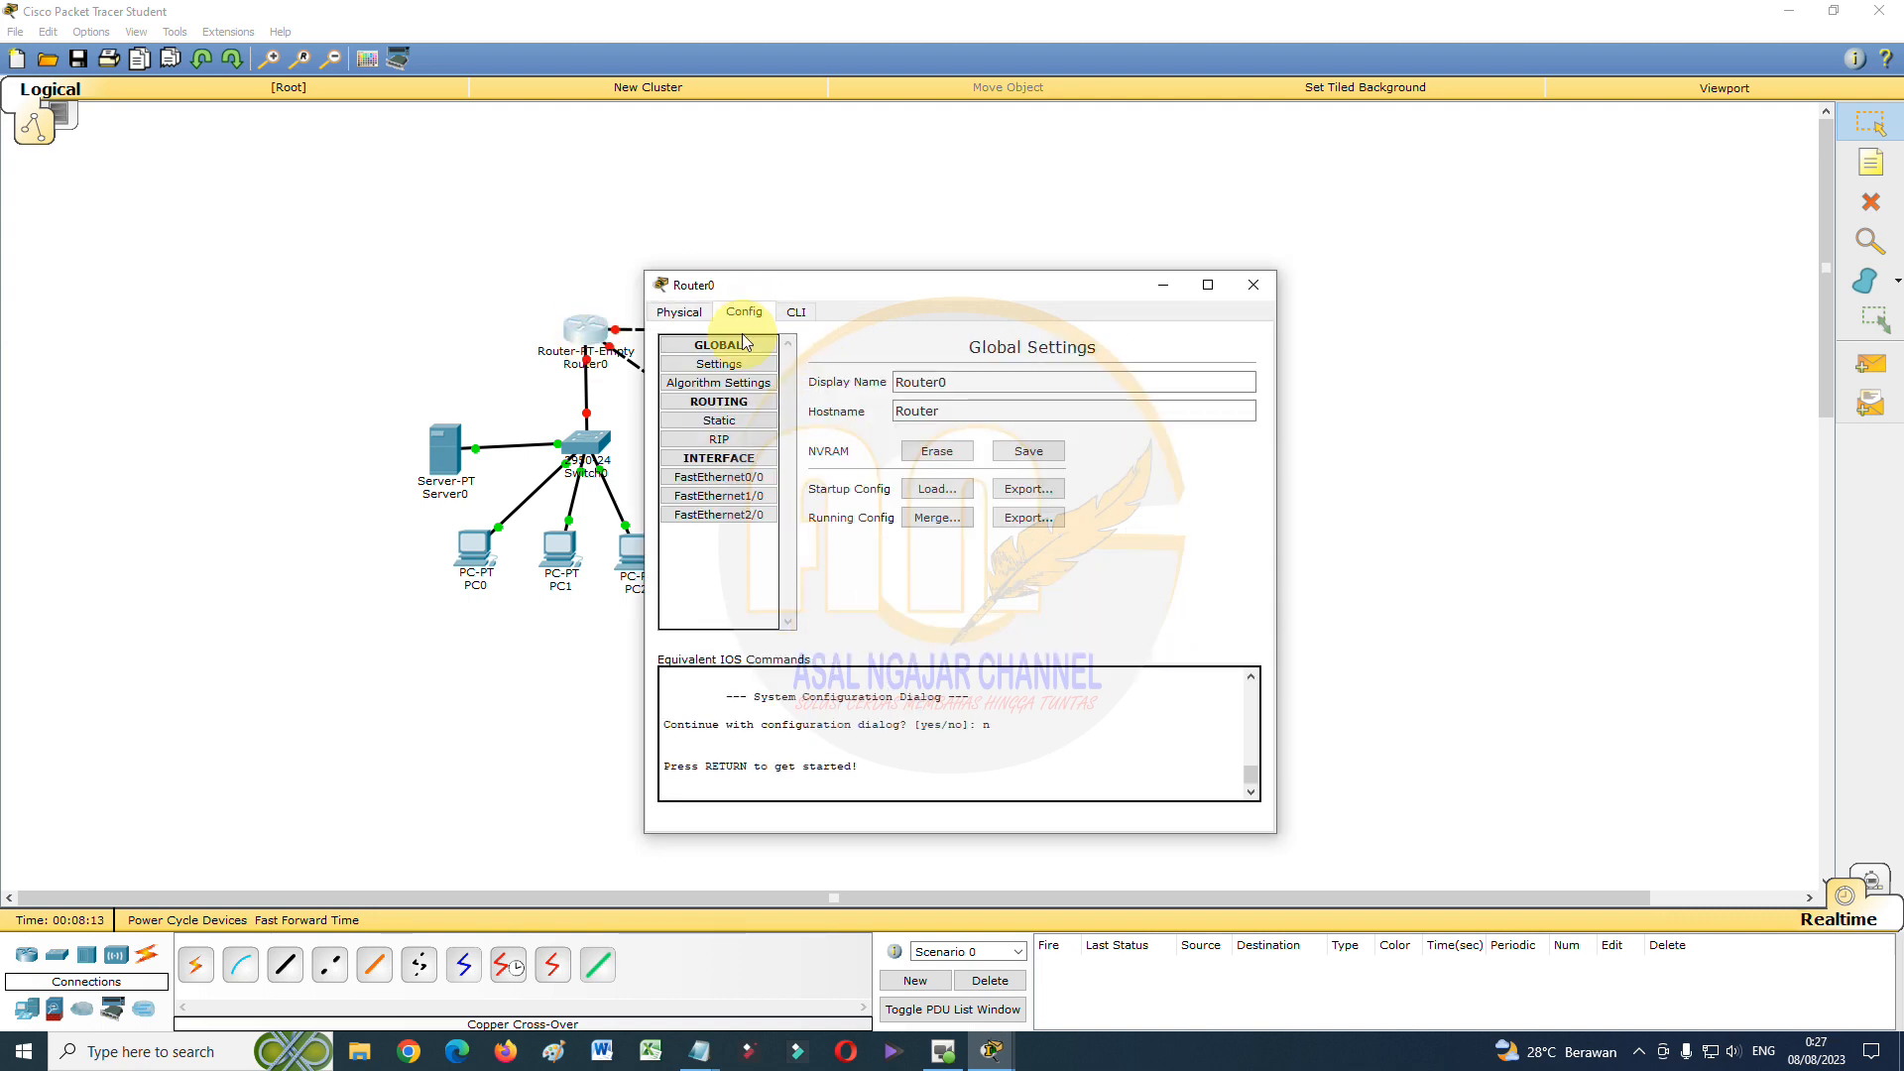
{"action": "left_click", "coordinate": [714, 478]}
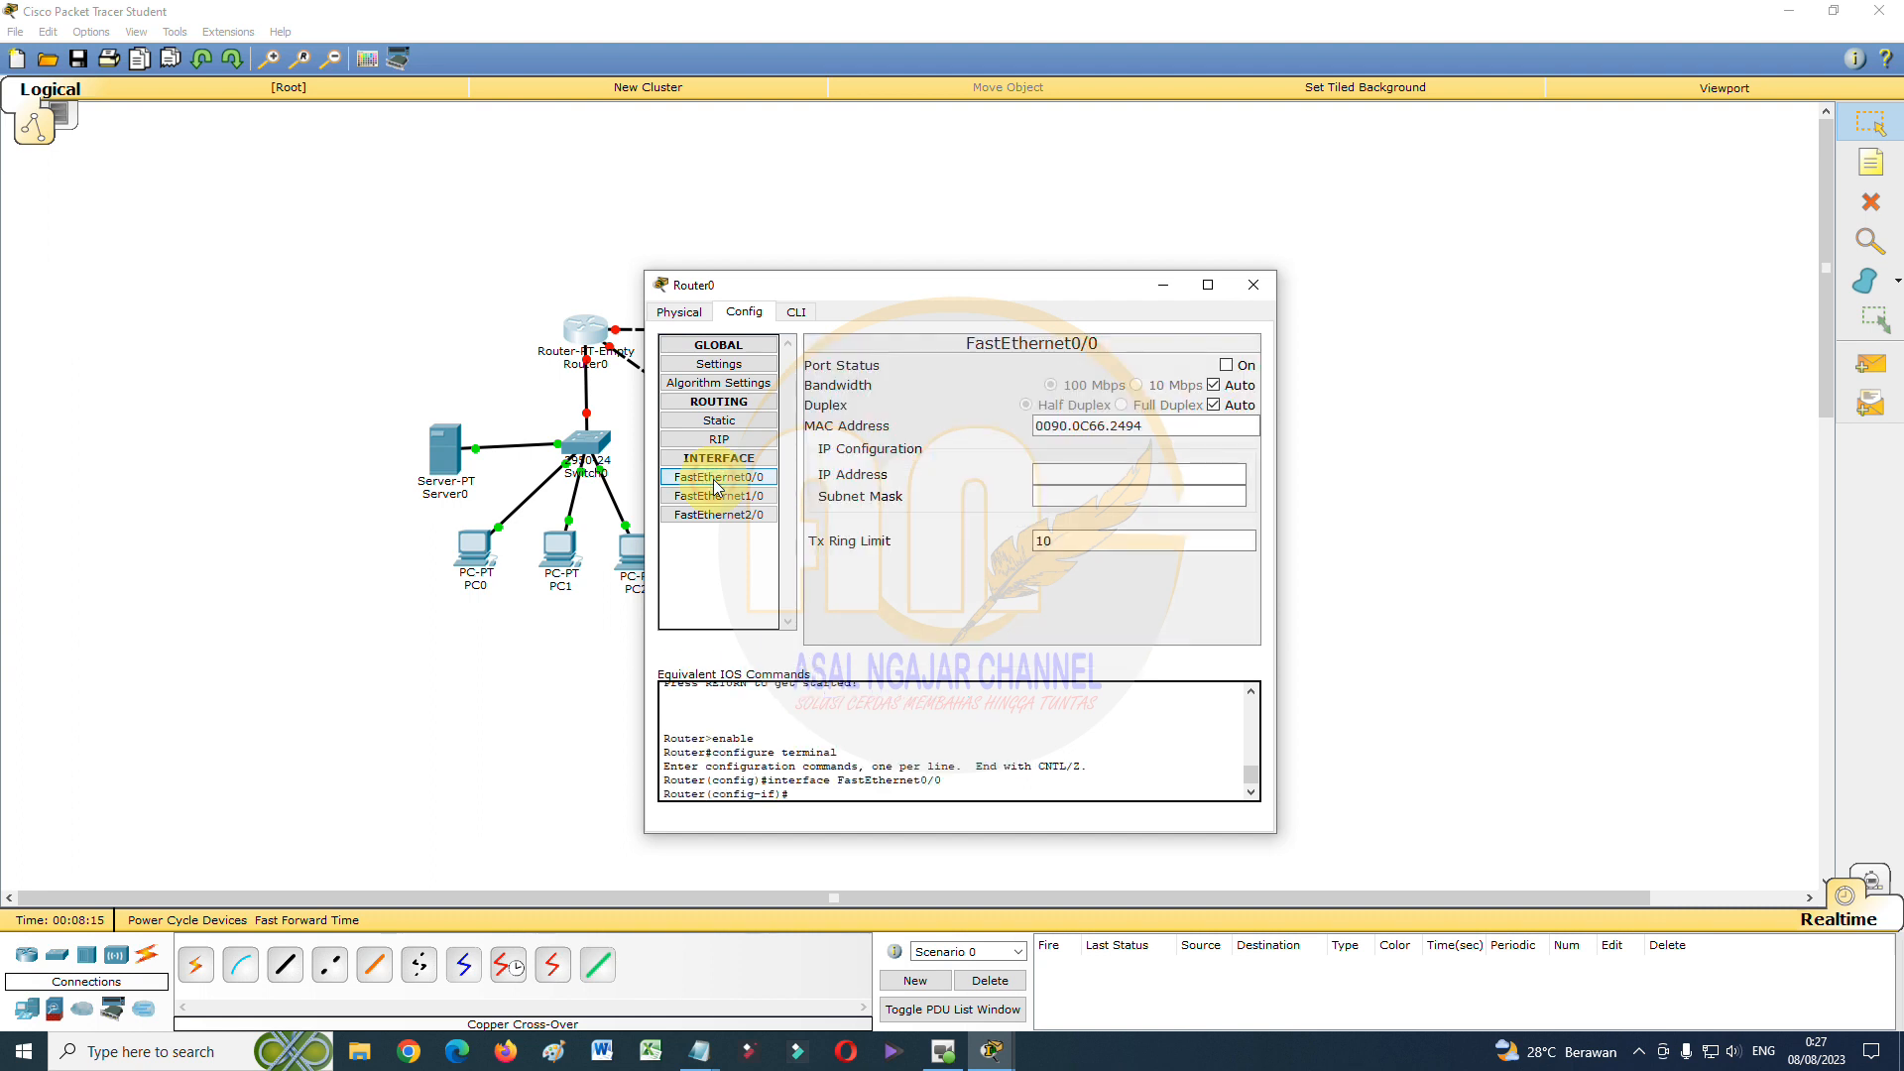
{"action": "left_click", "coordinate": [1227, 366]}
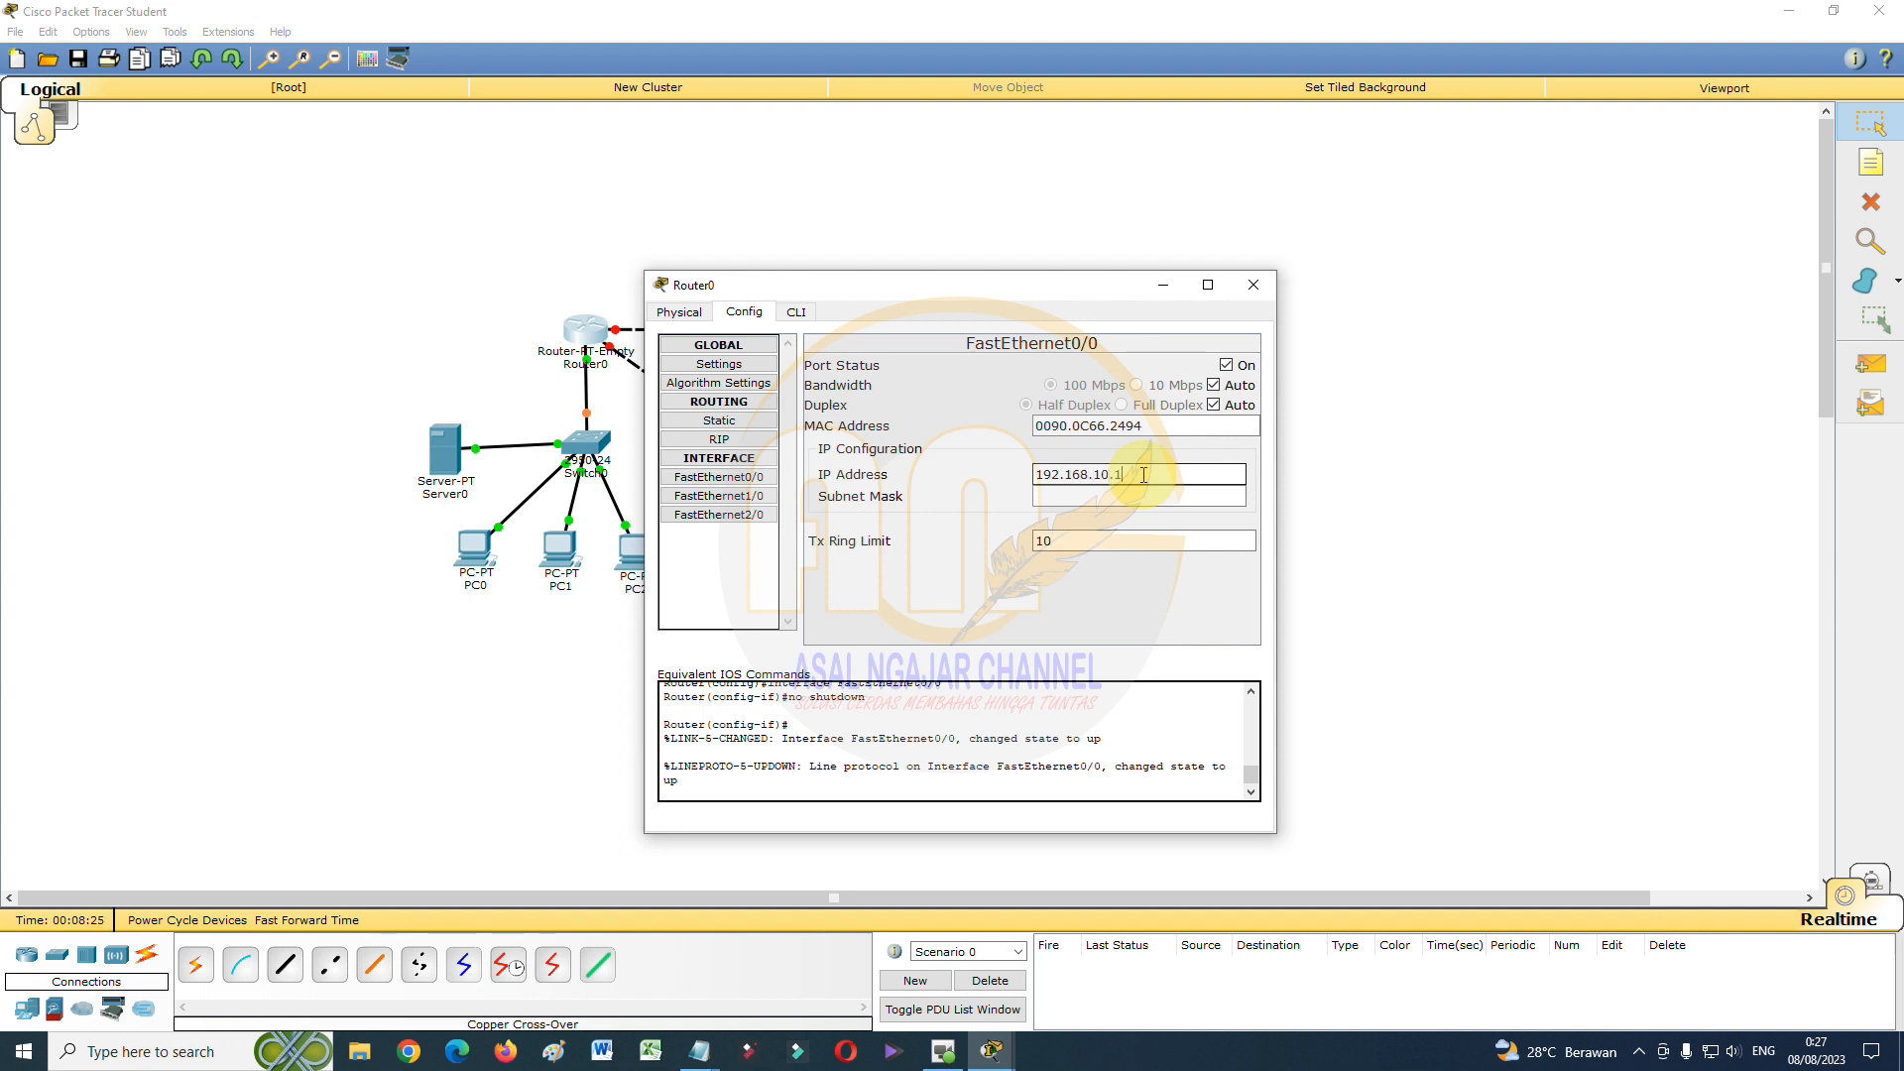
{"action": "left_click", "coordinate": [1140, 496]}
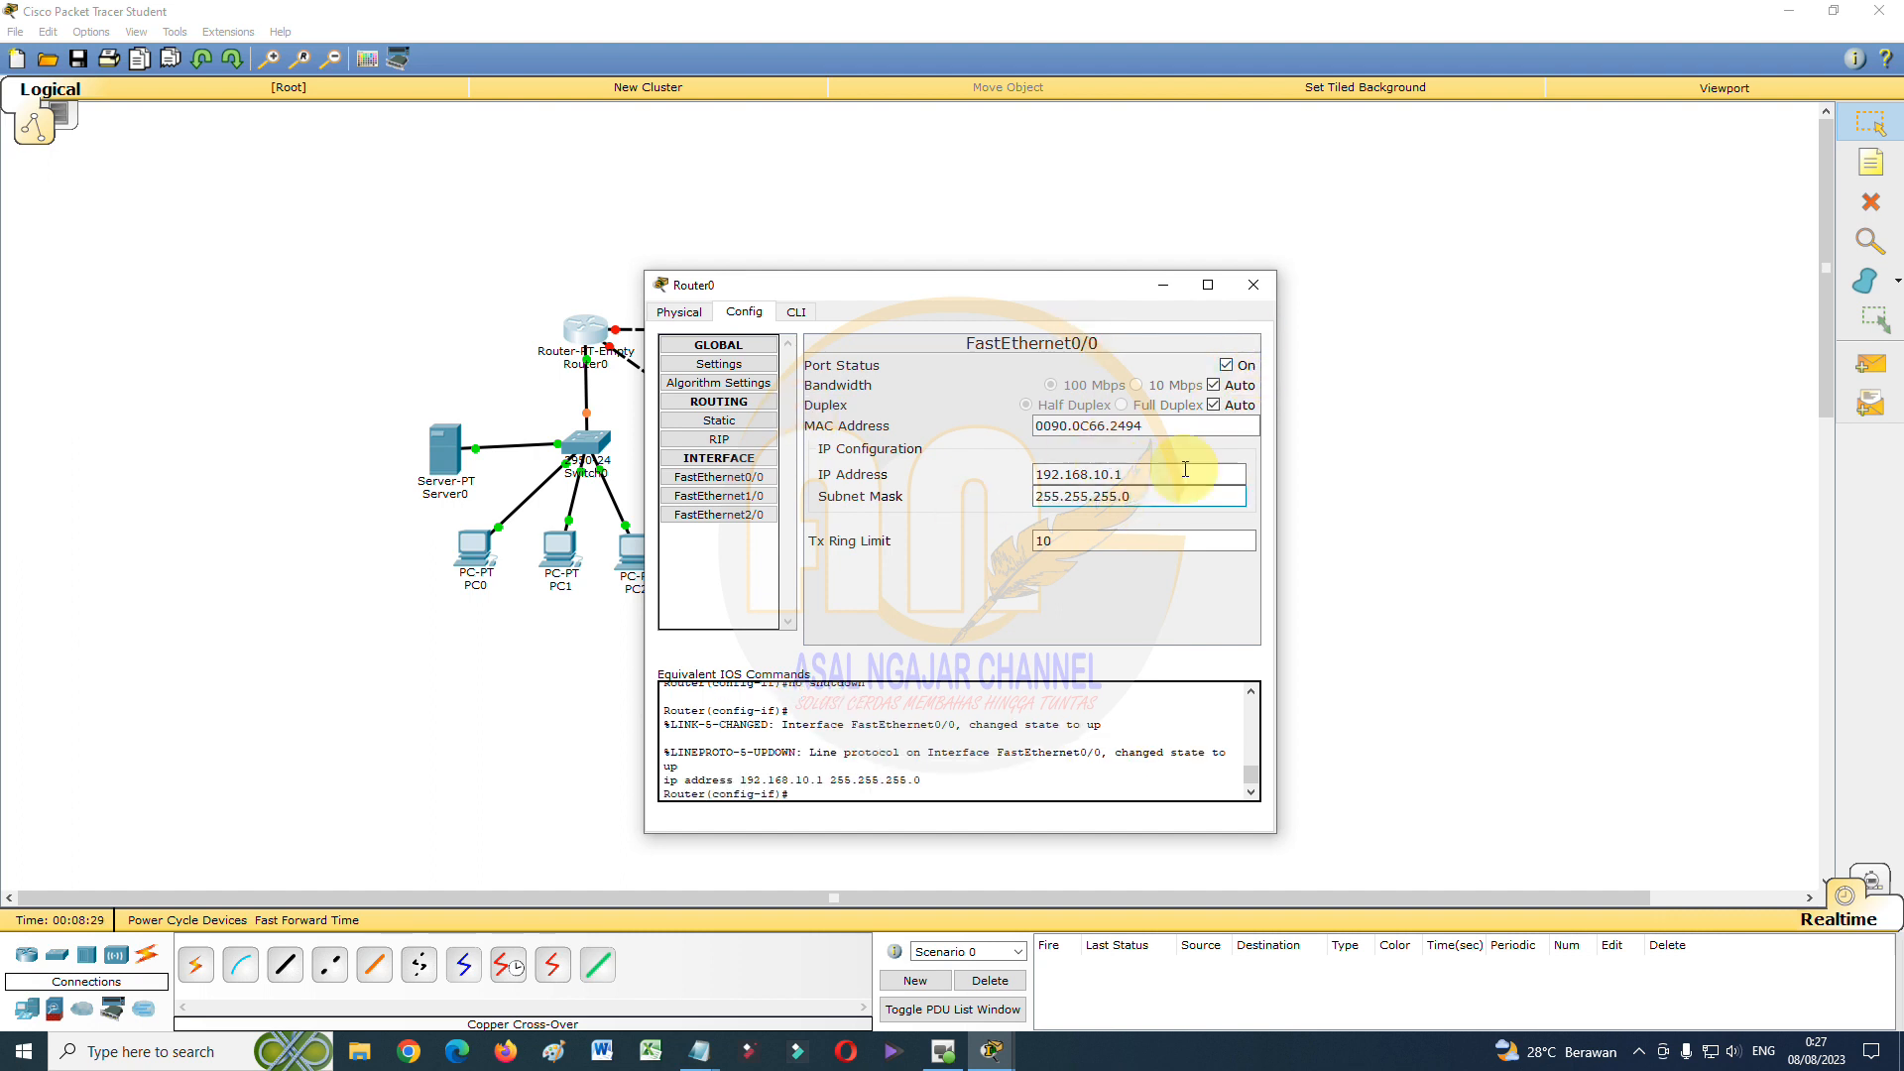
{"action": "left_click", "coordinate": [1254, 293]}
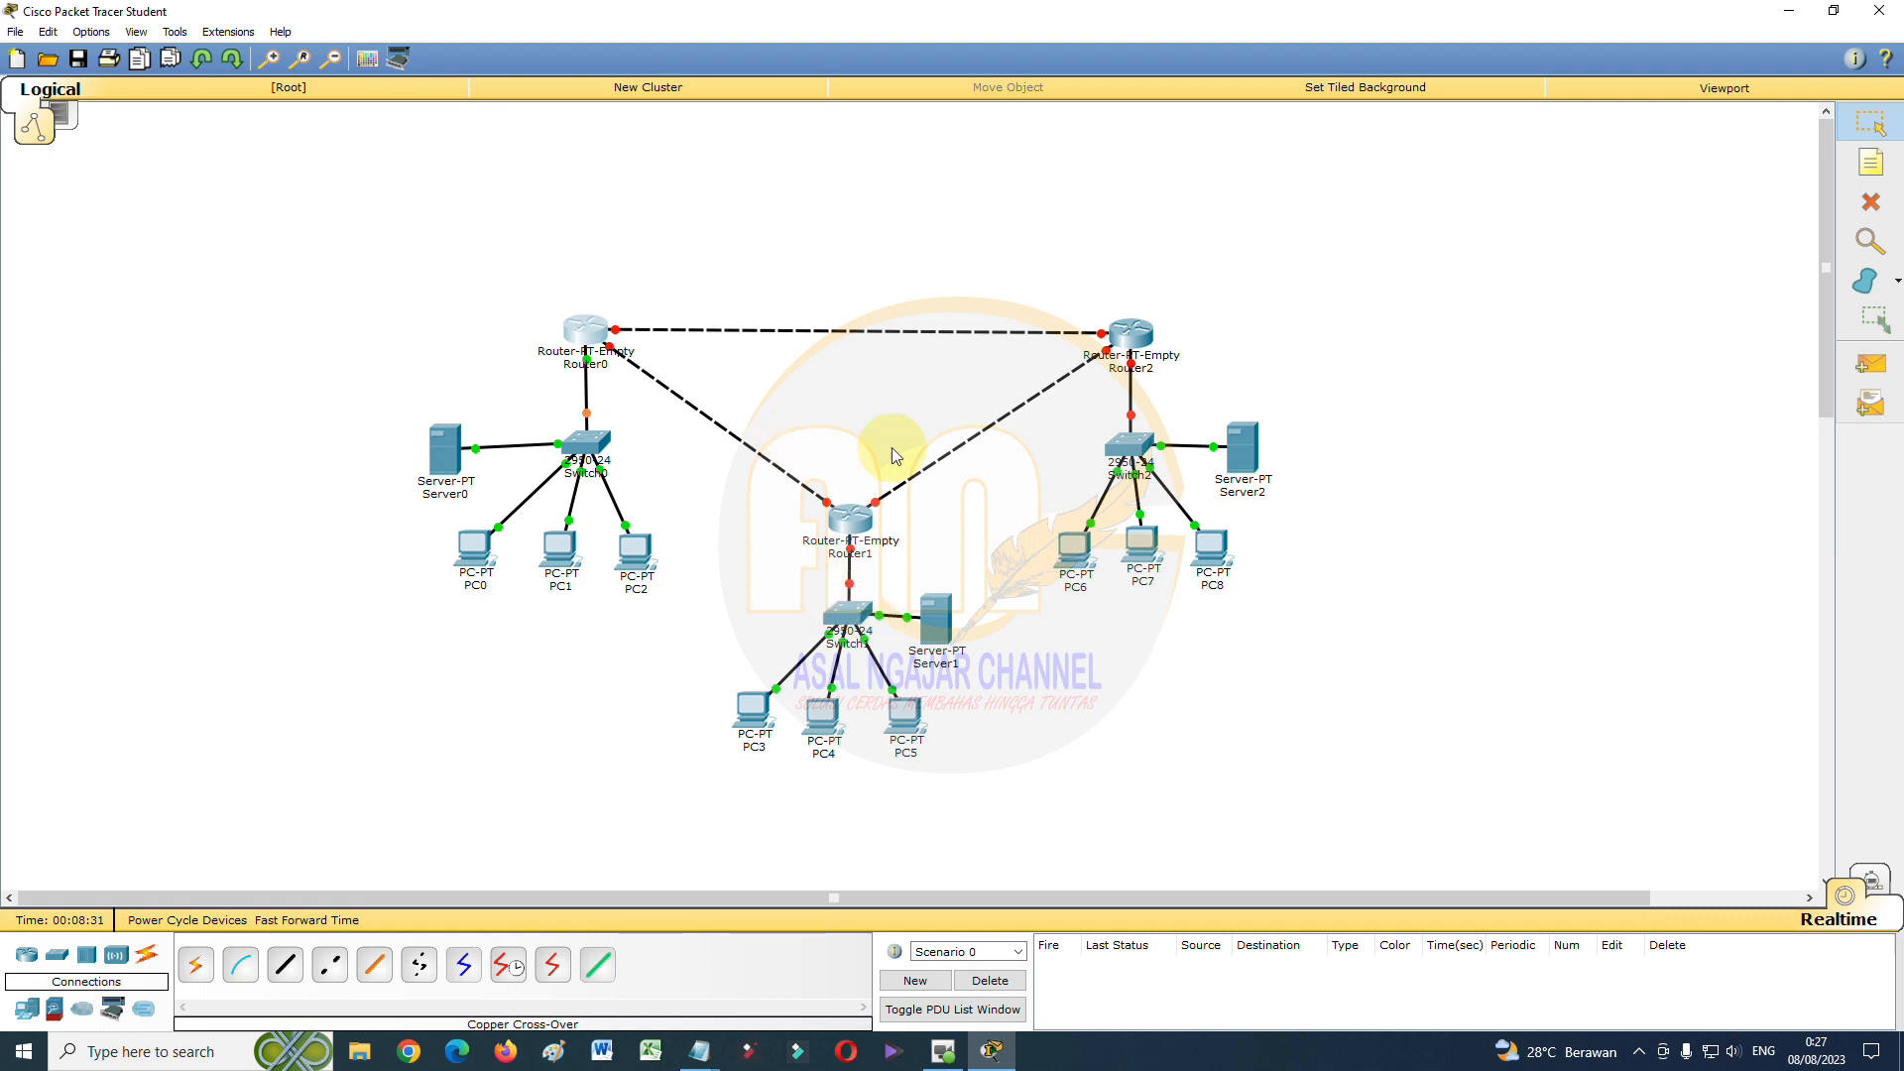
Turn on Router1's FastEthernet0/0 port and give it IP address 192.168.20.1 with subnet mask 255.255.255.0
{"action": "left_click", "coordinate": [846, 531]}
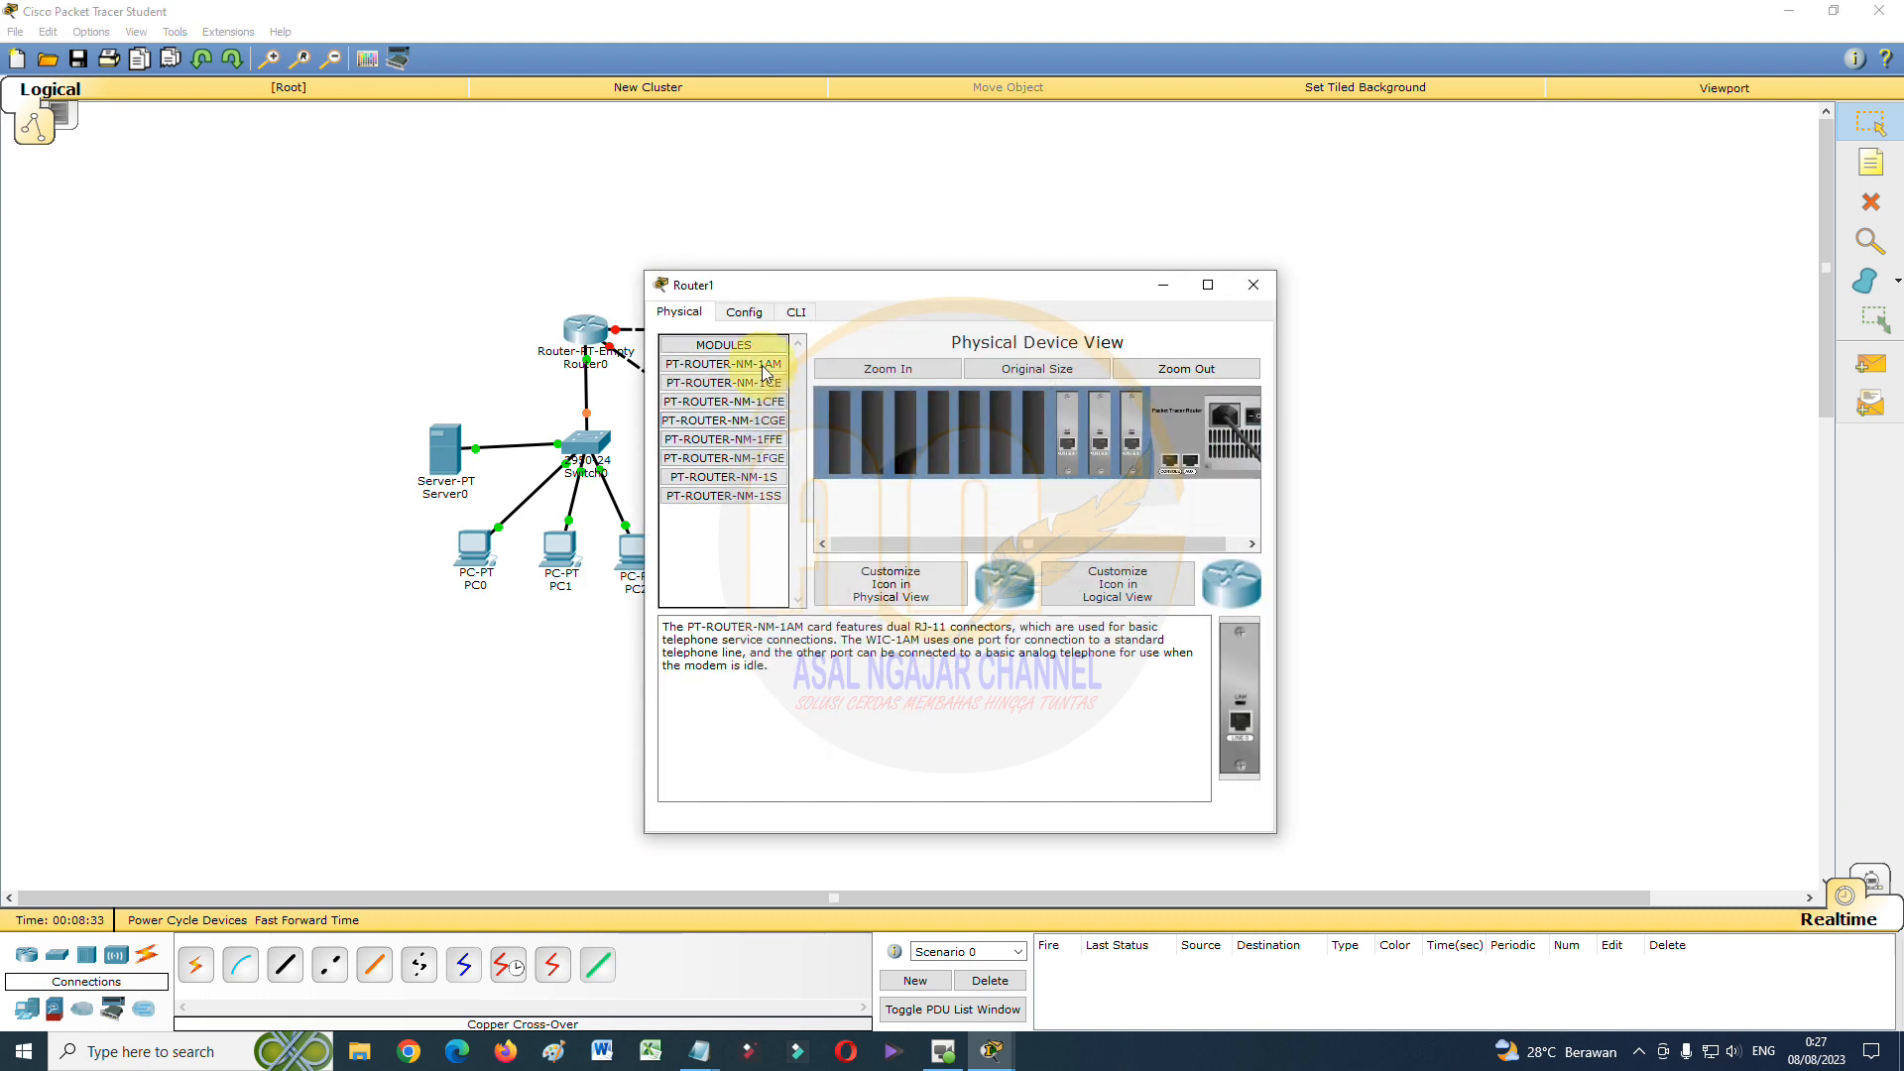
{"action": "left_click", "coordinate": [744, 311]}
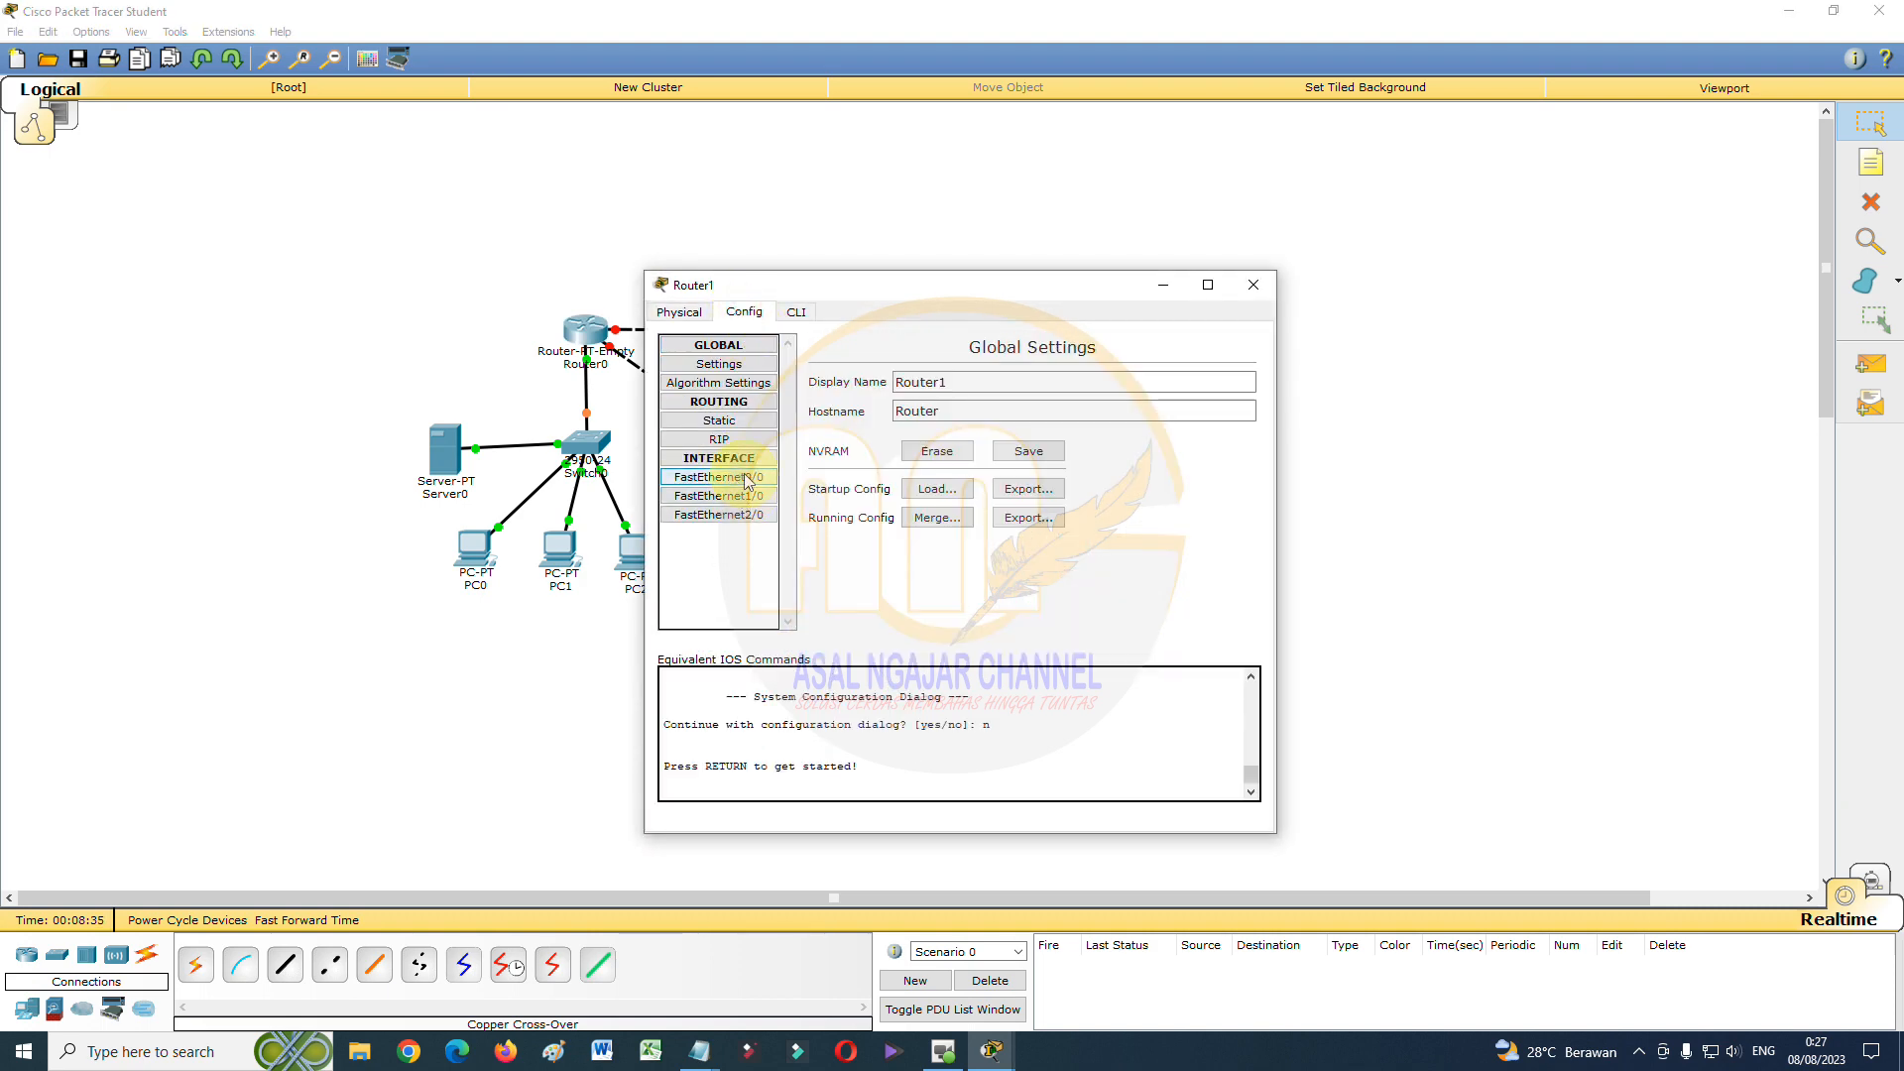
{"action": "left_click", "coordinate": [734, 477]}
{"action": "left_click", "coordinate": [1226, 365]}
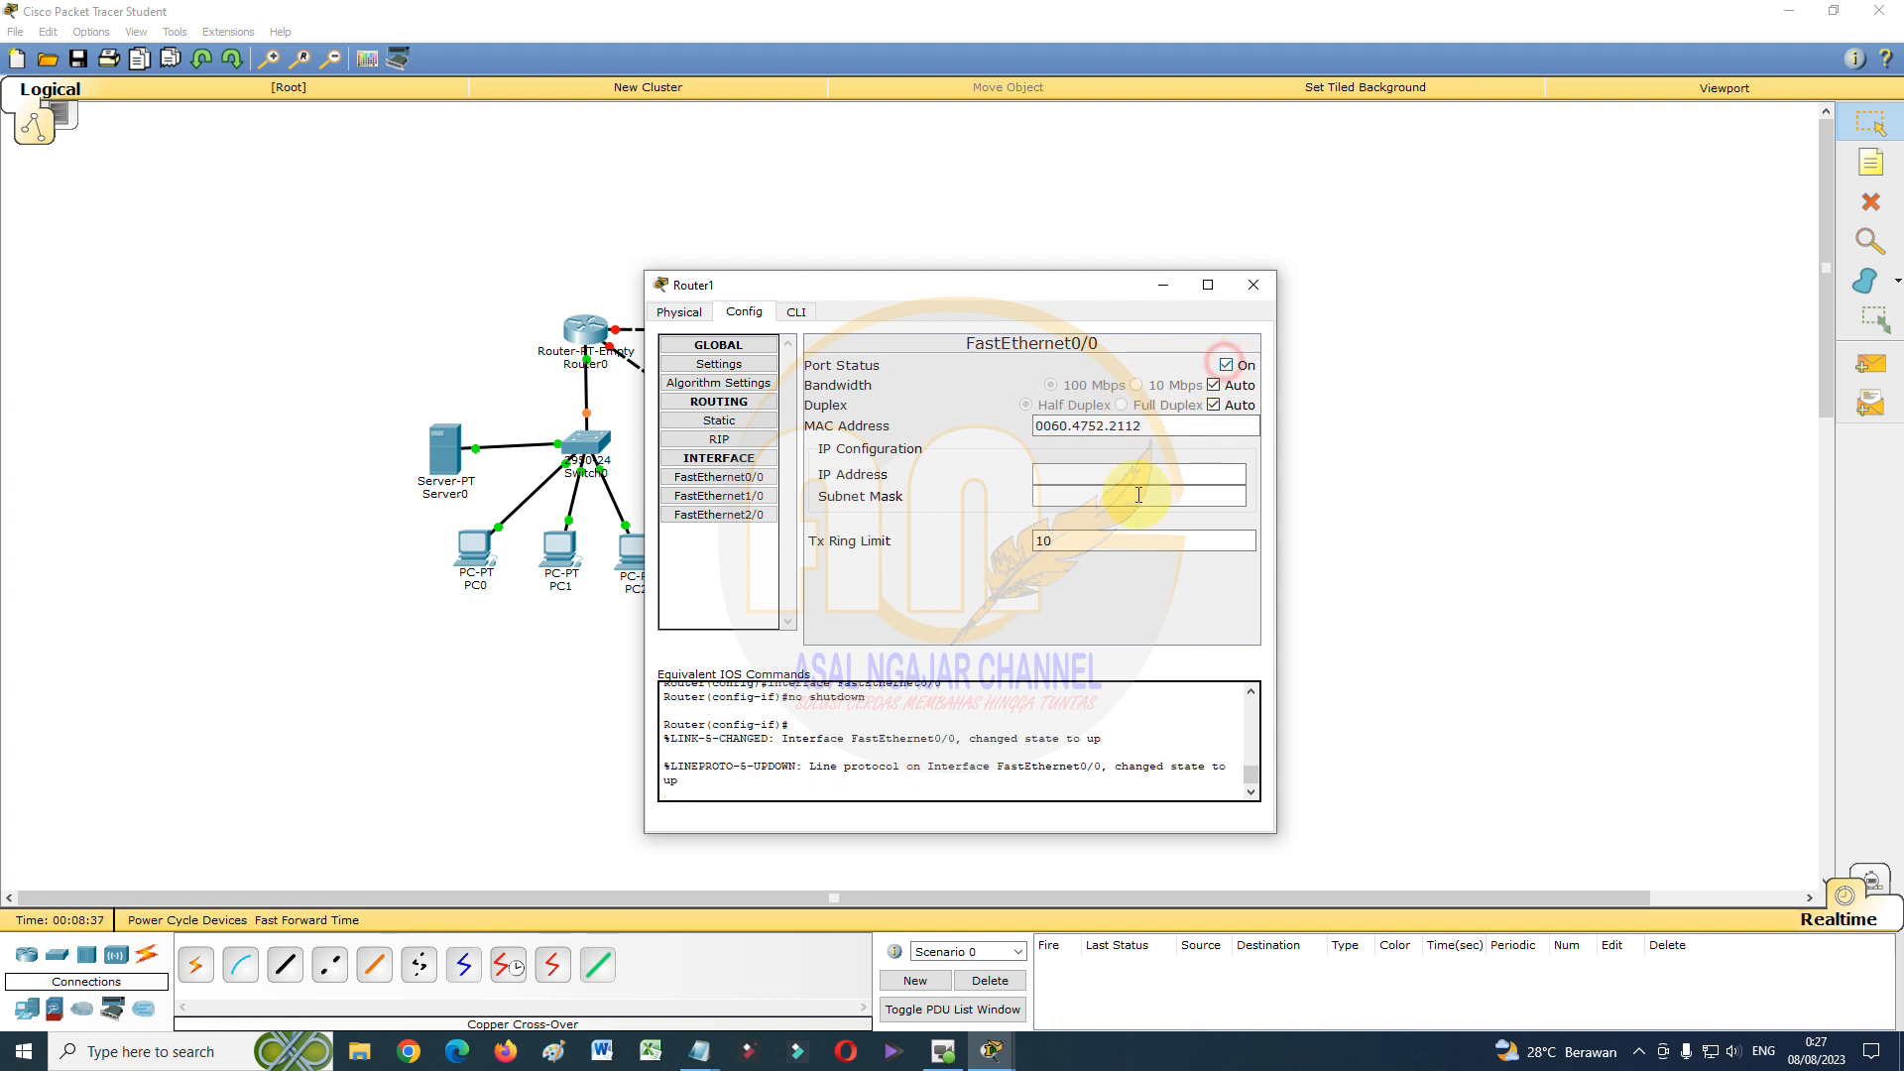
{"action": "left_click", "coordinate": [1143, 472]}
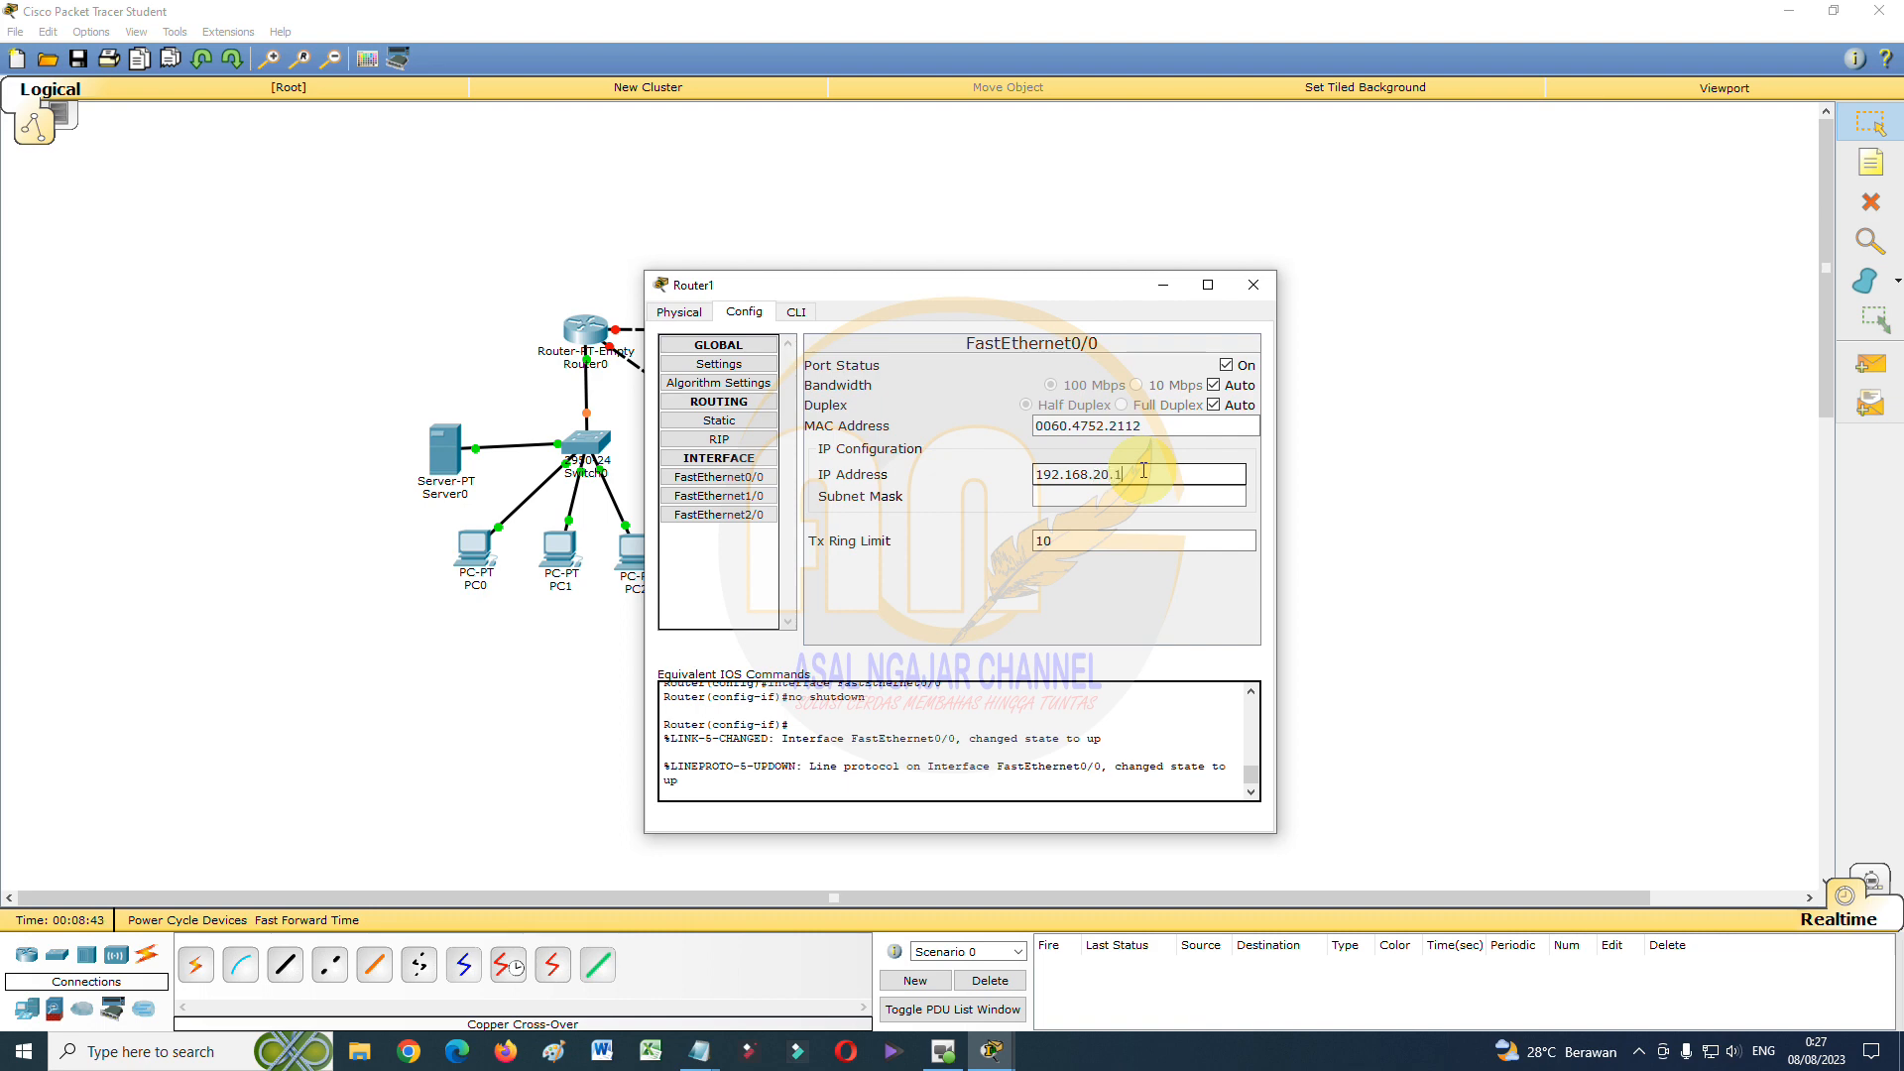
{"action": "type", "text": "192.168.20.1"}
{"action": "left_click", "coordinate": [1146, 496]}
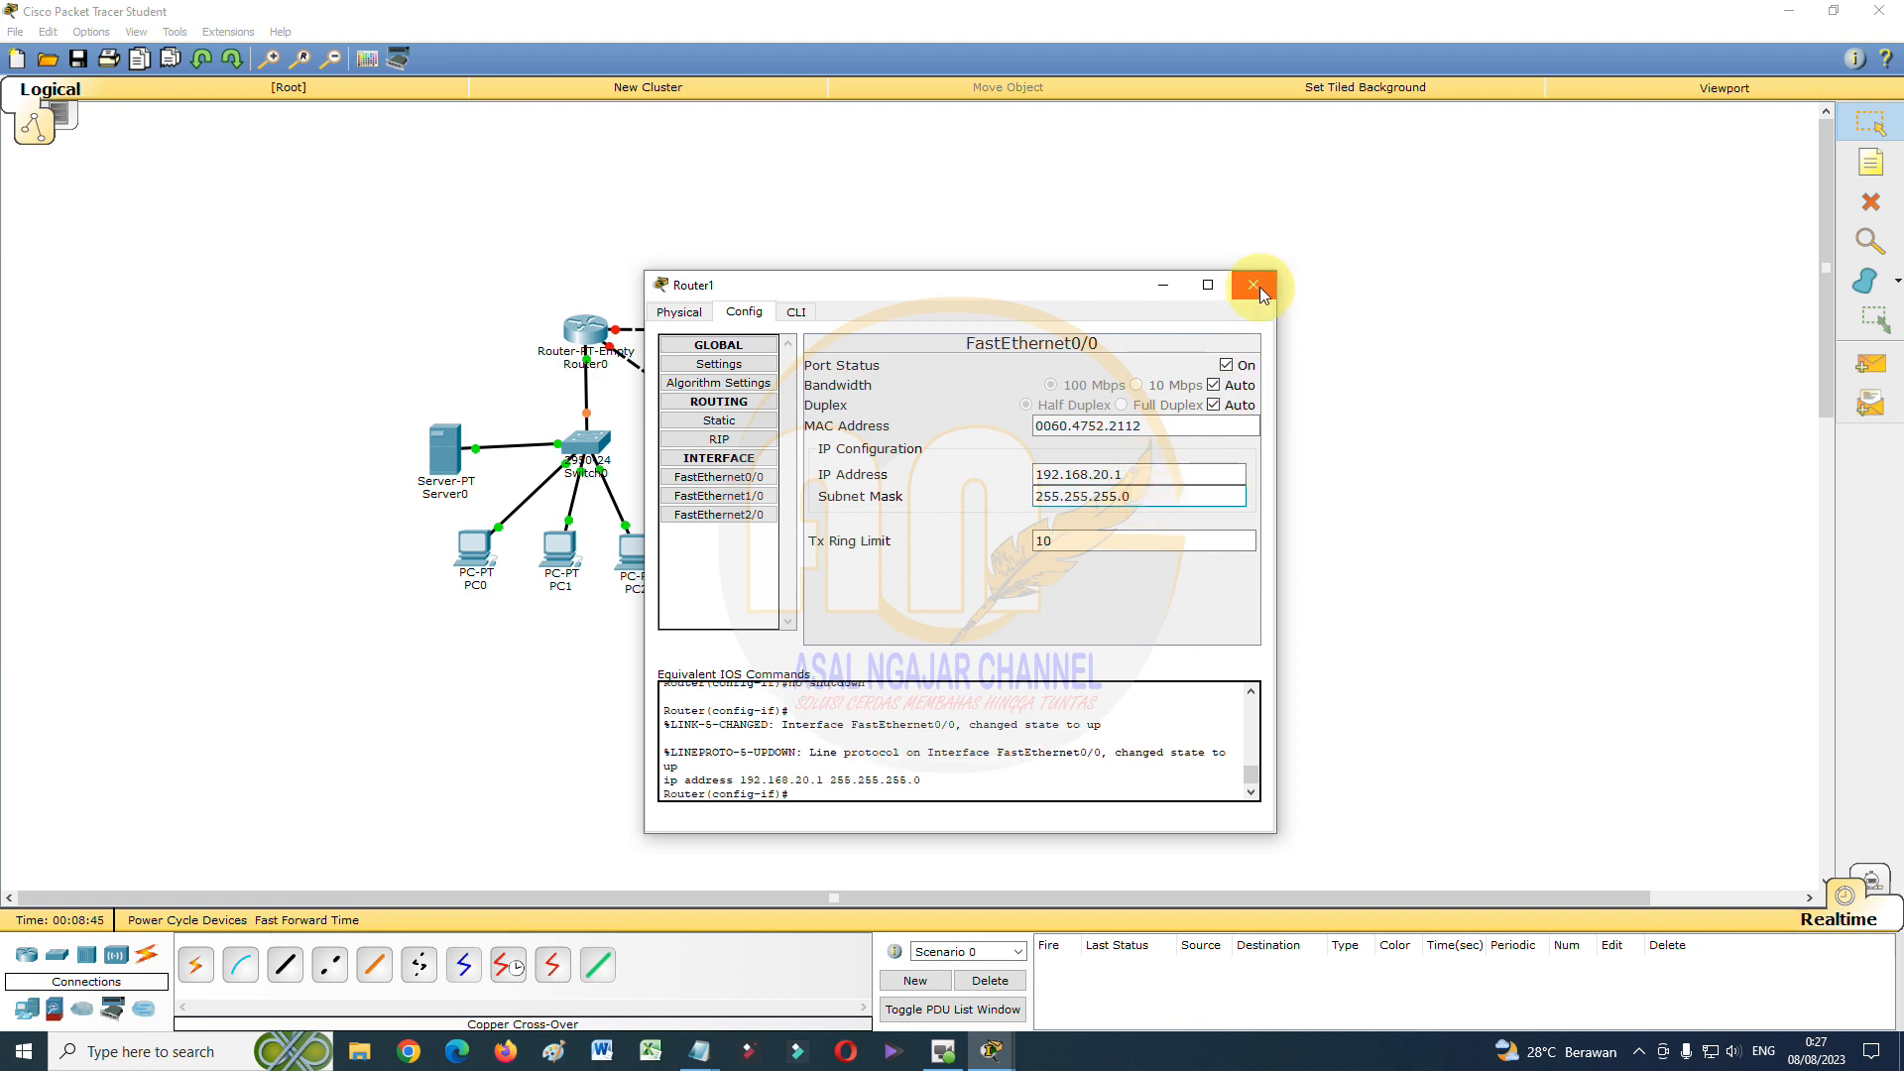
{"action": "left_click", "coordinate": [1254, 286]}
Turn on Router2's FastEthernet0/0 port and give it IP address 192.168.30.1 with subnet mask 255.255.255.0
{"action": "left_click", "coordinate": [1157, 353]}
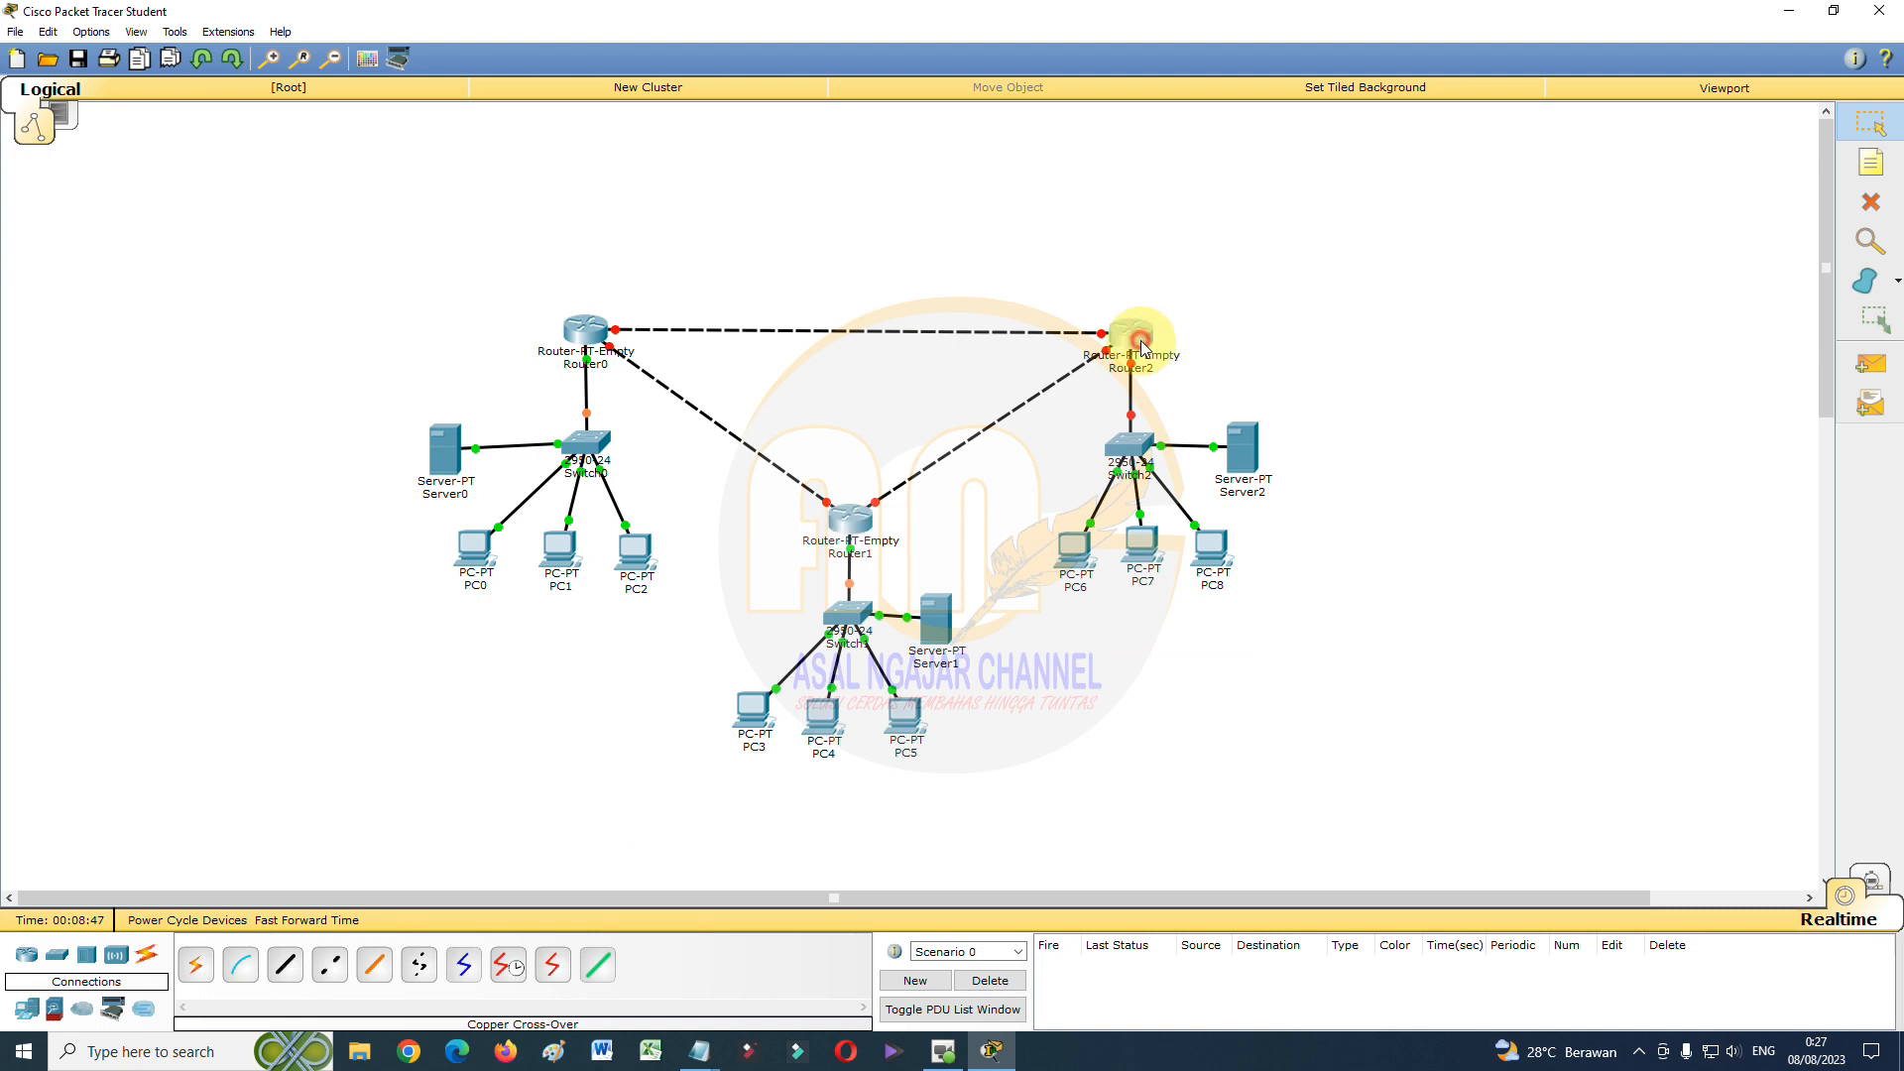
{"action": "left_click", "coordinate": [744, 312]}
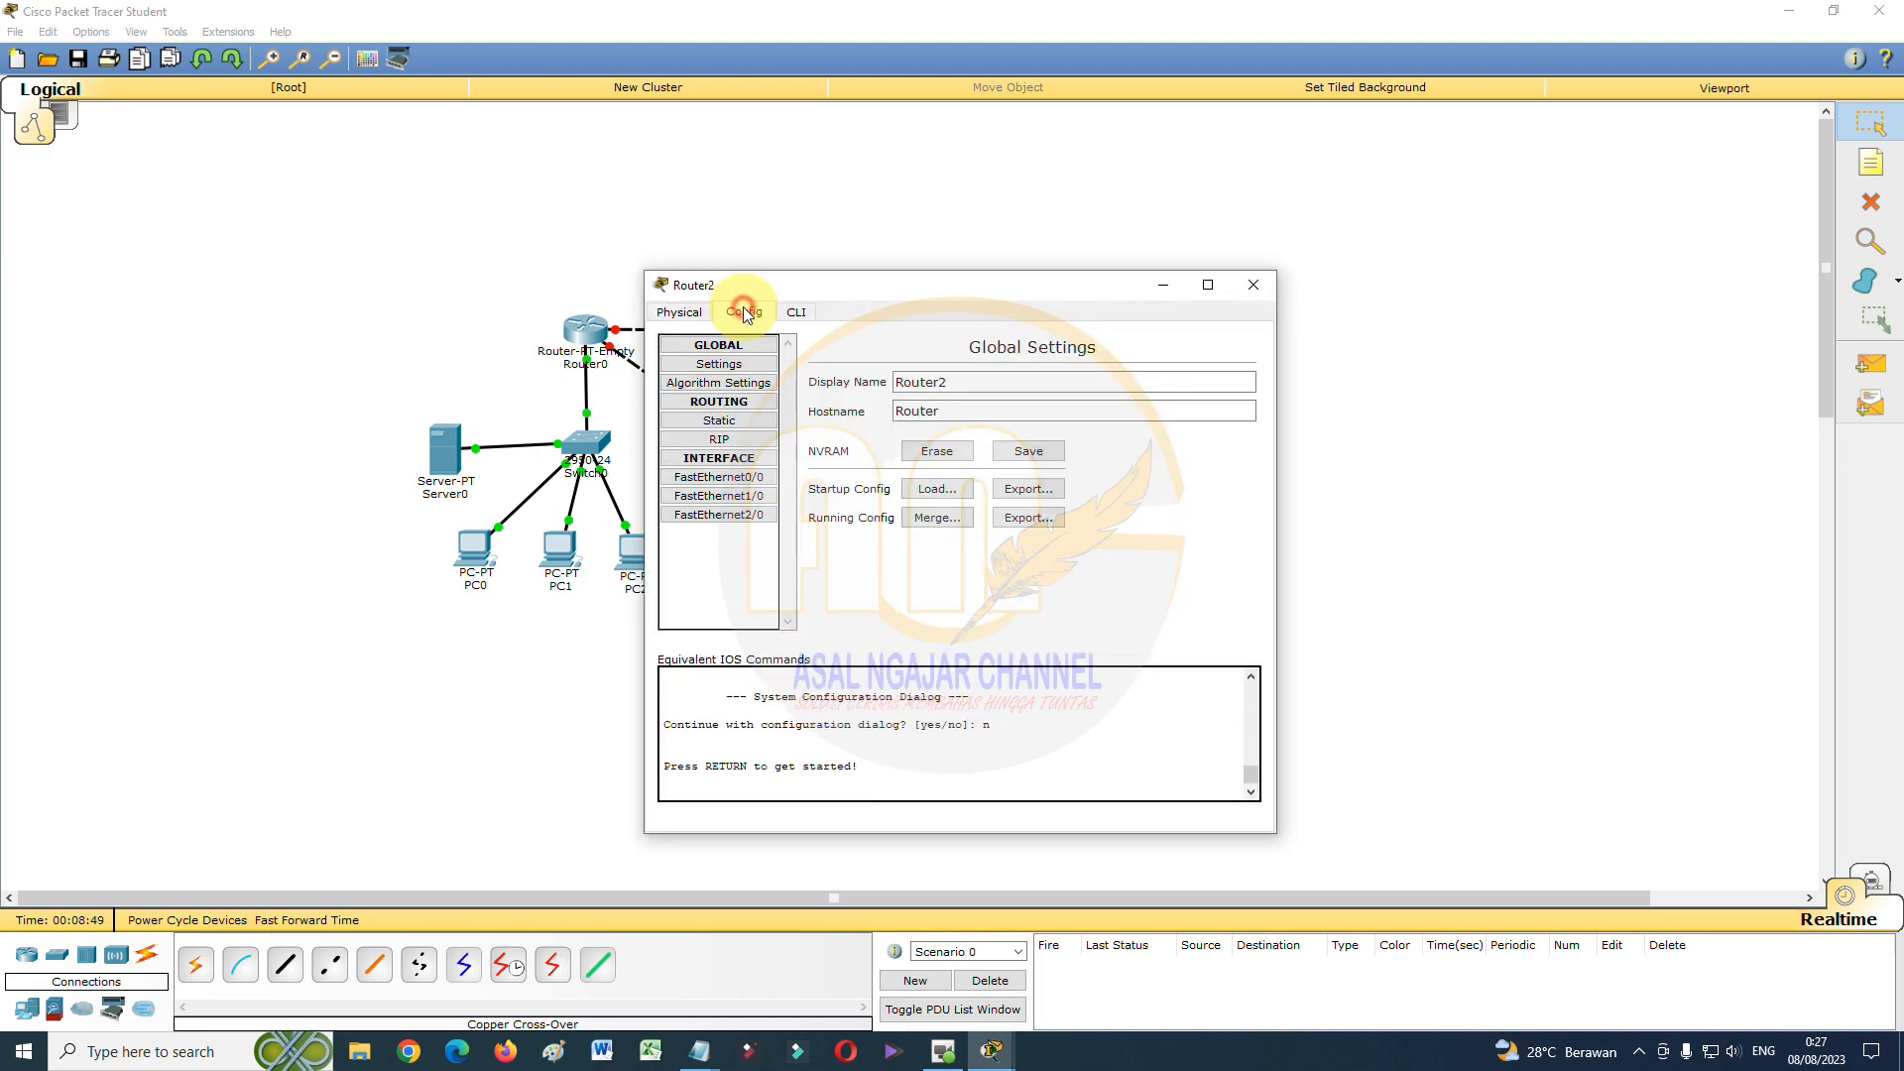
{"action": "left_click", "coordinate": [730, 477]}
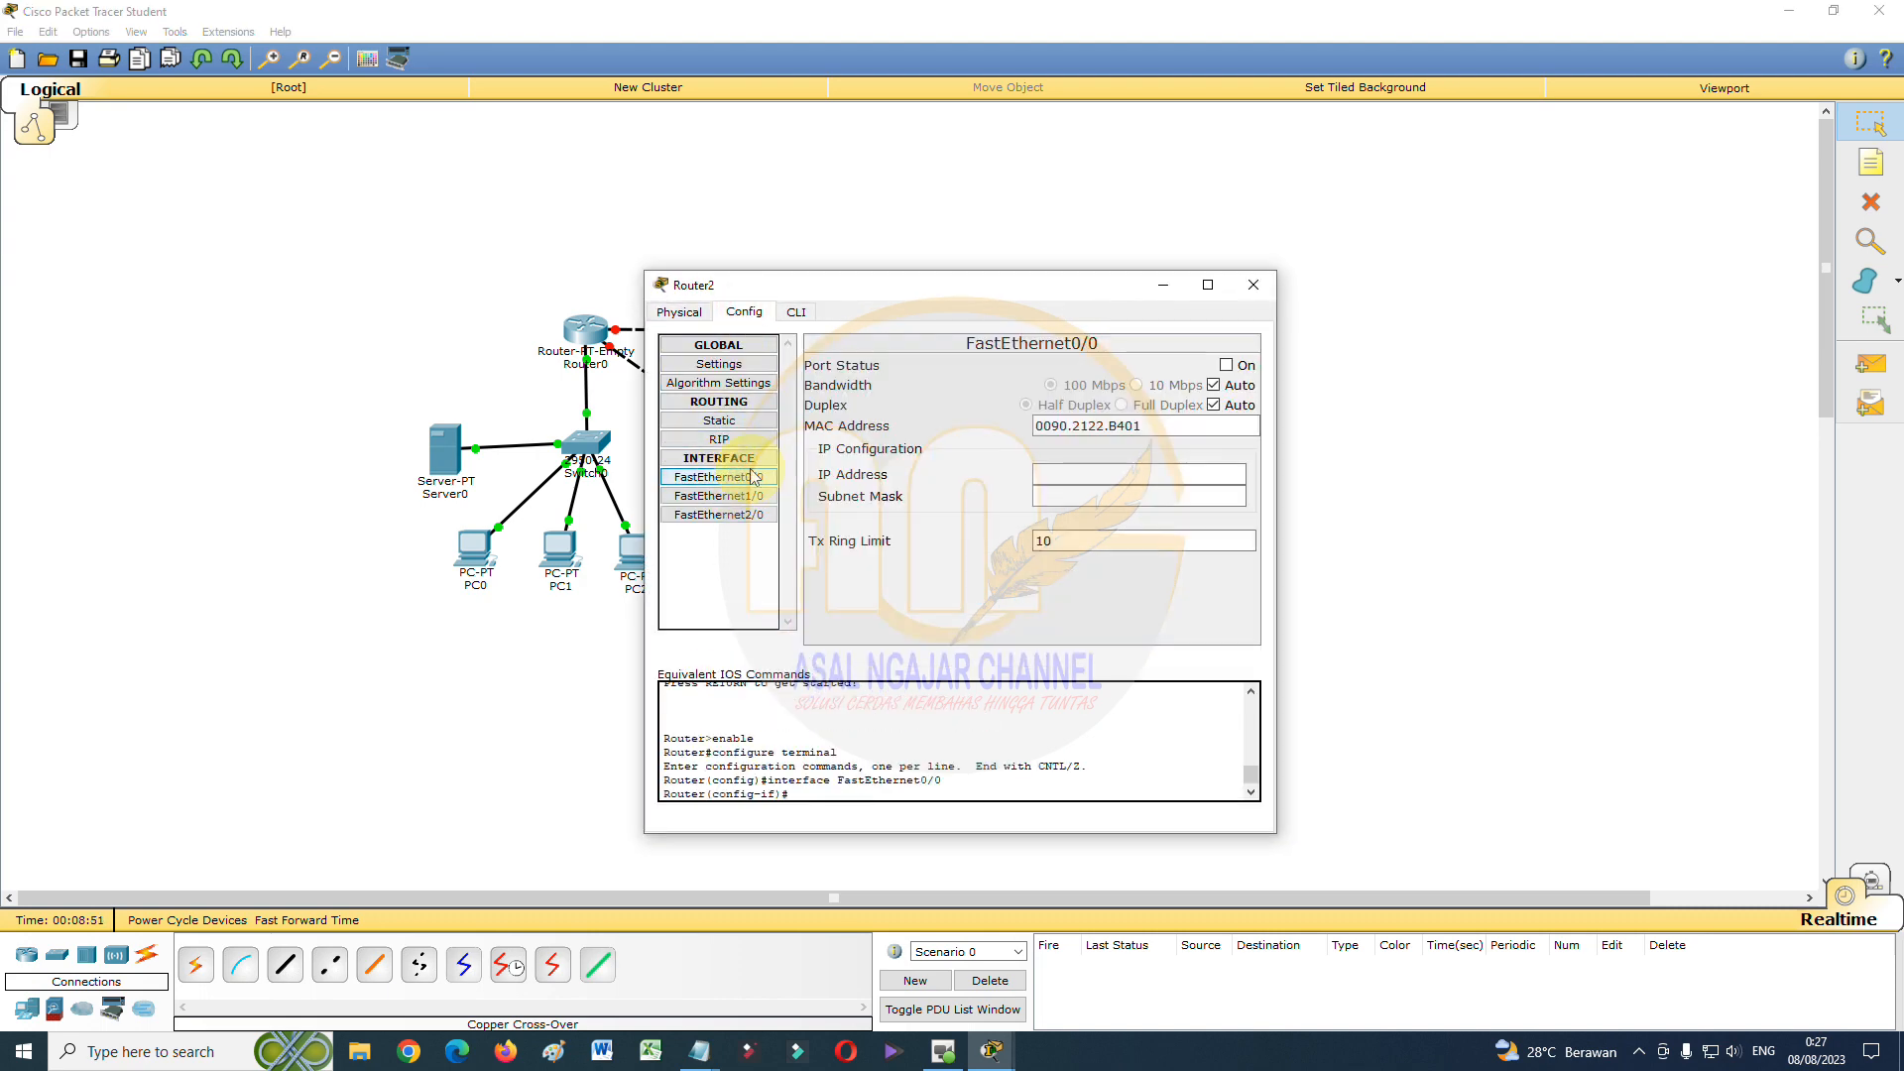
{"action": "left_click", "coordinate": [1227, 367]}
{"action": "left_click", "coordinate": [1162, 473]}
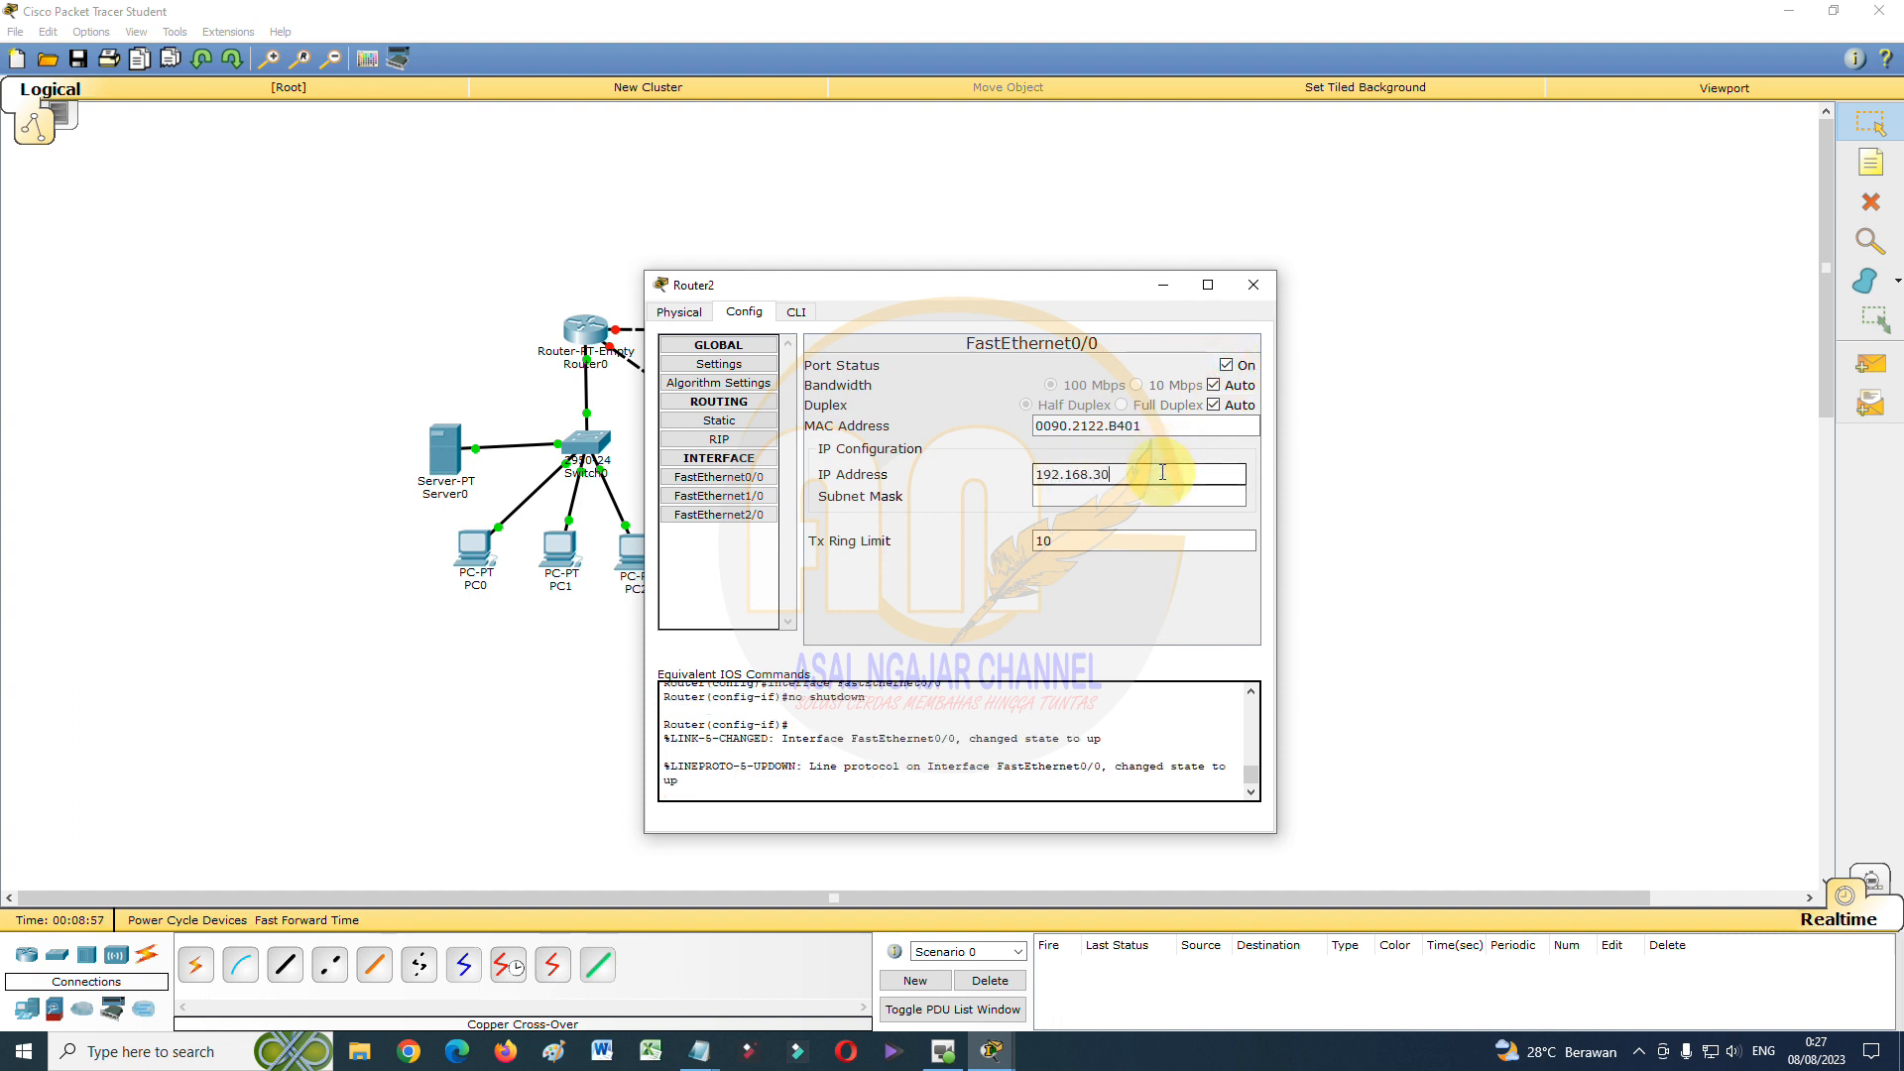
{"action": "left_click", "coordinate": [1163, 498]}
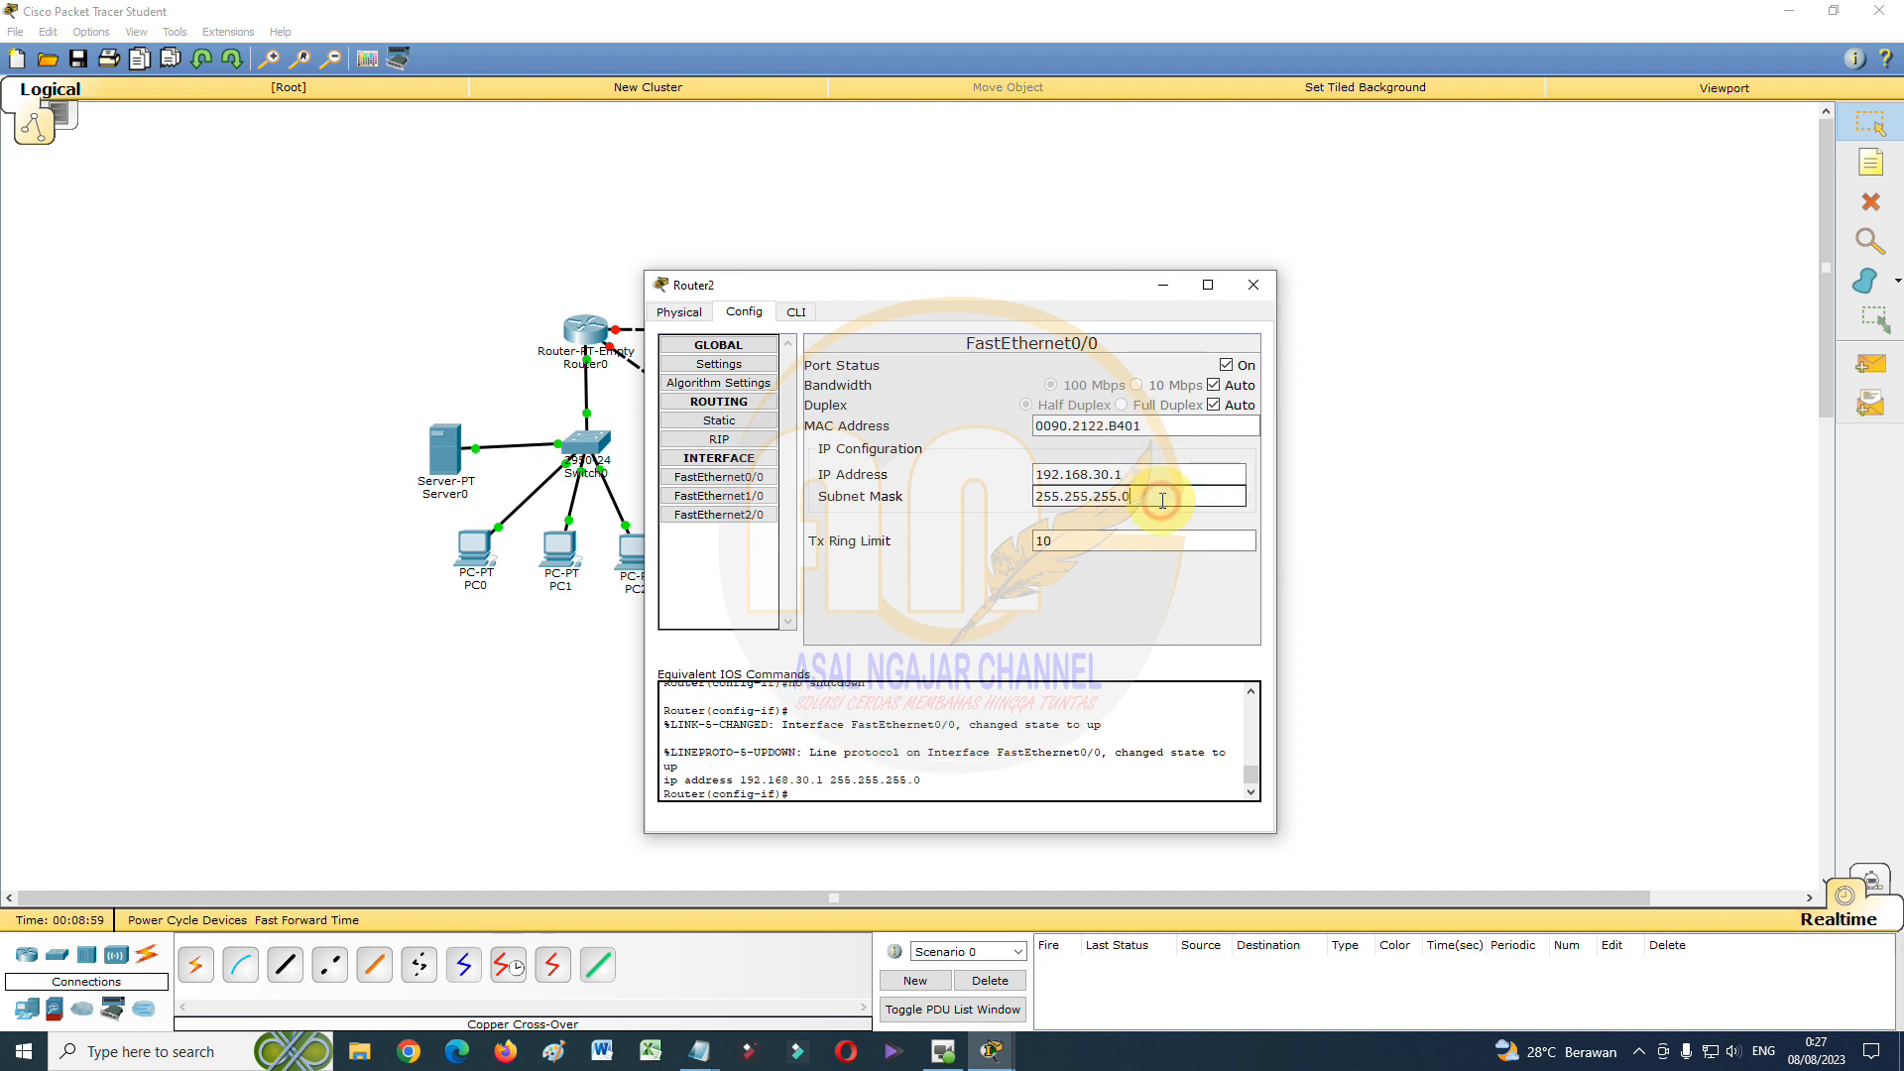
{"action": "left_click", "coordinate": [1252, 285]}
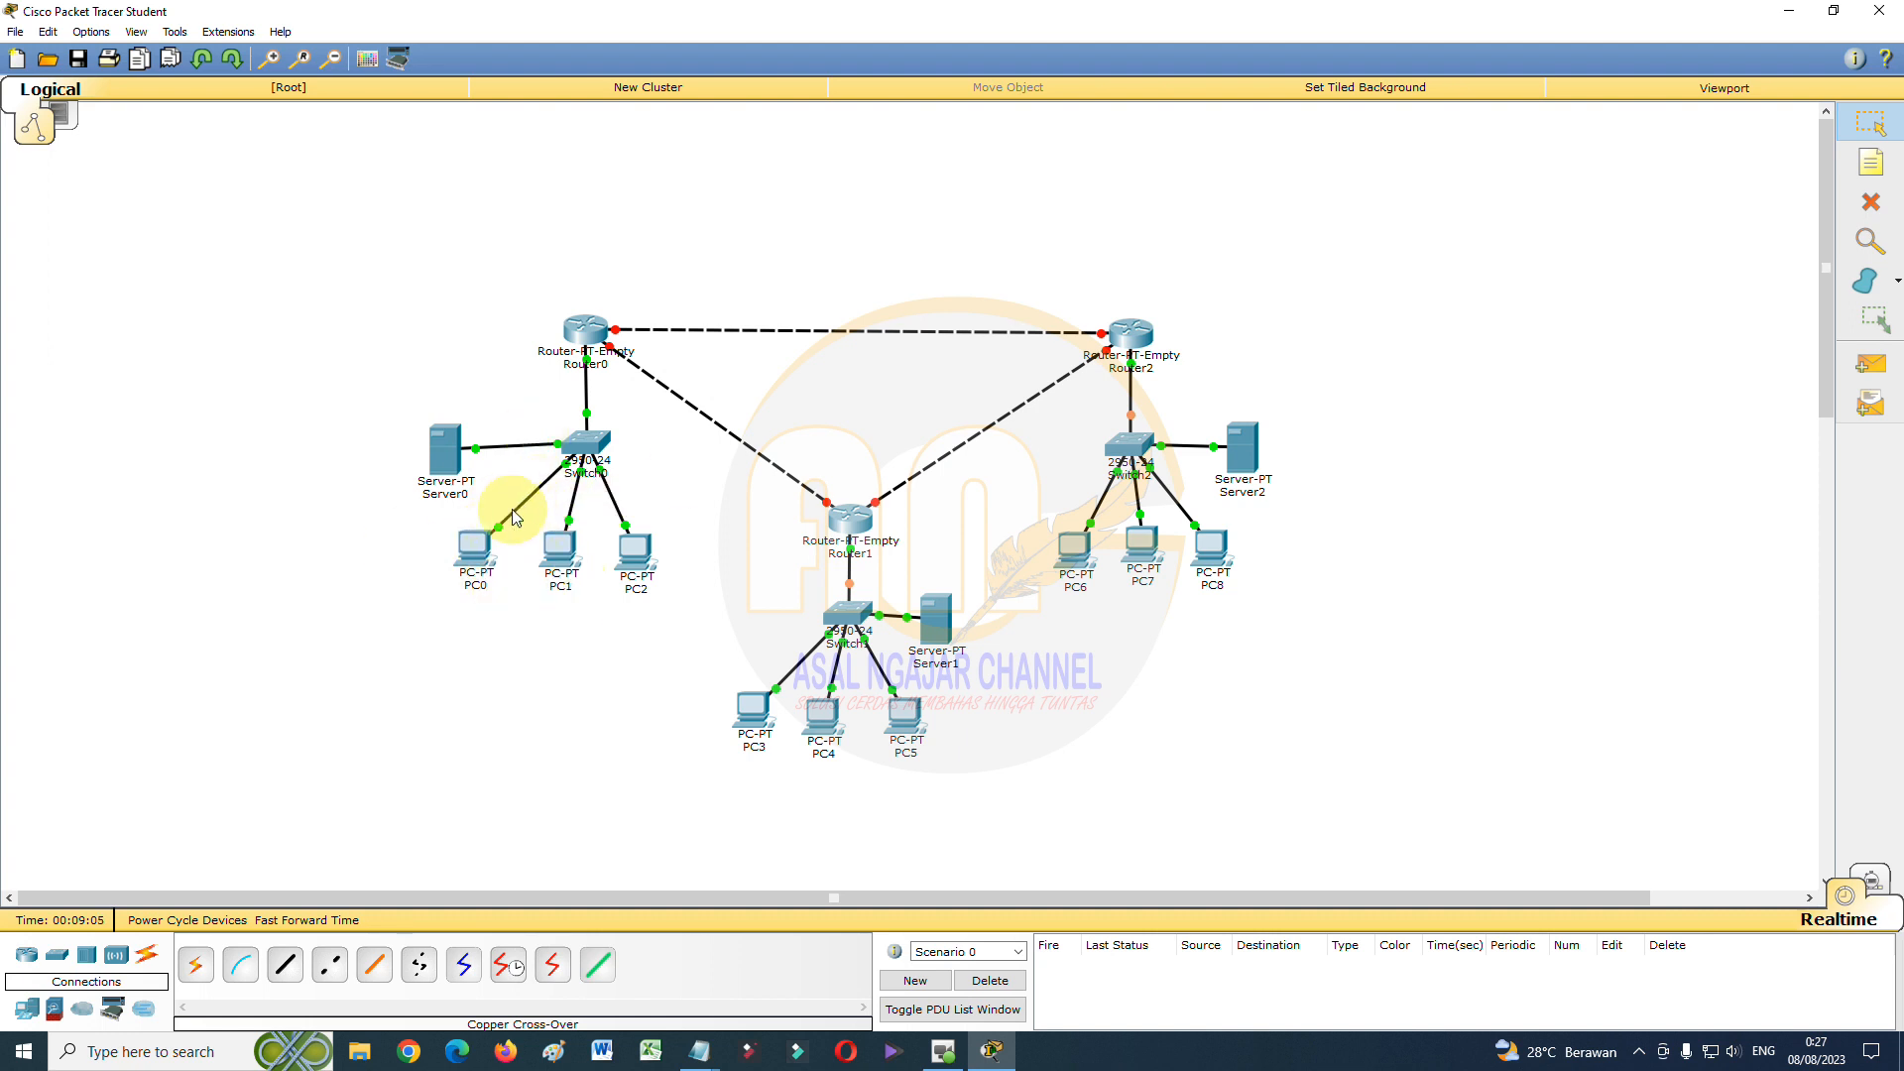
Set Server0's static gateway to 192.168.10.1, checking the address against the MAN CROSS TOPOLOGI notes in Notepad
{"action": "mouse_move", "coordinate": [515, 516]}
{"action": "left_click", "coordinate": [443, 452]}
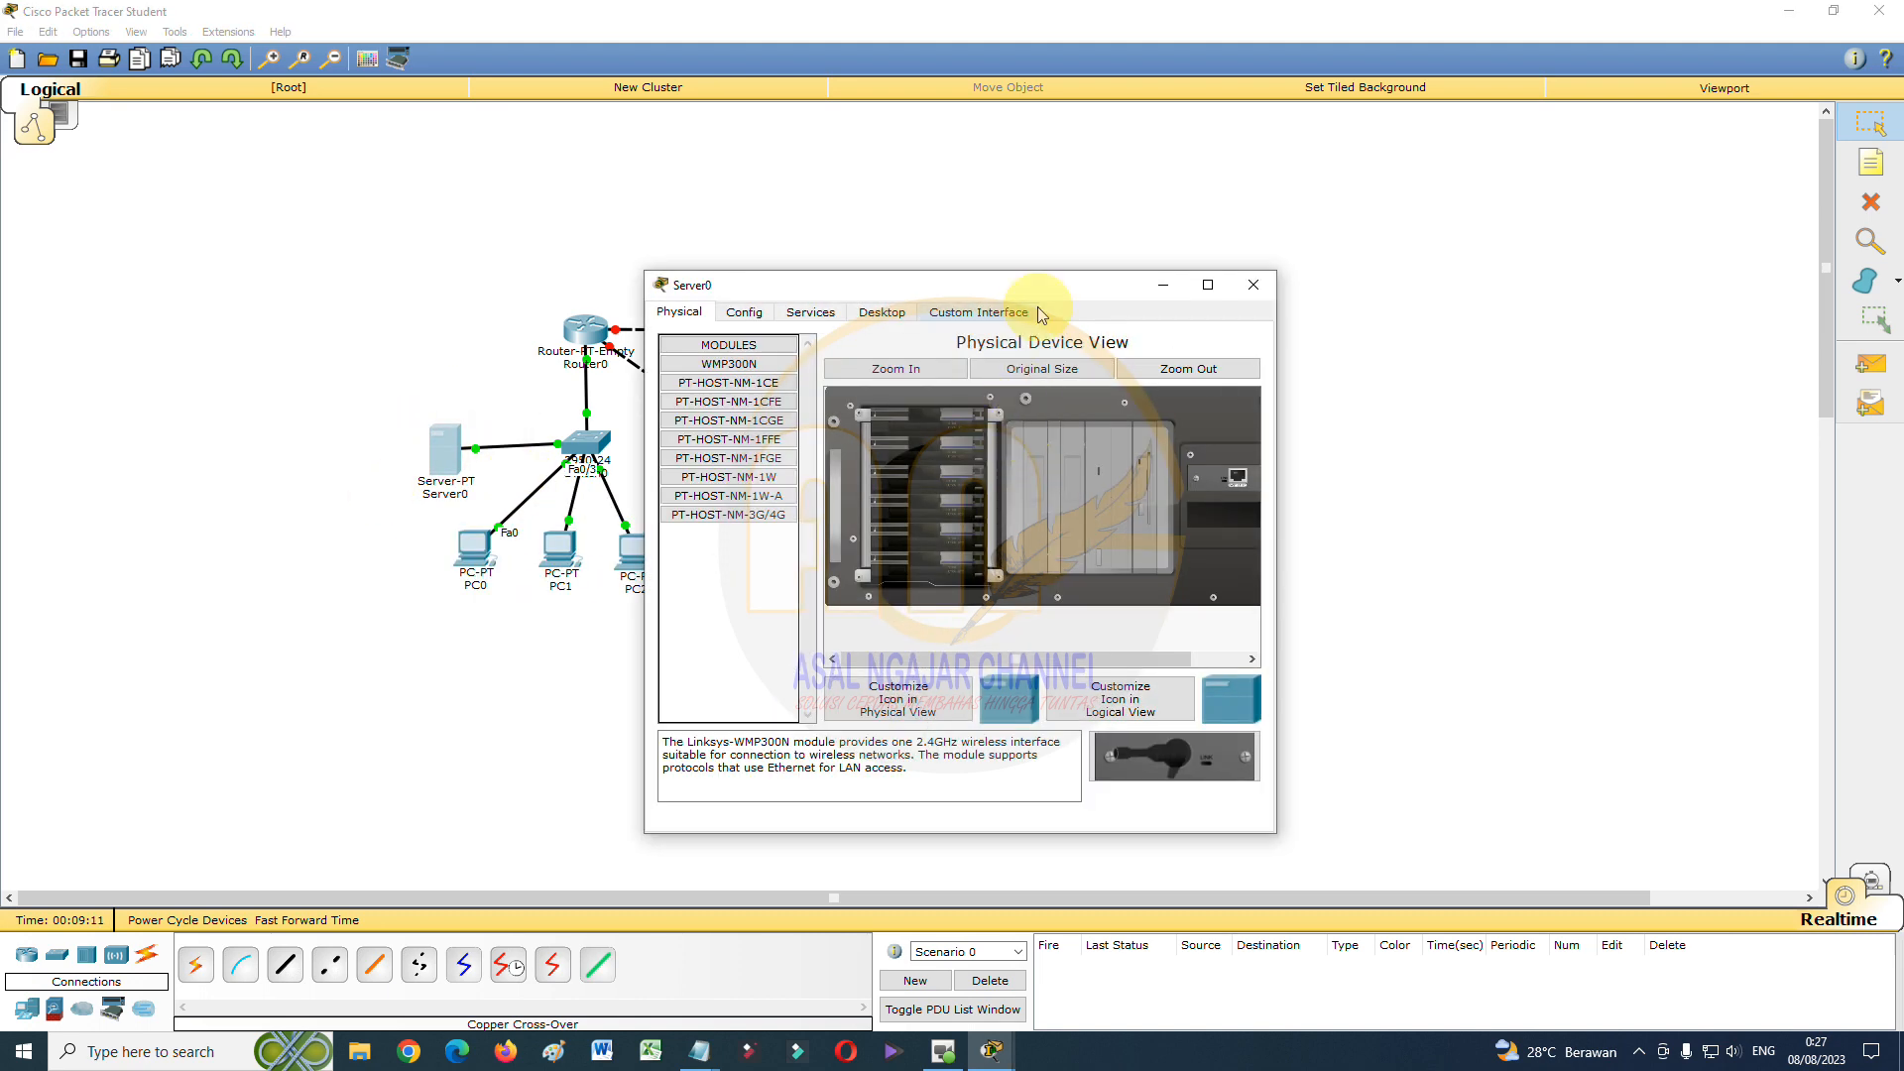
{"action": "left_click_drag", "start_coordinate": [1056, 286], "coordinate": [1344, 189]}
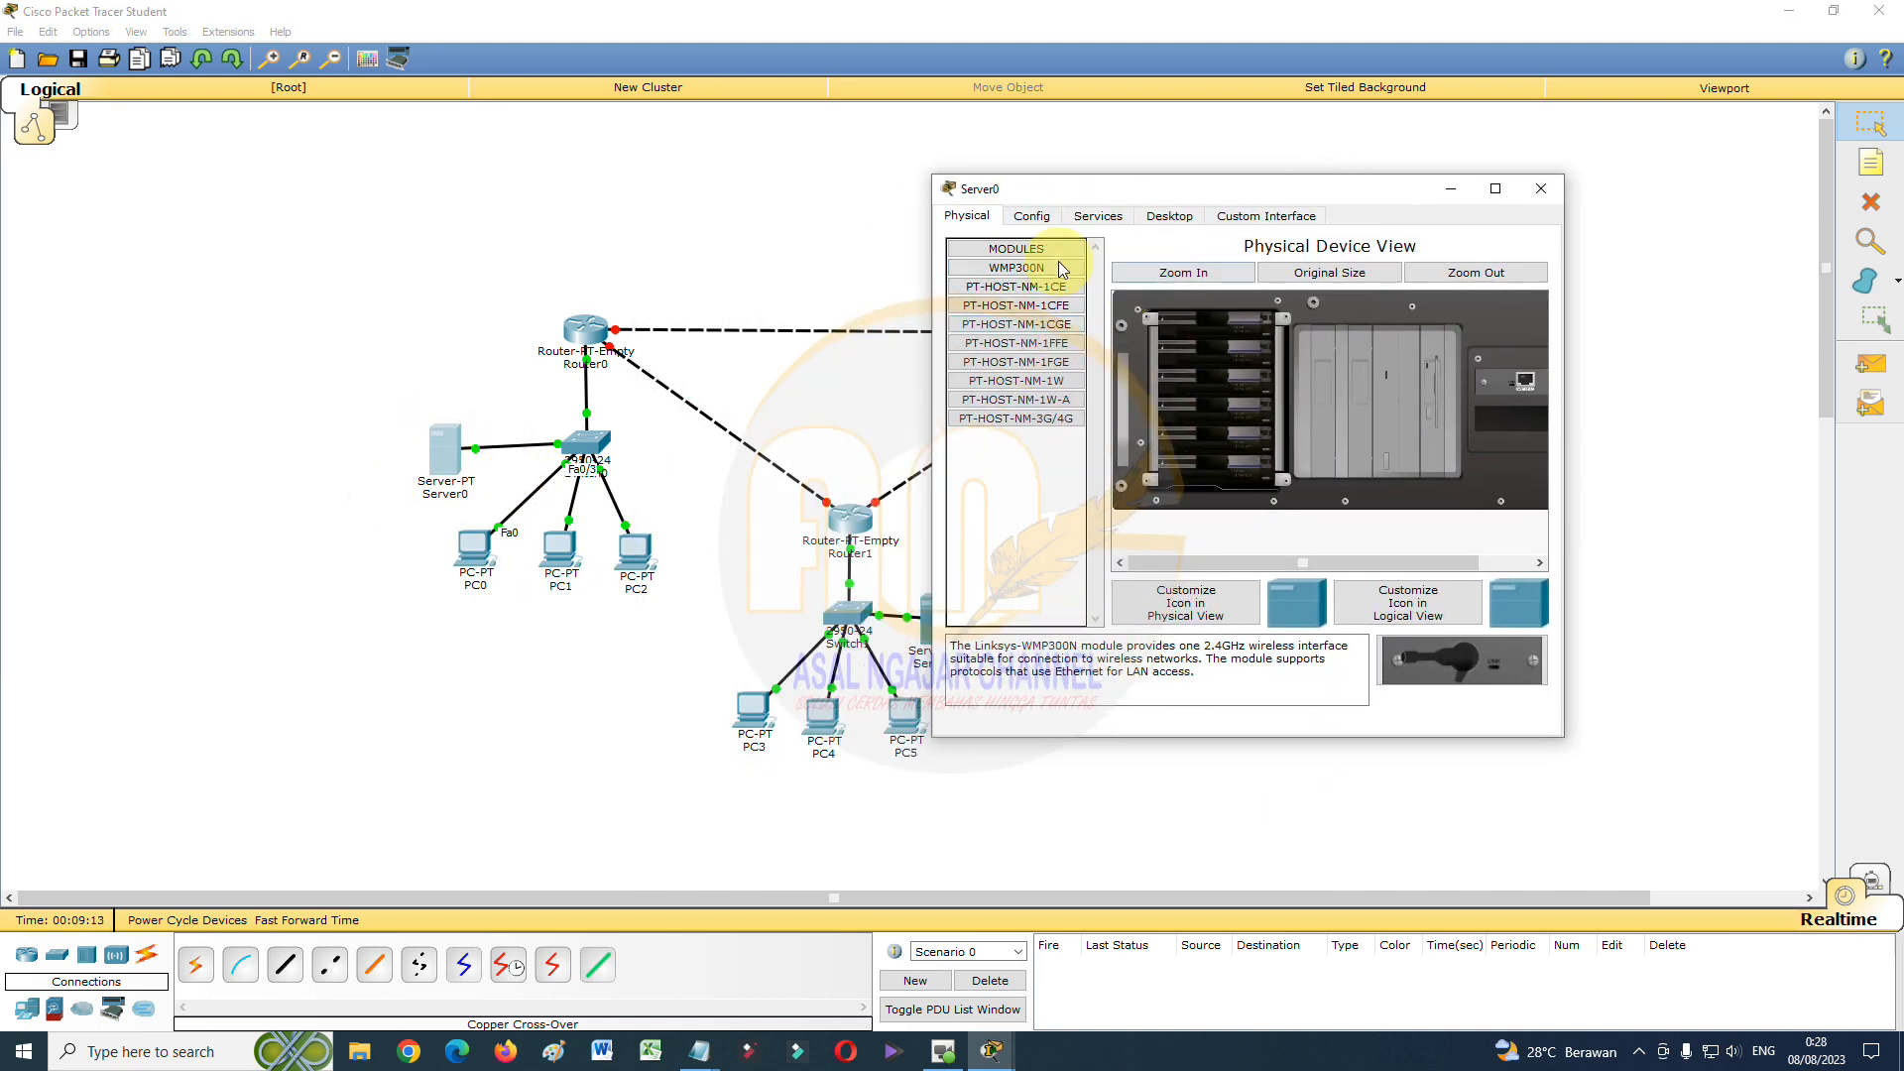
{"action": "left_click", "coordinate": [1032, 216]}
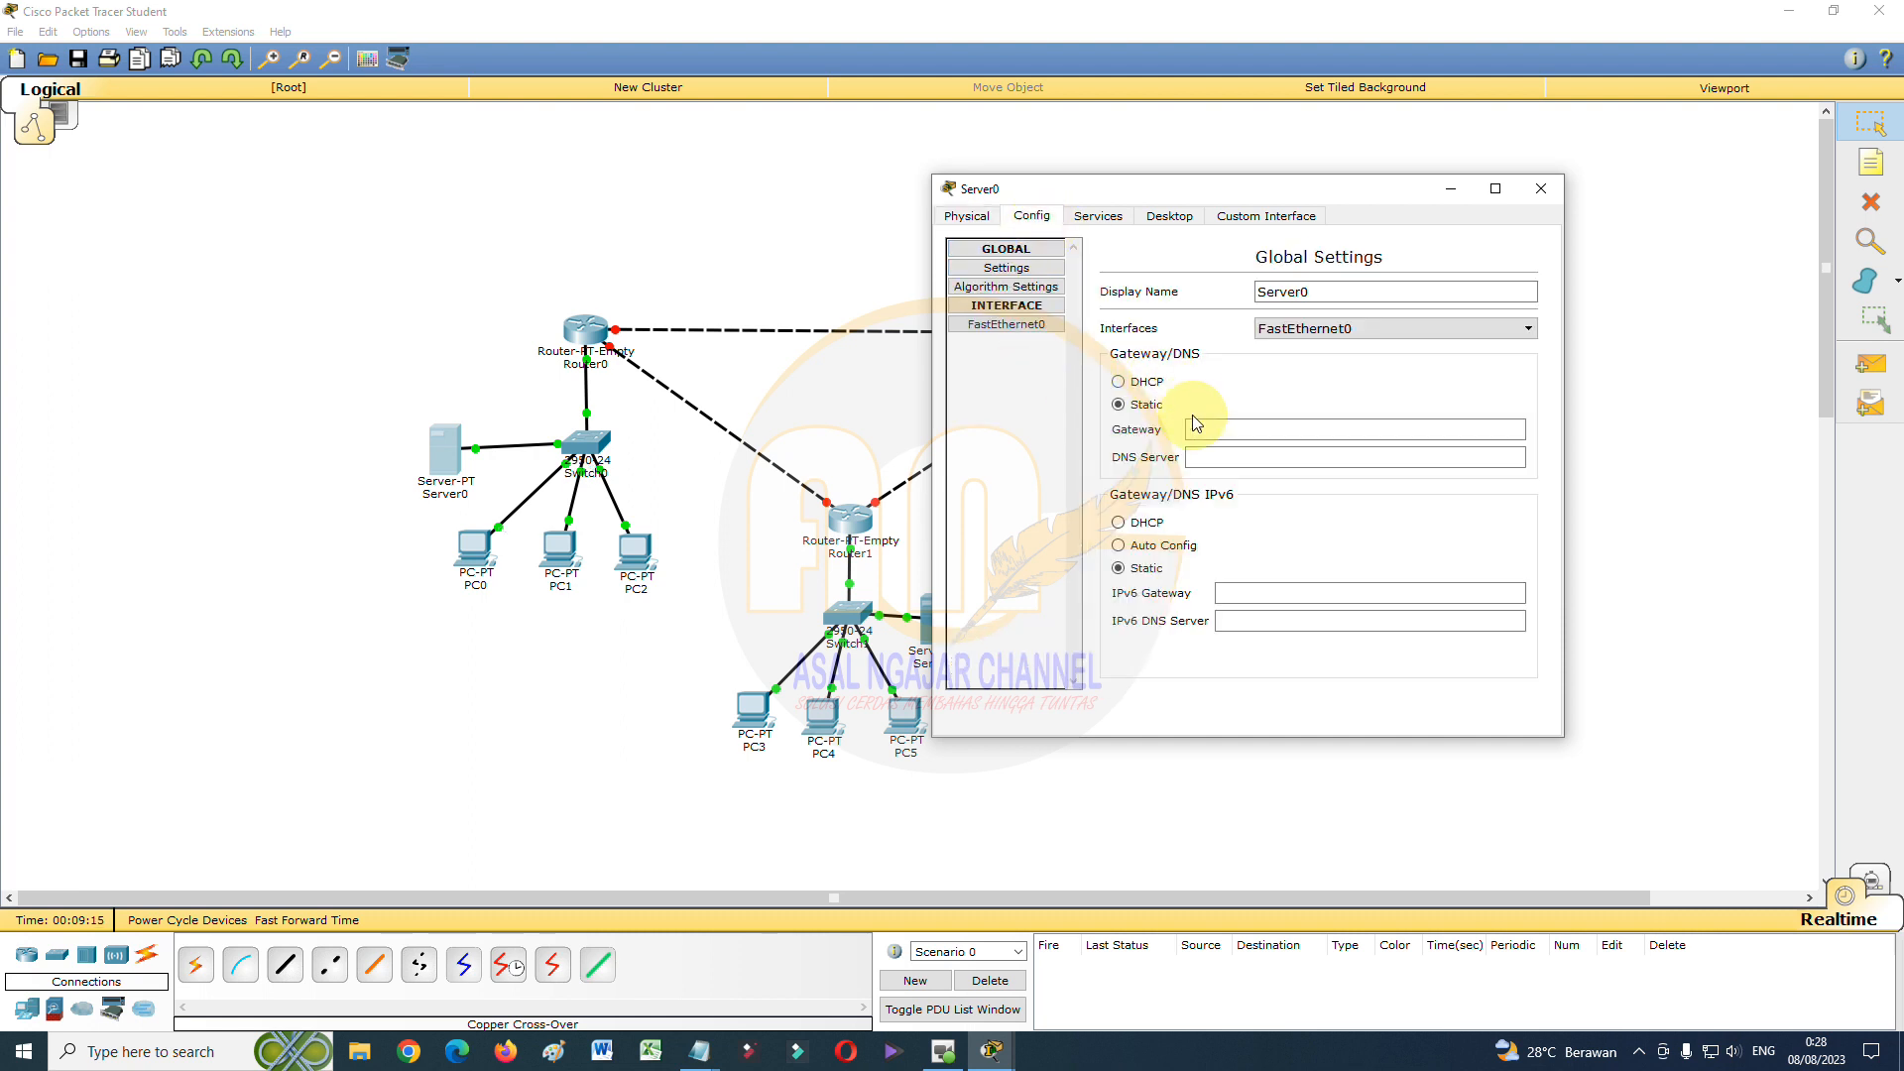
{"action": "left_click", "coordinate": [1214, 430]}
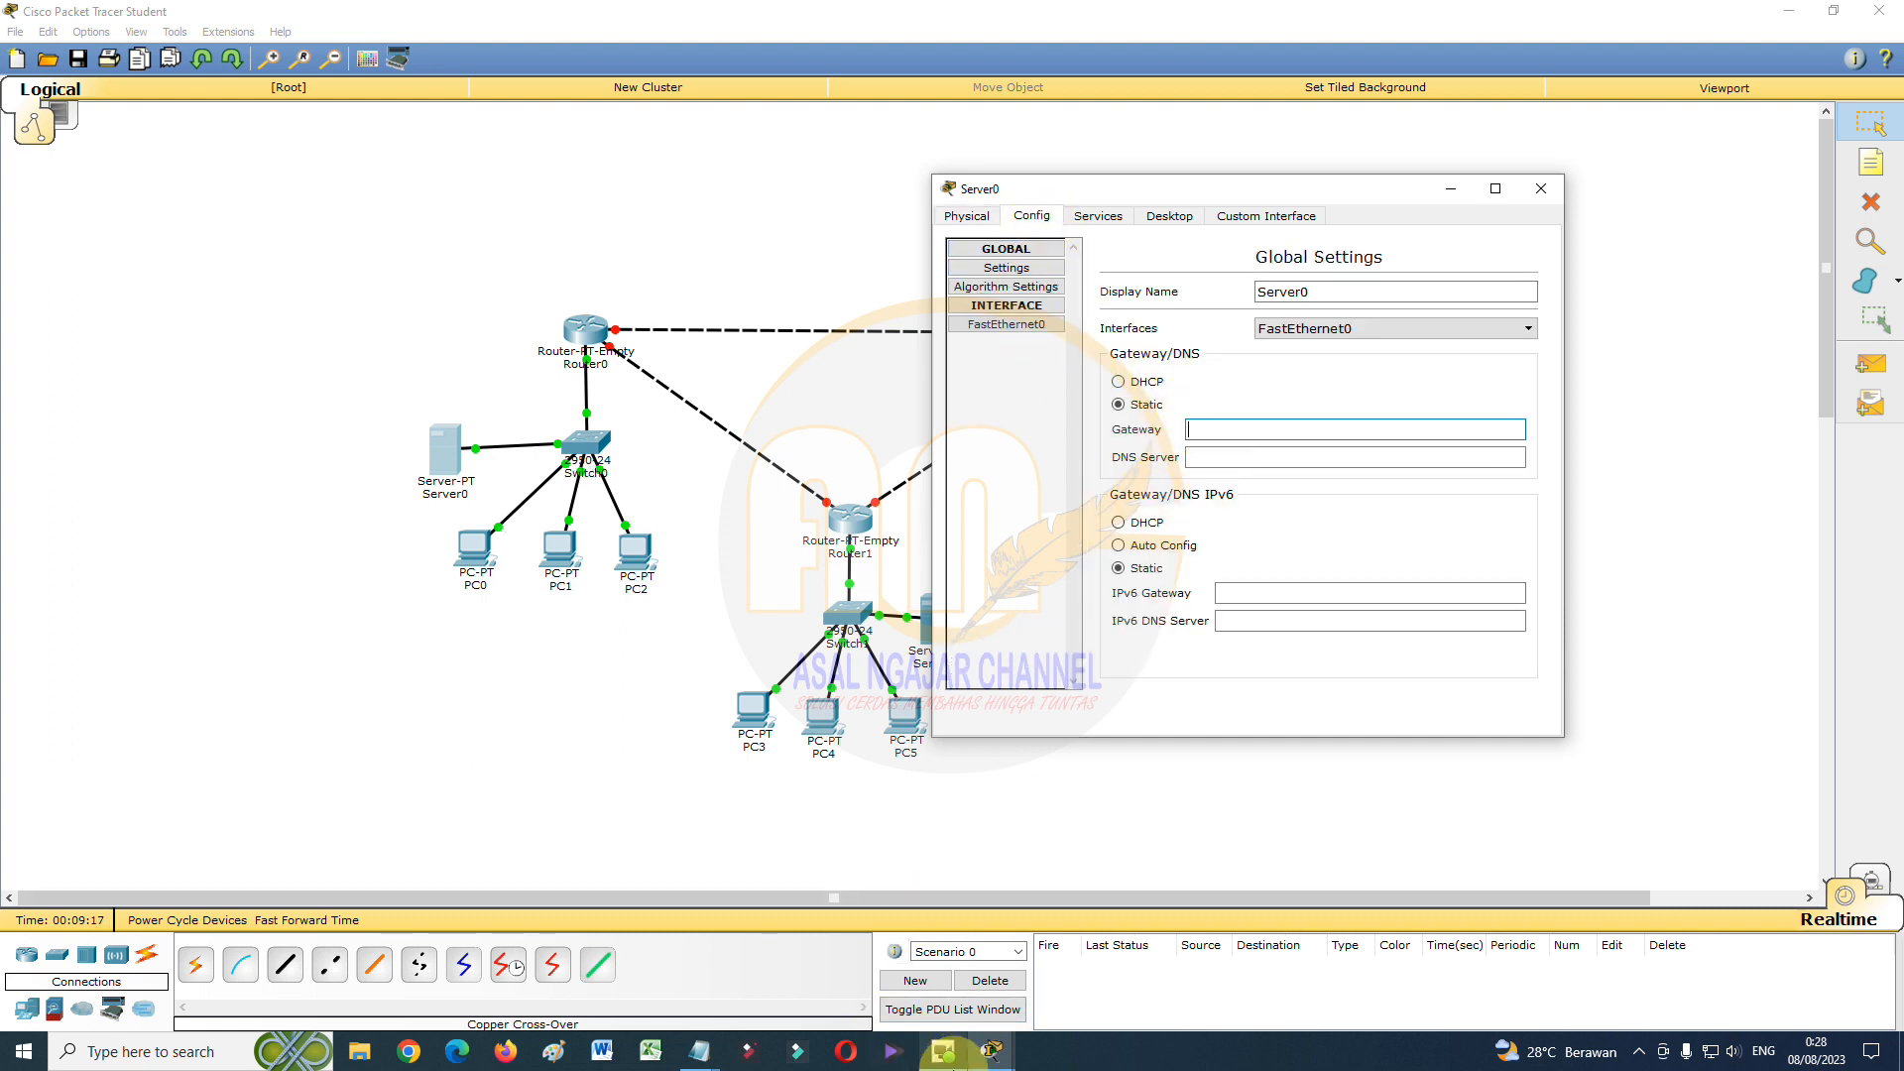
{"action": "mouse_move", "coordinate": [700, 1052]}
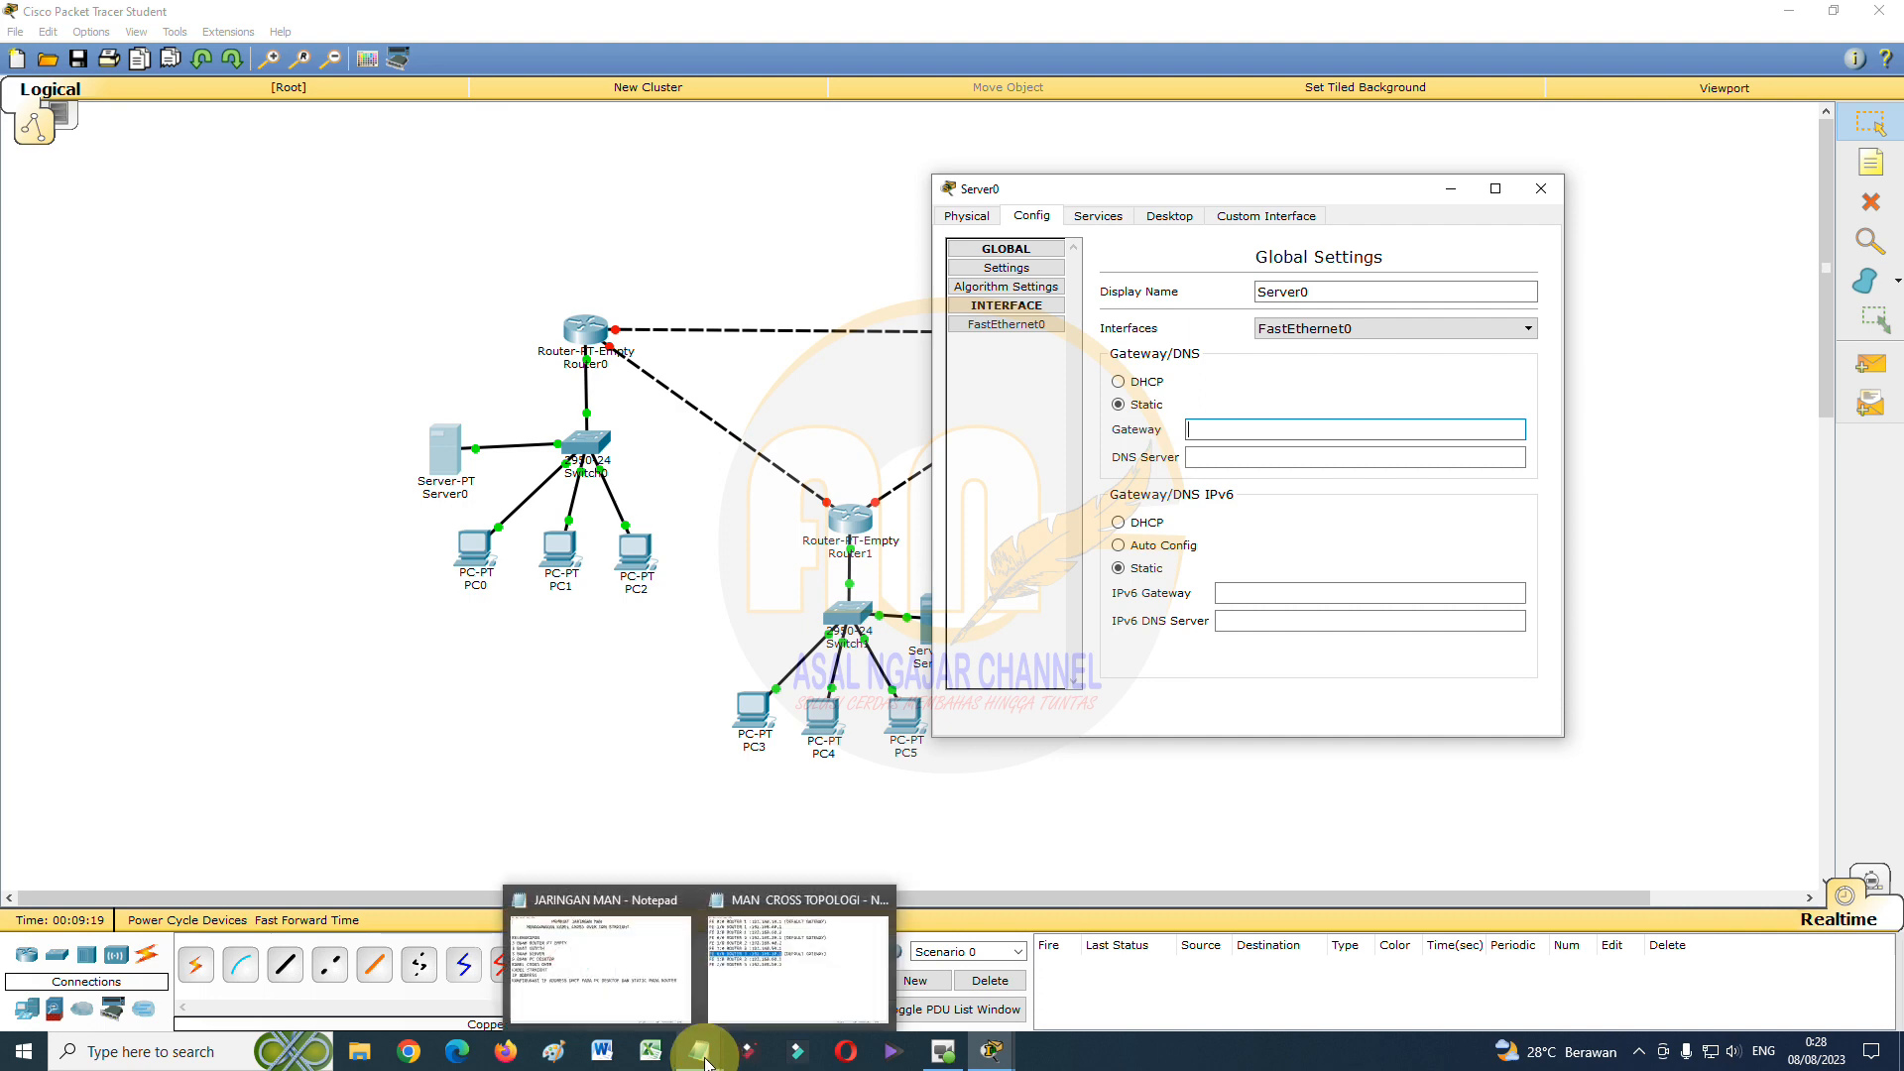
{"action": "left_click", "coordinate": [771, 989]}
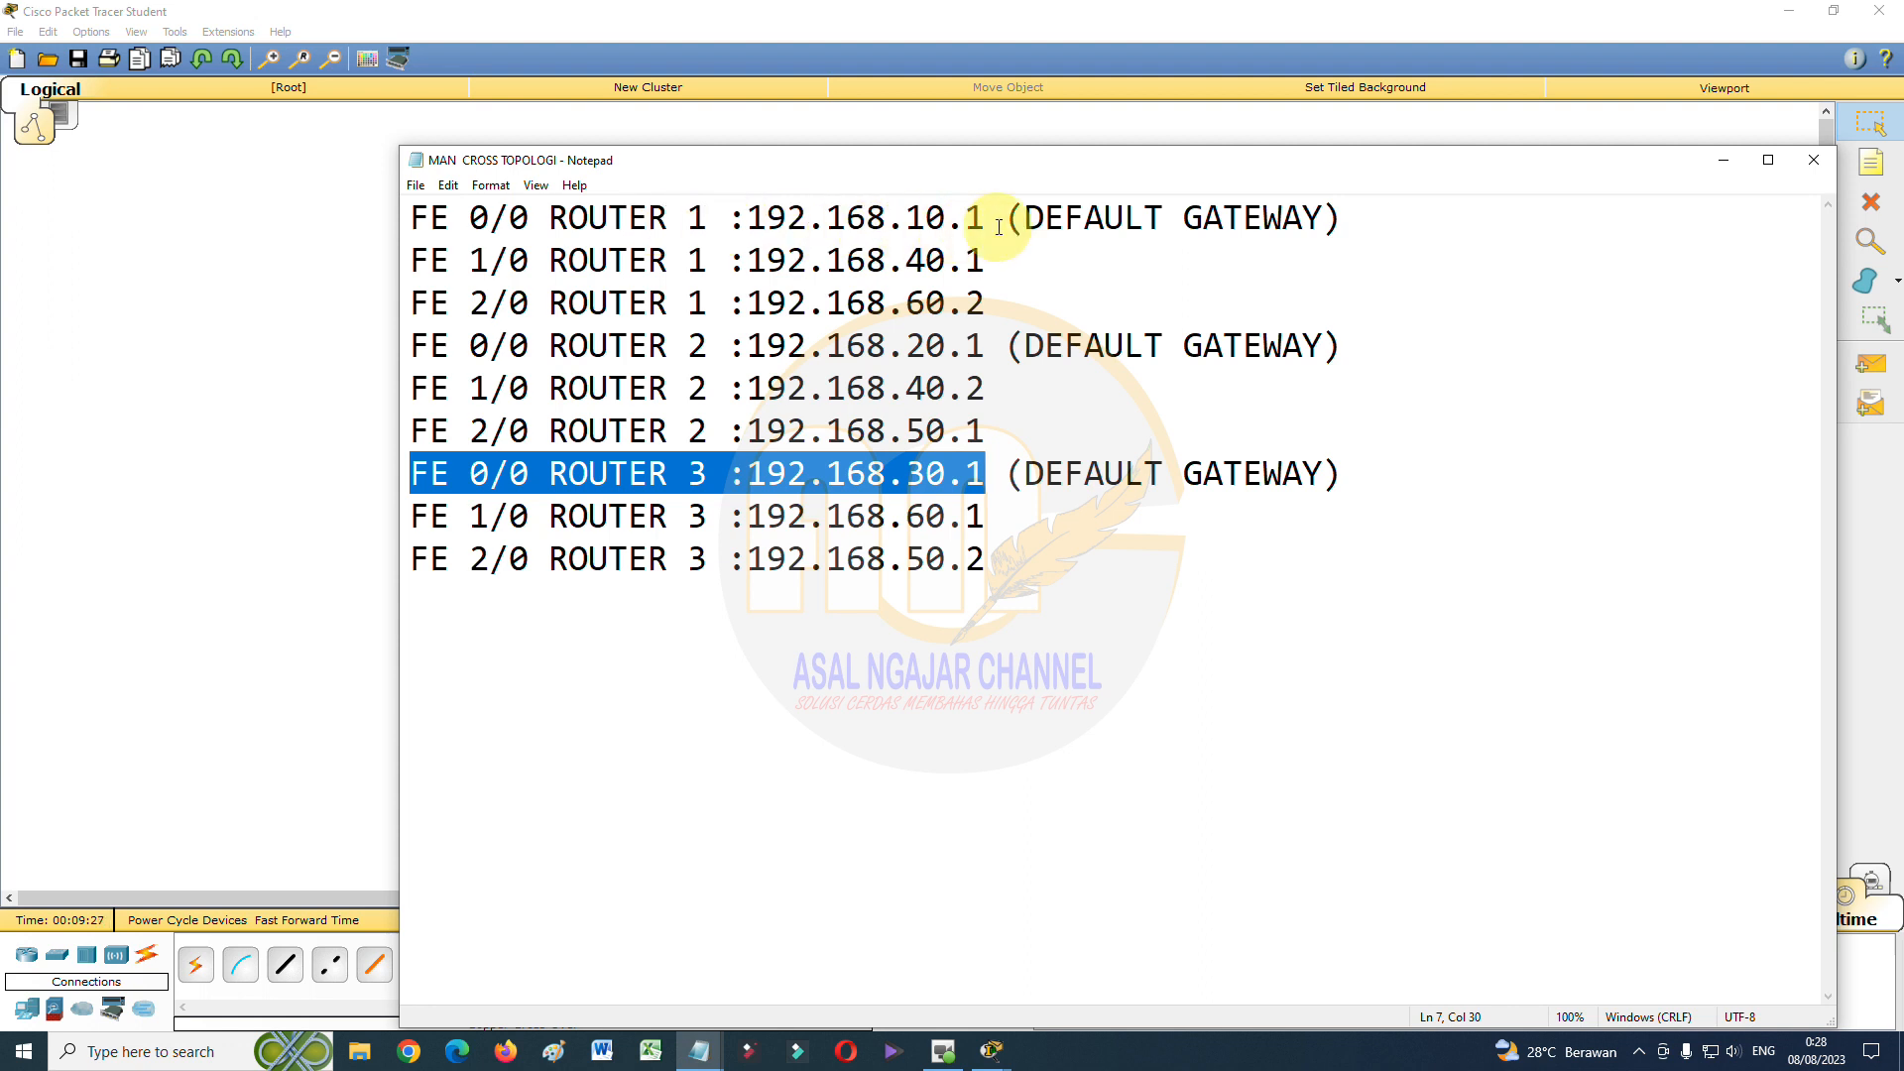
{"action": "left_click", "coordinate": [1723, 162]}
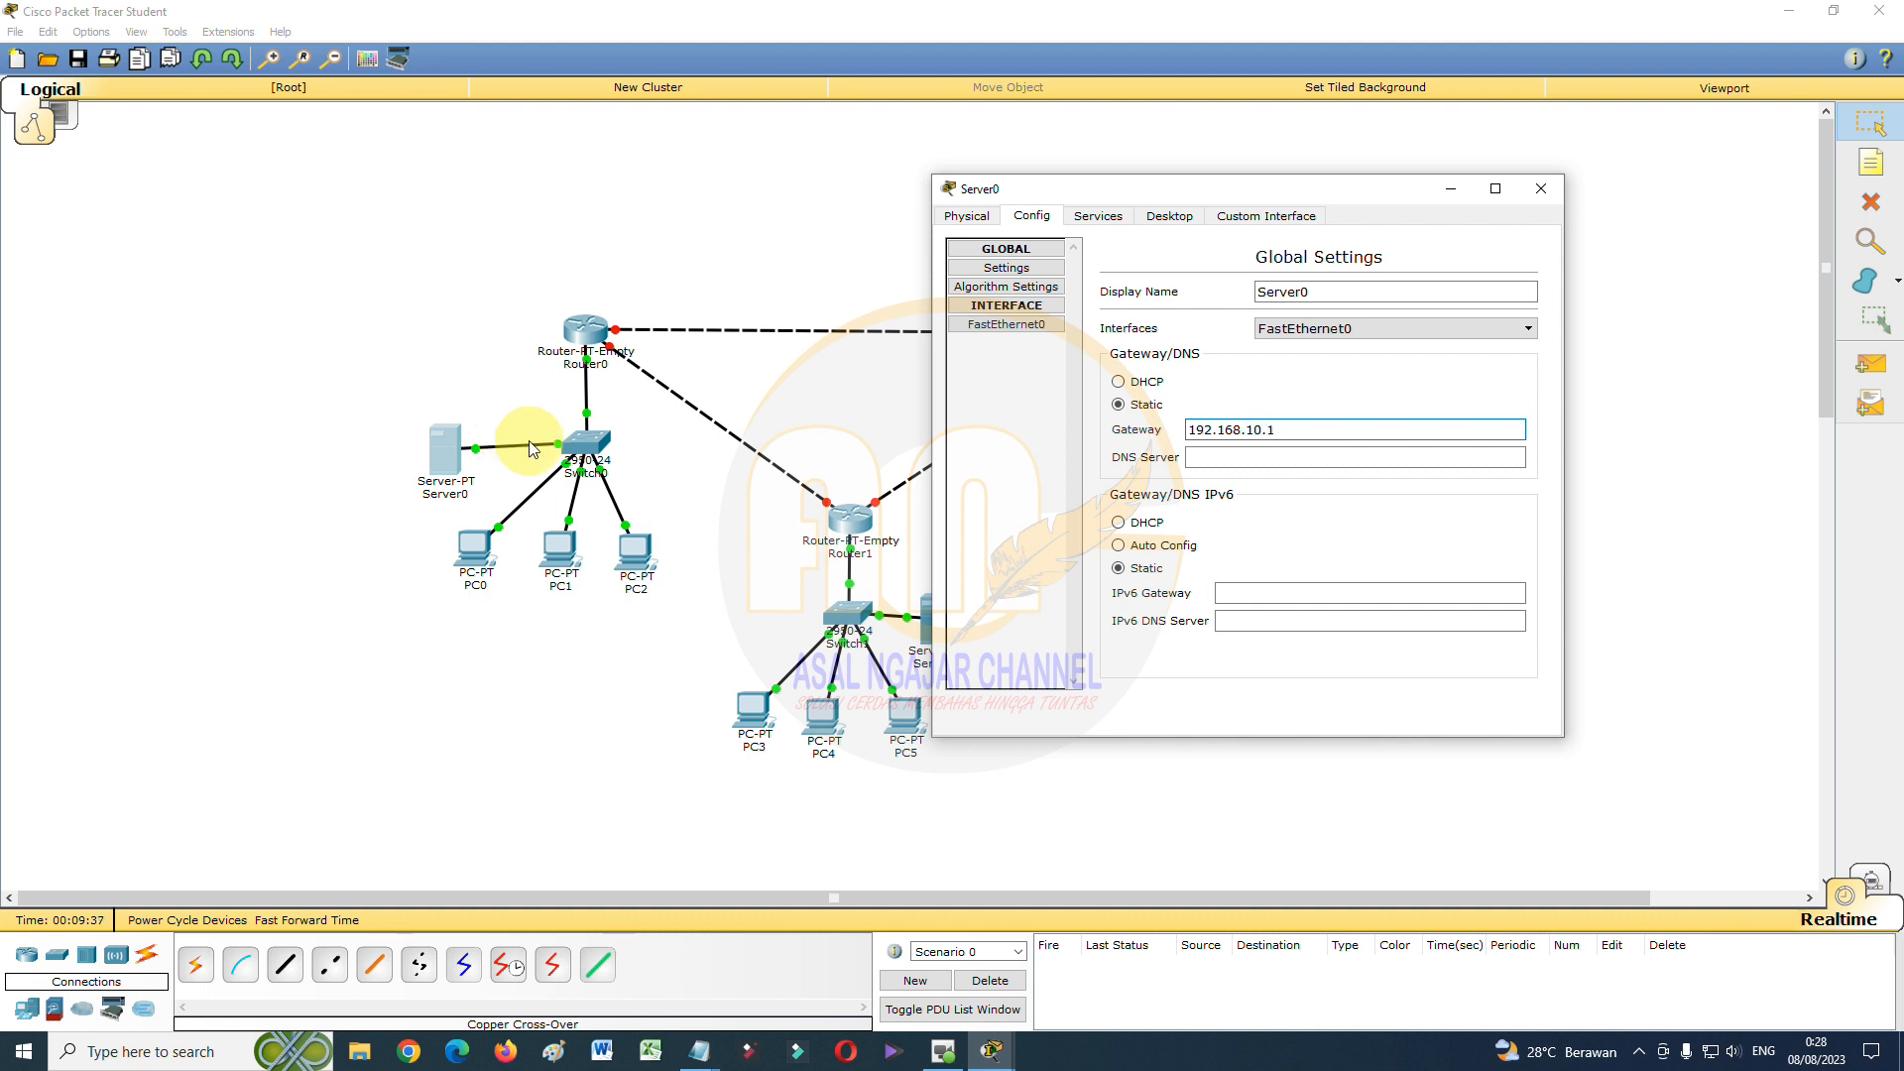
{"action": "left_click", "coordinate": [1271, 456]}
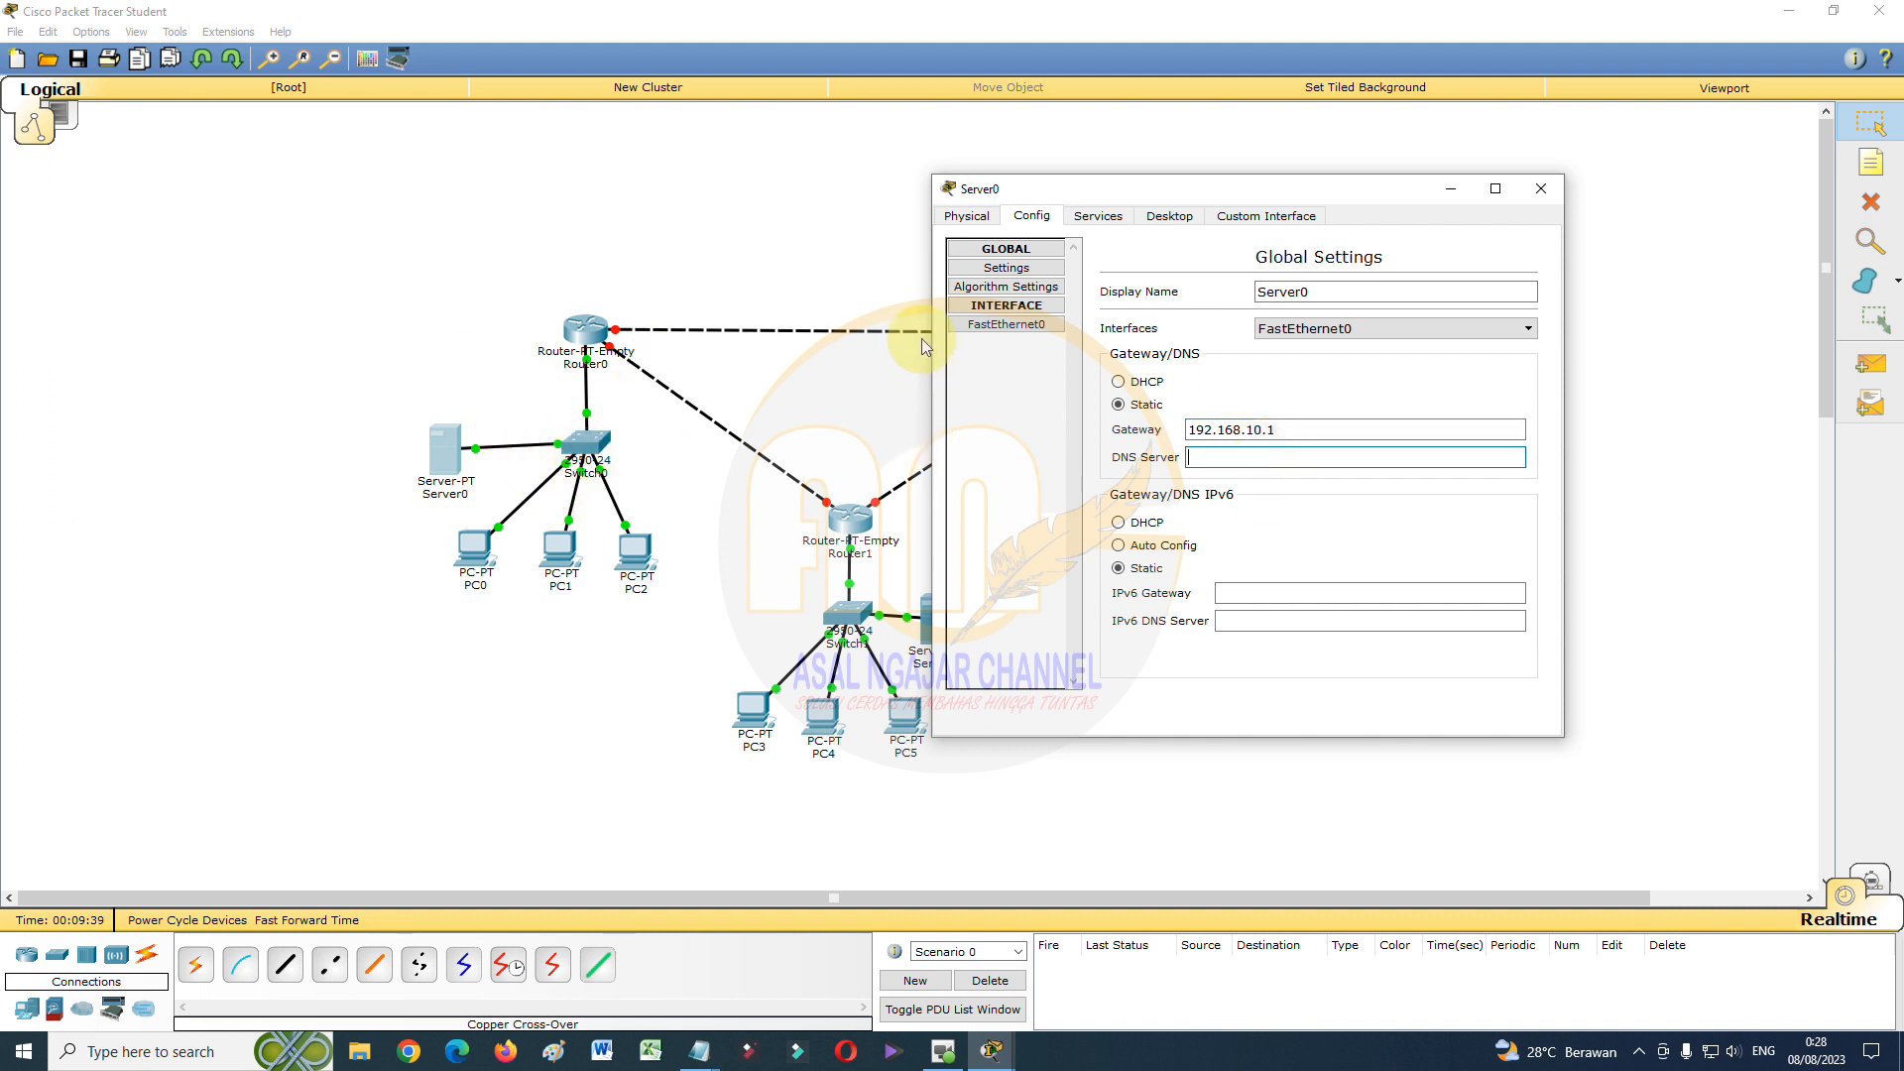
Give Server0's FastEthernet0 interface the static IP address 192.168.10.2 with subnet mask 255.255.255.0
{"action": "left_click", "coordinate": [1005, 329]}
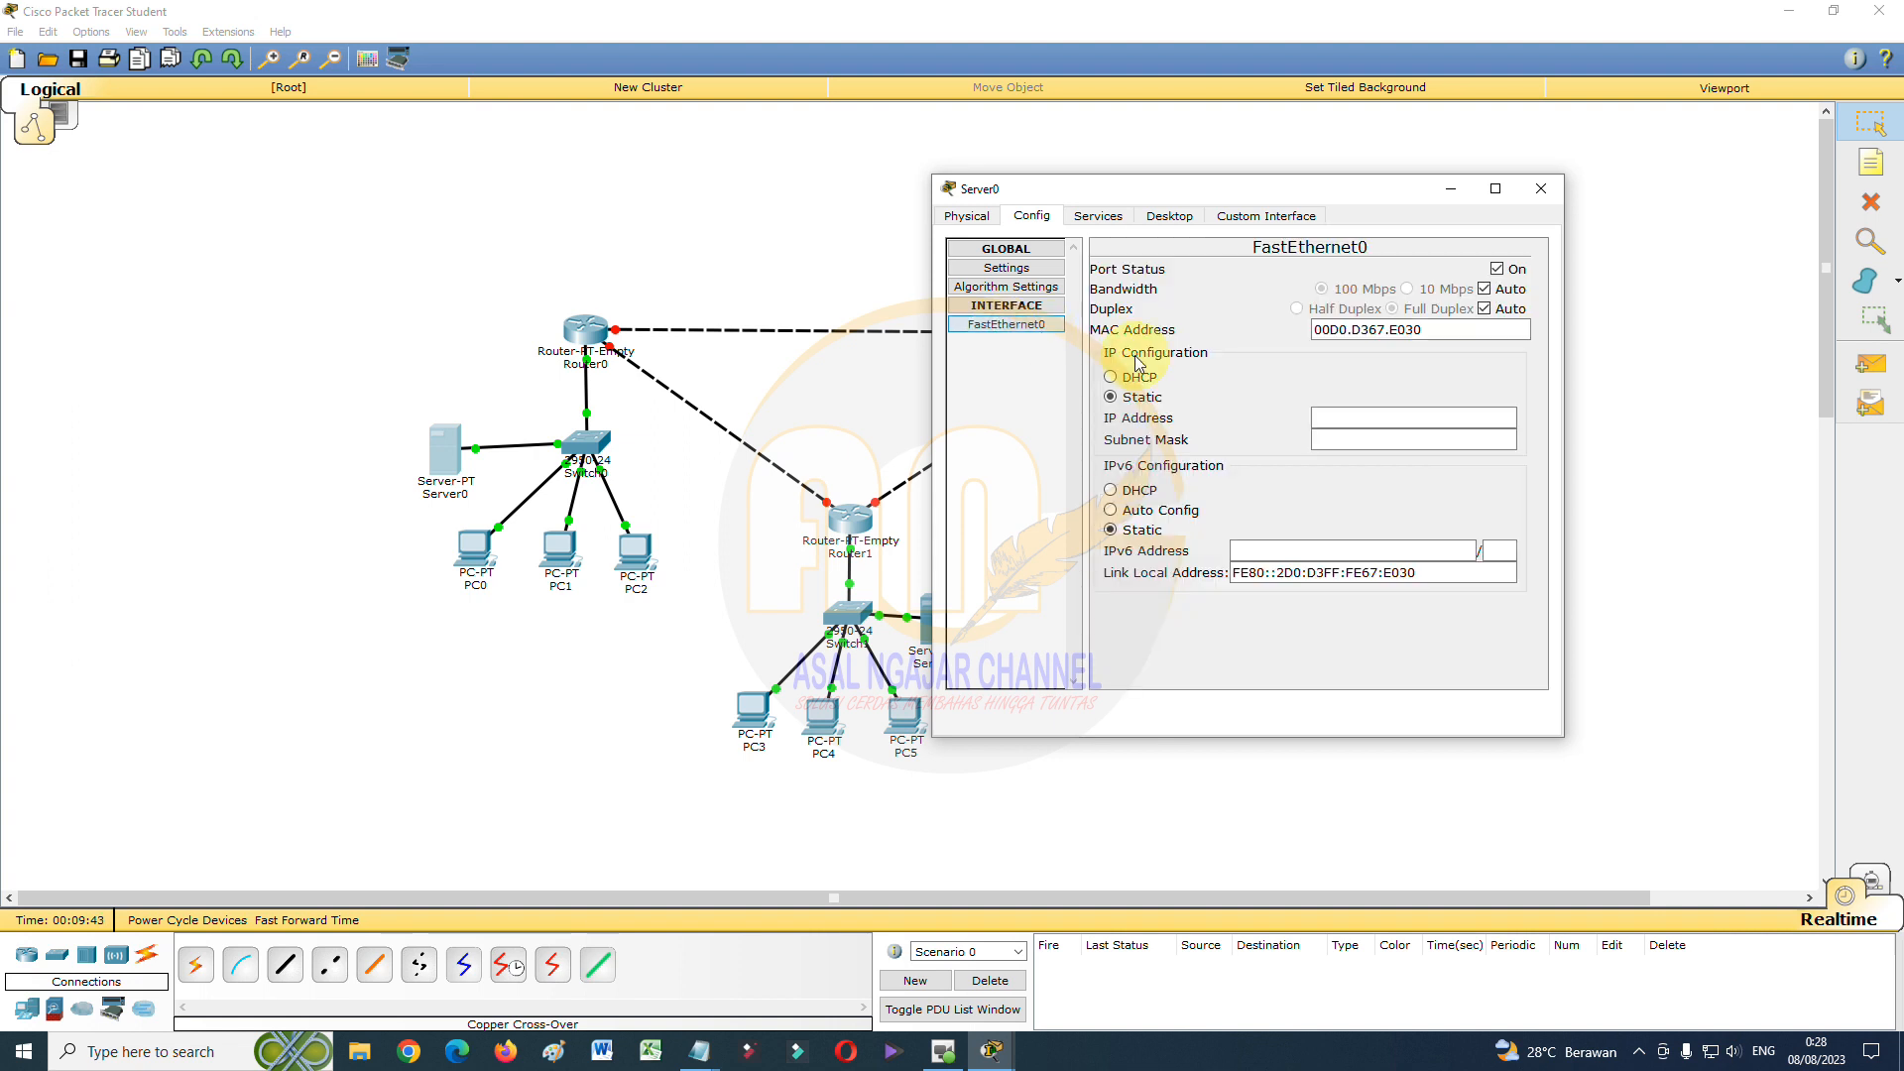
{"action": "left_click", "coordinate": [1400, 417]}
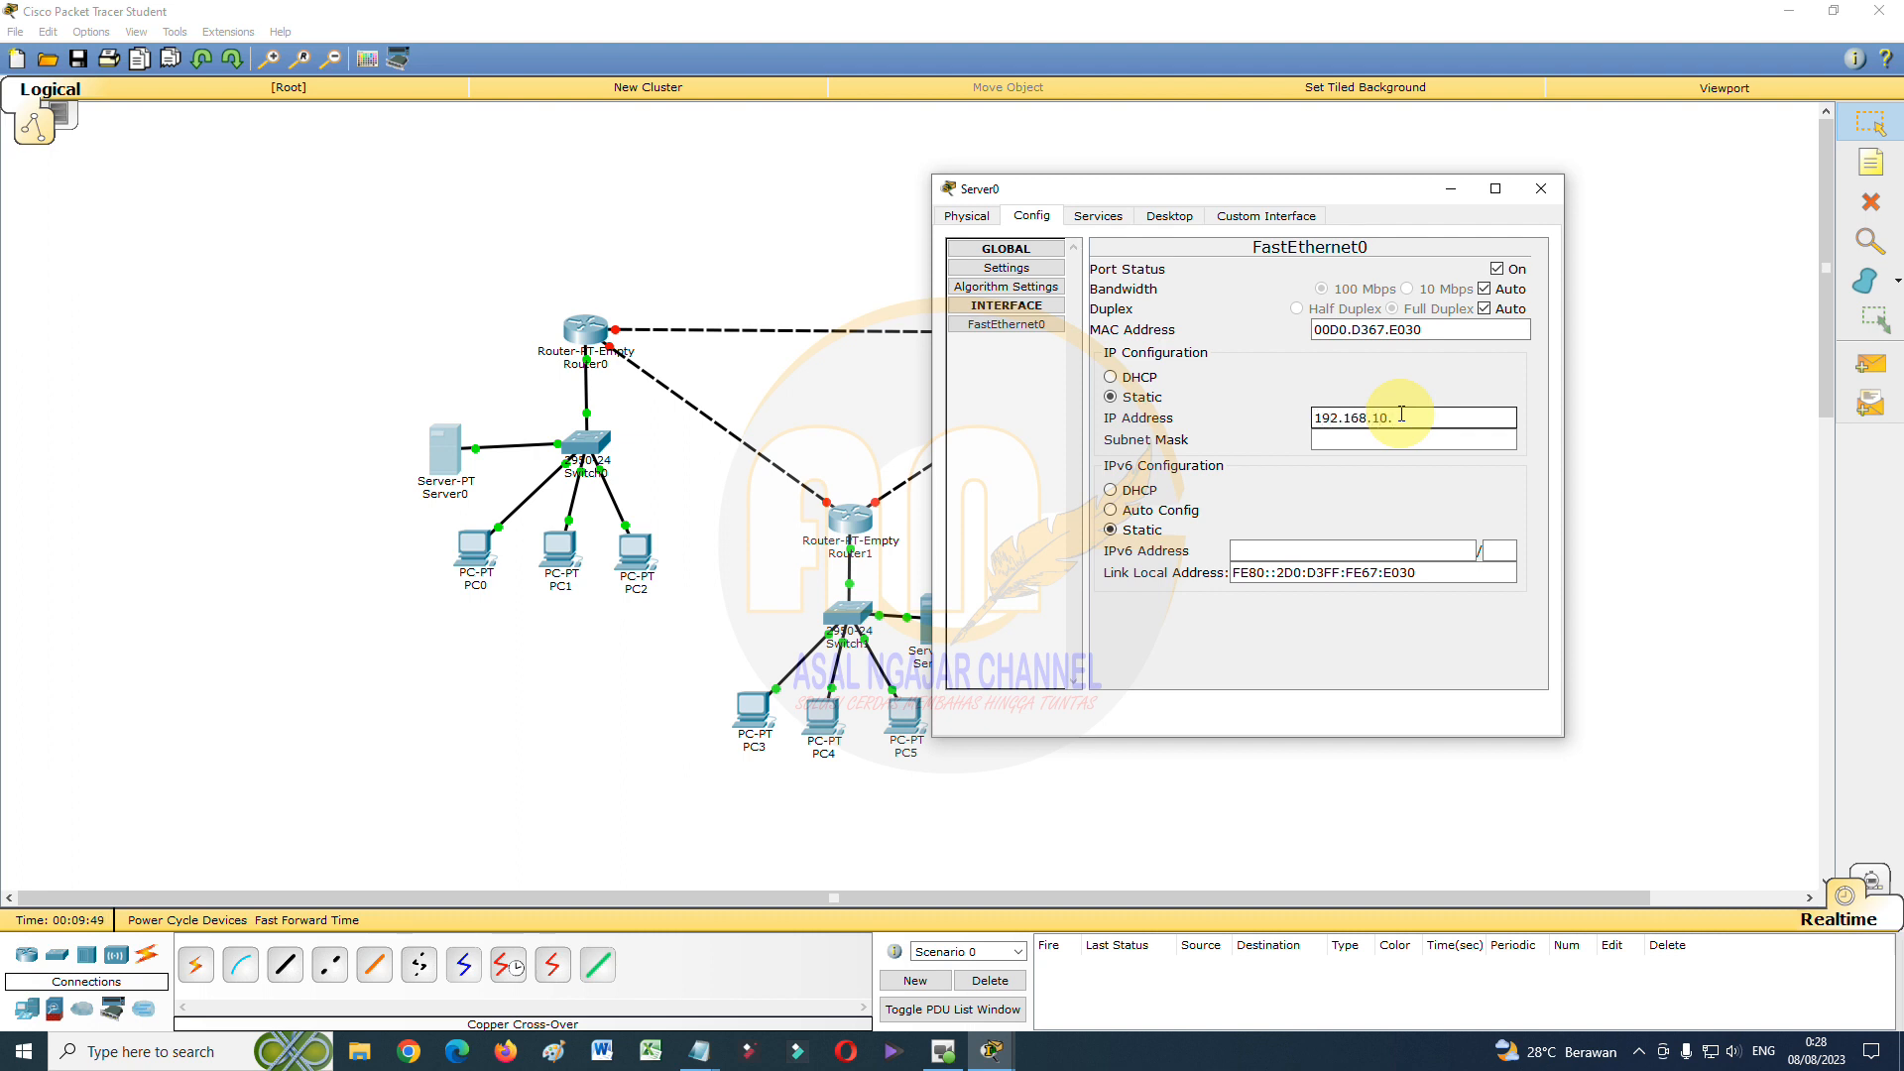
{"action": "type", "text": "192.168.10.2"}
{"action": "left_click", "coordinate": [1408, 441]}
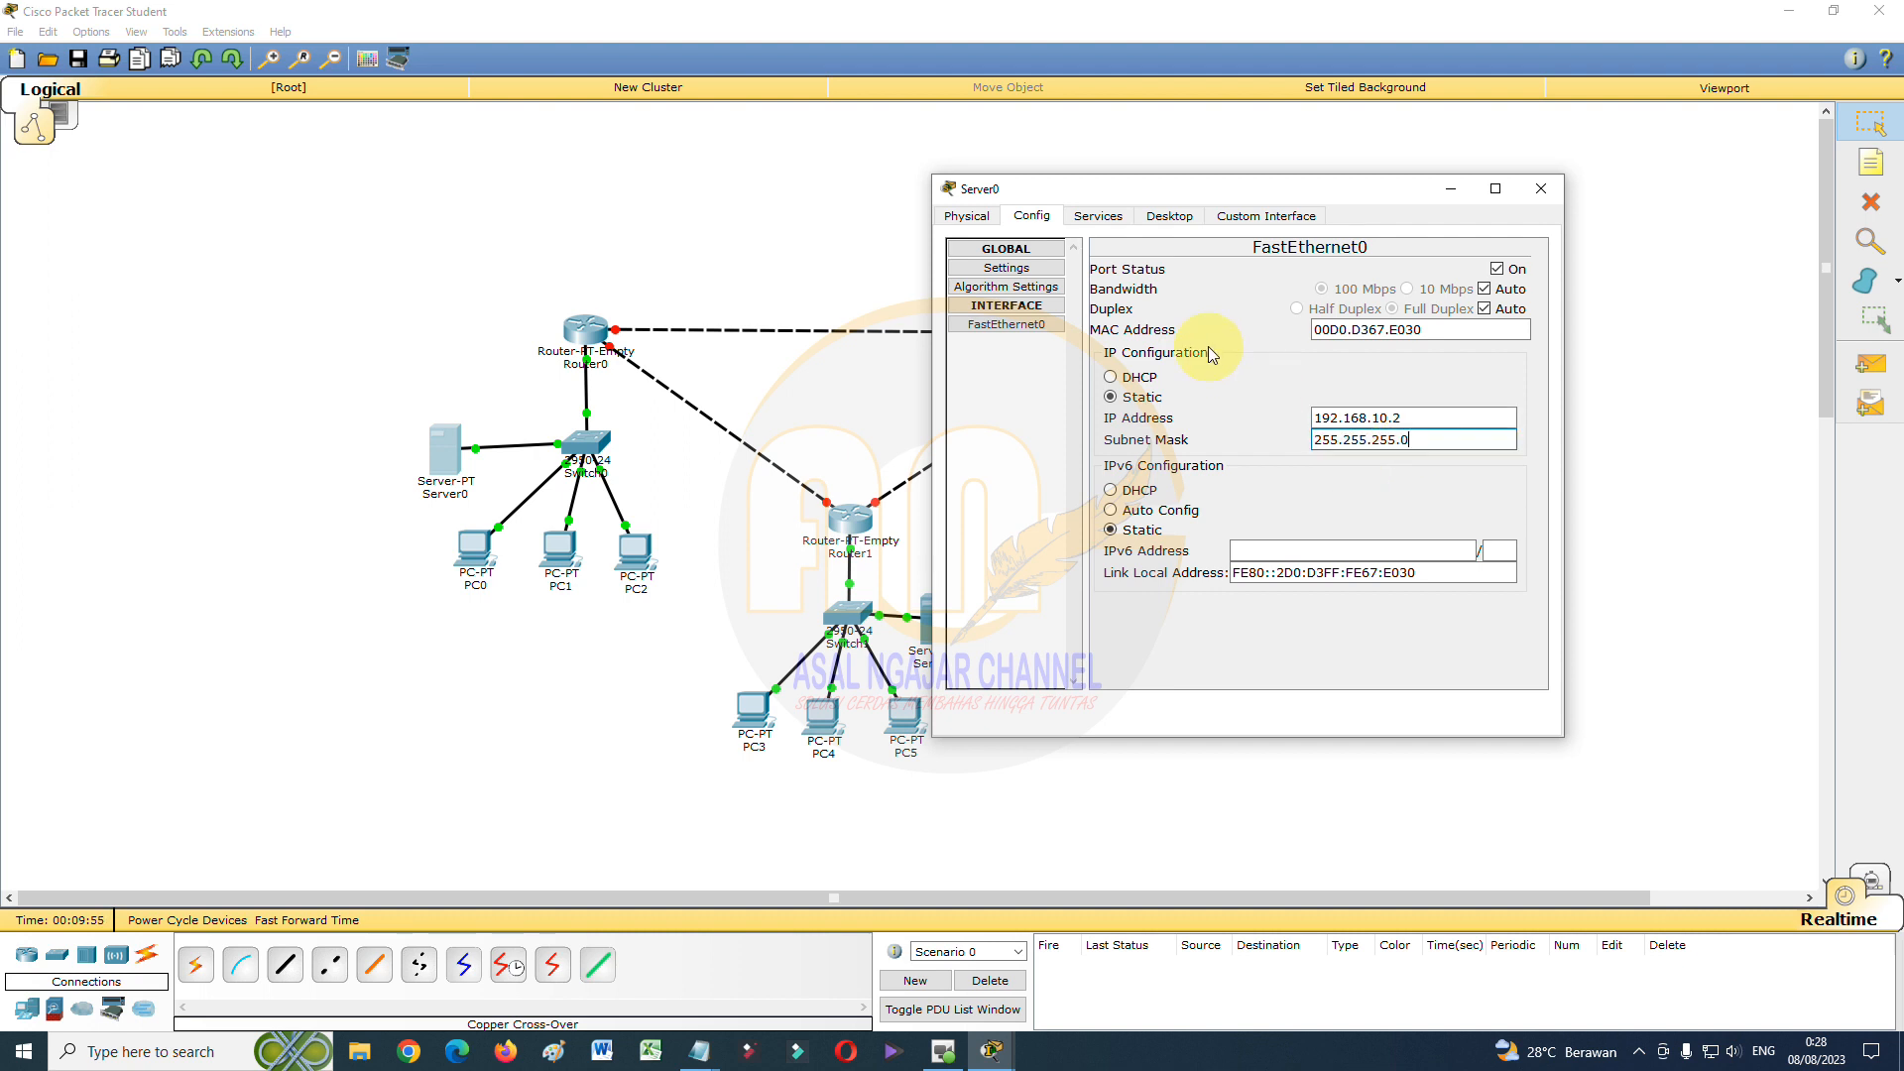
Turn on Server0's DHCP service and save its pool with default gateway 192.168.10.1 and start IP address 192.168.10.3
{"action": "left_click", "coordinate": [1091, 220]}
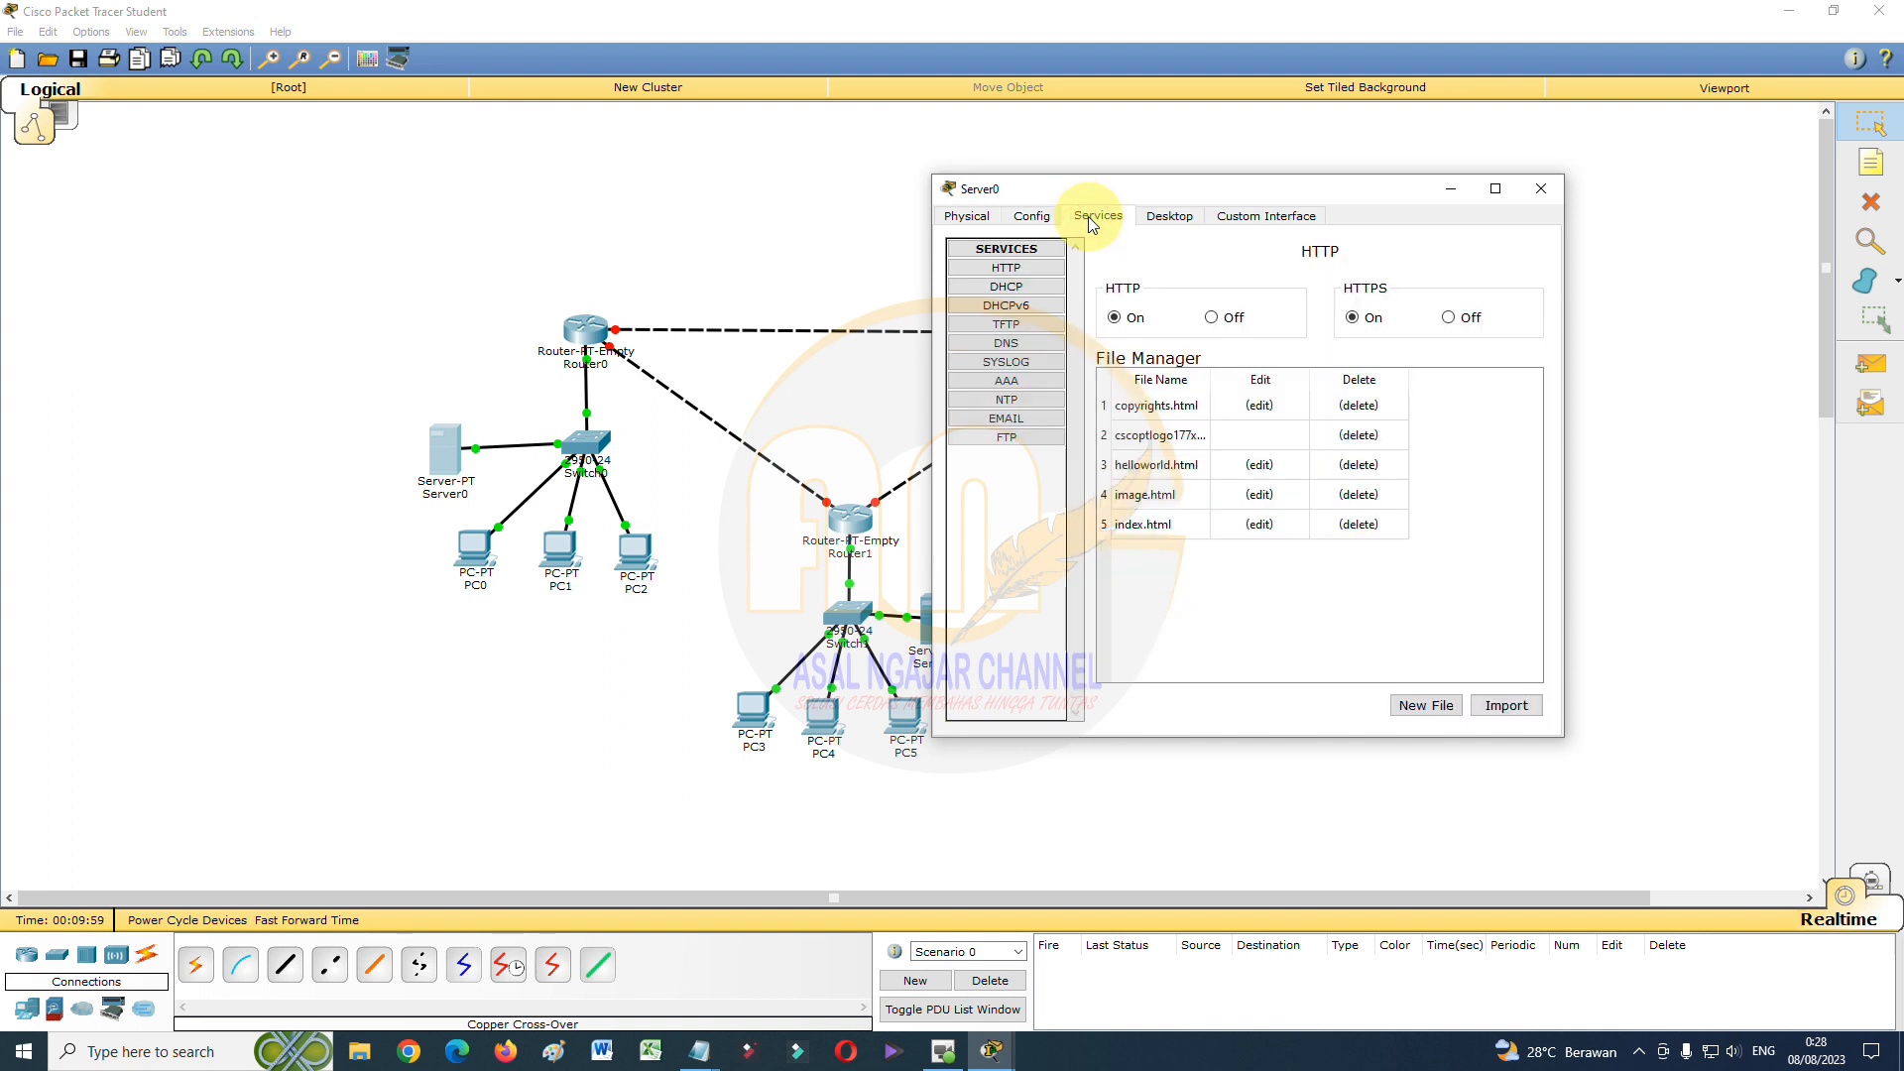
{"action": "left_click", "coordinate": [1020, 293]}
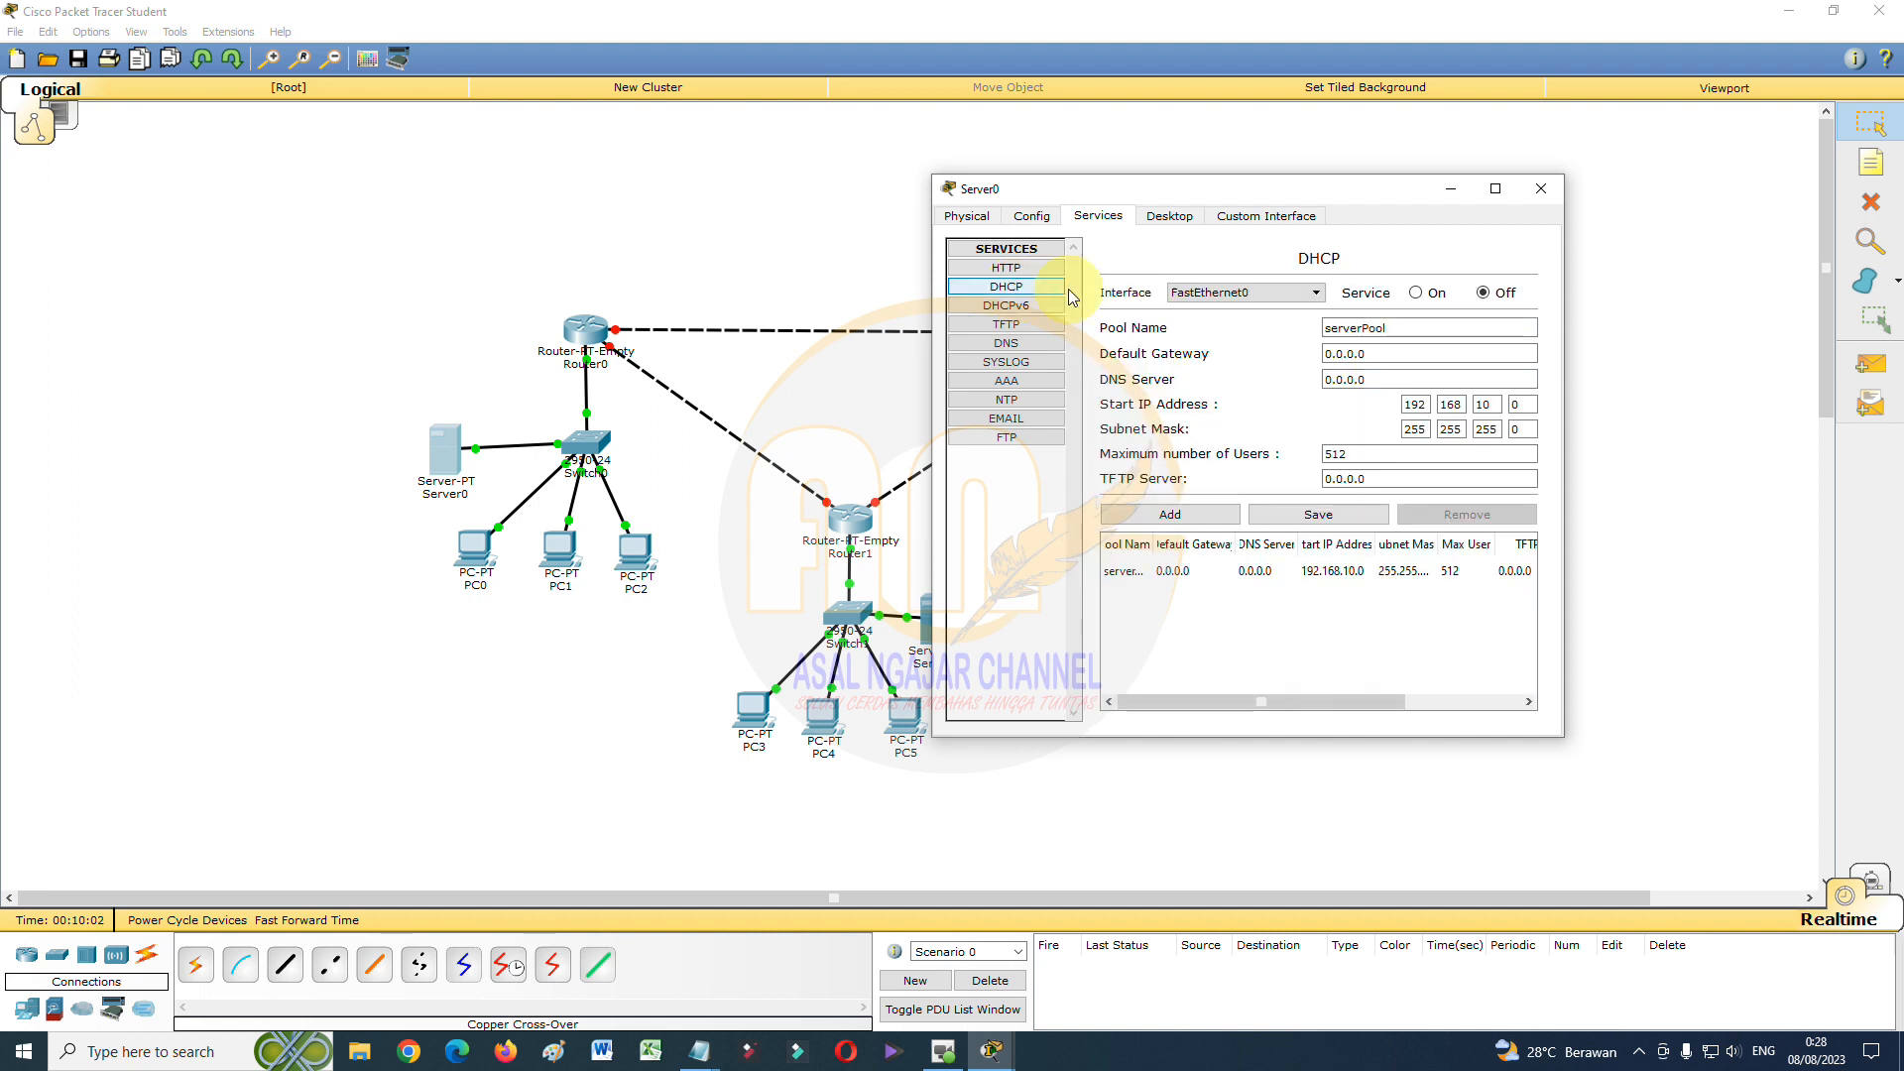
{"action": "left_click", "coordinate": [1418, 294]}
{"action": "left_click", "coordinate": [1396, 353]}
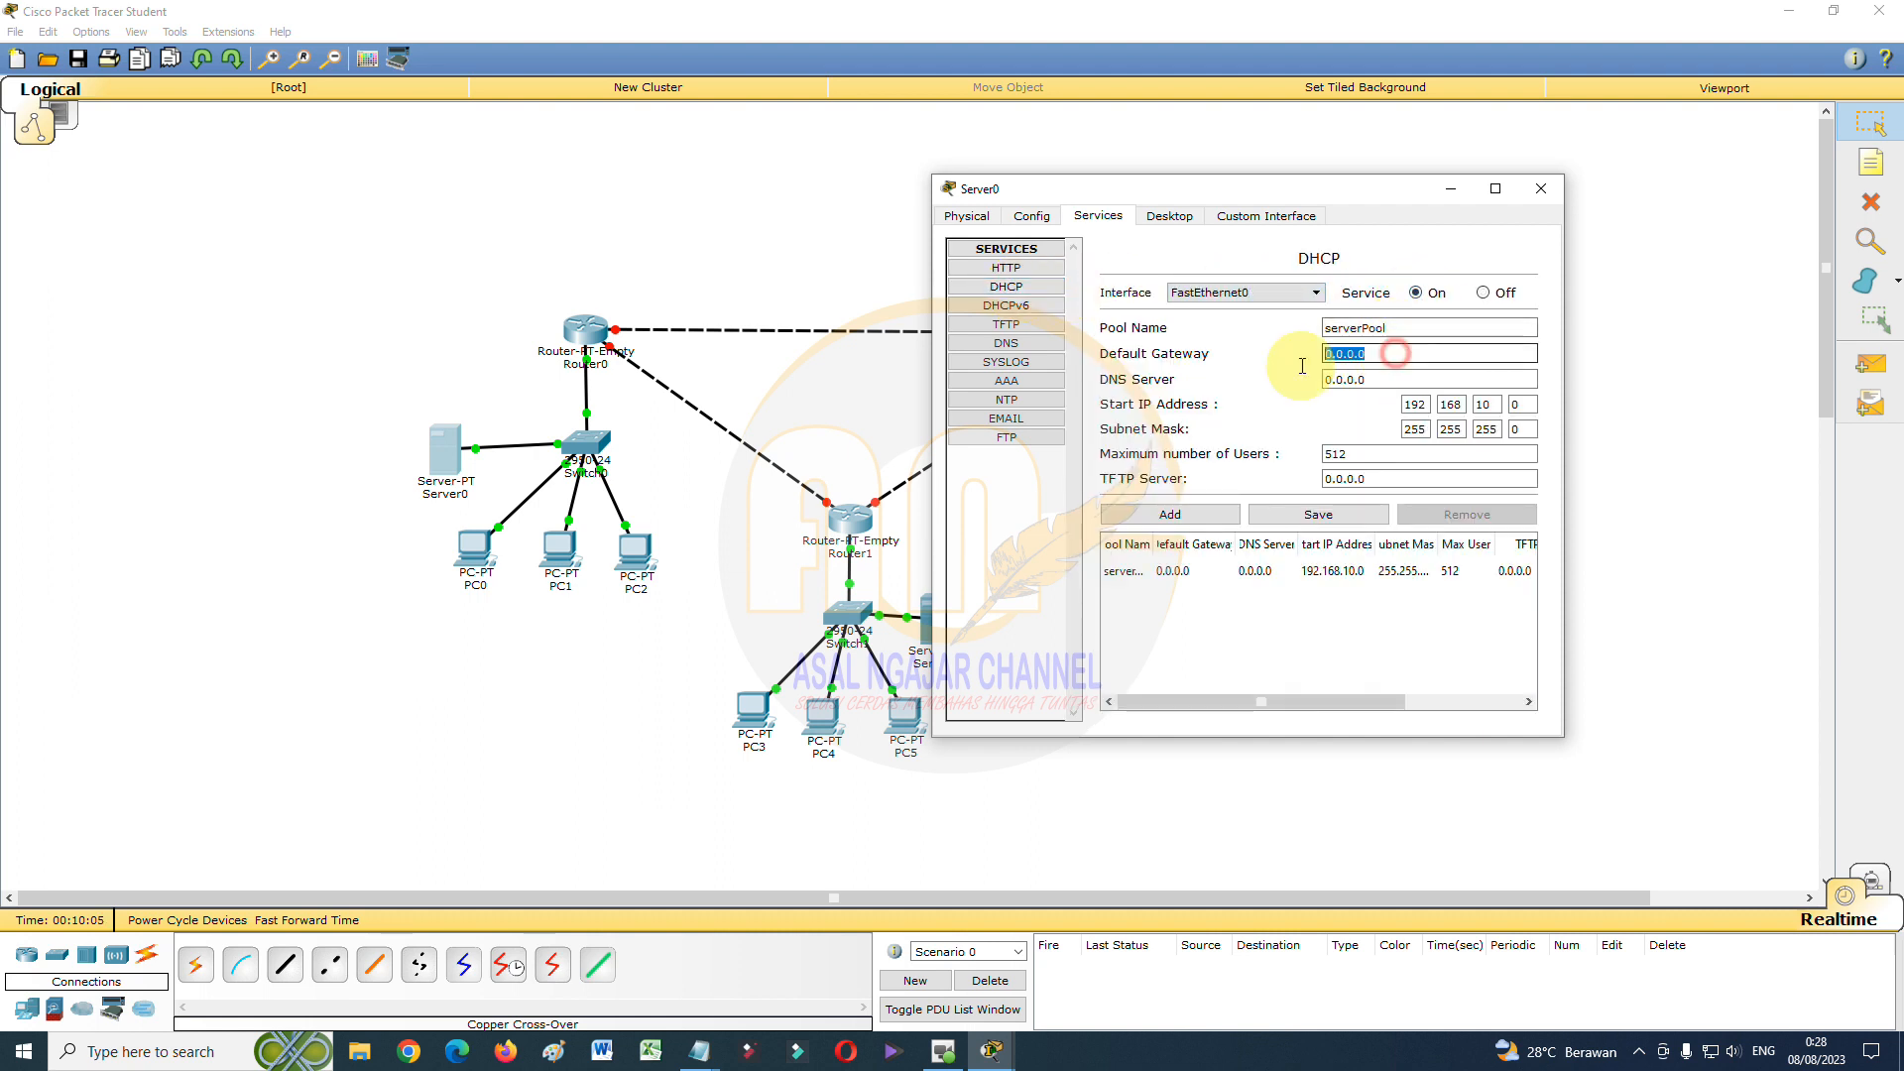
{"action": "type", "text": "192.168.10.1"}
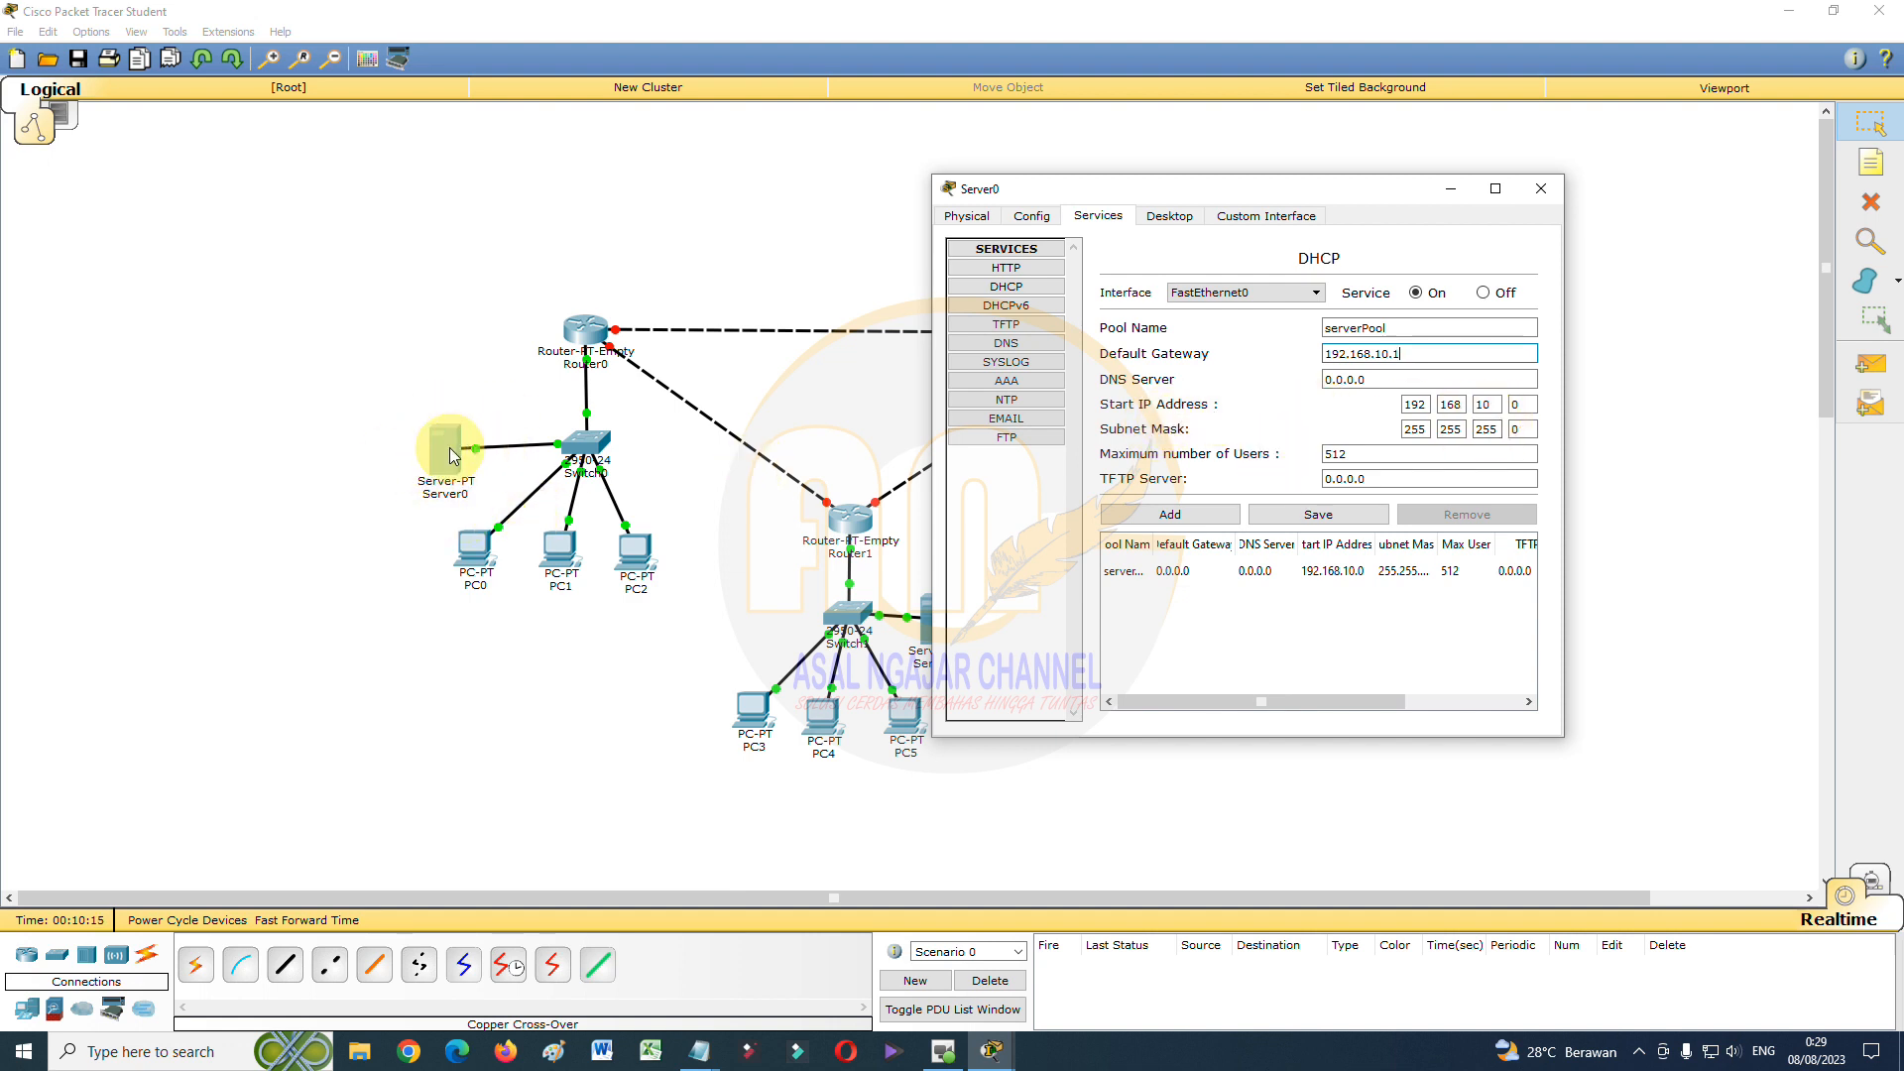
{"action": "left_click", "coordinate": [1514, 405]}
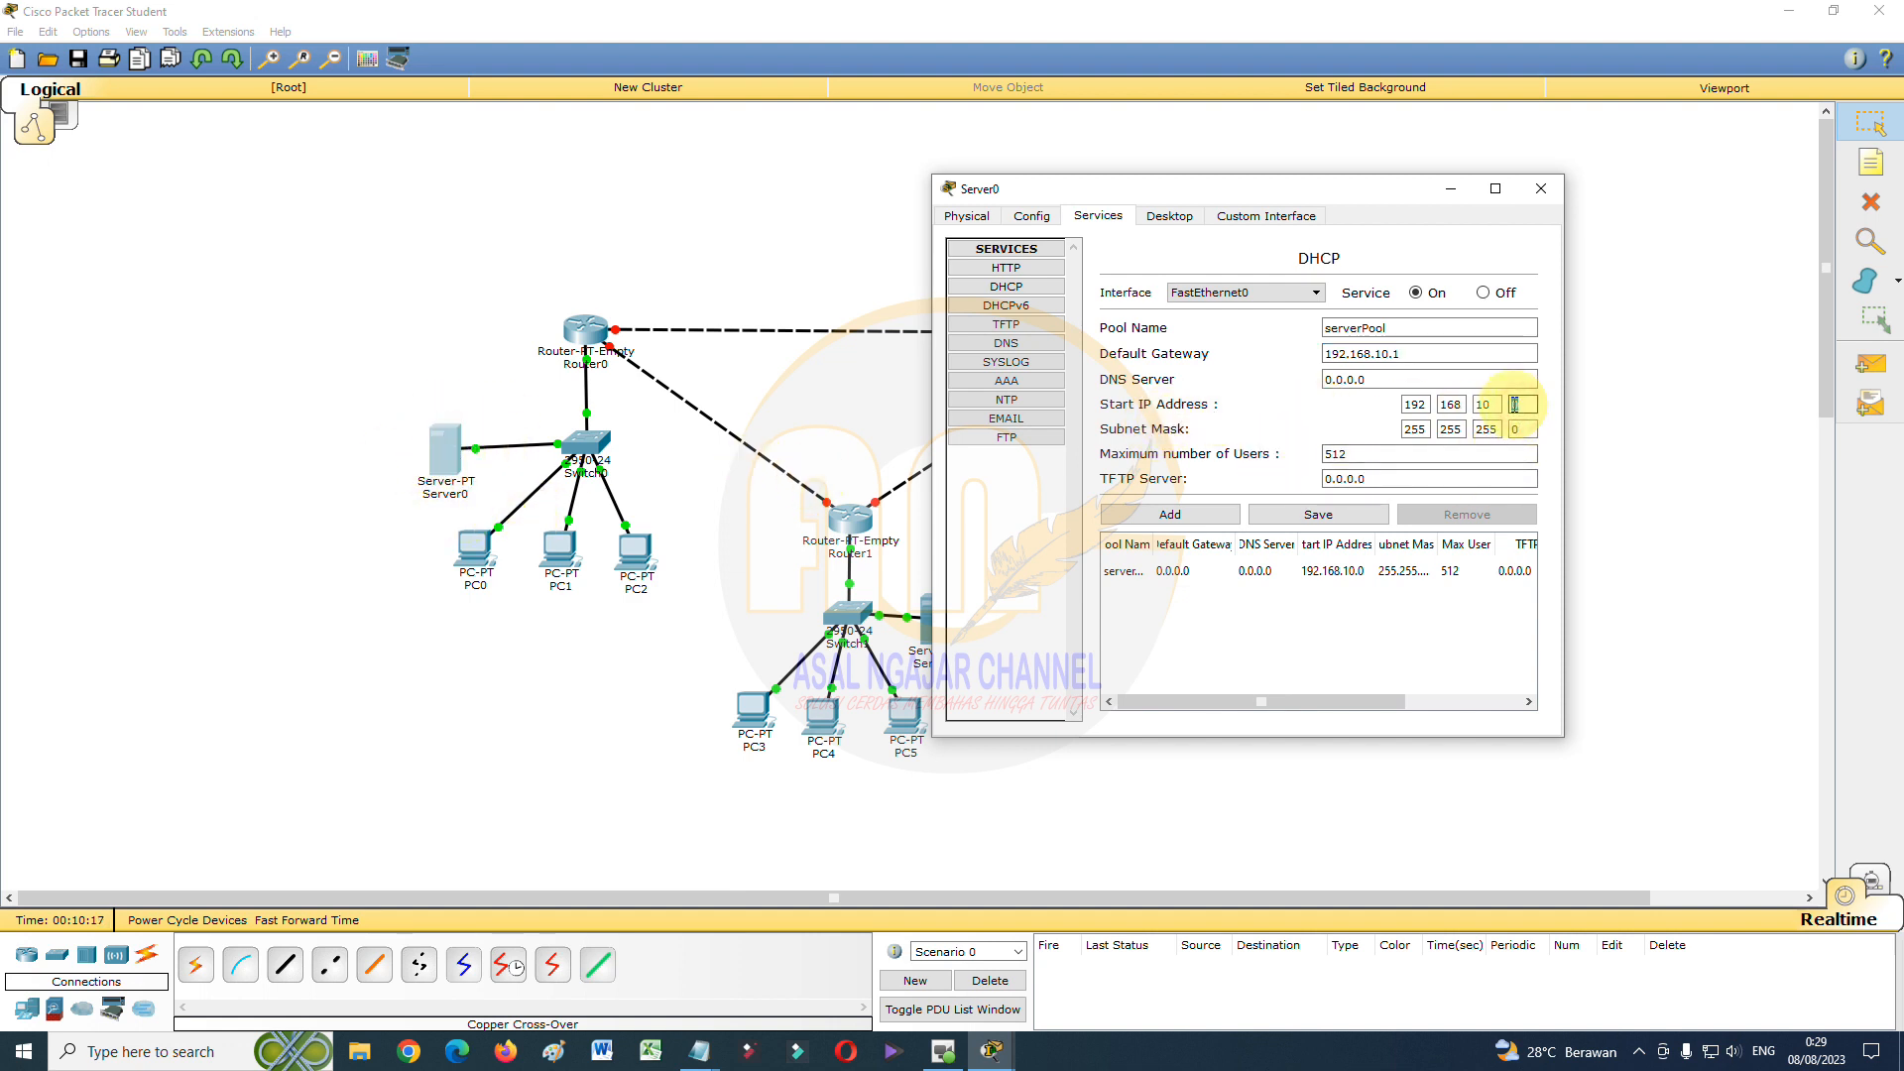
{"action": "type", "text": "3"}
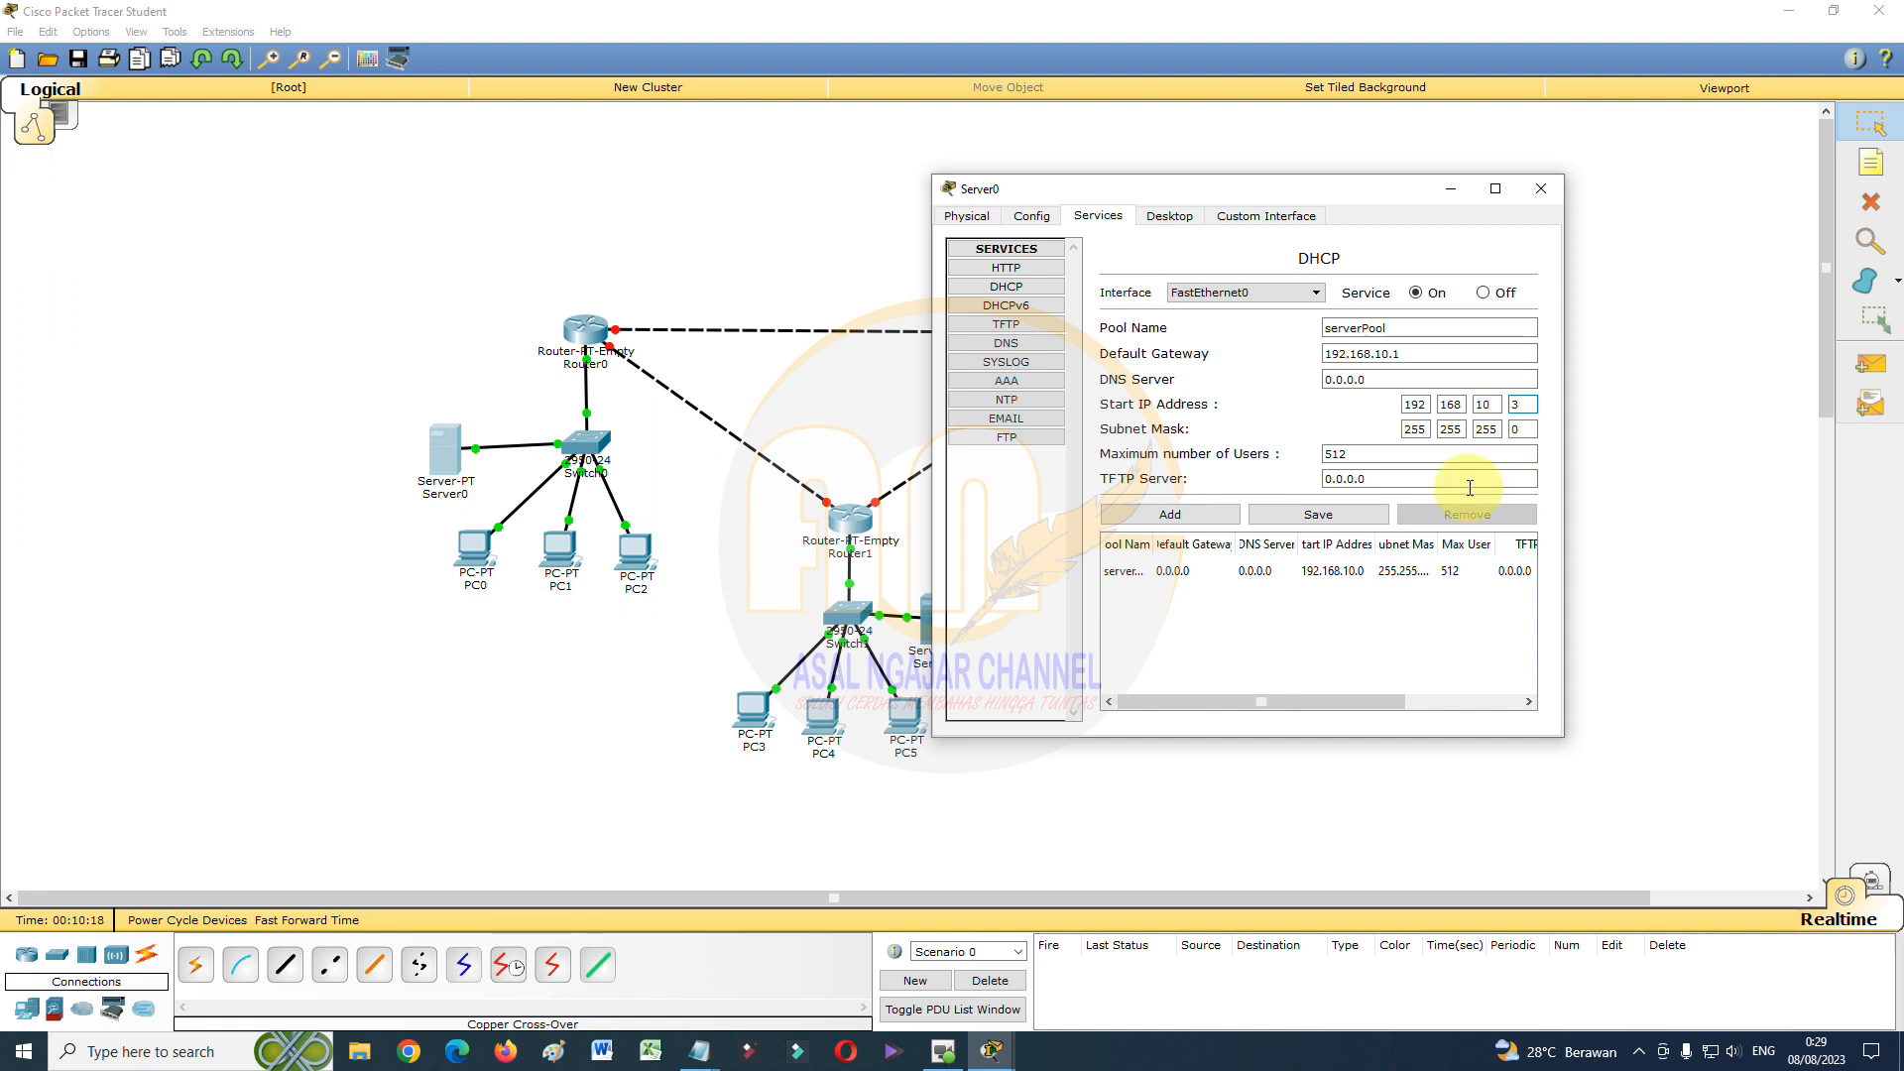
{"action": "left_click", "coordinate": [1341, 515]}
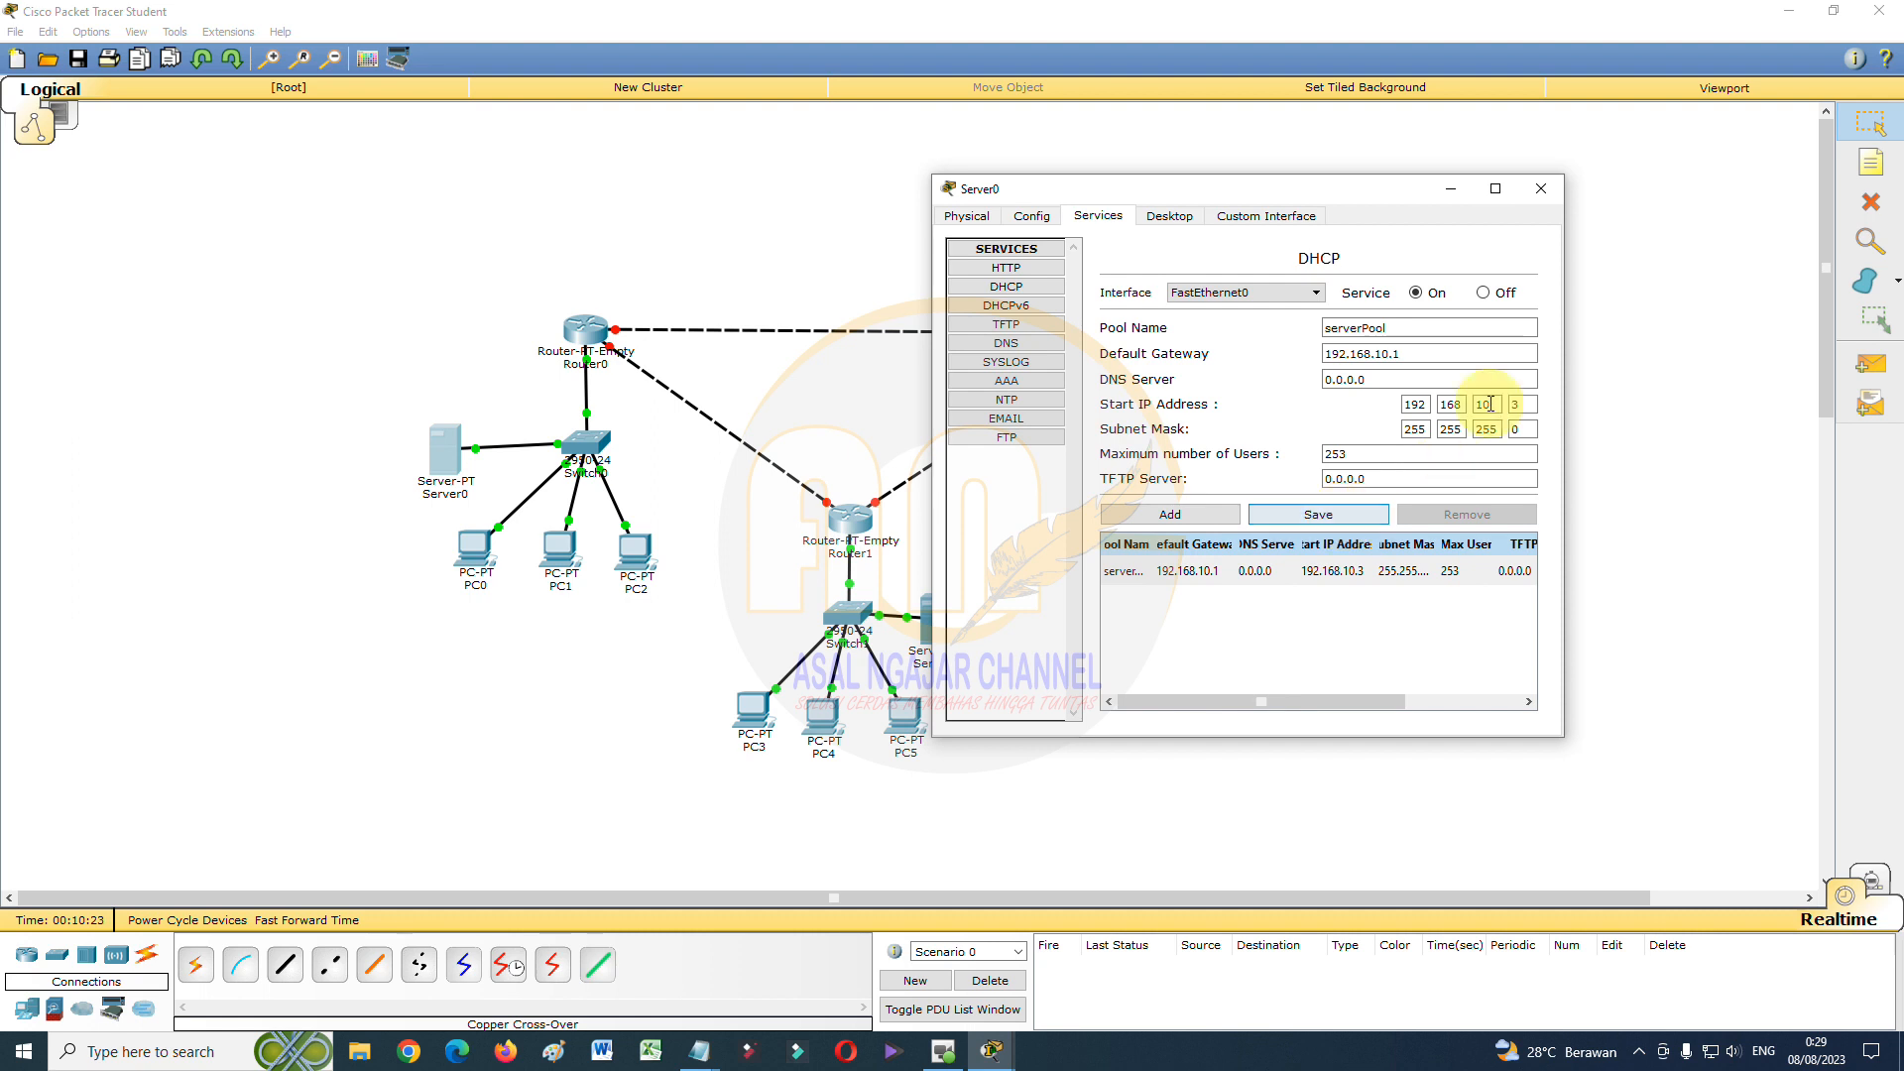
{"action": "left_click", "coordinate": [1540, 189]}
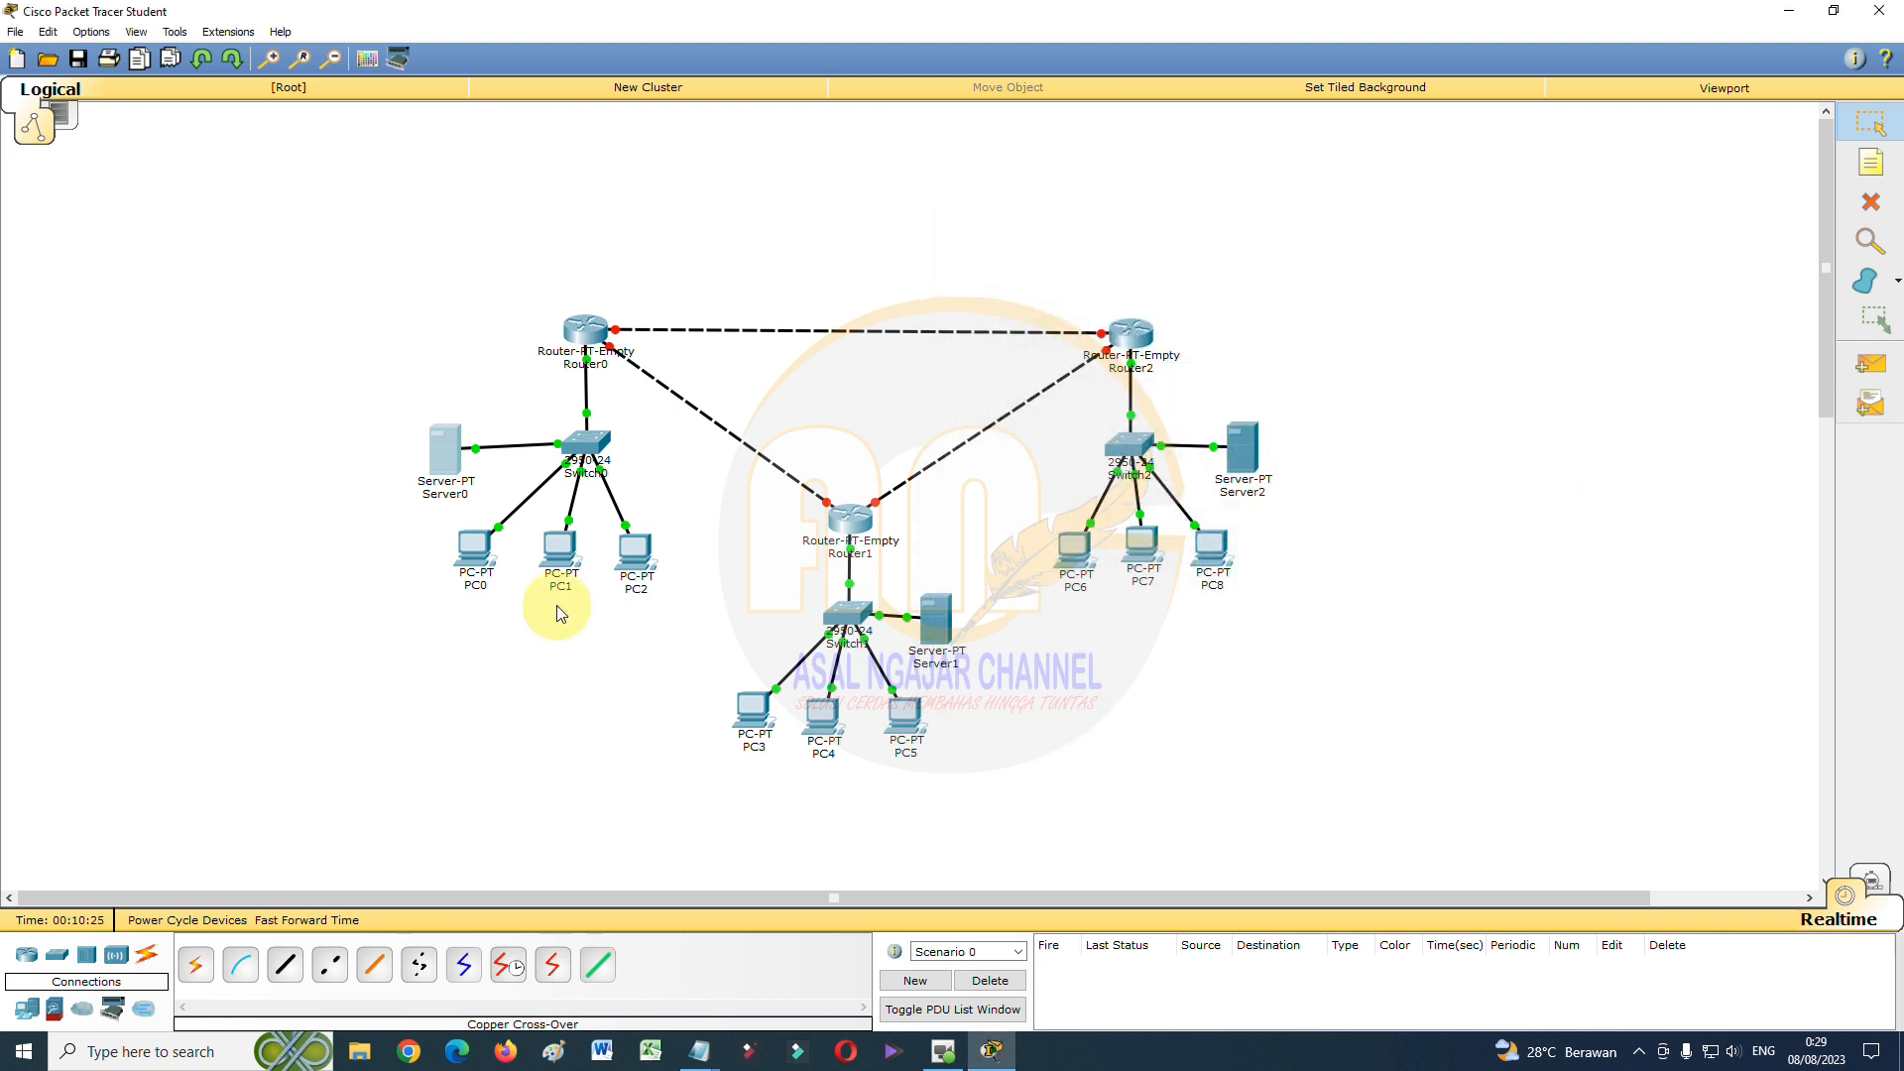
Set PC0's IP configuration to DHCP so it requests its address from the server
{"action": "left_click", "coordinate": [476, 554]}
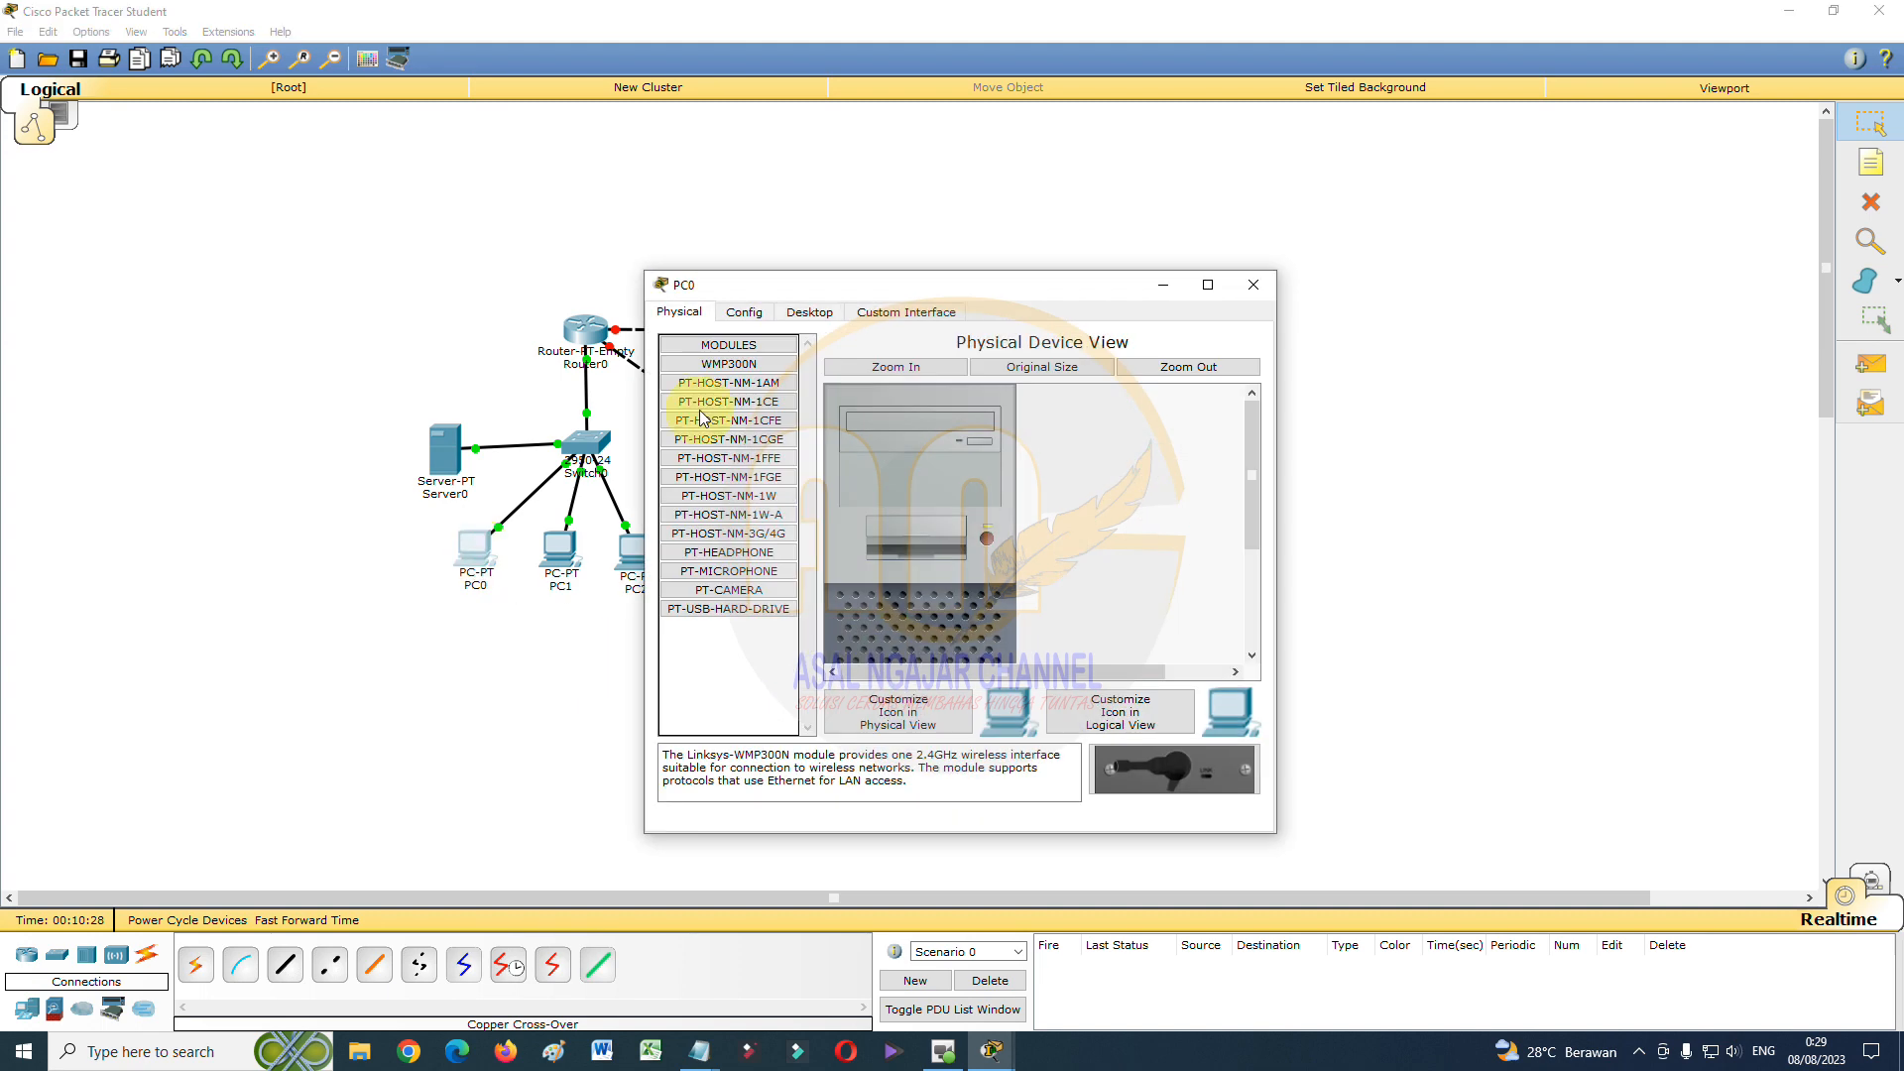
{"action": "left_click", "coordinate": [810, 313]}
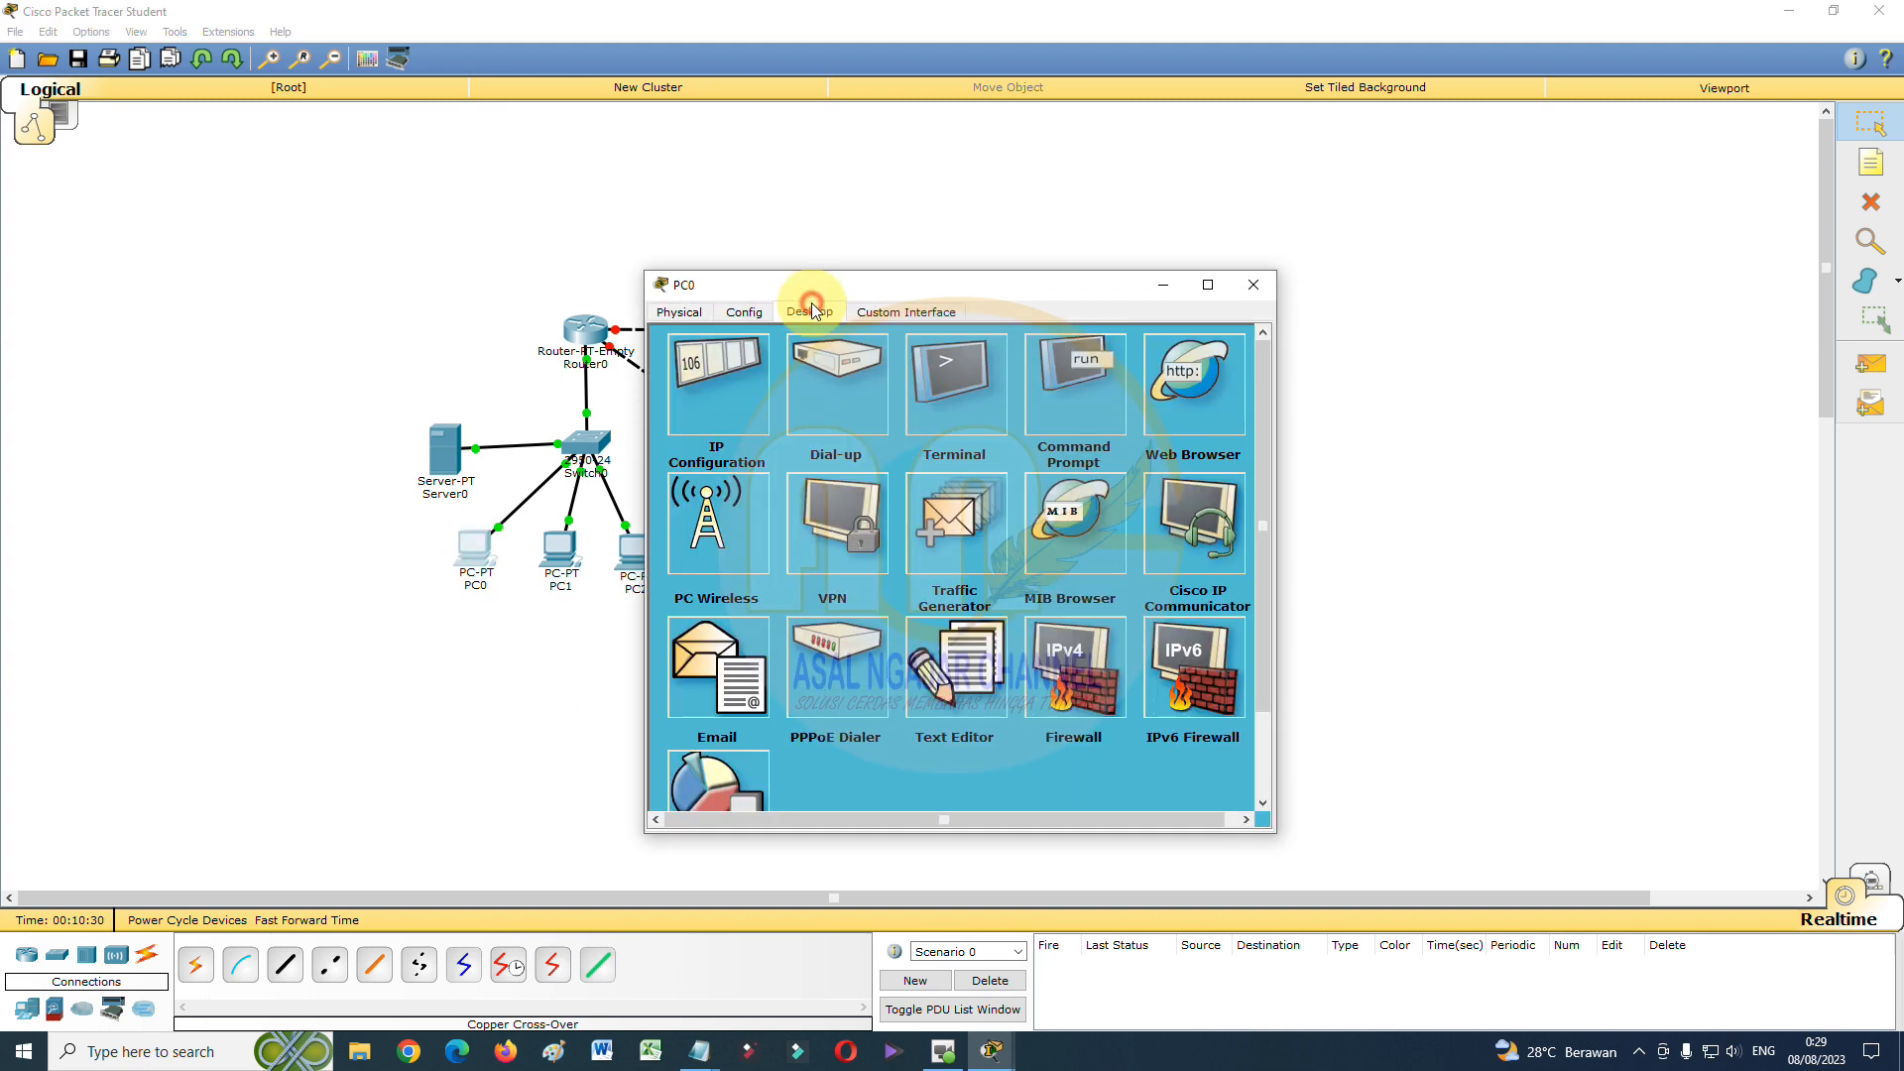
{"action": "left_click", "coordinate": [712, 396]}
{"action": "left_click", "coordinate": [712, 400]}
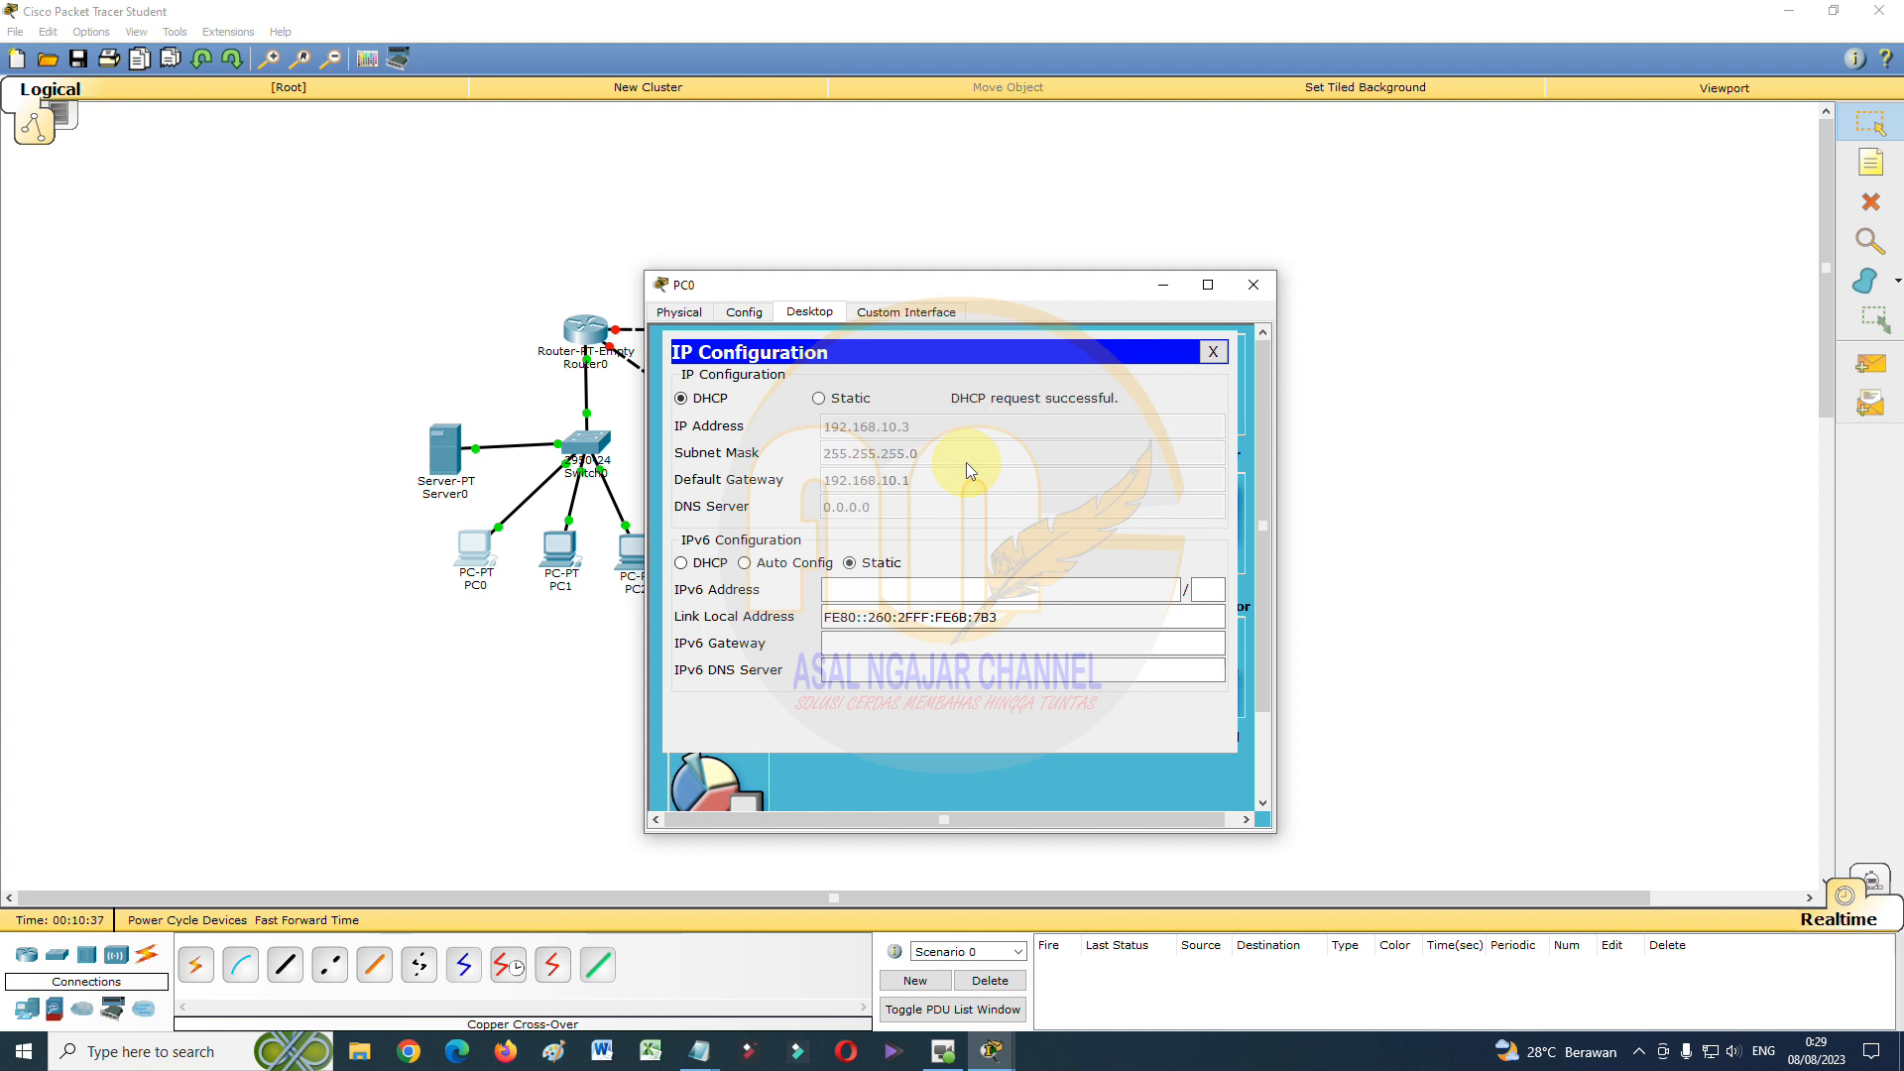
{"action": "left_click", "coordinate": [1226, 286]}
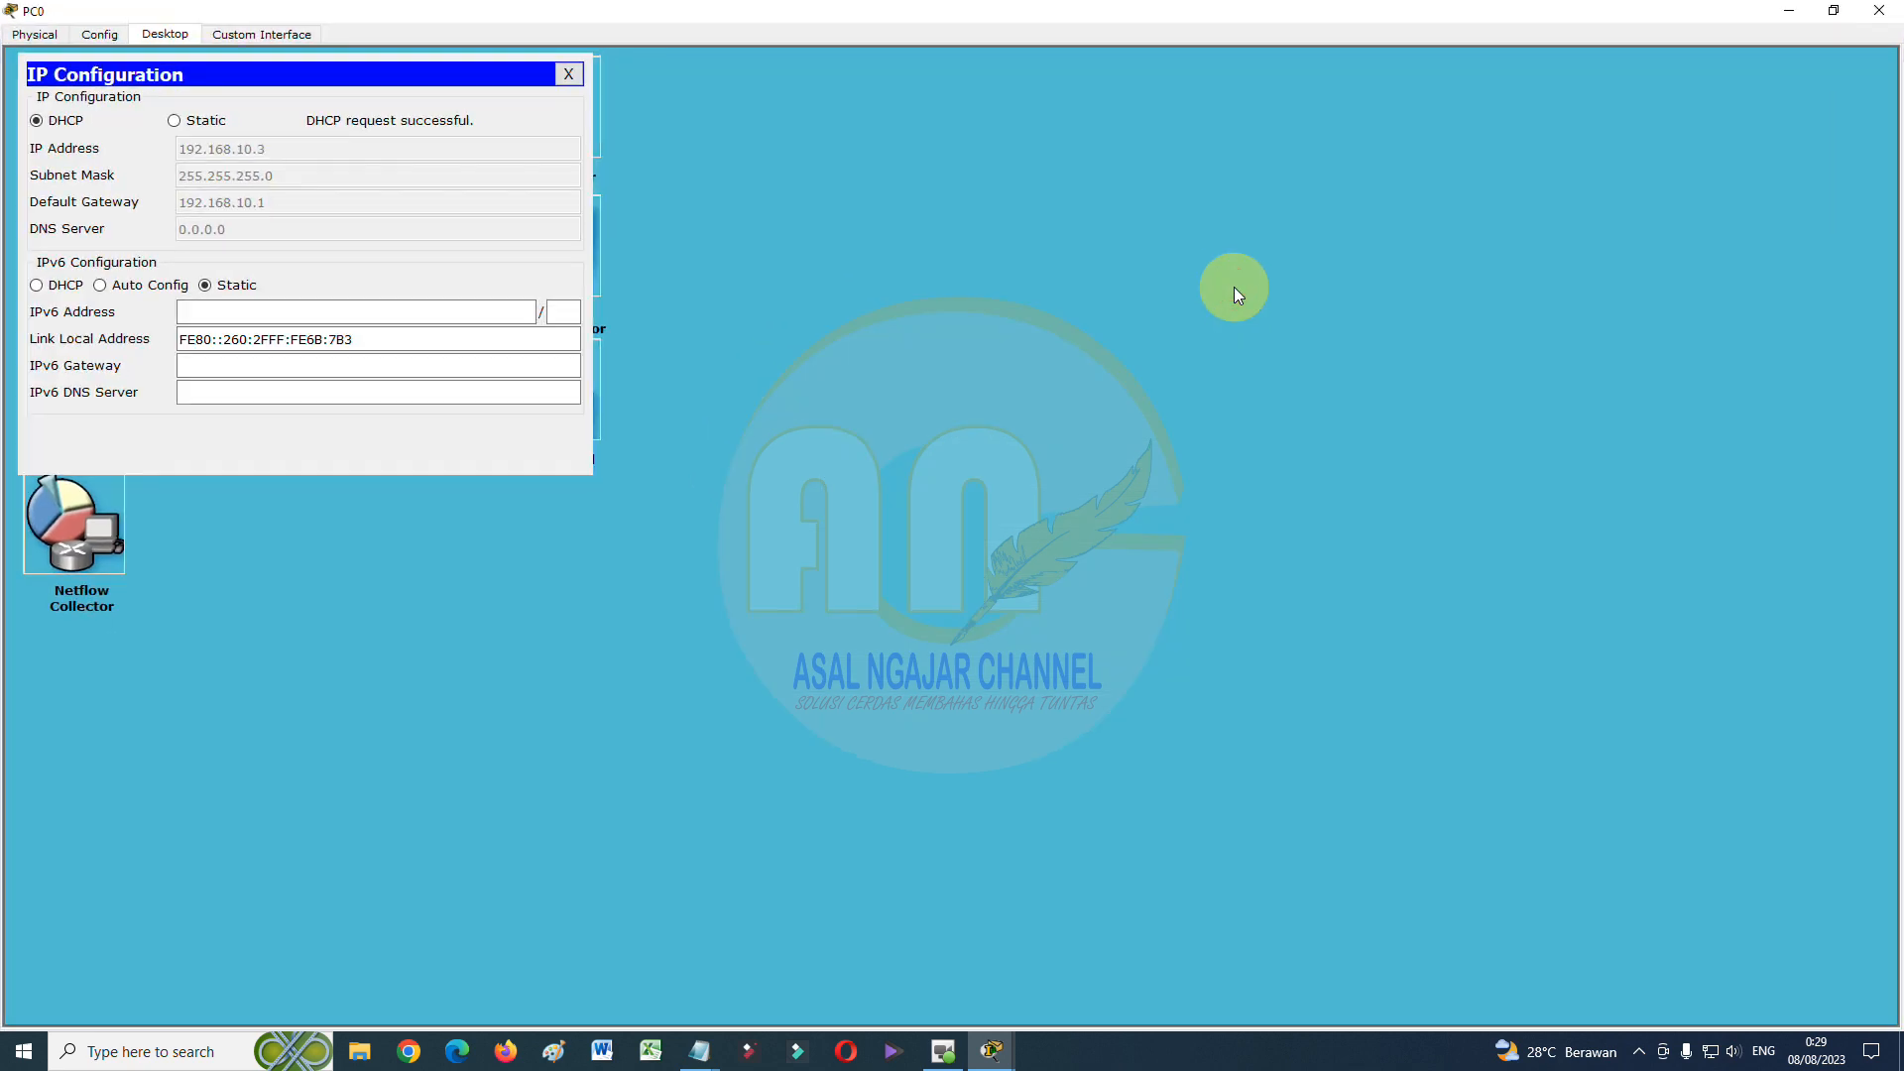
{"action": "left_click", "coordinate": [1834, 9]}
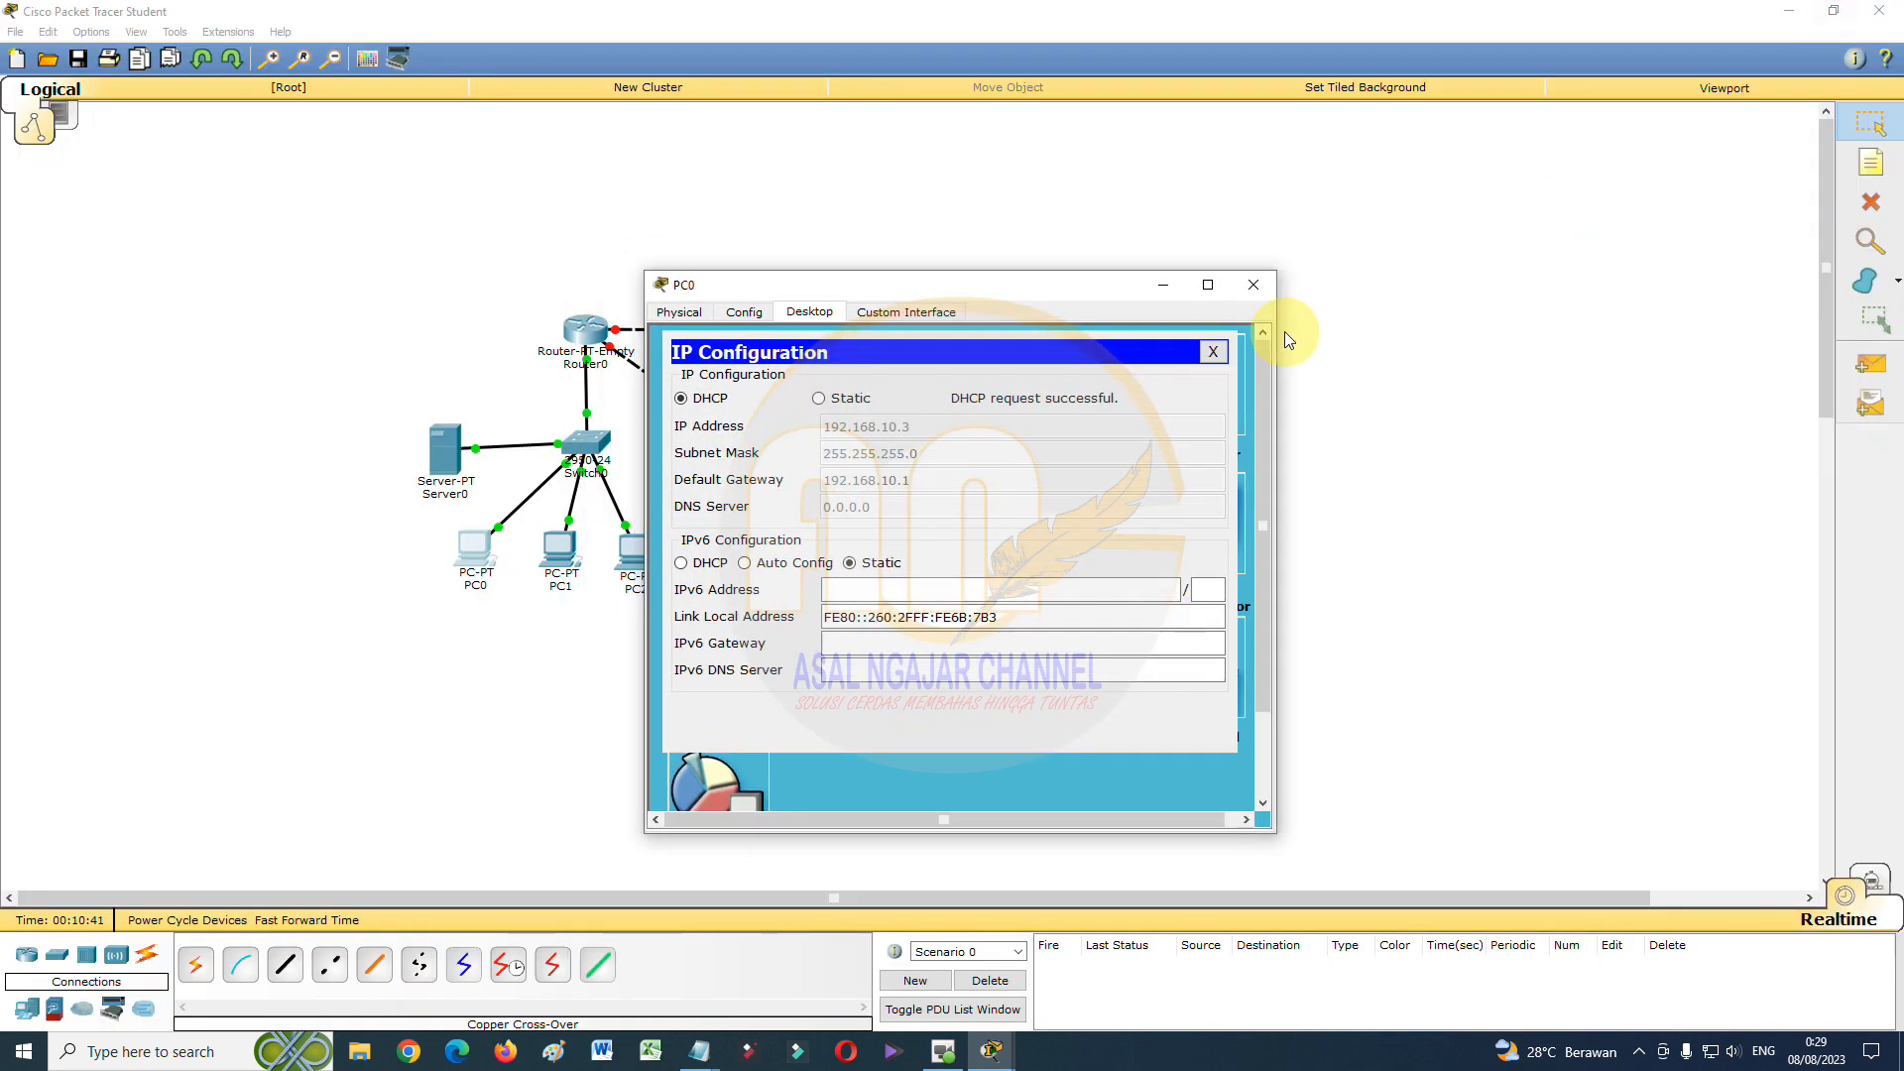
{"action": "left_click", "coordinate": [1252, 286]}
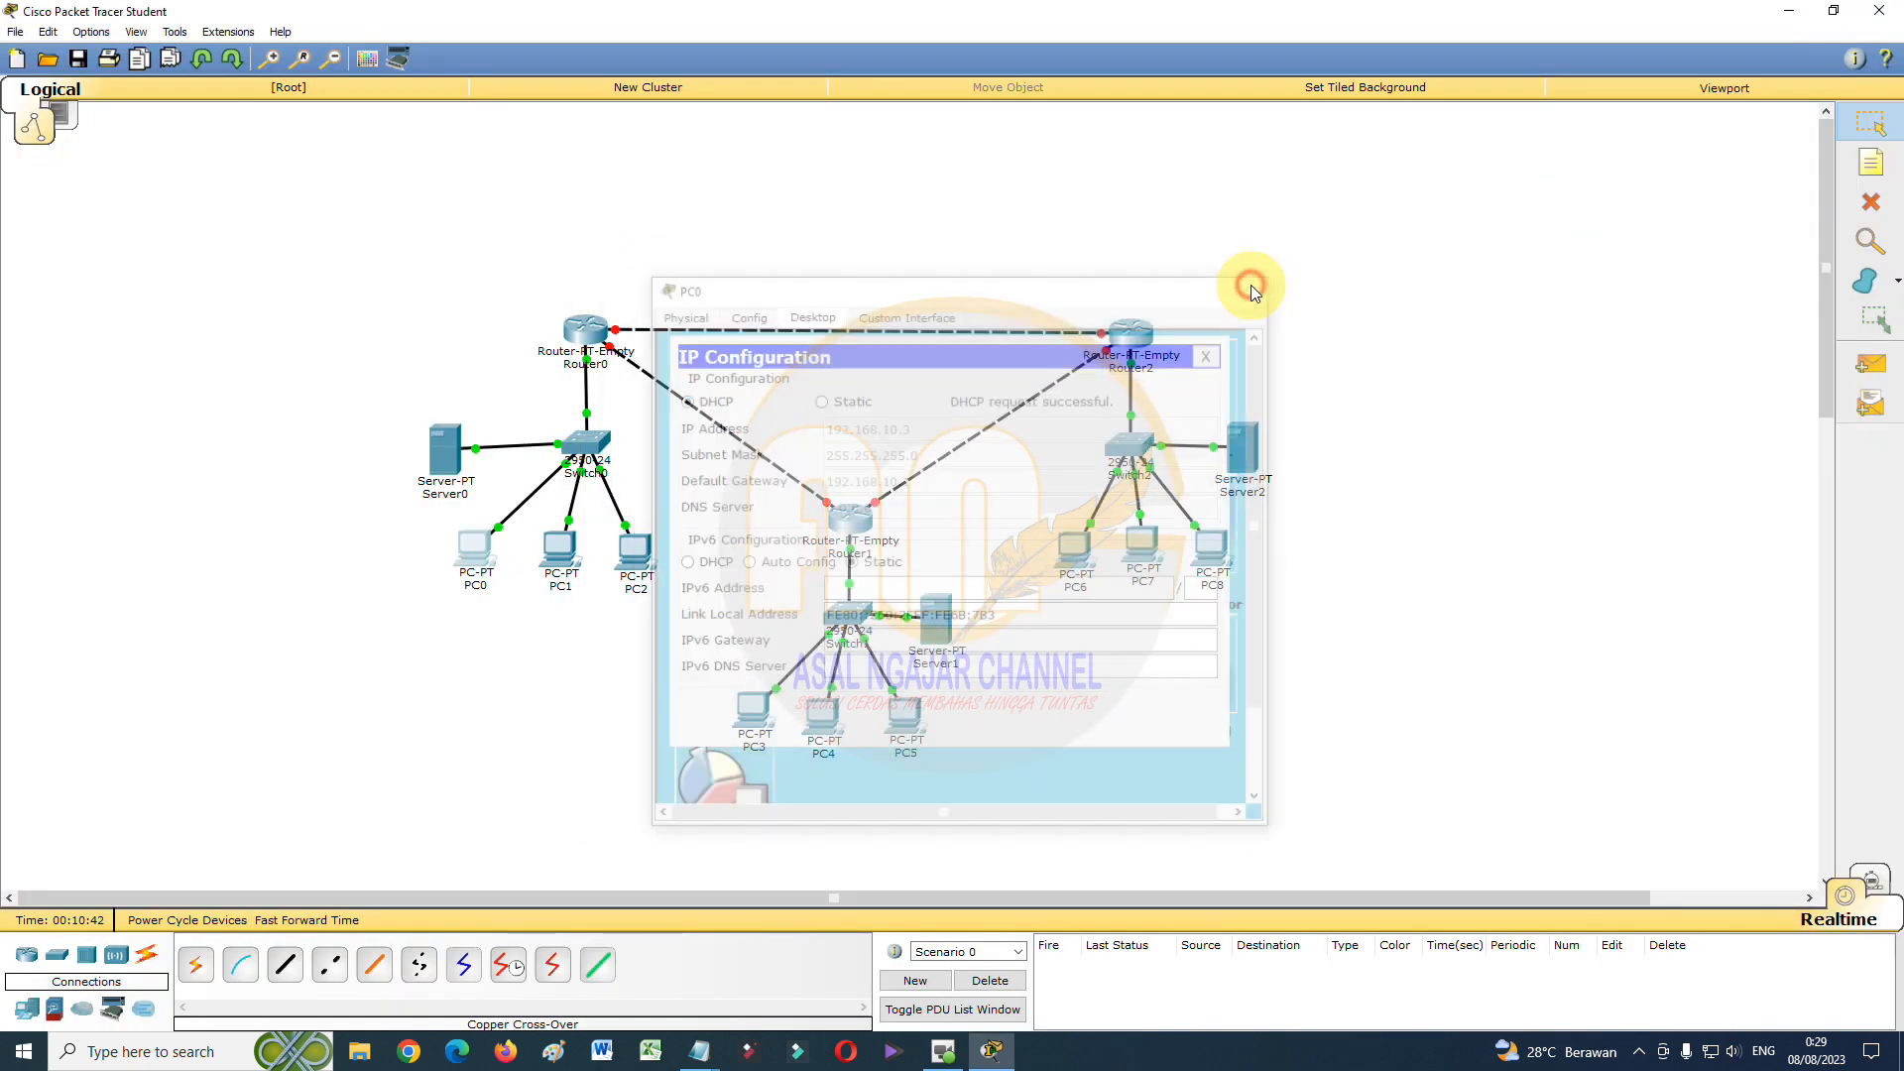
Set PC1's IP configuration to DHCP so it requests its address from the server
{"action": "left_click", "coordinate": [572, 541]}
{"action": "left_click", "coordinate": [810, 312]}
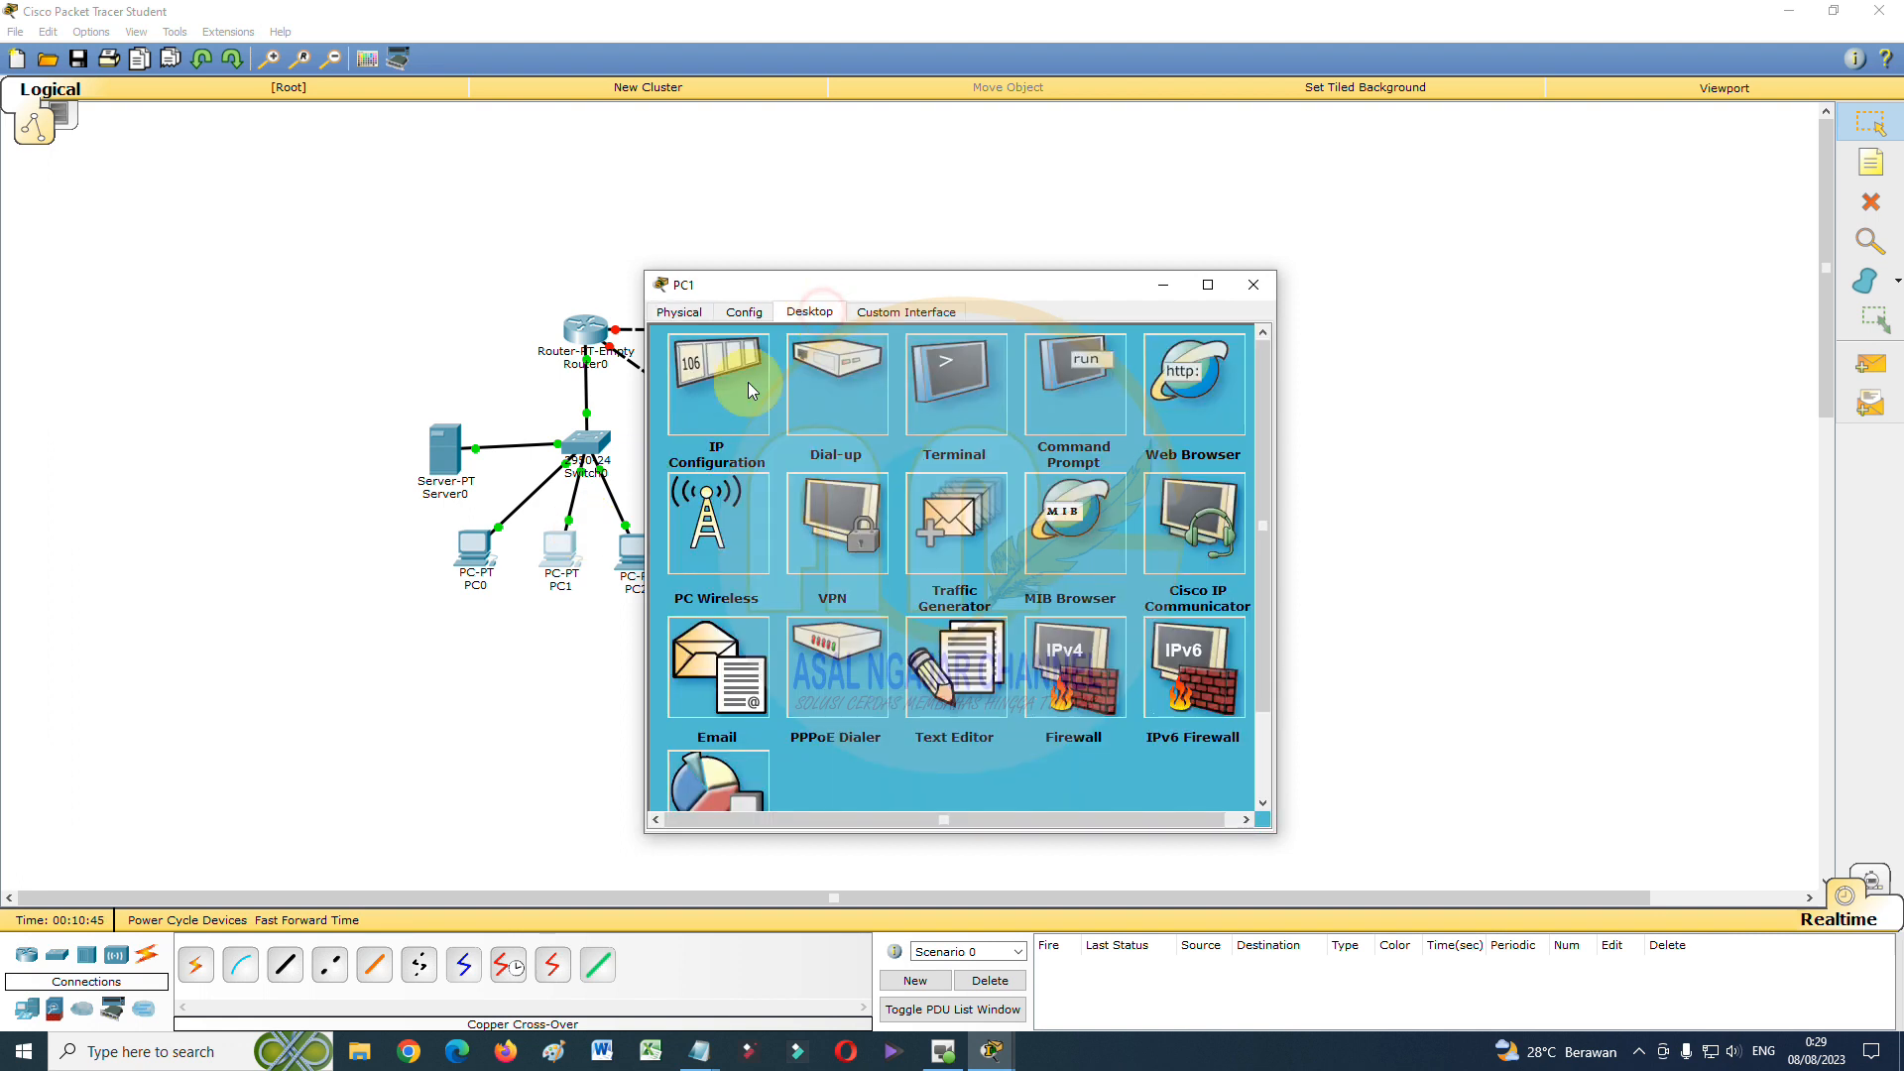
{"action": "left_click", "coordinate": [746, 387]}
{"action": "left_click", "coordinate": [710, 398]}
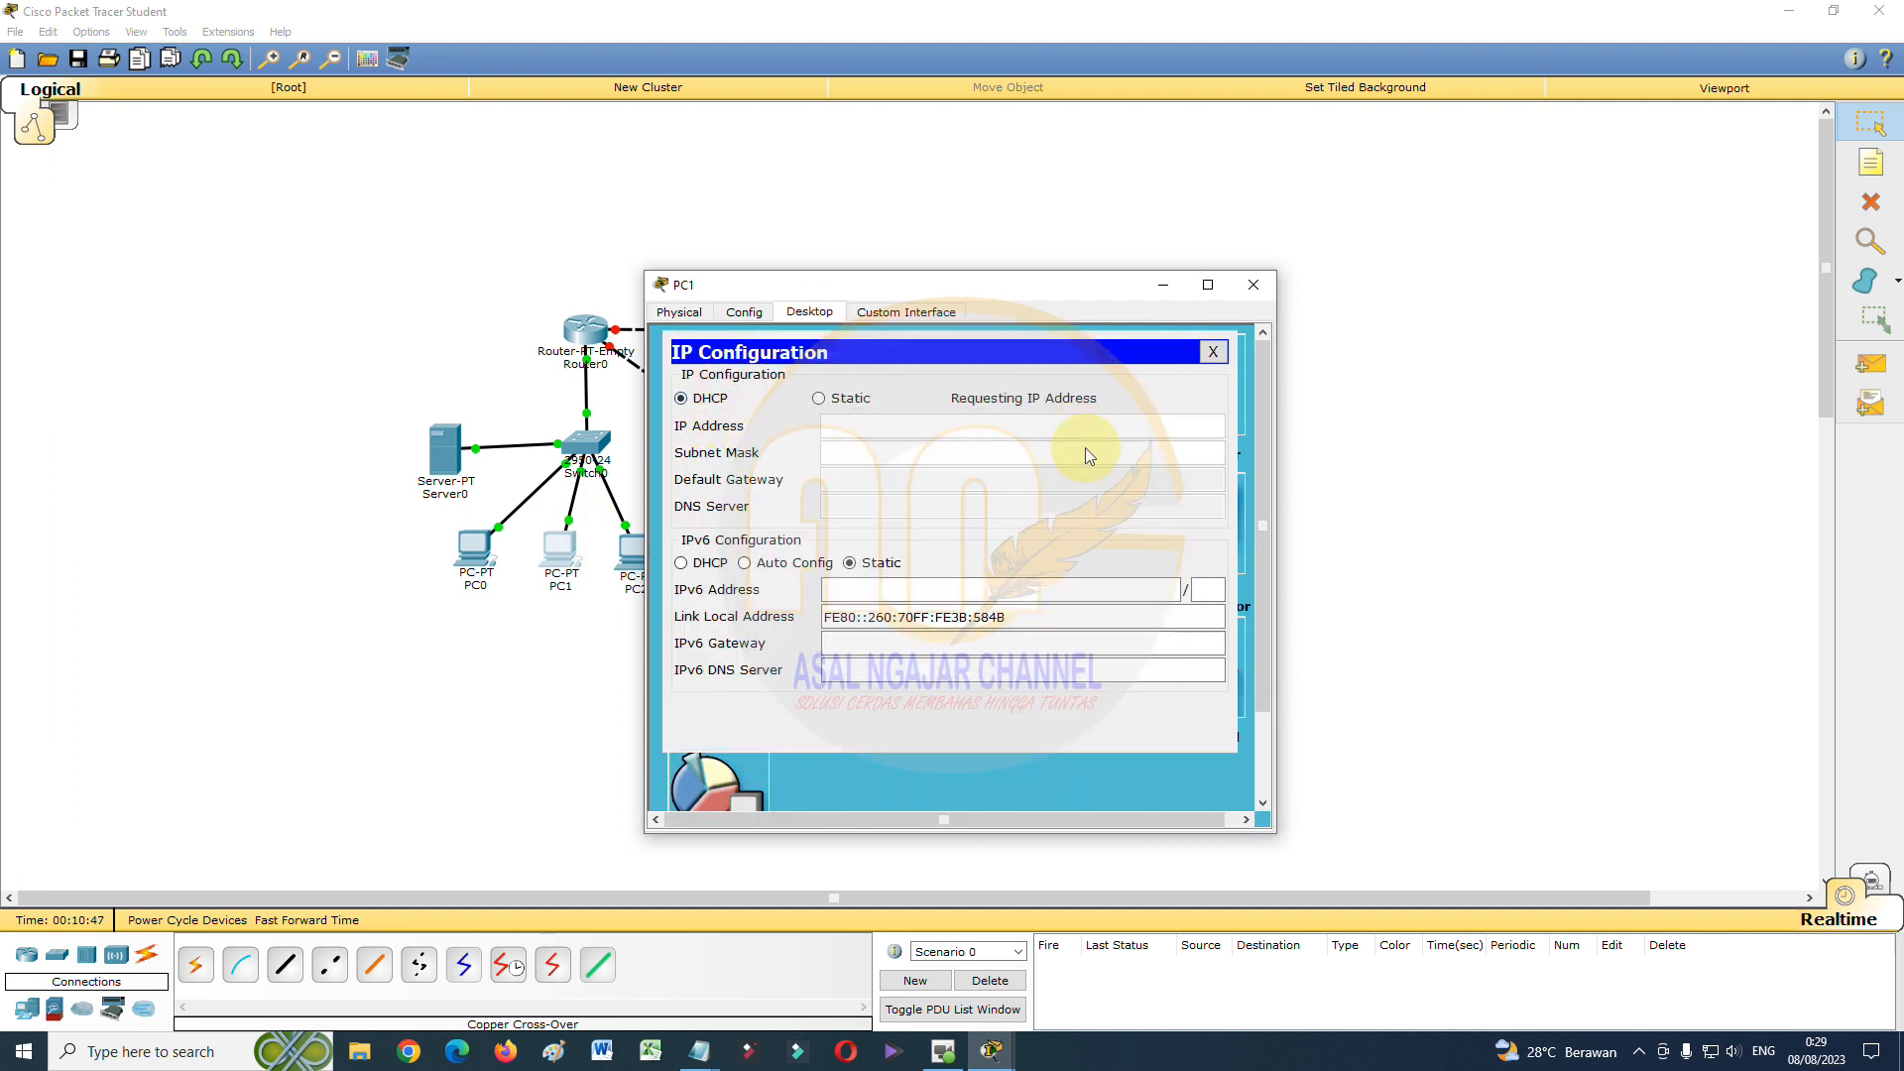
{"action": "left_click", "coordinate": [1252, 286]}
Set PC2's IP configuration to DHCP so it requests its address from the server
{"action": "left_click", "coordinate": [635, 548]}
{"action": "left_click", "coordinate": [809, 311]}
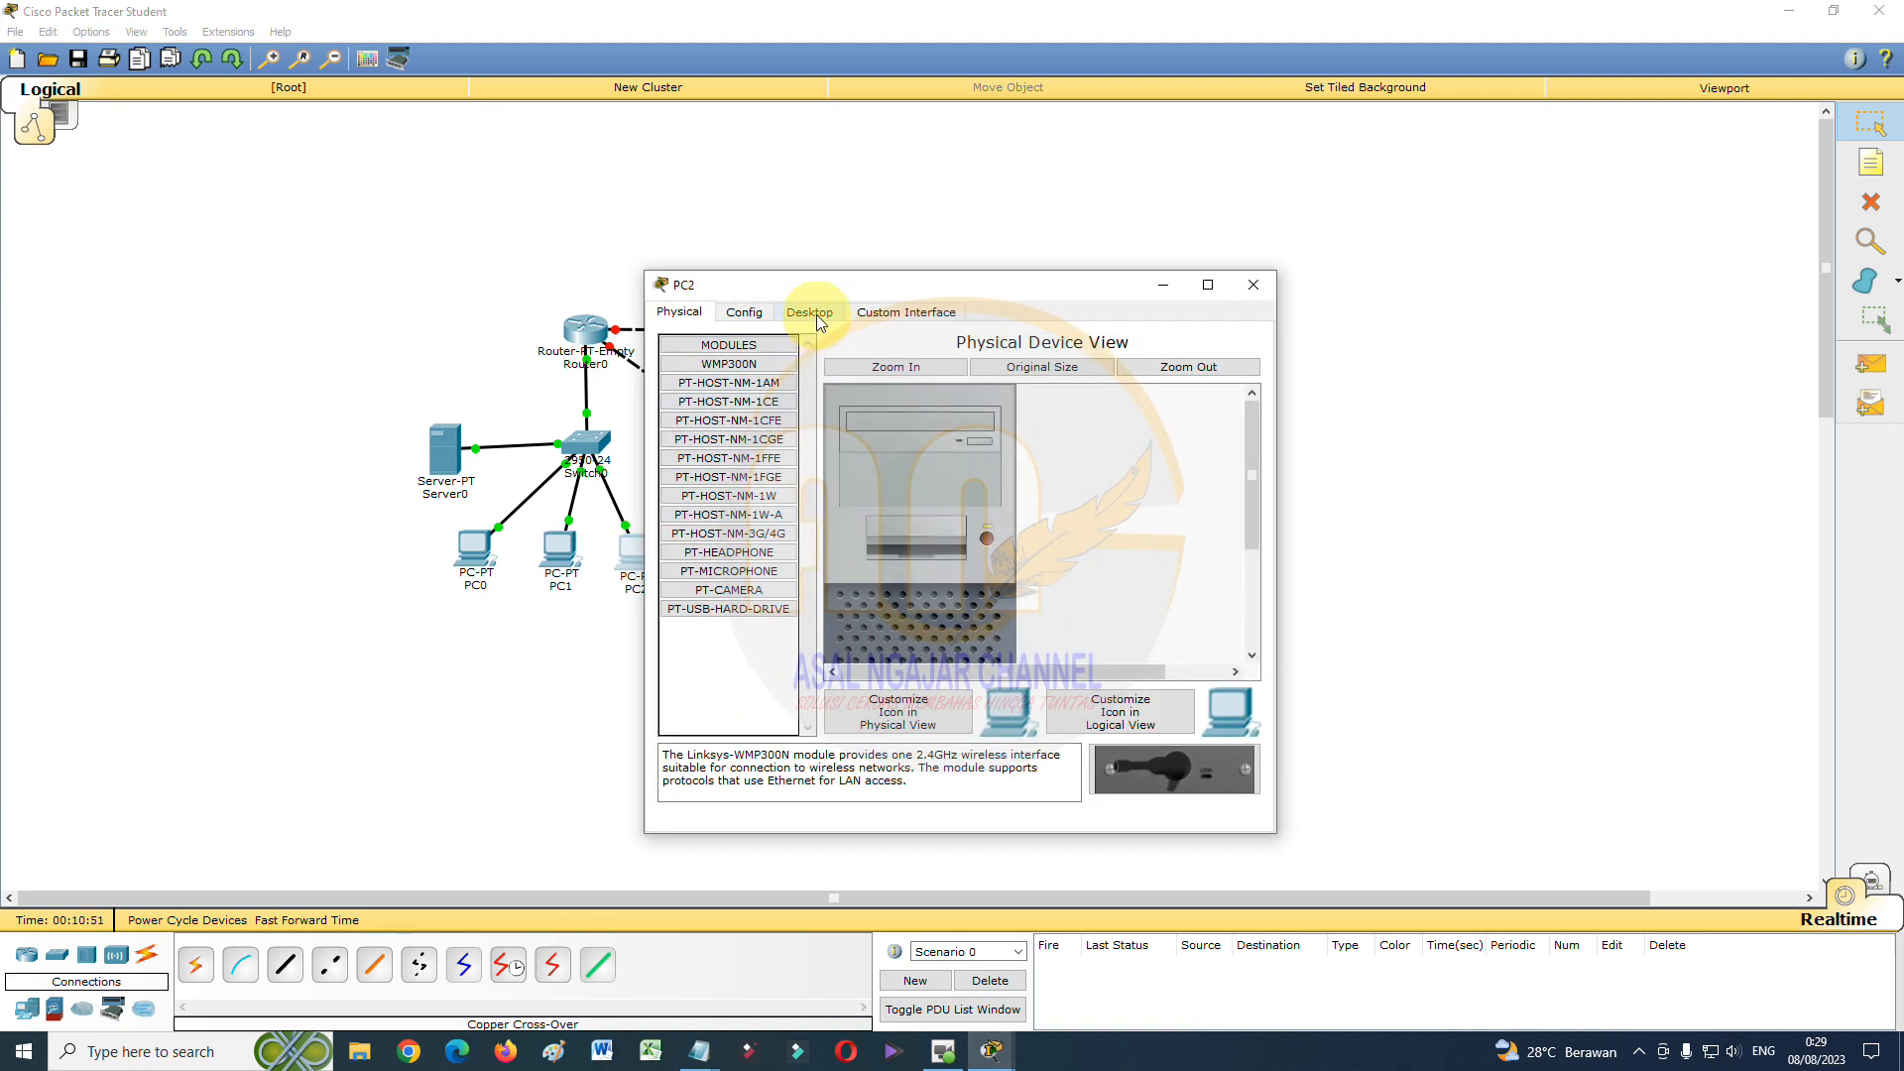
{"action": "left_click", "coordinate": [725, 399]}
{"action": "left_click", "coordinate": [706, 397]}
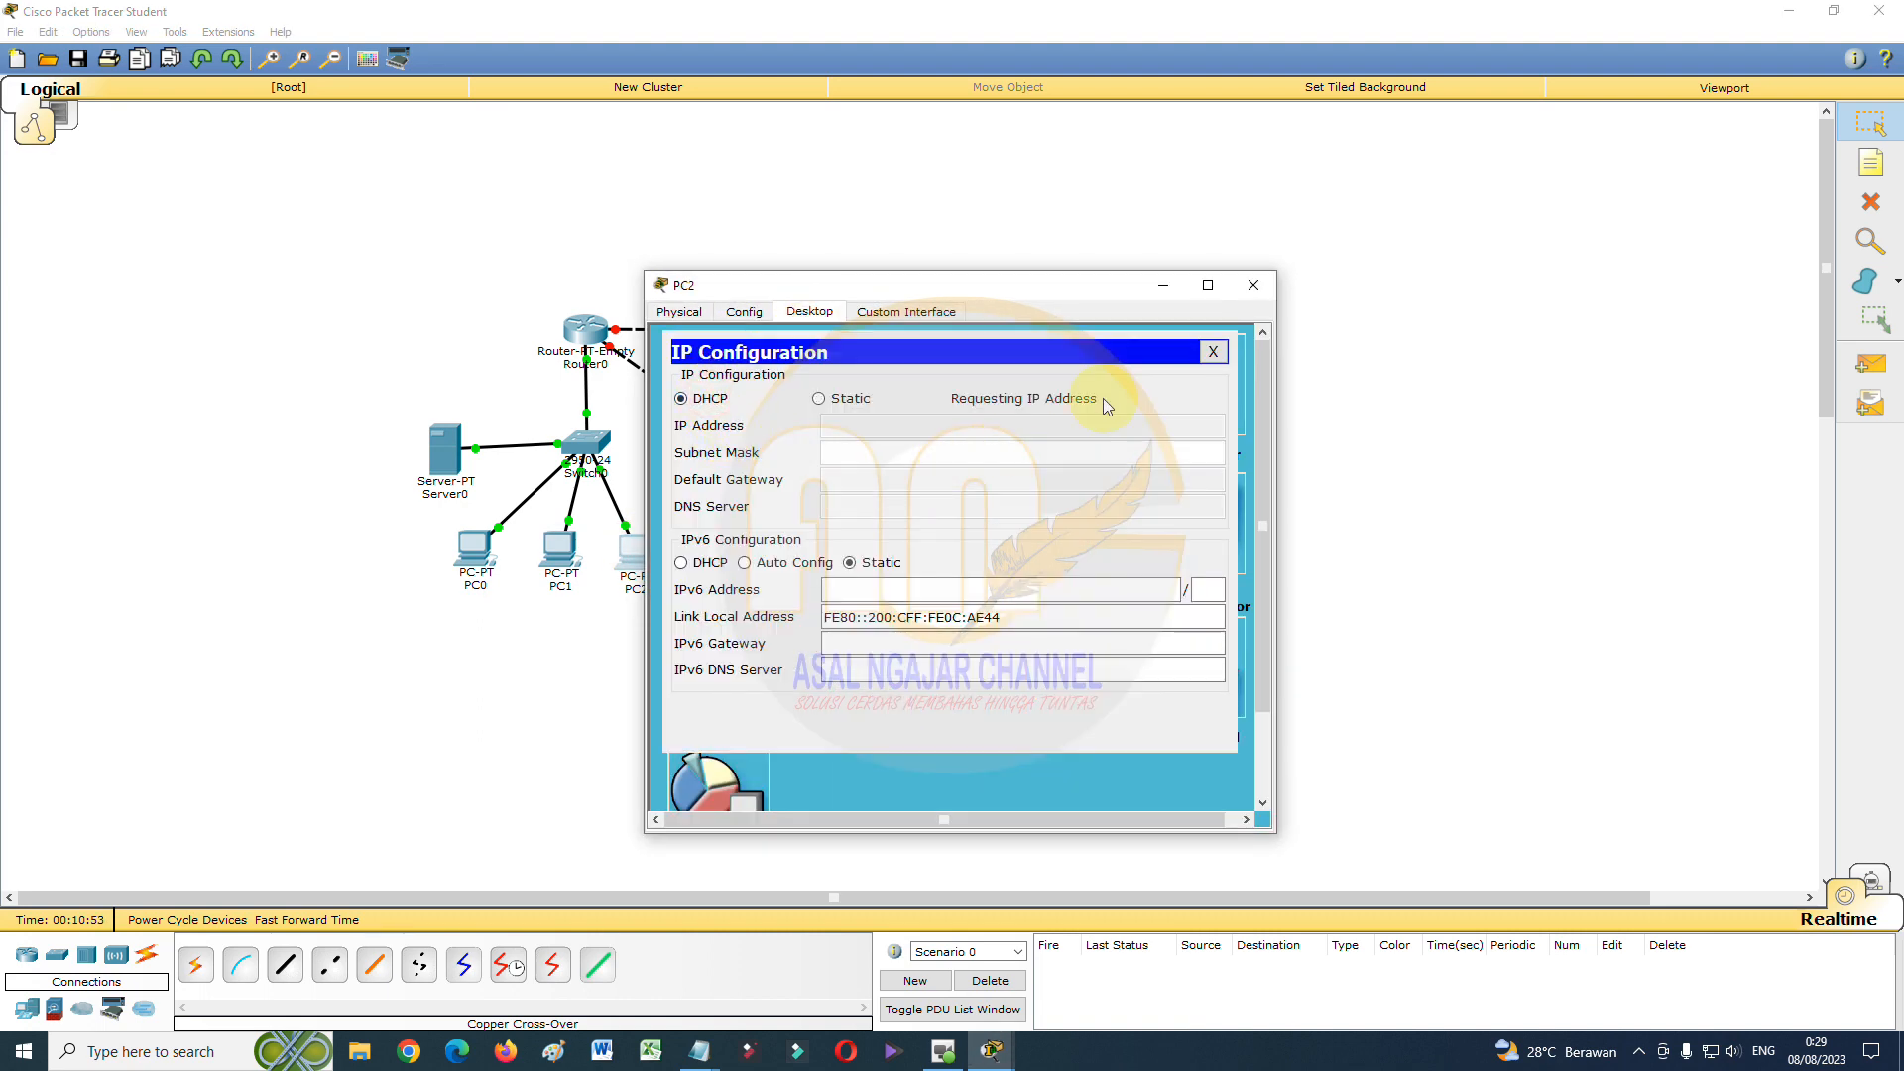
{"action": "left_click", "coordinate": [1256, 288]}
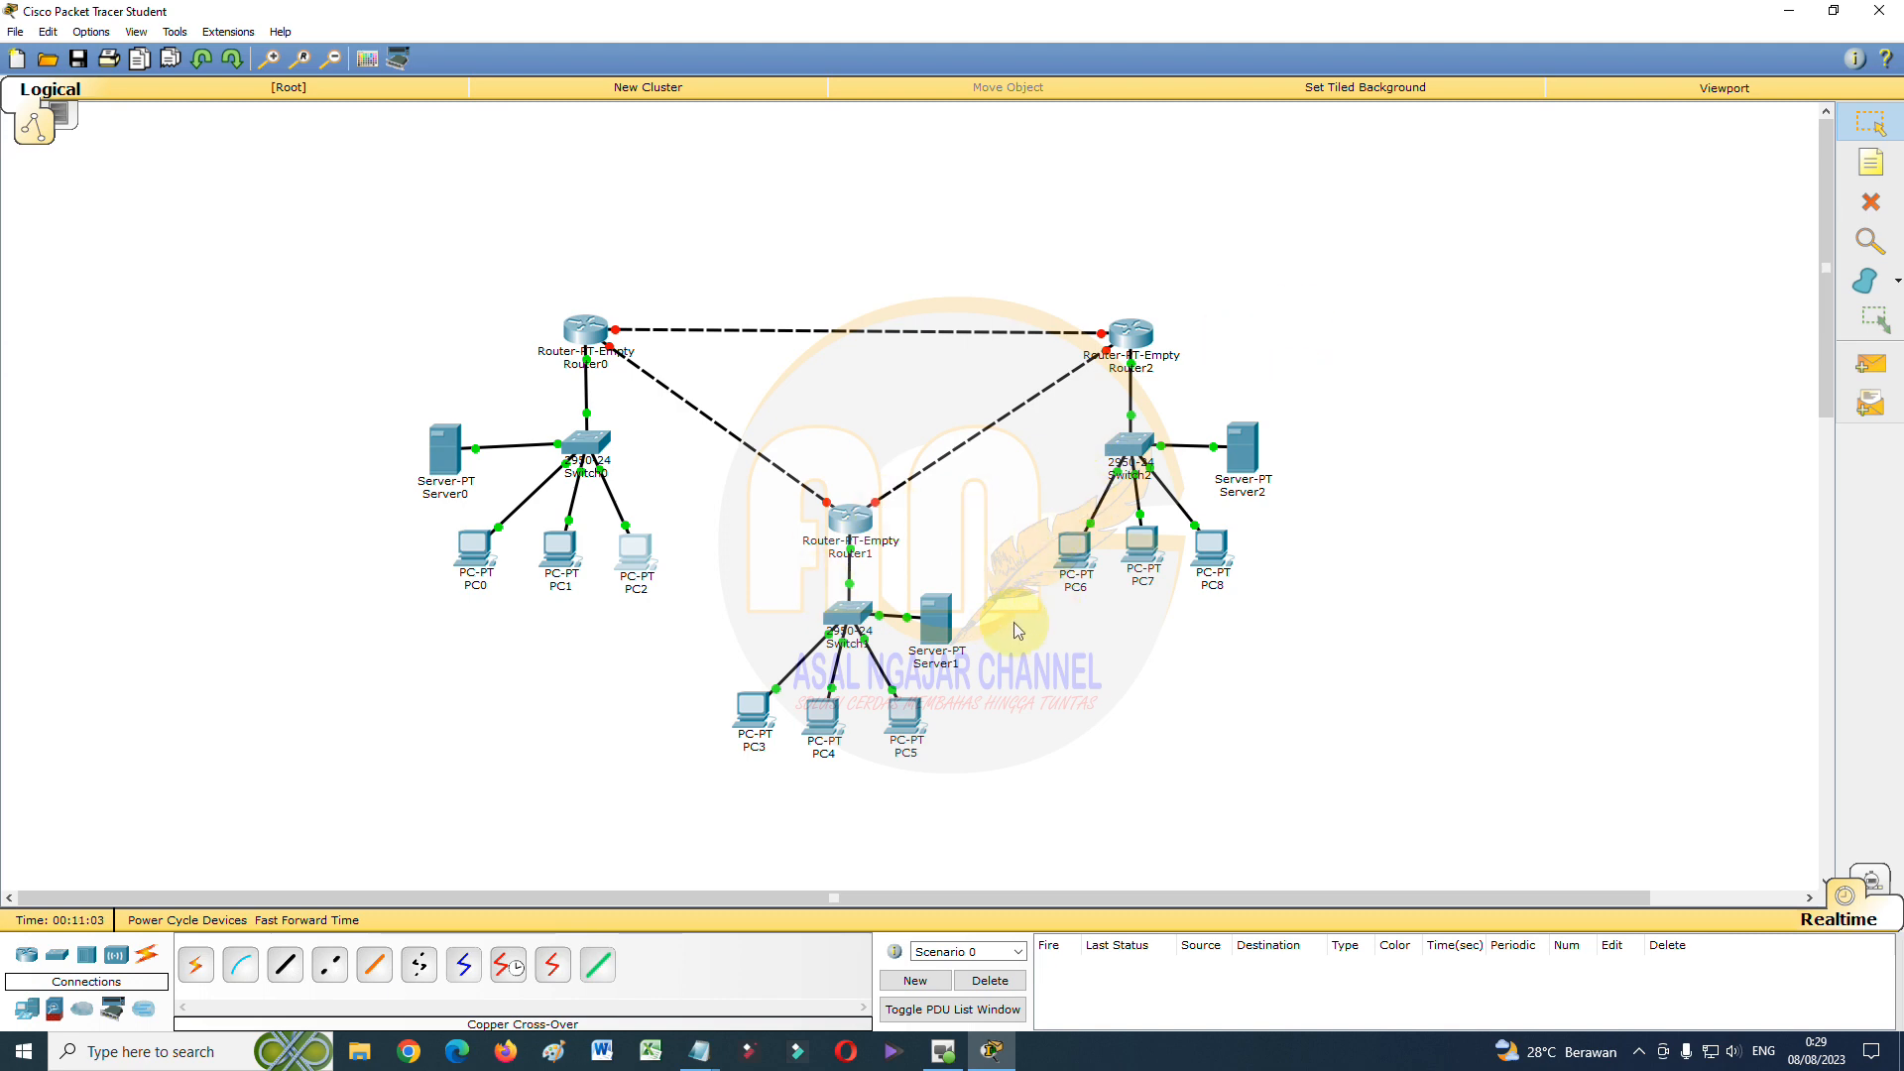
Set Server1's static gateway to 192.168.20.1 in its global settings
{"action": "left_click", "coordinate": [936, 634]}
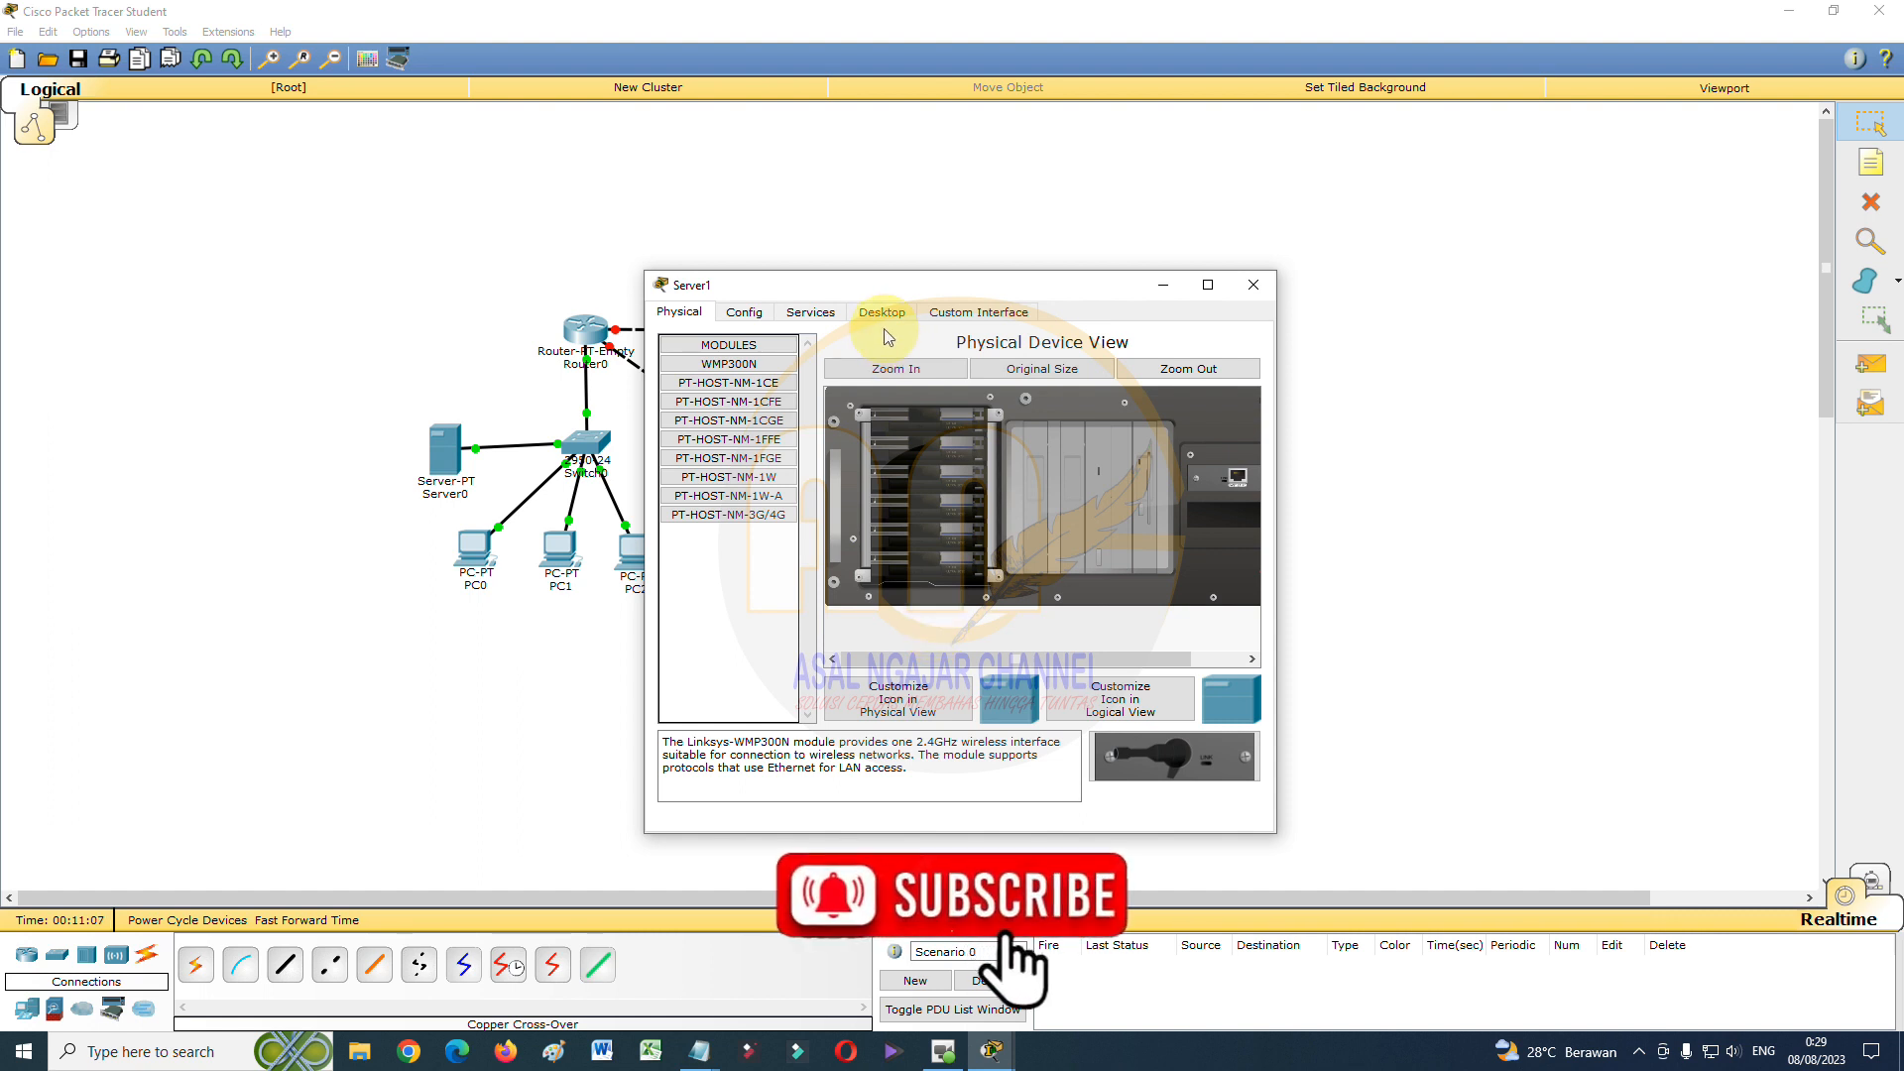
{"action": "left_click", "coordinate": [744, 311]}
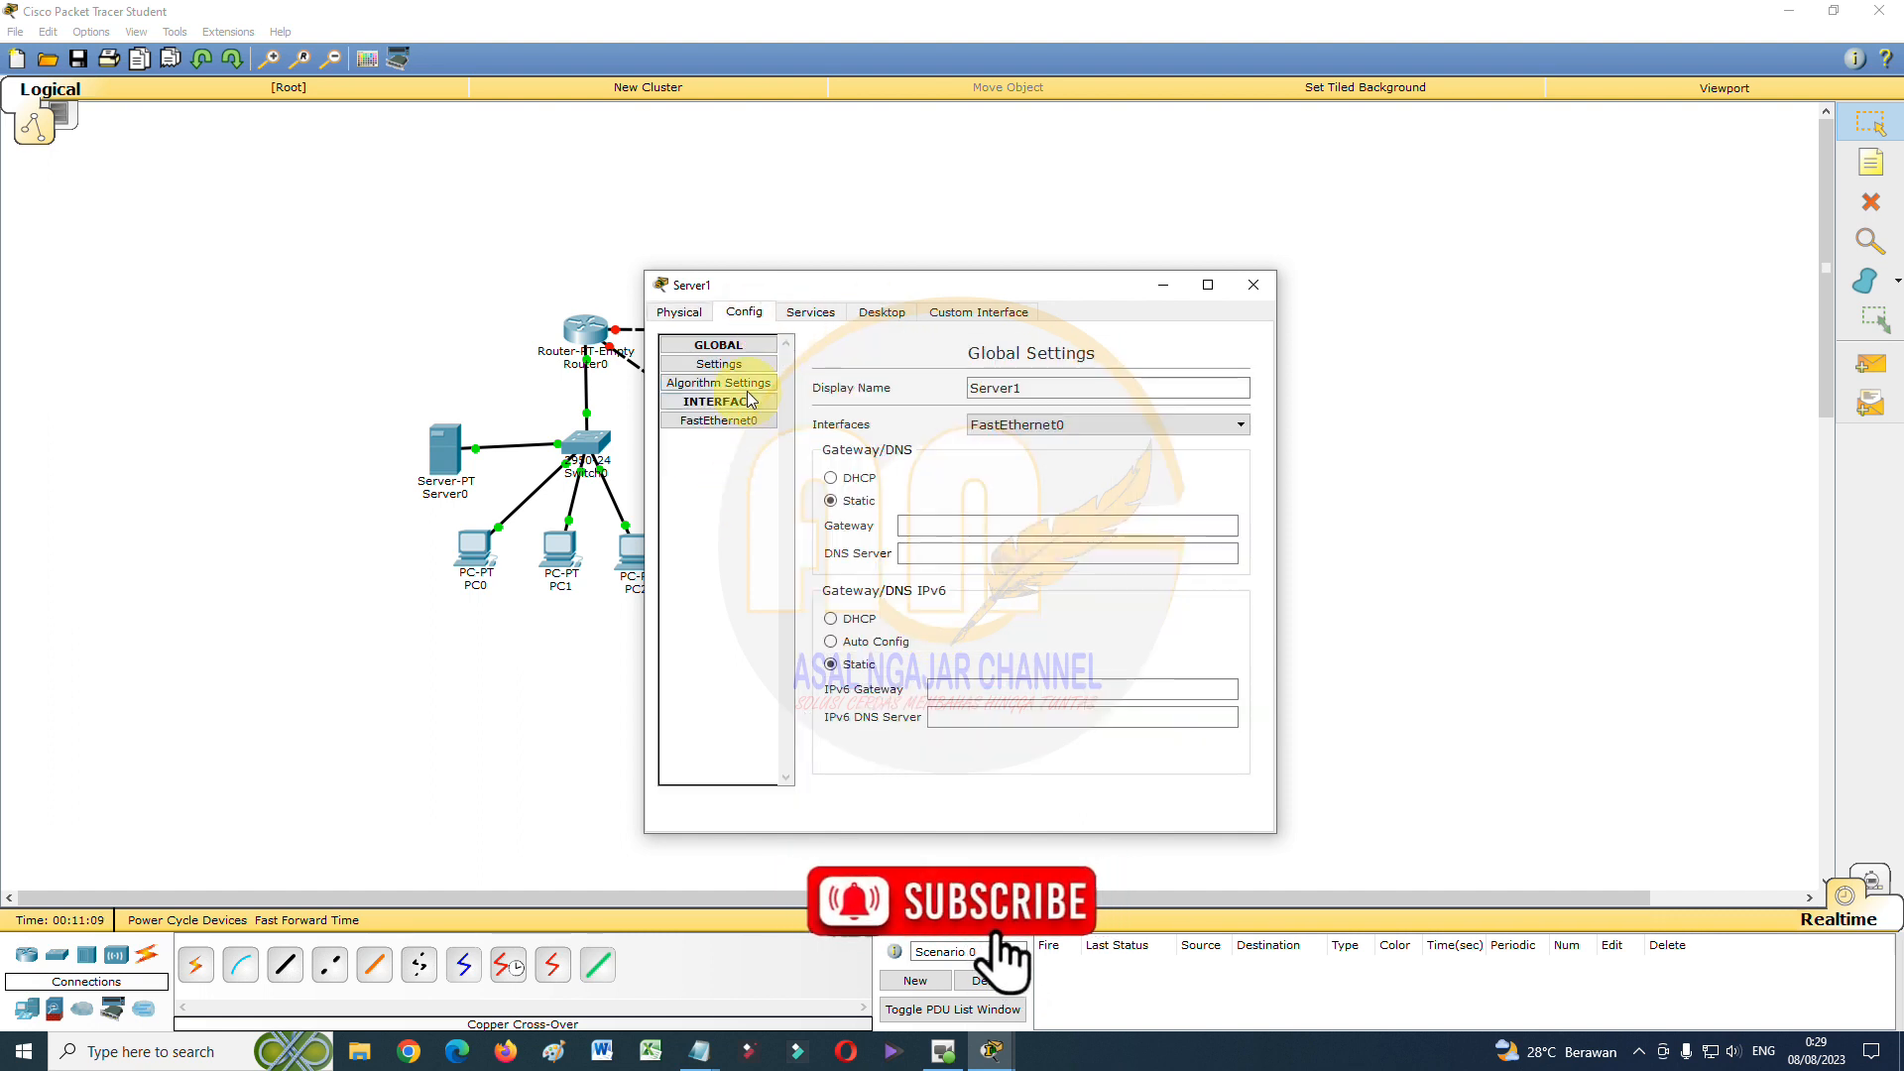
{"action": "left_click", "coordinate": [953, 525]}
{"action": "type", "text": "189"}
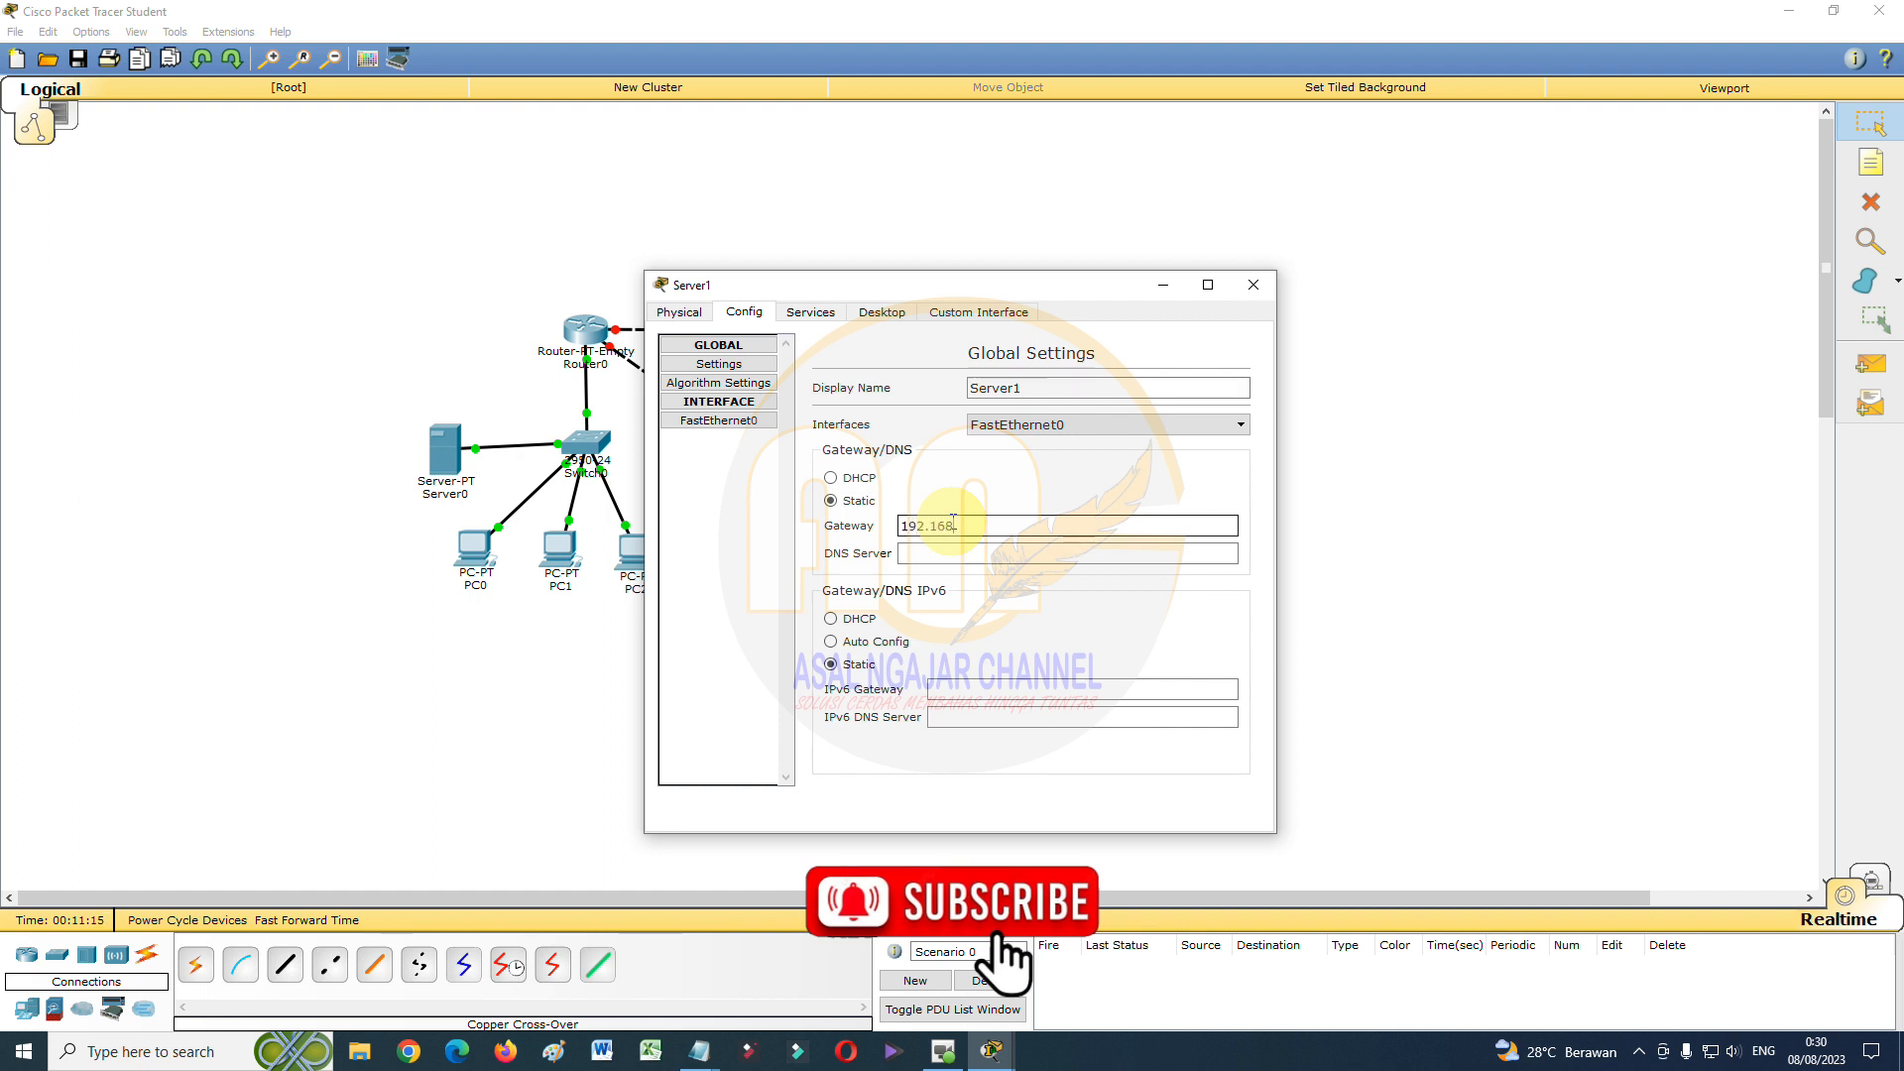
{"action": "type", "text": ".168.20.1"}
{"action": "left_click", "coordinate": [728, 418]}
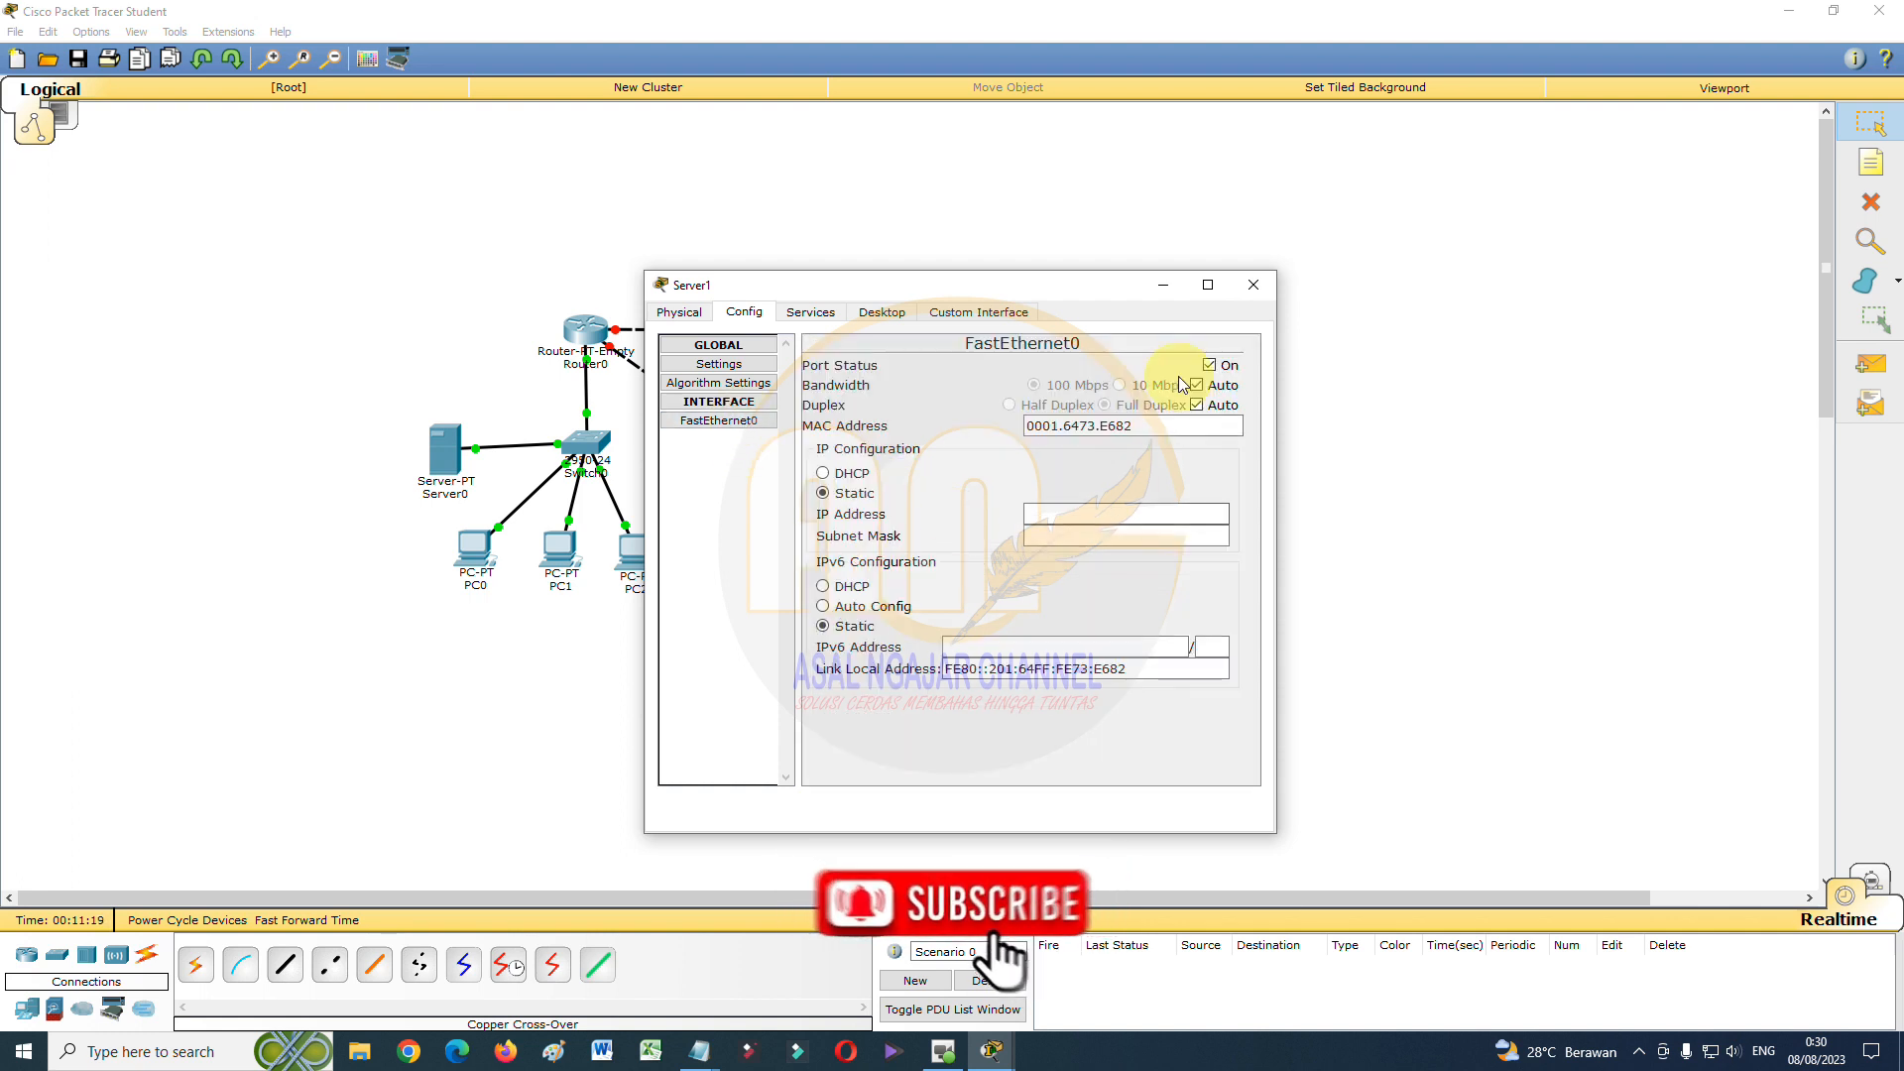
{"action": "left_click", "coordinate": [702, 363]}
Give Server1's FastEthernet0 interface the static IP address 192.168.20.2 with subnet mask 255.255.255.0
{"action": "left_click", "coordinate": [718, 421]}
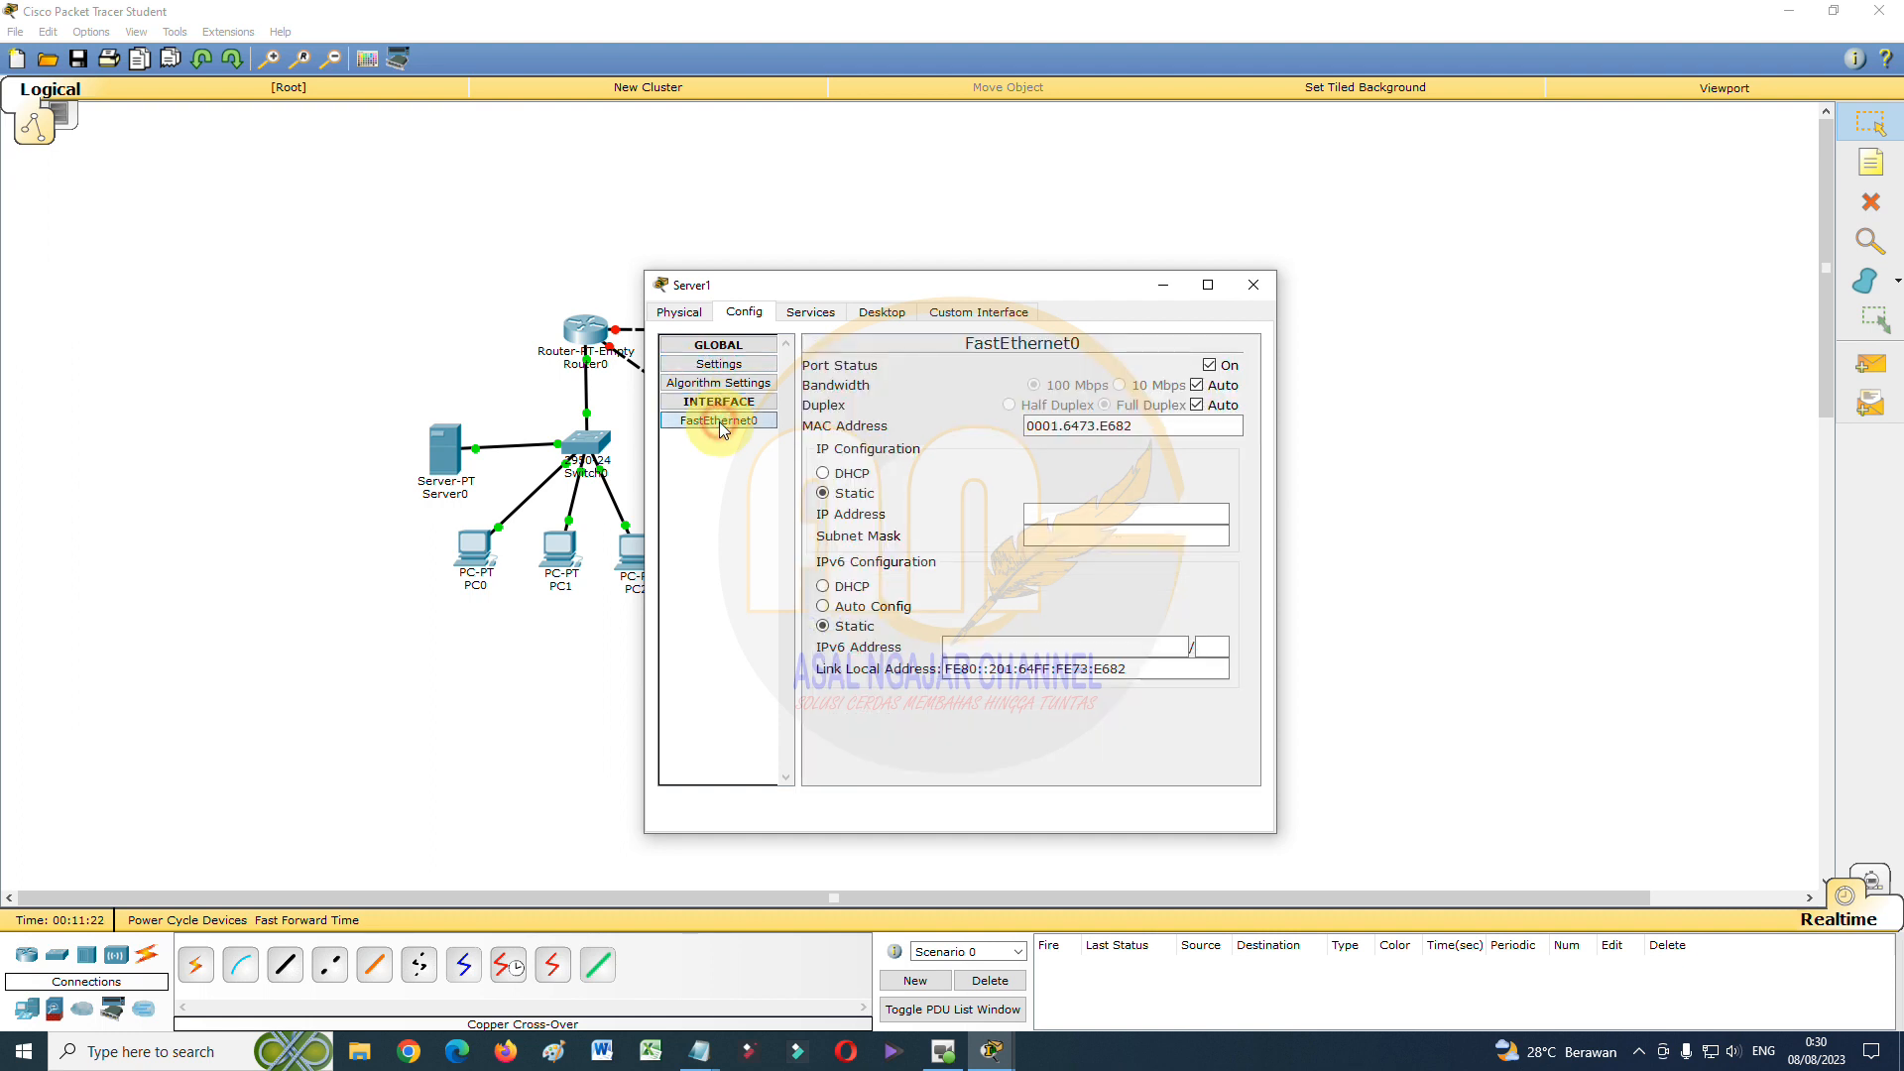
{"action": "left_click", "coordinate": [1071, 514]}
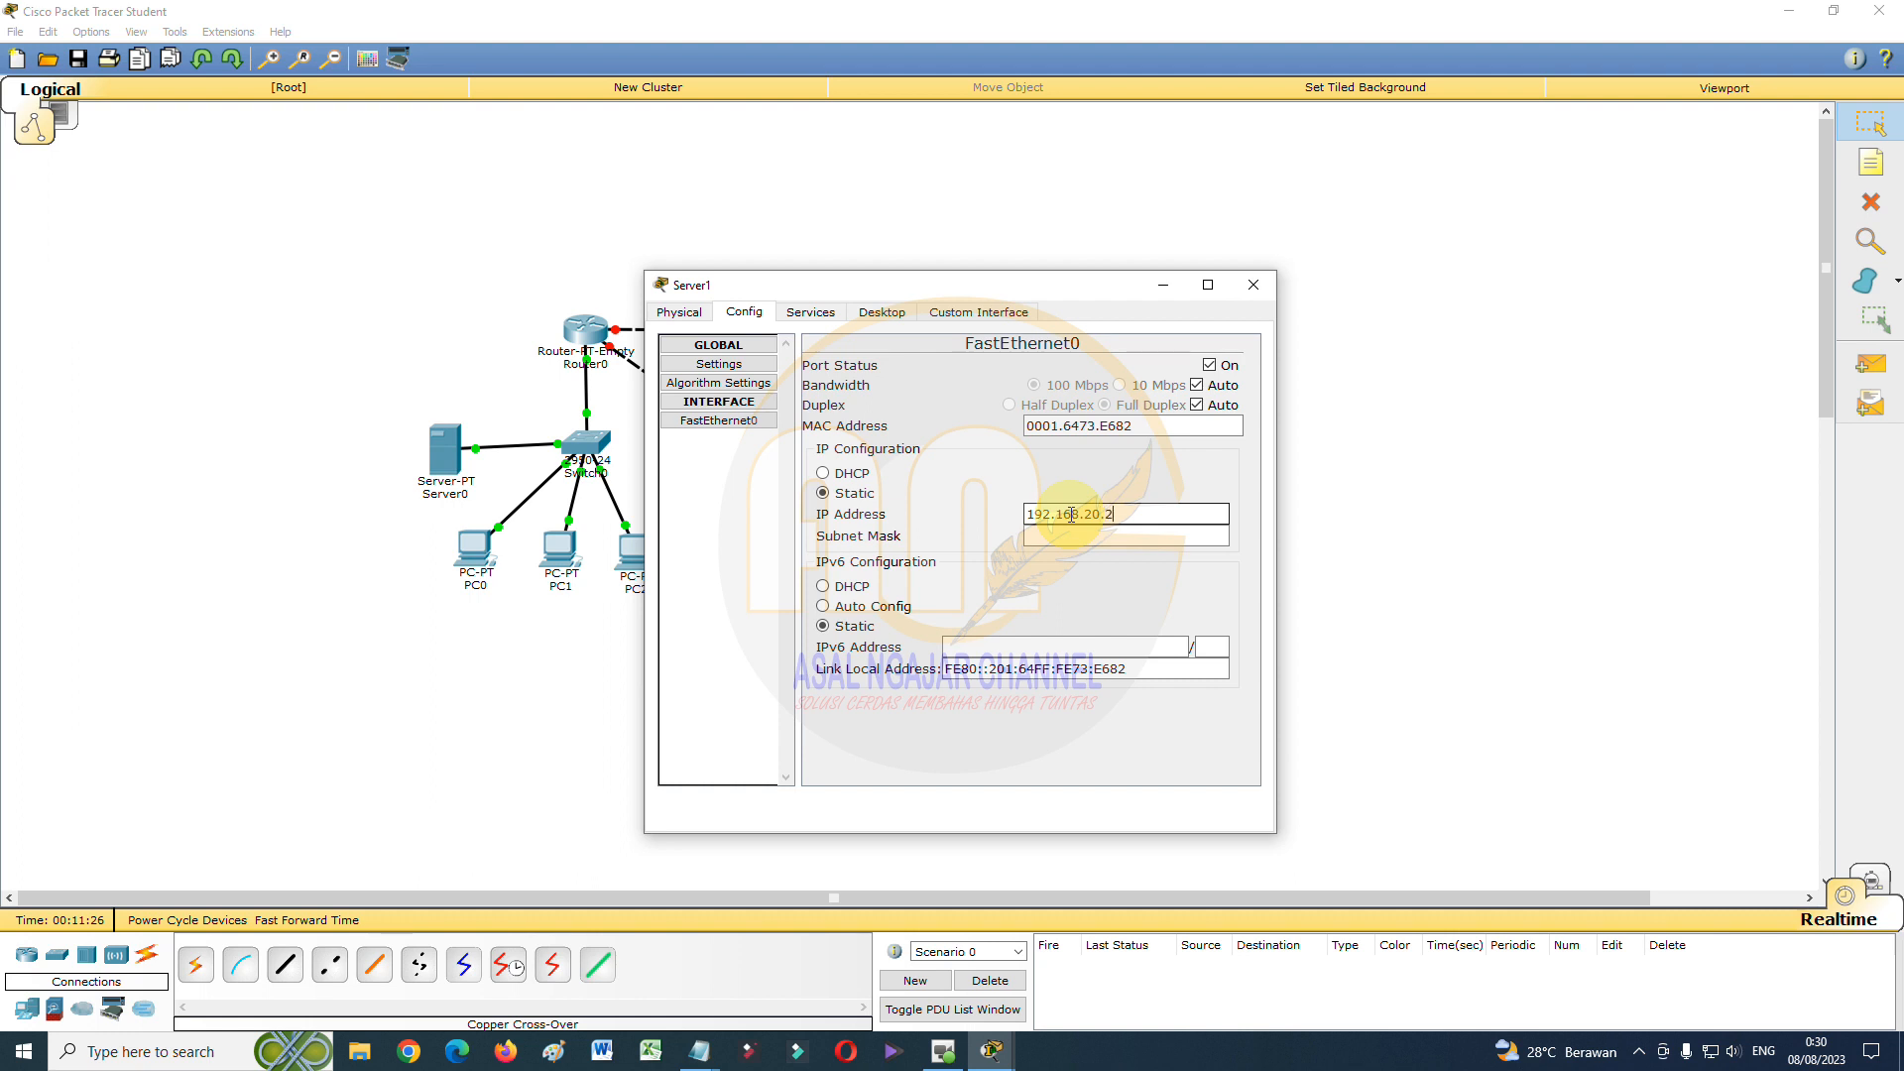
{"action": "left_click", "coordinate": [1106, 535]}
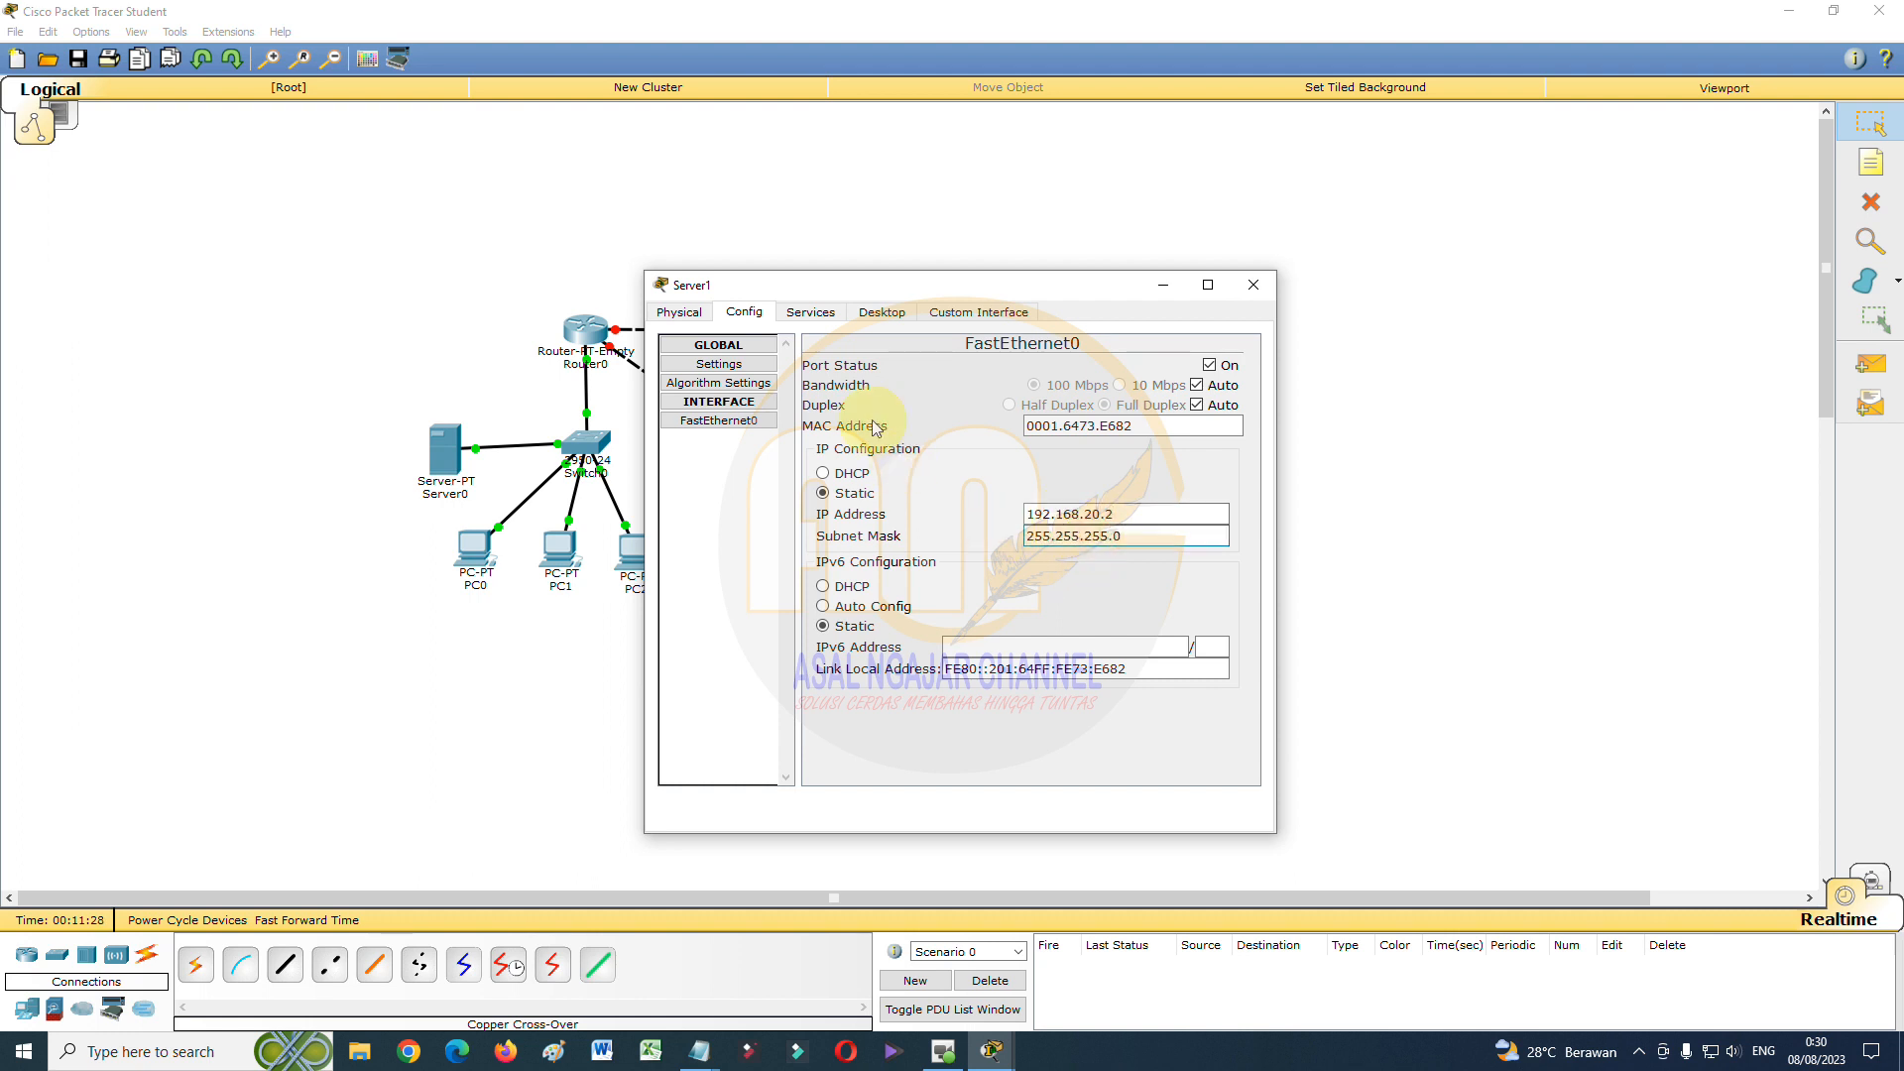
Turn on Server1's DHCP service and save its pool with default gateway 192.168.20.1 and start IP address 192.168.20.3
{"action": "left_click", "coordinate": [811, 312]}
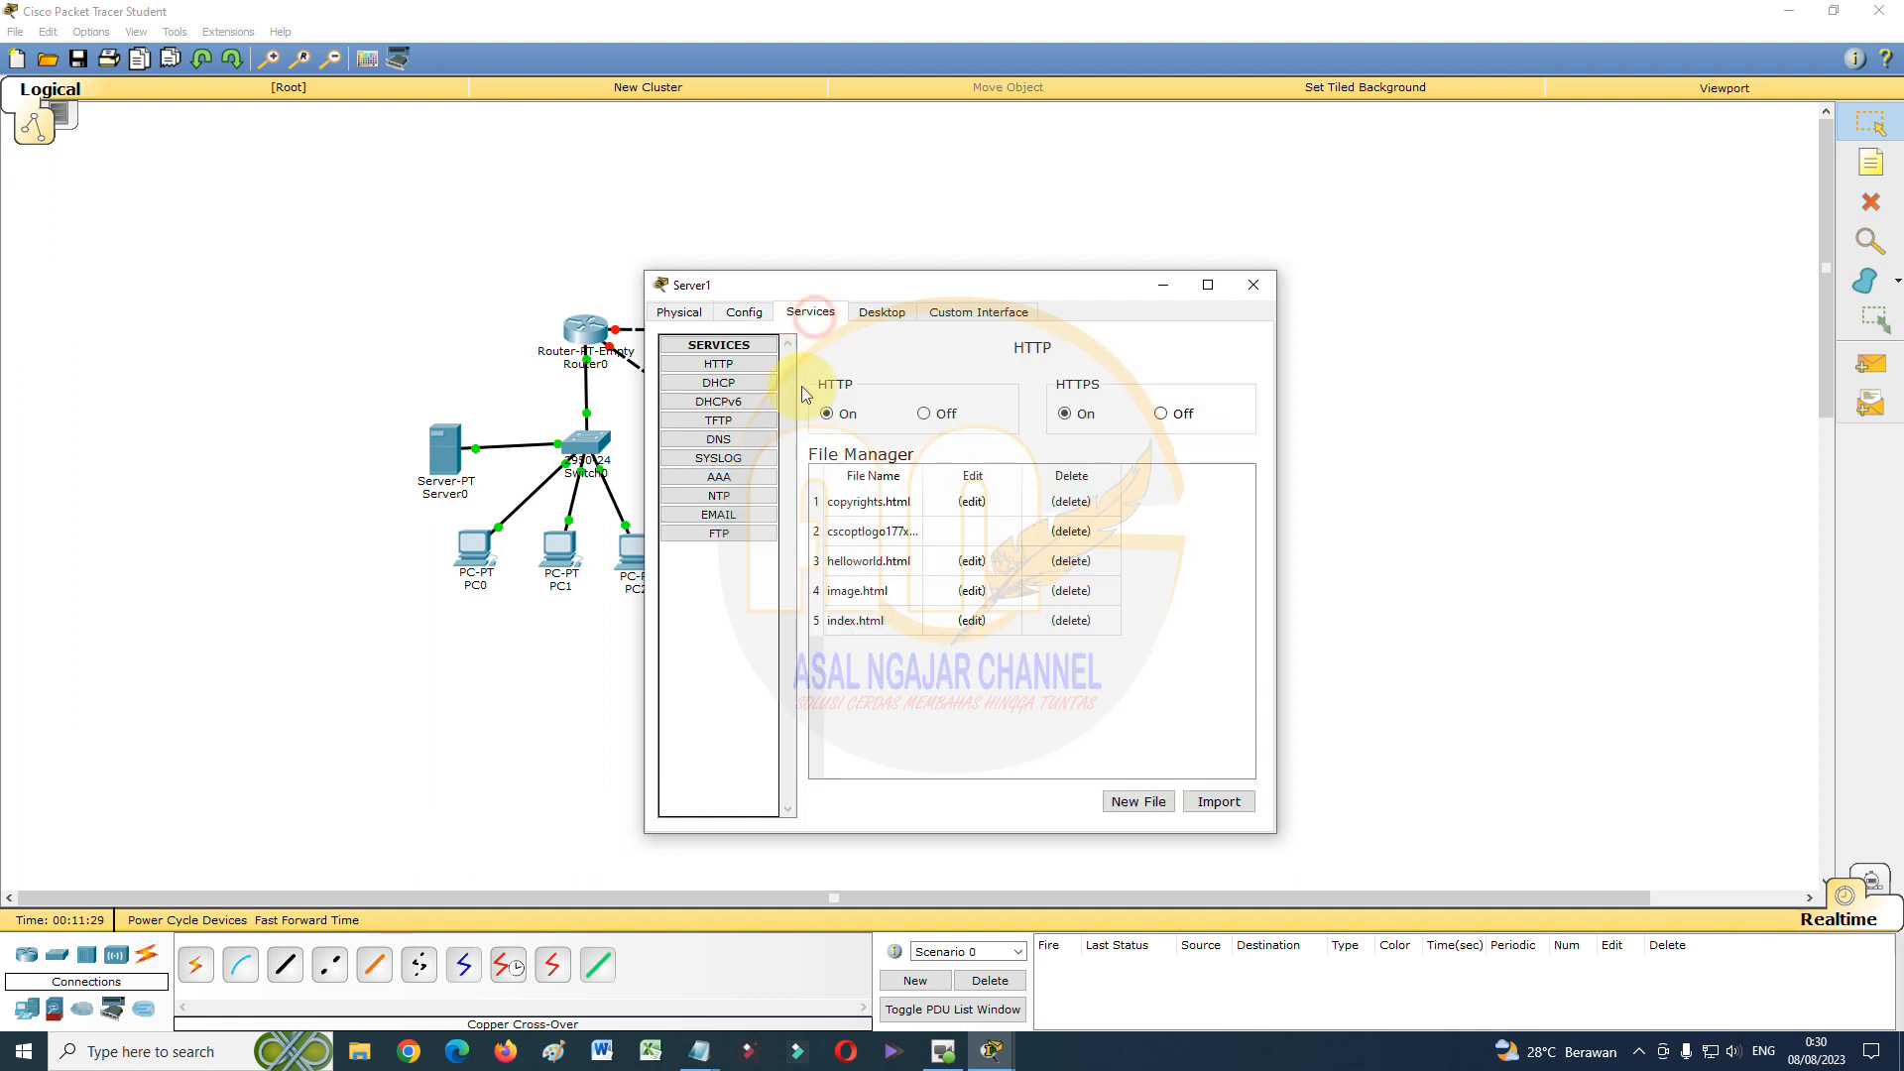
{"action": "left_click", "coordinate": [746, 384]}
{"action": "left_click", "coordinate": [1129, 389]}
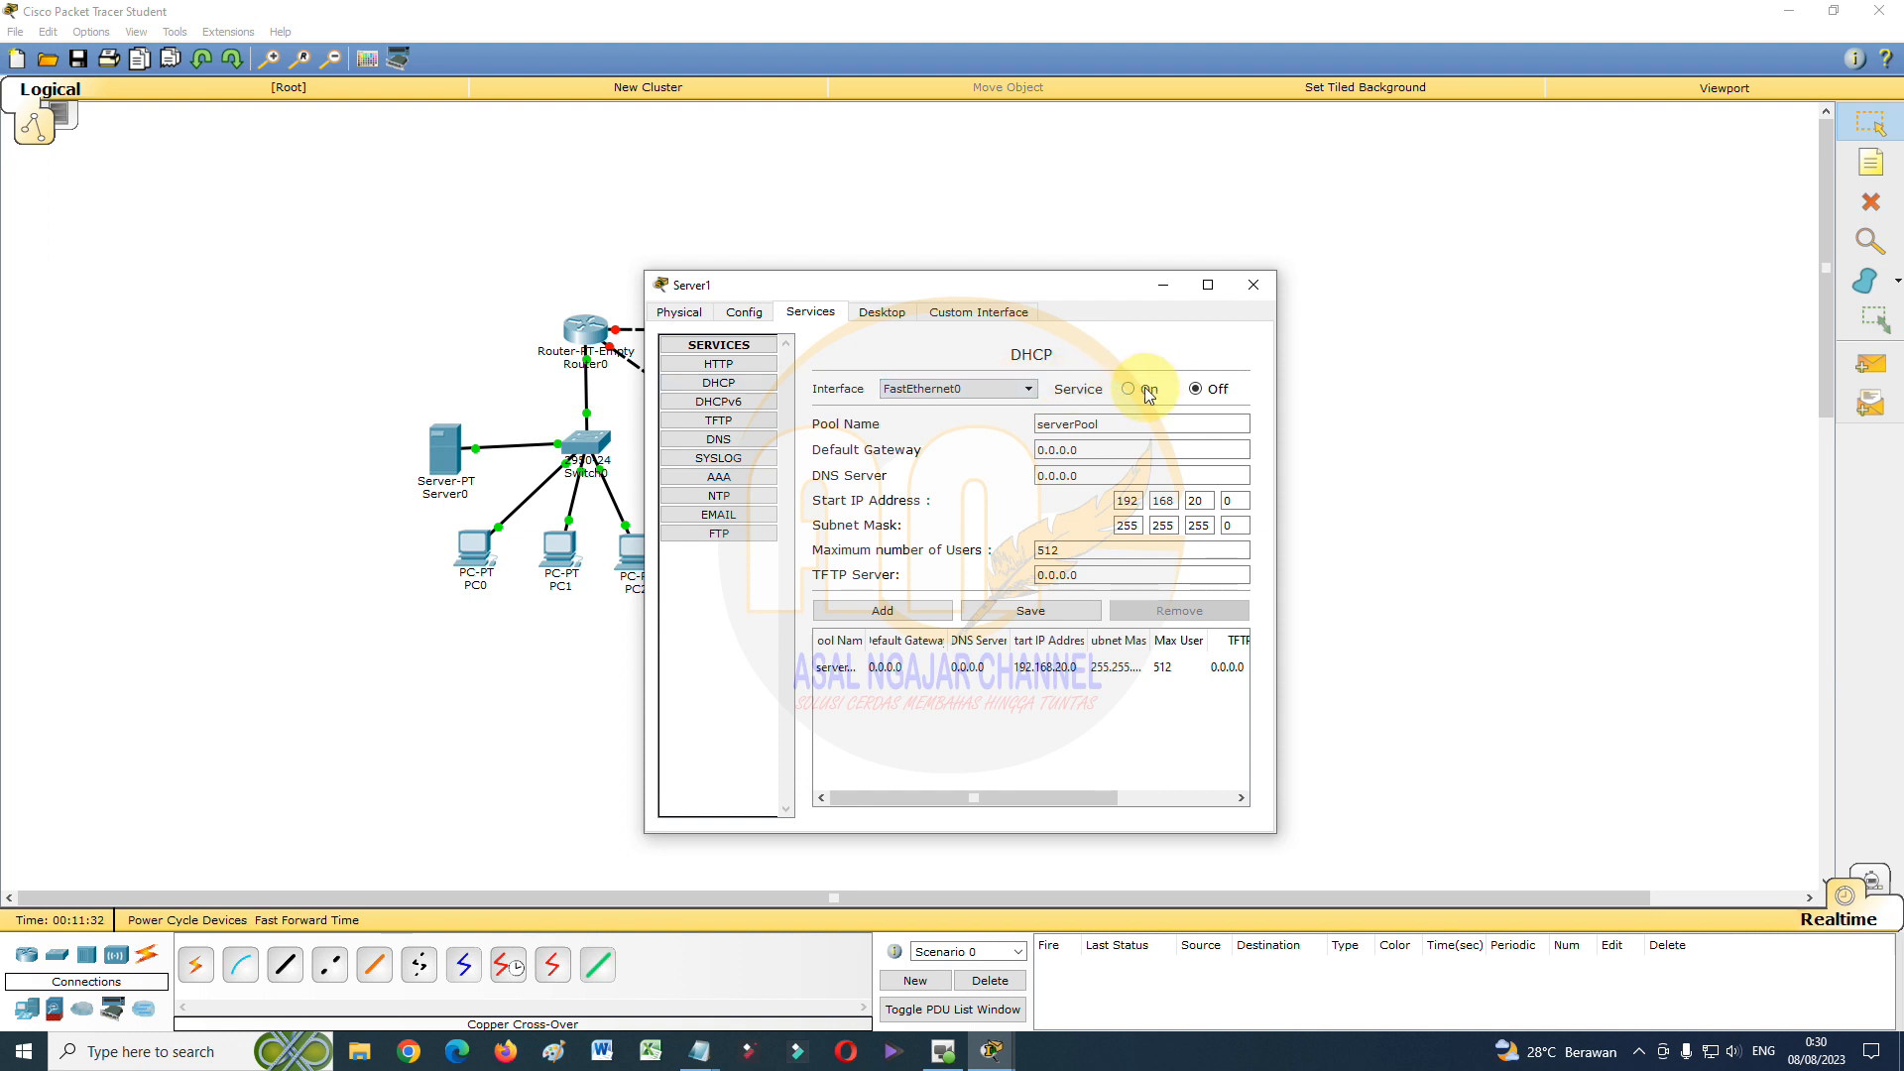
{"action": "left_click", "coordinate": [1095, 449]}
{"action": "left_click_drag", "start_coordinate": [1095, 449], "coordinate": [1022, 461]}
{"action": "type", "text": "192.168.20."}
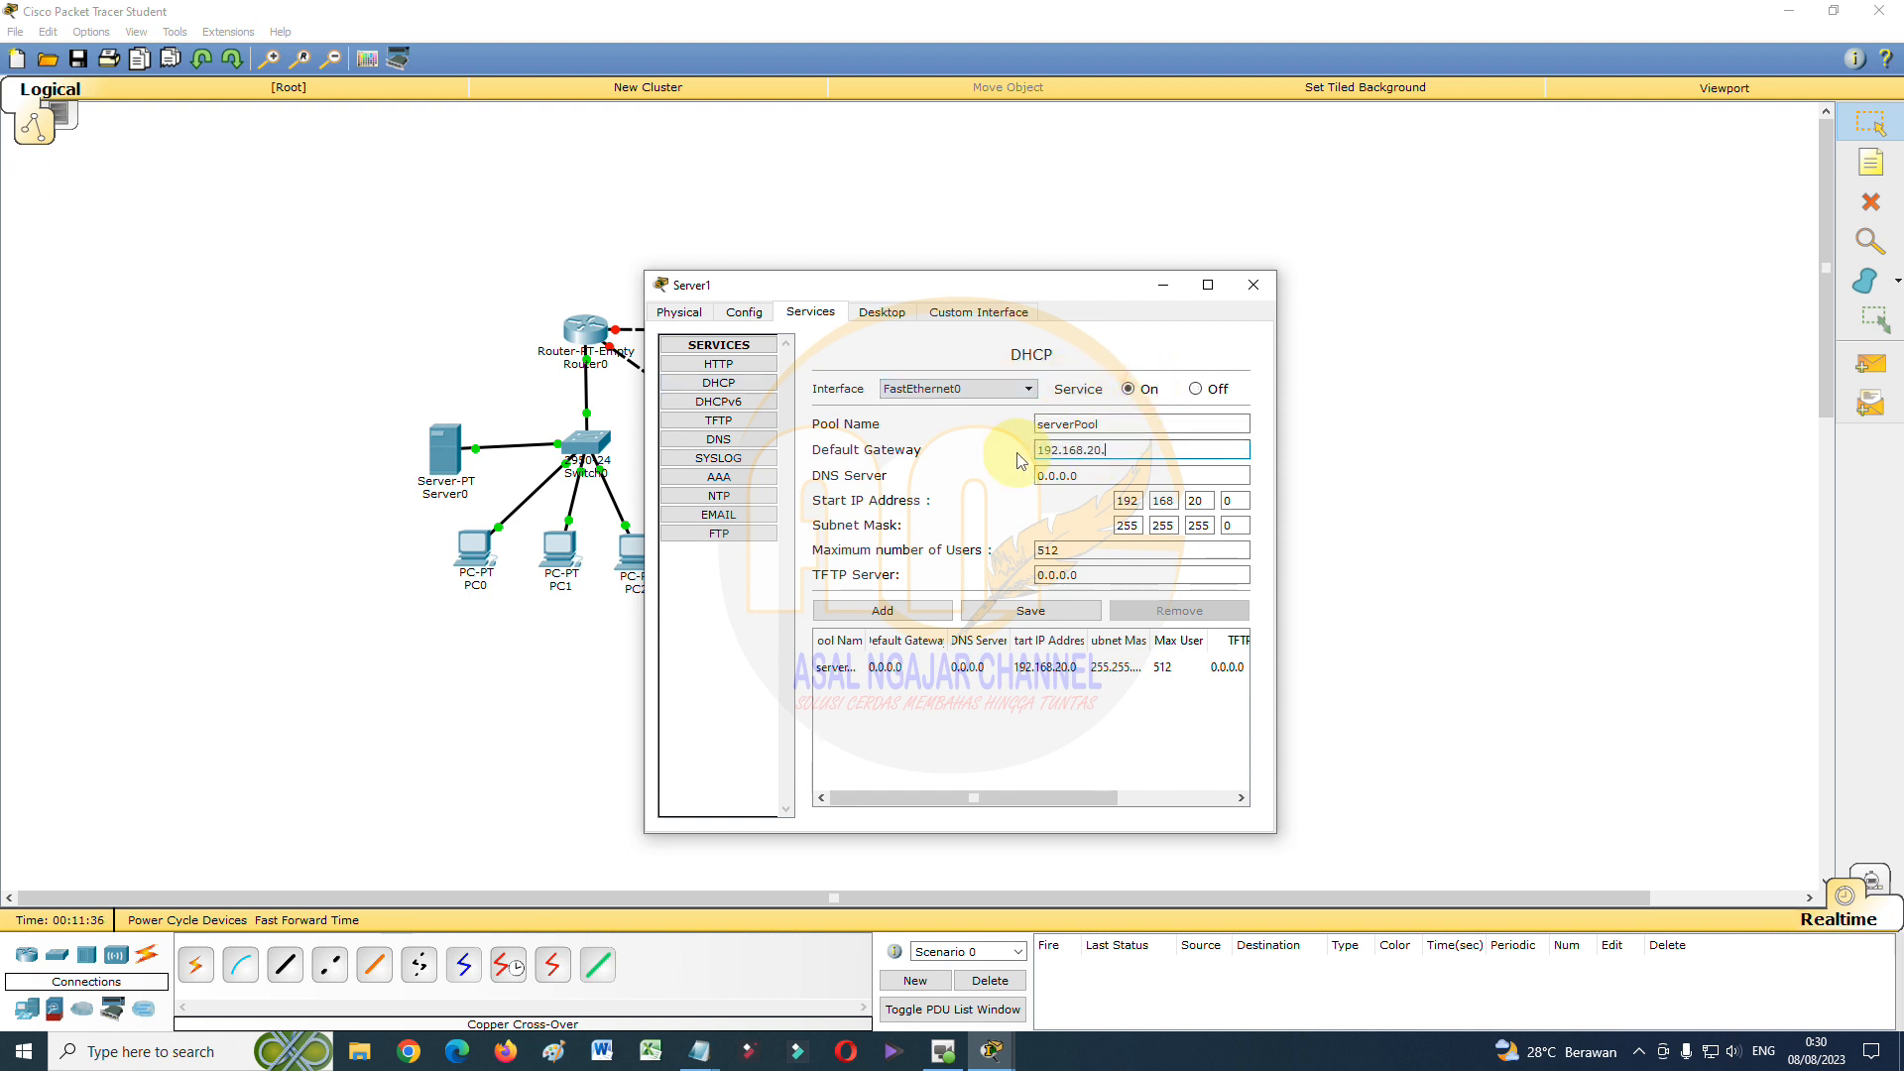
{"action": "type", "text": "1"}
{"action": "double_click", "coordinate": [1224, 502]}
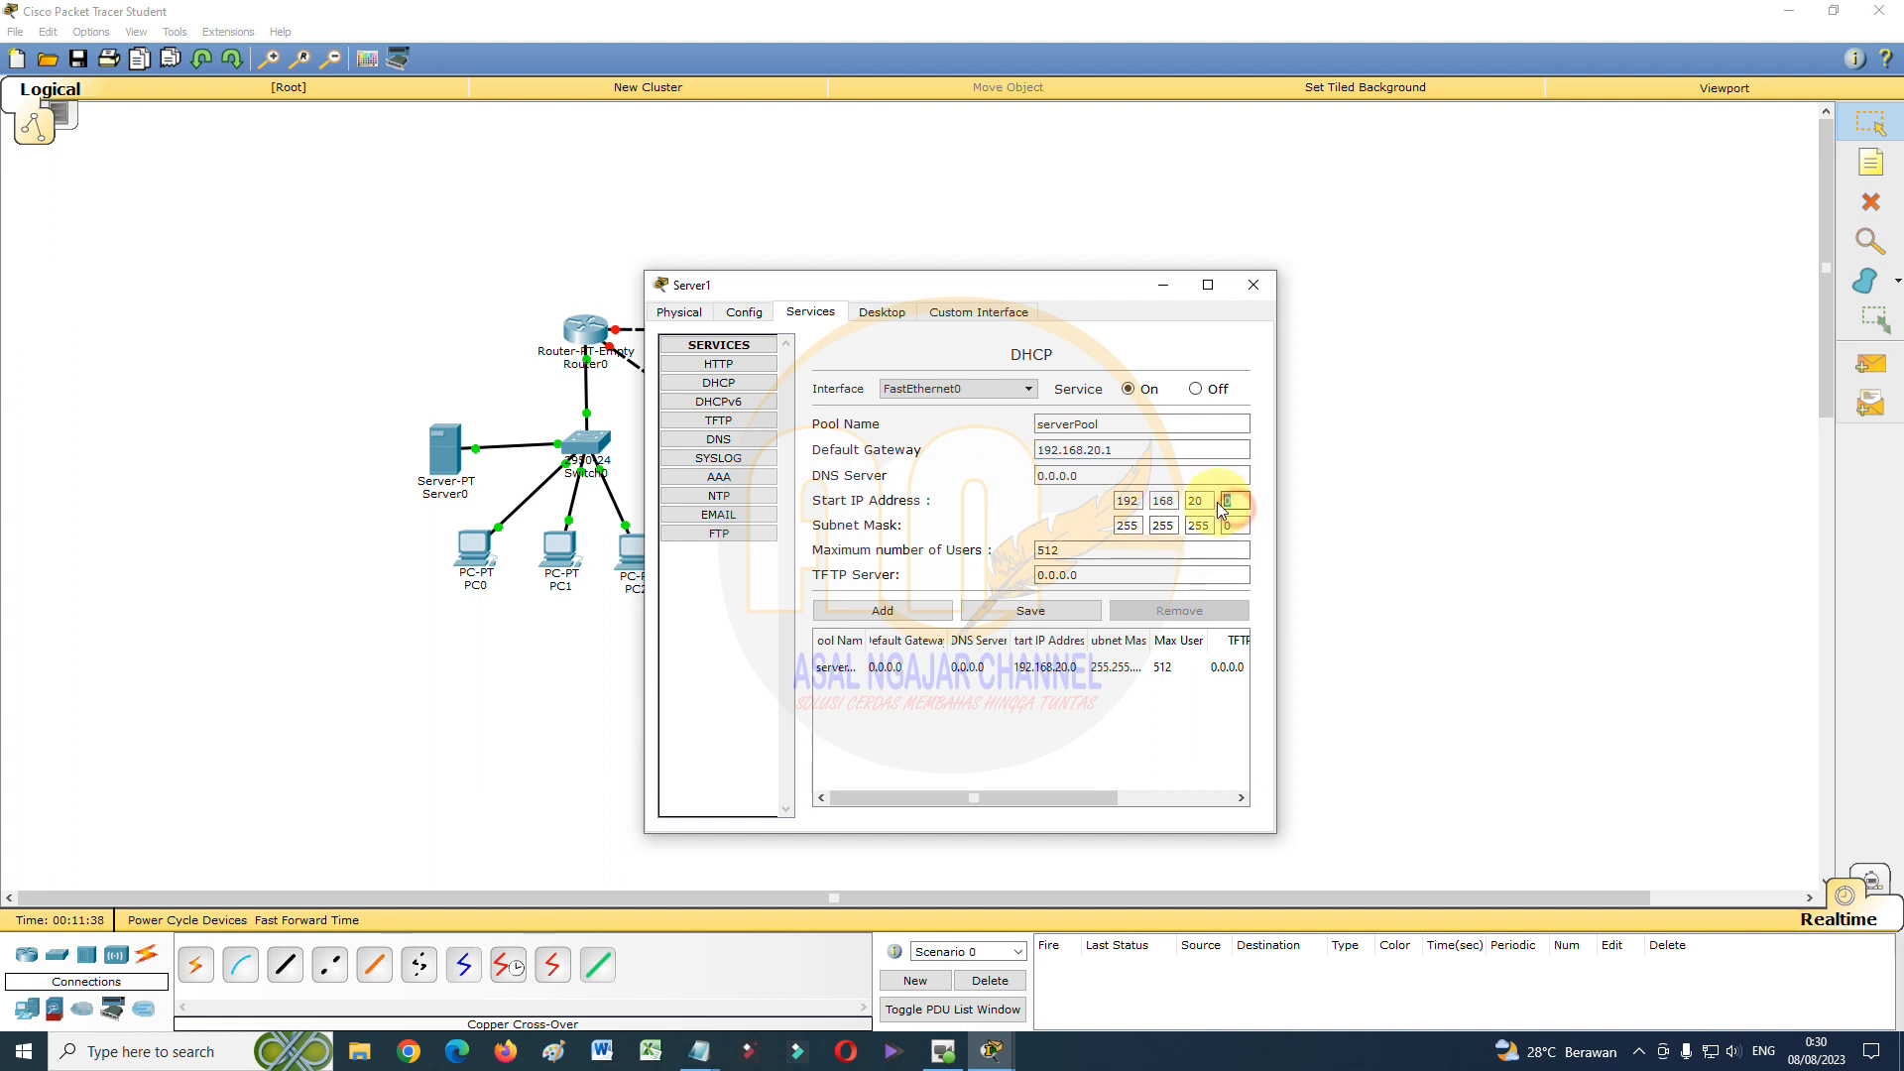
{"action": "type", "text": "3"}
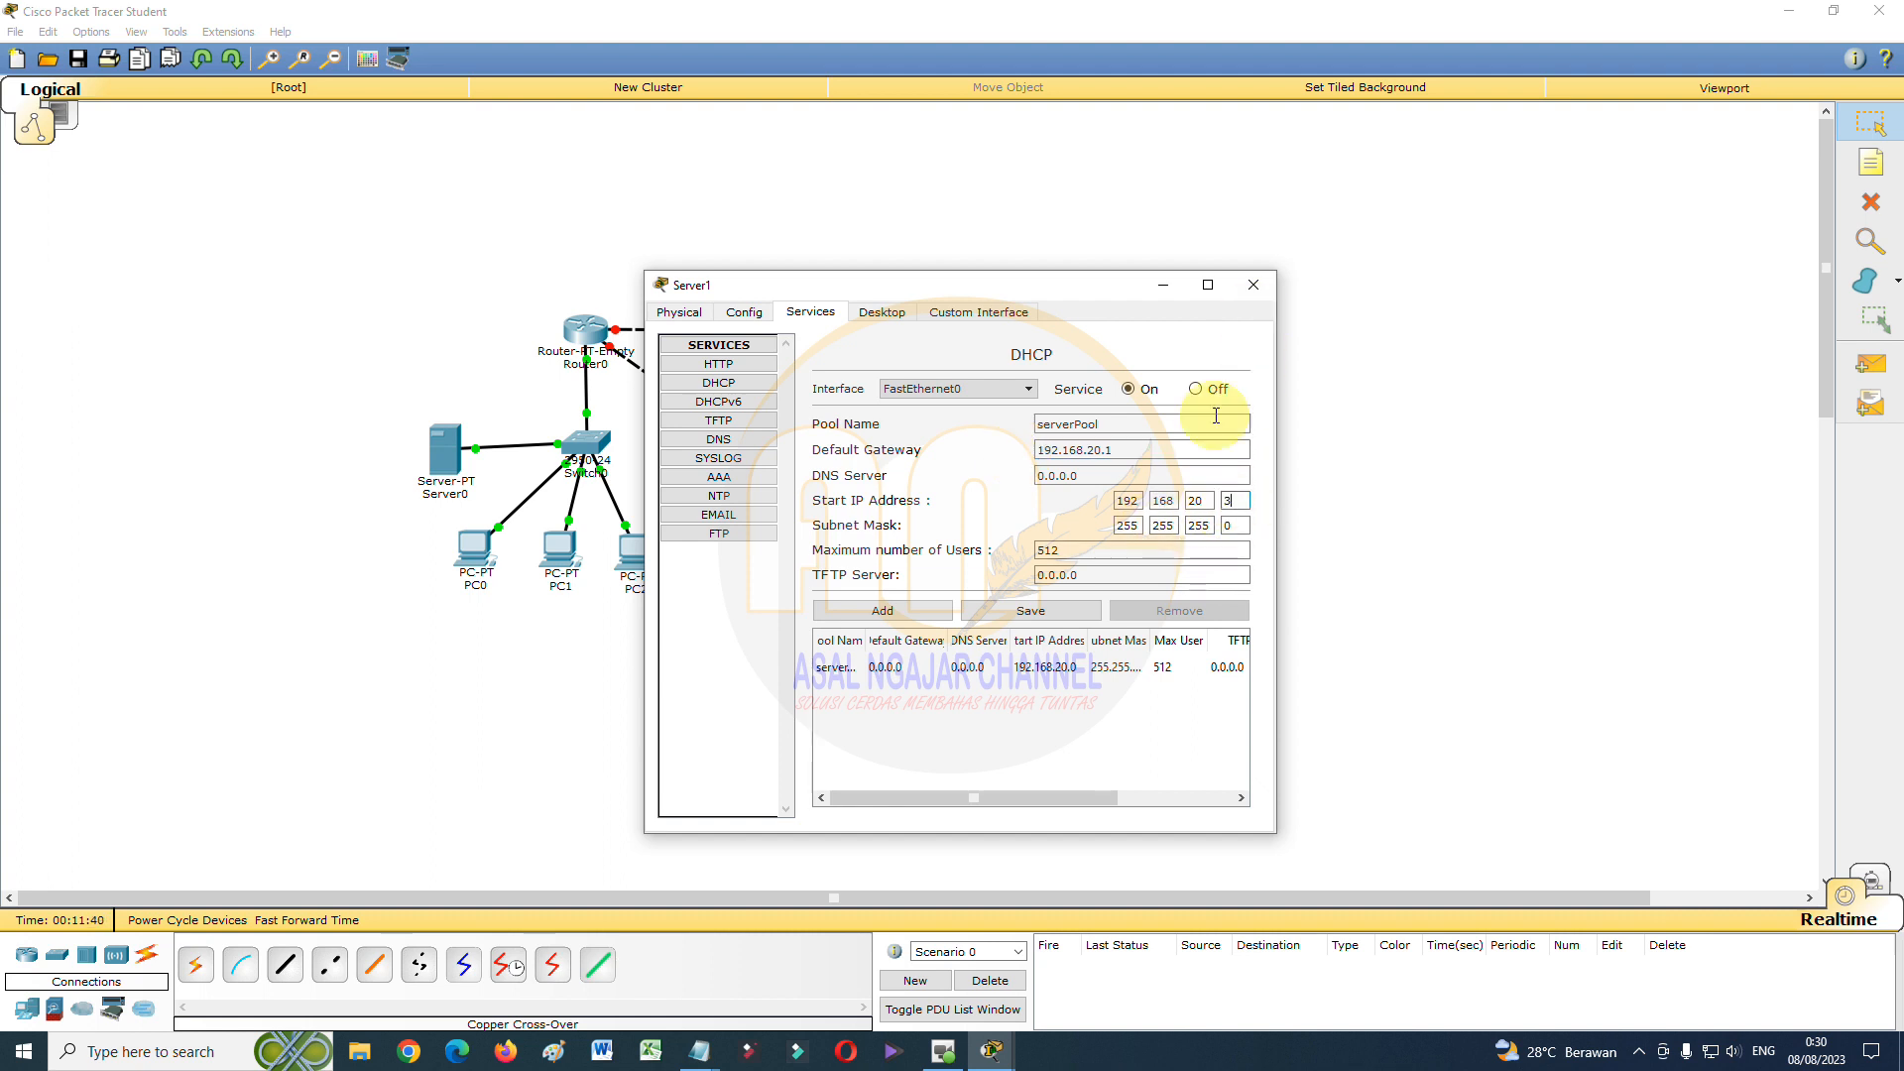
{"action": "left_click", "coordinate": [1053, 613]}
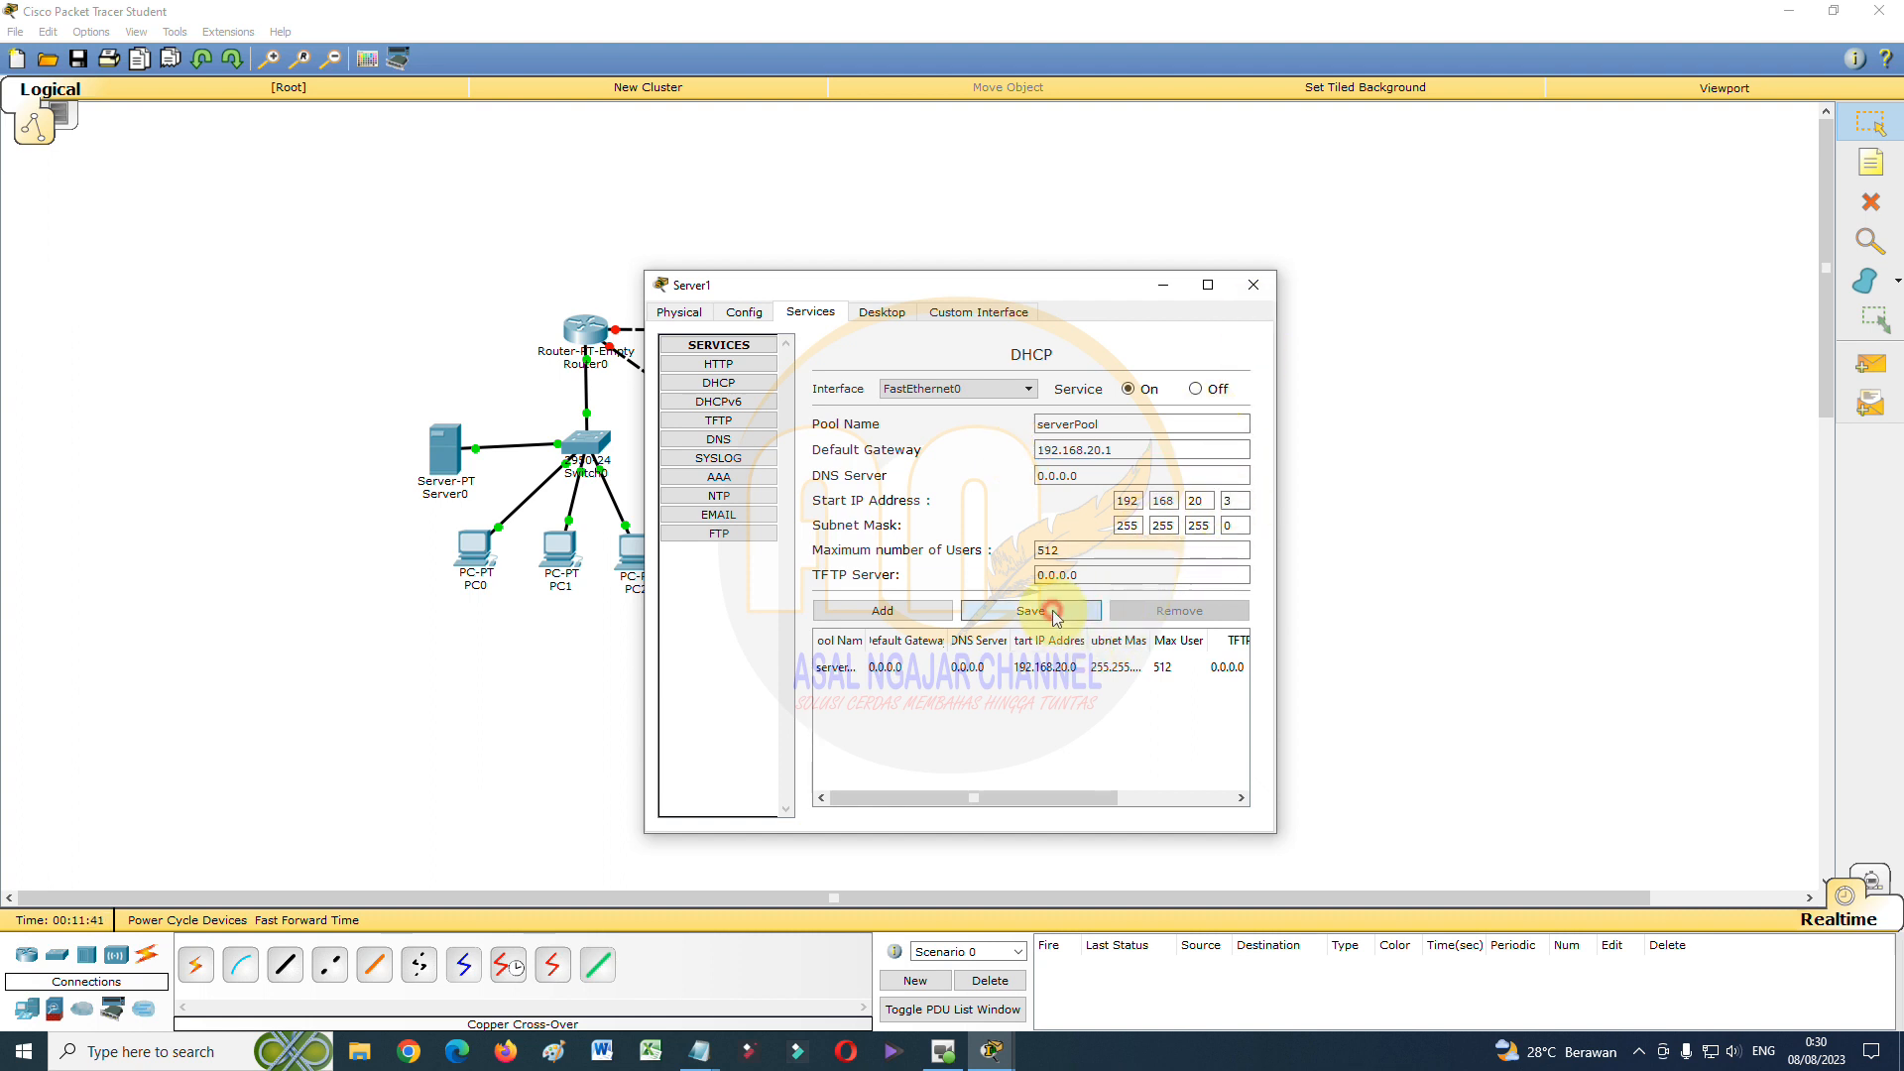
{"action": "left_click", "coordinate": [1254, 286]}
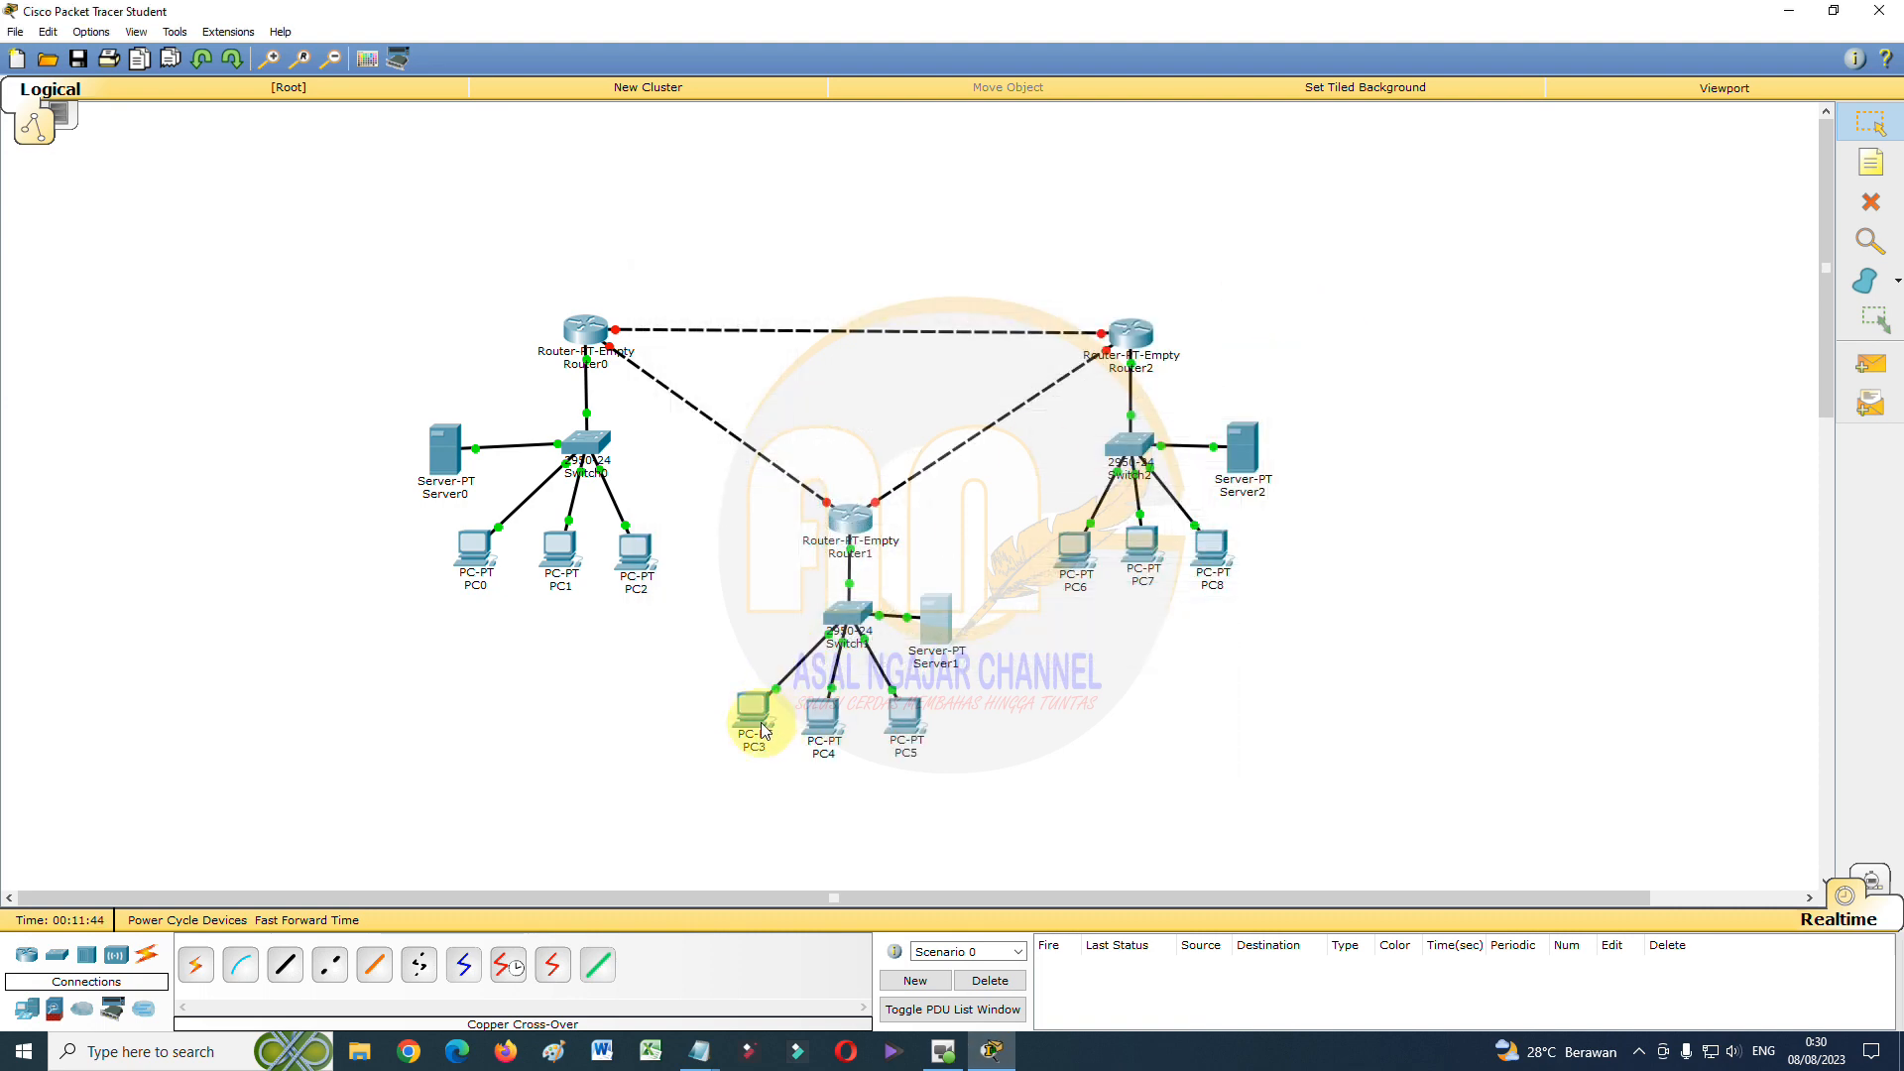
Set PC3's IP configuration to DHCP so it requests its address from the server
{"action": "left_click", "coordinate": [755, 706]}
{"action": "left_click", "coordinate": [809, 313]}
{"action": "left_click", "coordinate": [736, 385]}
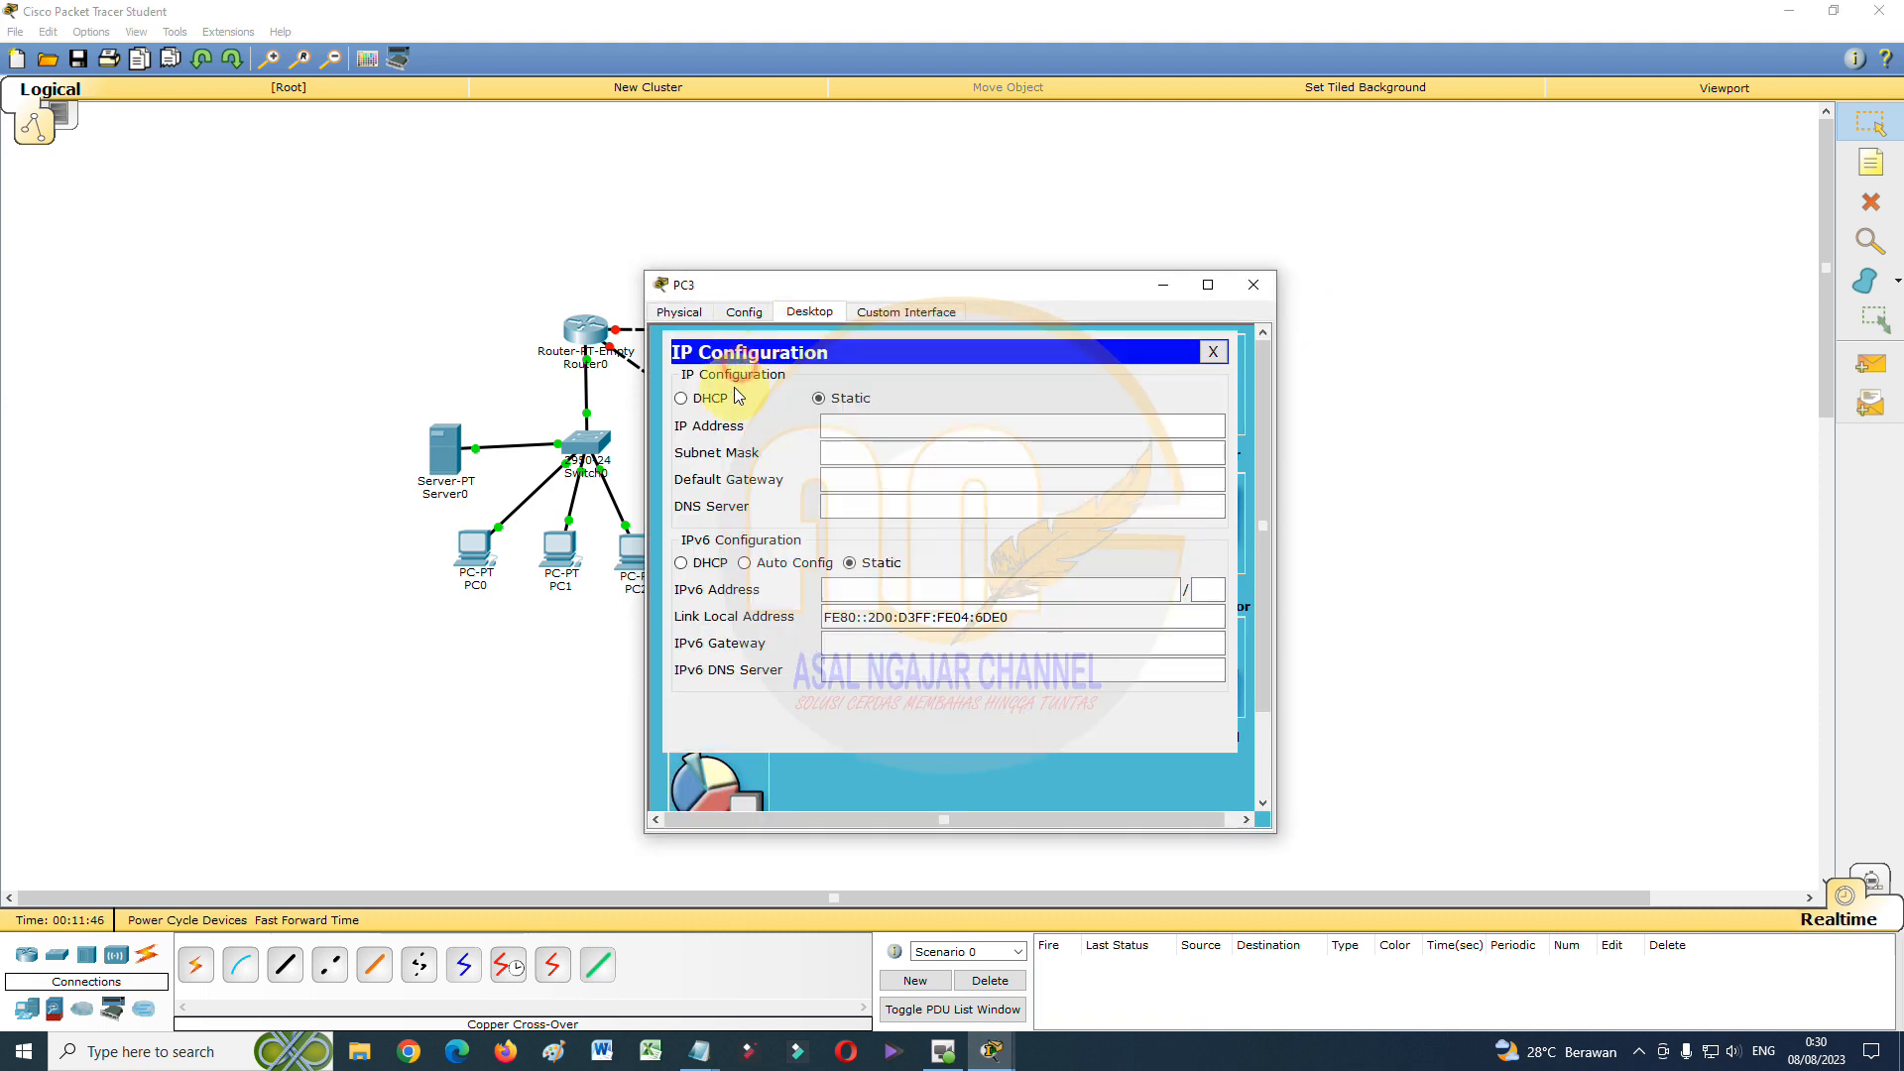
{"action": "left_click", "coordinate": [695, 397]}
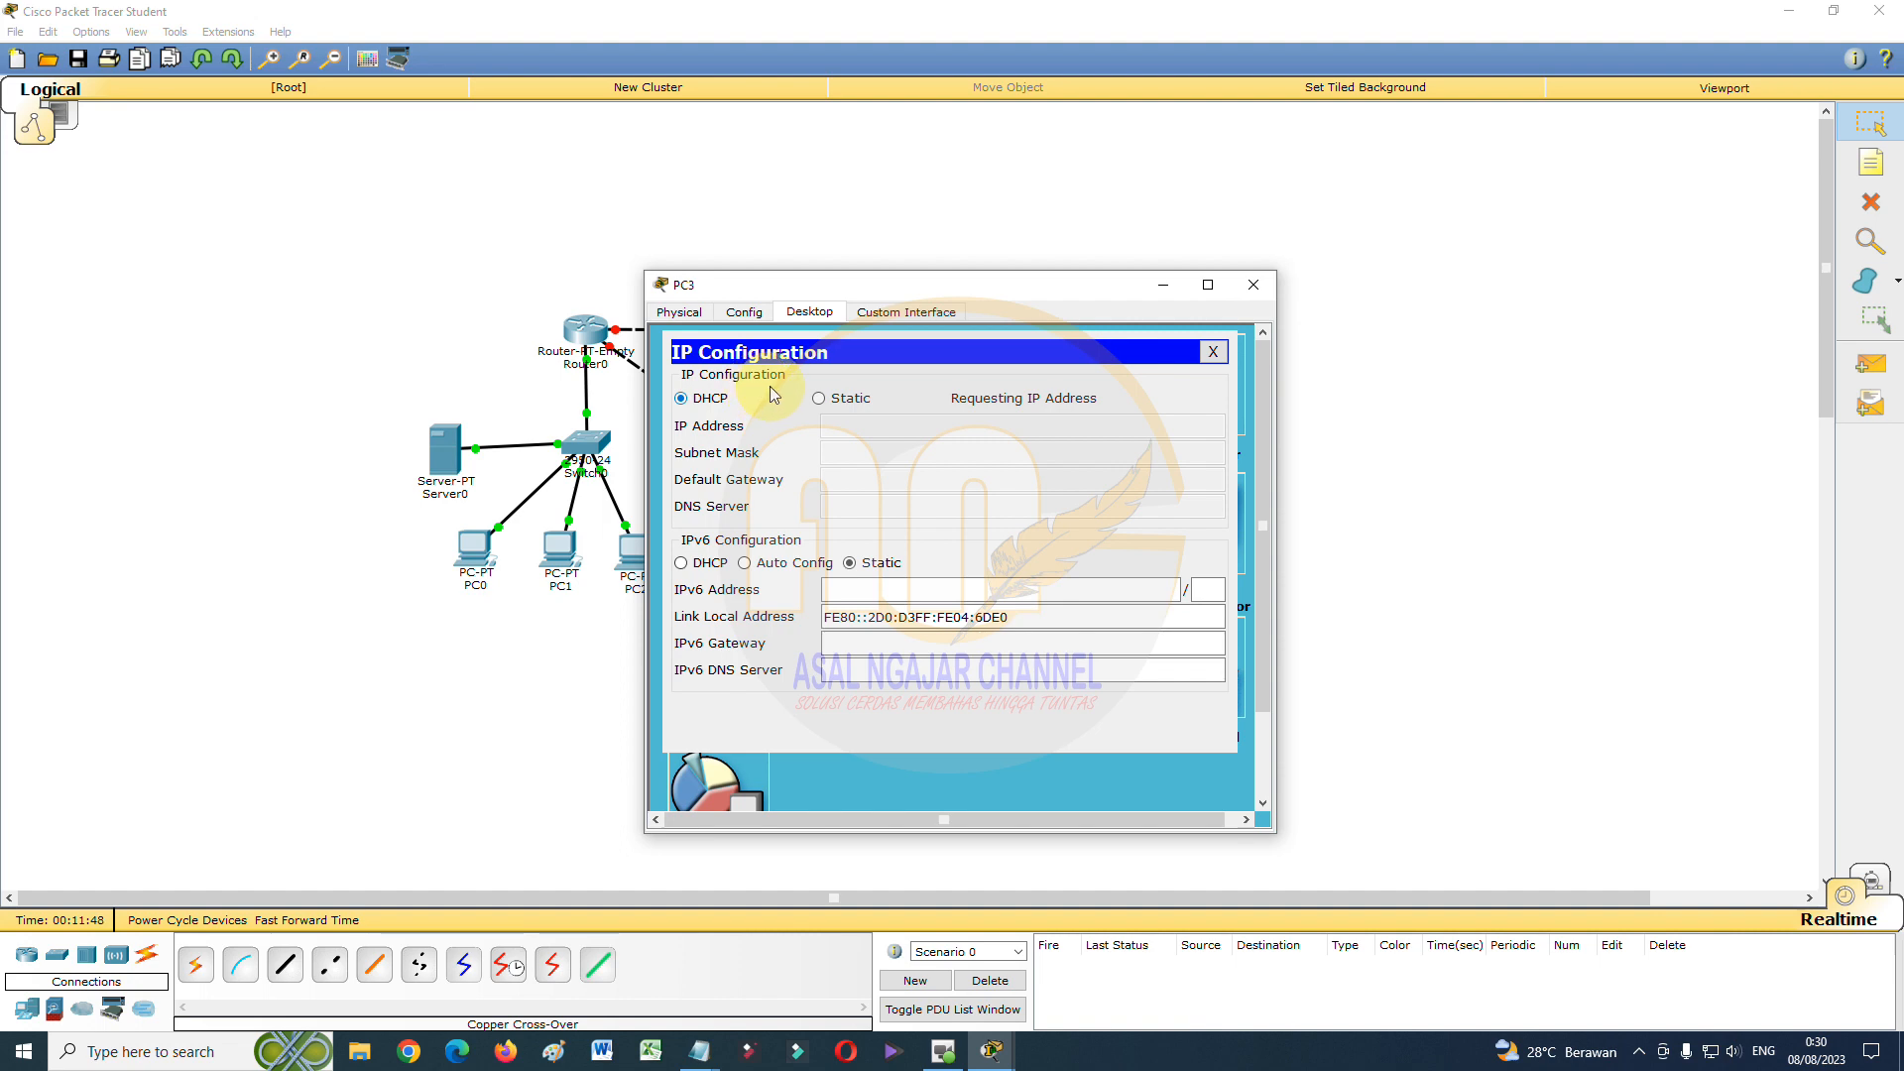
Set PC4's IP configuration to DHCP so it requests its address from the server
{"action": "left_click", "coordinate": [1253, 285]}
{"action": "left_click", "coordinate": [820, 706]}
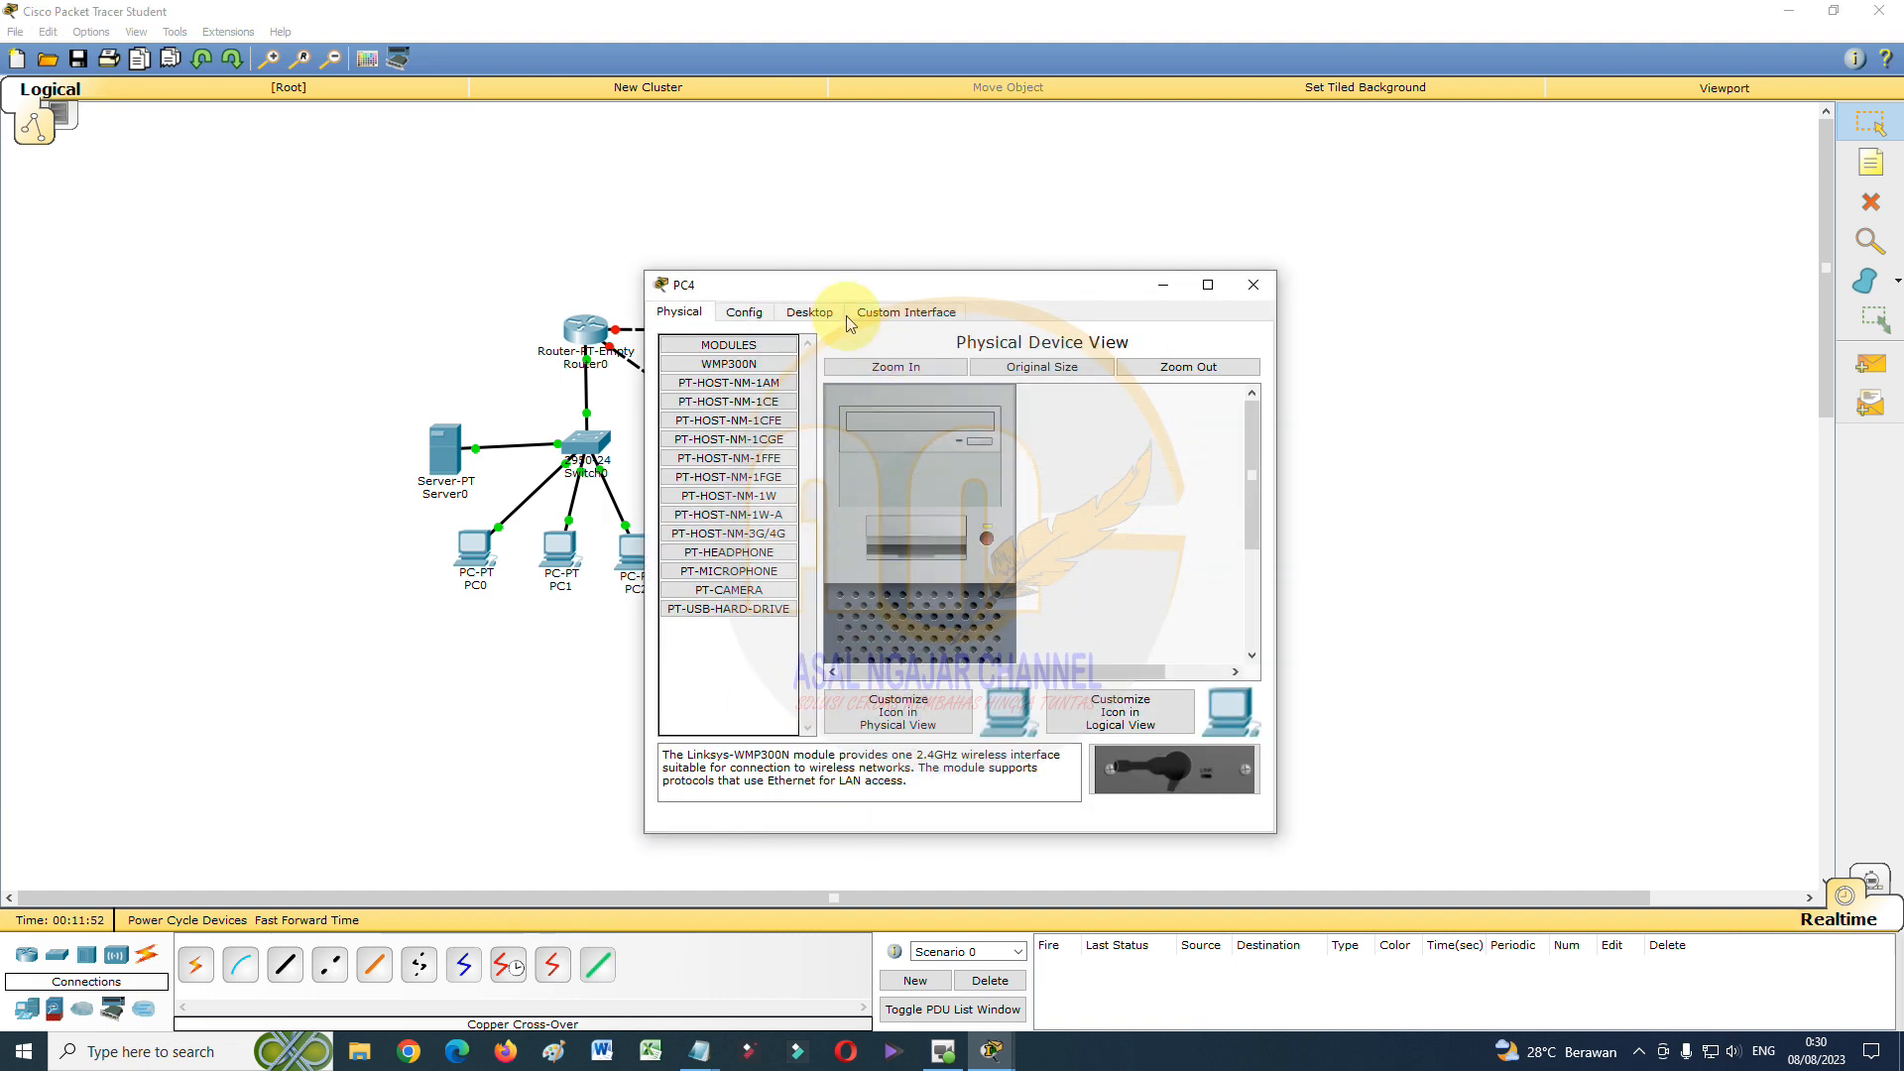
{"action": "left_click", "coordinate": [809, 314]}
{"action": "left_click", "coordinate": [718, 388]}
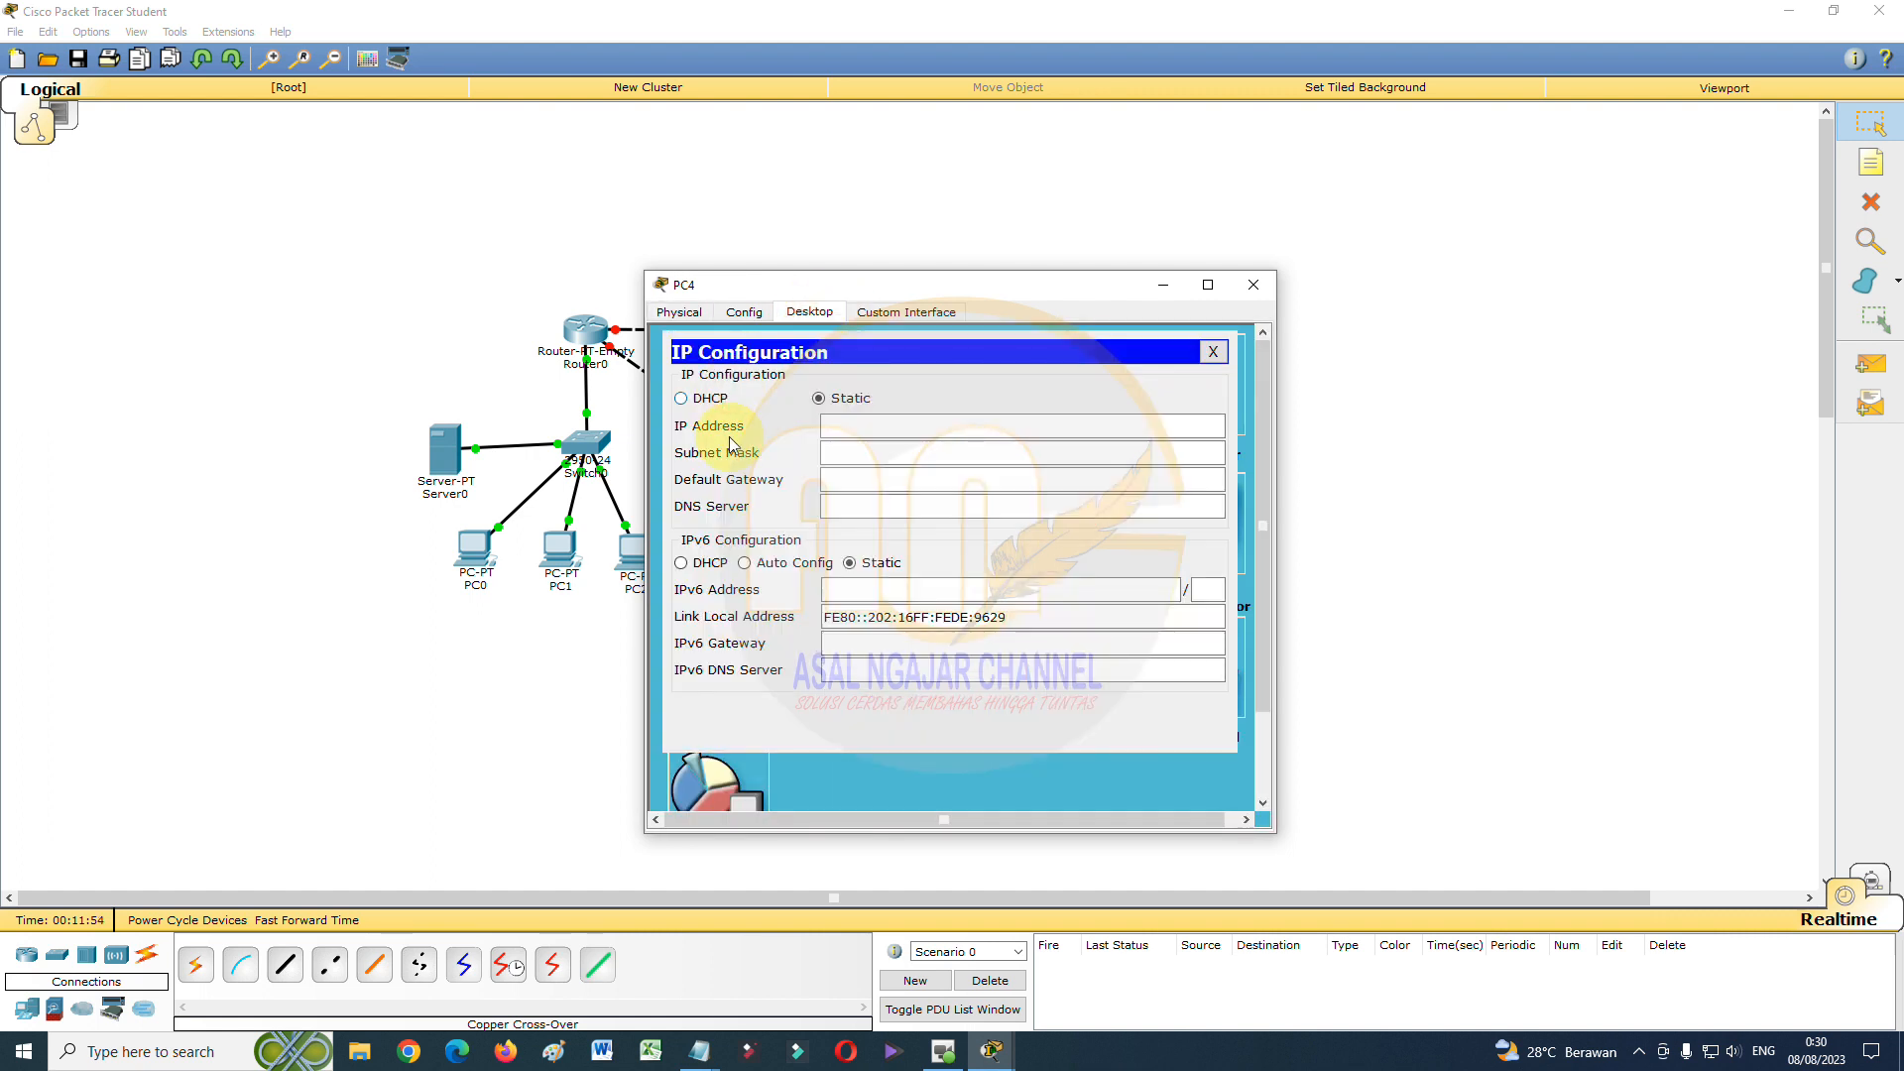
{"action": "left_click", "coordinate": [708, 399]}
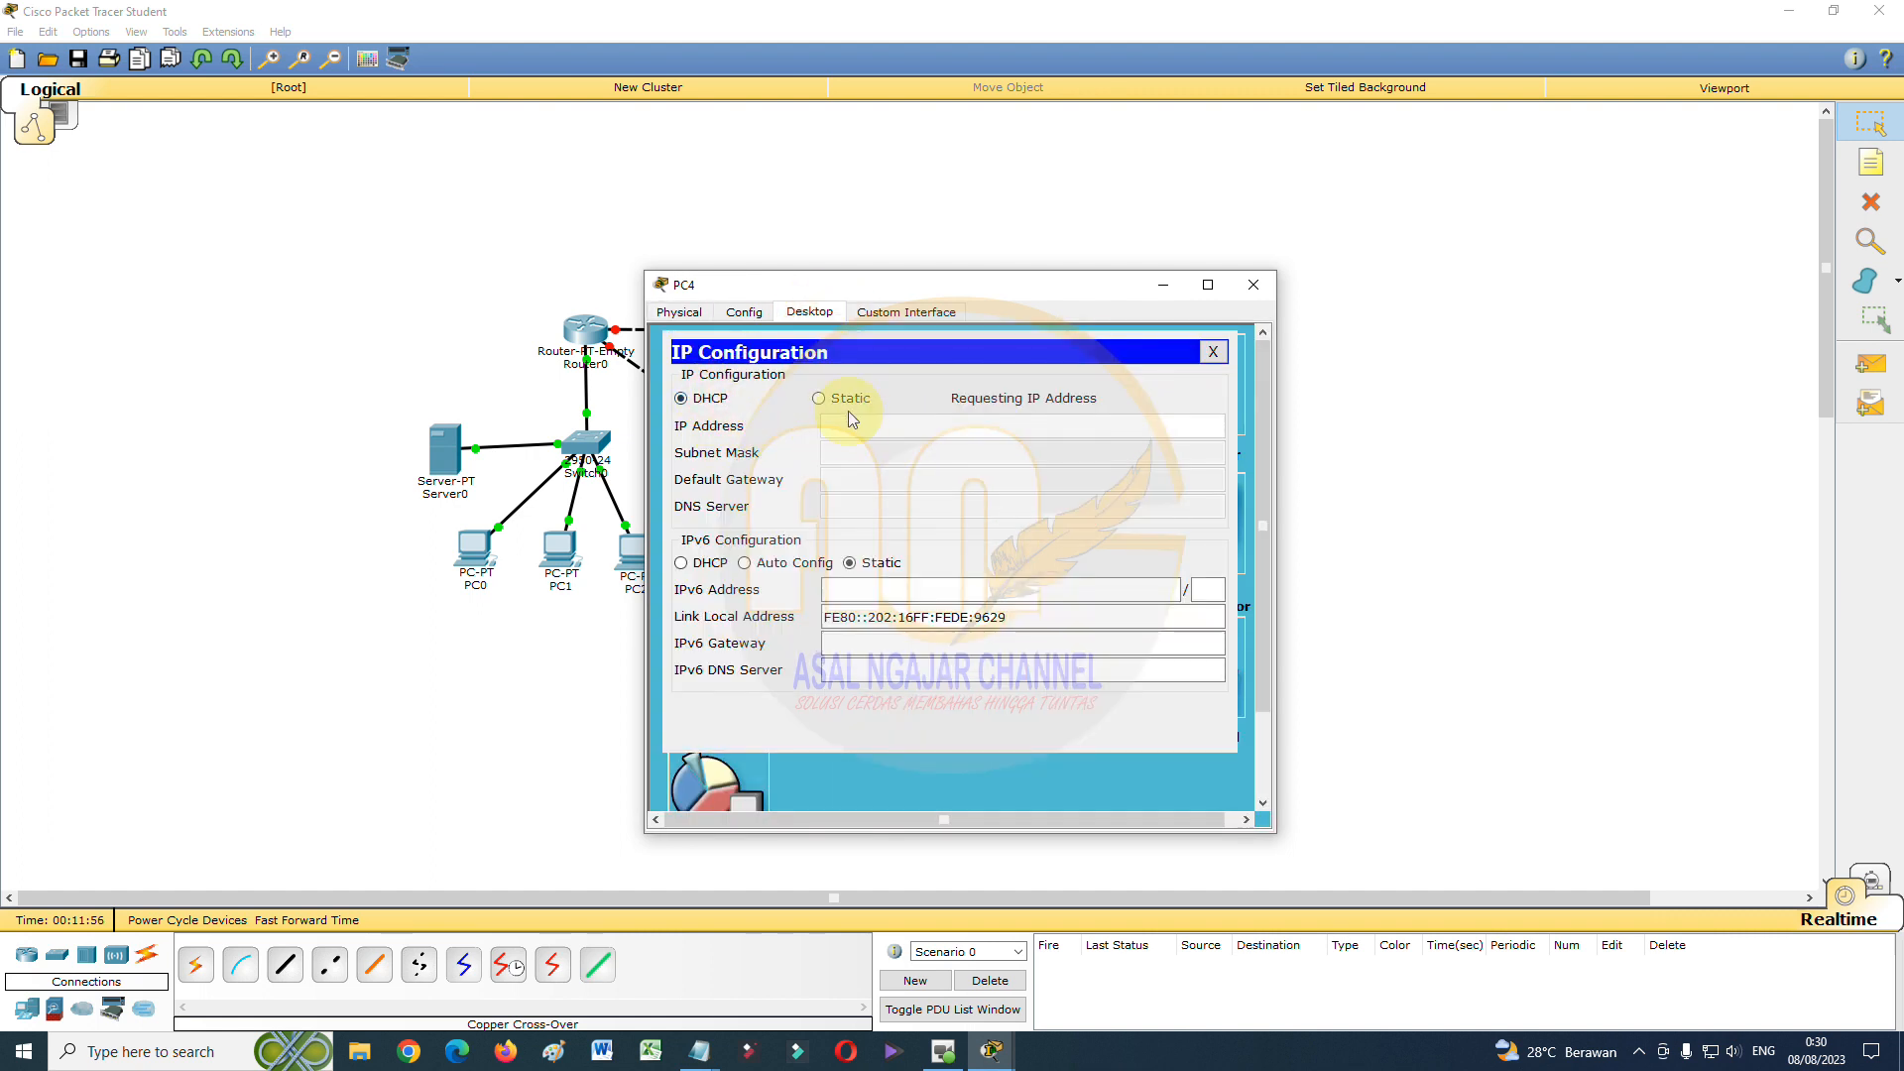
{"action": "left_click", "coordinate": [1254, 288]}
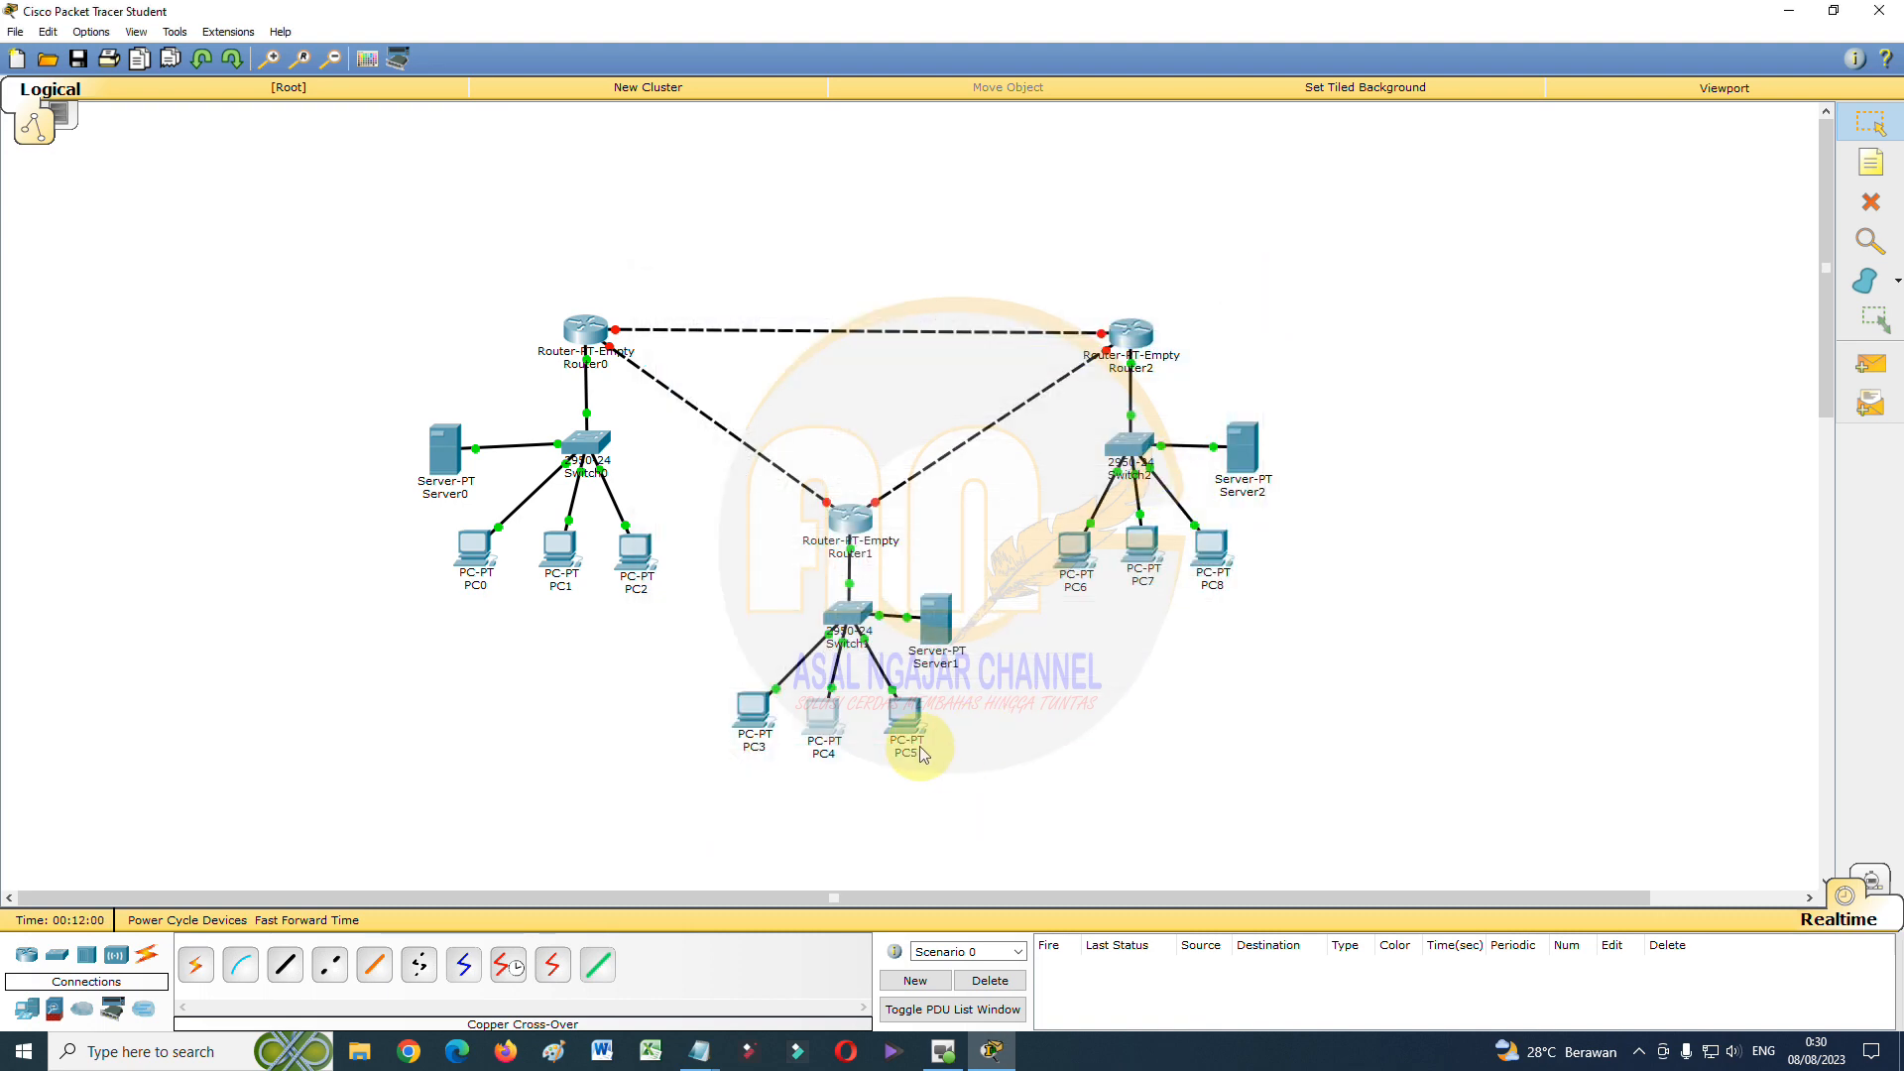
Switch PC5's IP configuration from static to DHCP and wait for its address request to finish
{"action": "left_click", "coordinate": [904, 712]}
{"action": "left_click", "coordinate": [824, 313]}
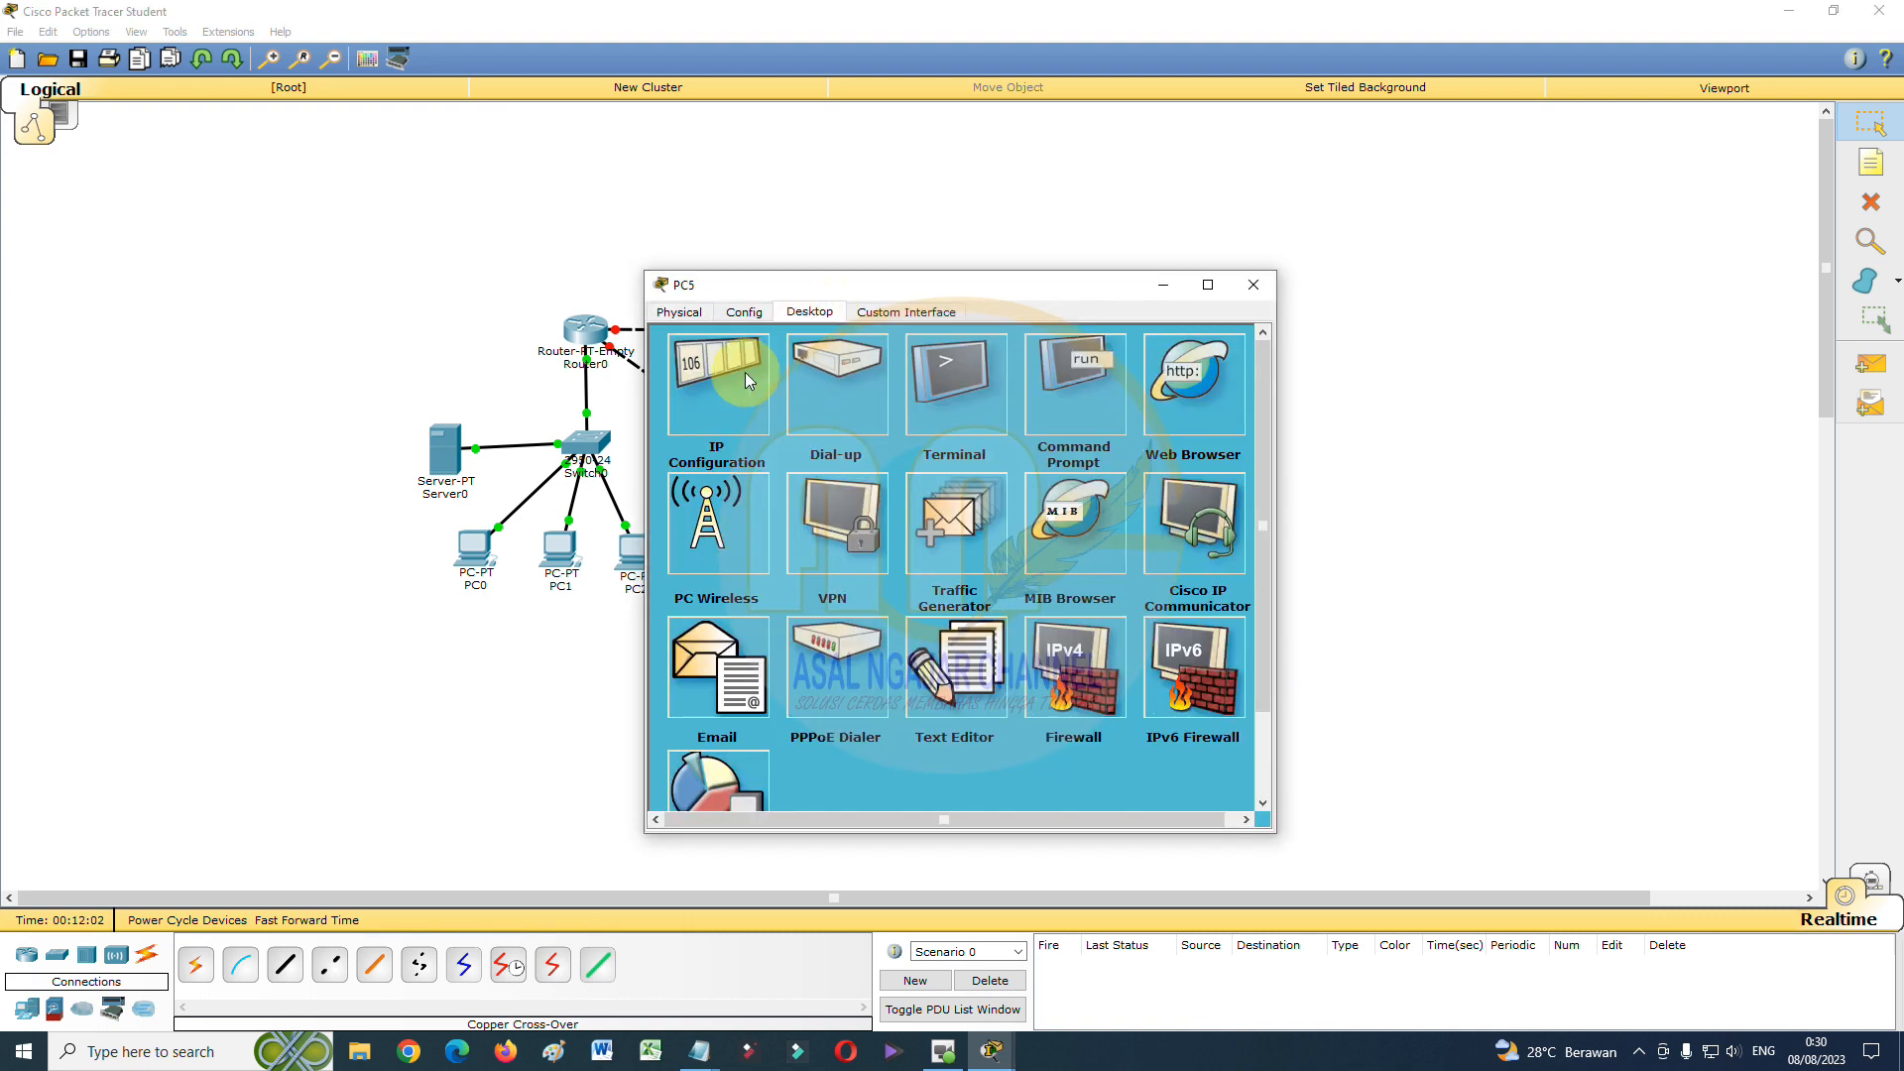
{"action": "left_click", "coordinate": [746, 372]}
{"action": "left_click", "coordinate": [708, 401]}
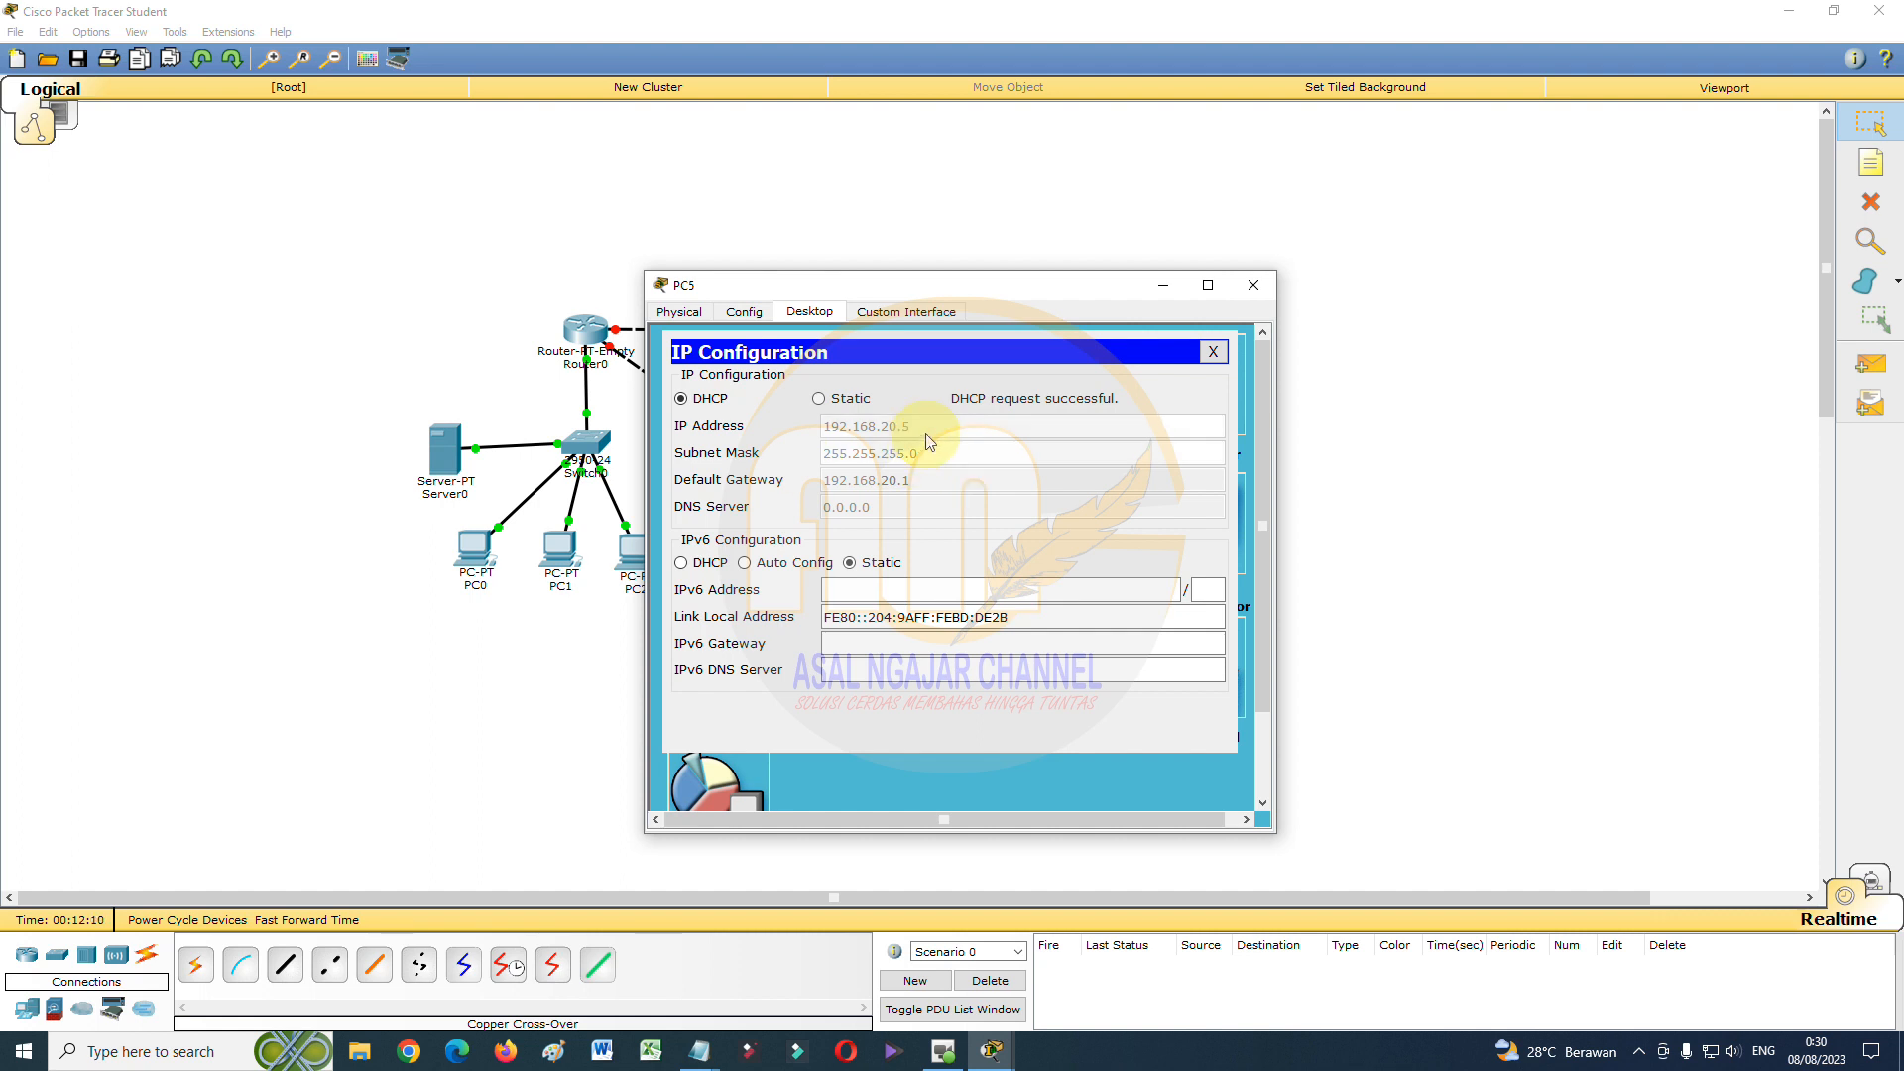
{"action": "left_click", "coordinate": [1253, 287]}
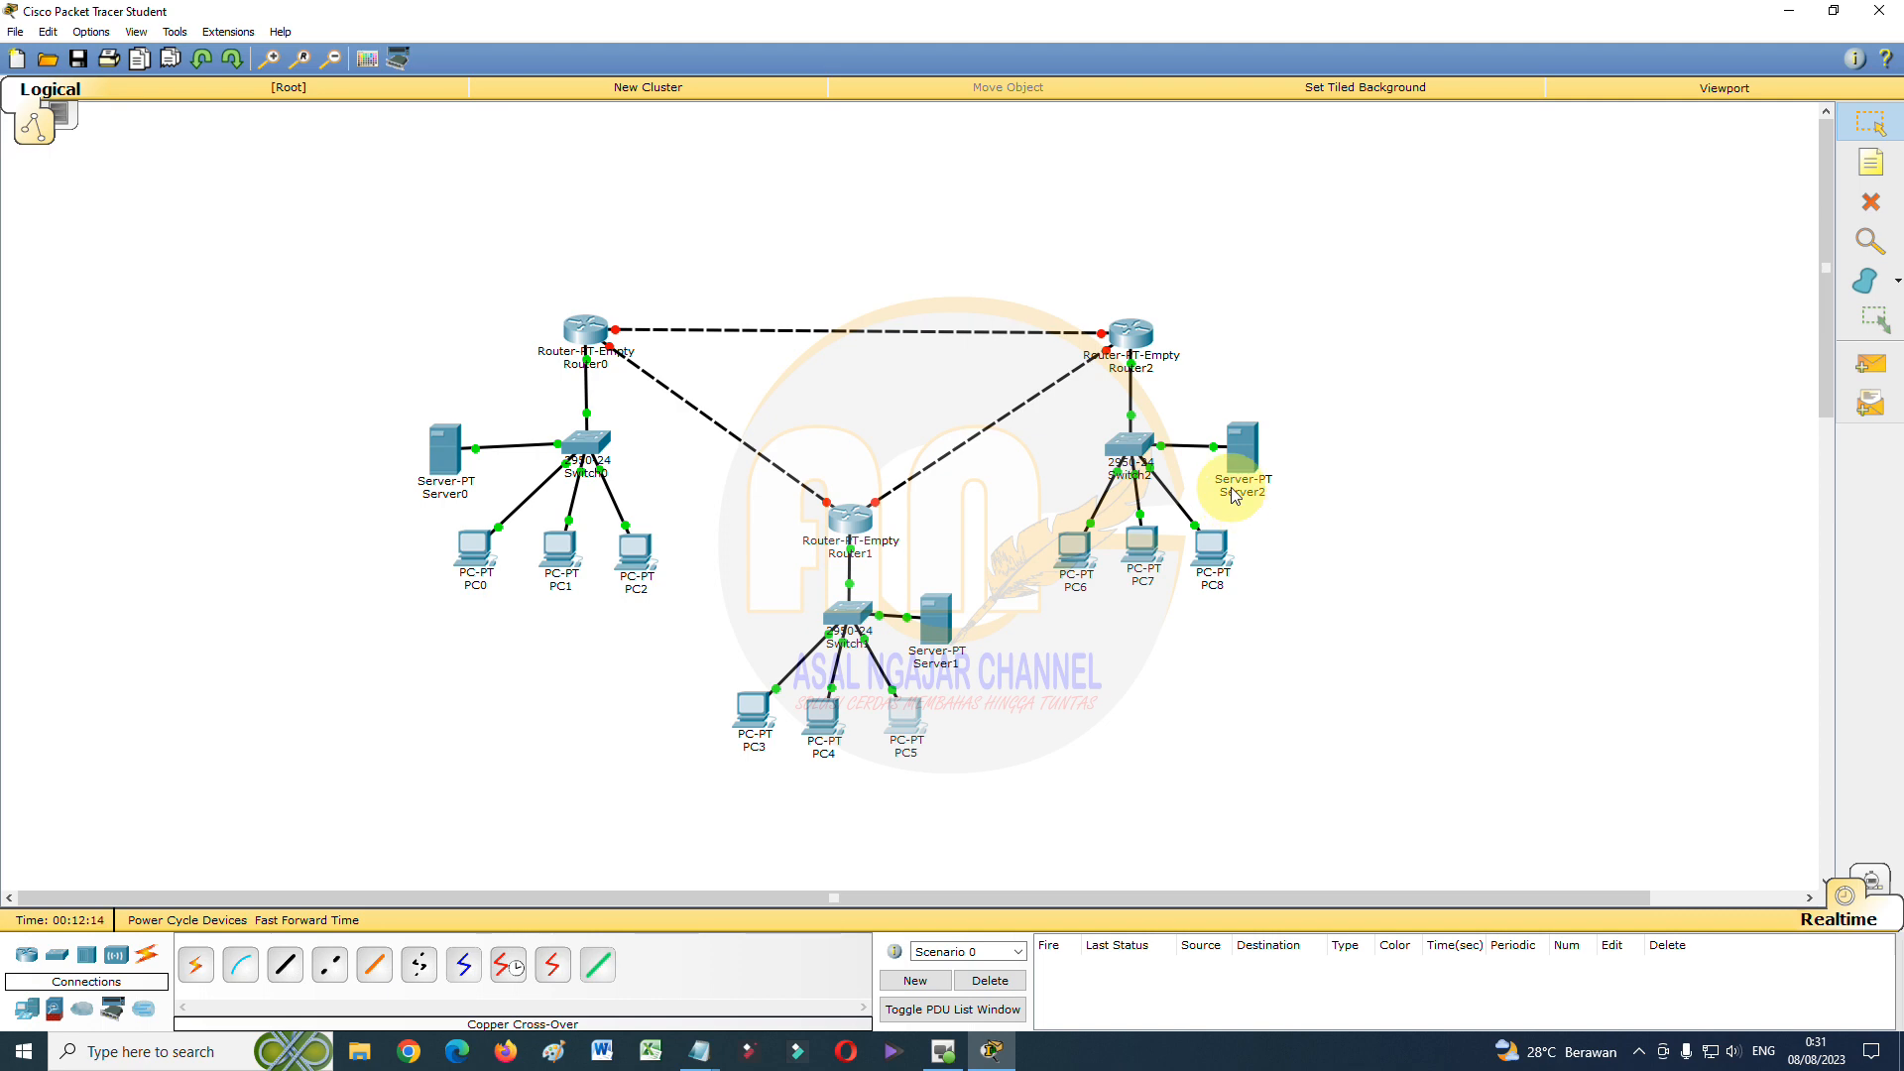
Check the IP address and subnet mask configured on Router2's FastEthernet0/0 interface
{"action": "mouse_move", "coordinate": [1235, 513]}
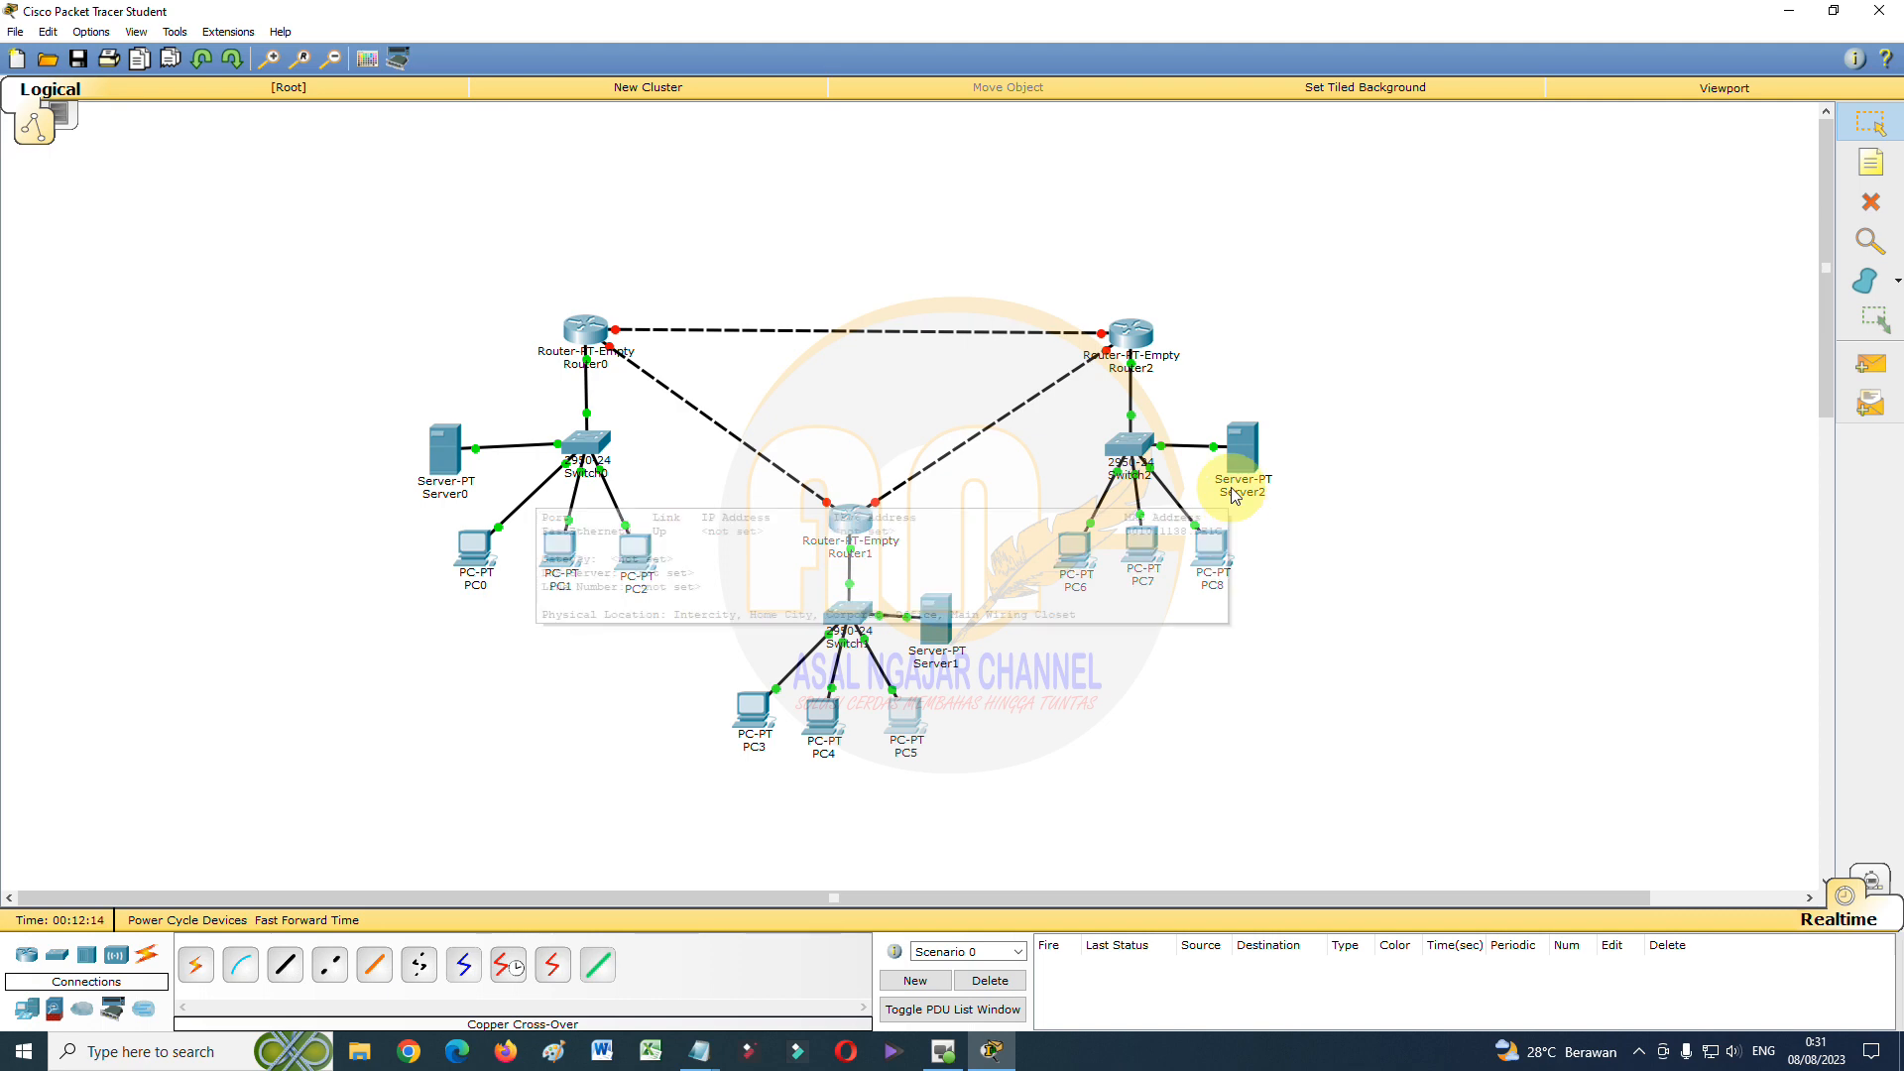
{"action": "left_click", "coordinate": [1129, 336]}
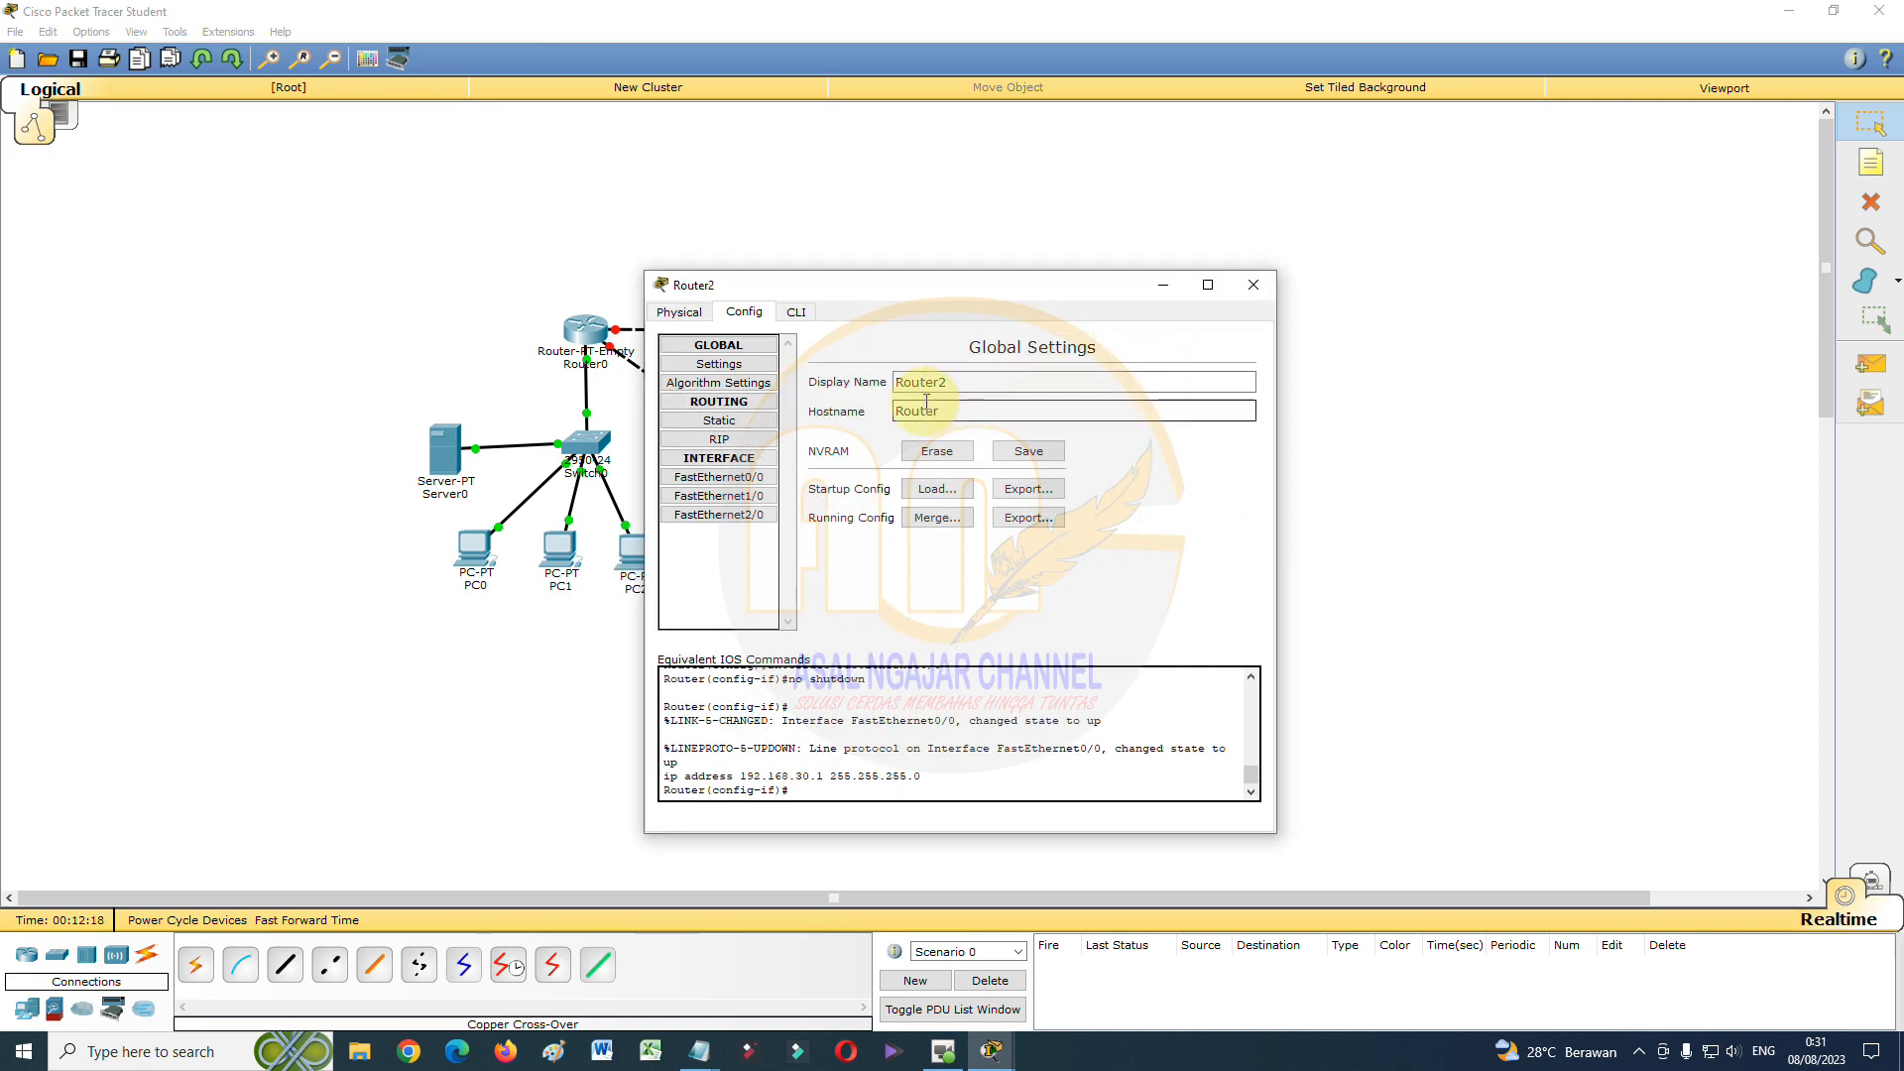
{"action": "left_click", "coordinate": [747, 477]}
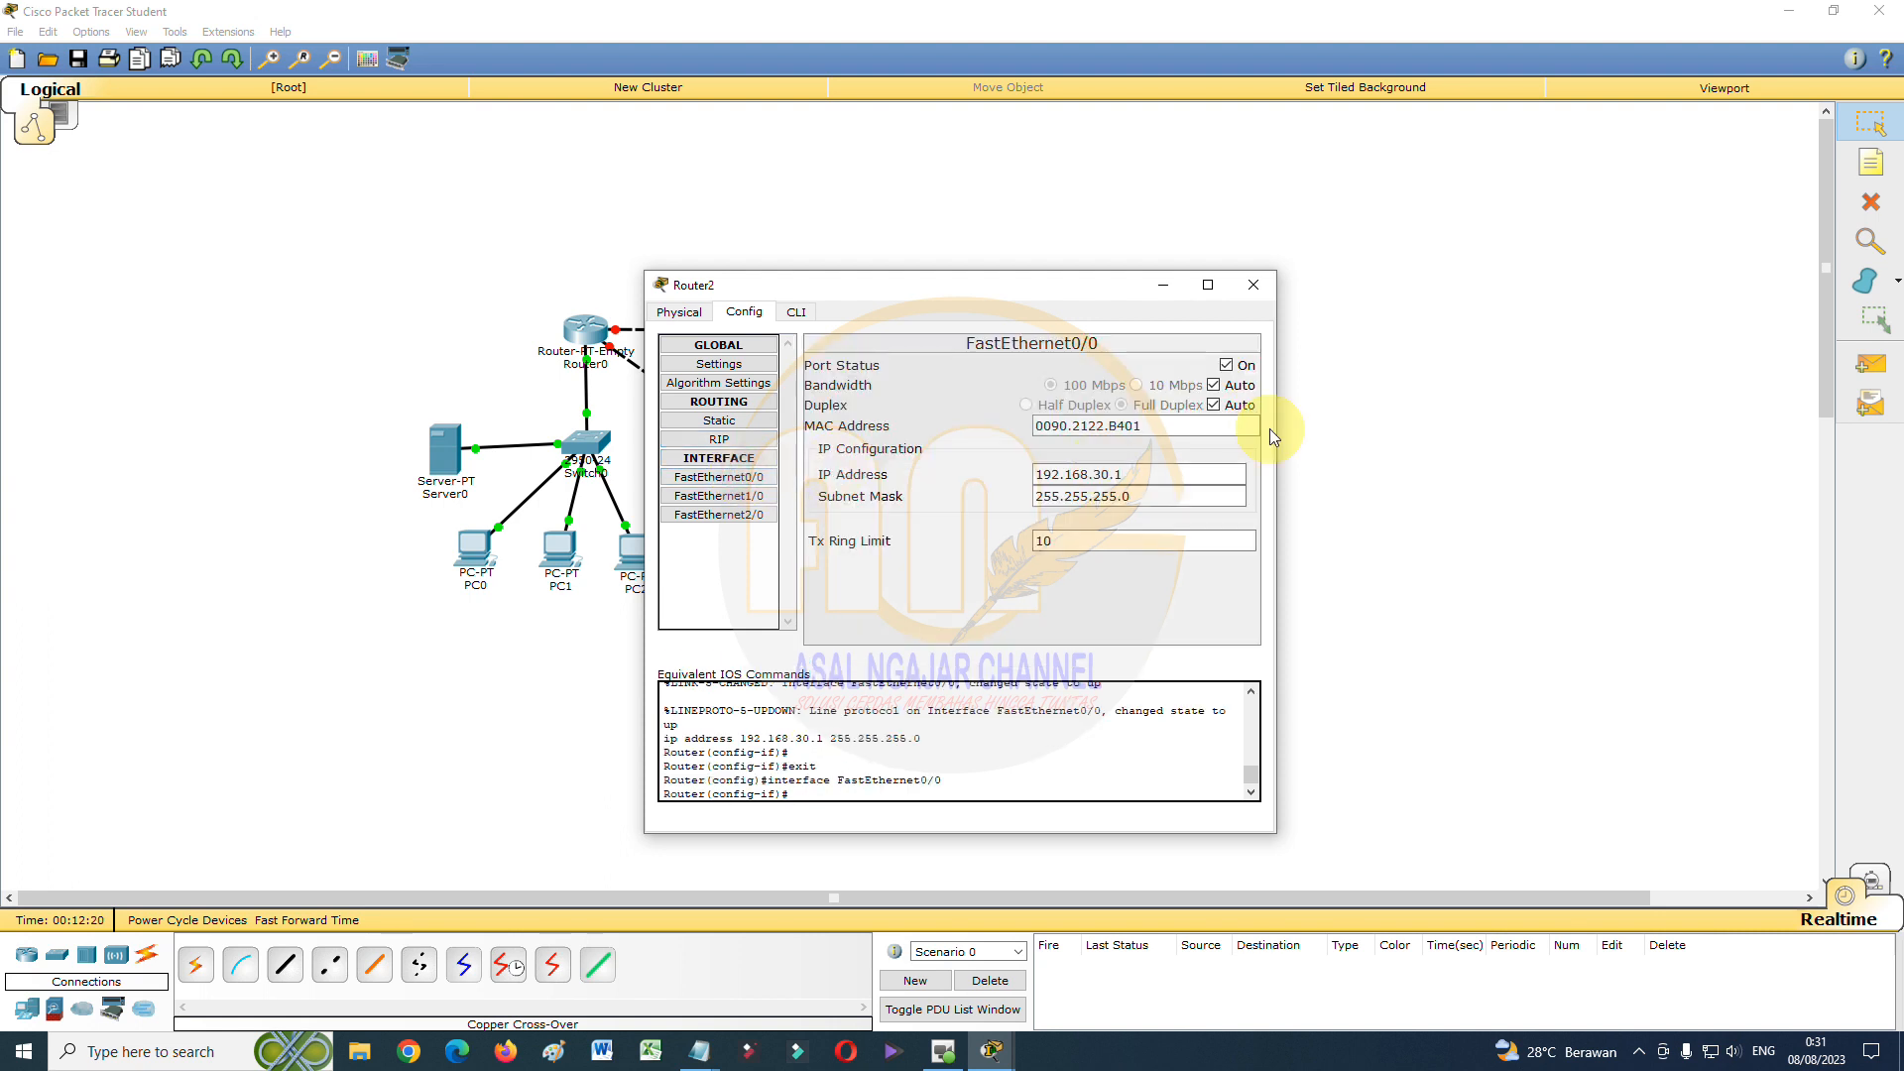
{"action": "left_click", "coordinate": [1137, 478]}
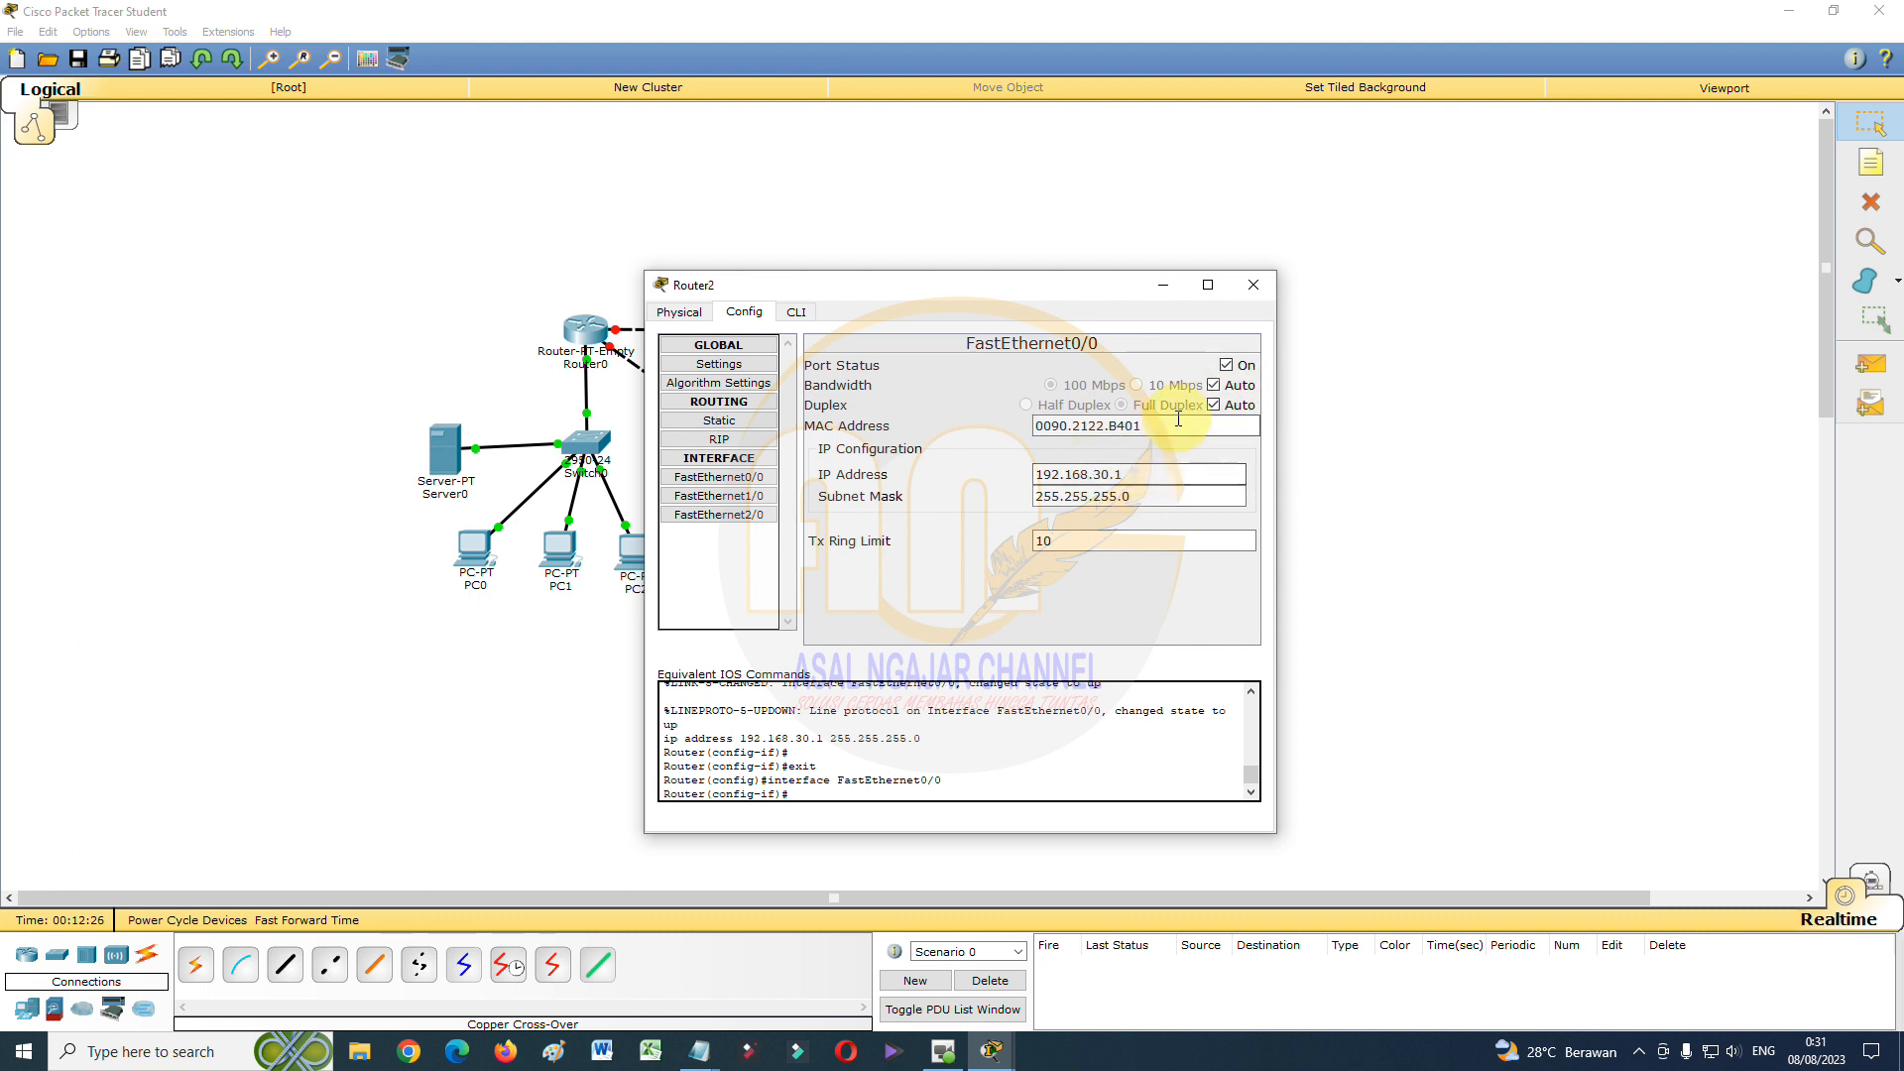
{"action": "left_click", "coordinate": [1253, 285]}
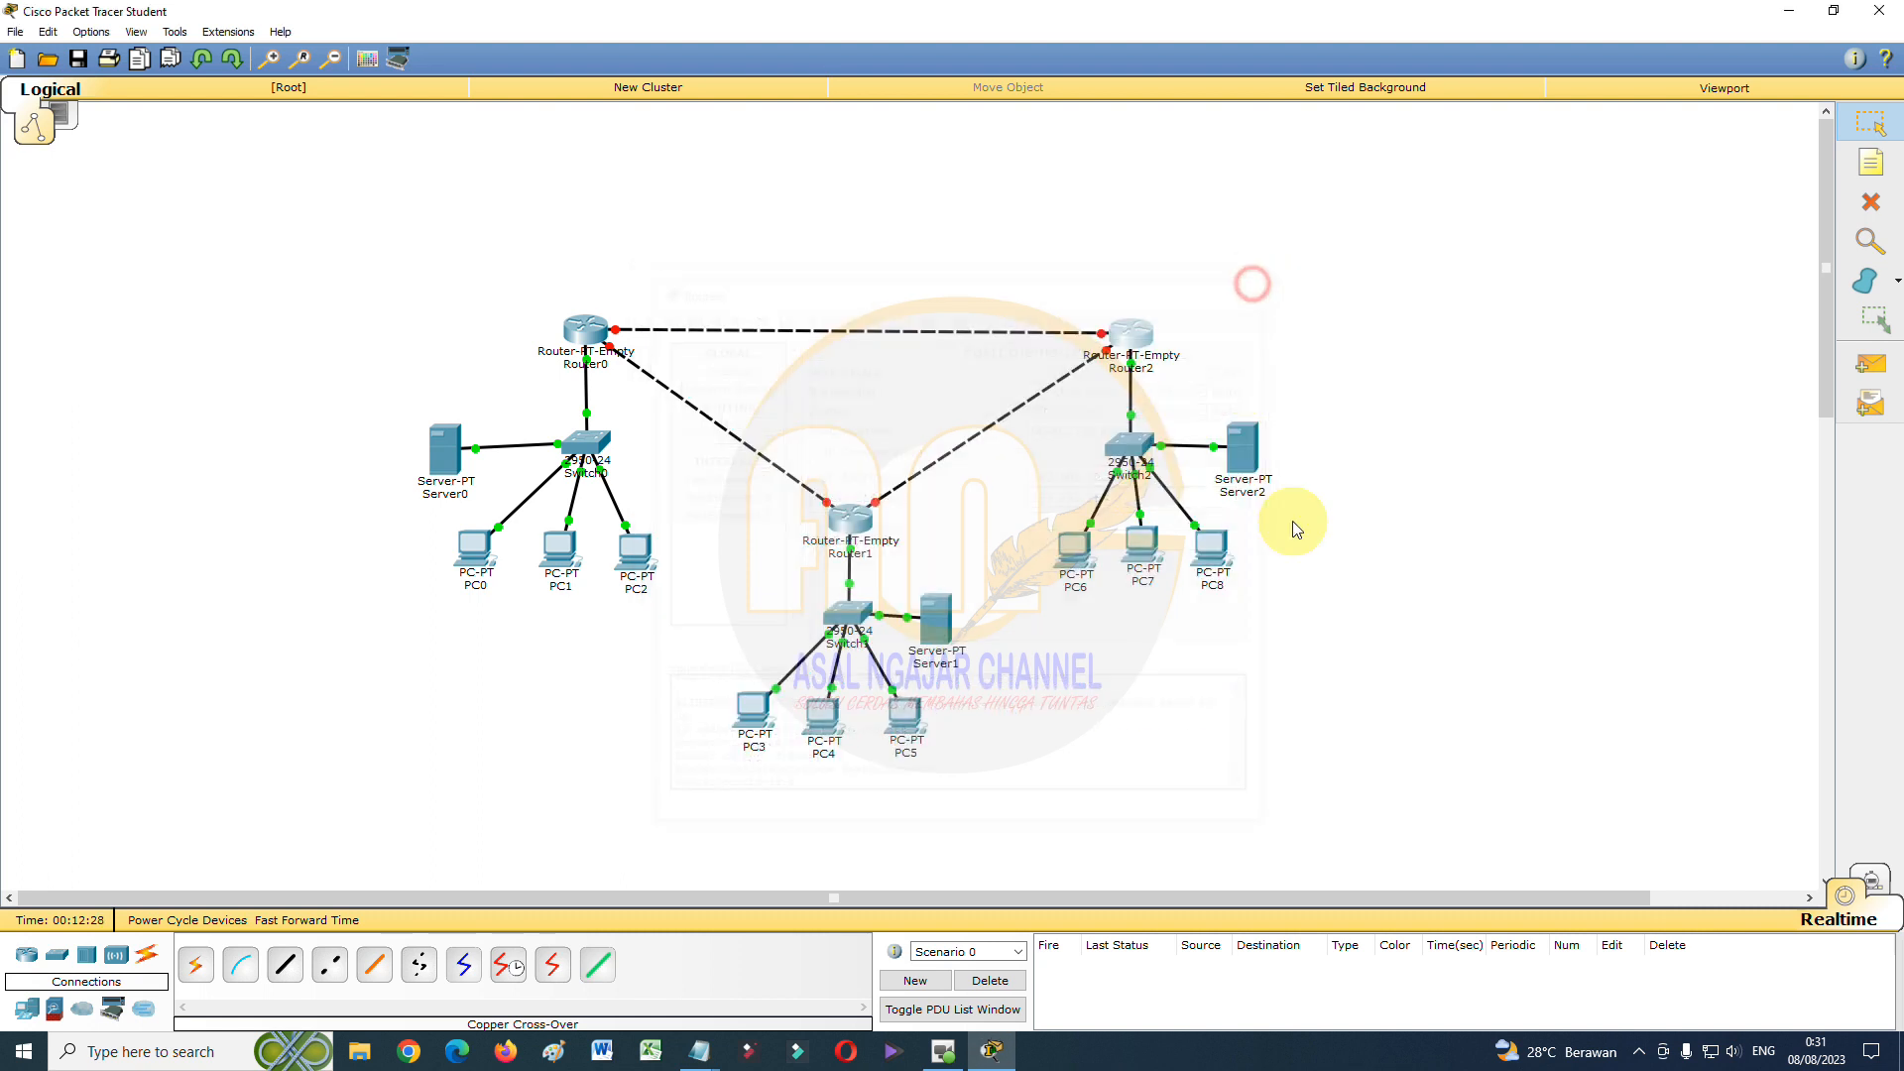
Set Server2's static gateway to 192.168.30.1 in its global settings
{"action": "left_click", "coordinate": [1253, 458]}
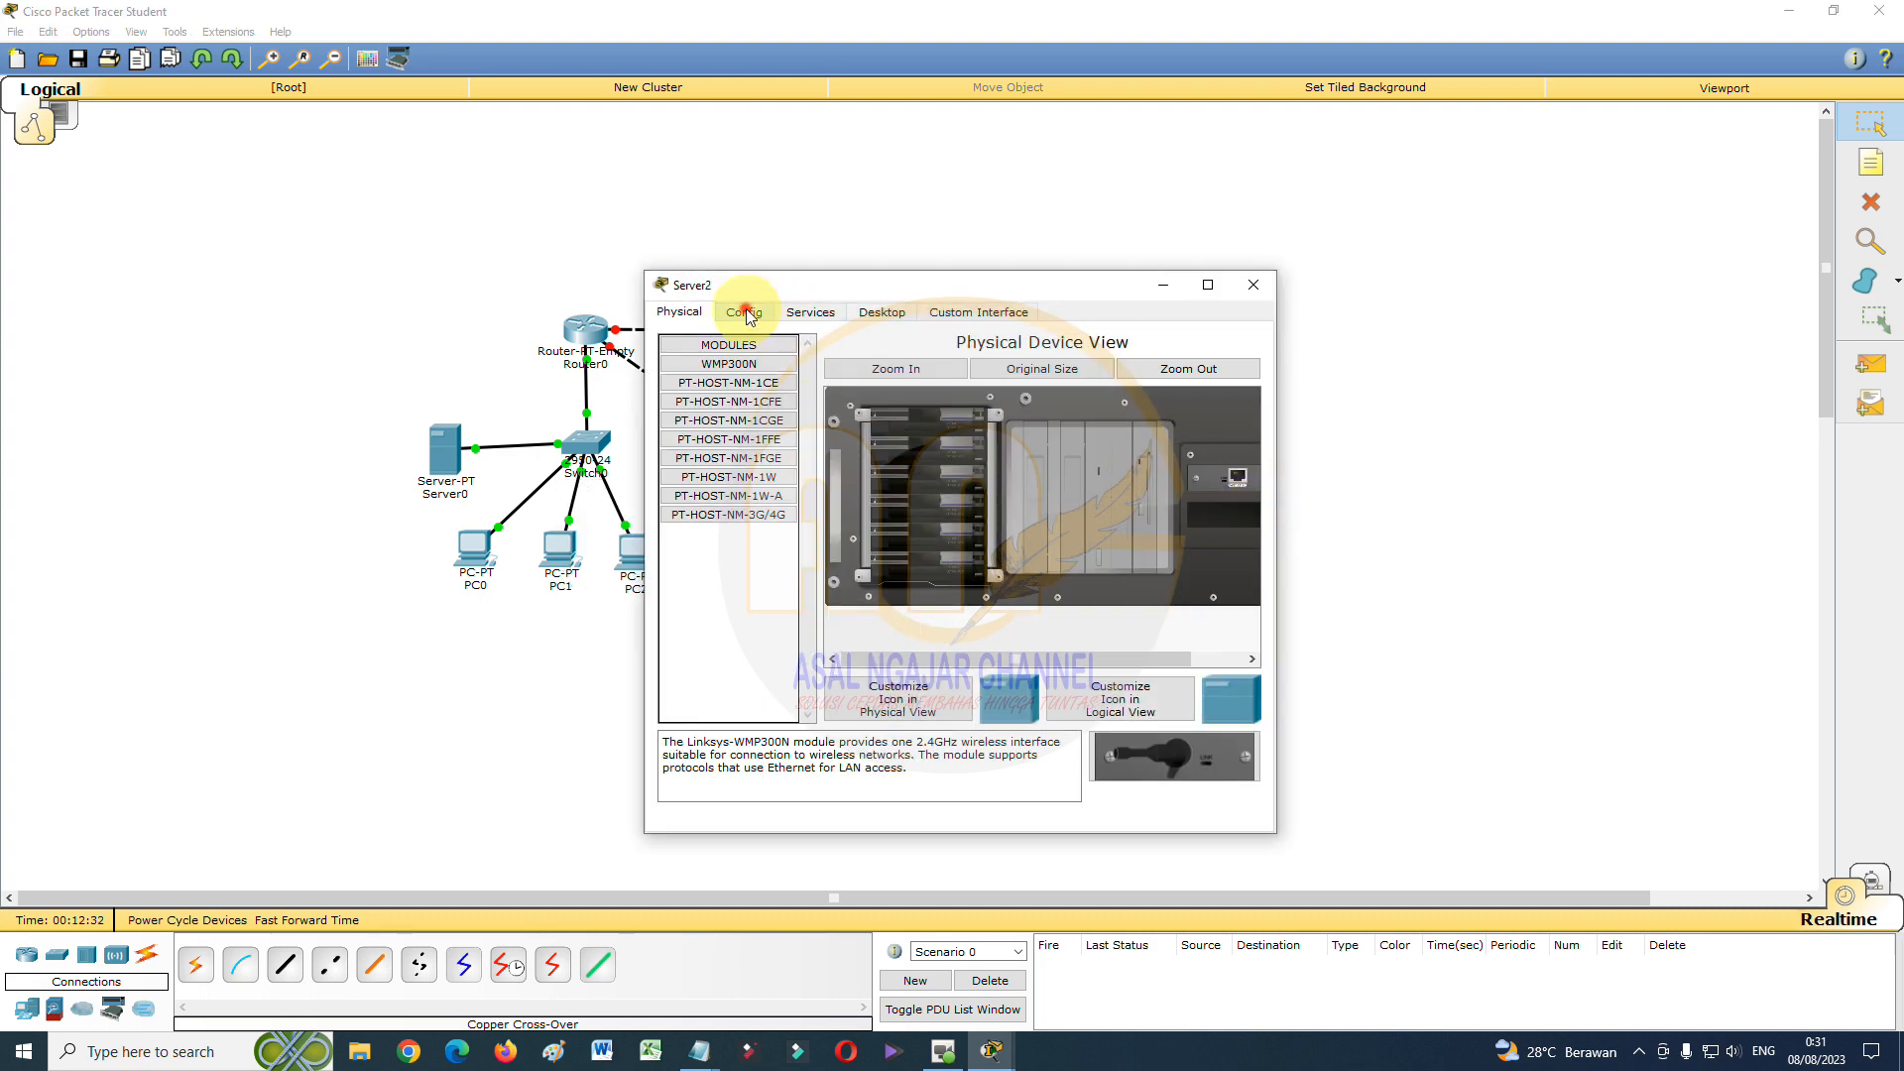
{"action": "left_click", "coordinate": [744, 311]}
{"action": "left_click", "coordinate": [907, 526]}
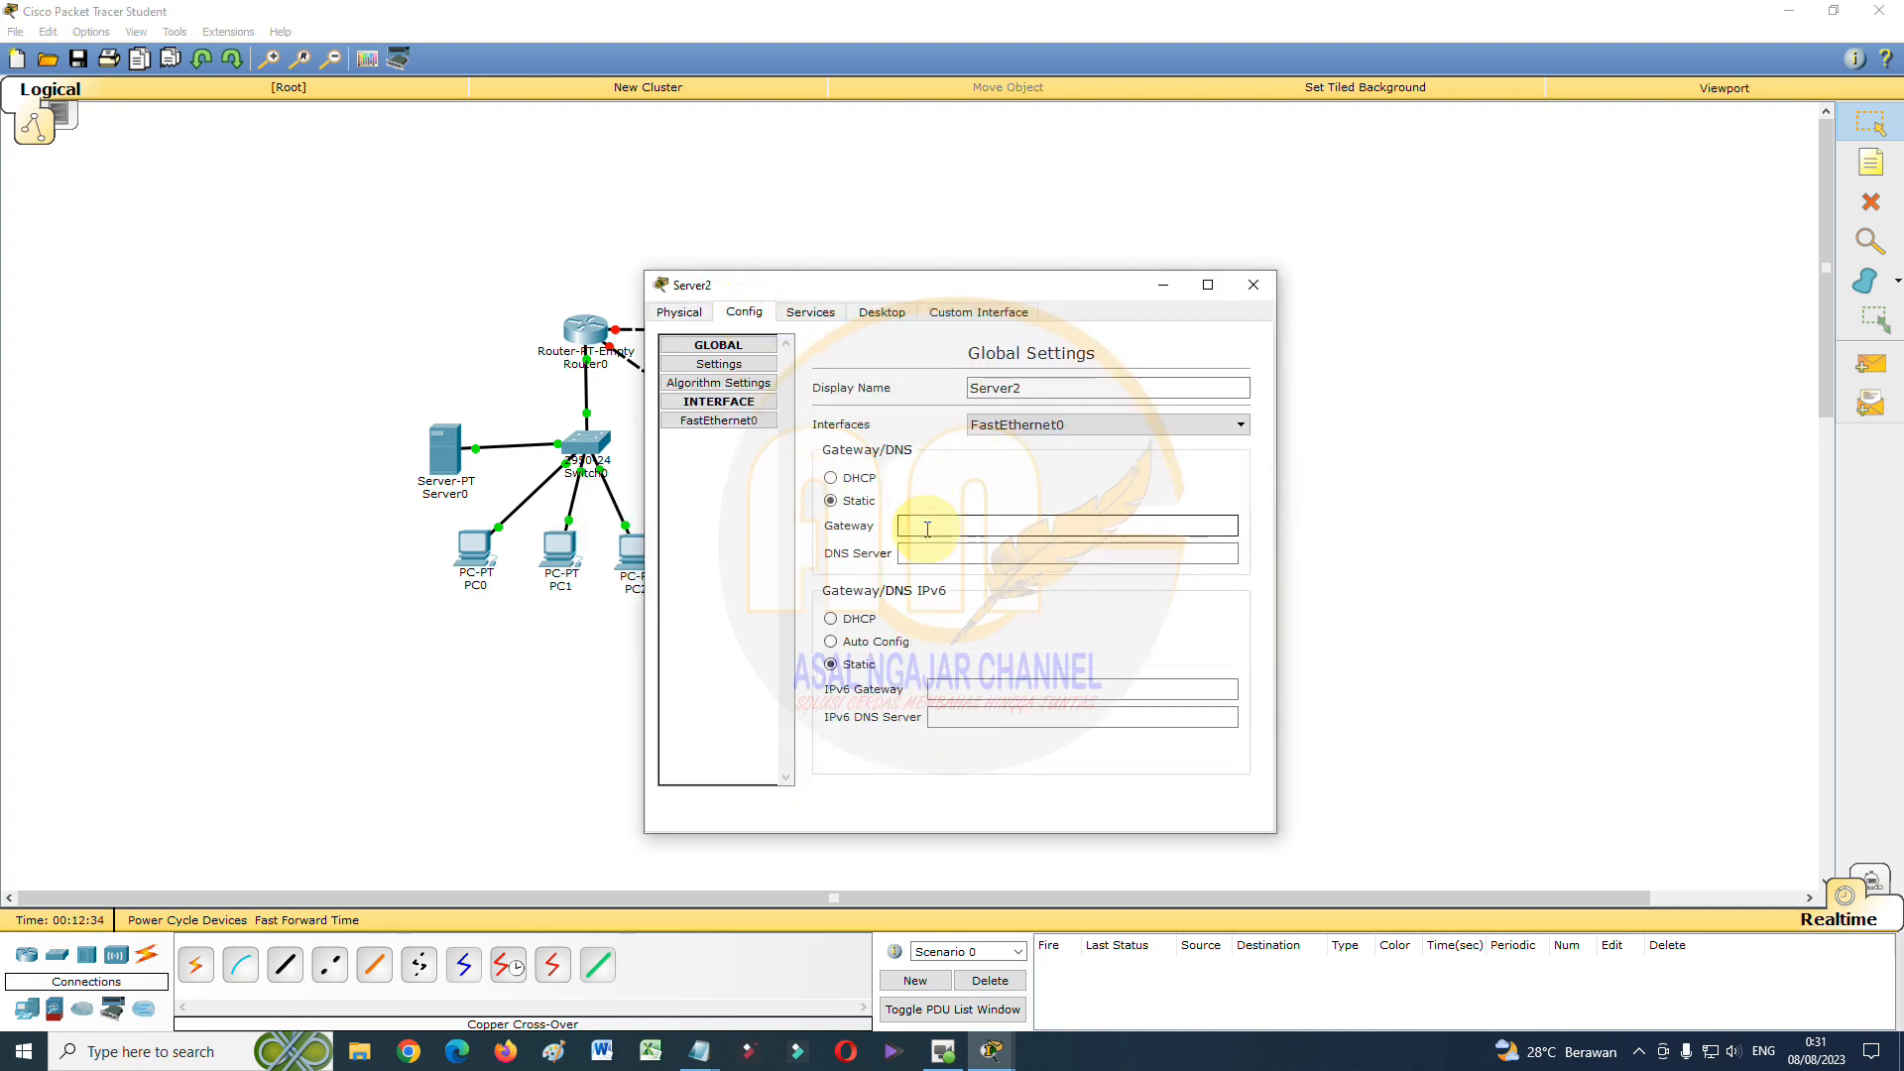
{"action": "type", "text": "192.168.30.1"}
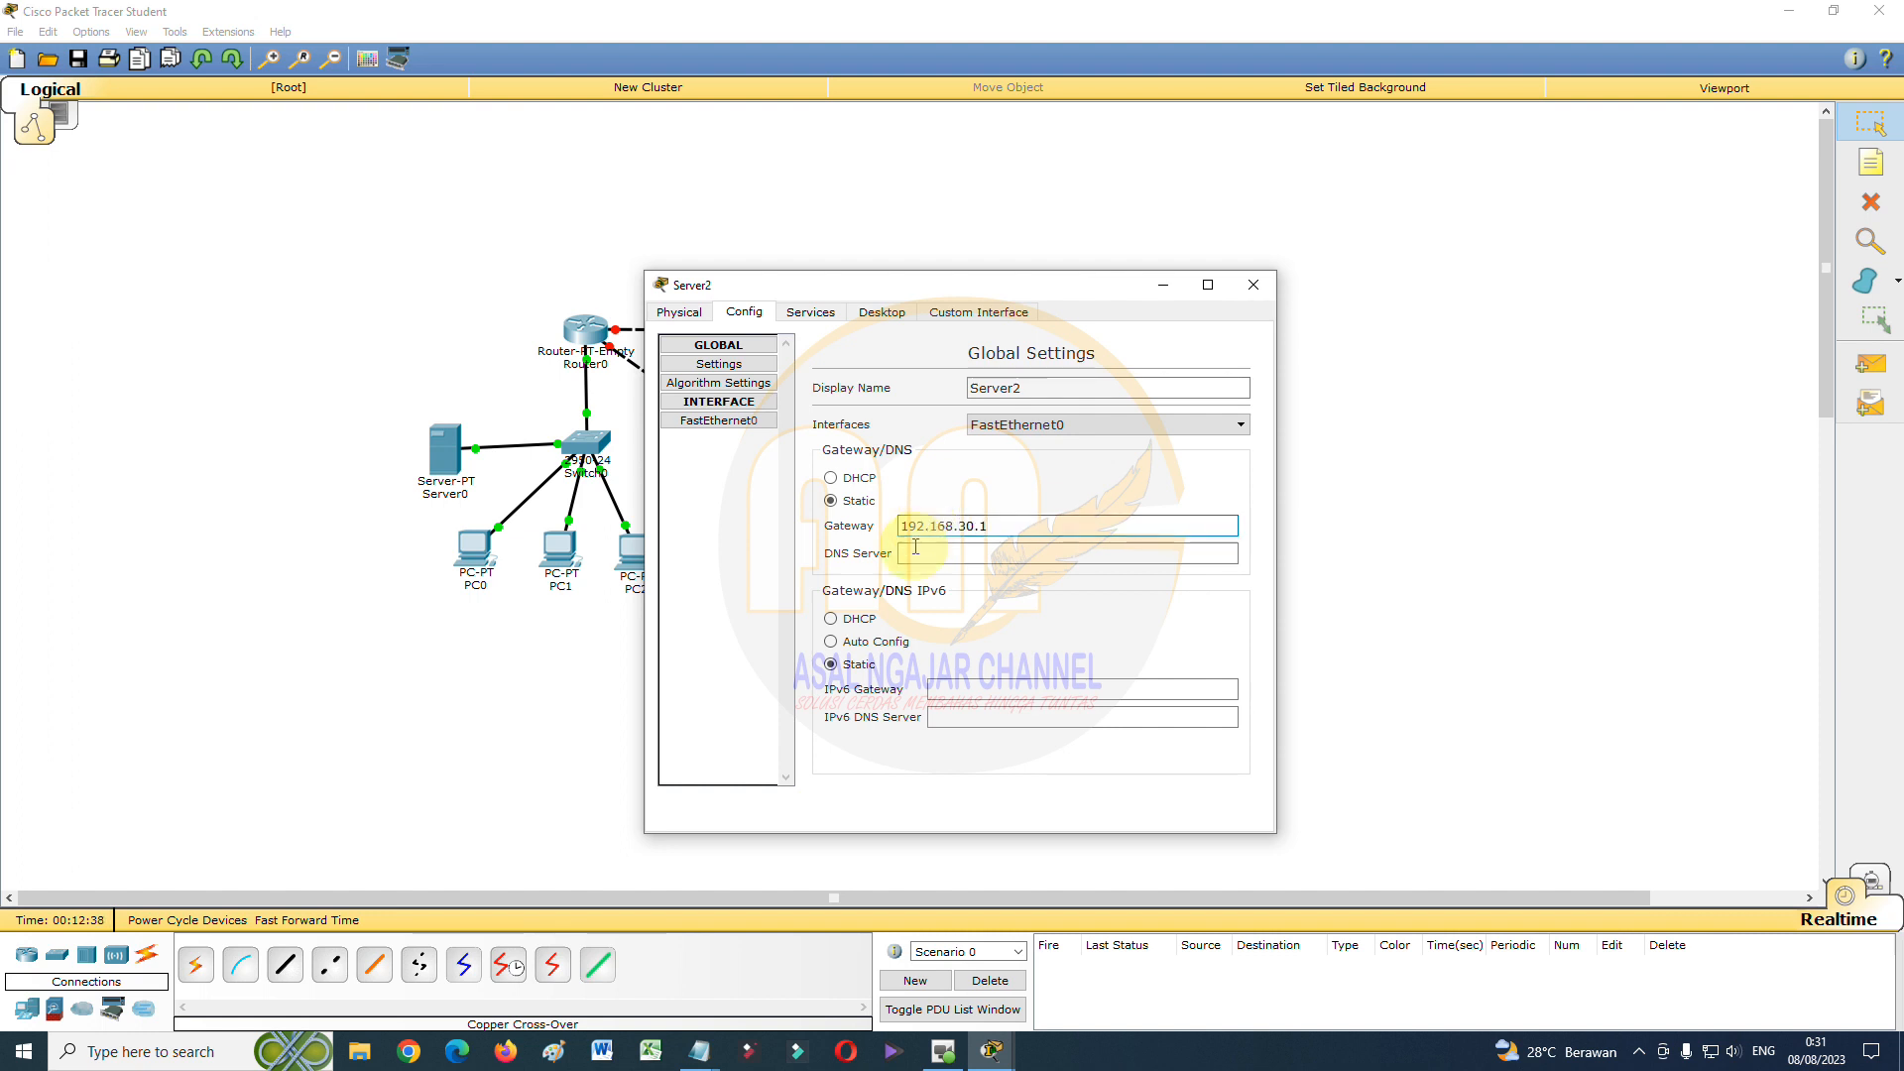
Give Server2's FastEthernet0 interface the static IP address 192.168.30.2 with subnet mask 255.255.255.0
{"action": "left_click", "coordinate": [708, 423]}
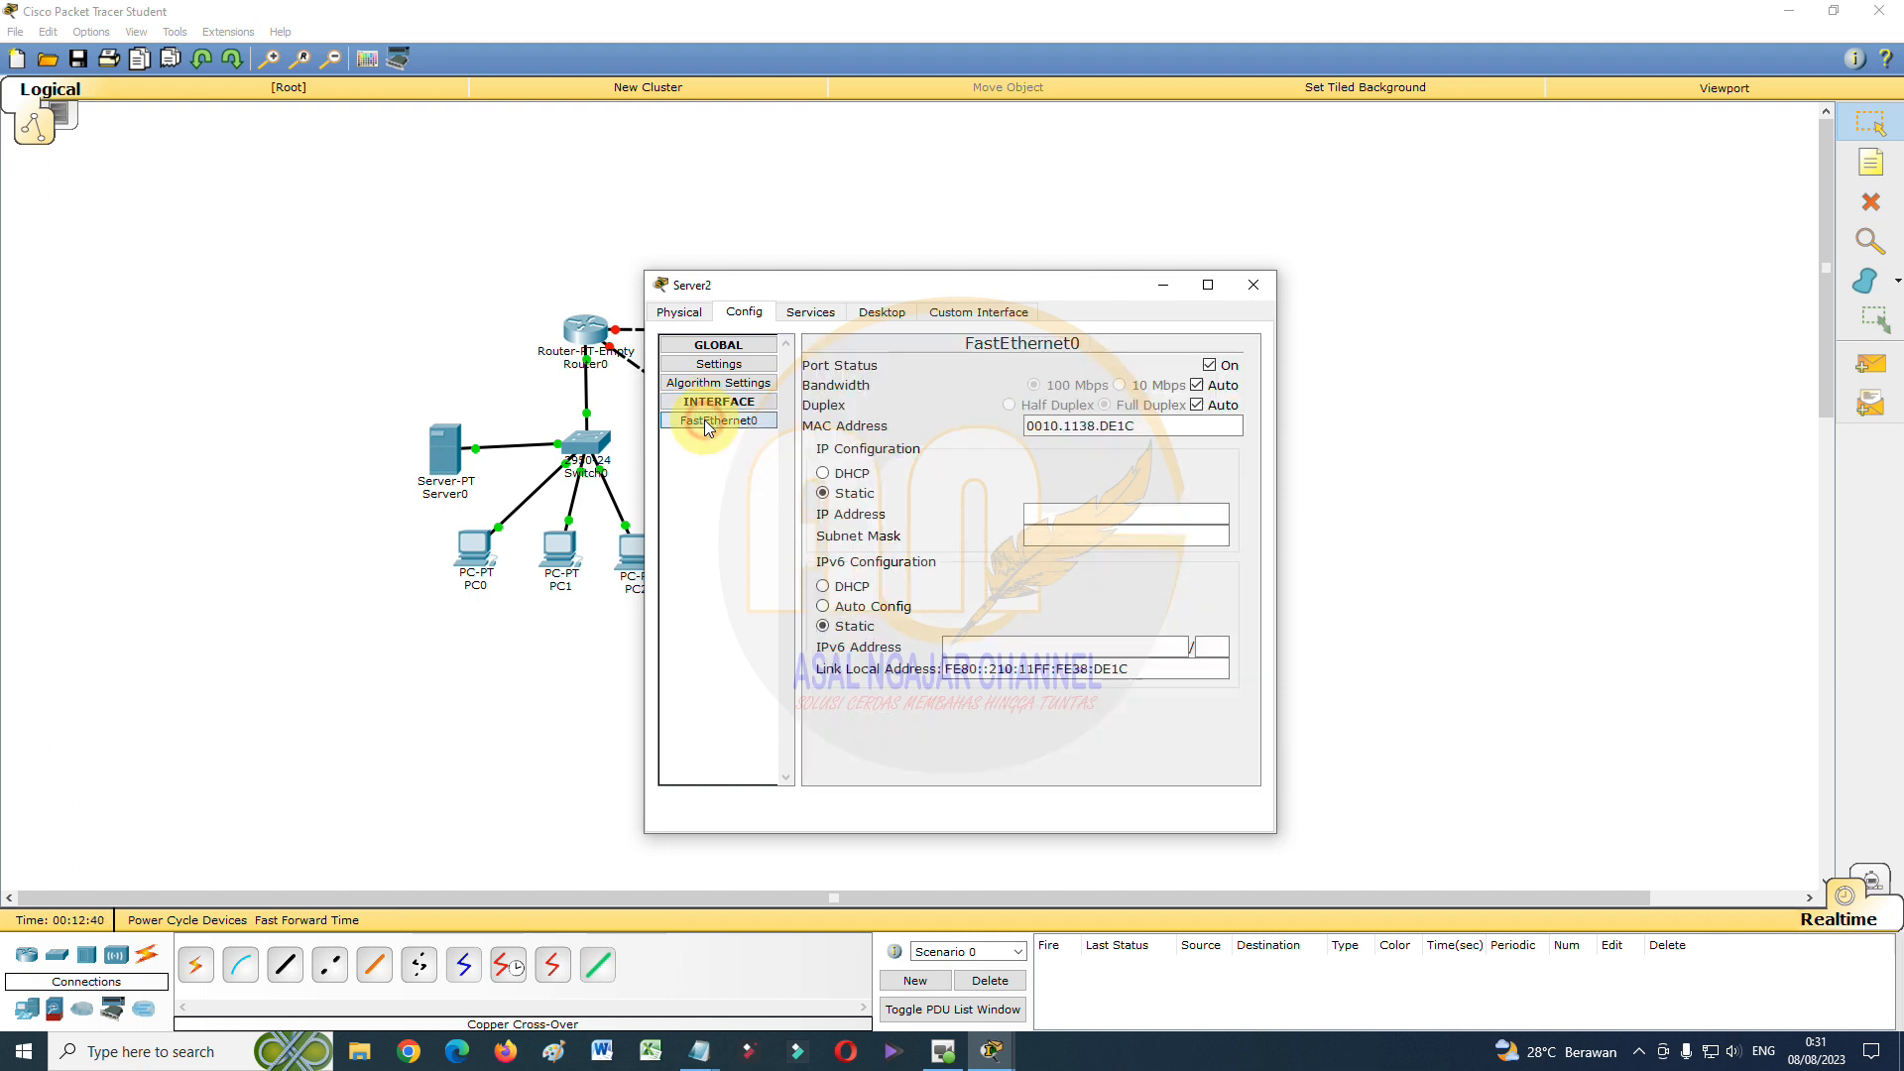
{"action": "left_click", "coordinate": [1085, 512]}
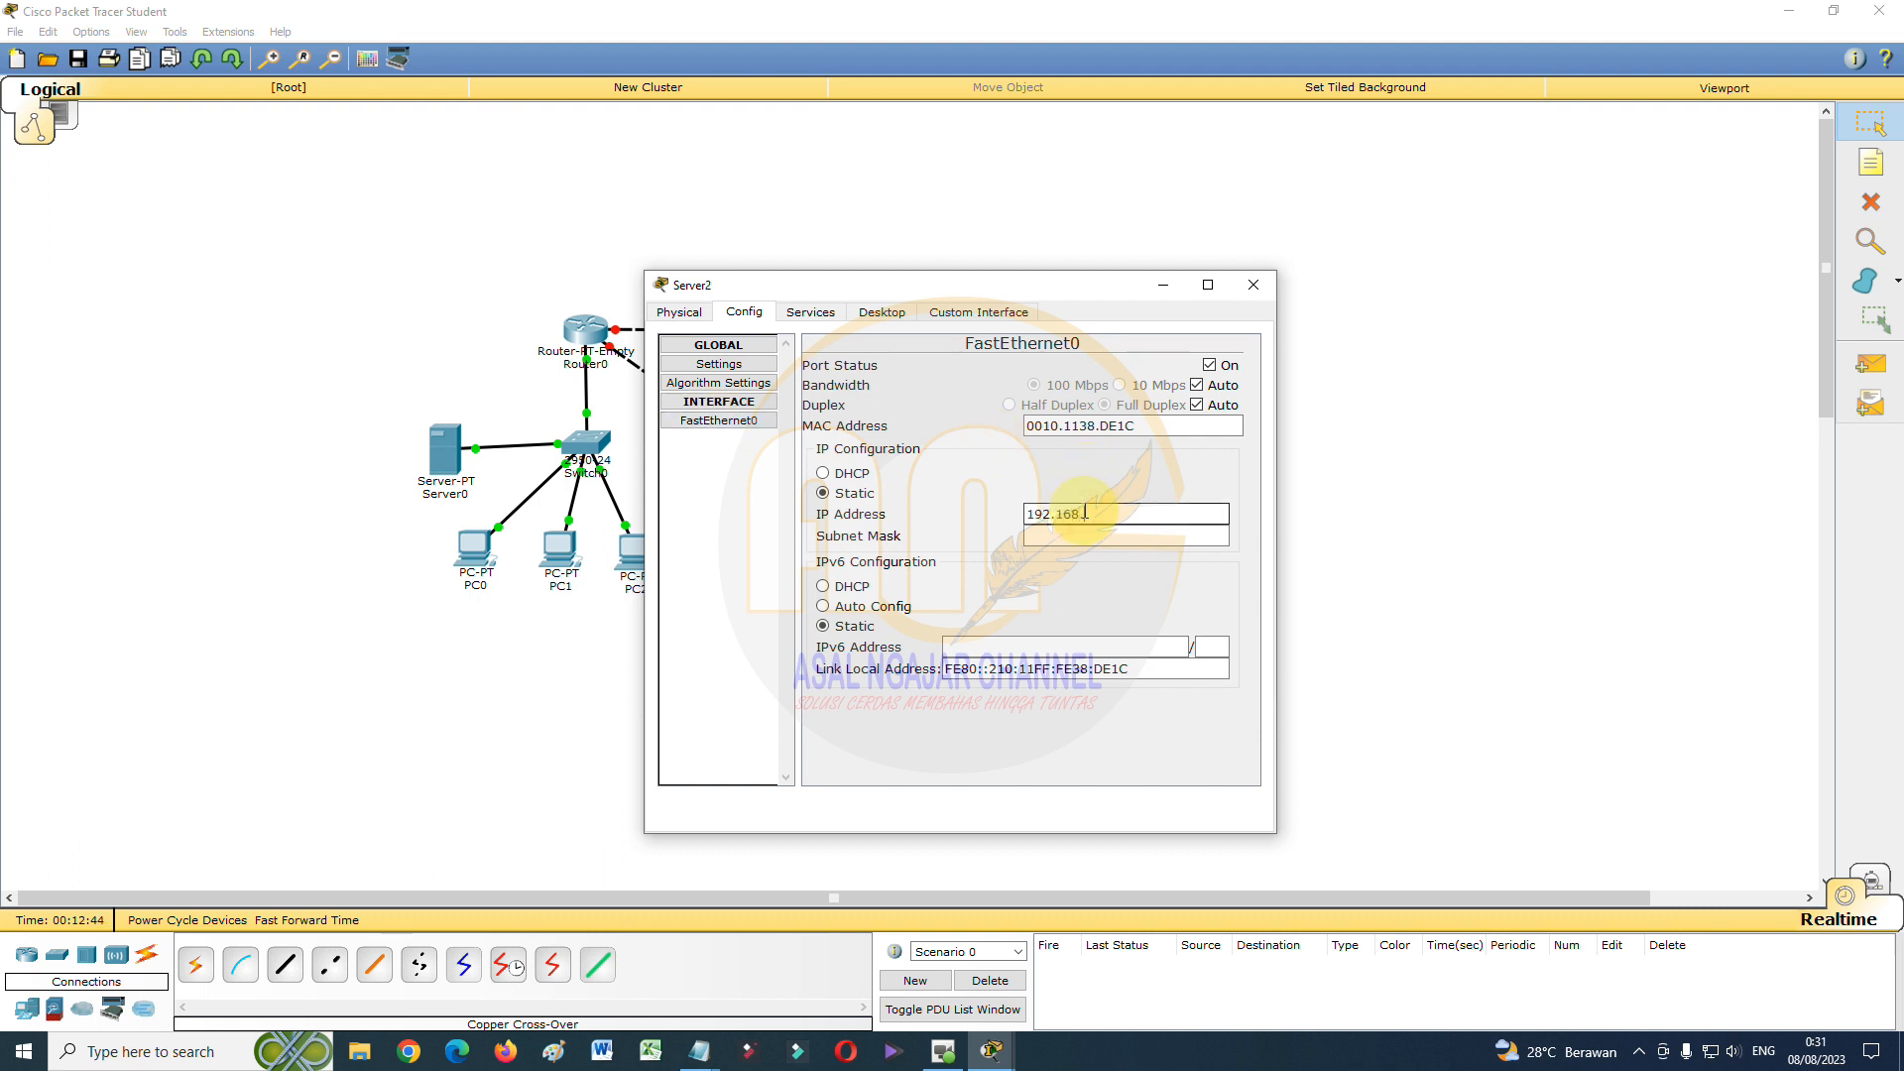
{"action": "type", "text": "192.168.30.2"}
{"action": "left_click", "coordinate": [1085, 535]}
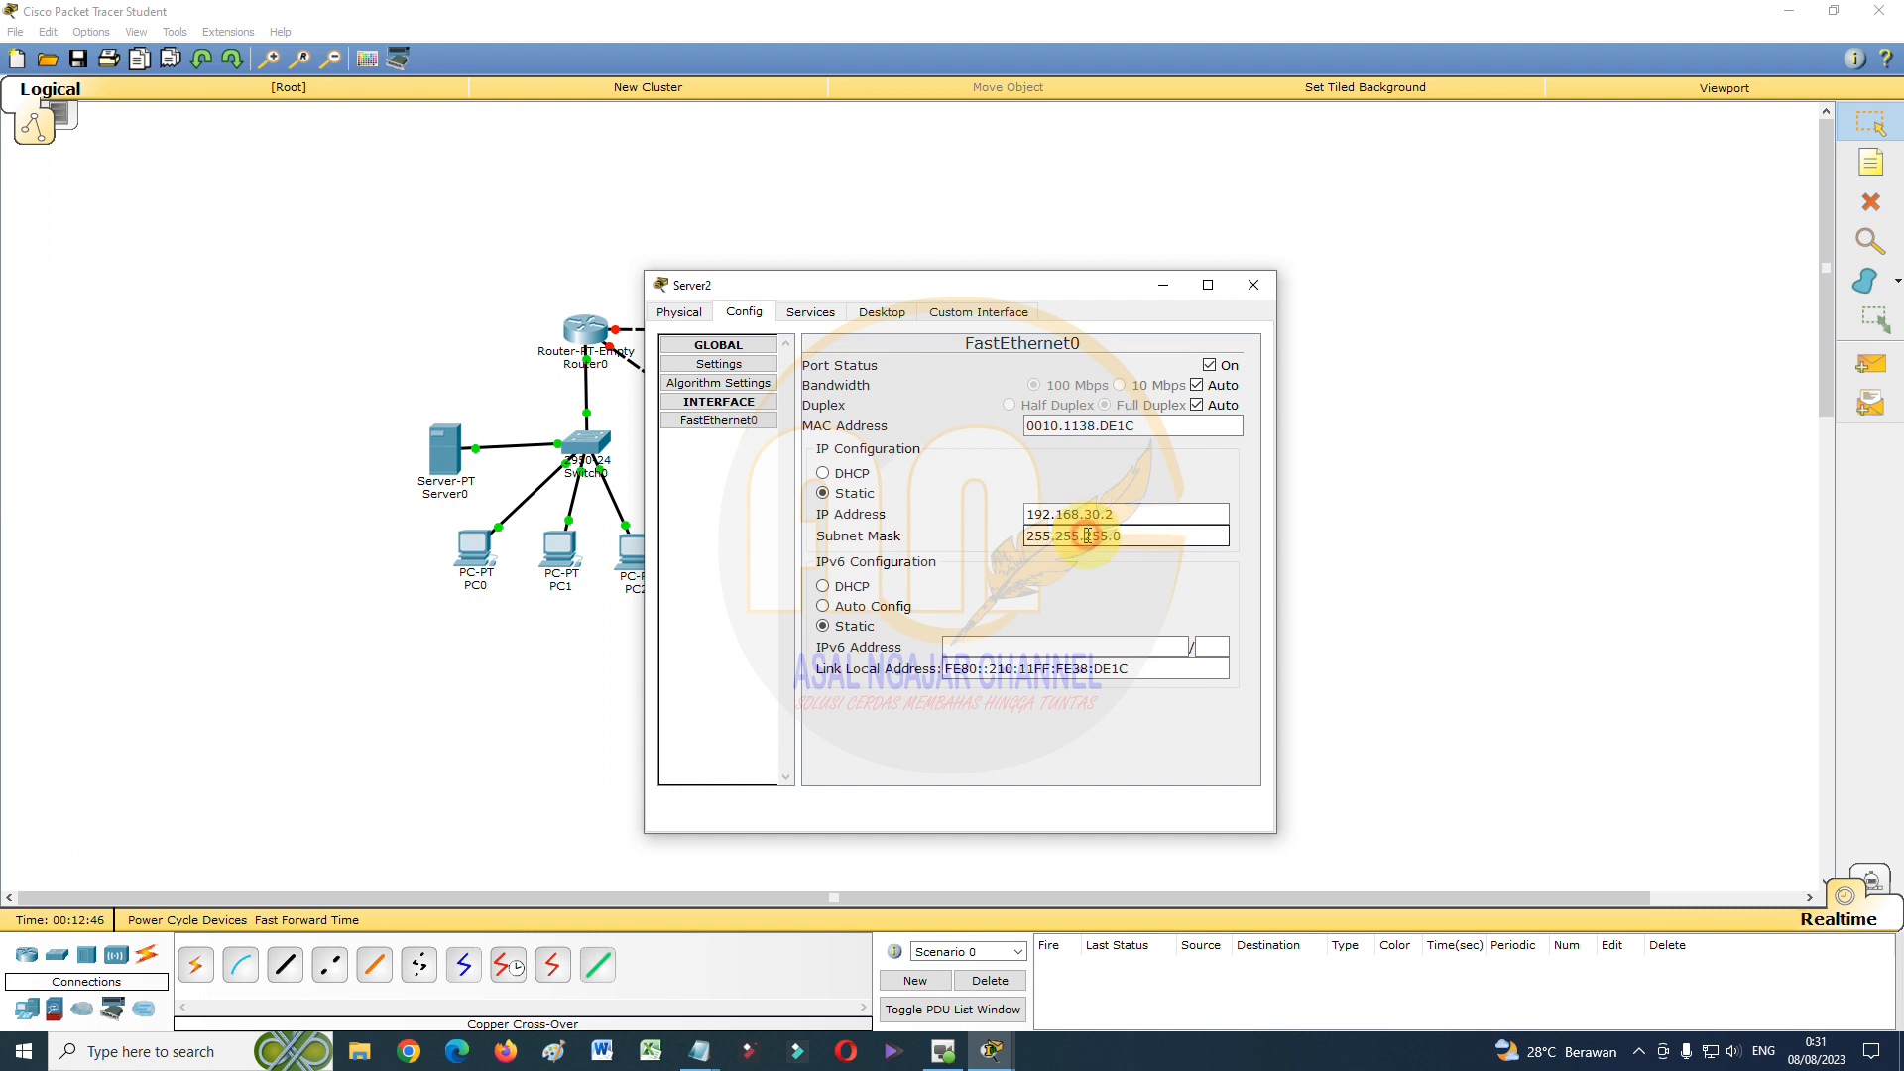
Turn on Server2's DHCP service and save its pool with default gateway 192.168.30.1 and start IP address 192.168.30.3
{"action": "left_click", "coordinate": [811, 311]}
{"action": "left_click", "coordinate": [746, 384]}
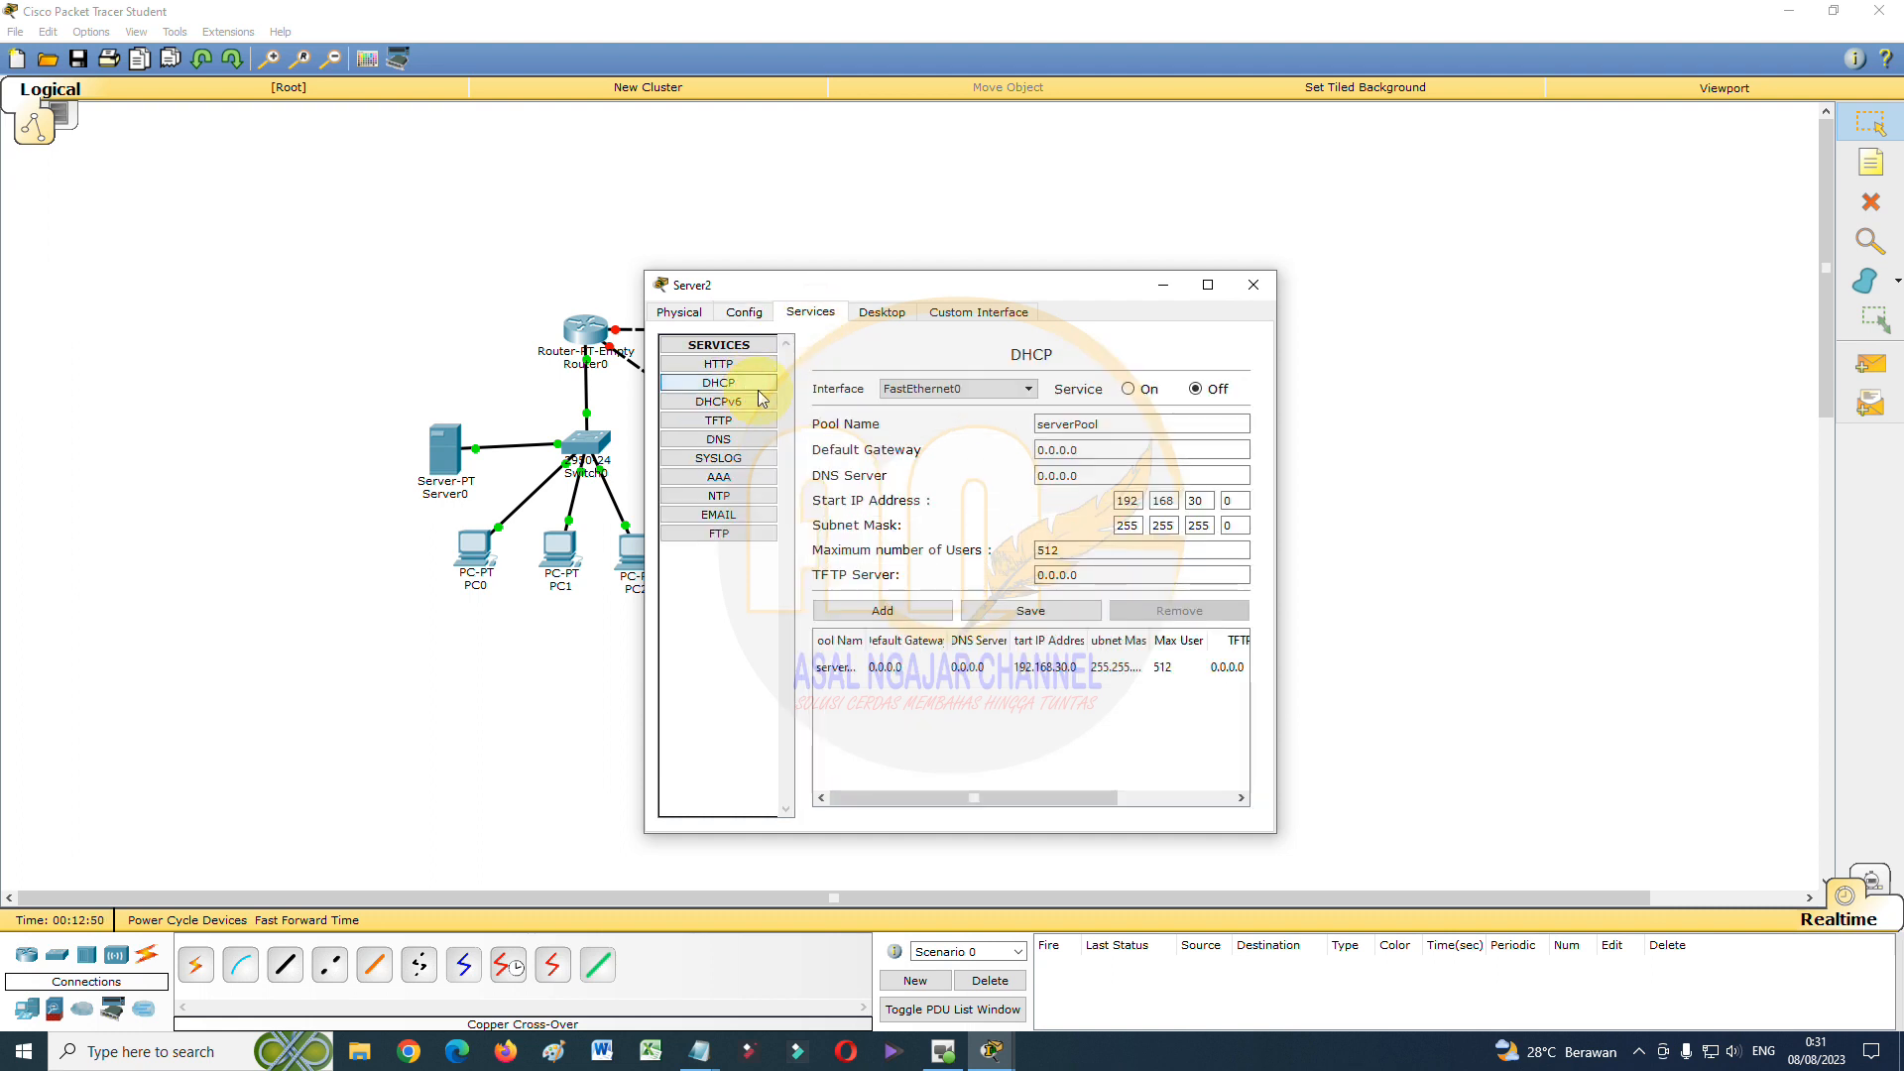
{"action": "left_click", "coordinate": [1128, 389]}
{"action": "double_click", "coordinate": [1088, 448]}
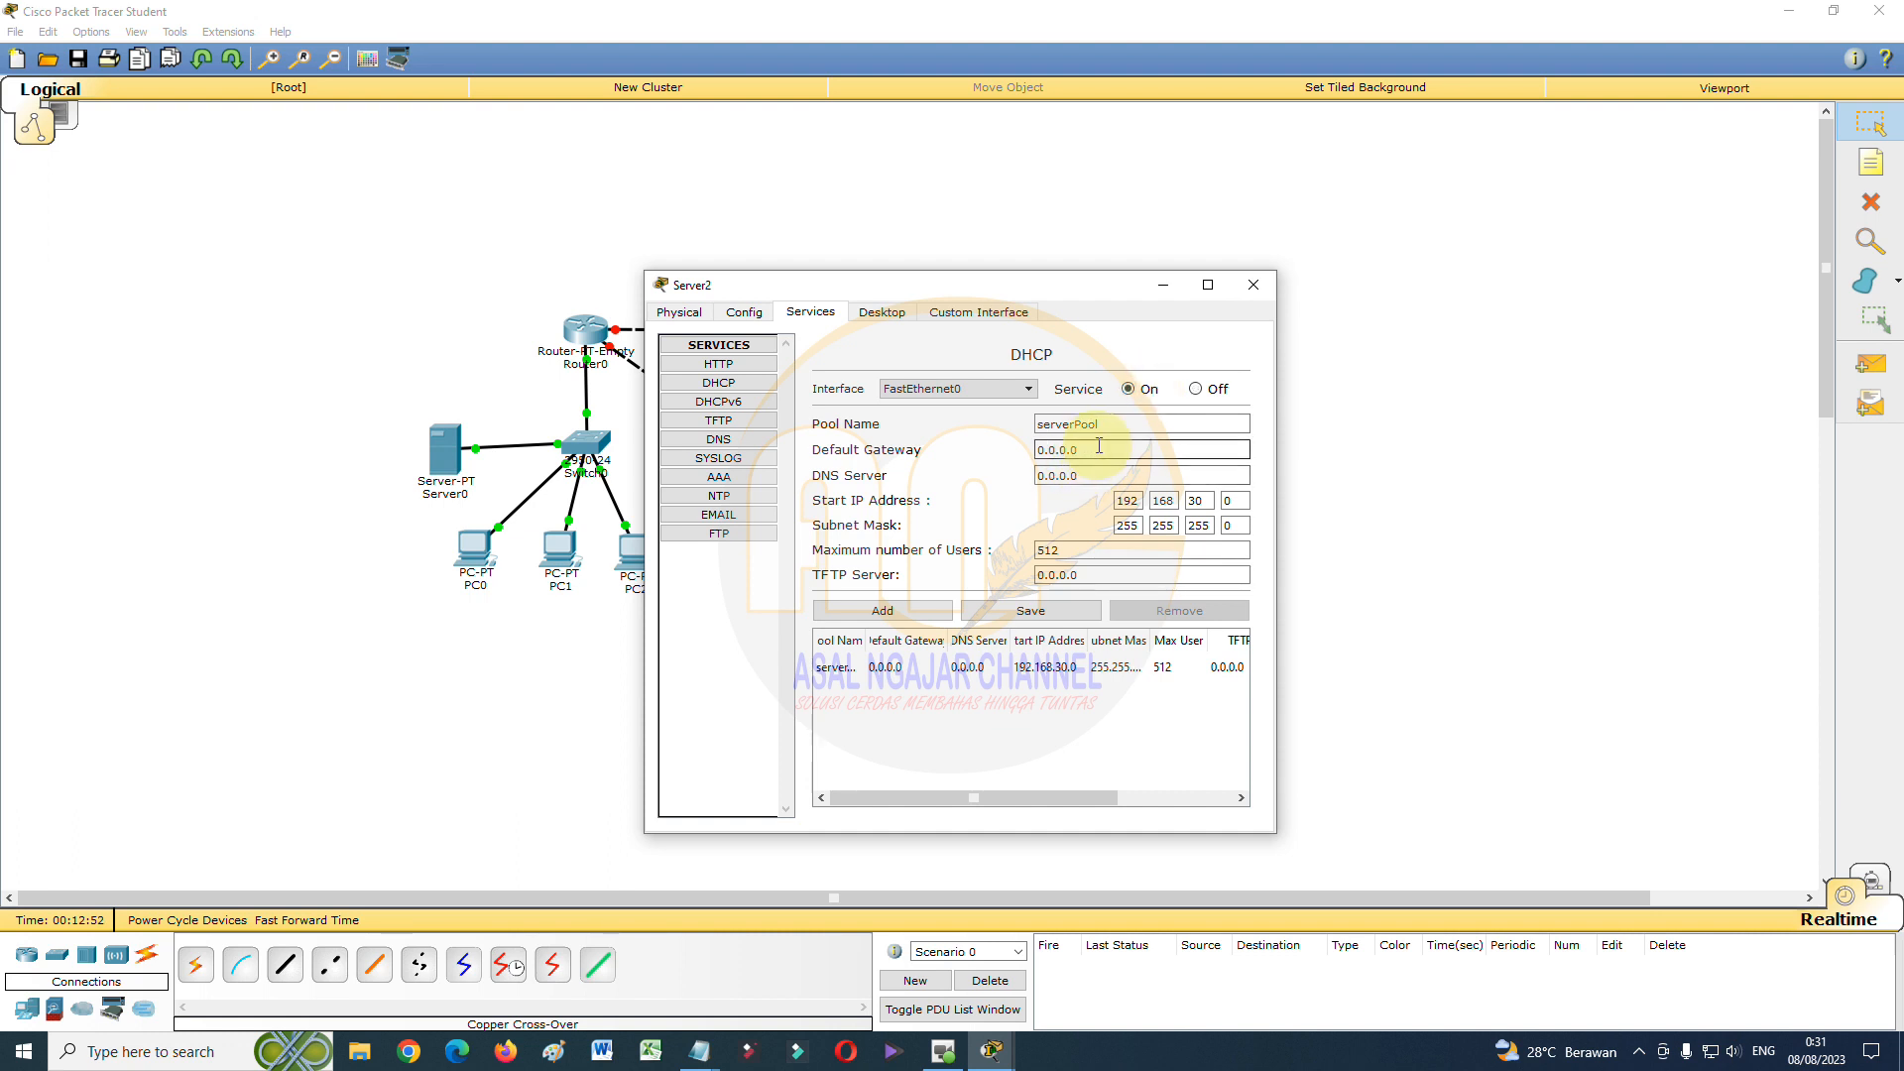
{"action": "type", "text": "192"}
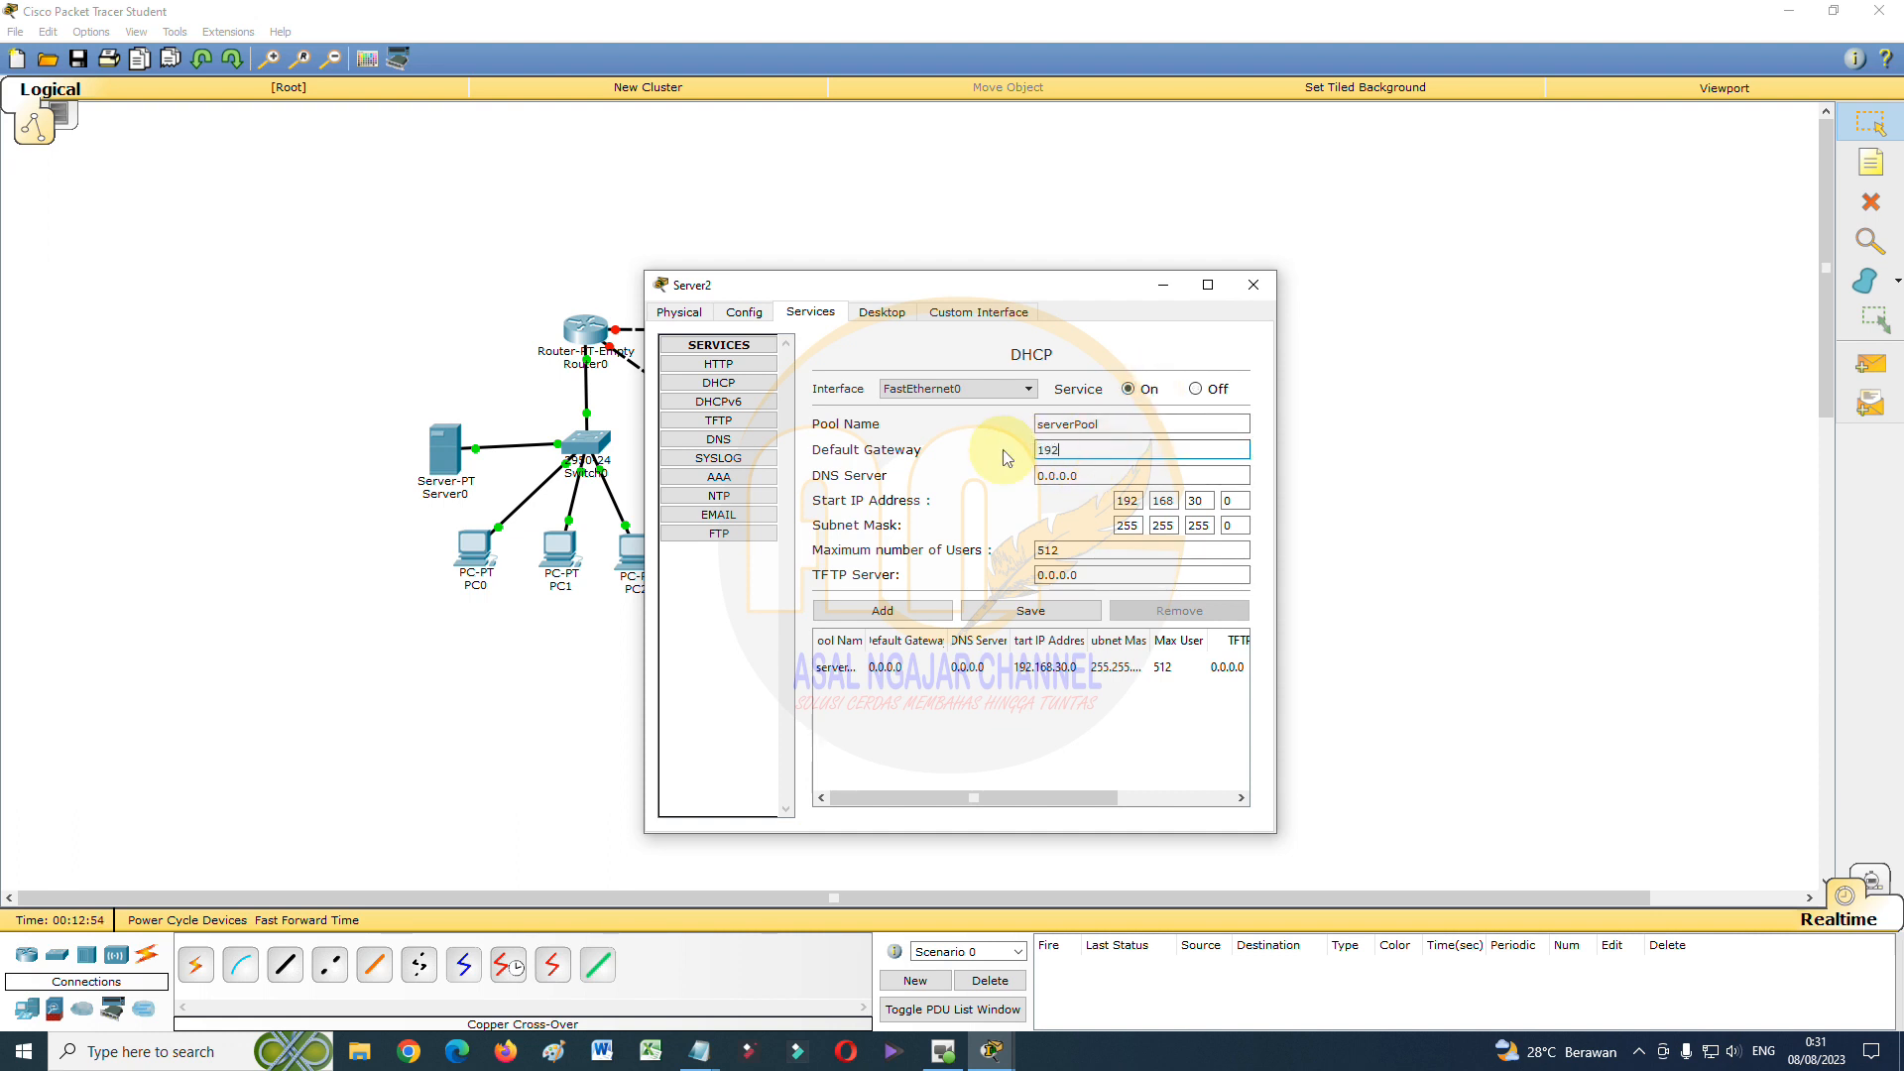
{"action": "type", "text": ".168.30.1"}
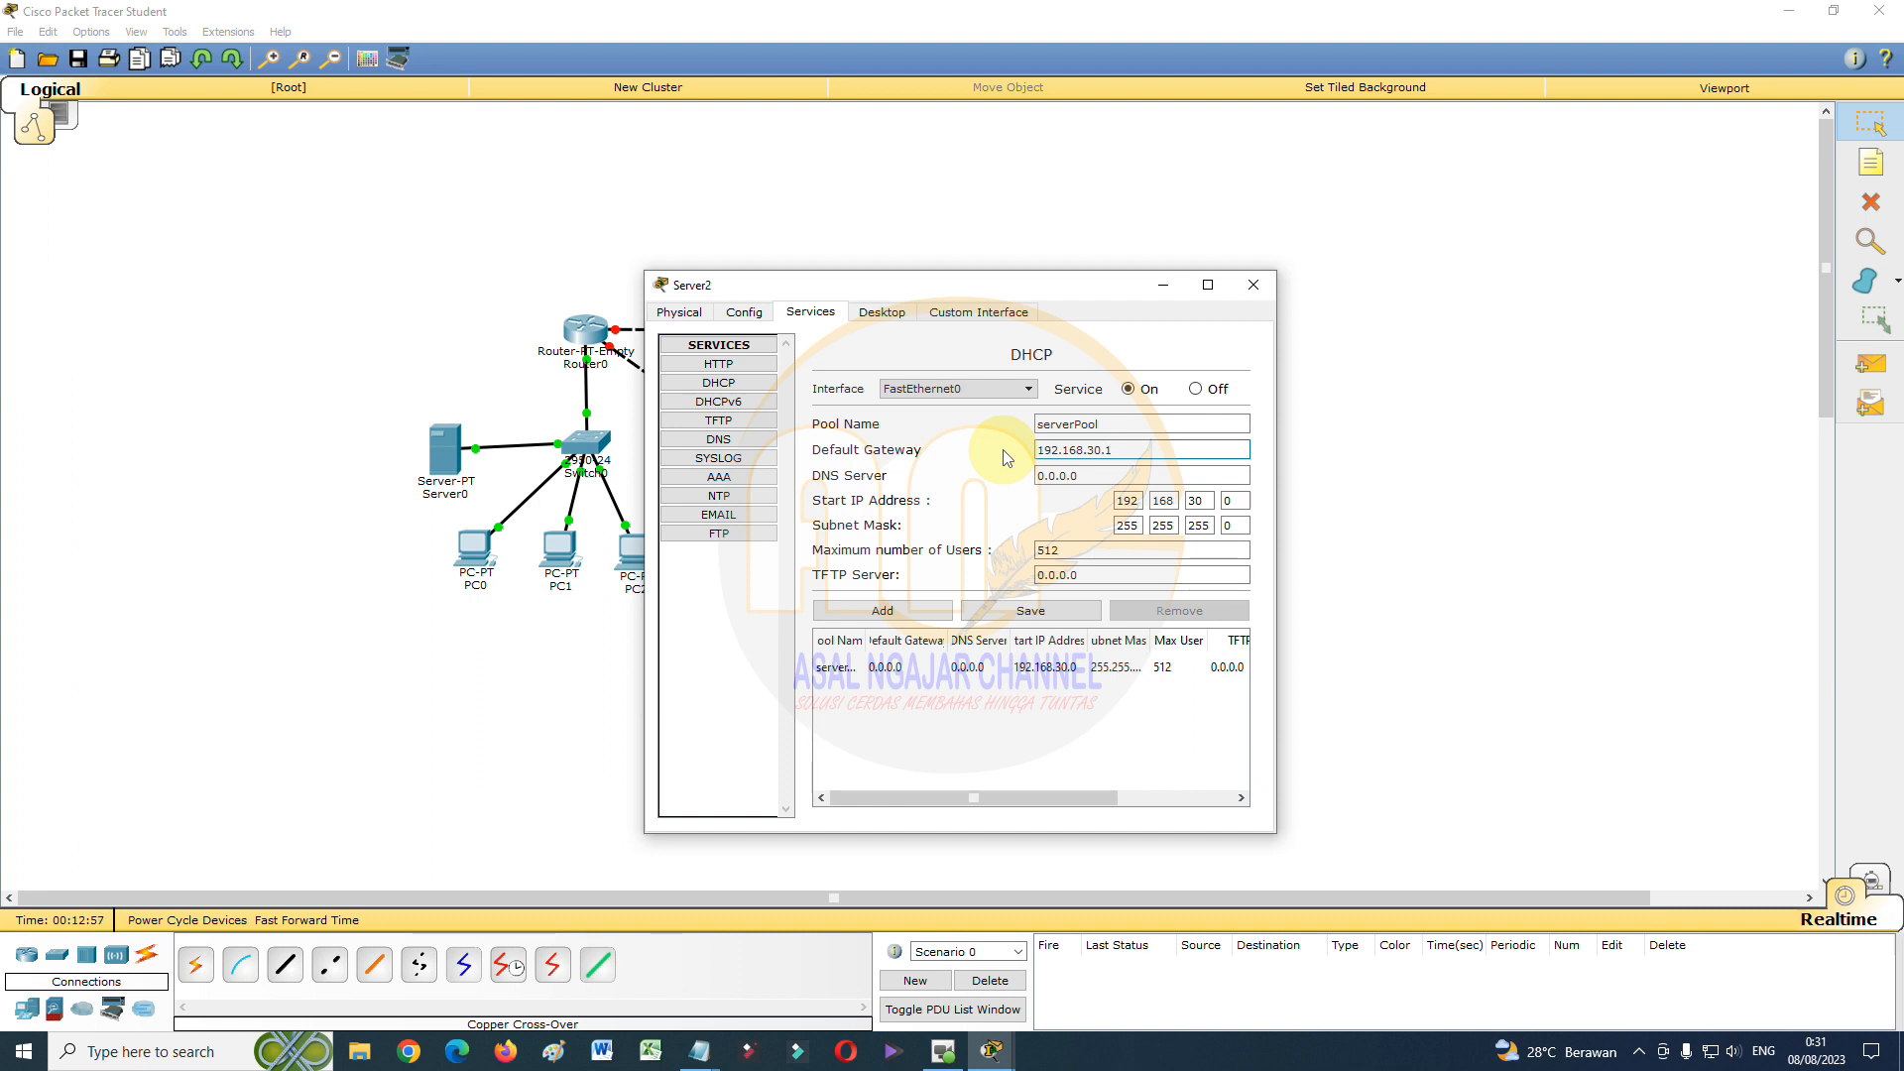
{"action": "left_click", "coordinate": [1226, 502]}
{"action": "left_click", "coordinate": [1037, 610]}
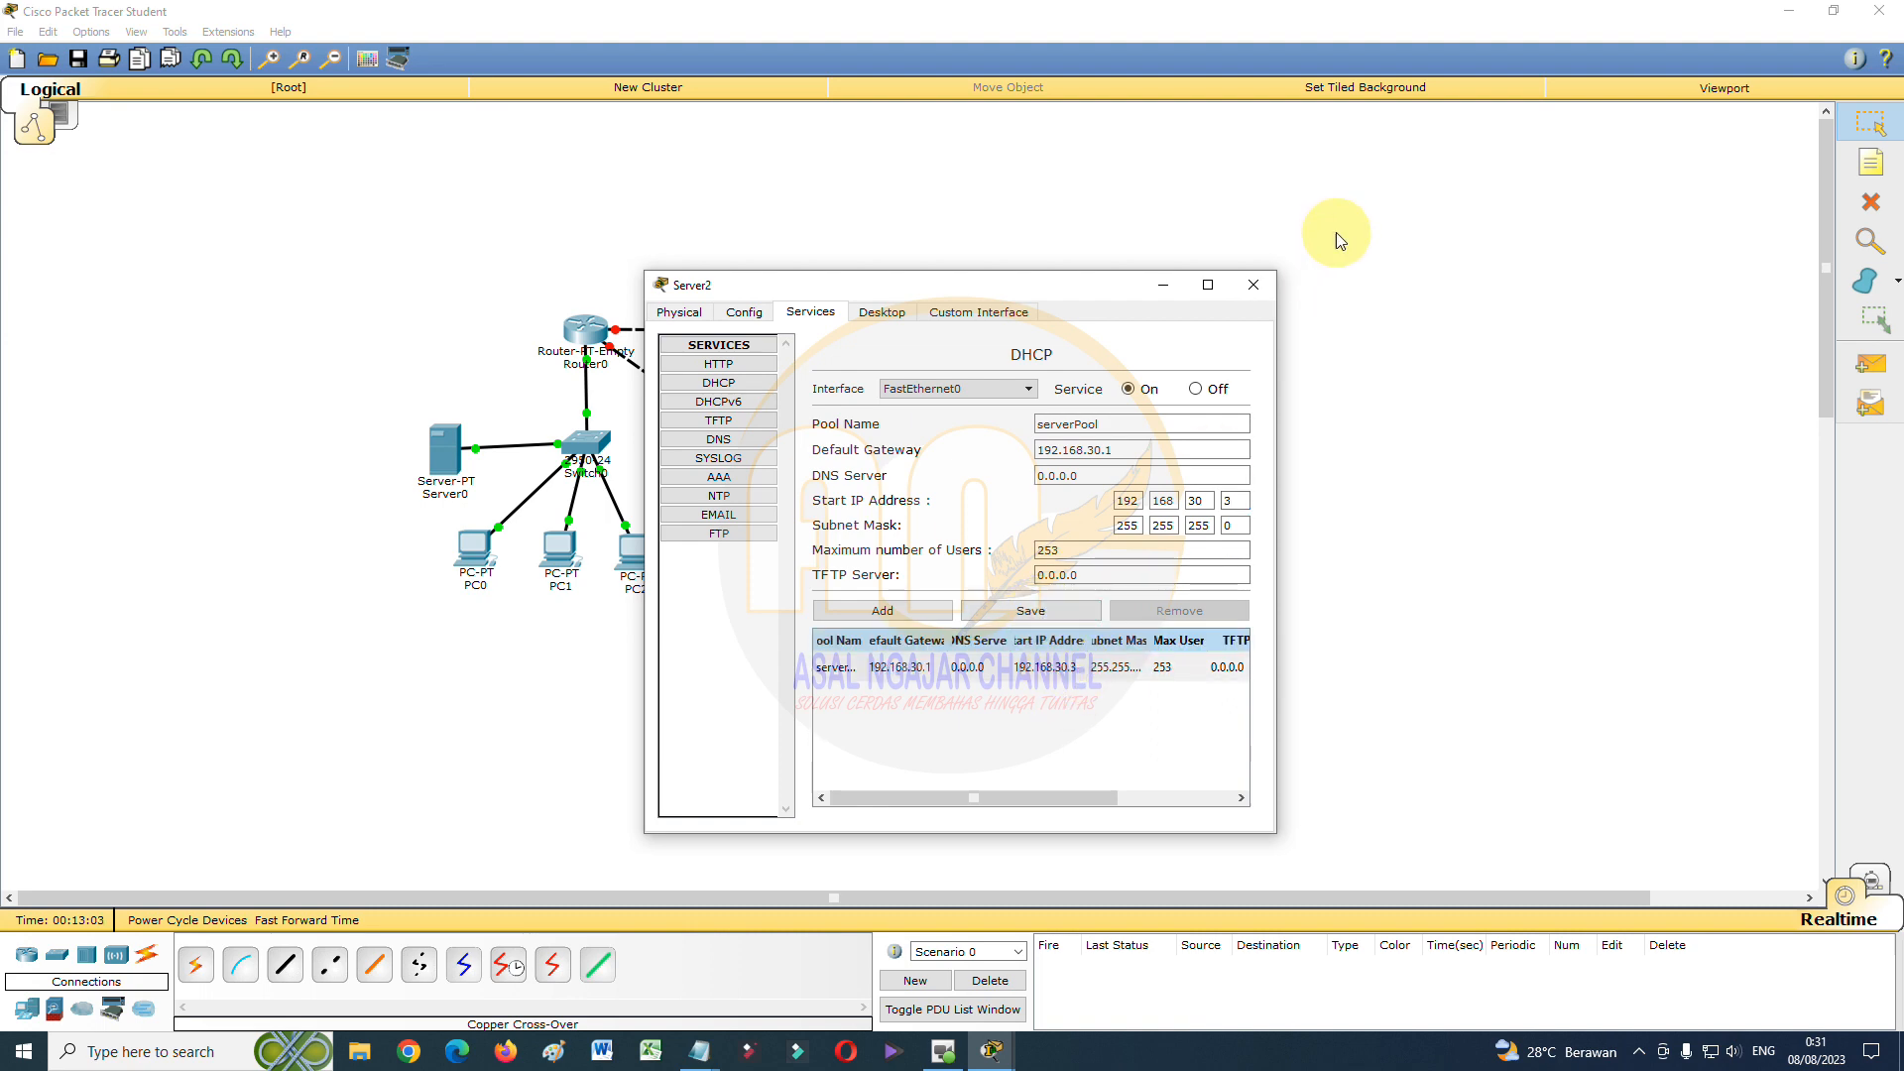
{"action": "left_click", "coordinate": [1255, 287]}
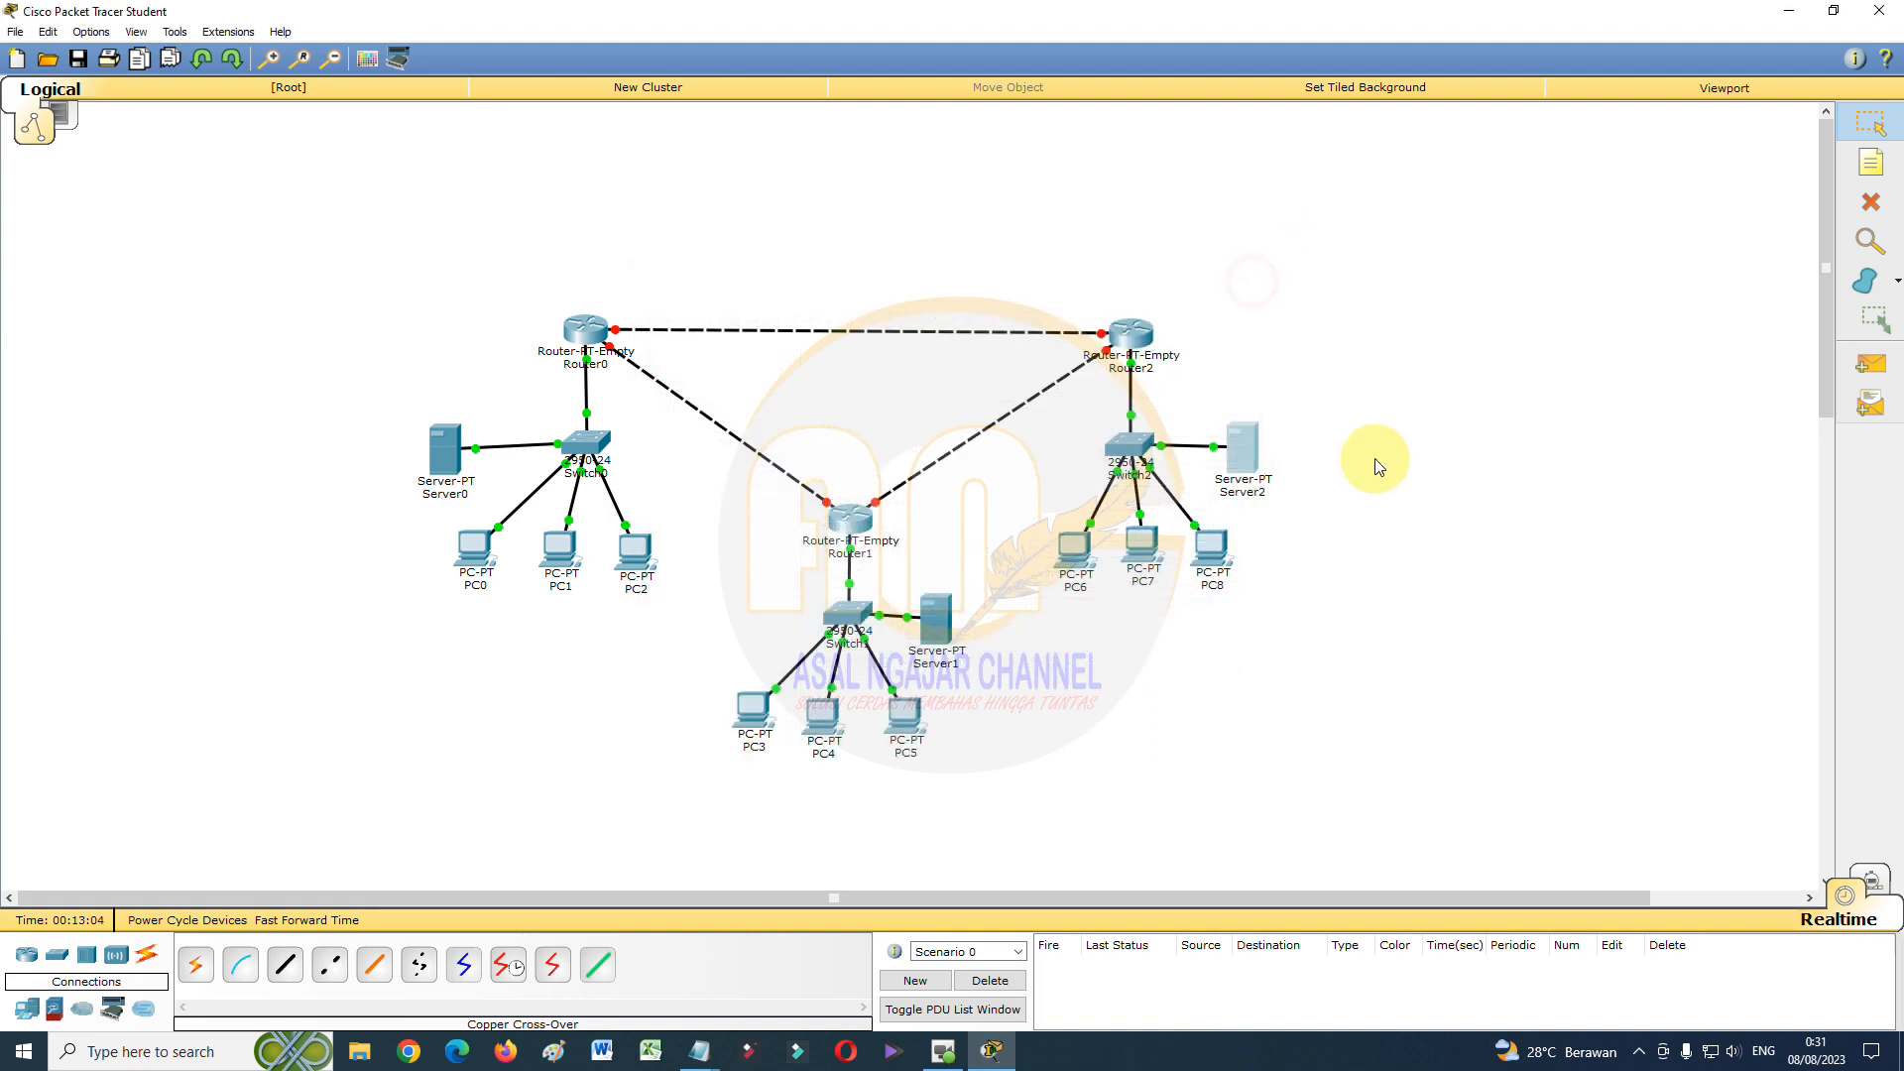
Set PC6's IP configuration to DHCP so it requests its address from Server2
{"action": "left_click", "coordinate": [1077, 548]}
{"action": "left_click", "coordinate": [810, 312]}
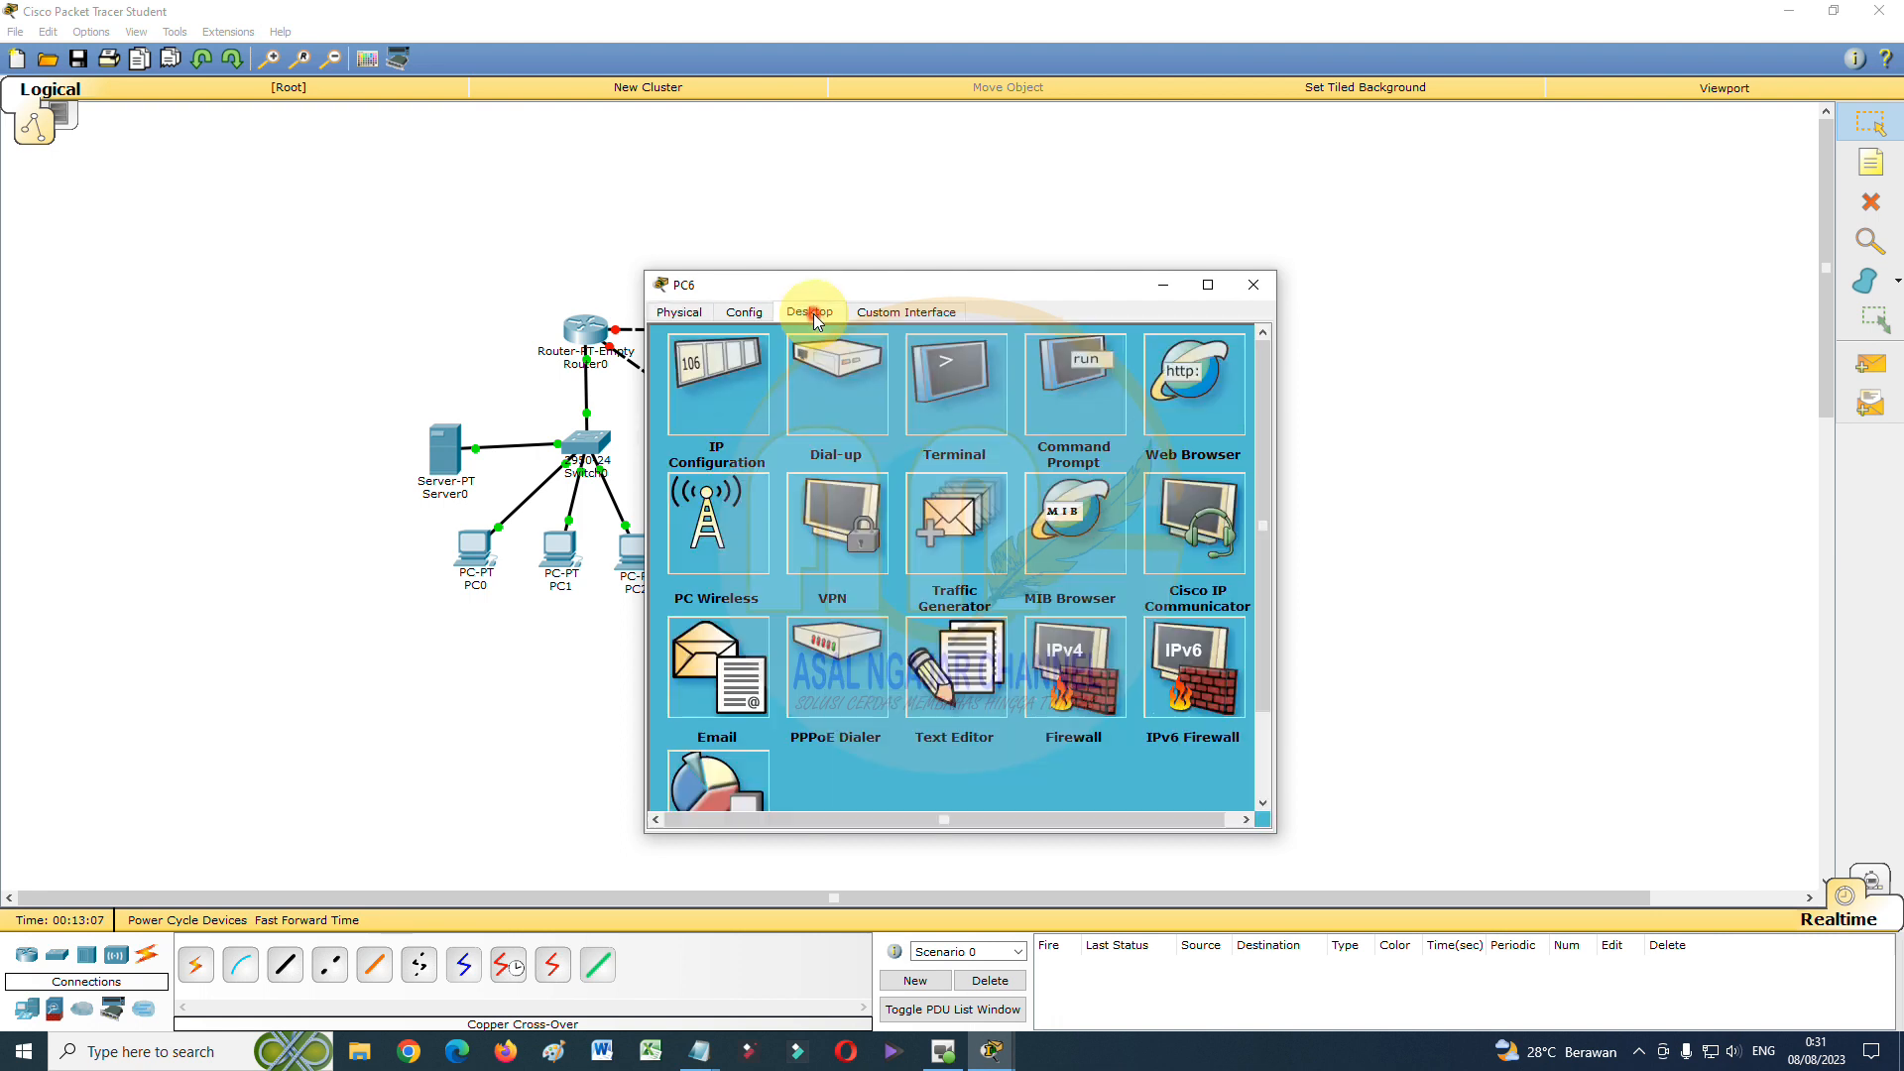
{"action": "left_click", "coordinate": [719, 389]}
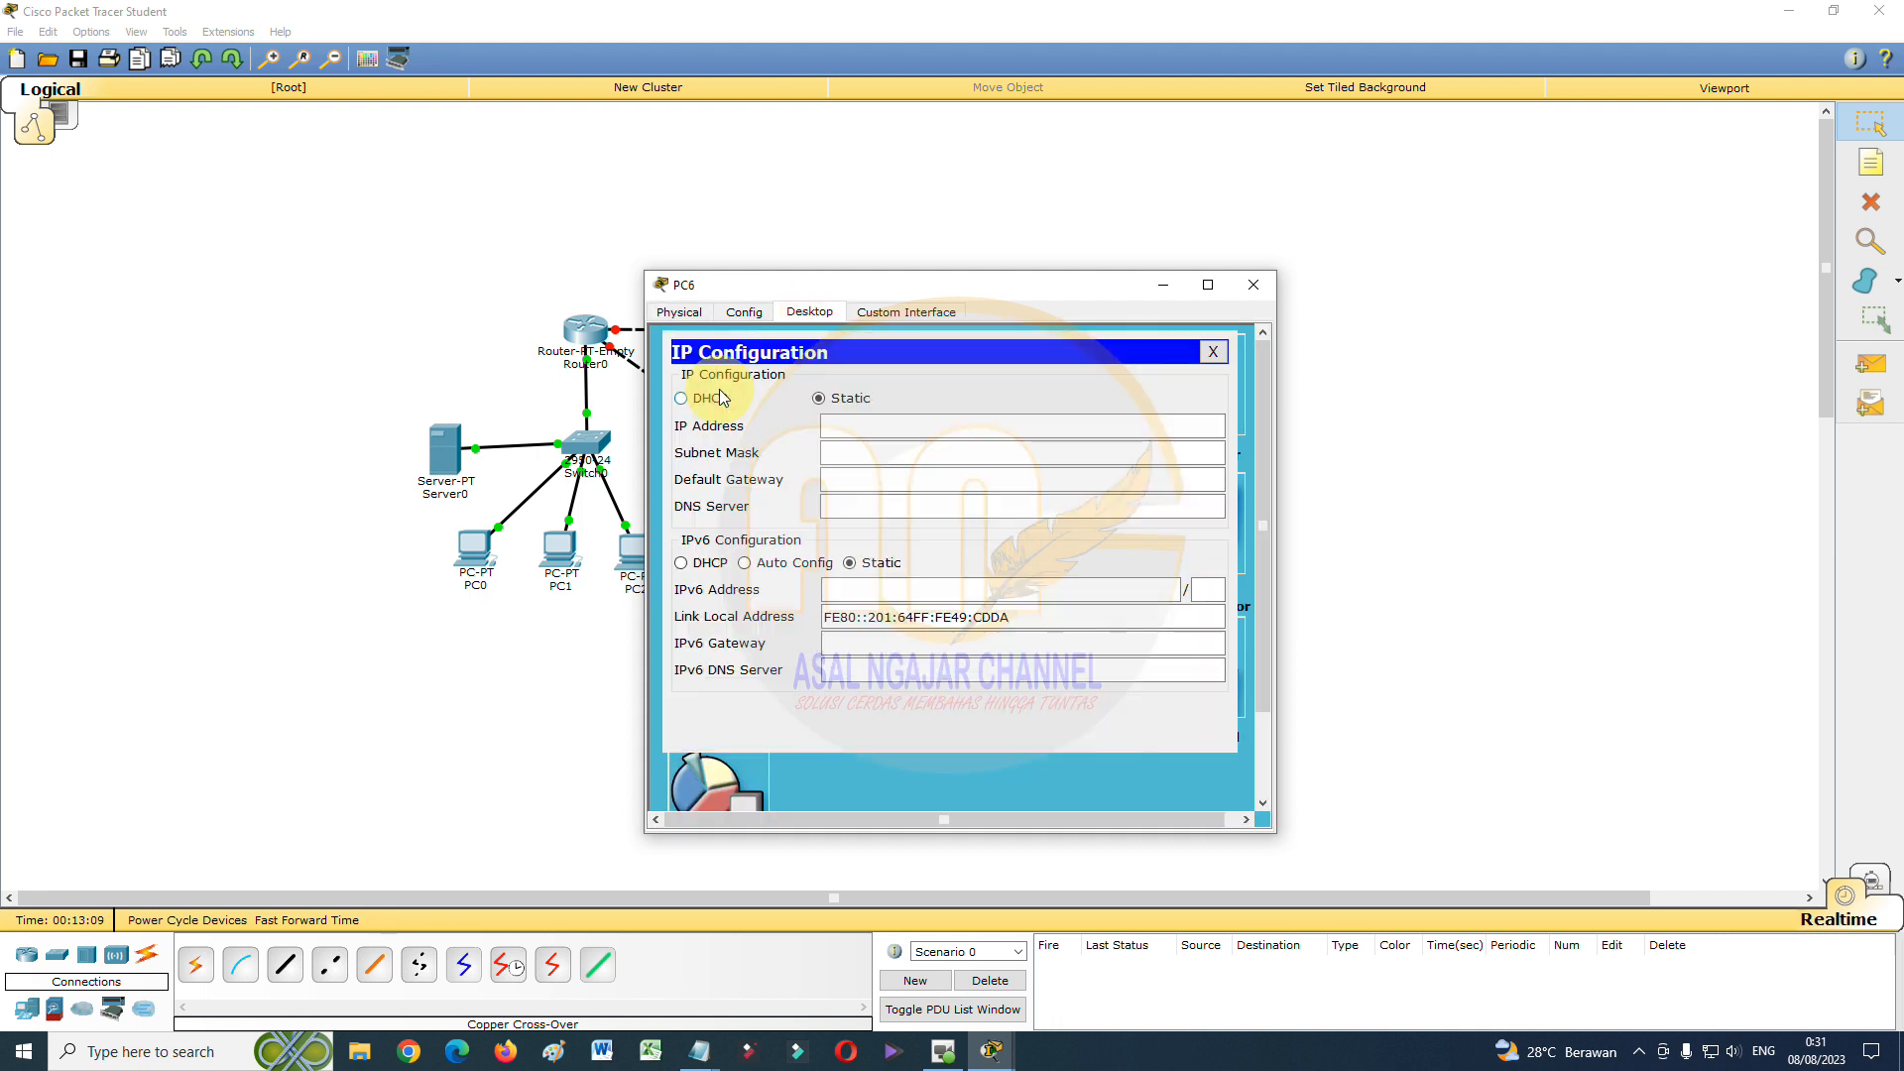
{"action": "left_click", "coordinate": [725, 406]}
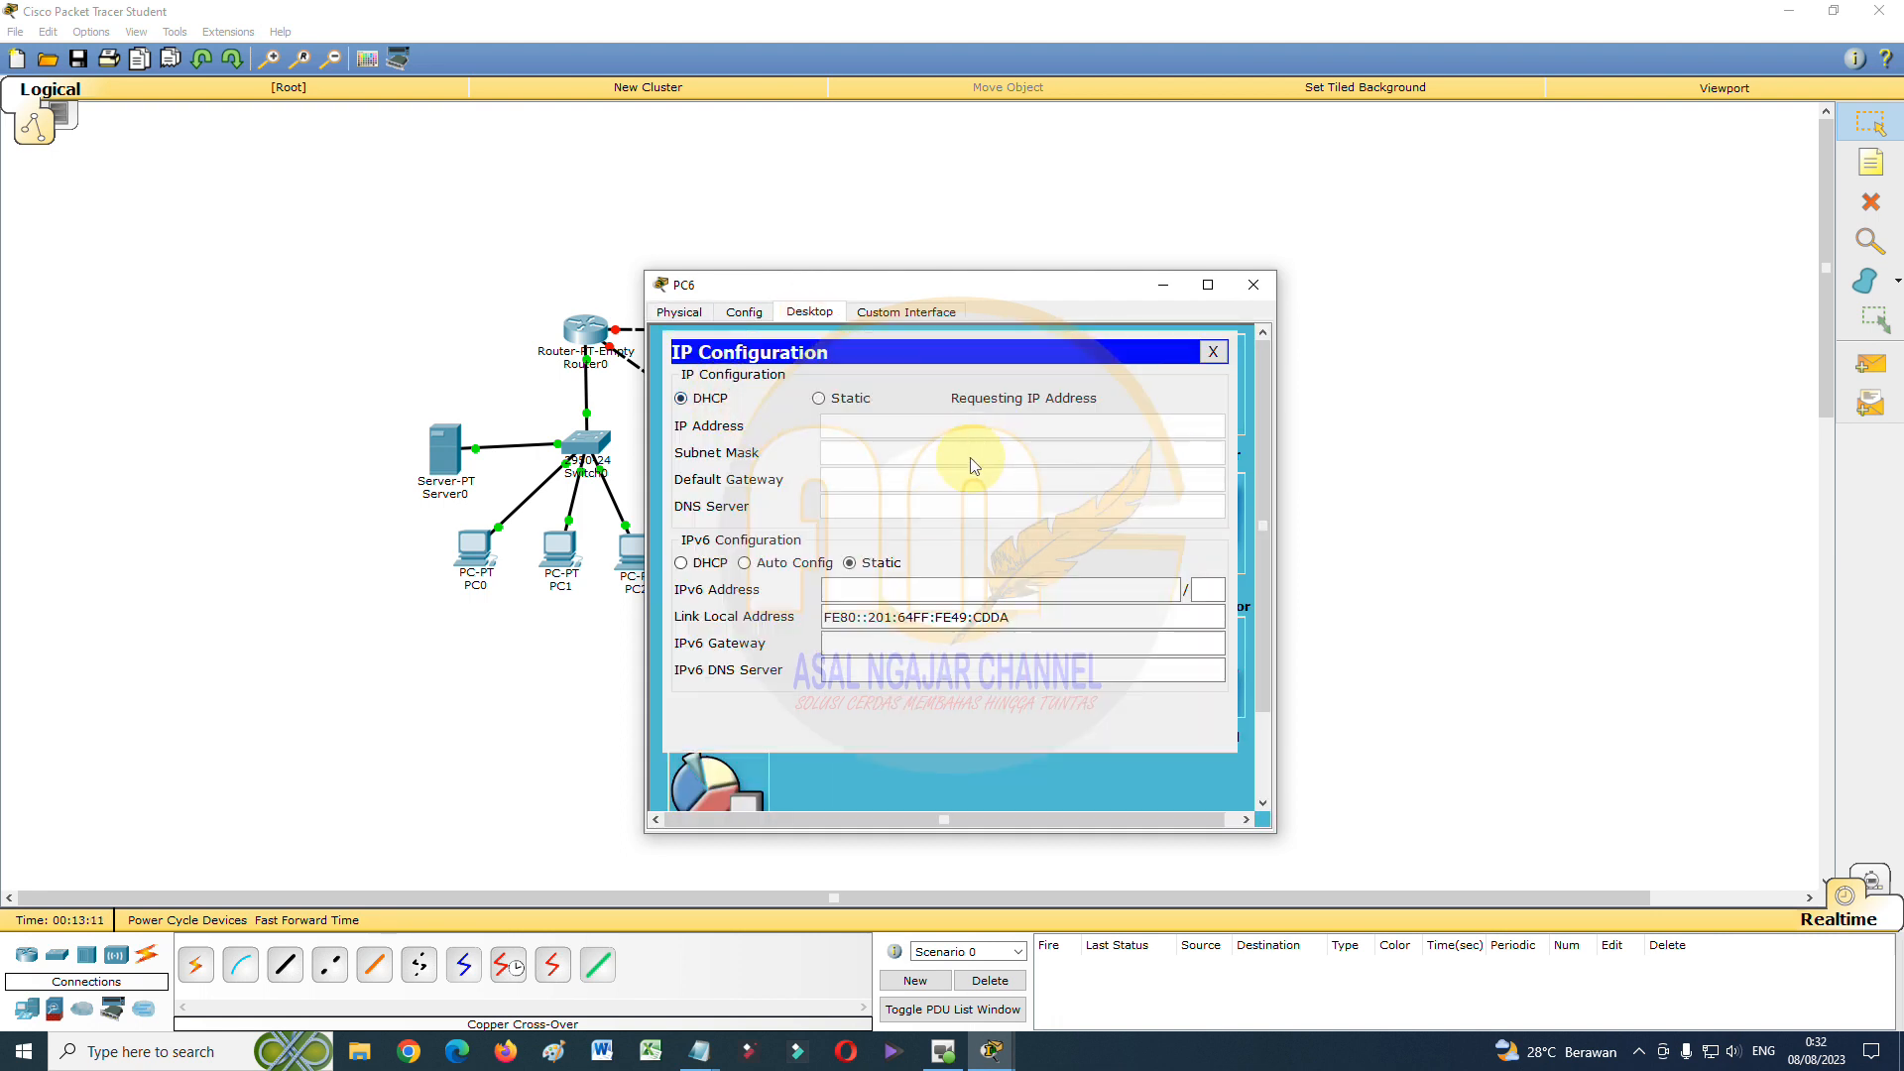
{"action": "left_click", "coordinate": [1253, 285]}
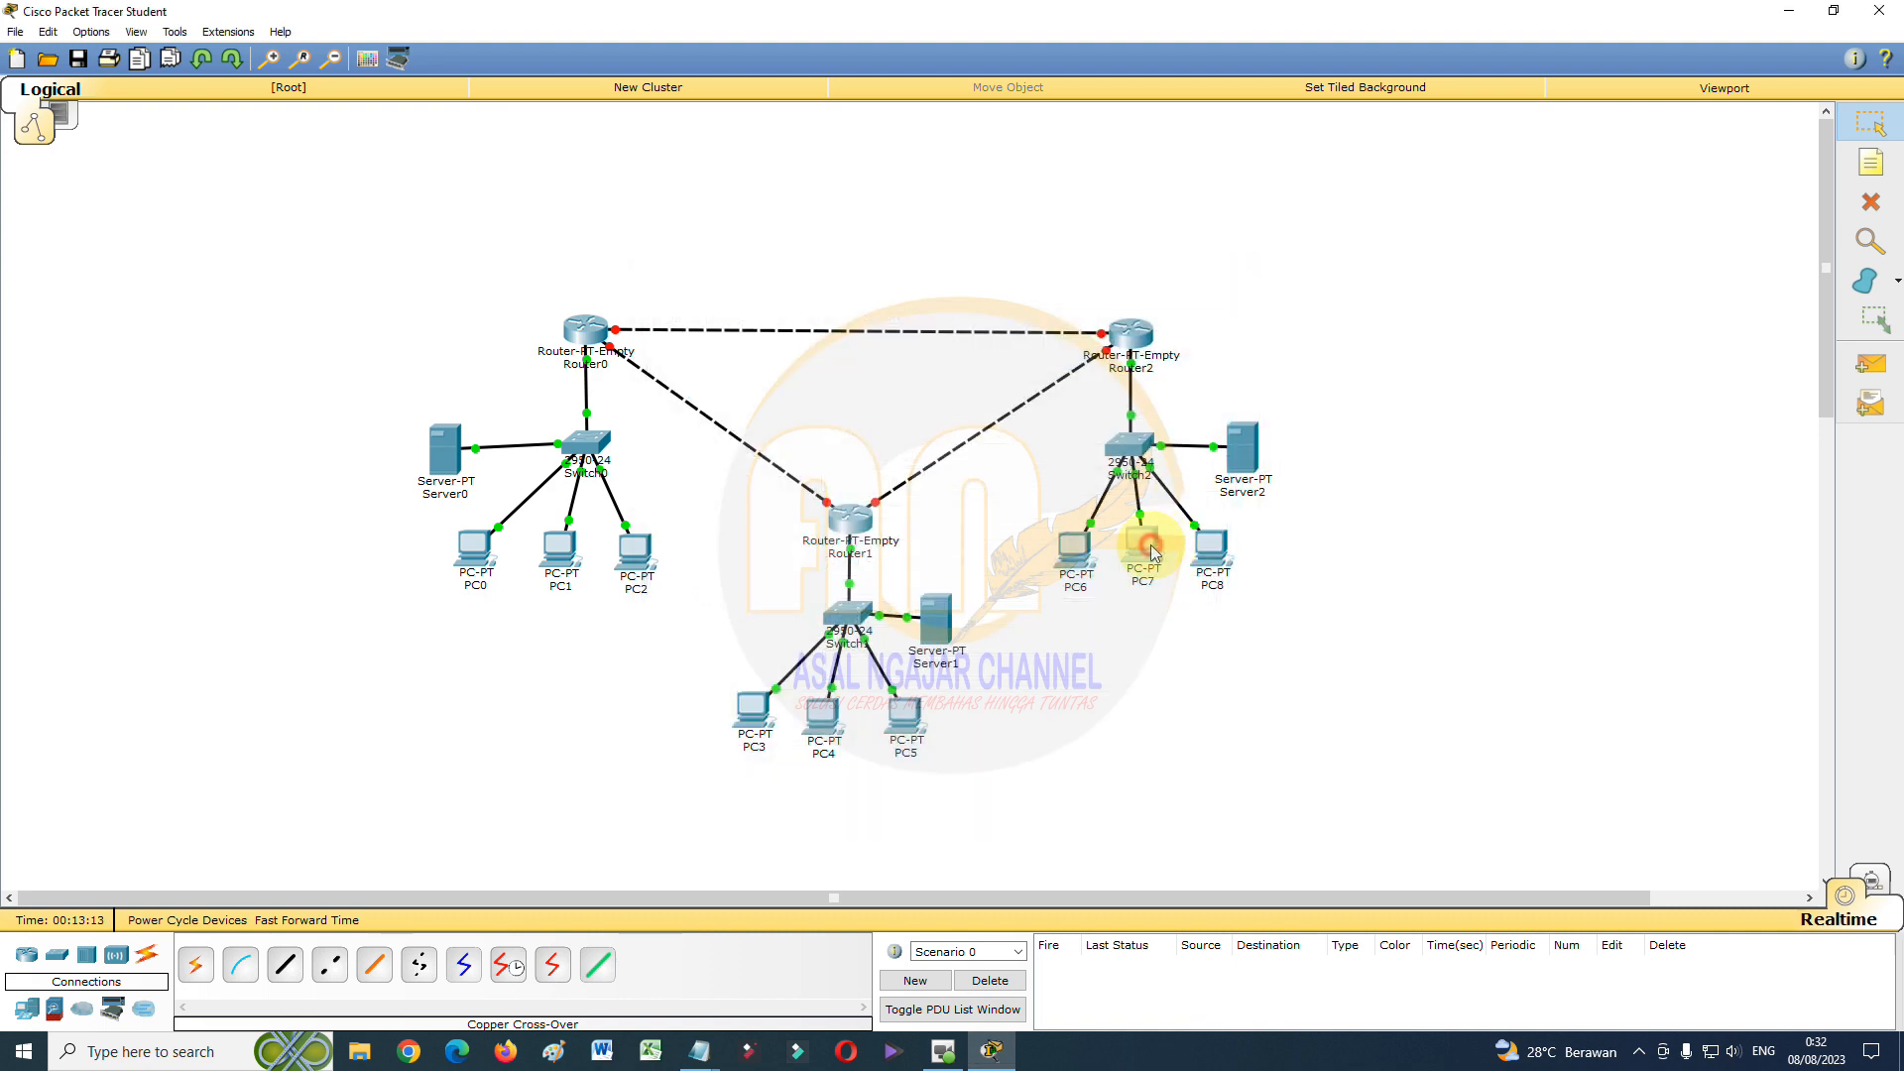
Set PC7's IP configuration to DHCP so it requests its address from Server2
{"action": "left_click", "coordinate": [1142, 544]}
{"action": "left_click", "coordinate": [809, 312]}
{"action": "left_click", "coordinate": [743, 368]}
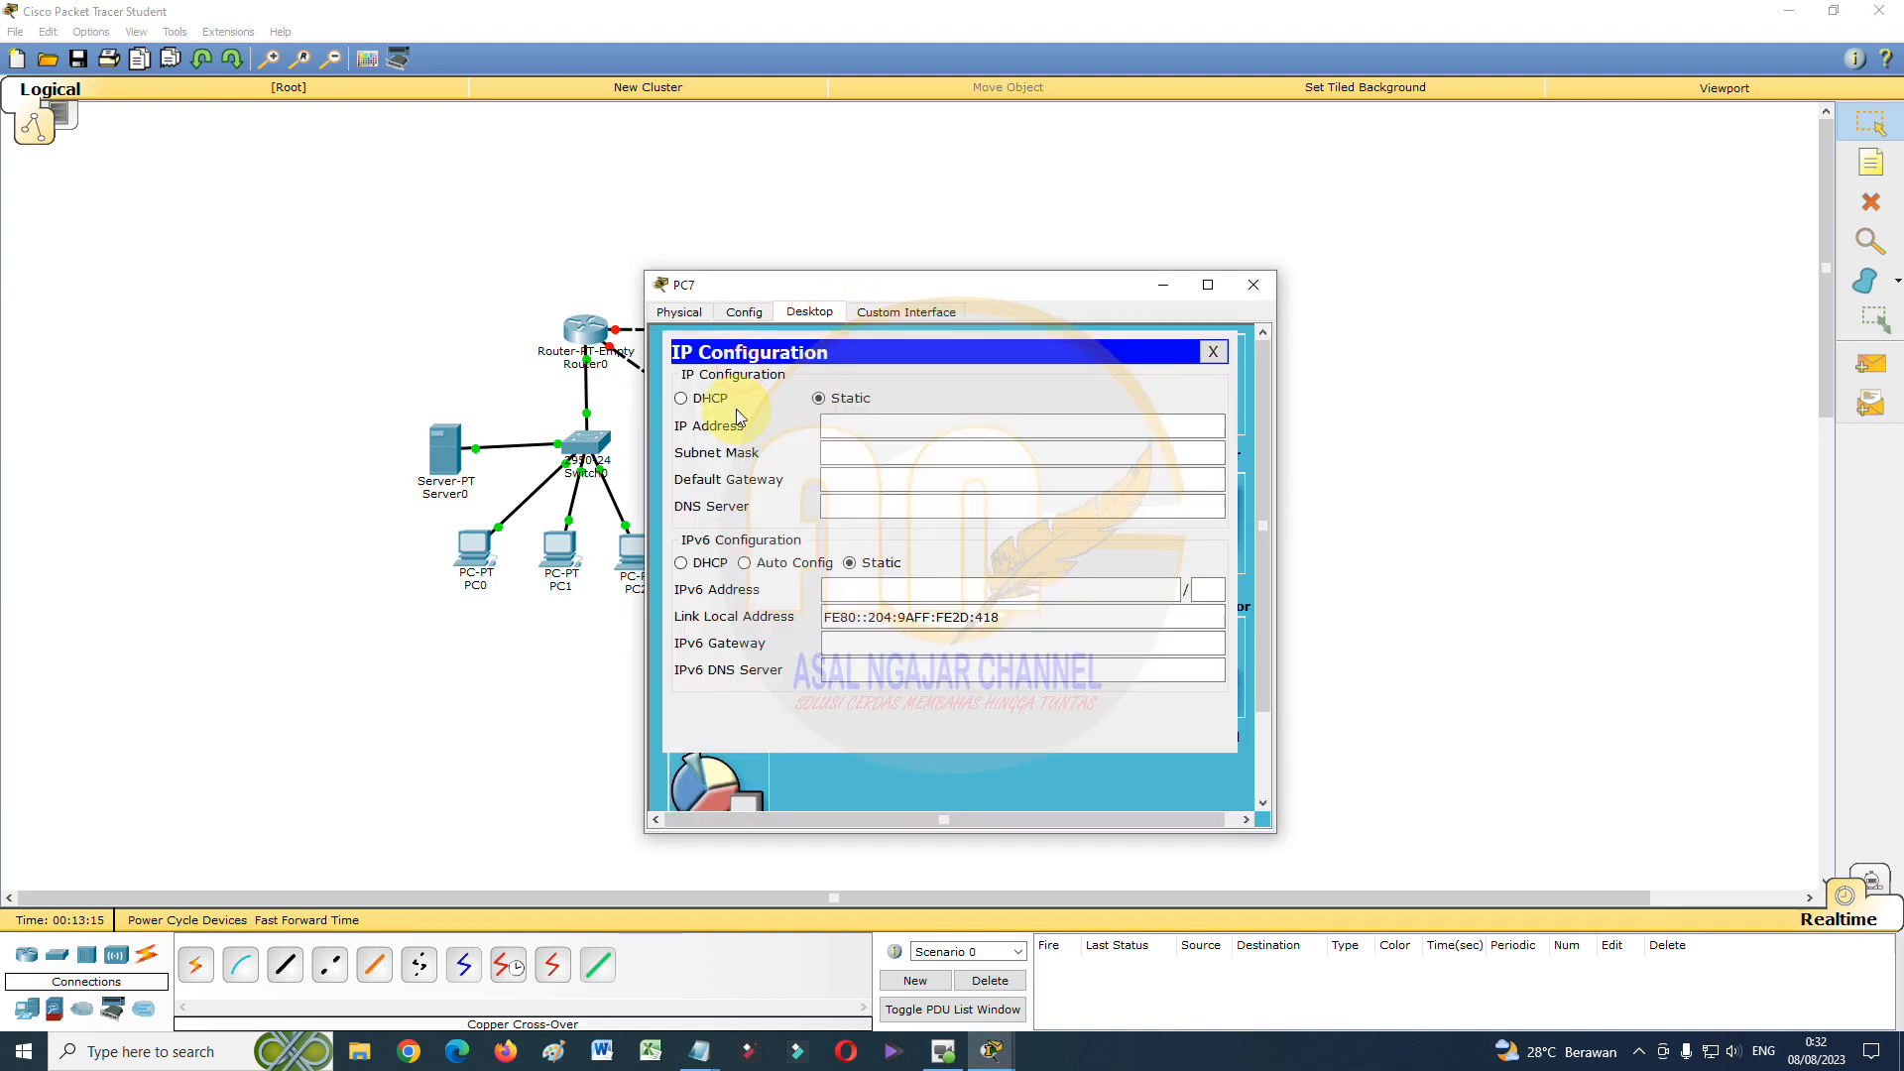
{"action": "left_click", "coordinate": [685, 398]}
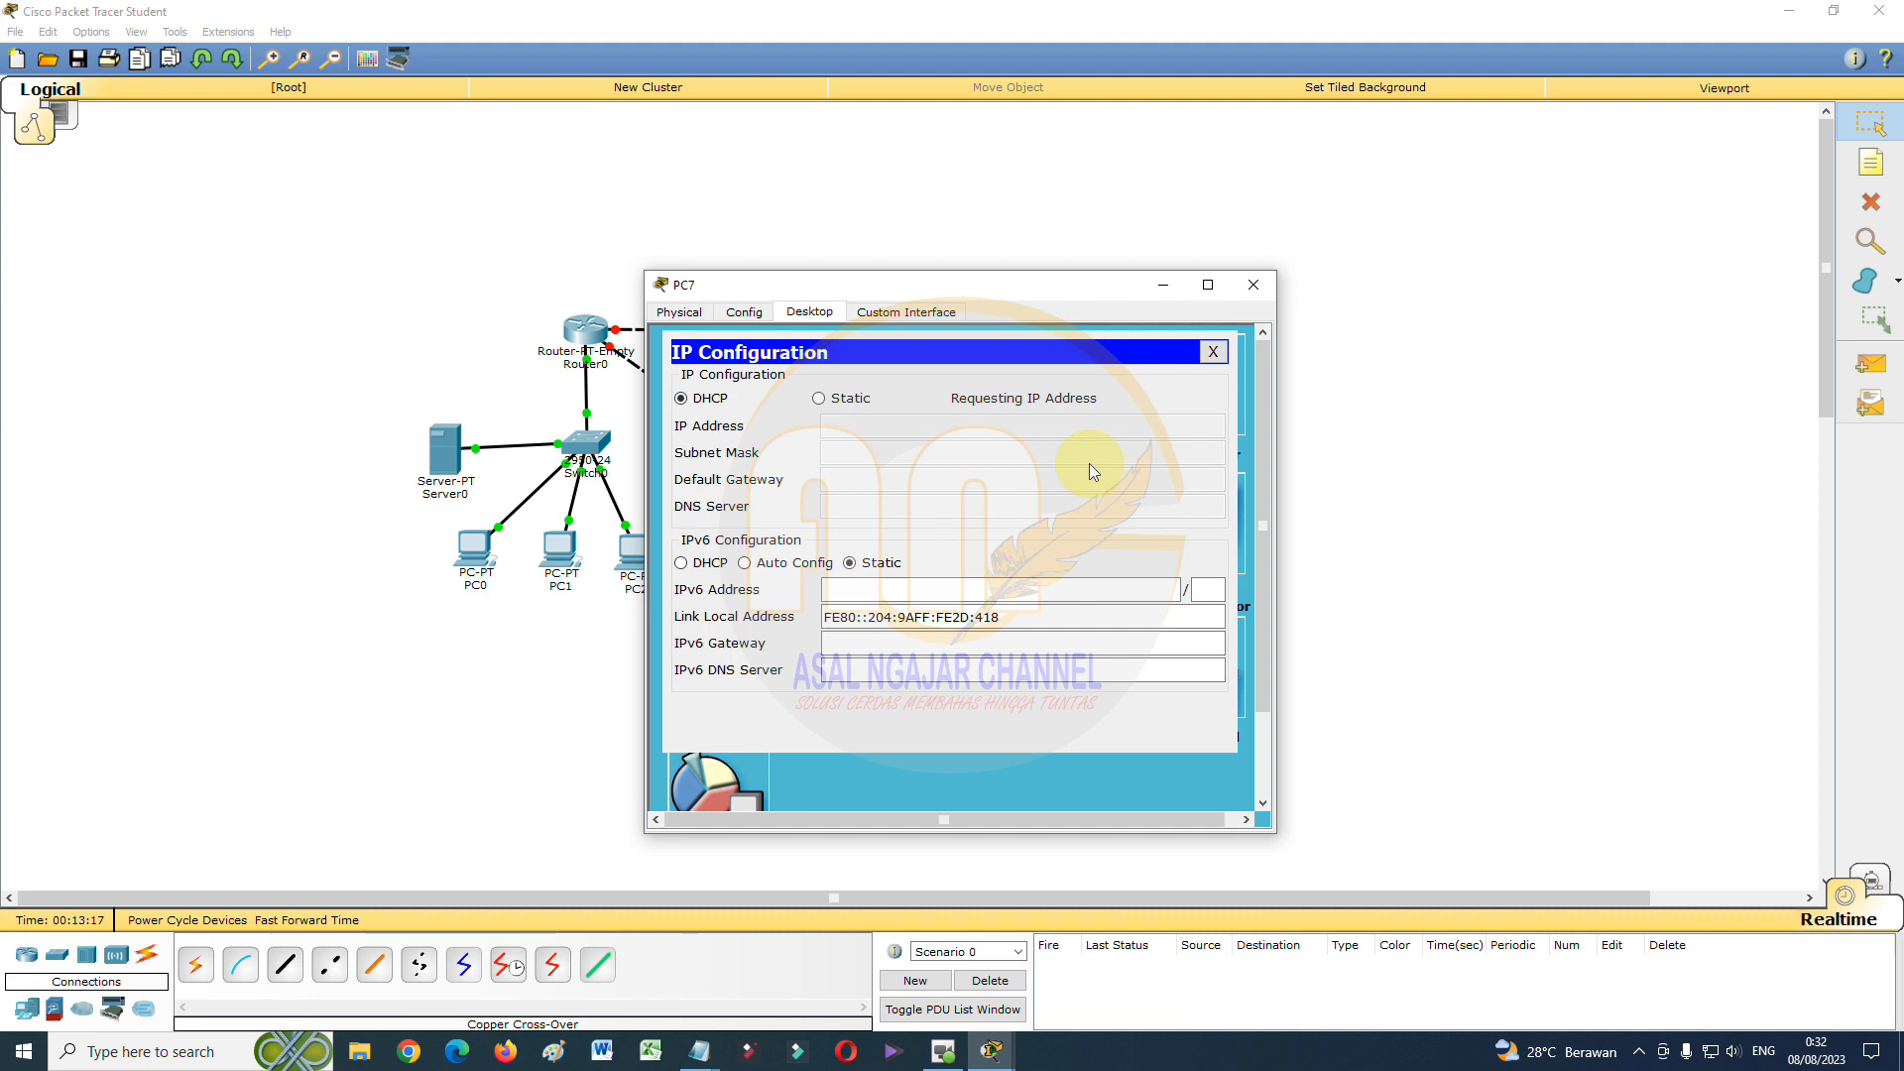
{"action": "left_click", "coordinate": [1247, 290]}
Switch PC8's IP configuration to DHCP and wait for its address request to finish
{"action": "left_click", "coordinate": [1210, 547]}
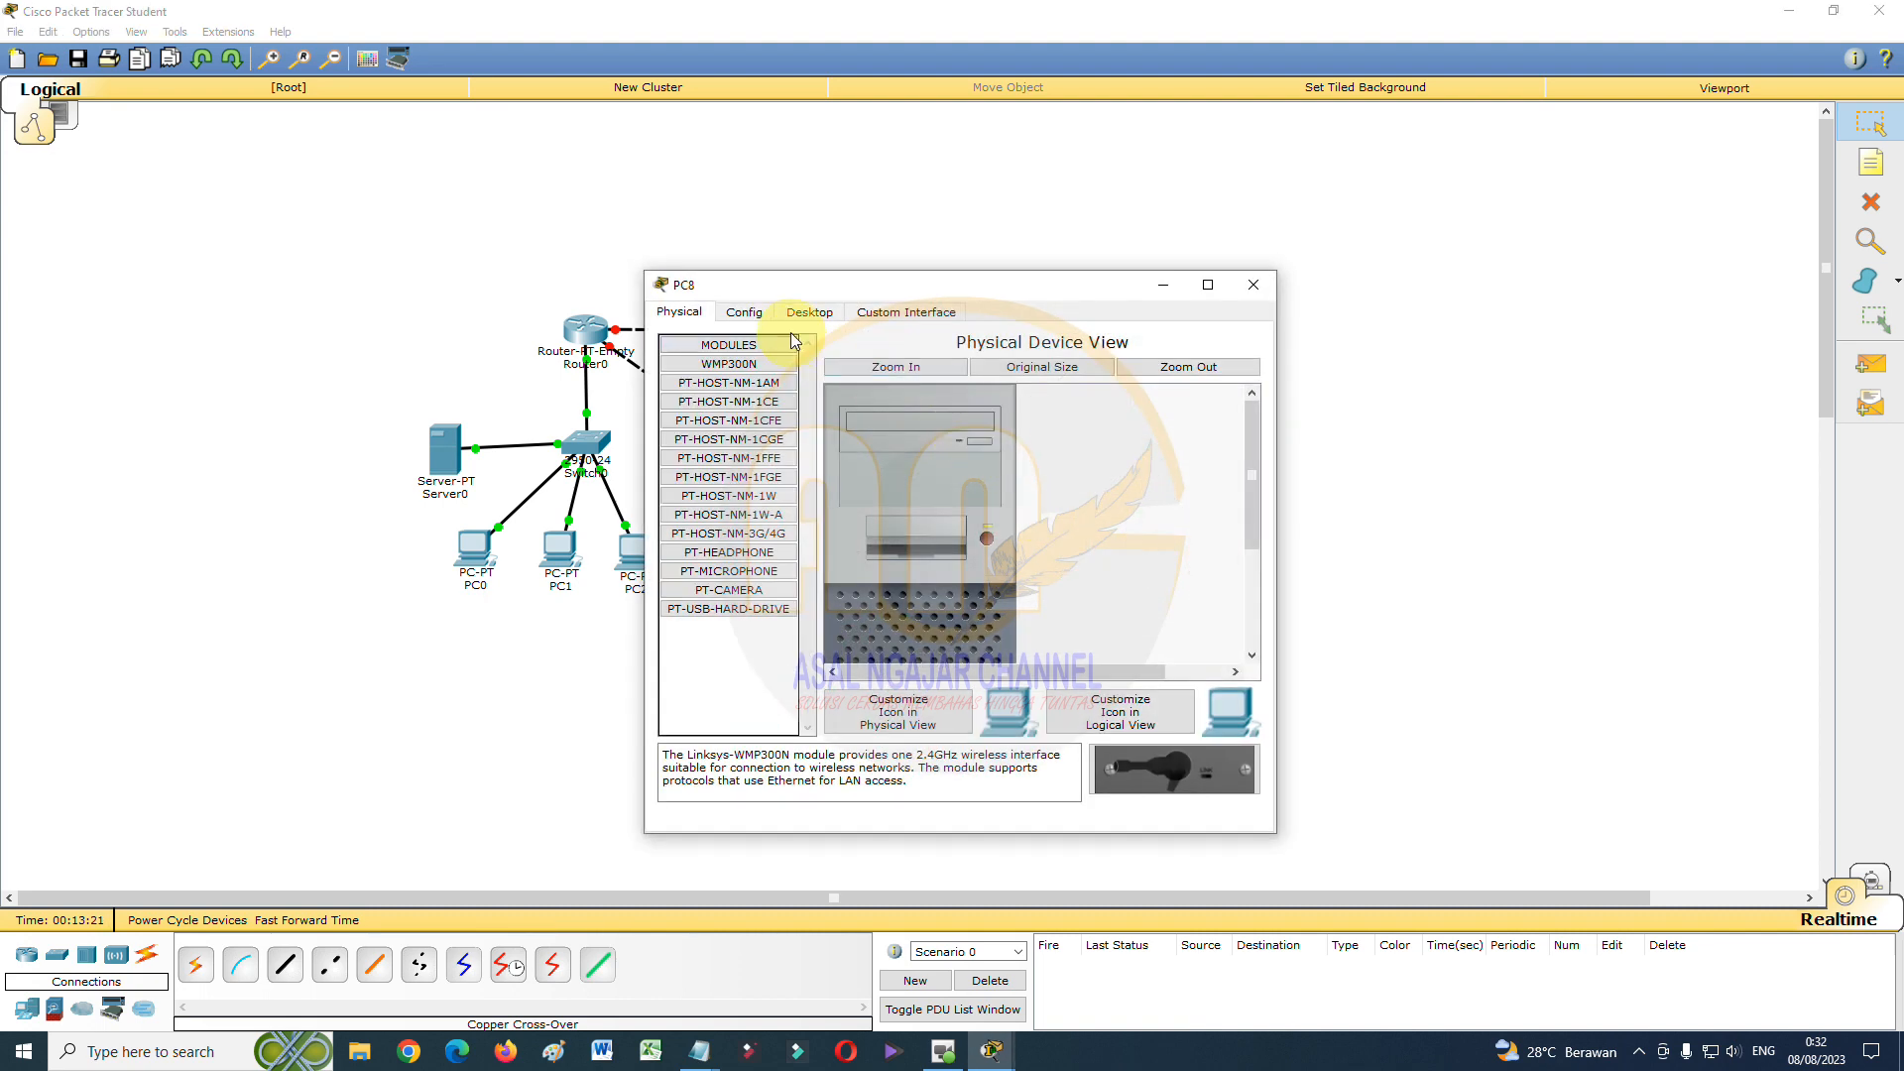
{"action": "left_click", "coordinate": [810, 314]}
{"action": "left_click", "coordinate": [736, 369]}
{"action": "left_click", "coordinate": [710, 406]}
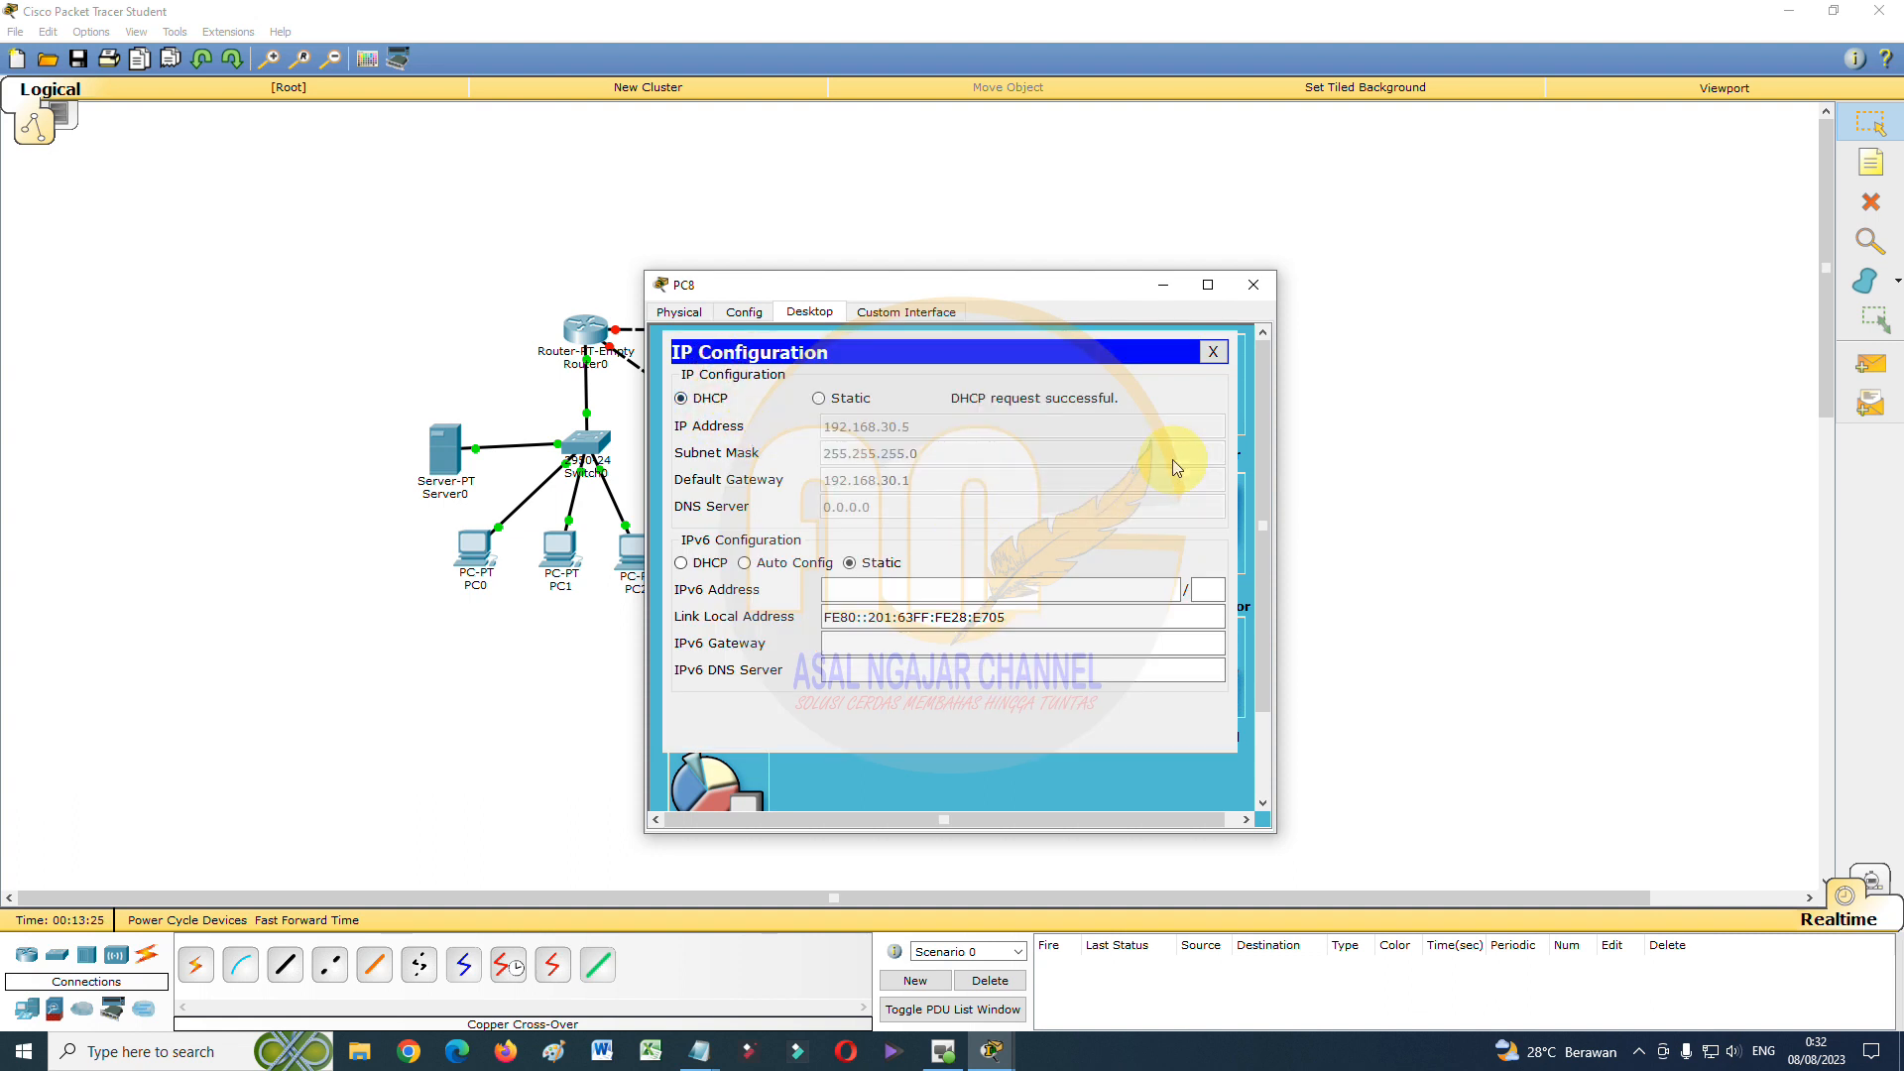
{"action": "left_click", "coordinate": [1253, 279]}
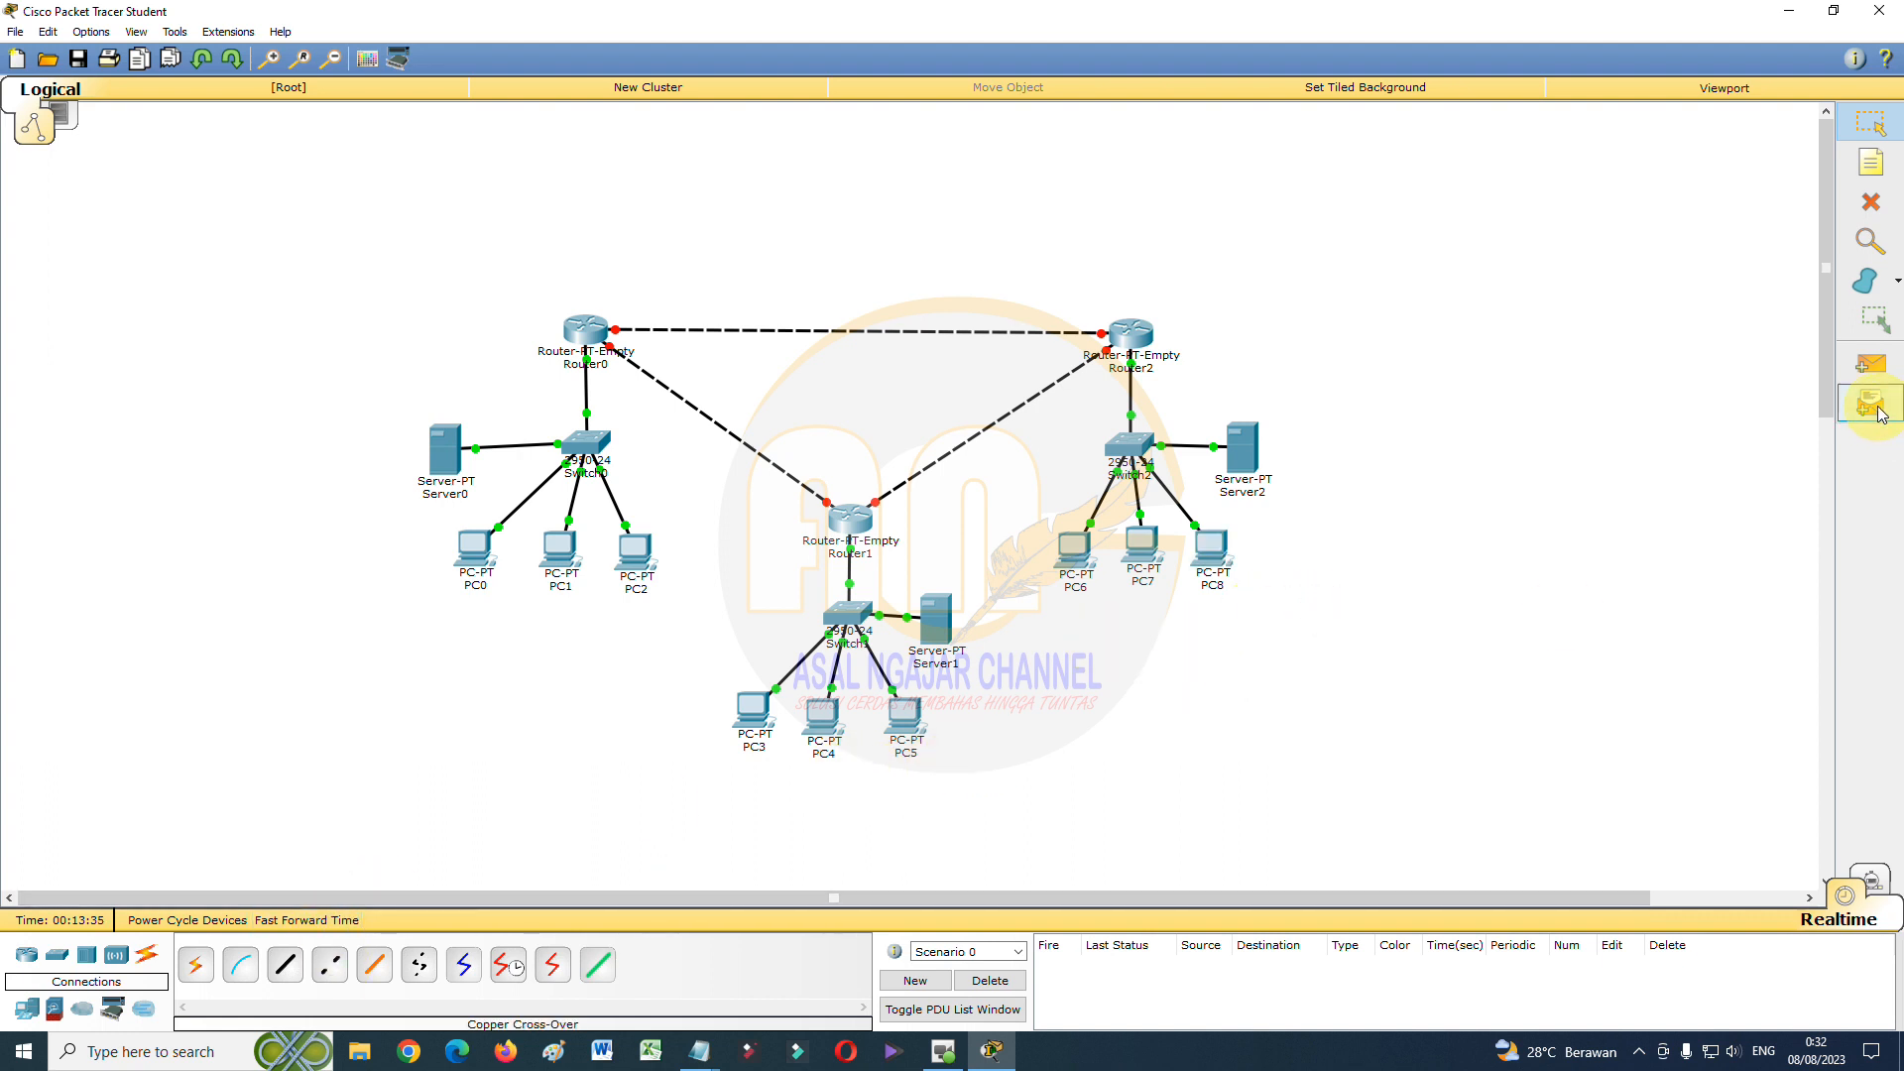
Place the network address notes 192.168.10.0, 192.168.20.0 and 192.168.30.0 below the PCs of Switch0, Switch1 and Switch2 respectively
{"action": "left_click", "coordinate": [1871, 162]}
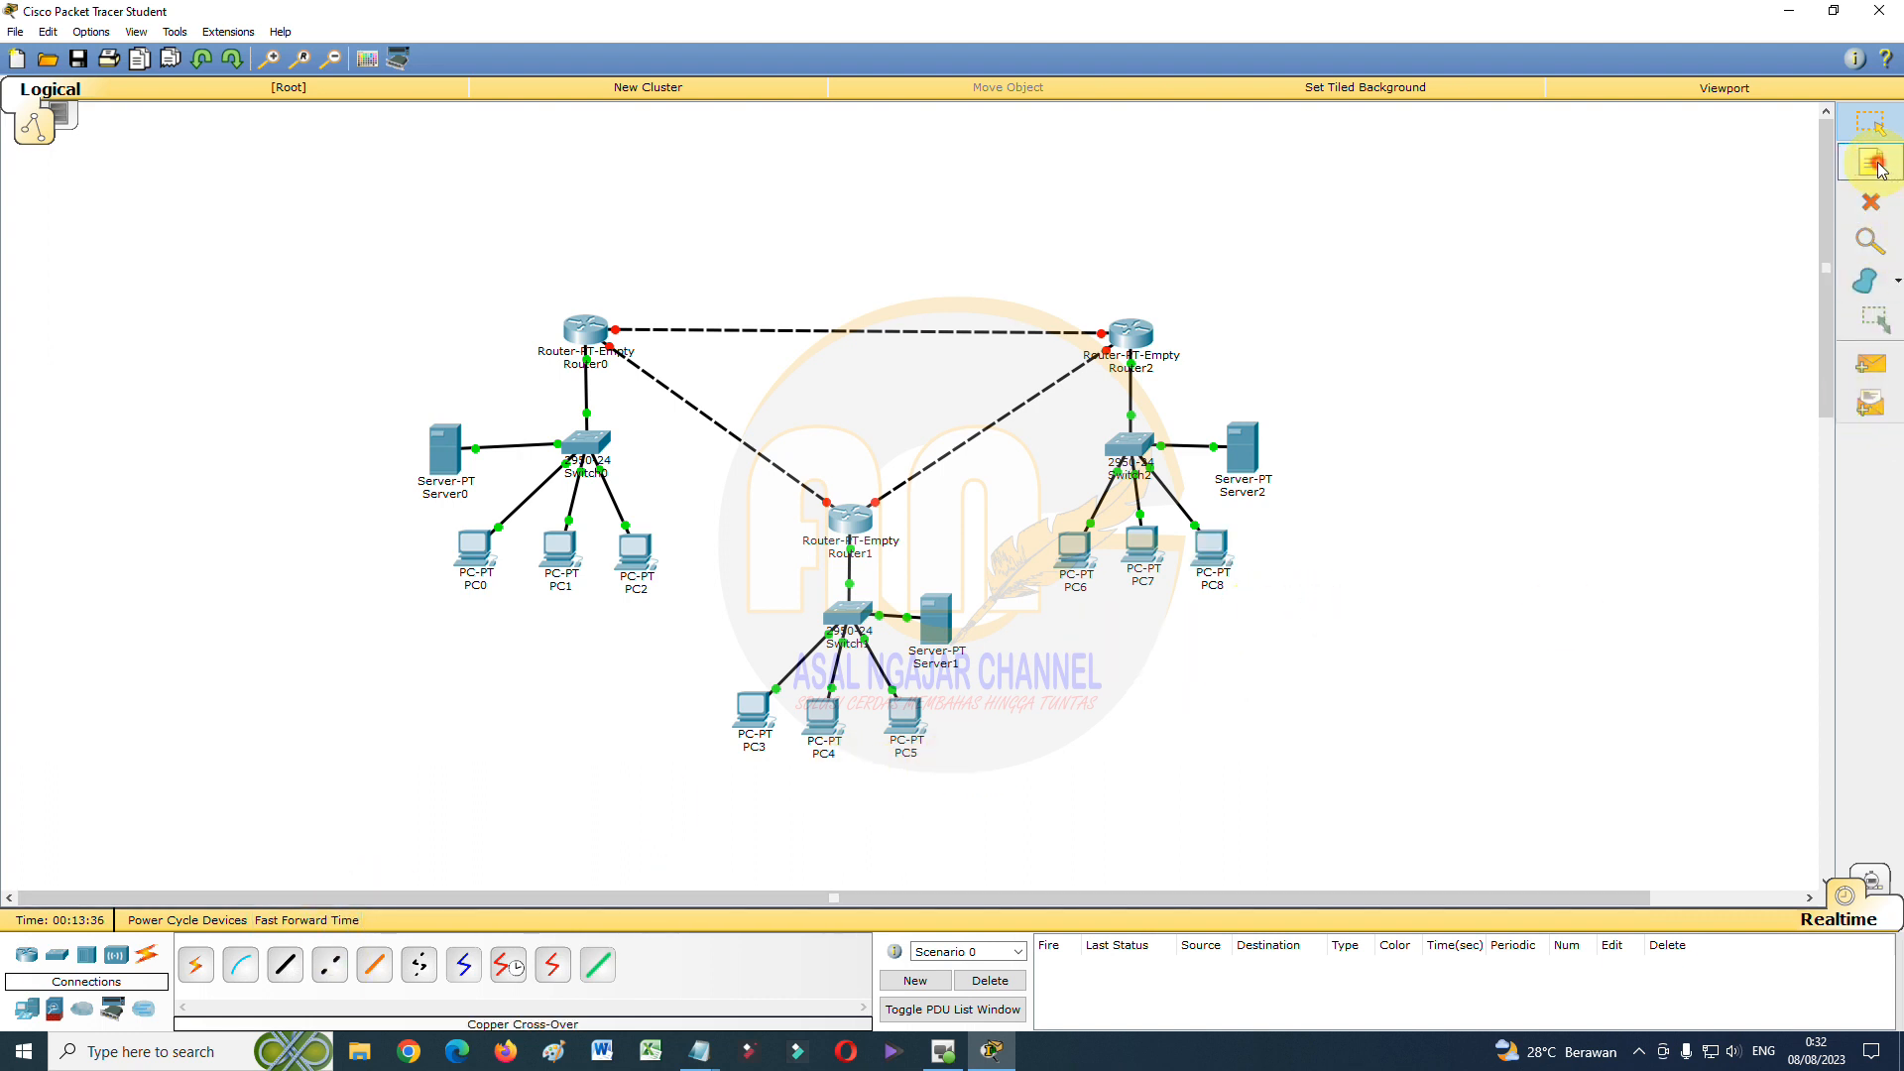
{"action": "left_click", "coordinate": [499, 625]}
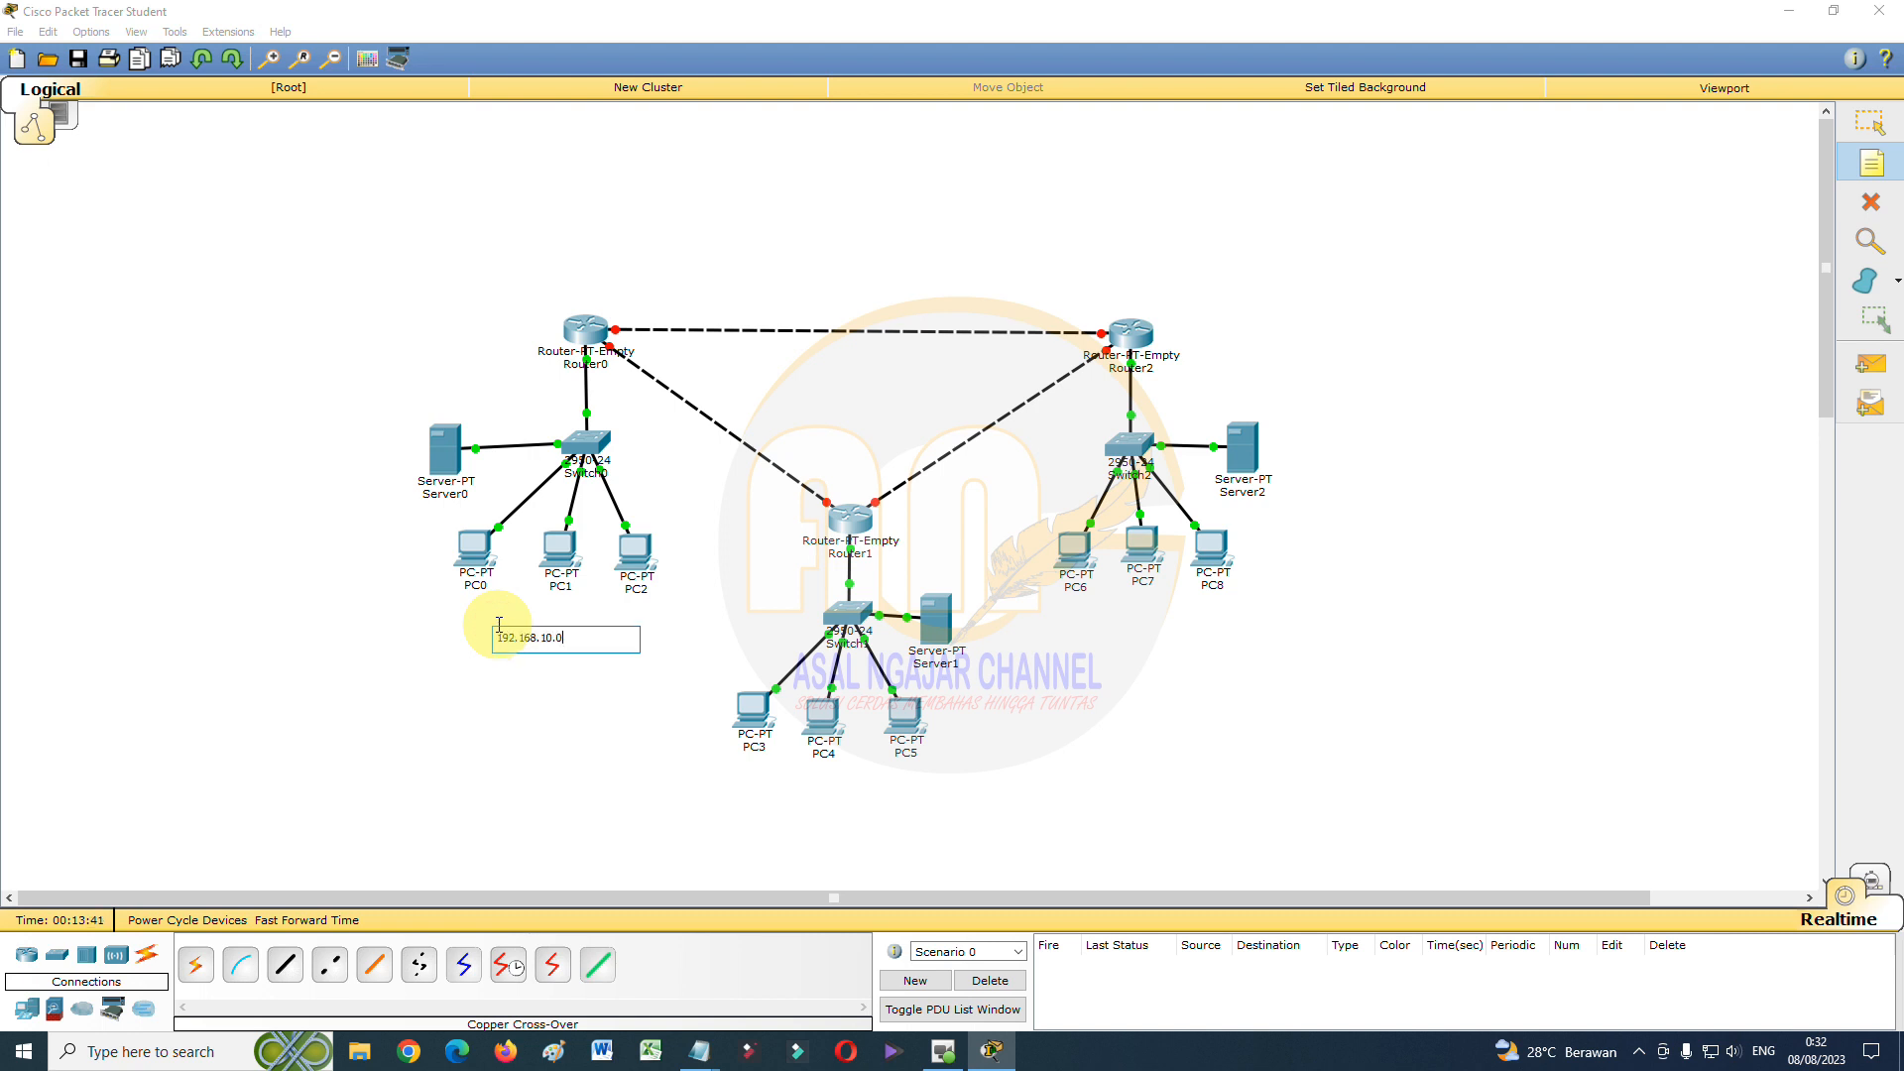
{"action": "left_click", "coordinate": [787, 783]}
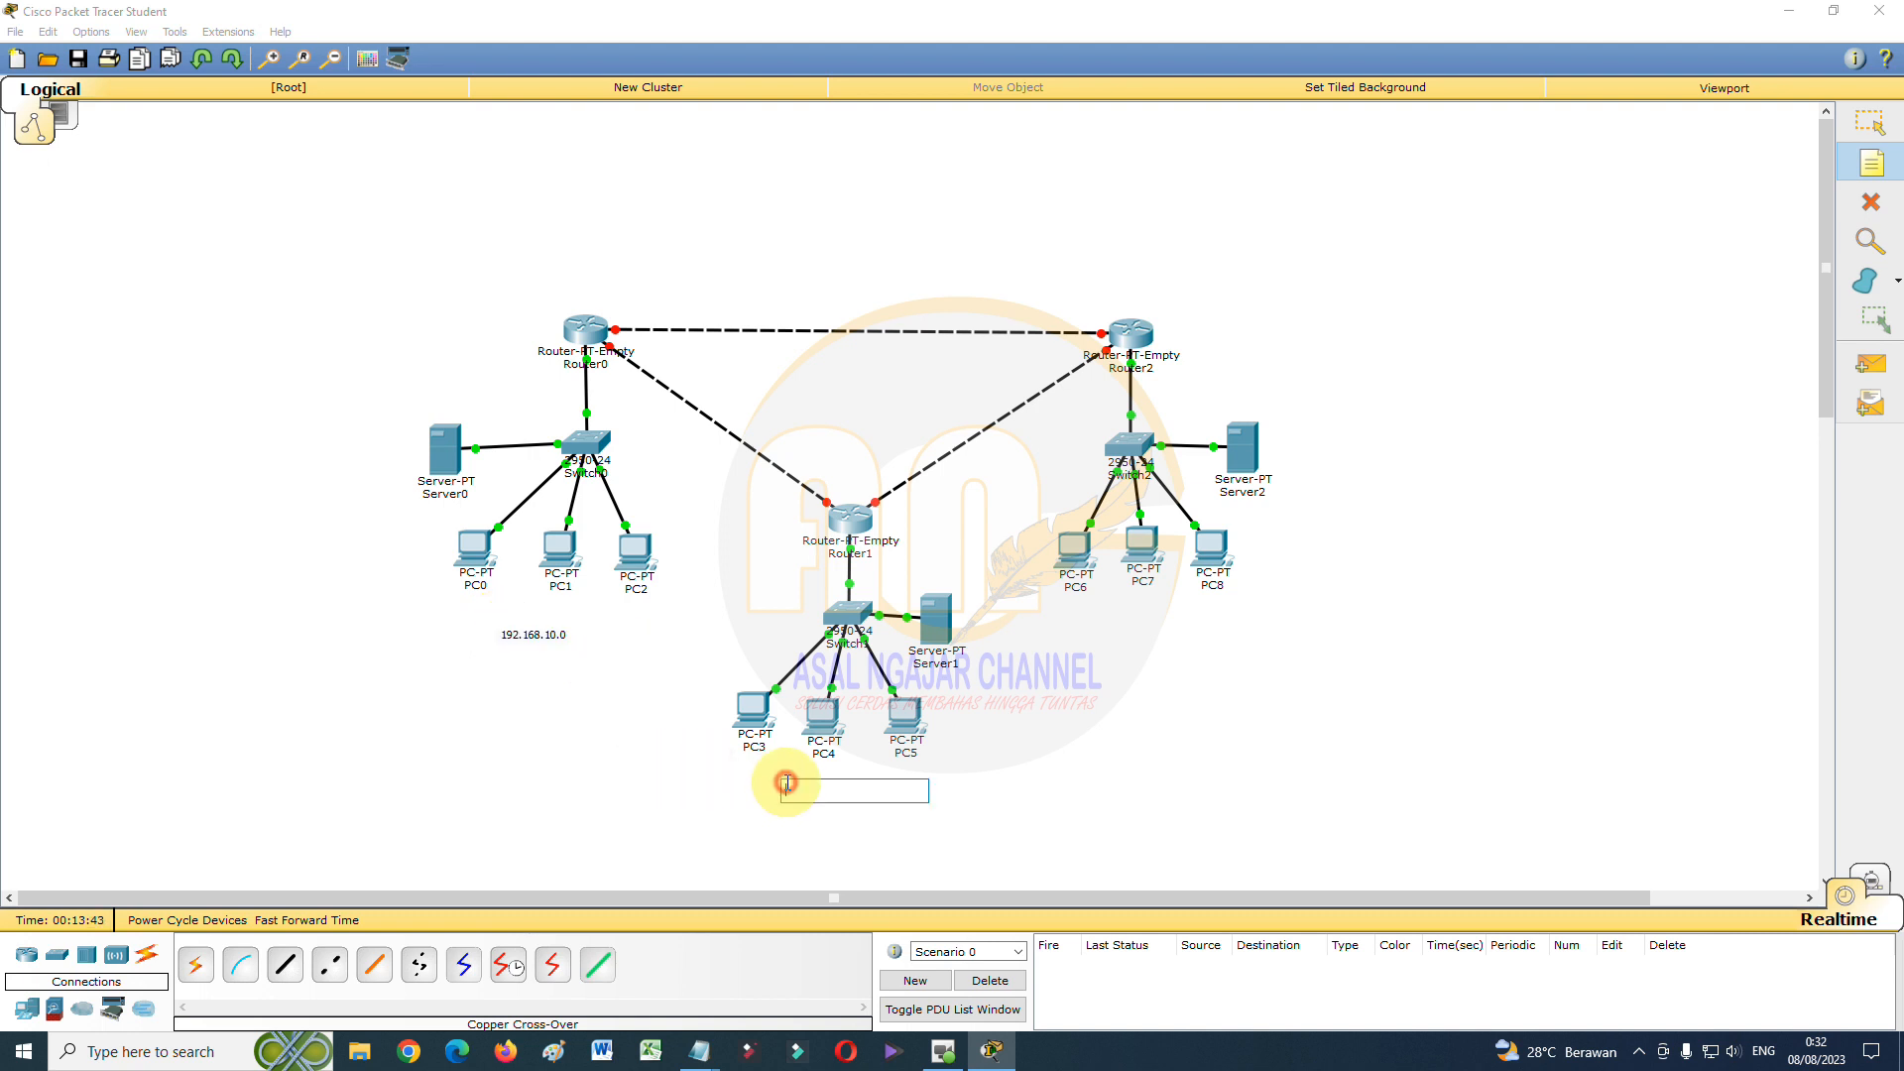
{"action": "type", "text": "192.168.20.0"}
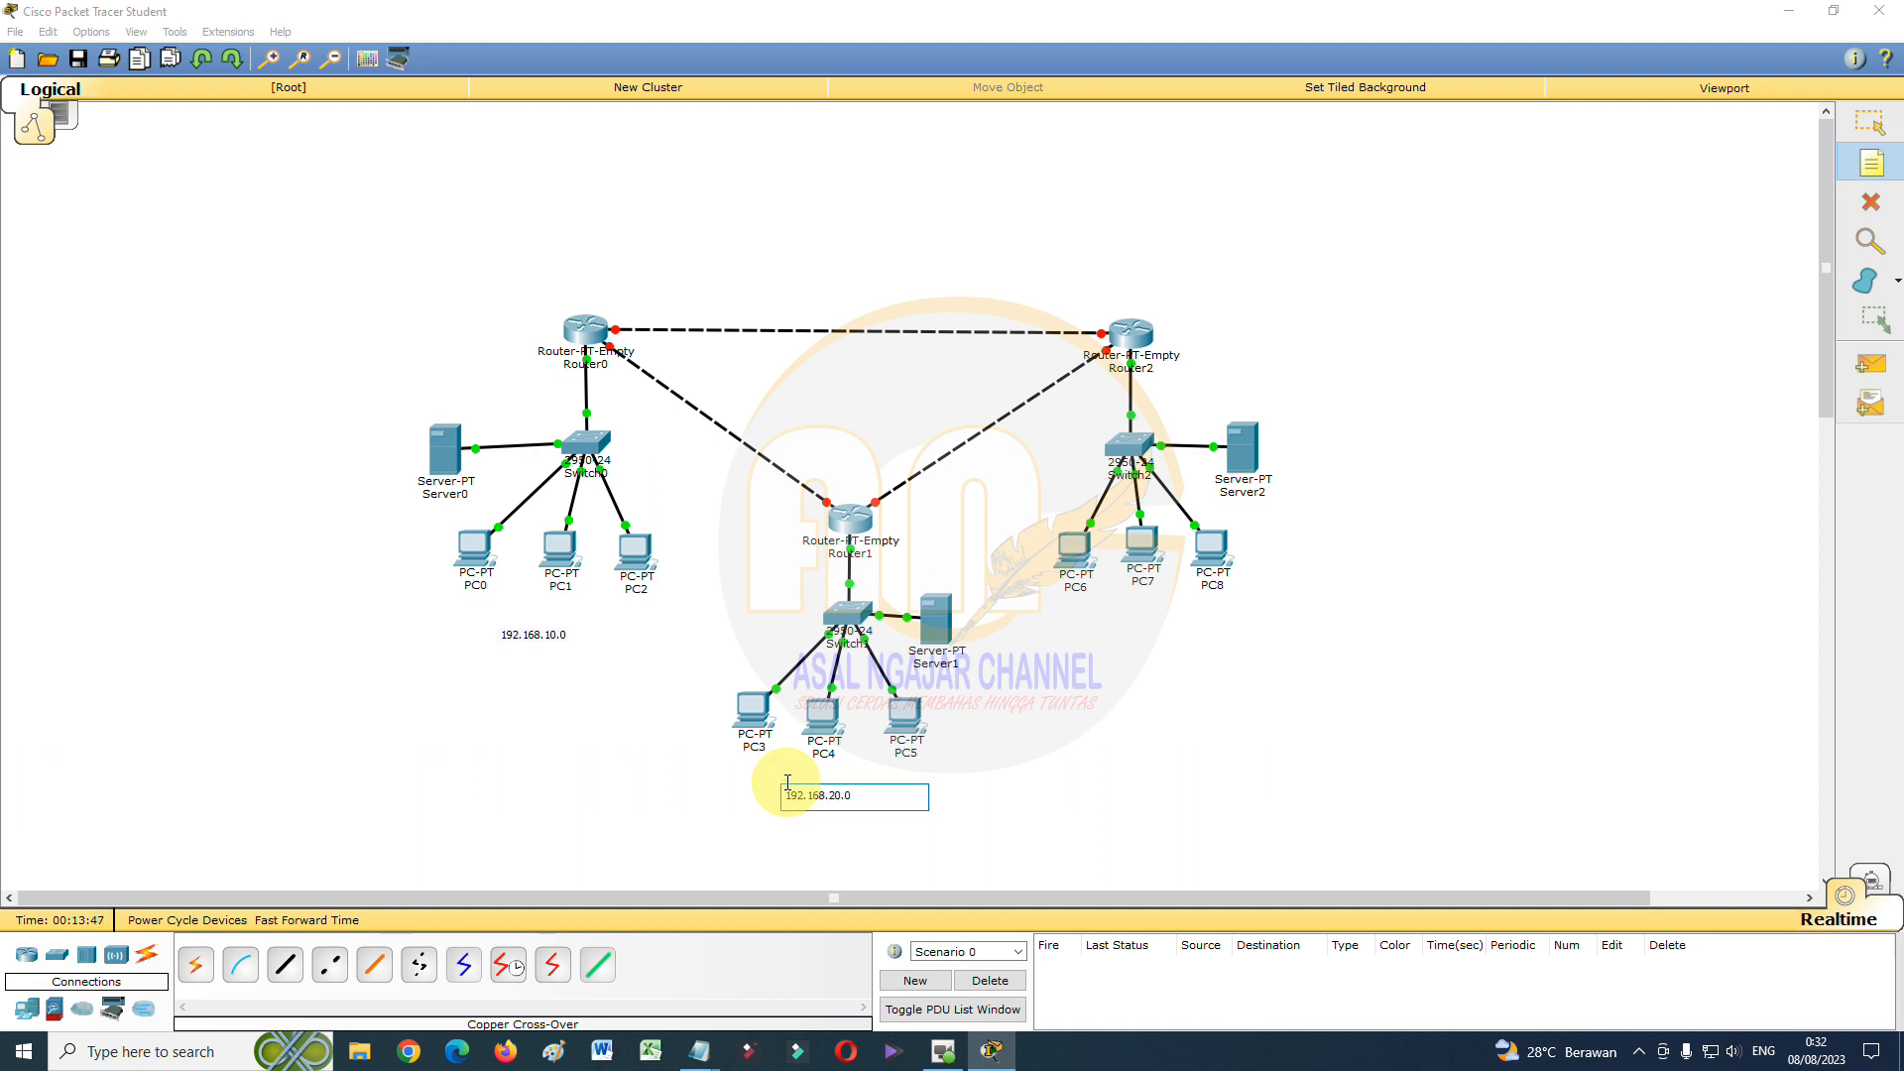
{"action": "left_click", "coordinate": [1091, 605]}
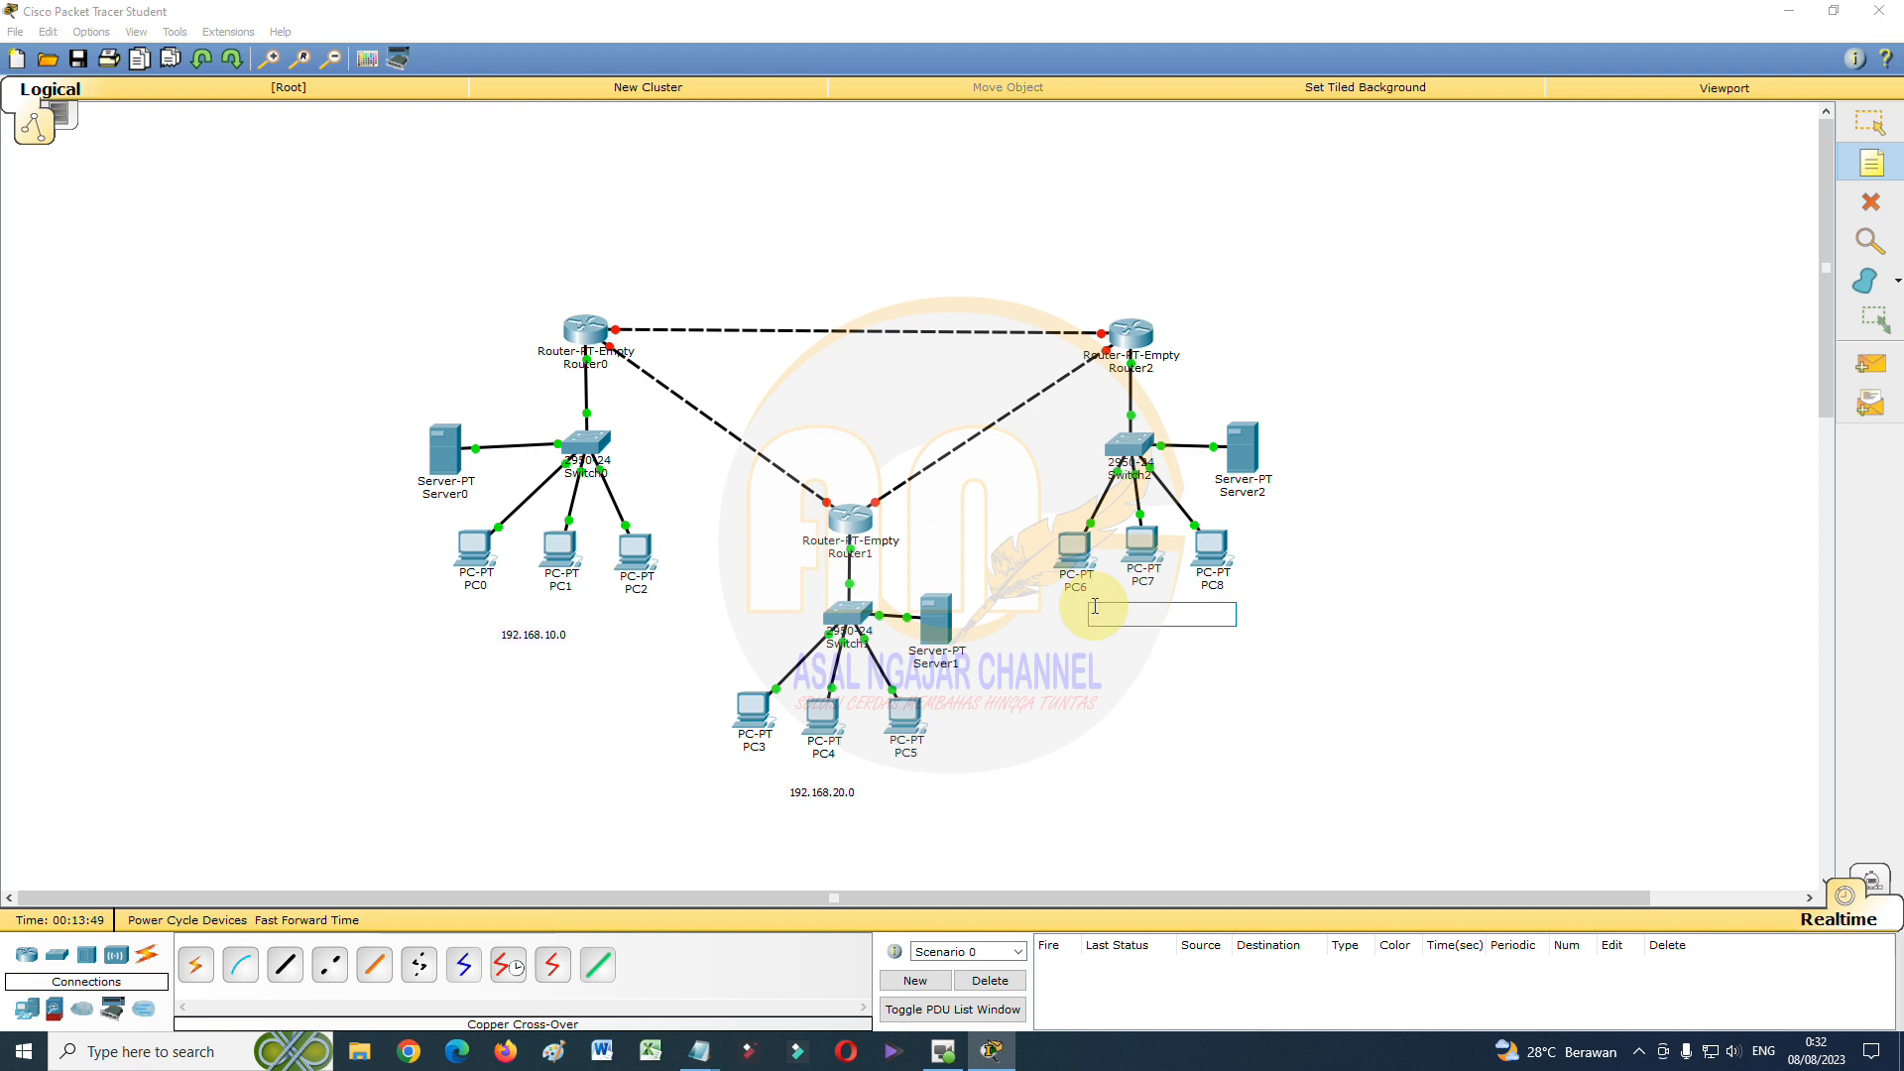
{"action": "type", "text": "192.168.30.0"}
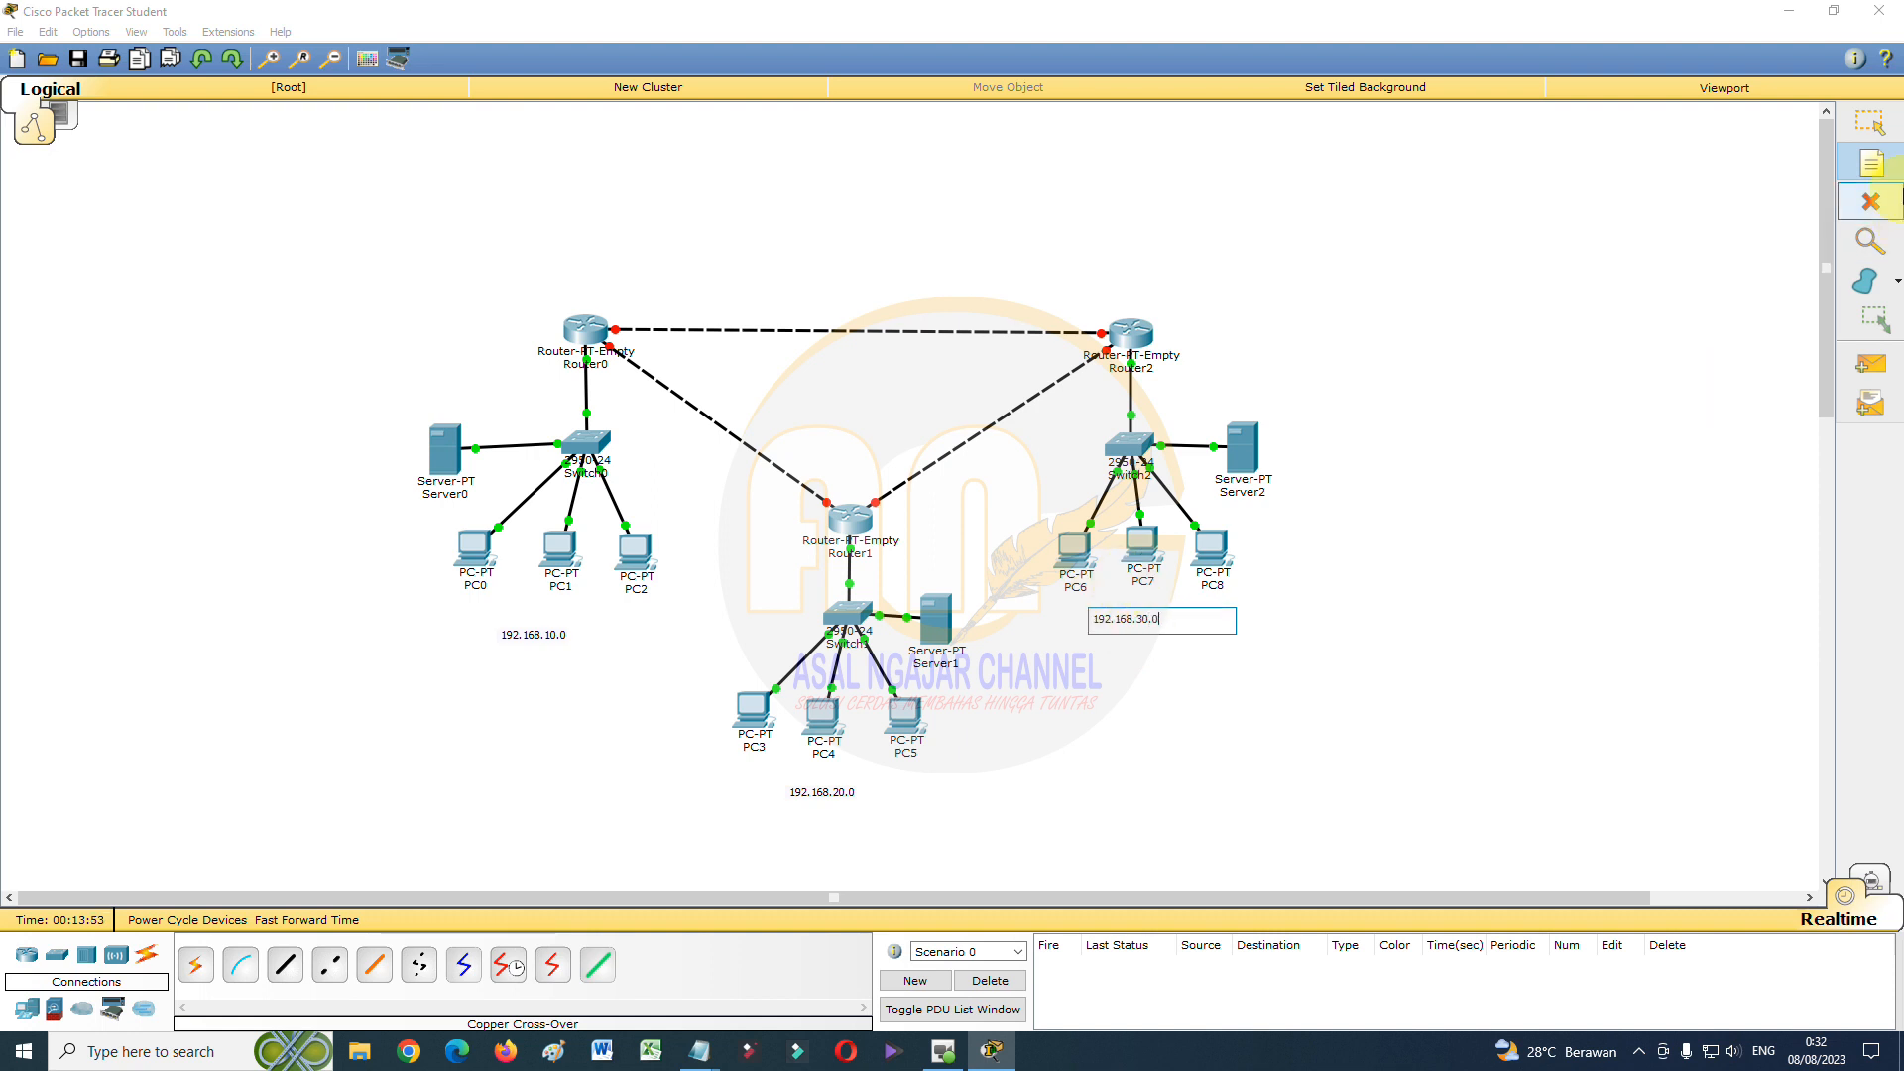
{"action": "key", "text": "Escape"}
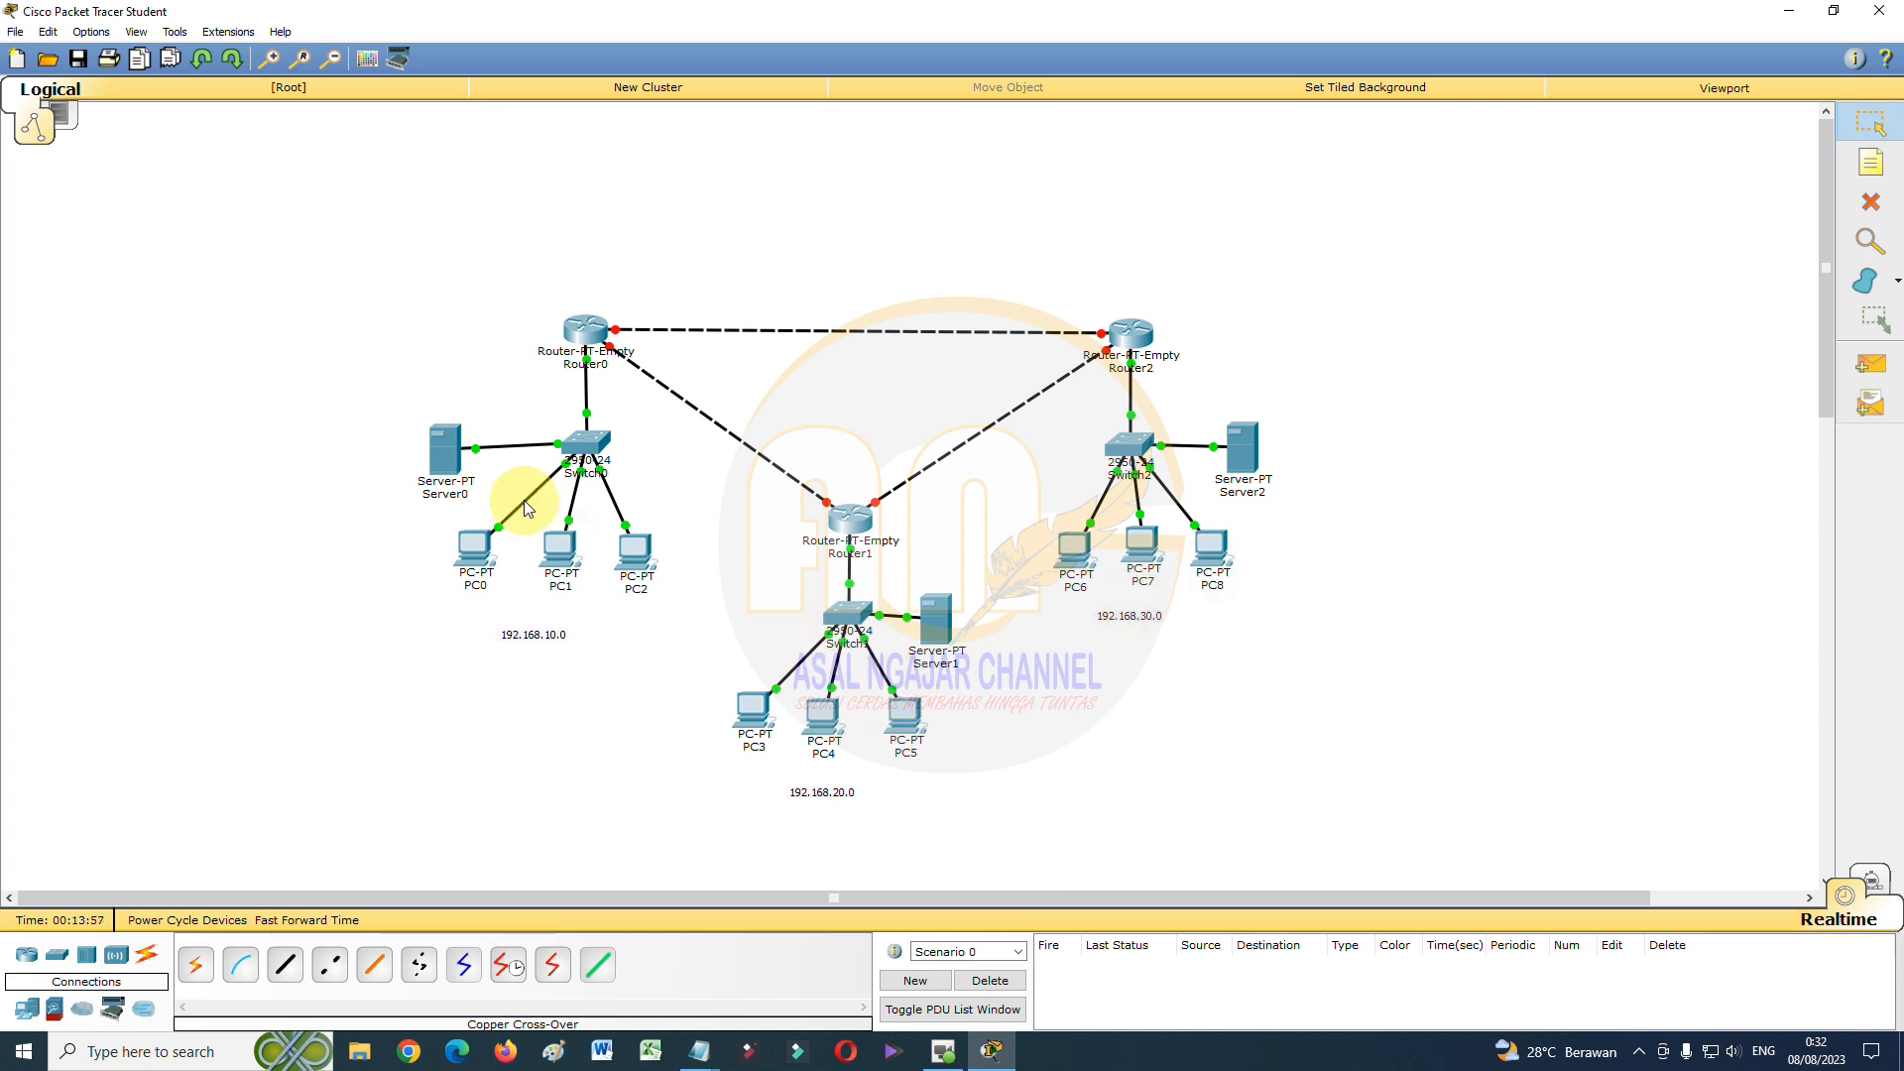
Turn on Router0's FastEthernet1/0 port and assign it IP address 192.168.40.1 with subnet mask 255.255.255.0
{"action": "left_click", "coordinate": [580, 345]}
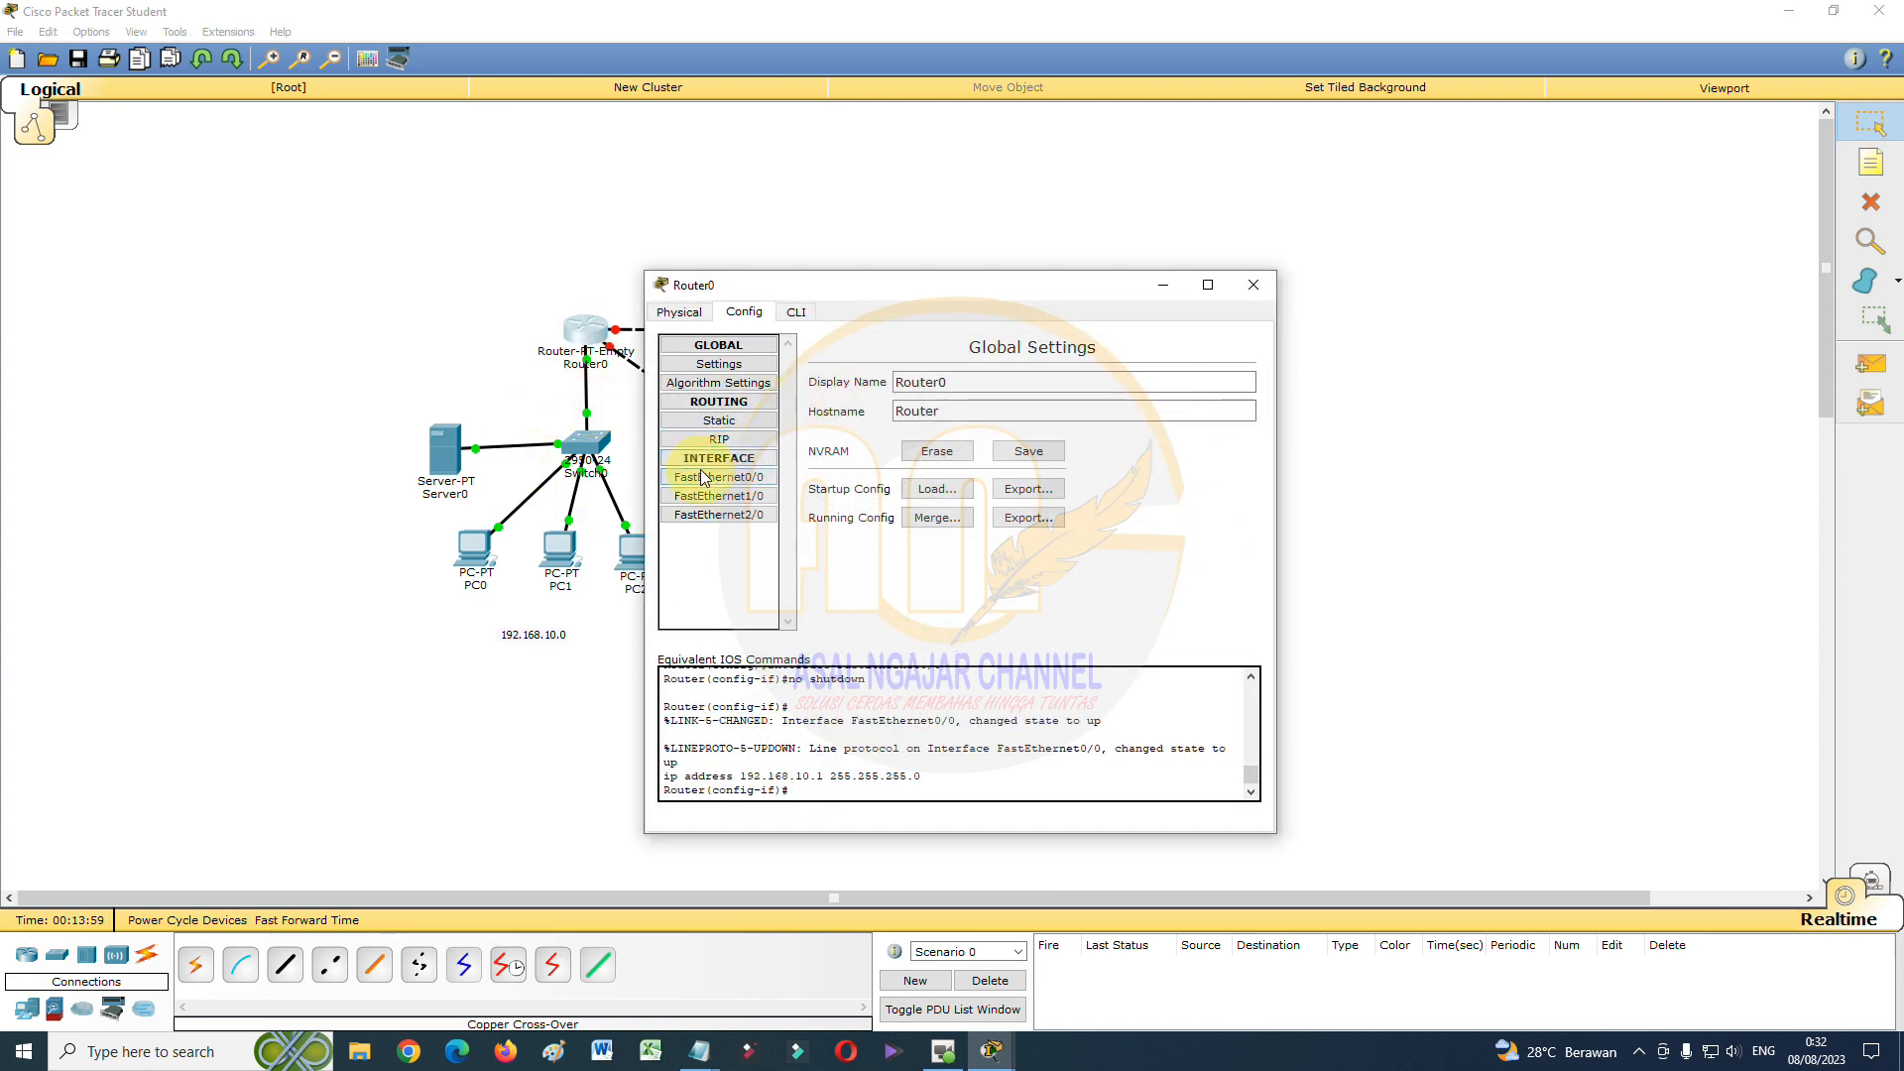
{"action": "left_click", "coordinate": [719, 496]}
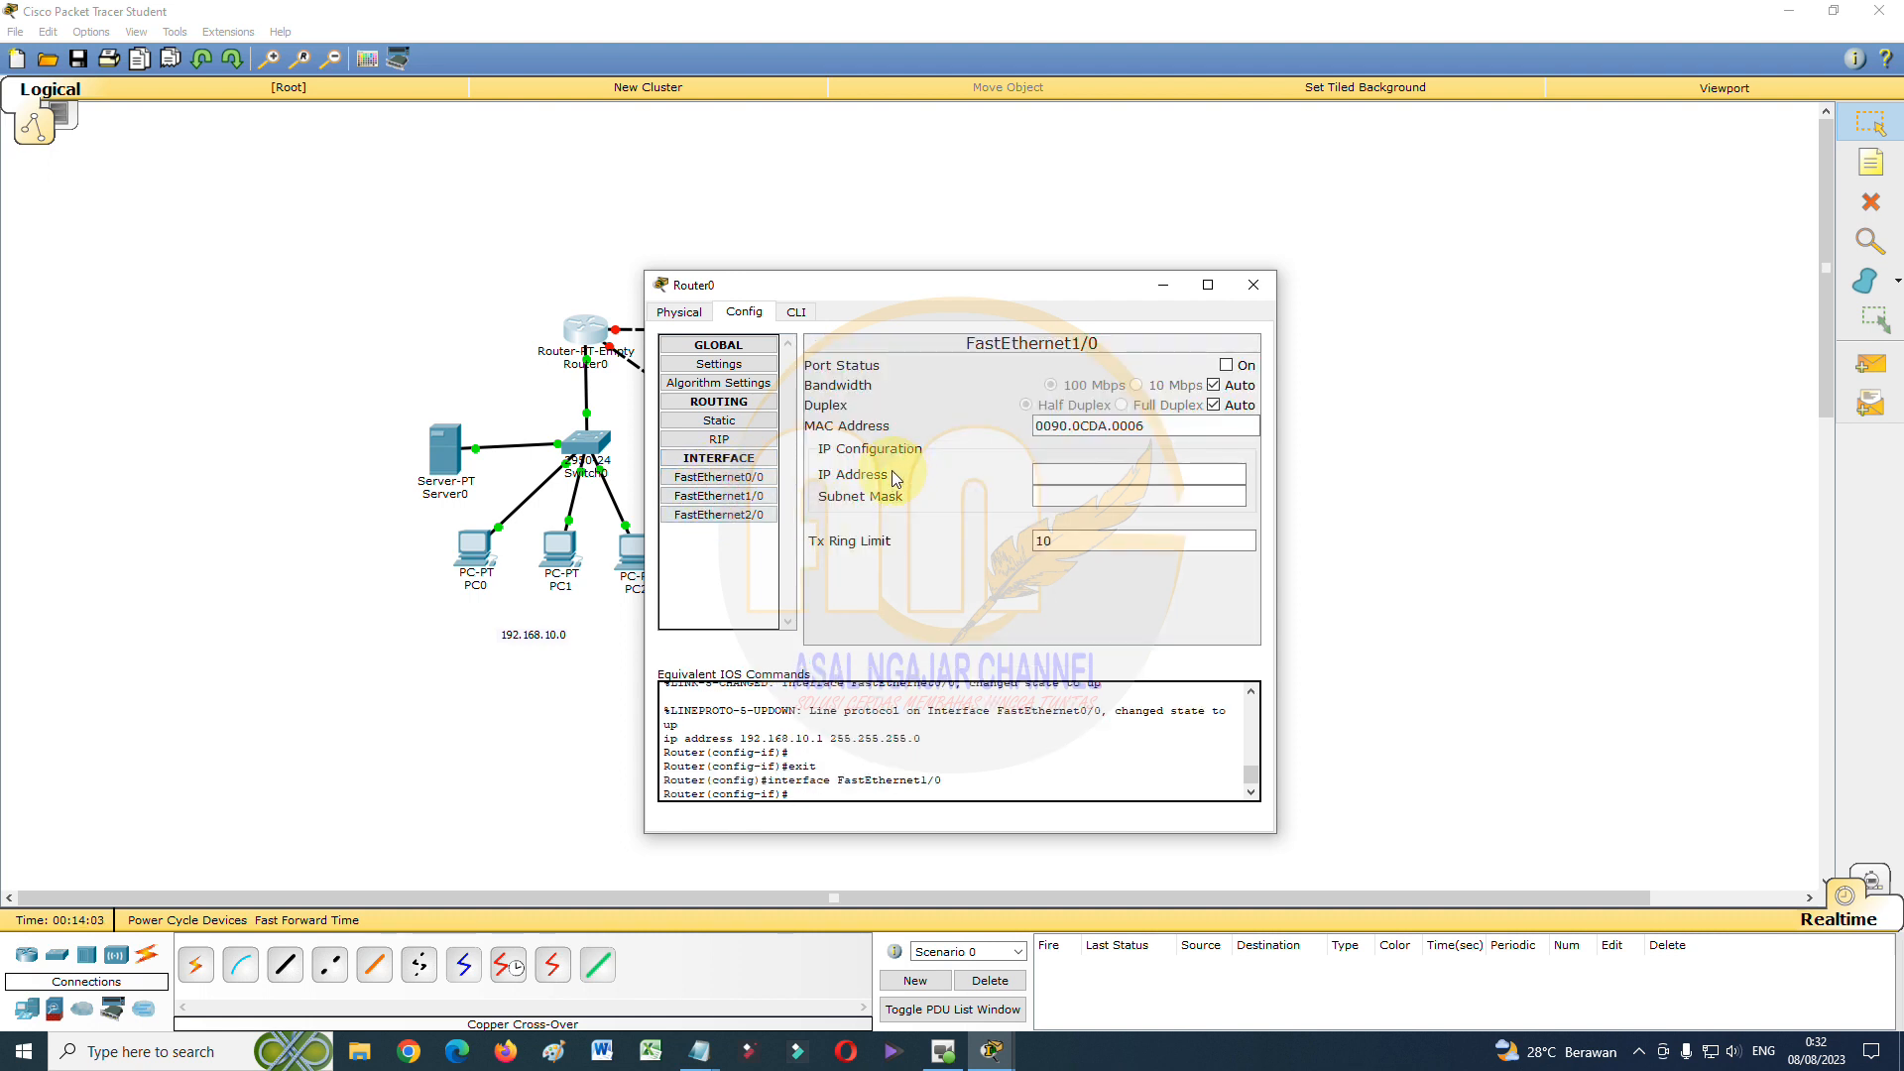
{"action": "left_click", "coordinate": [1227, 366]}
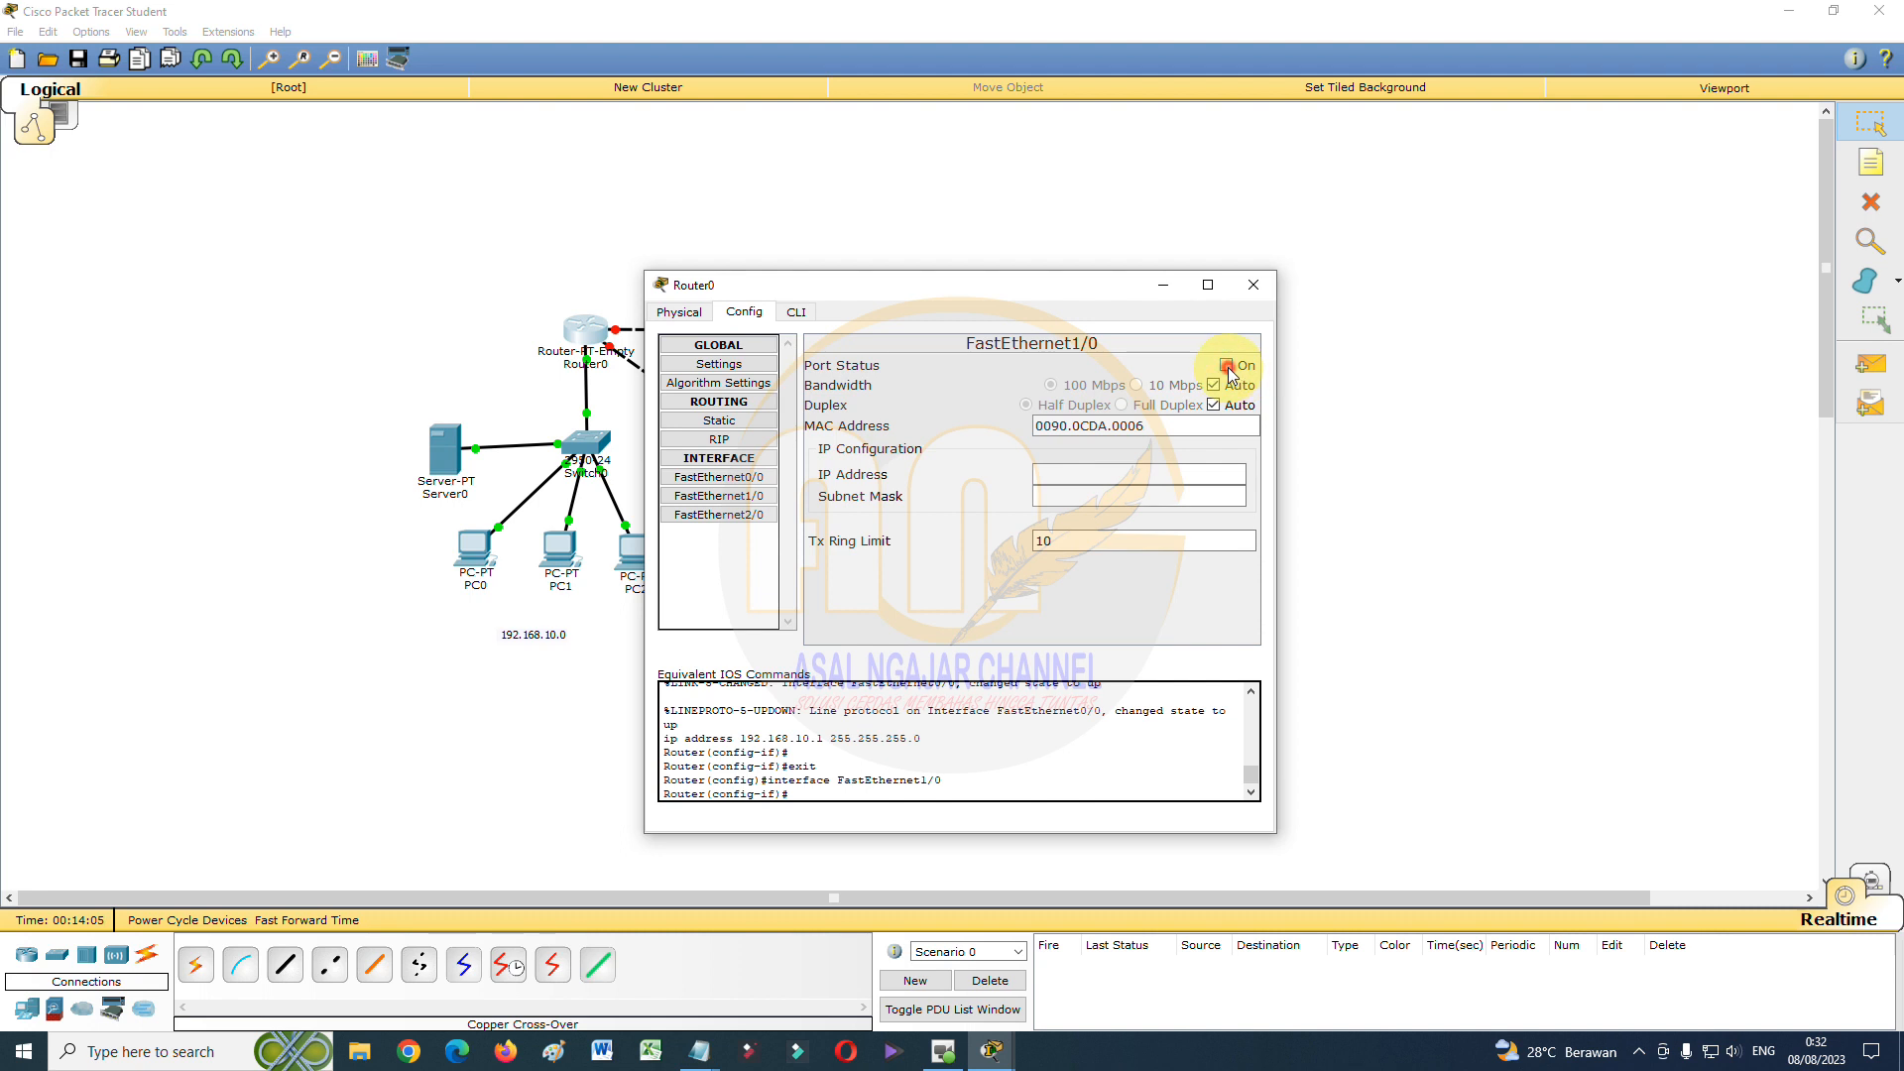
{"action": "left_click_drag", "start_coordinate": [1089, 284], "coordinate": [853, 291]}
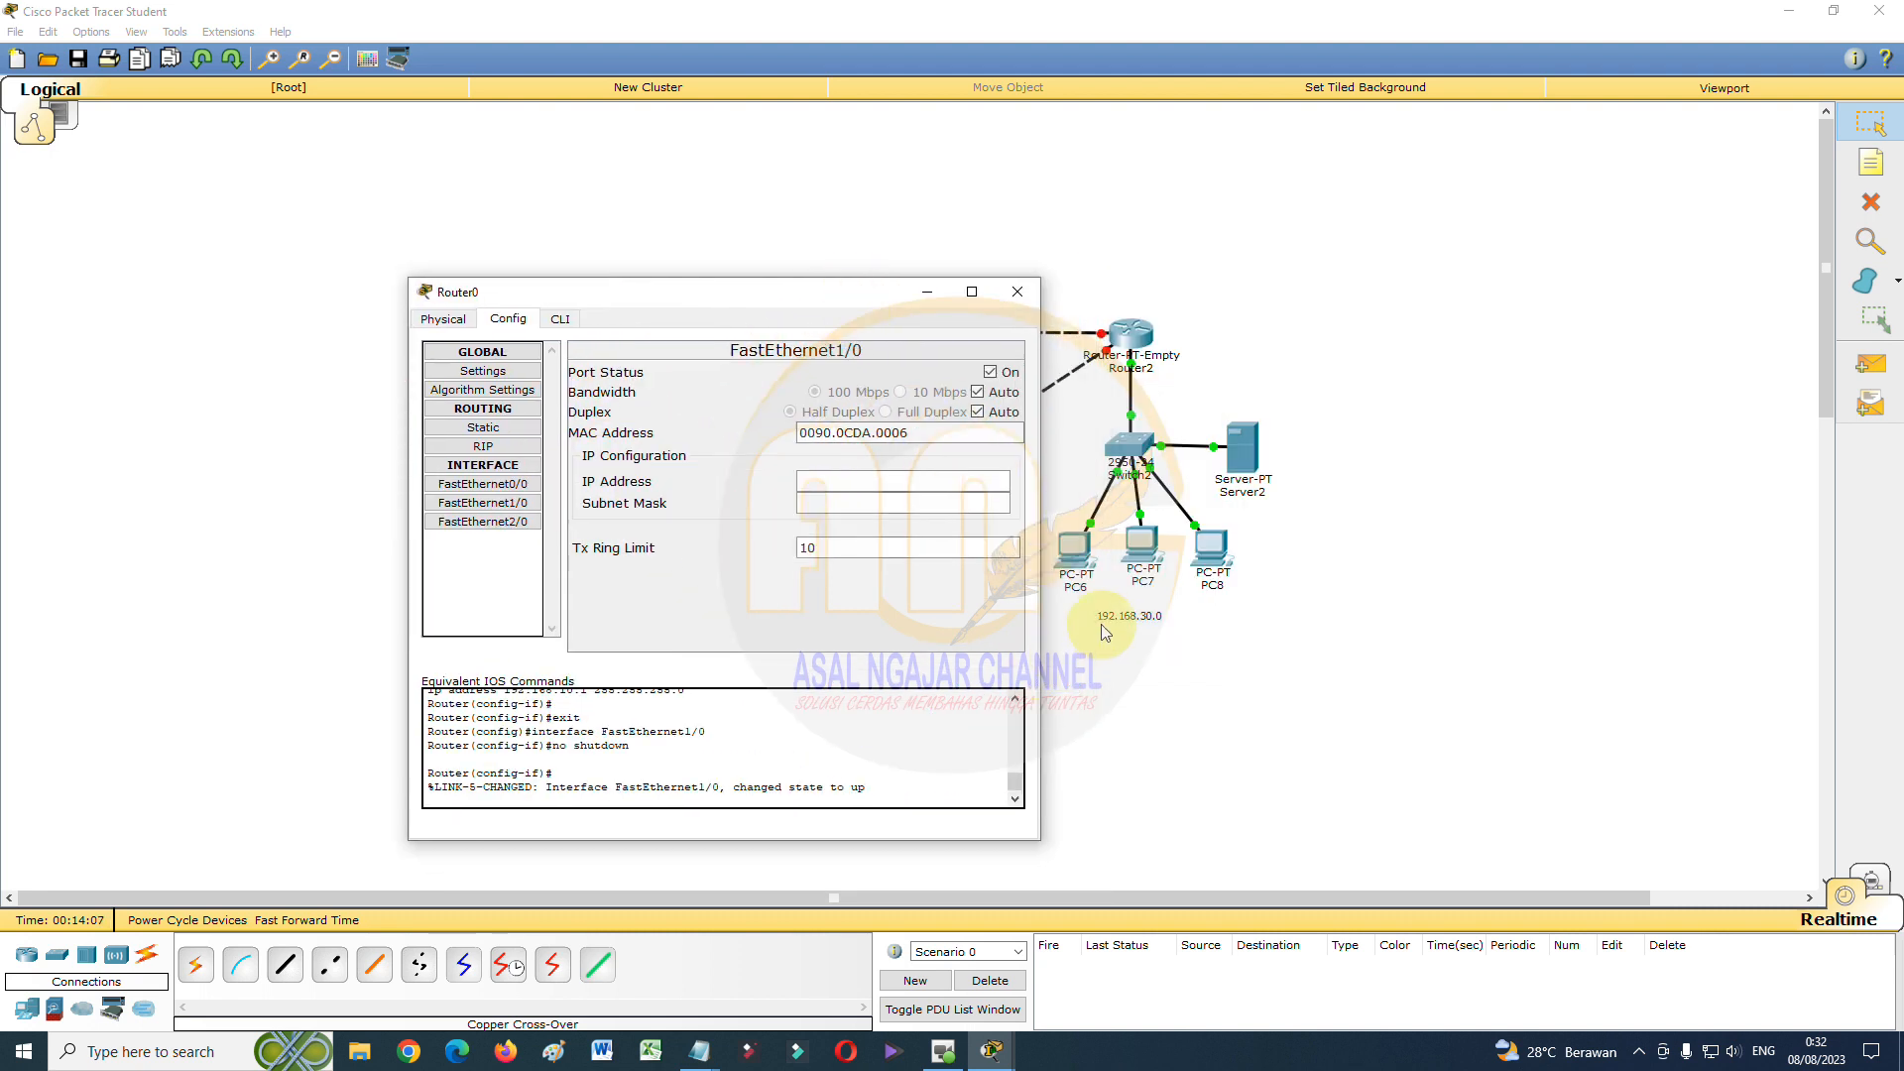
{"action": "left_click", "coordinate": [812, 483]}
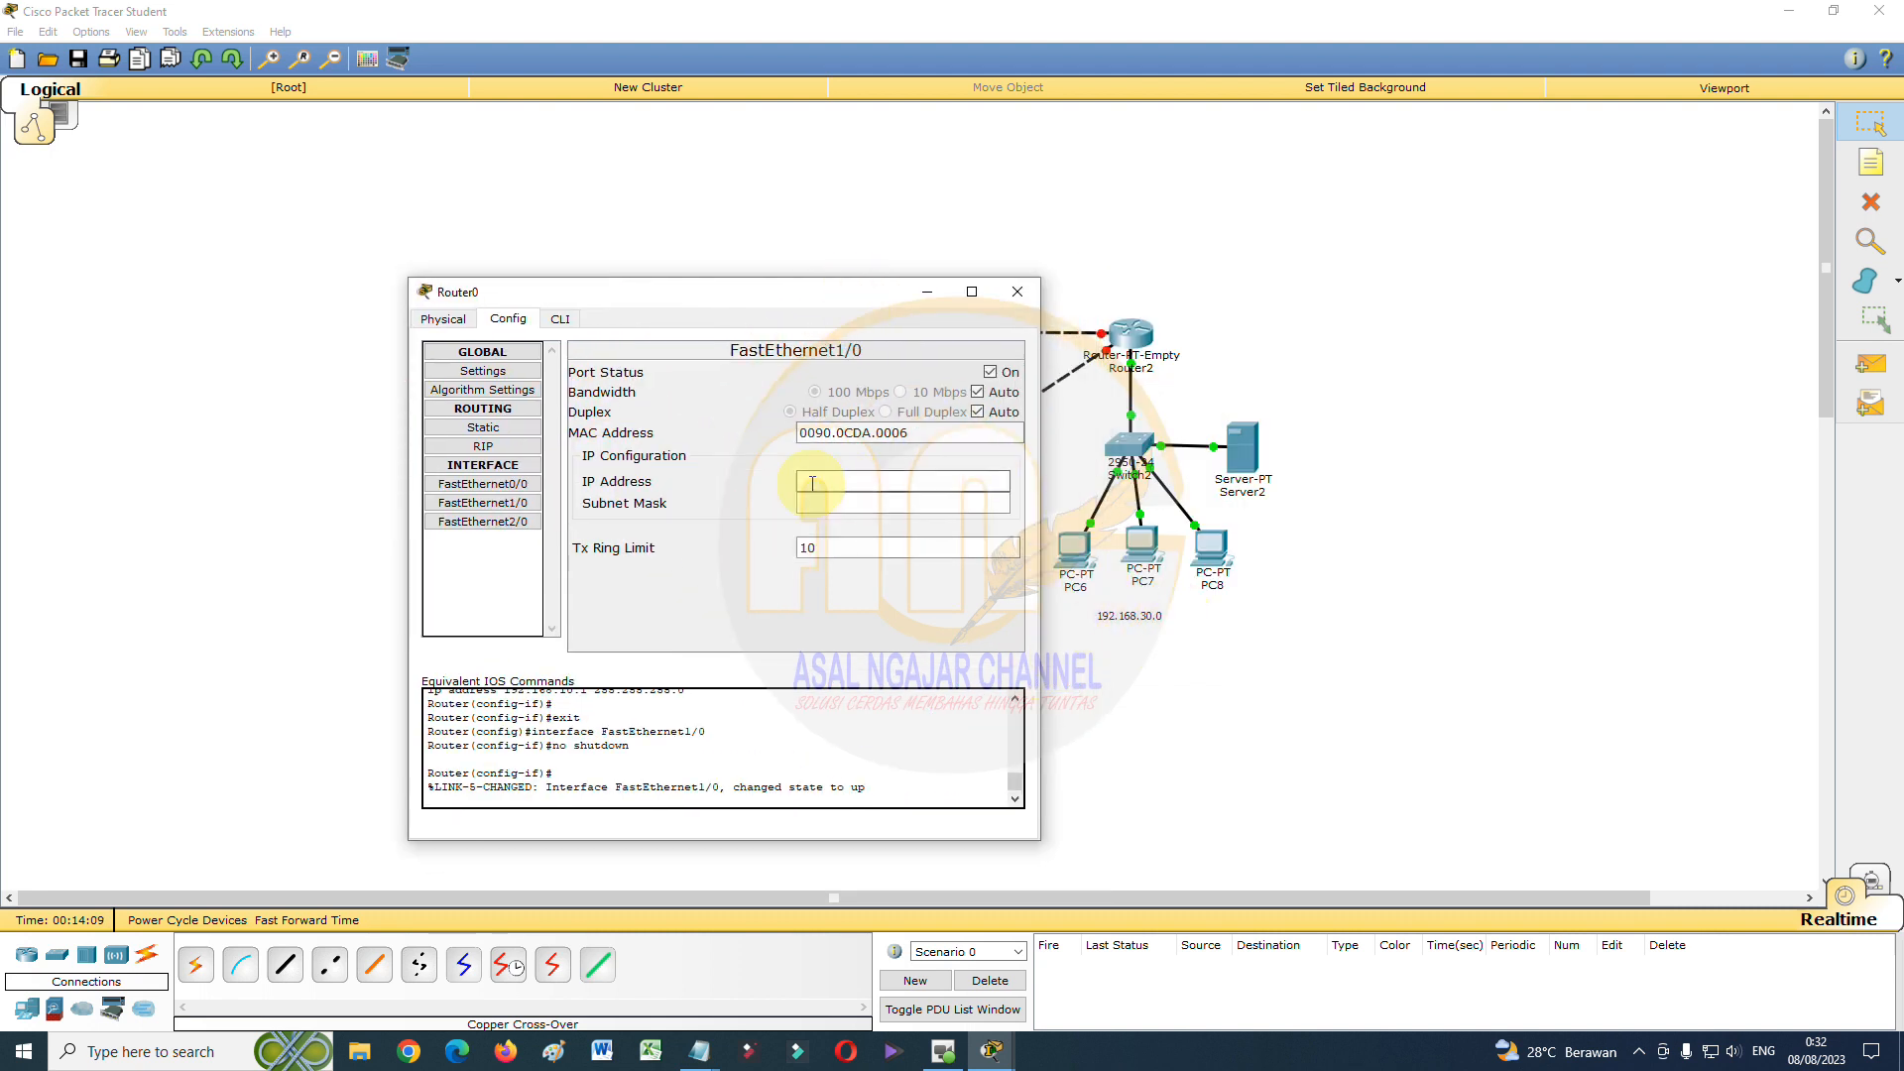
{"action": "left_click", "coordinate": [836, 483]}
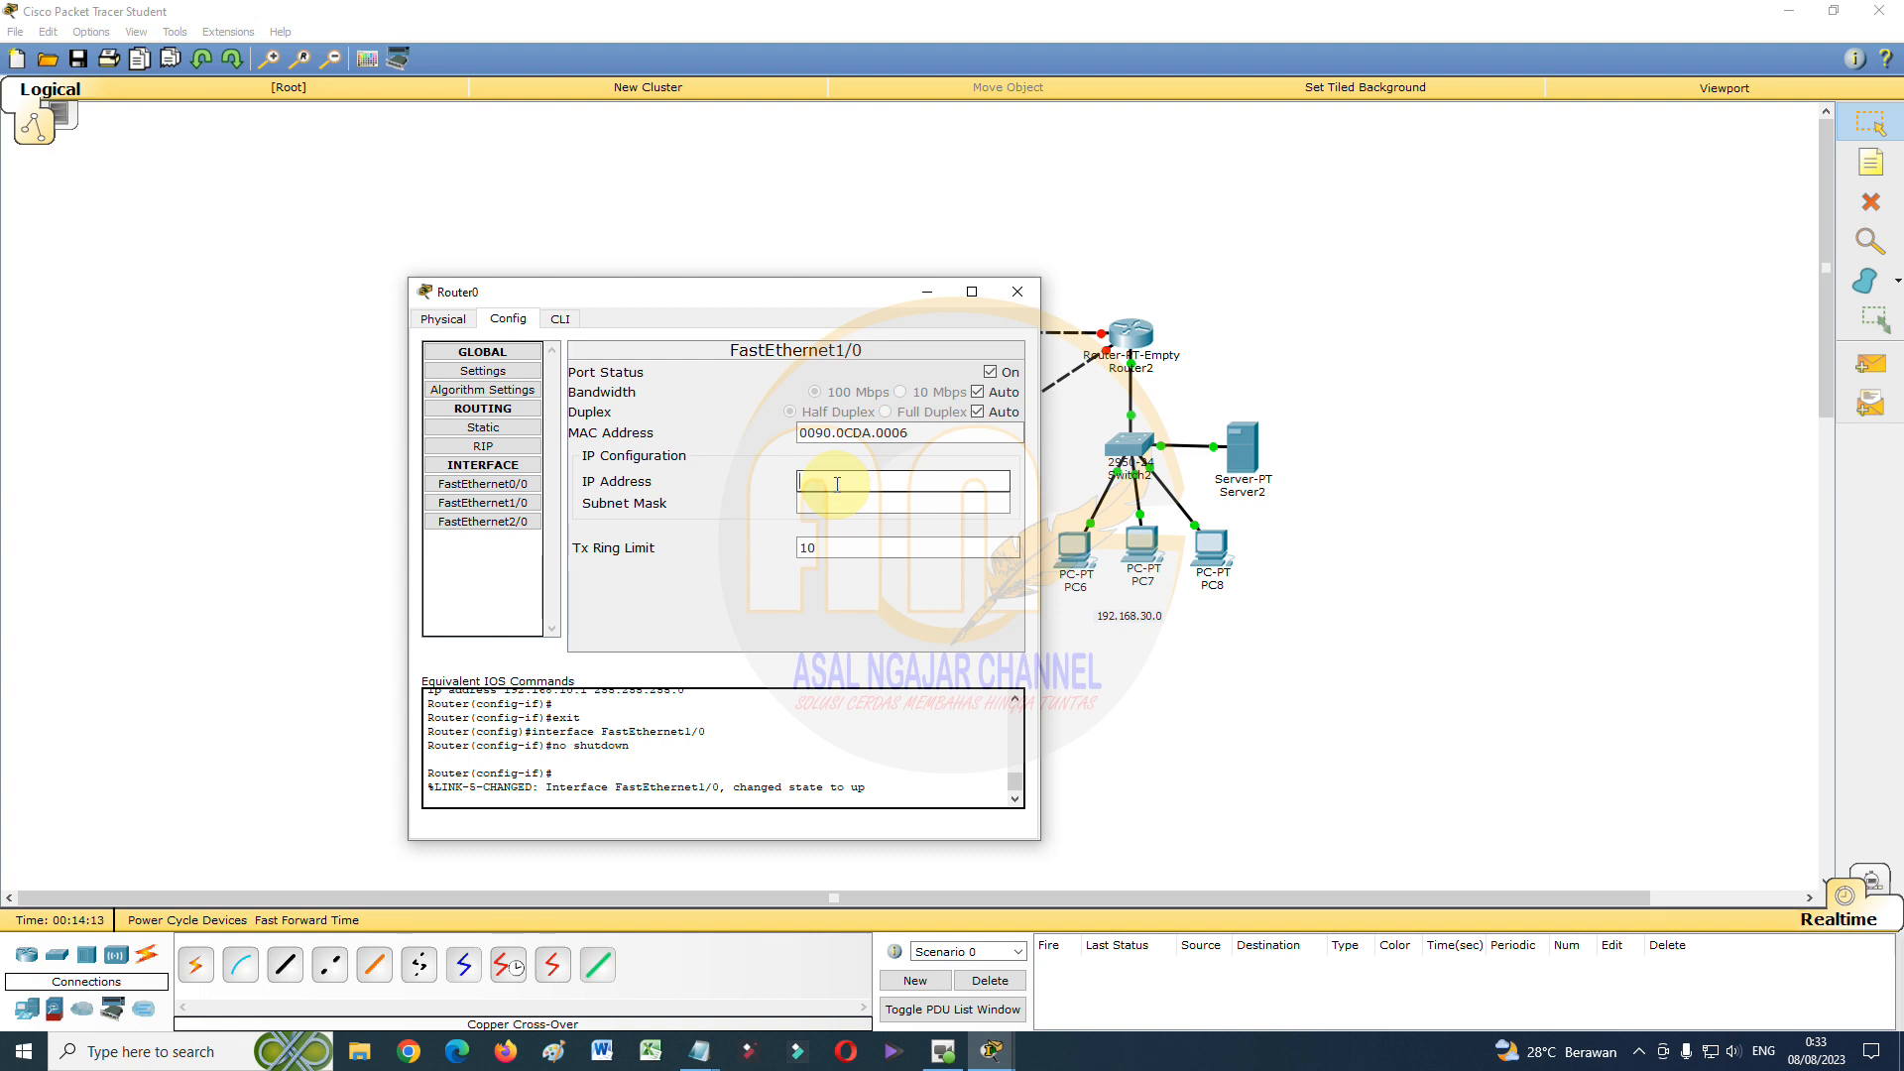
{"action": "type", "text": "192.168.40.1"}
{"action": "left_click", "coordinate": [885, 504]}
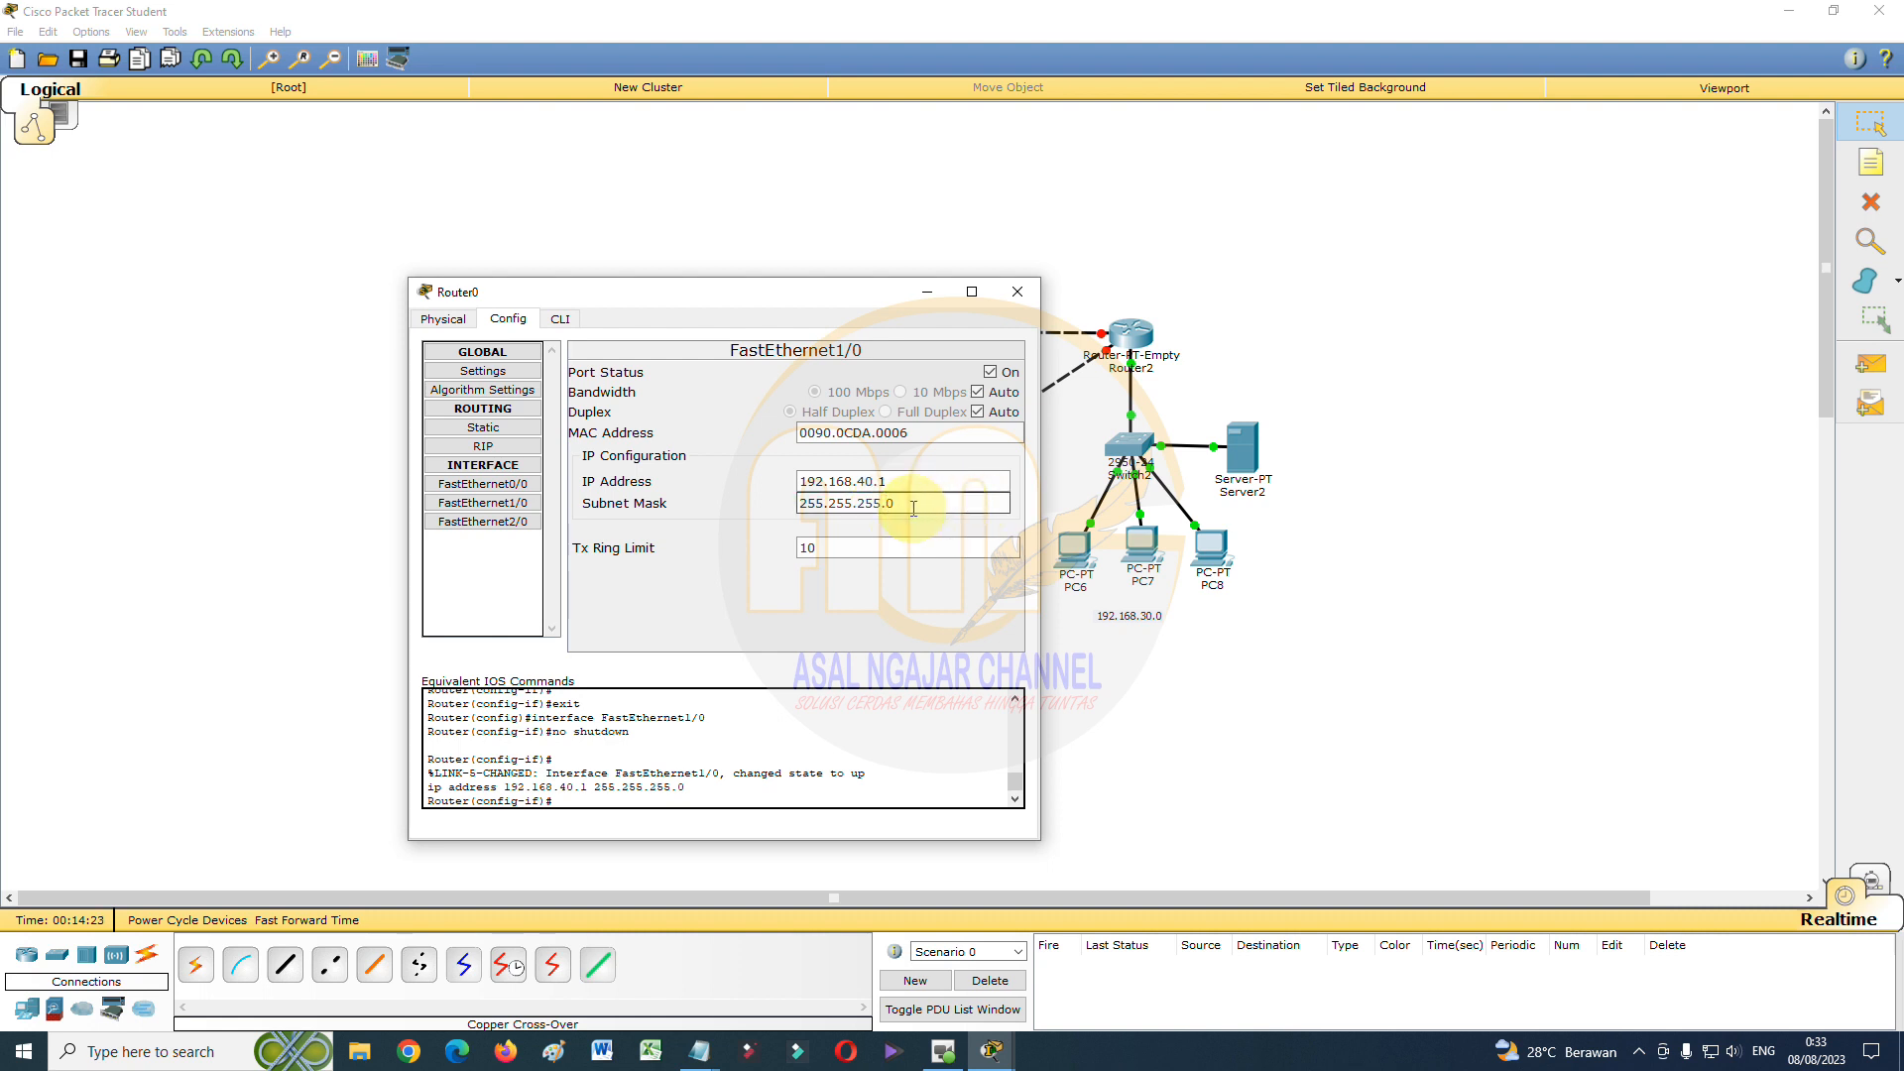
{"action": "left_click", "coordinate": [1027, 299]}
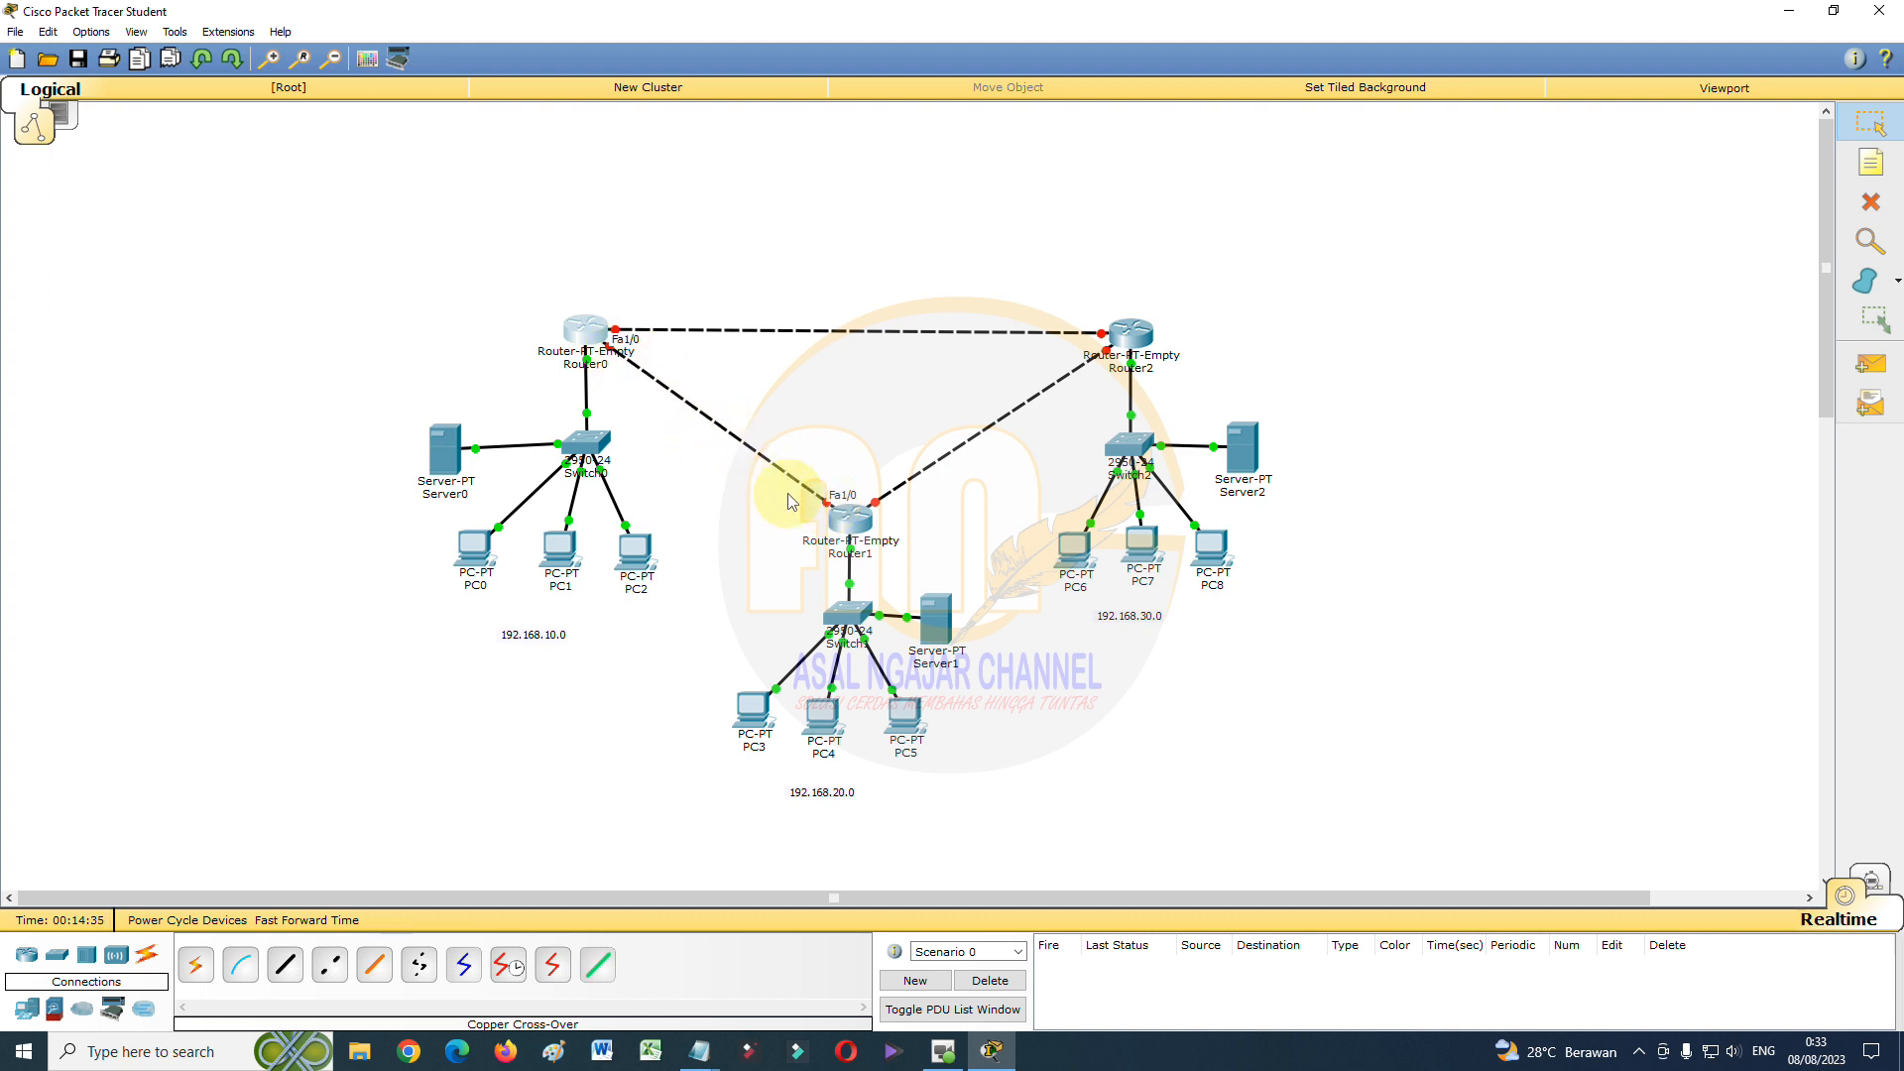
Turn on Router1's FastEthernet1/0 port and assign it IP address 192.168.40.2 with subnet mask 255.255.255.0
{"action": "left_click", "coordinate": [838, 525]}
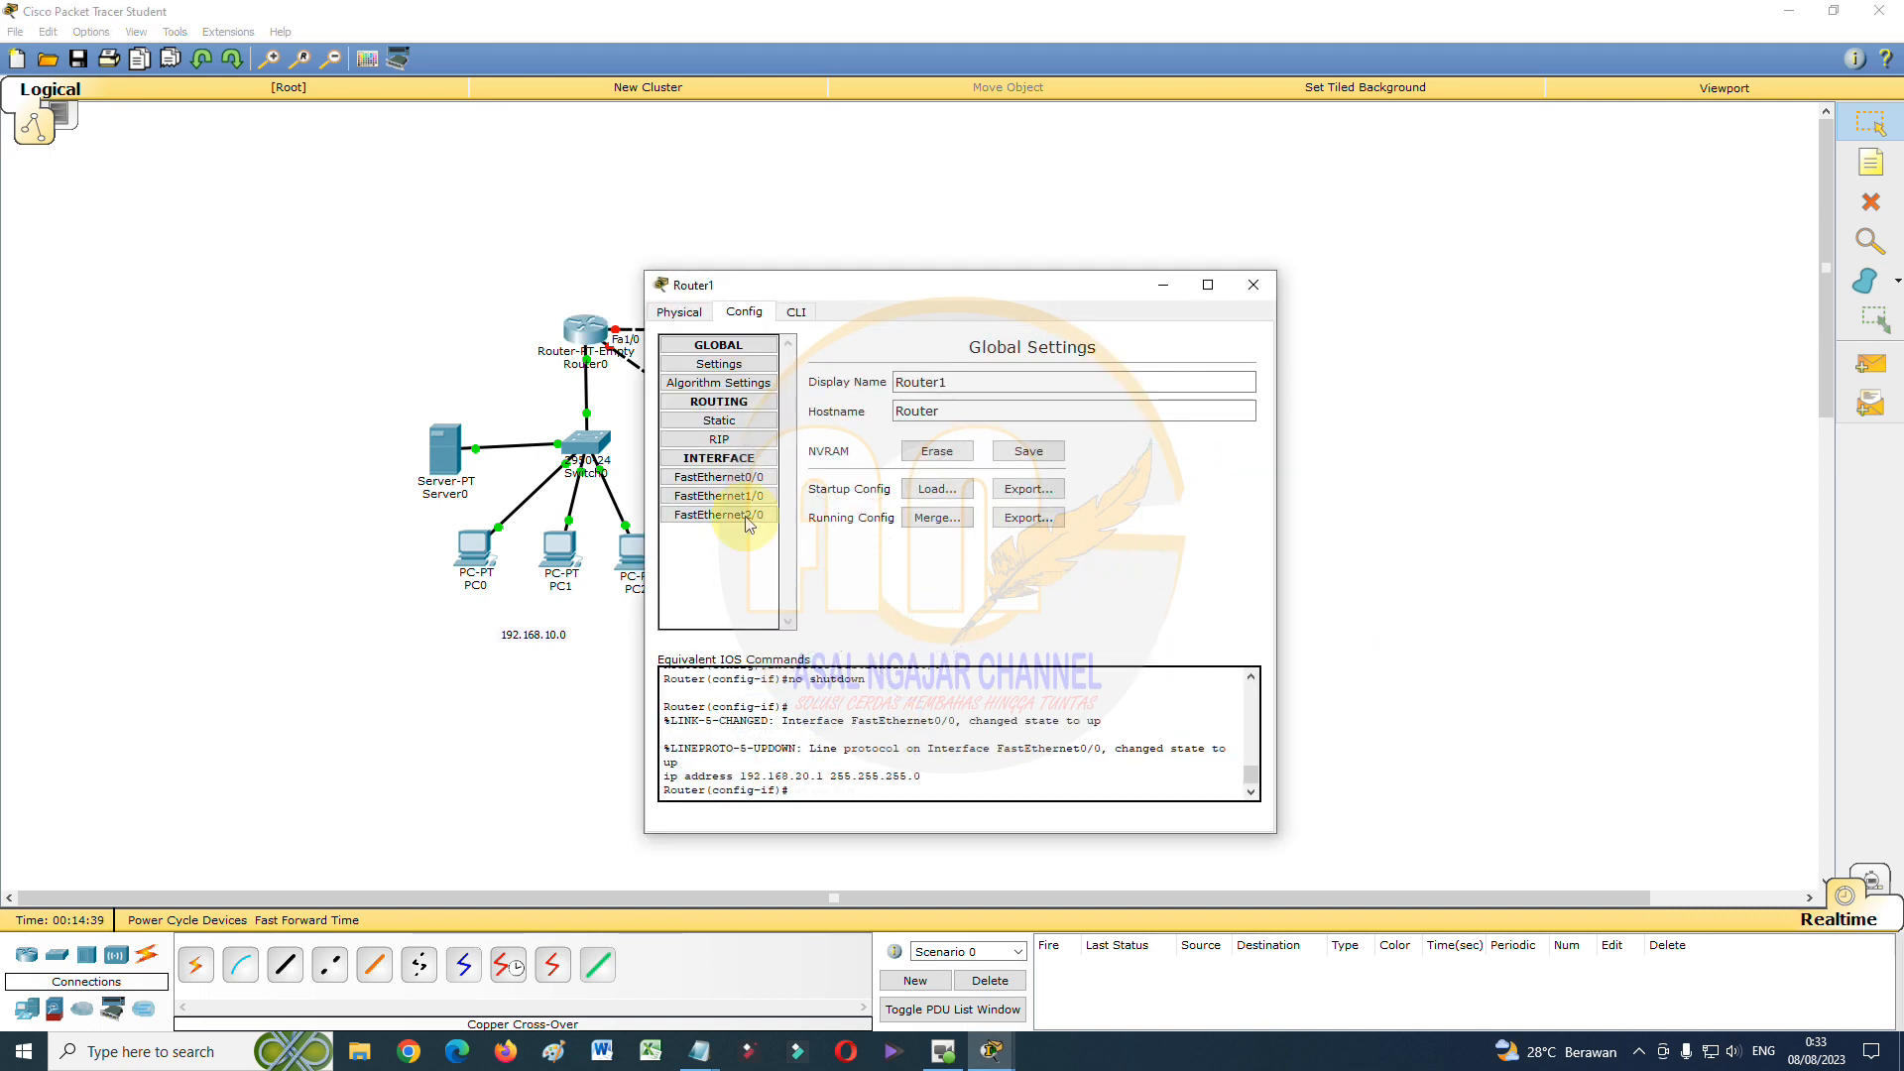
{"action": "left_click", "coordinate": [747, 496]}
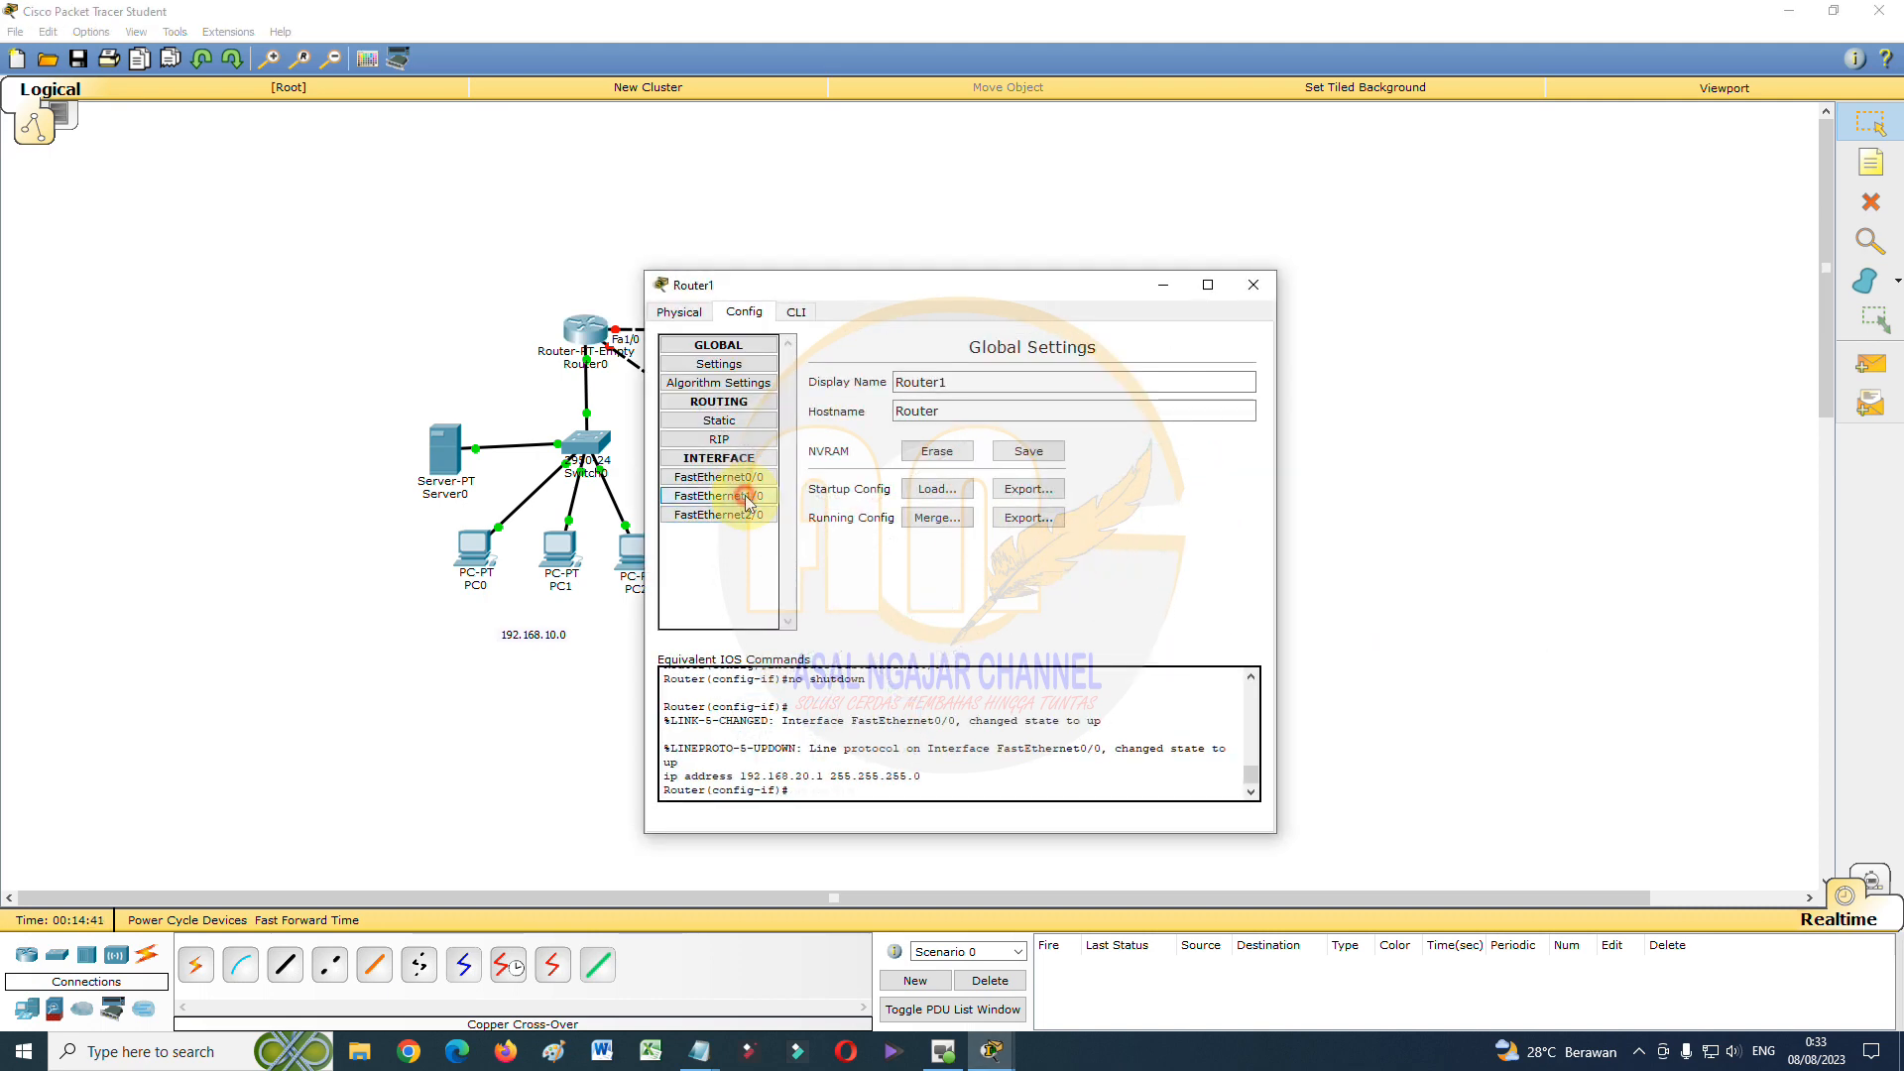
{"action": "left_click", "coordinate": [1226, 365]}
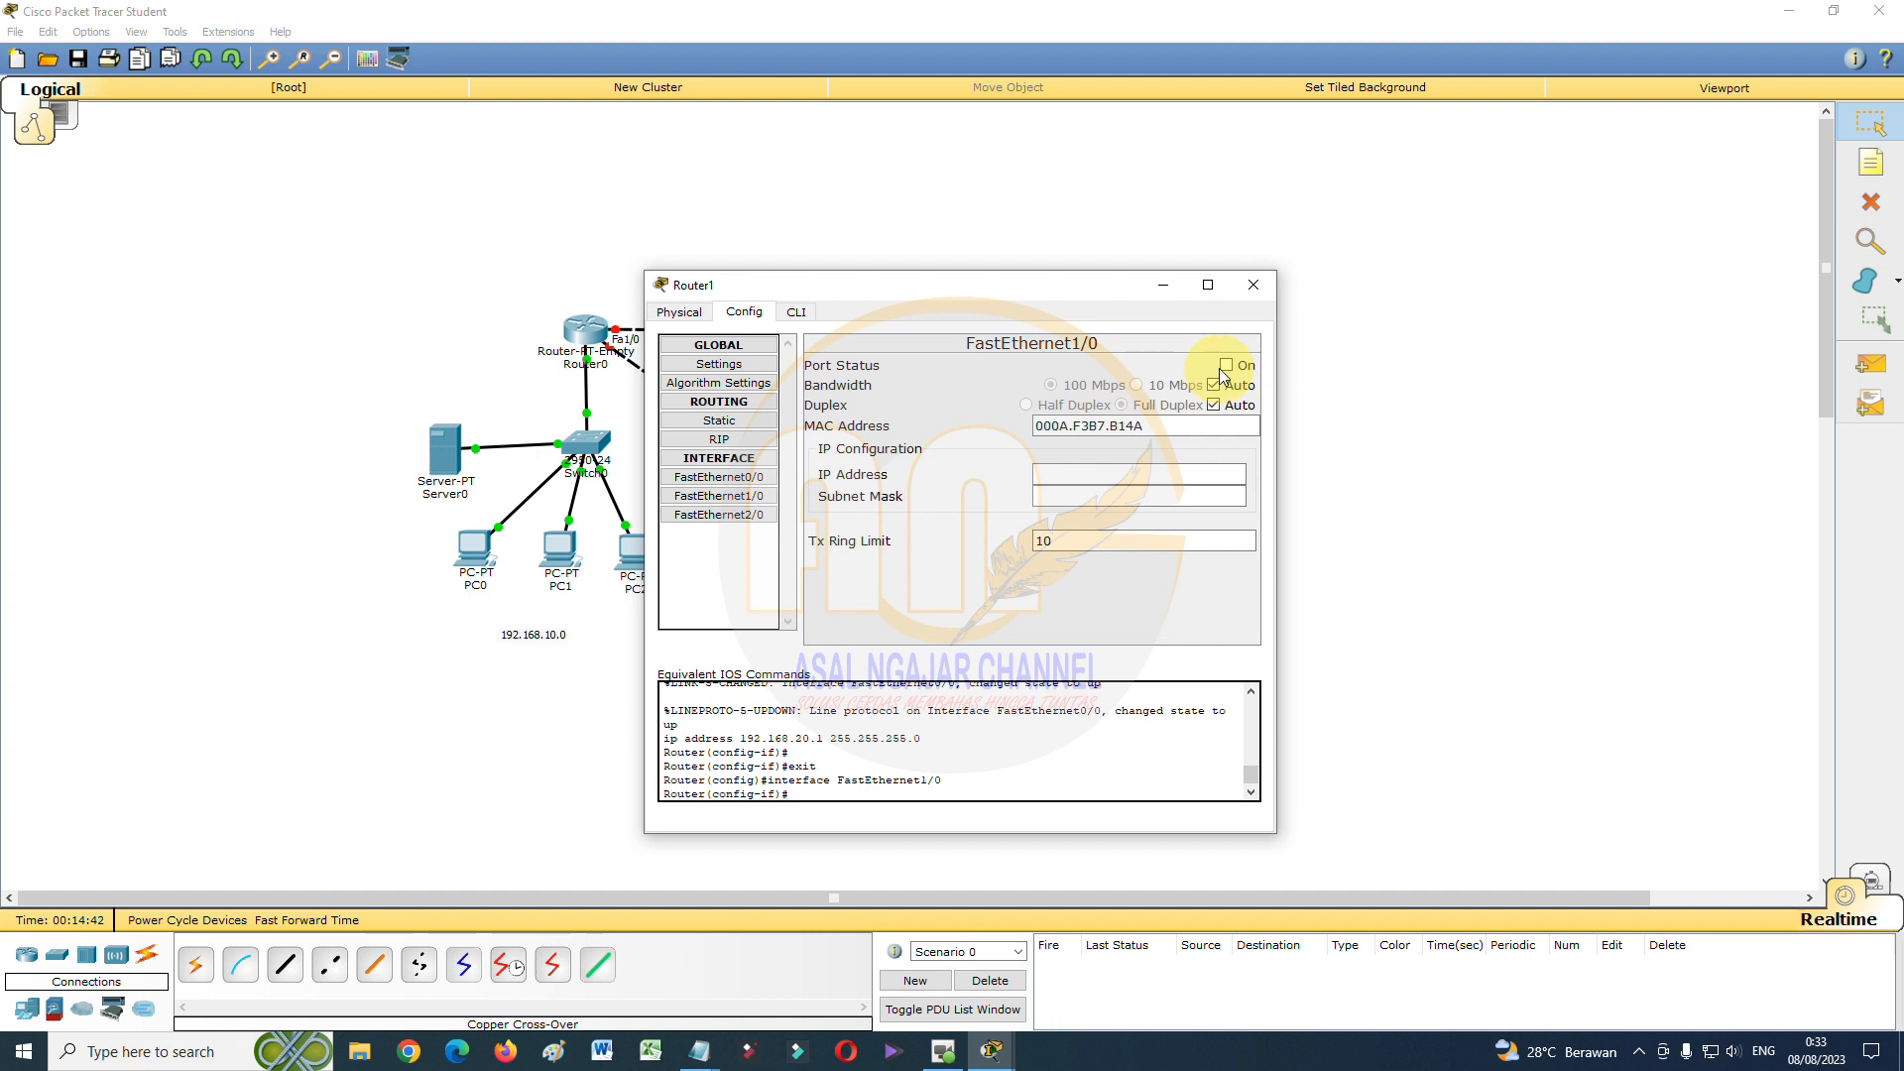
{"action": "left_click", "coordinate": [1140, 473]}
{"action": "type", "text": "1"}
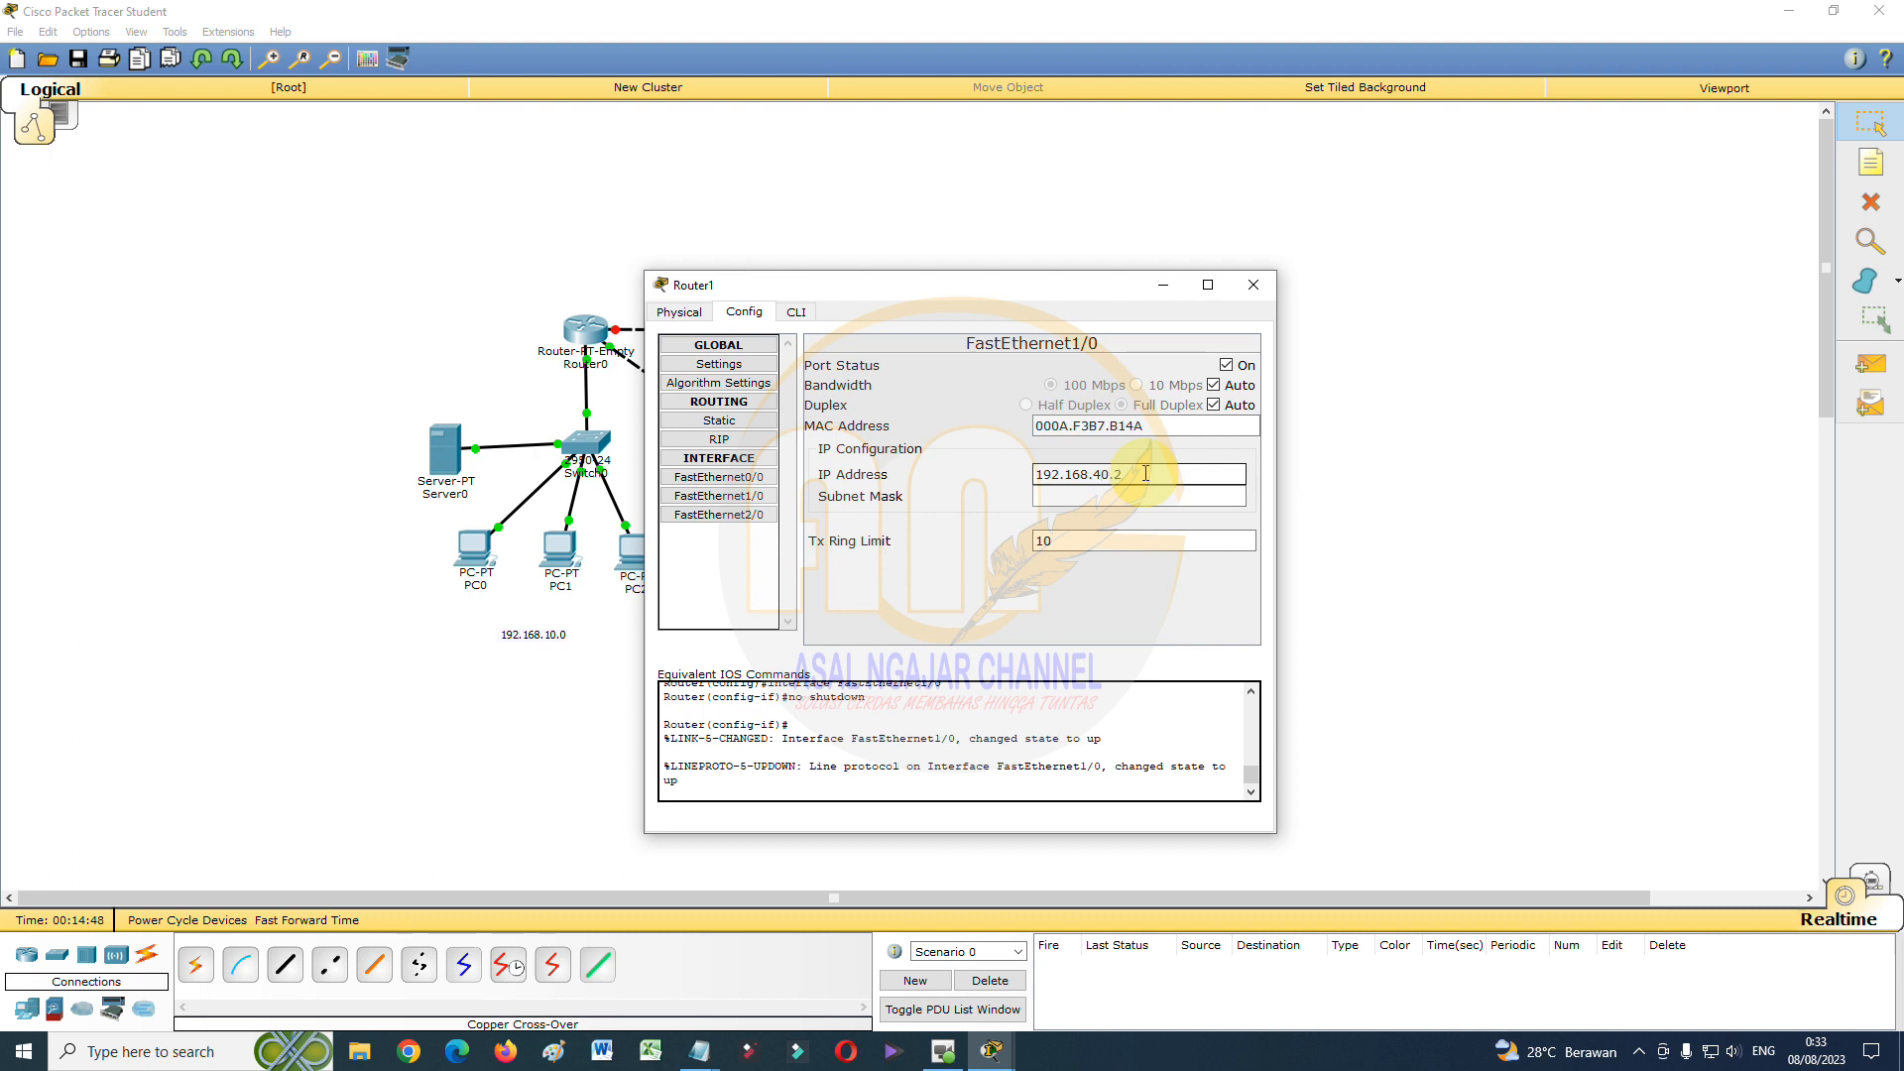
{"action": "type", "text": "92.168.40.2"}
{"action": "left_click", "coordinate": [1120, 496]}
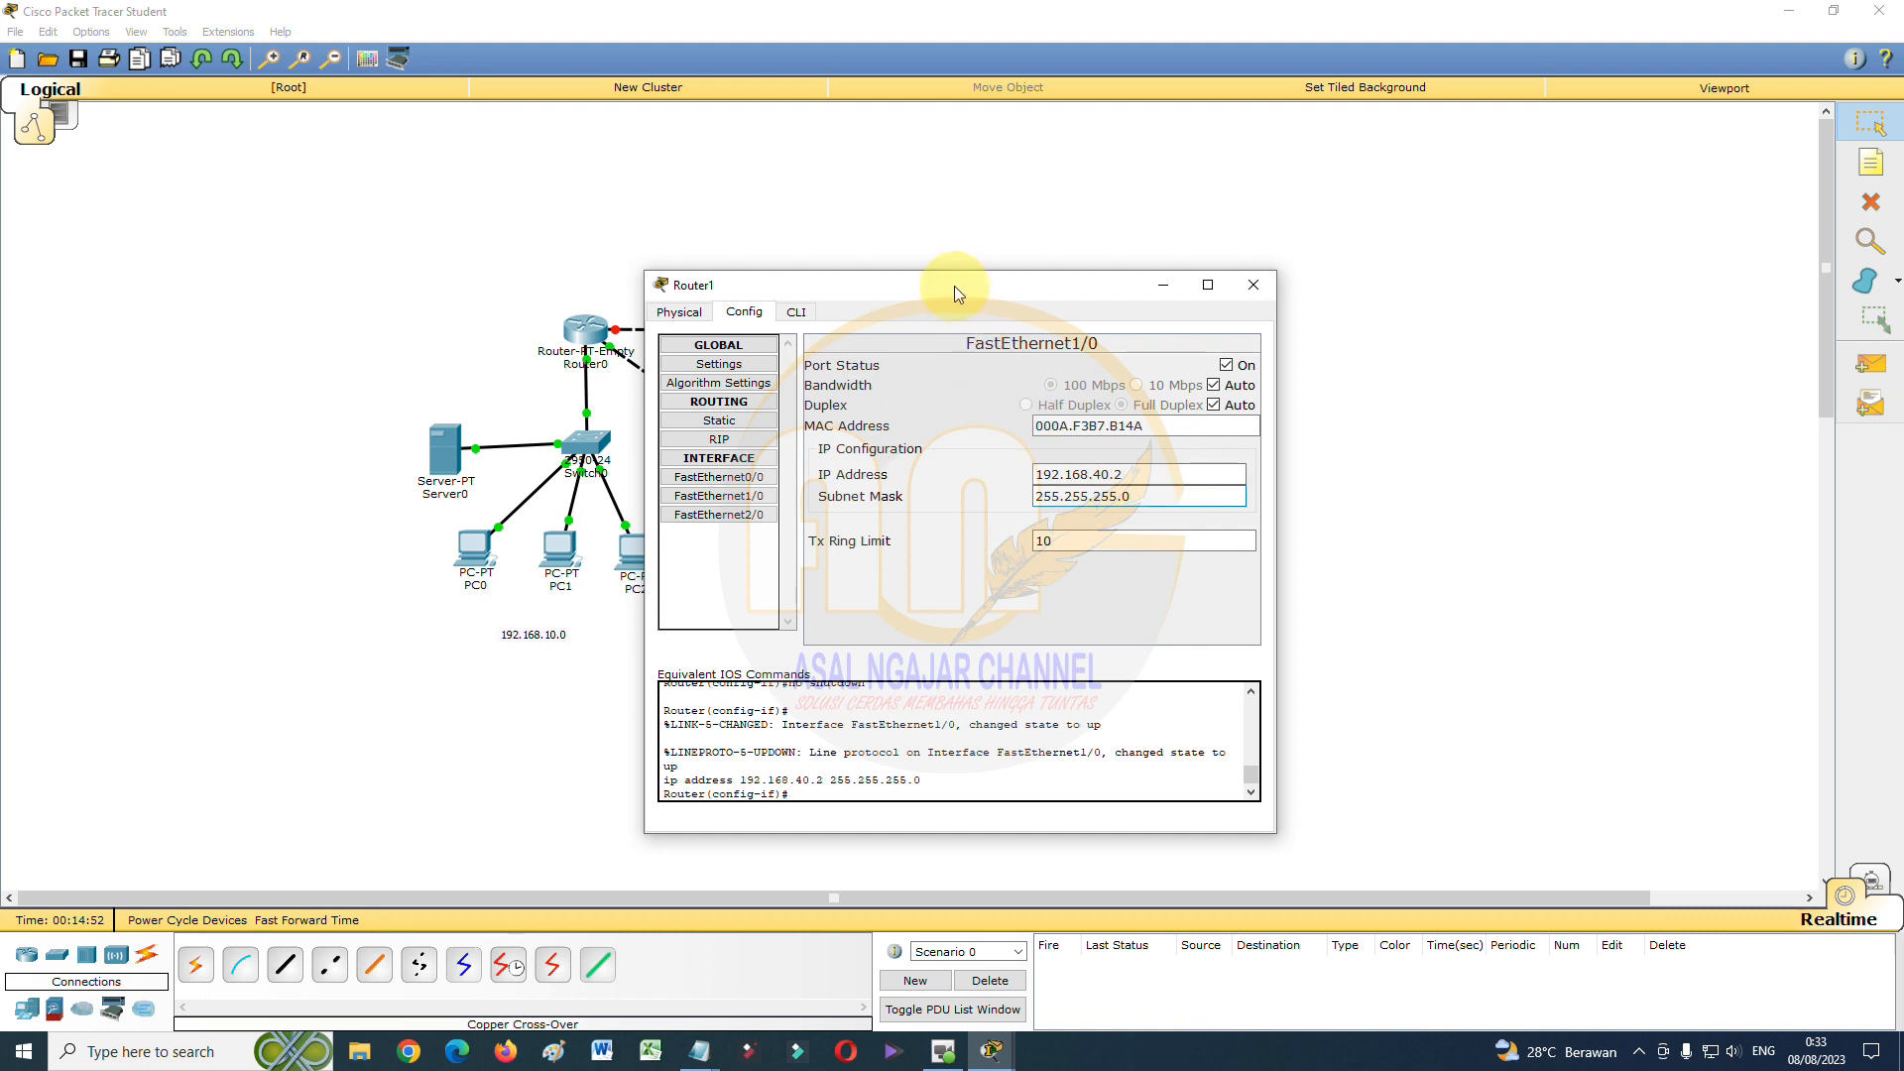
{"action": "left_click_drag", "start_coordinate": [954, 286], "coordinate": [1445, 238]}
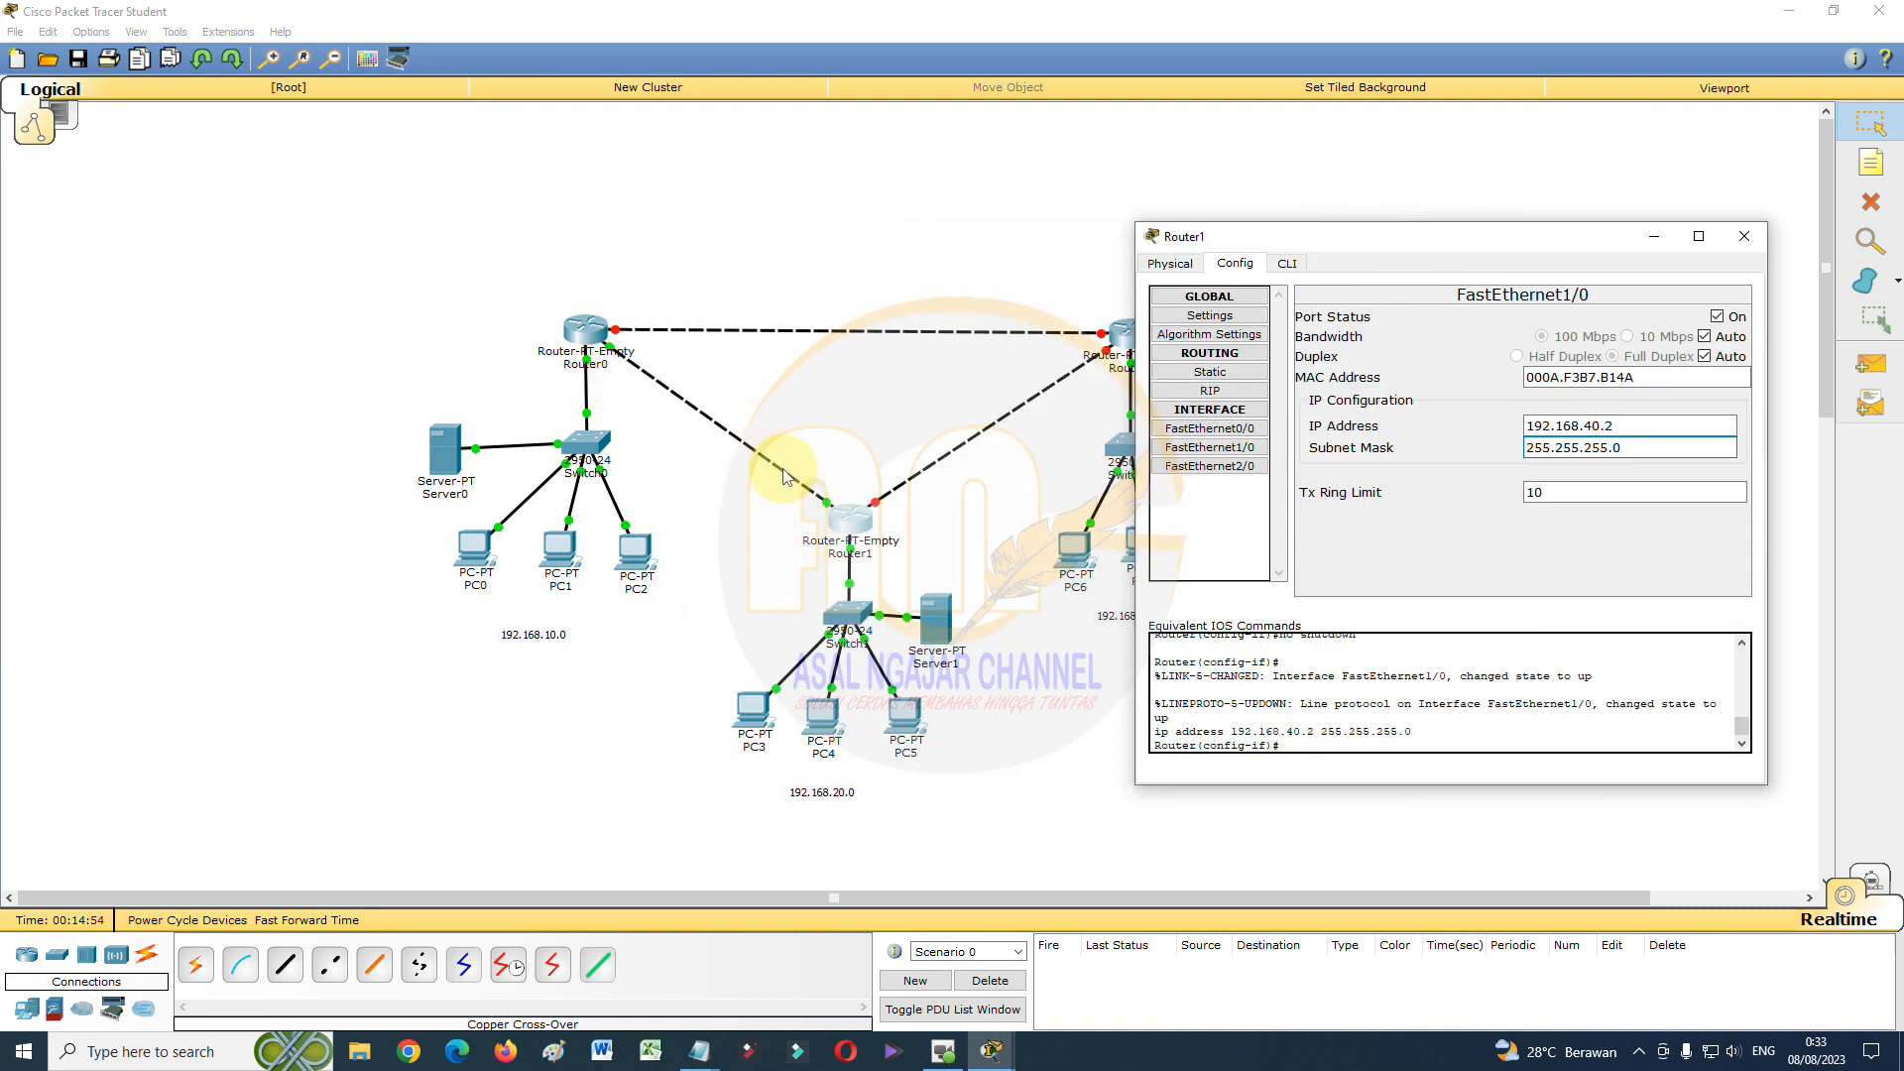
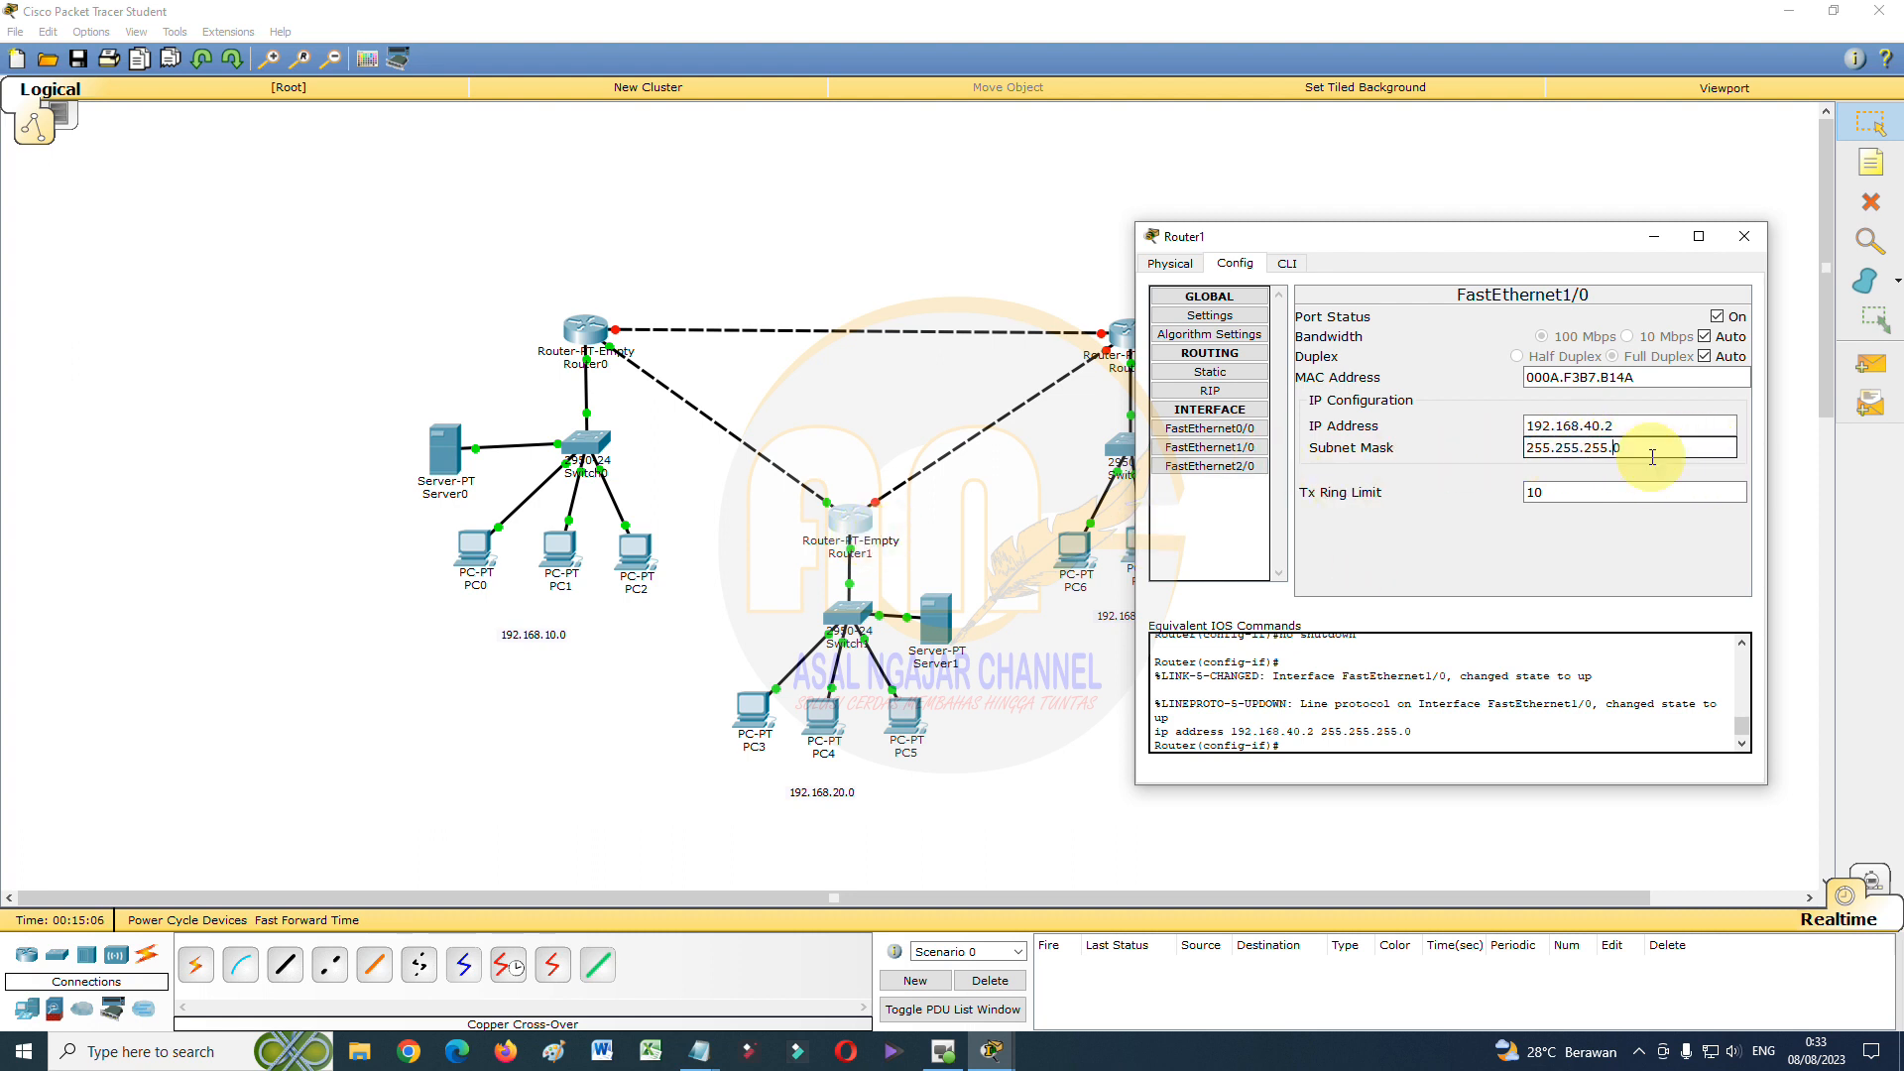
Turn on Router1's FastEthernet2/0 port with IP address 192.168.50.1 and subnet mask 255.255.255.0, and review all three interfaces
{"action": "left_click", "coordinate": [1227, 466]}
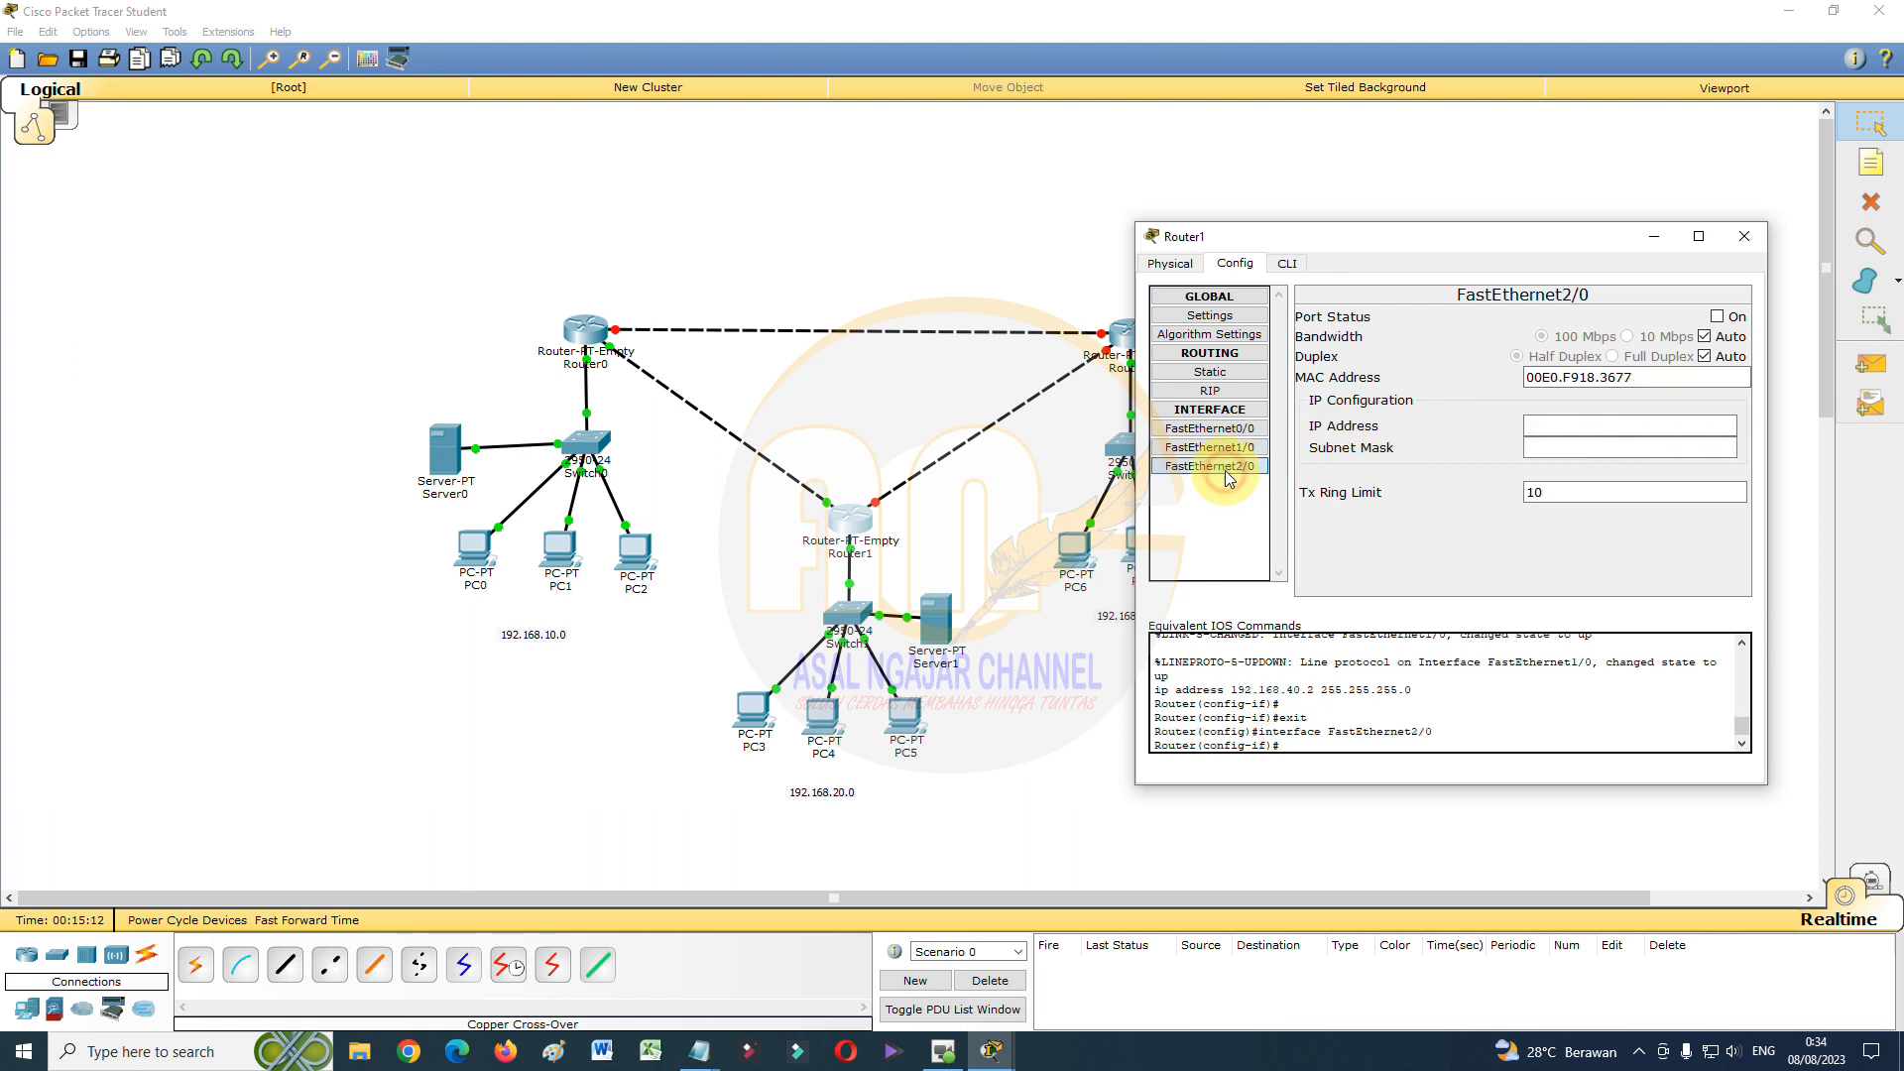
{"action": "left_click", "coordinate": [1718, 318]}
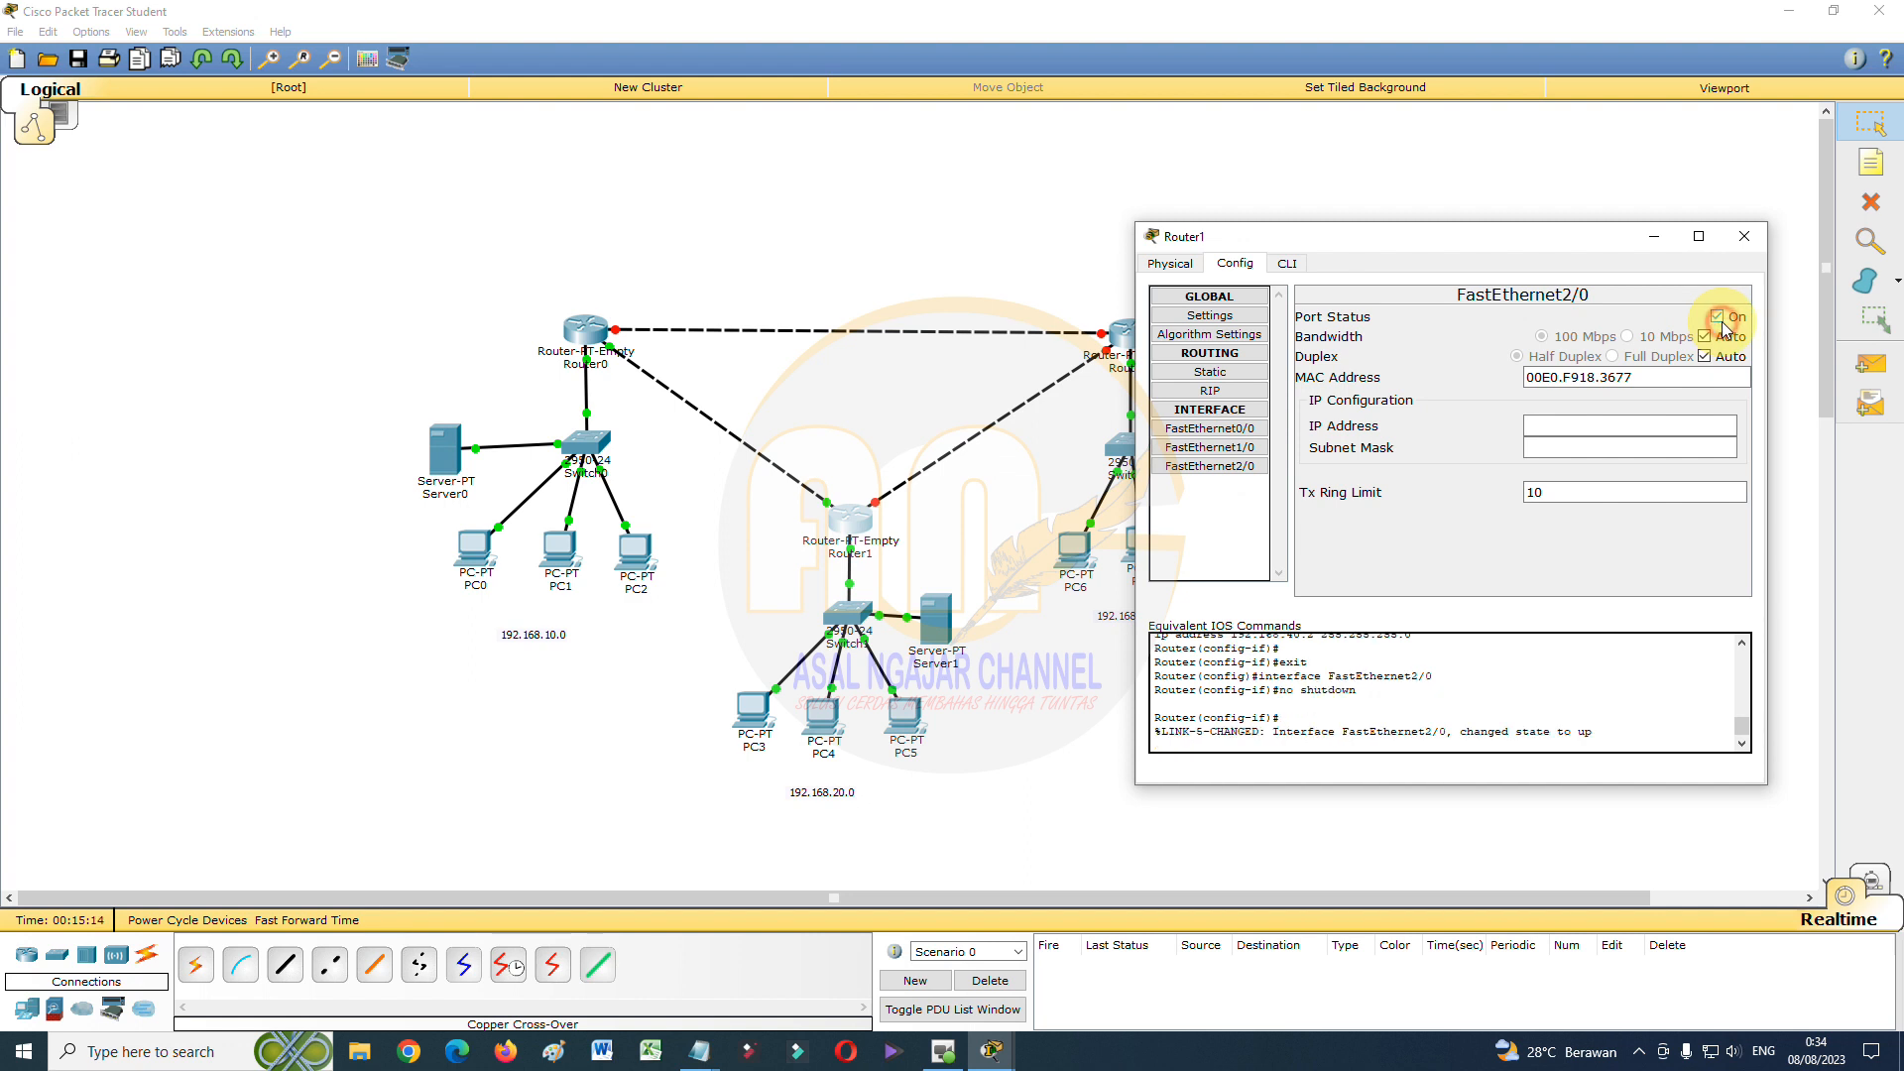
{"action": "left_click", "coordinate": [1608, 422]}
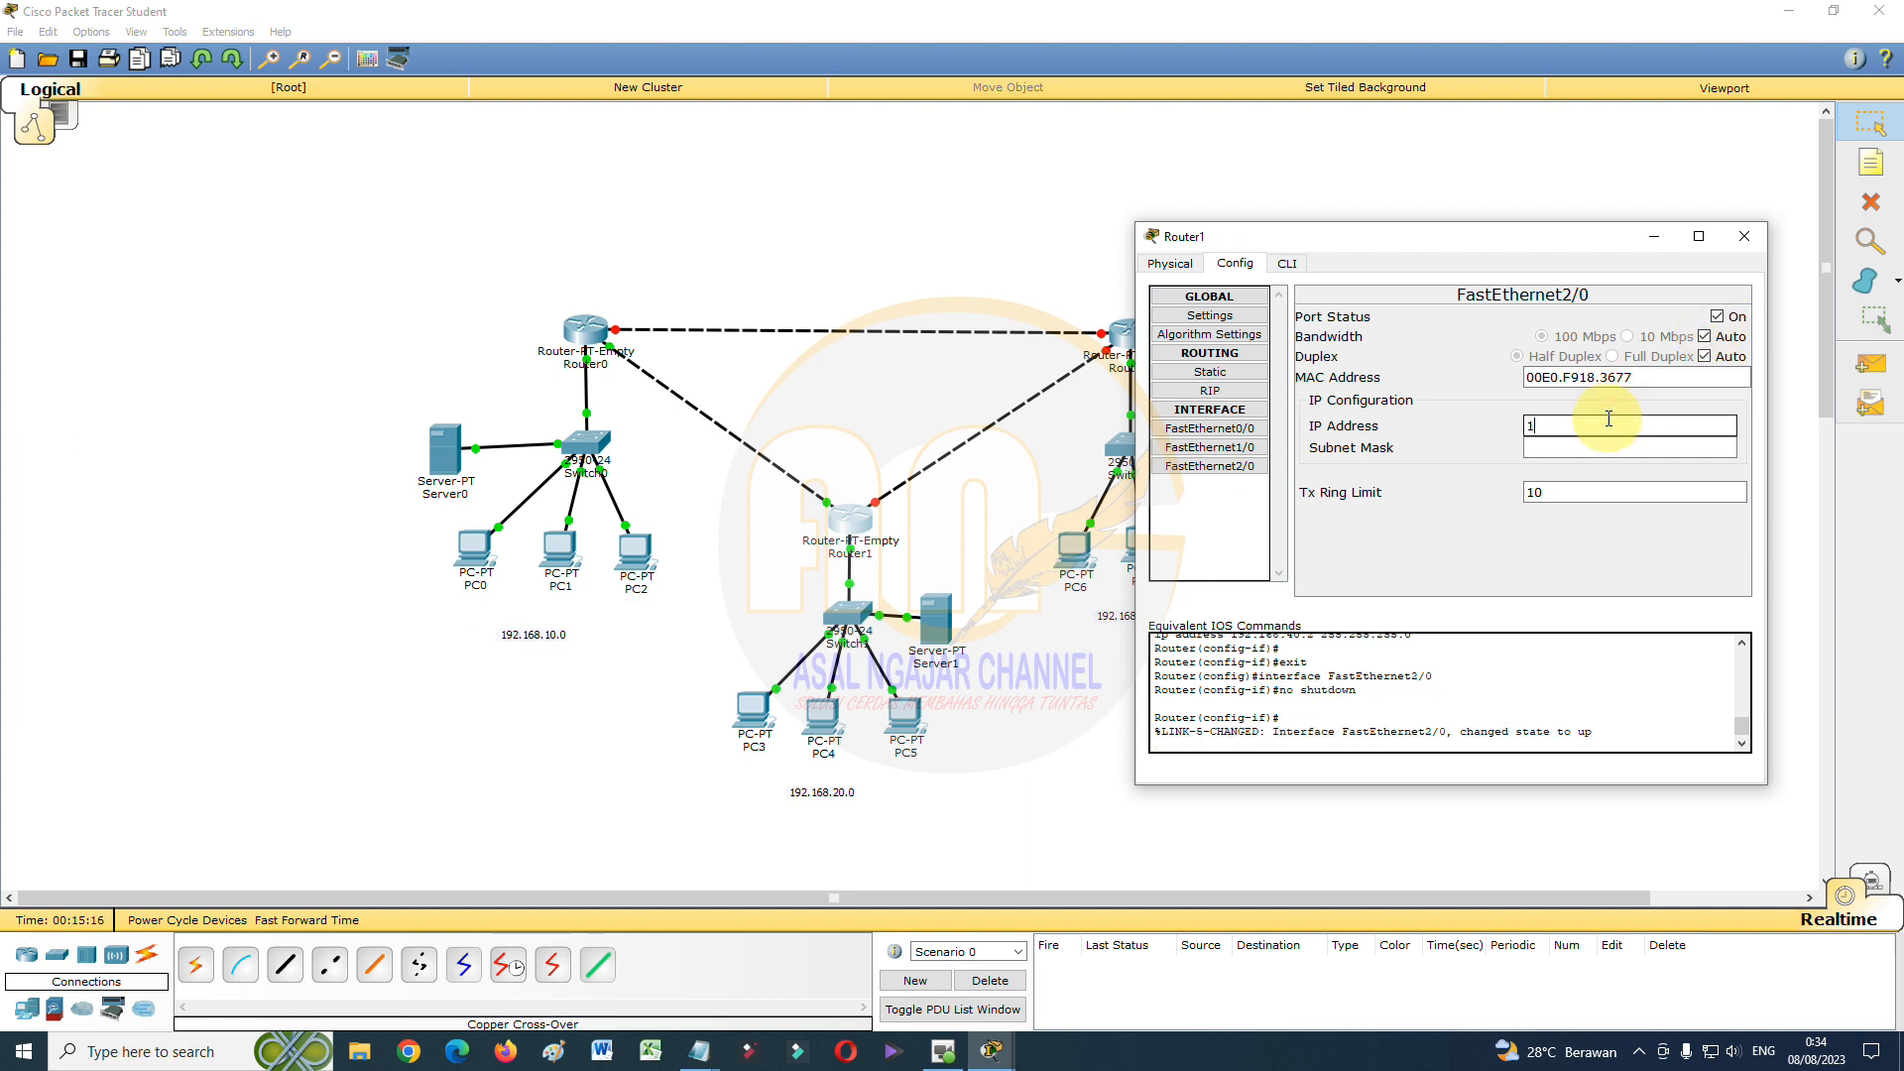
{"action": "type", "text": "192.168.50.1"}
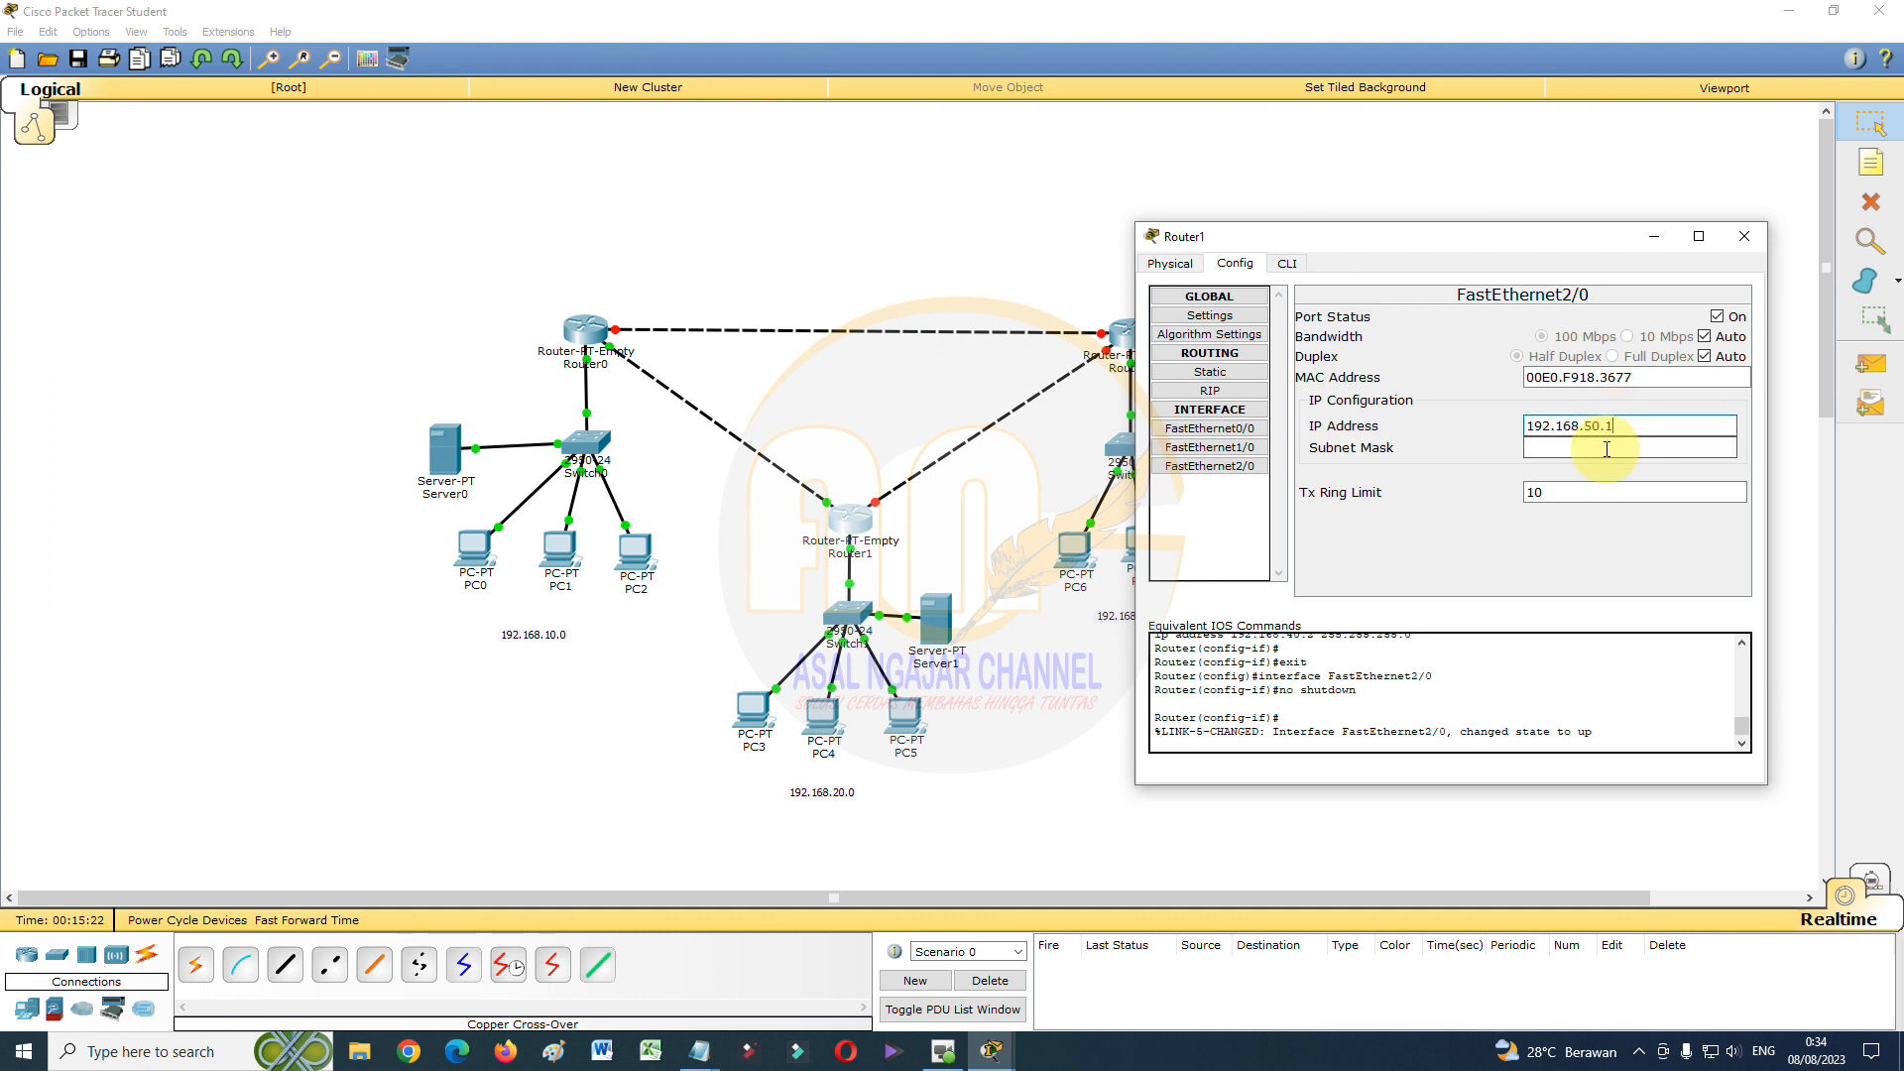
{"action": "left_click", "coordinate": [1607, 449]}
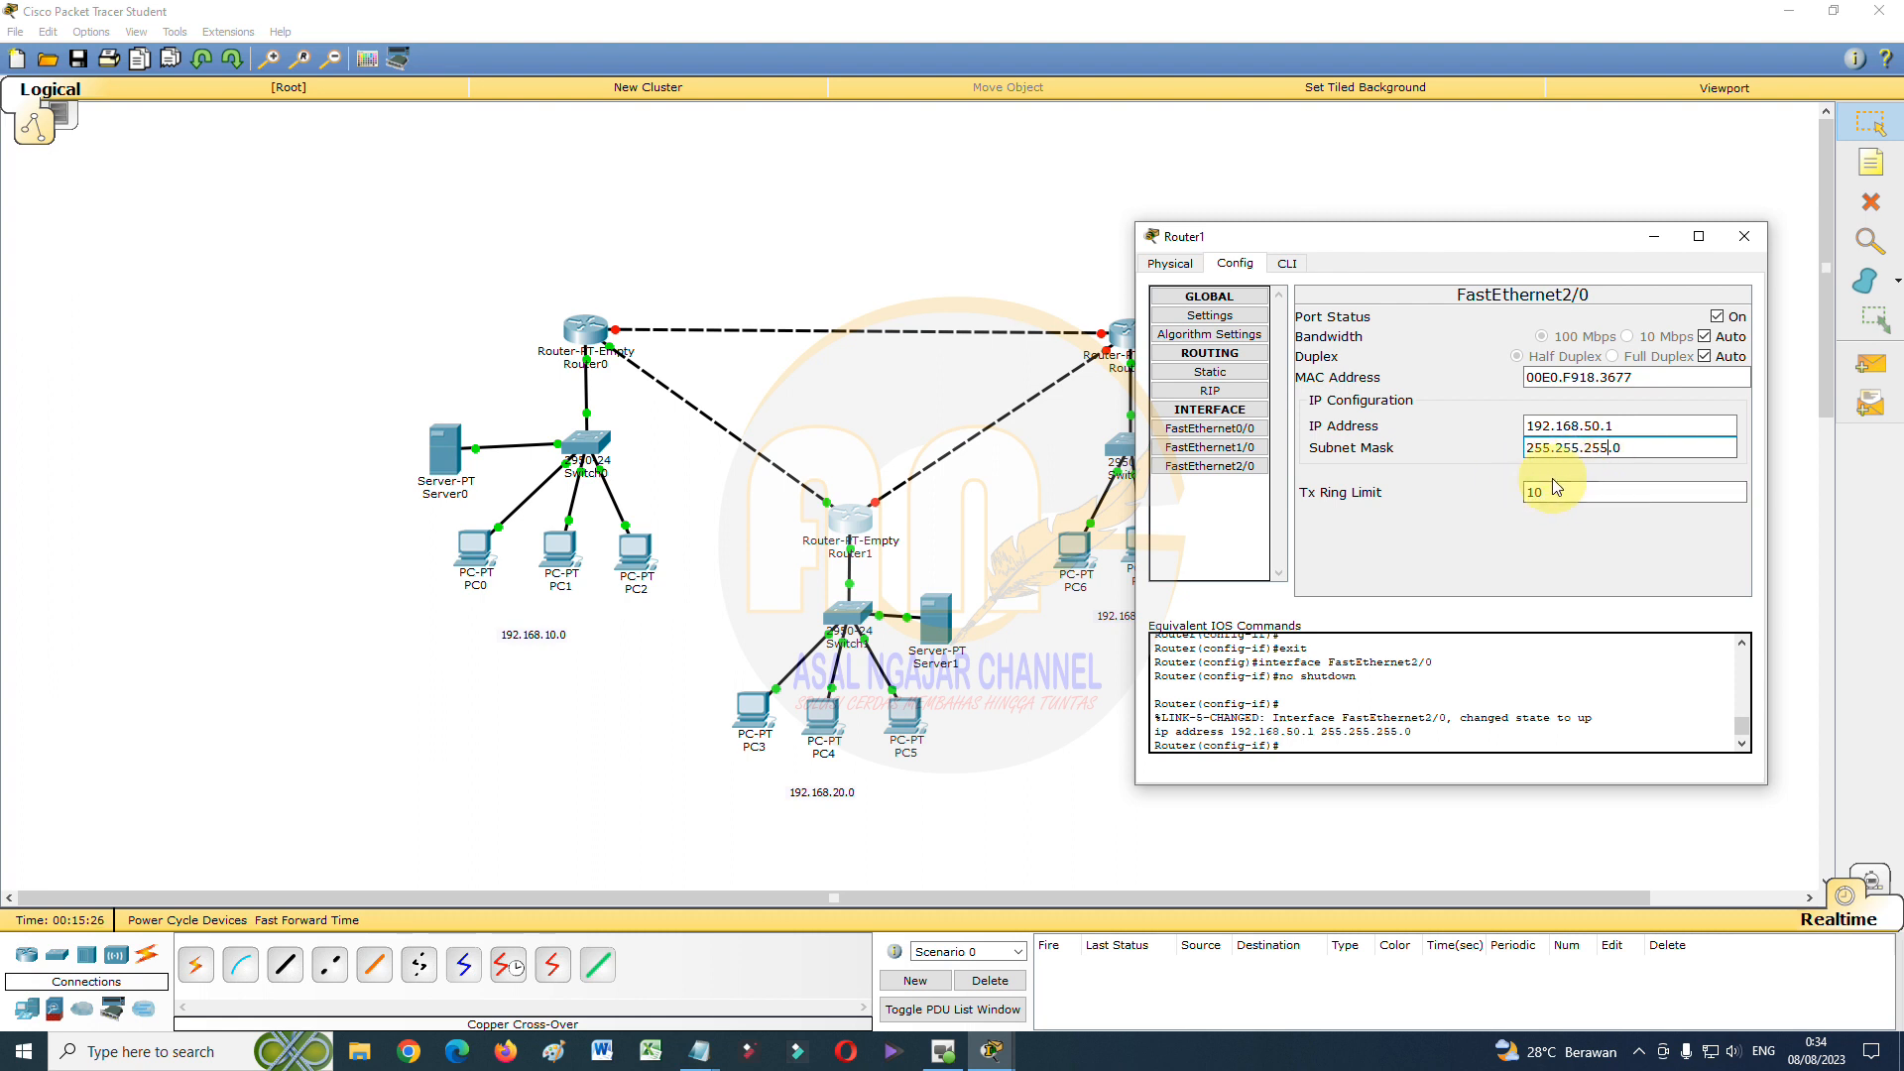
{"action": "left_click", "coordinate": [1242, 430]}
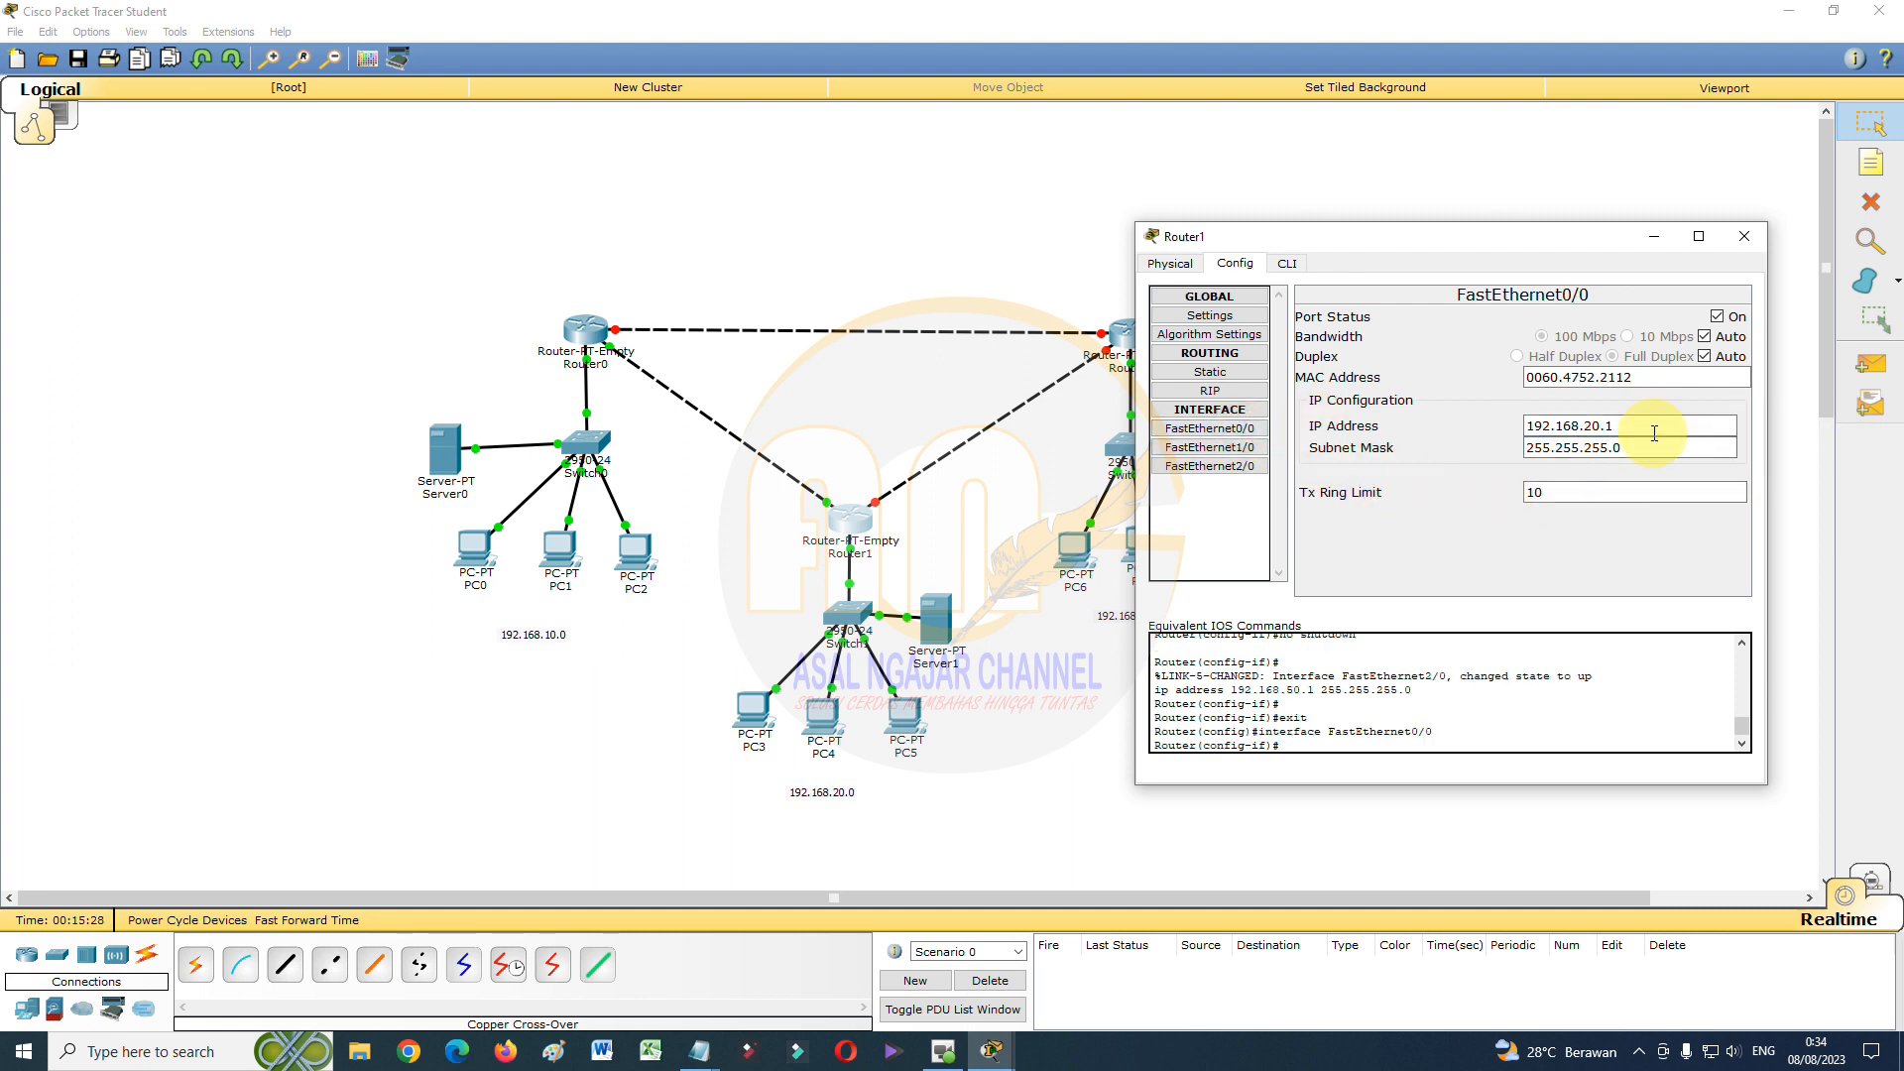
{"action": "left_click", "coordinate": [1254, 452]}
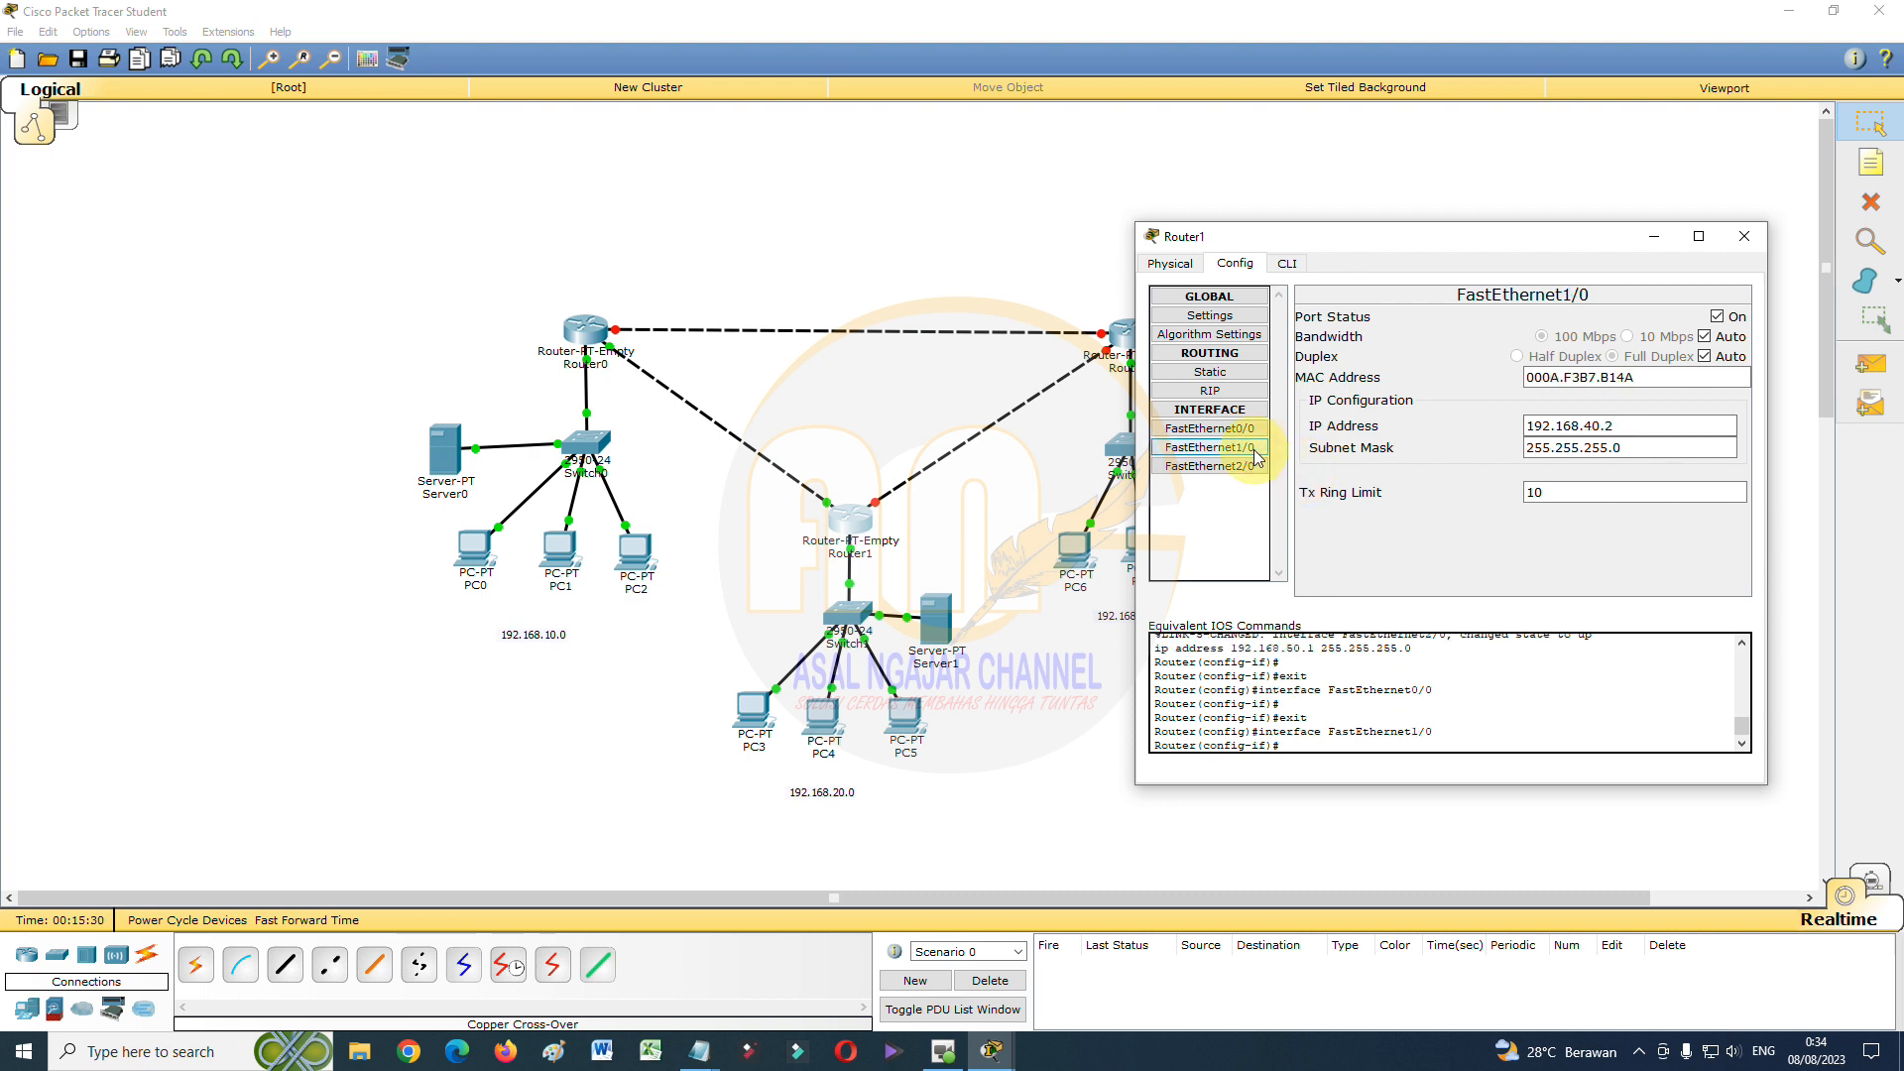
{"action": "left_click", "coordinate": [1251, 465]}
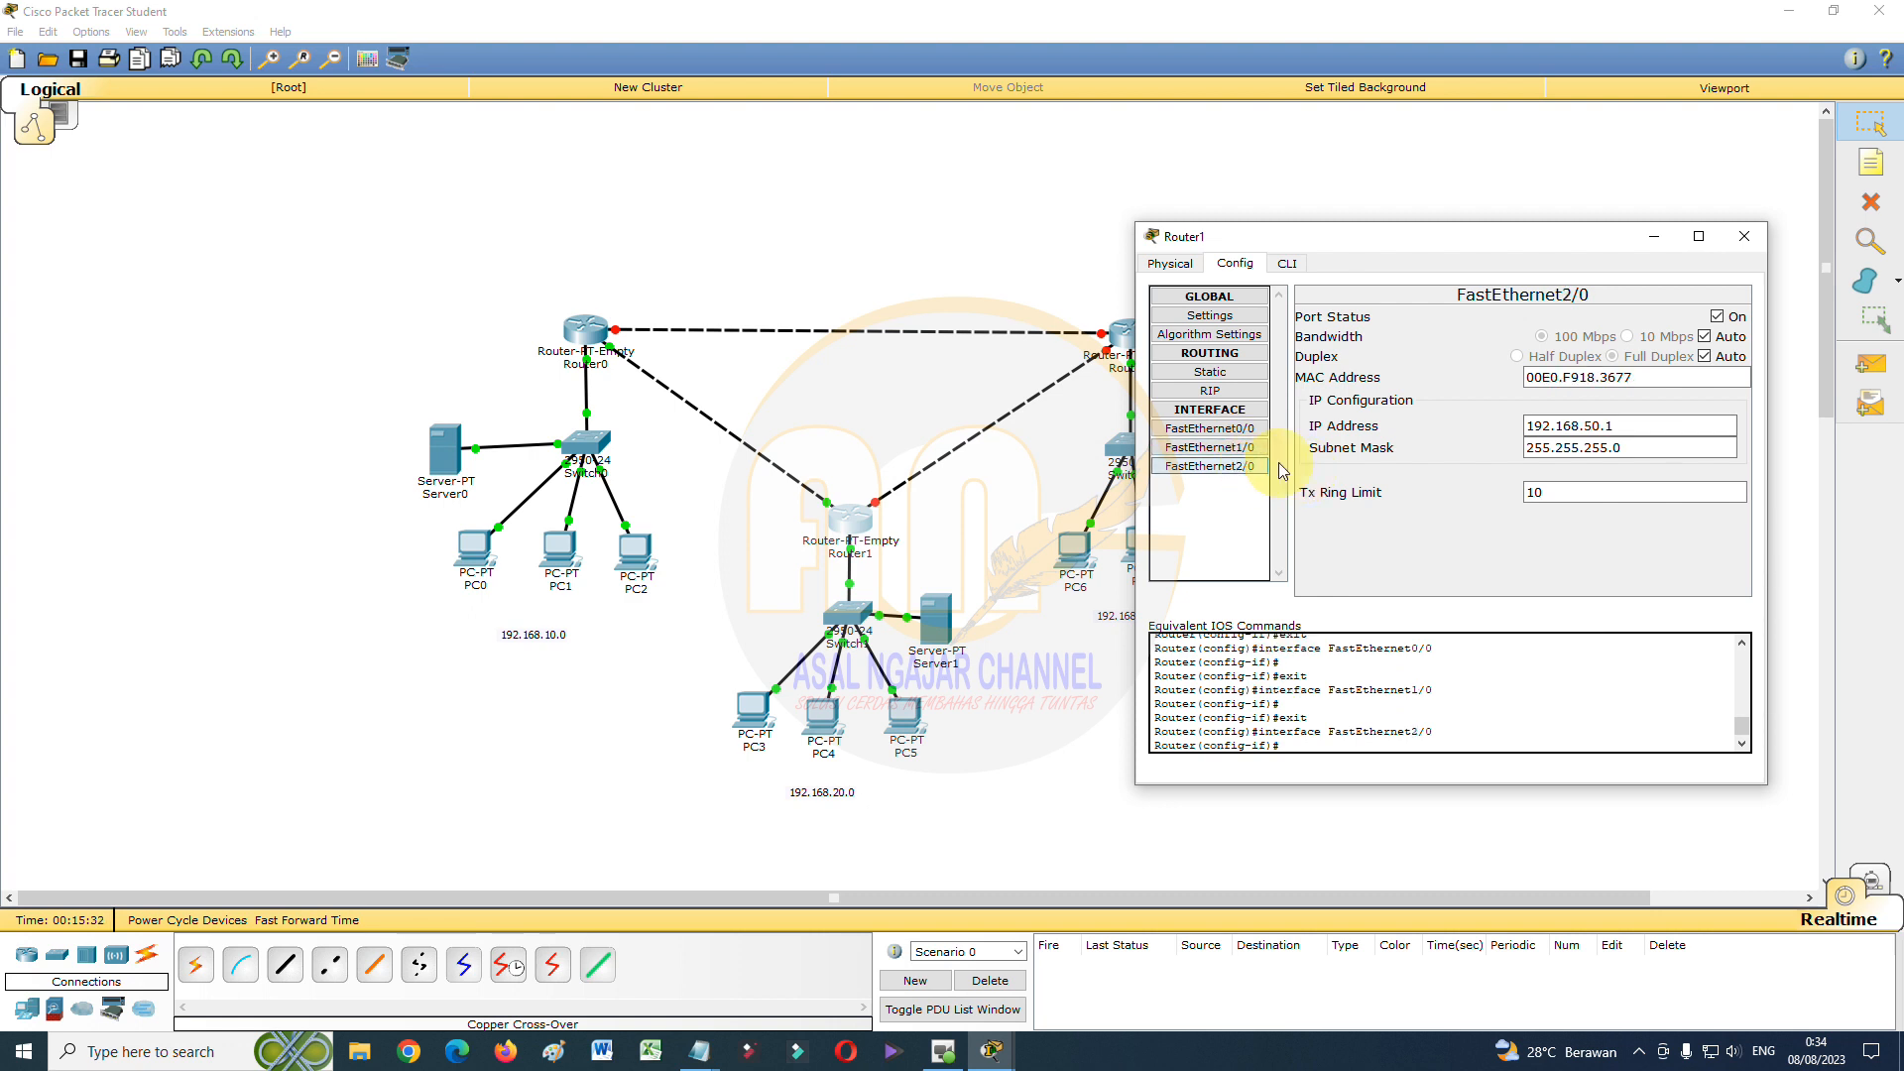
{"action": "left_click", "coordinate": [1744, 236]}
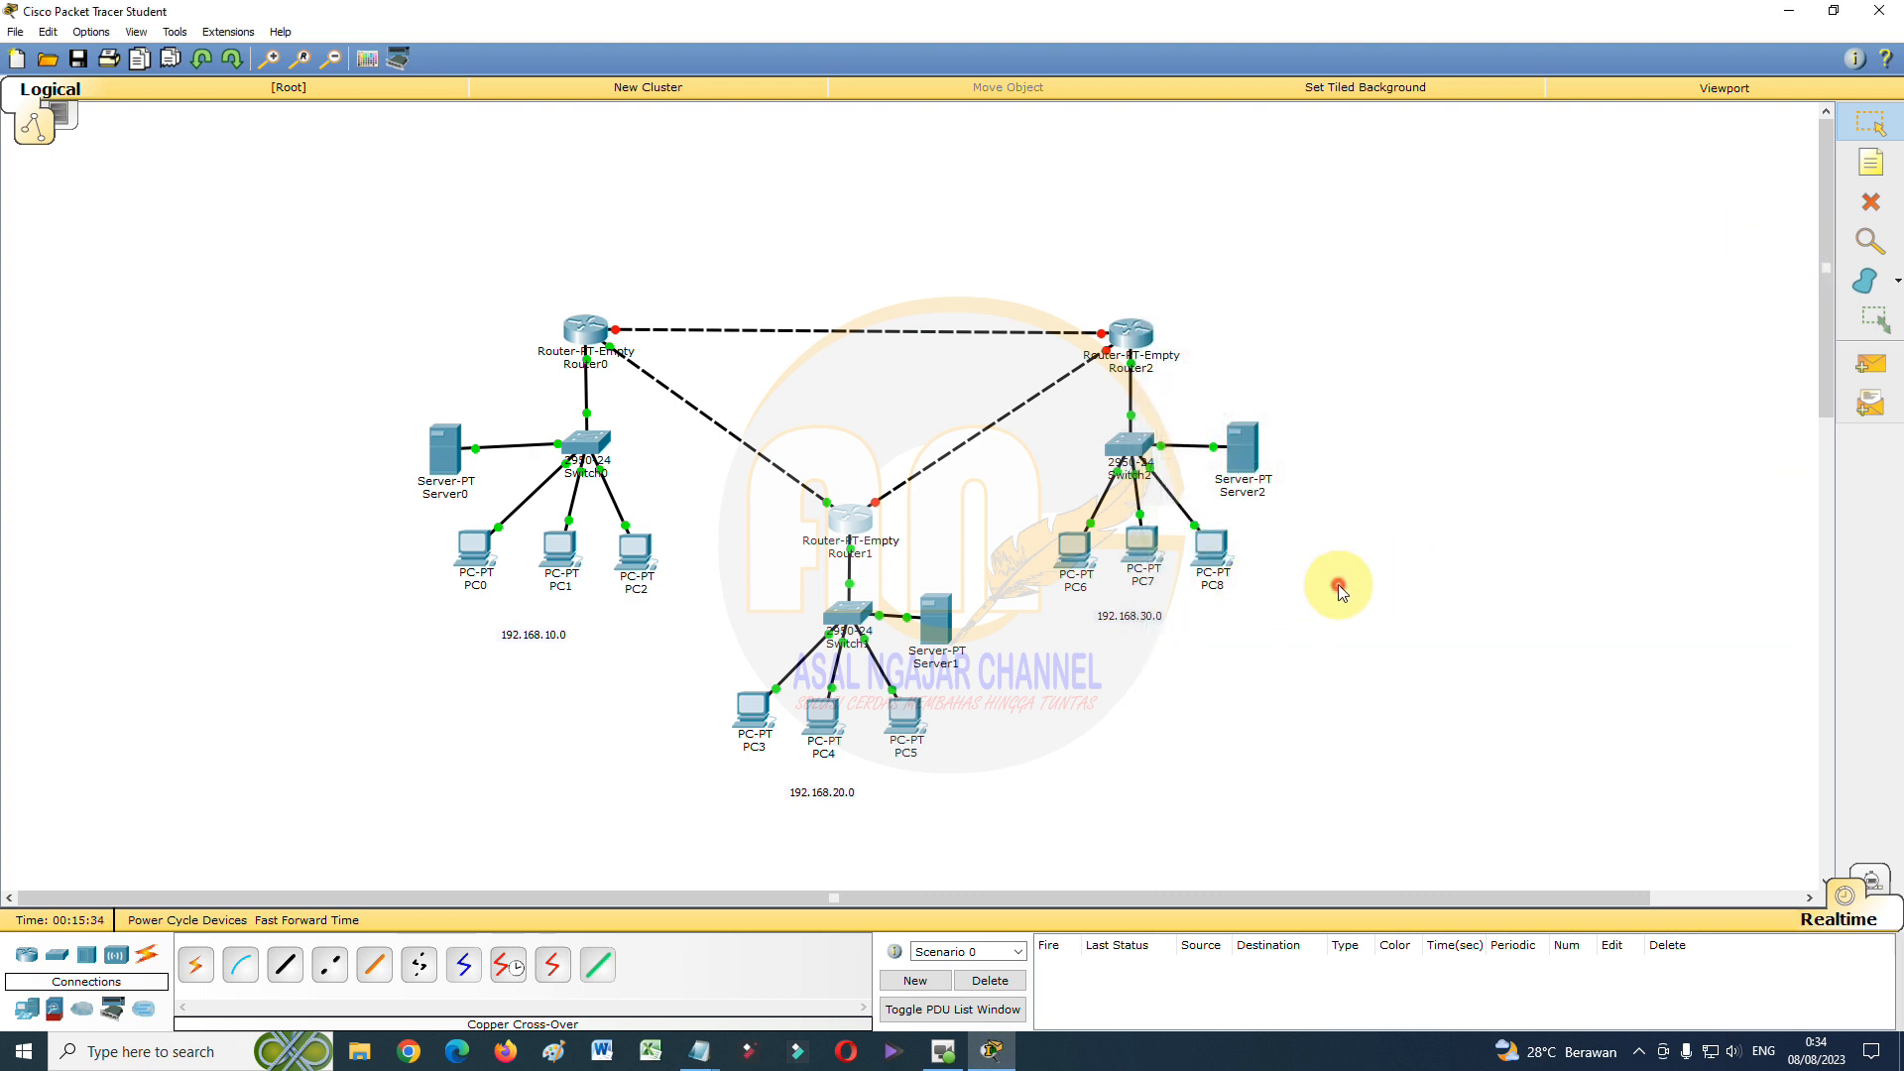
{"action": "left_click", "coordinate": [1140, 345]}
{"action": "left_click_drag", "start_coordinate": [1032, 297], "coordinate": [1428, 269]}
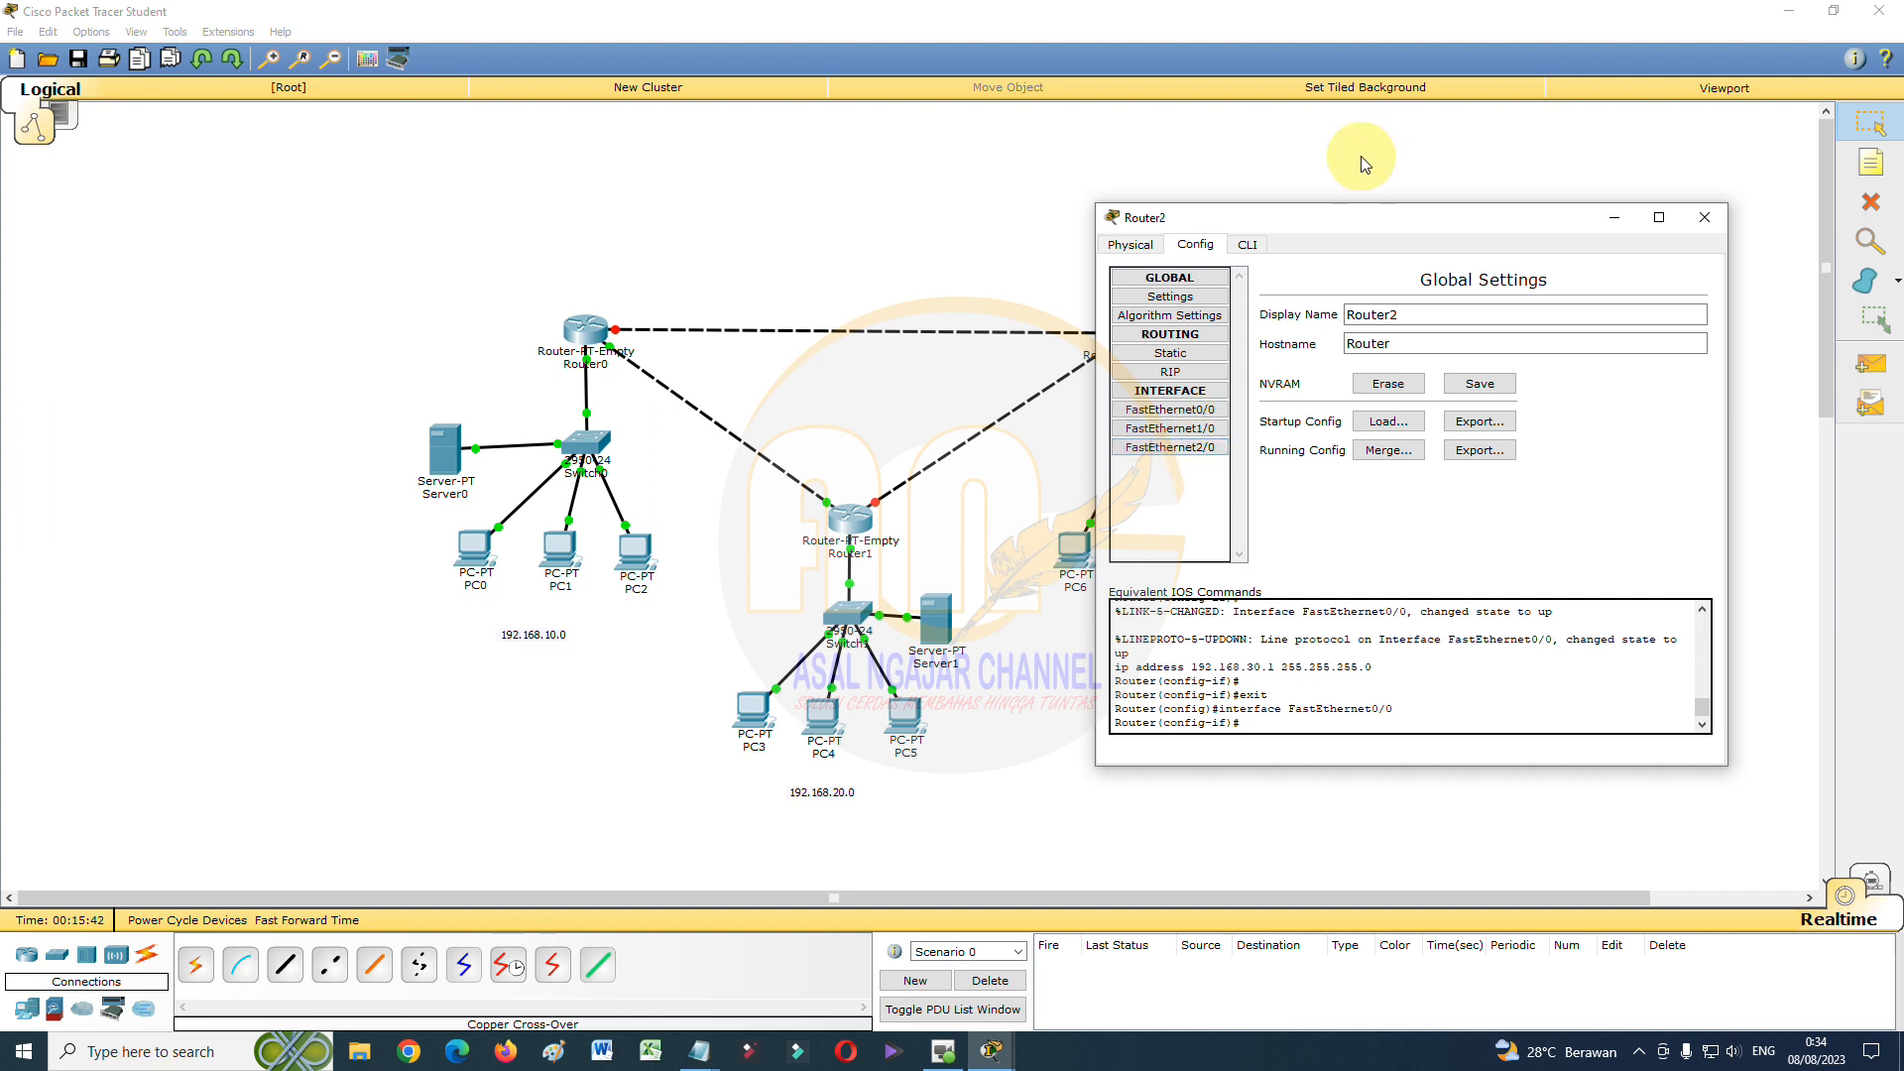
{"action": "left_click", "coordinate": [1708, 218]}
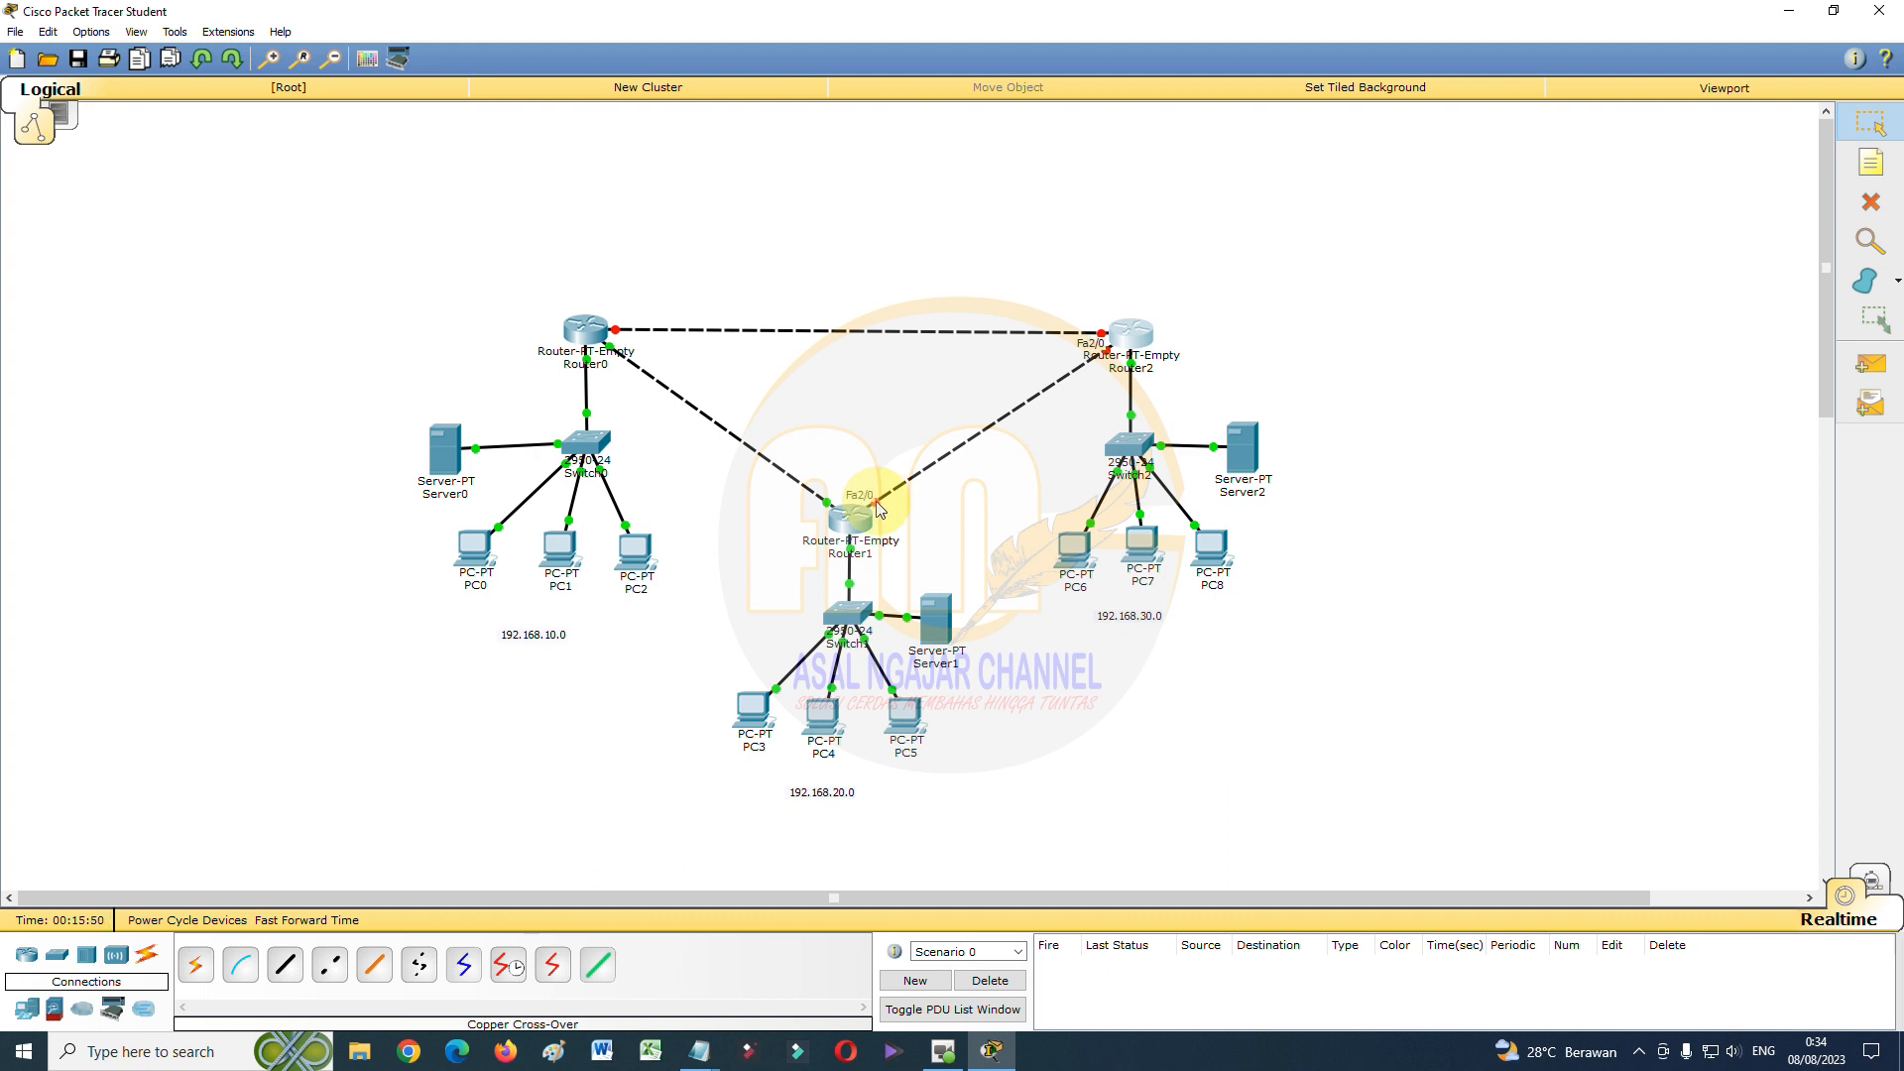
Turn on Router2's FastEthernet2/0 port and assign it IP address 192.168.50.2 with subnet mask 255.255.255.0
{"action": "left_click", "coordinate": [1128, 335]}
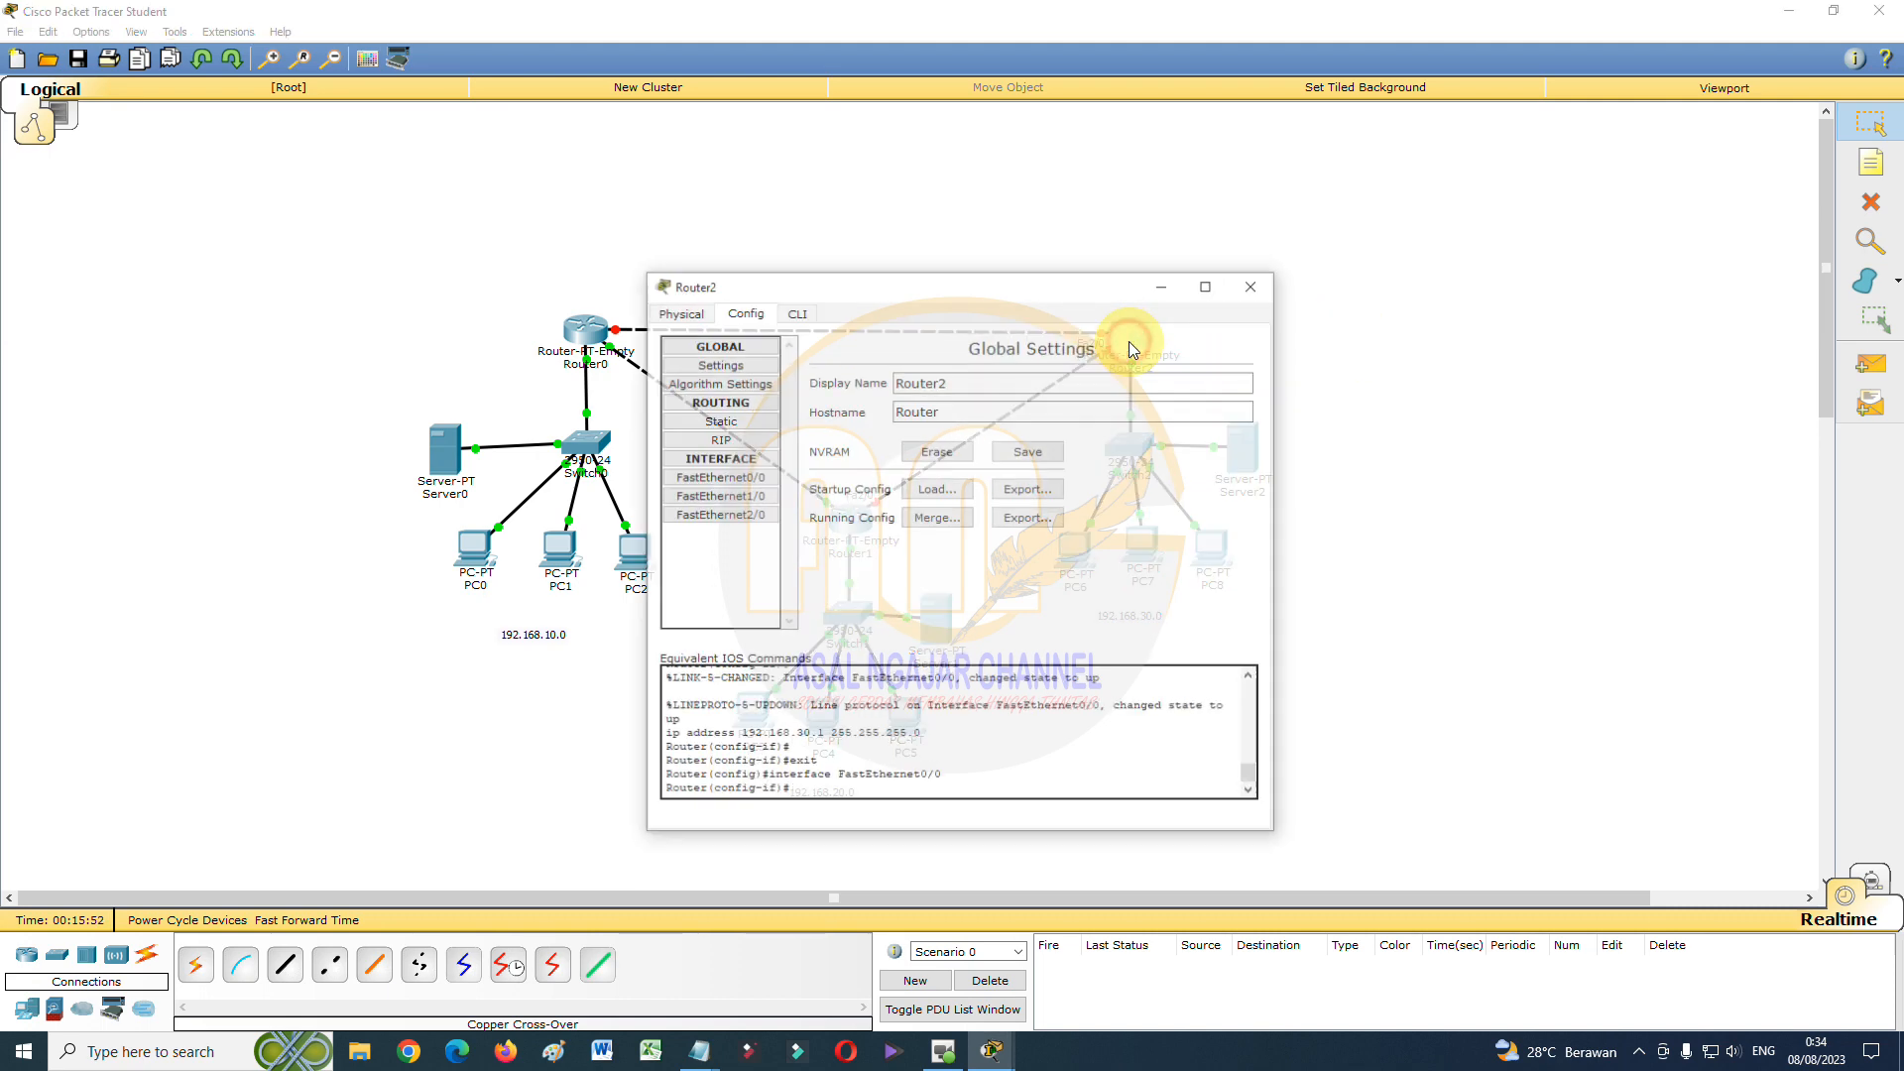
{"action": "left_click_drag", "start_coordinate": [1077, 282], "coordinate": [1403, 213]}
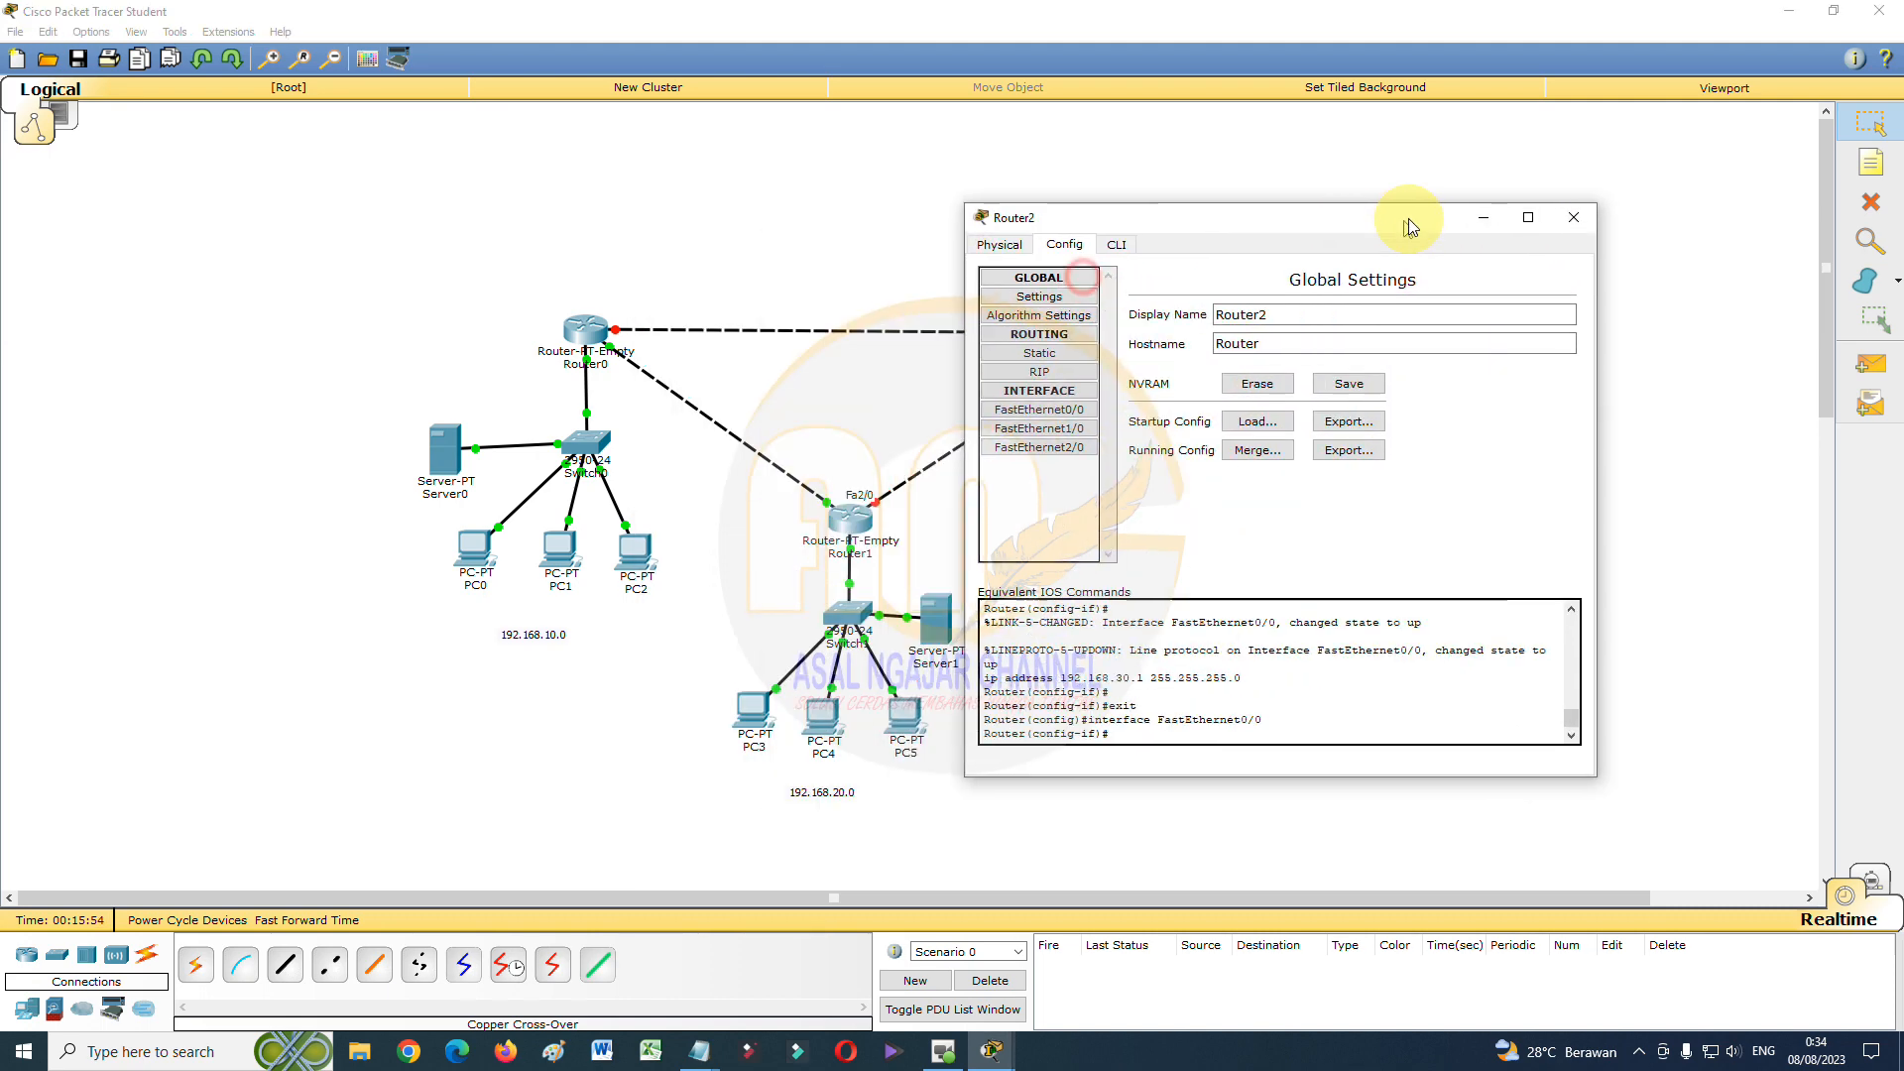
{"action": "left_click", "coordinate": [1043, 446]}
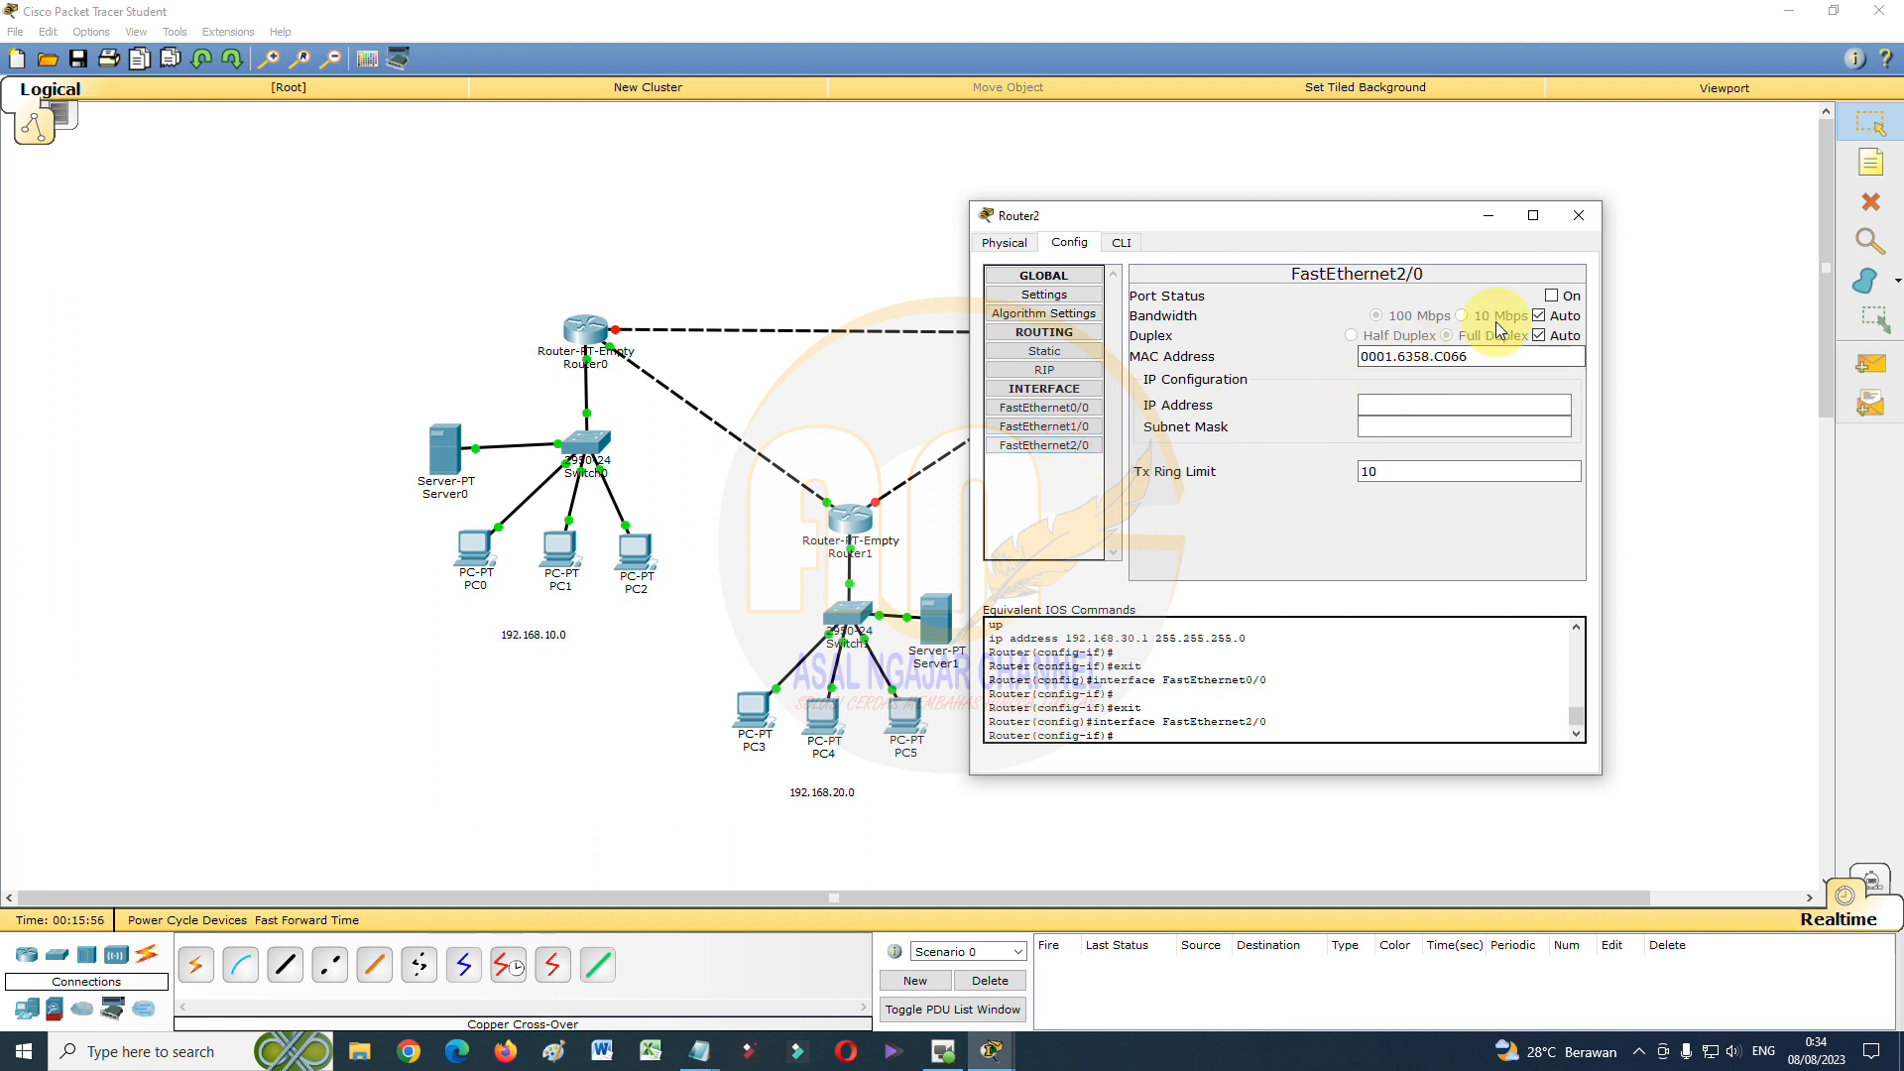
{"action": "left_click", "coordinate": [1567, 297]}
{"action": "left_click", "coordinate": [1408, 402]}
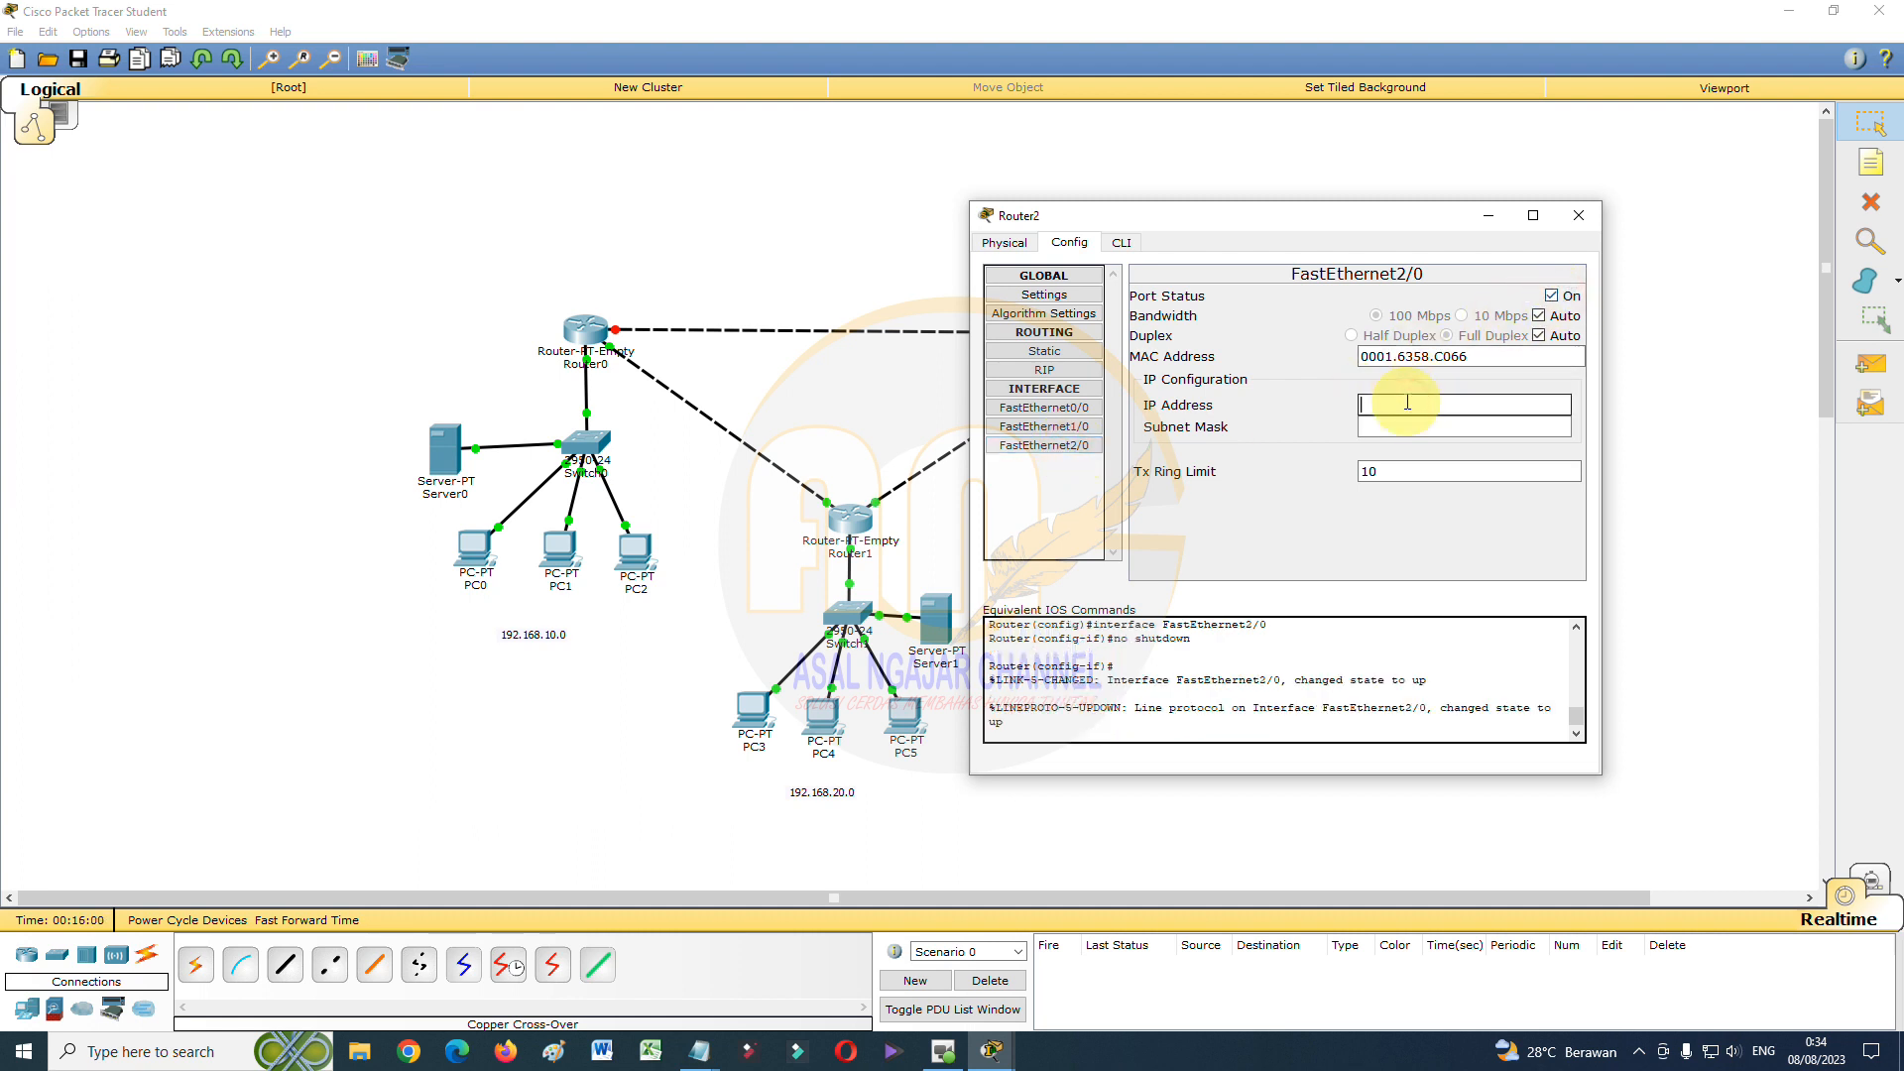
{"action": "type", "text": "192.168."}
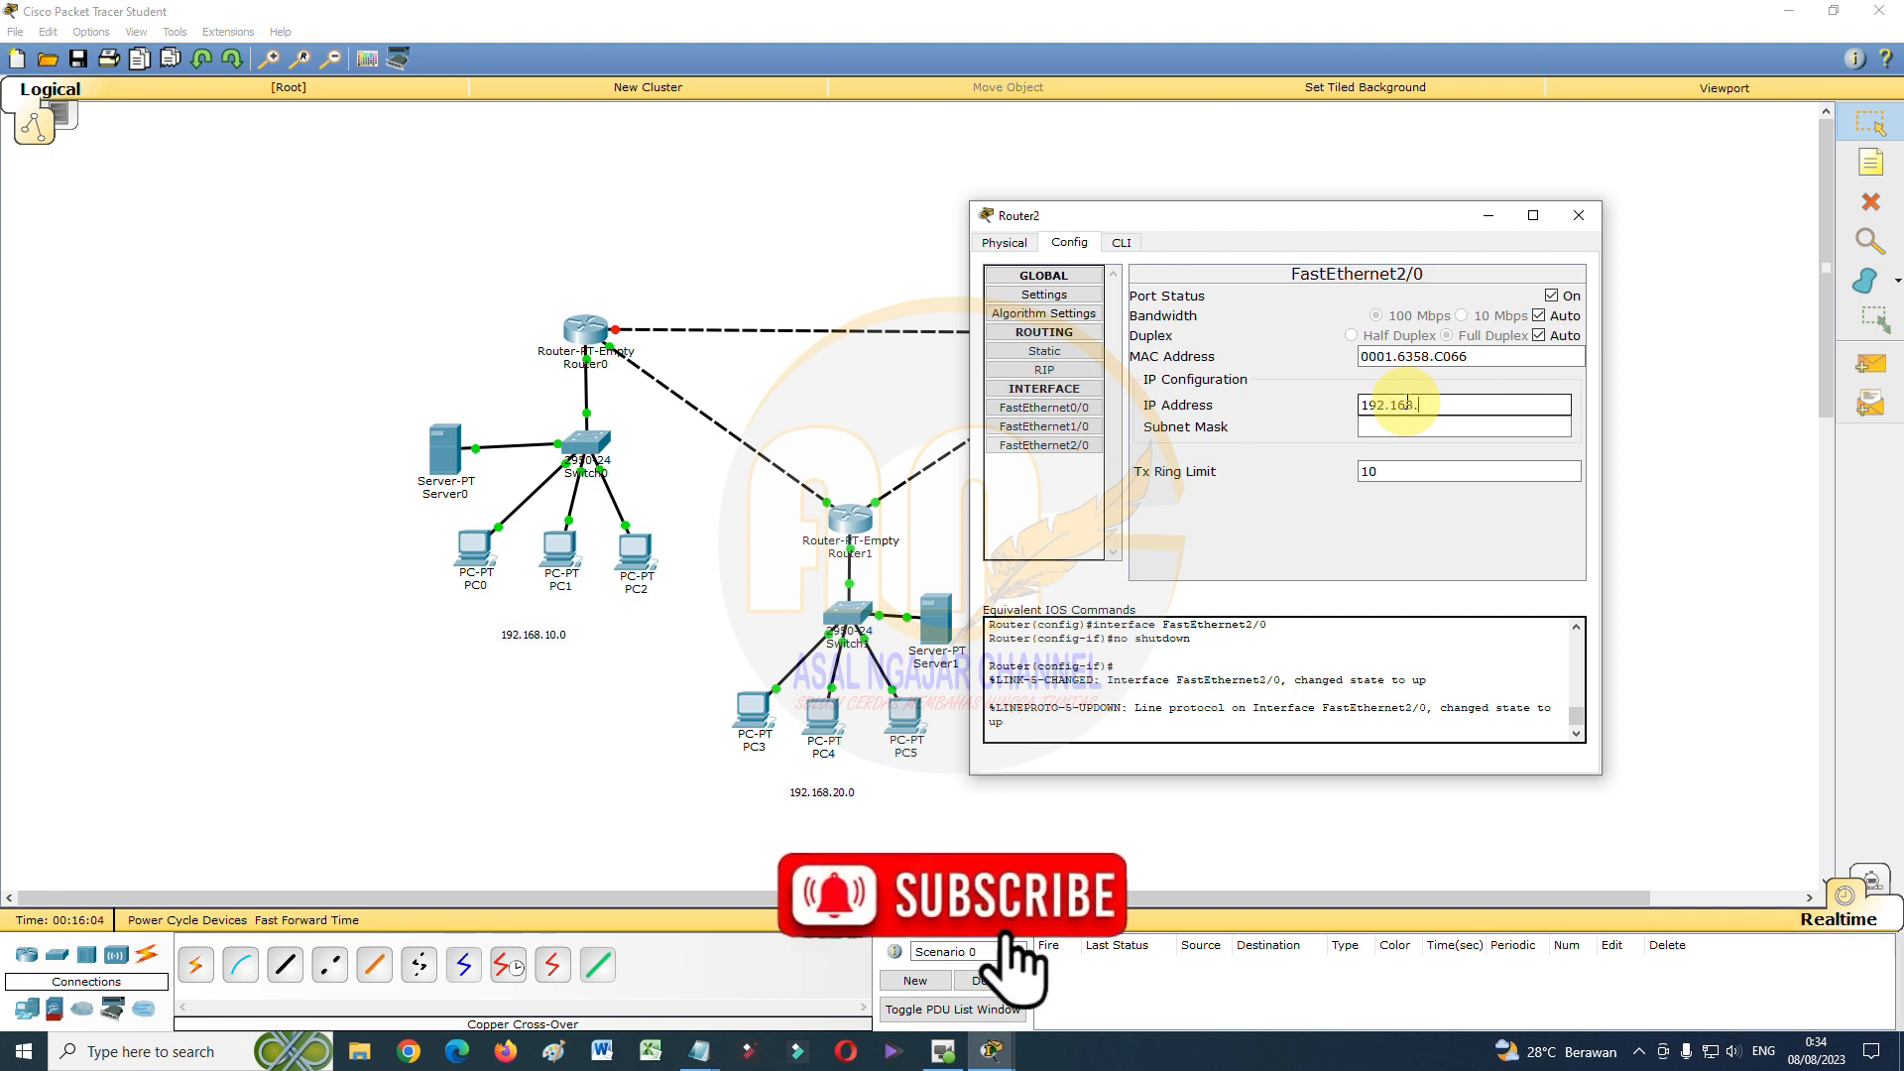
{"action": "type", "text": "50.2"}
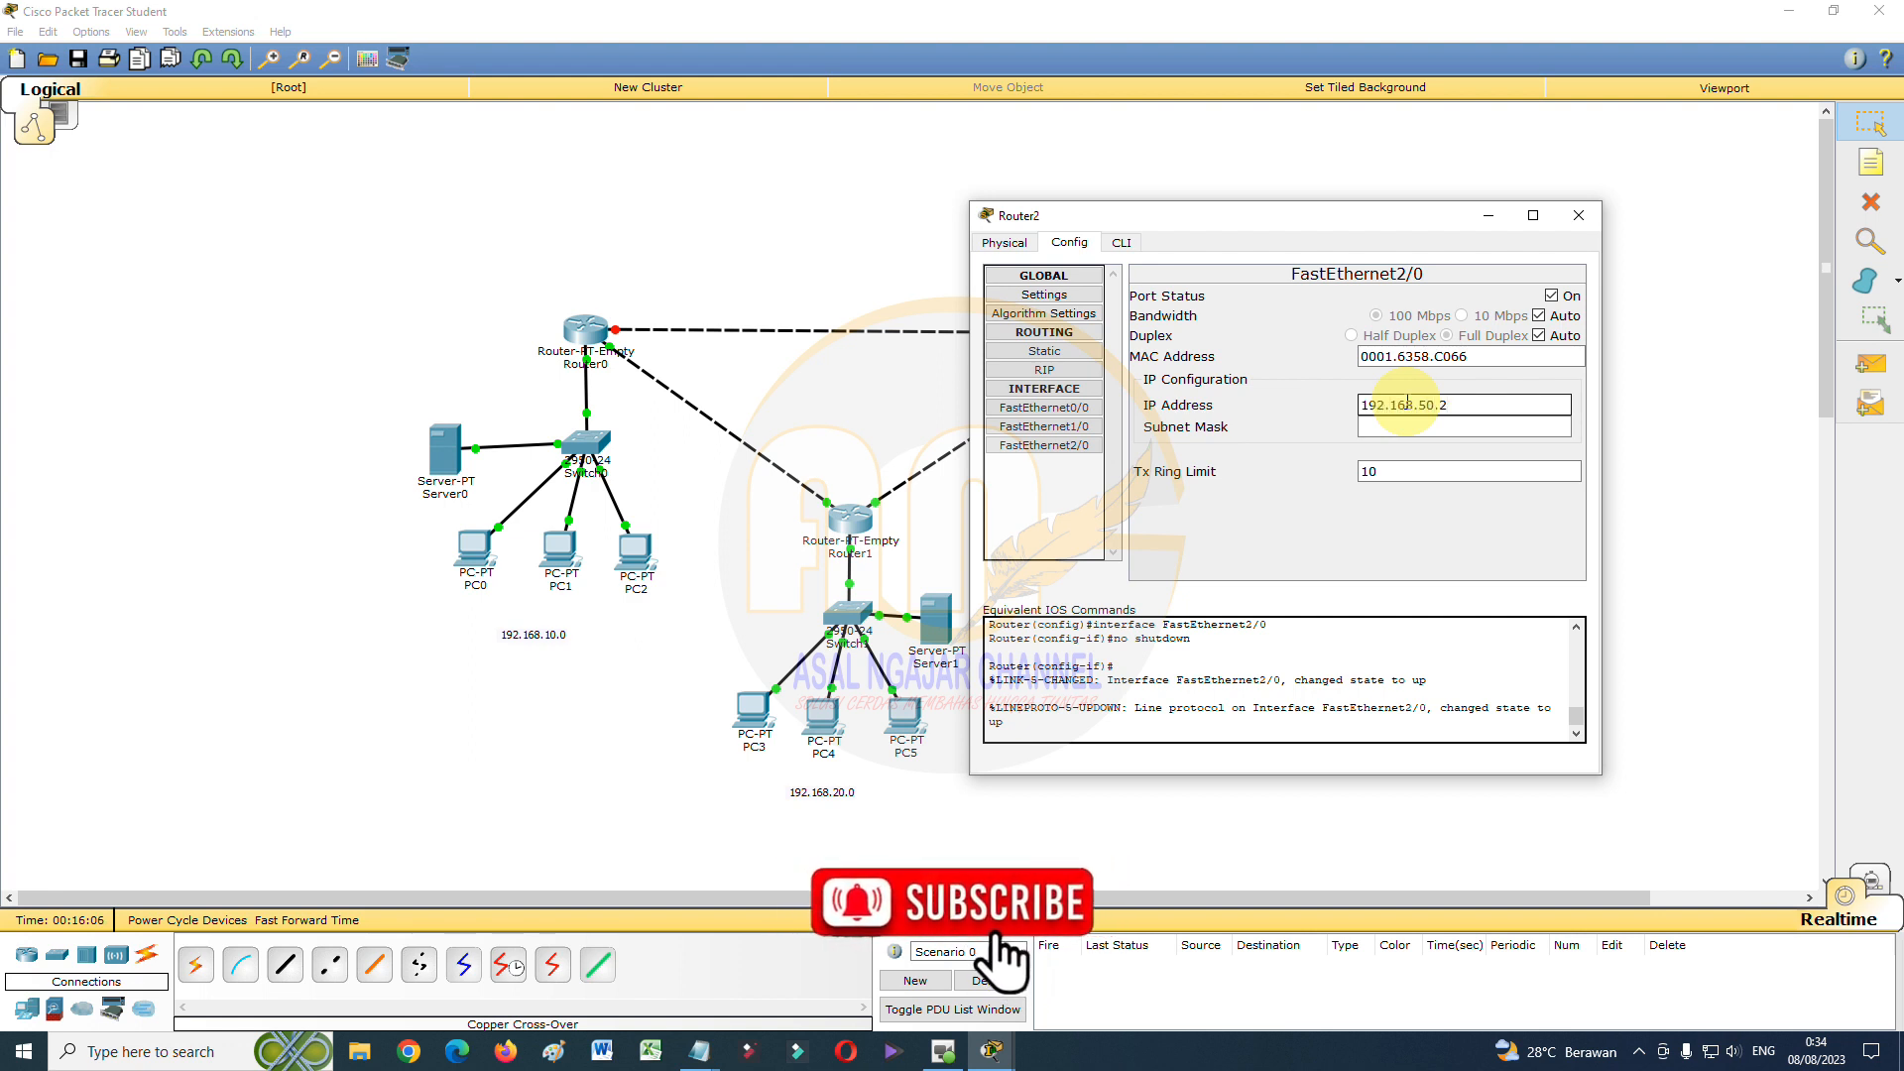
{"action": "left_click", "coordinate": [1413, 426]}
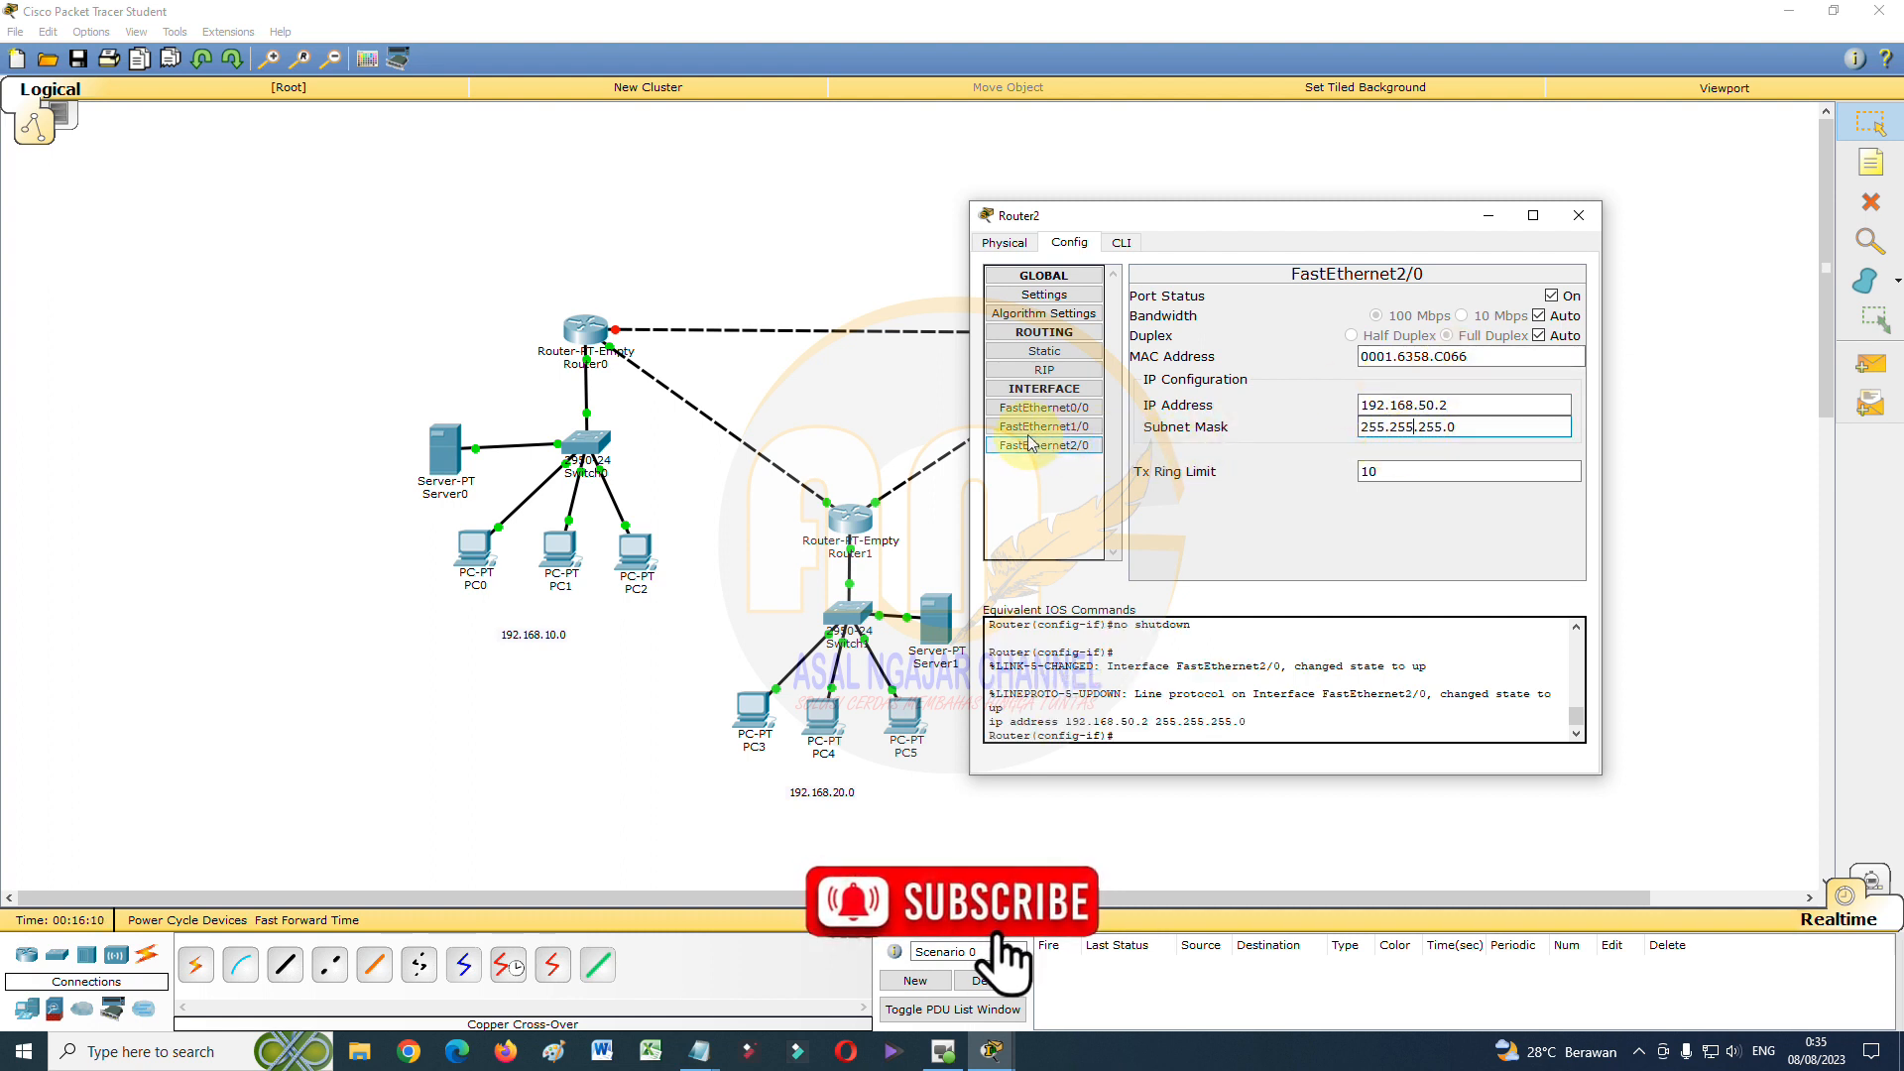
Turn on Router2's FastEthernet1/0 port, assign it IP address 192.168.60.1 with subnet mask 255.255.255.0, and close the router's configuration
{"action": "left_click", "coordinate": [1059, 426]}
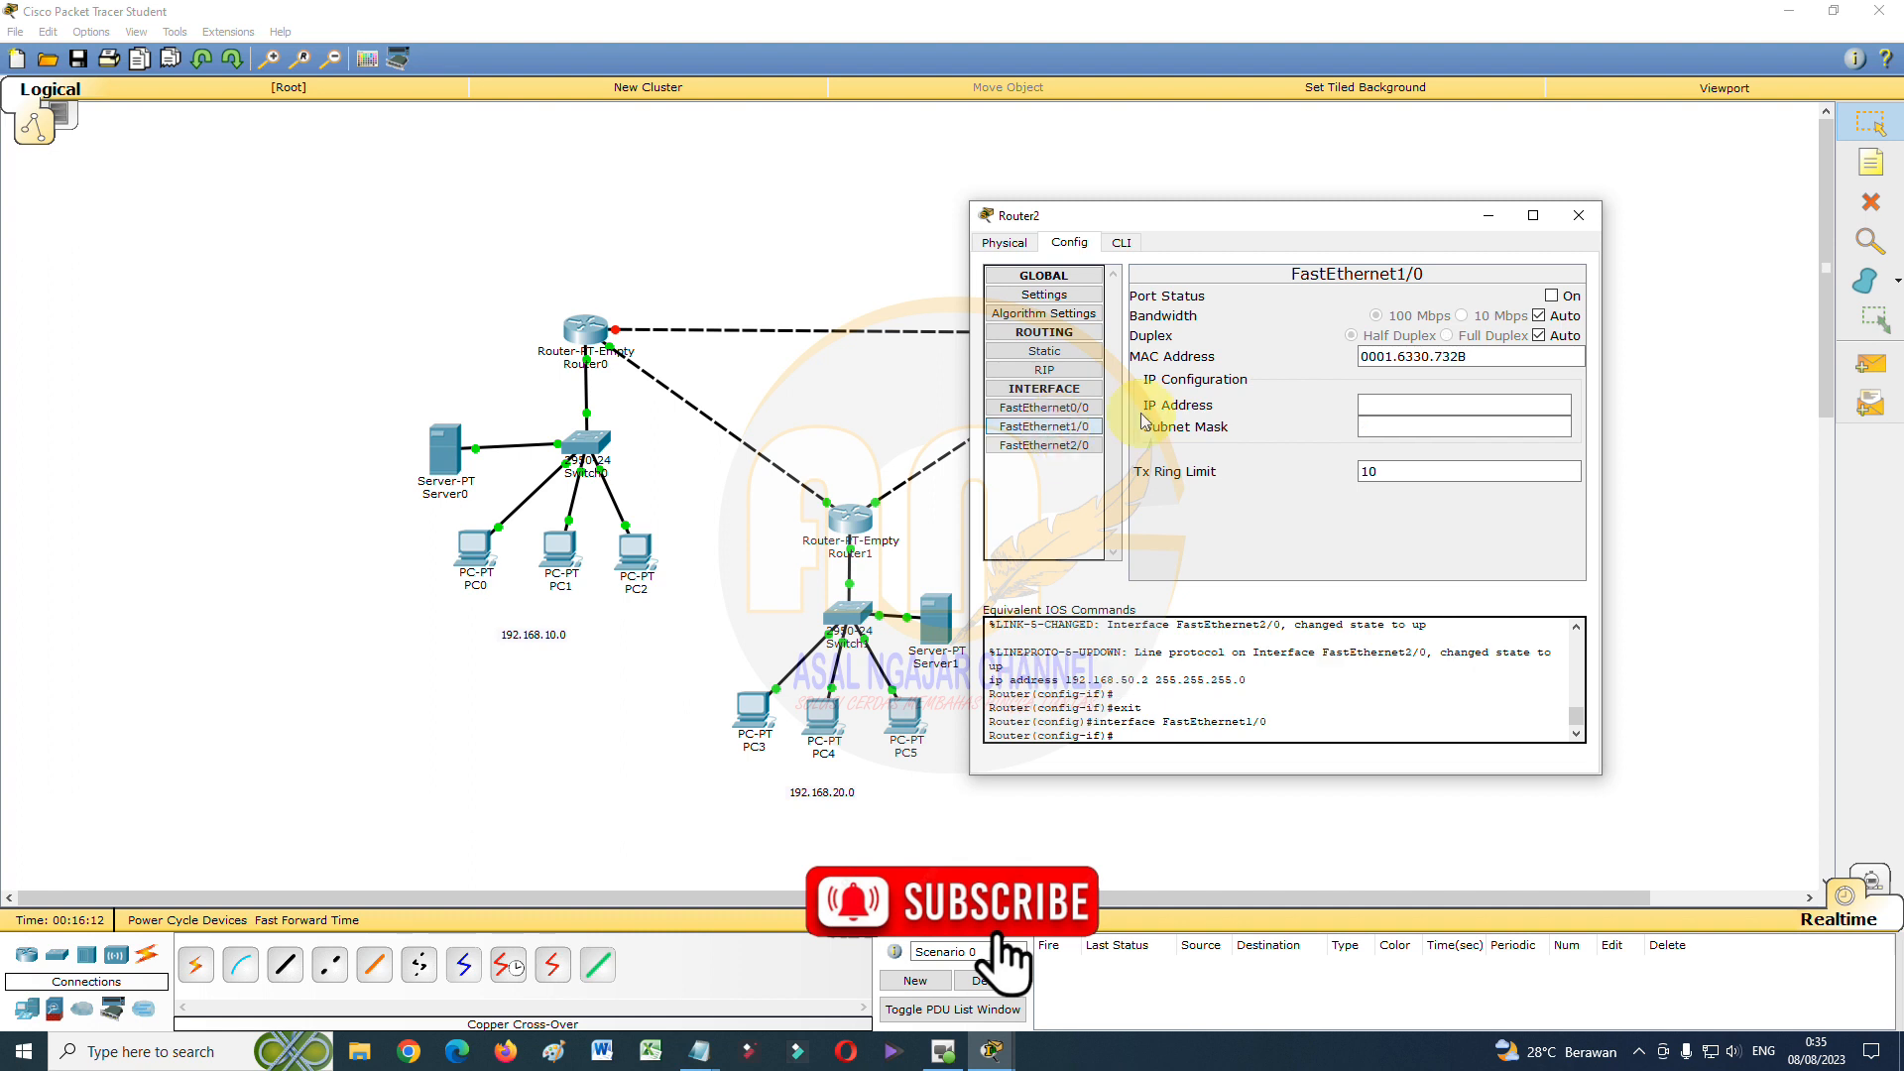
{"action": "left_click", "coordinate": [1552, 297]}
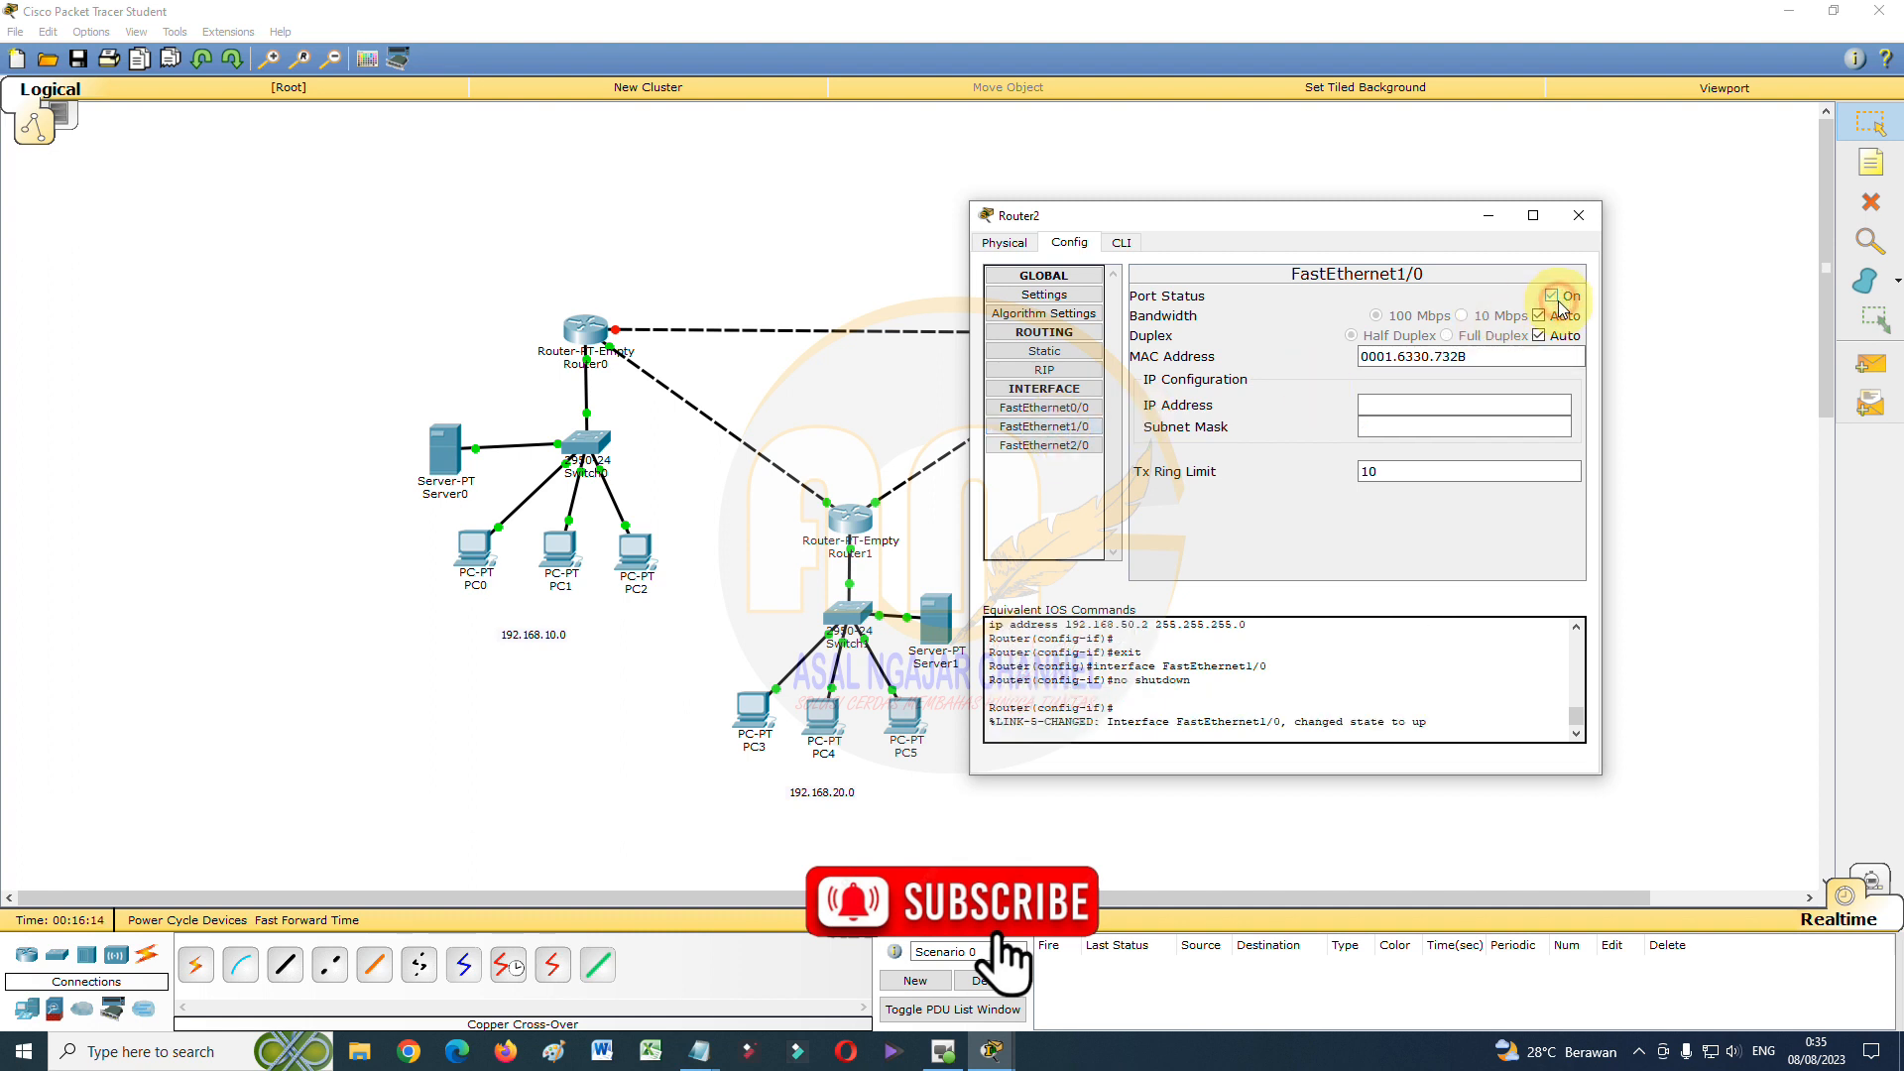
{"action": "left_click", "coordinate": [1458, 405]}
{"action": "type", "text": "192"}
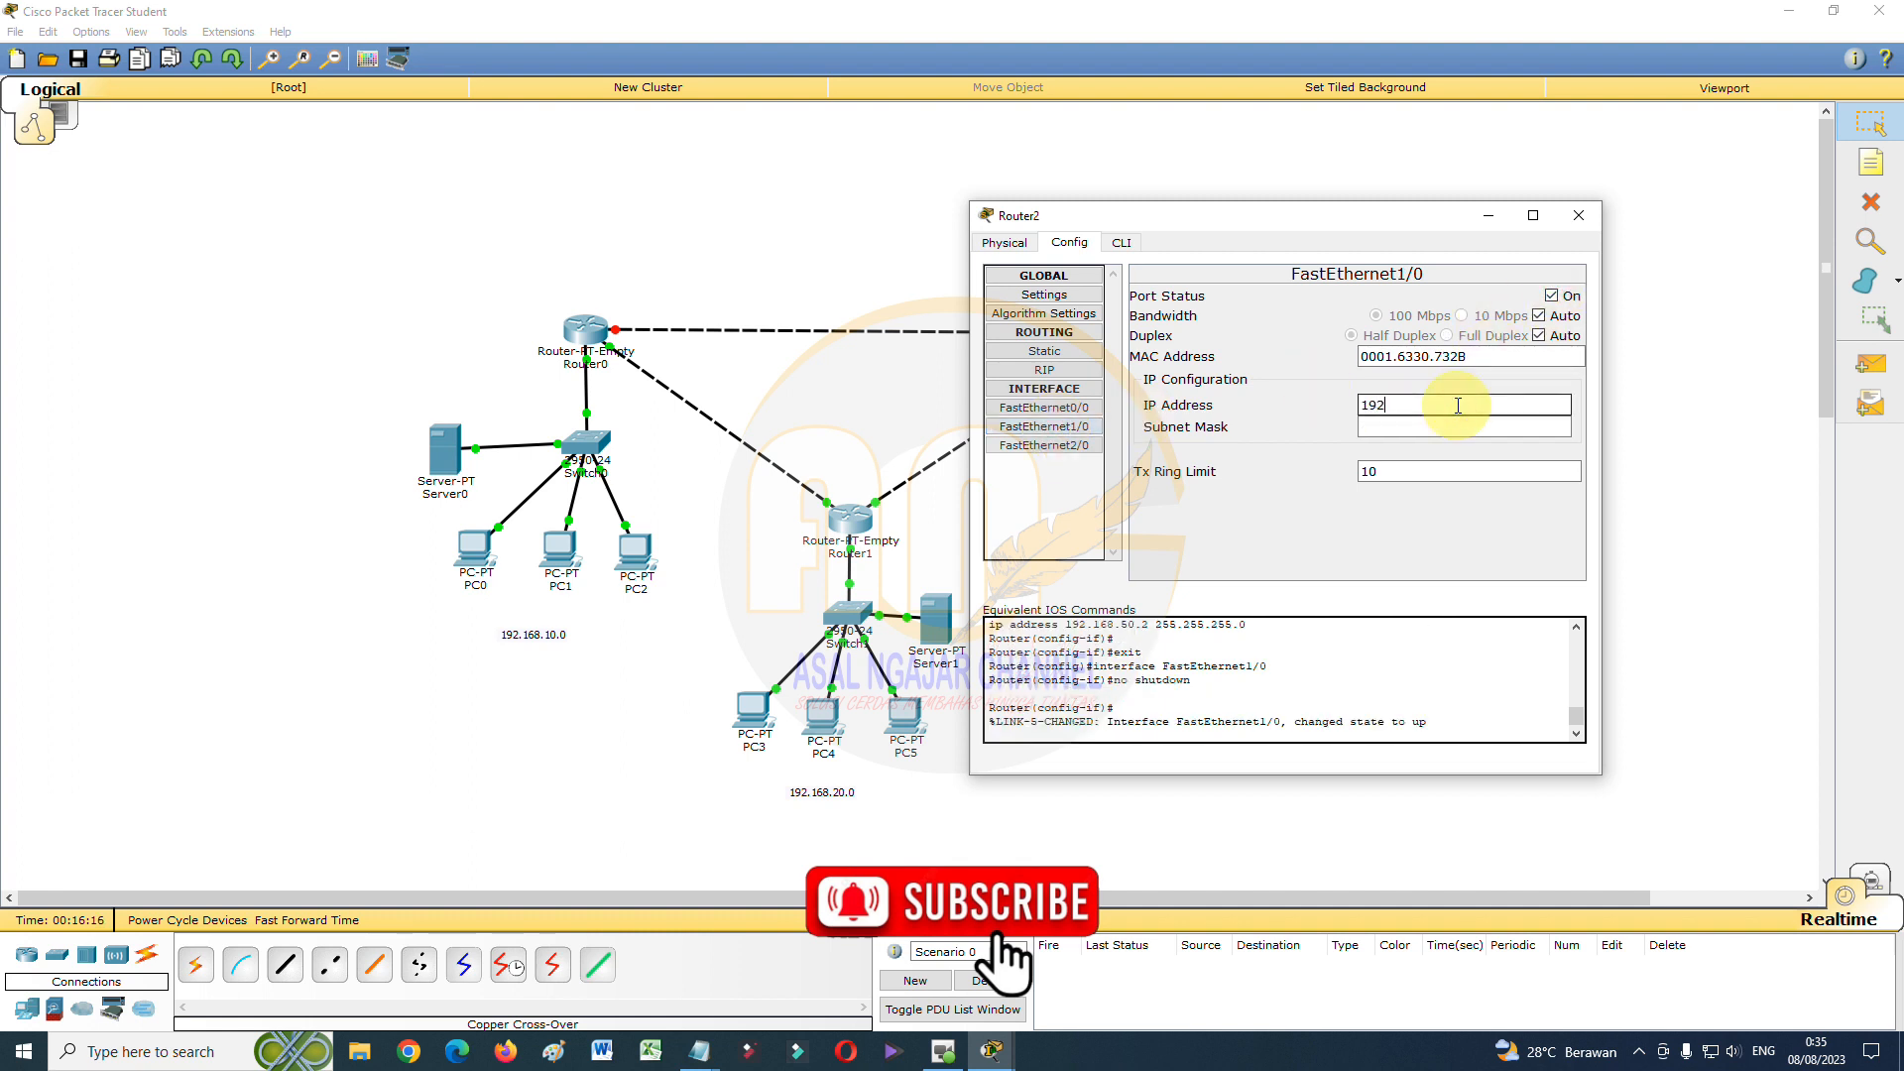
{"action": "type", "text": ".168."}
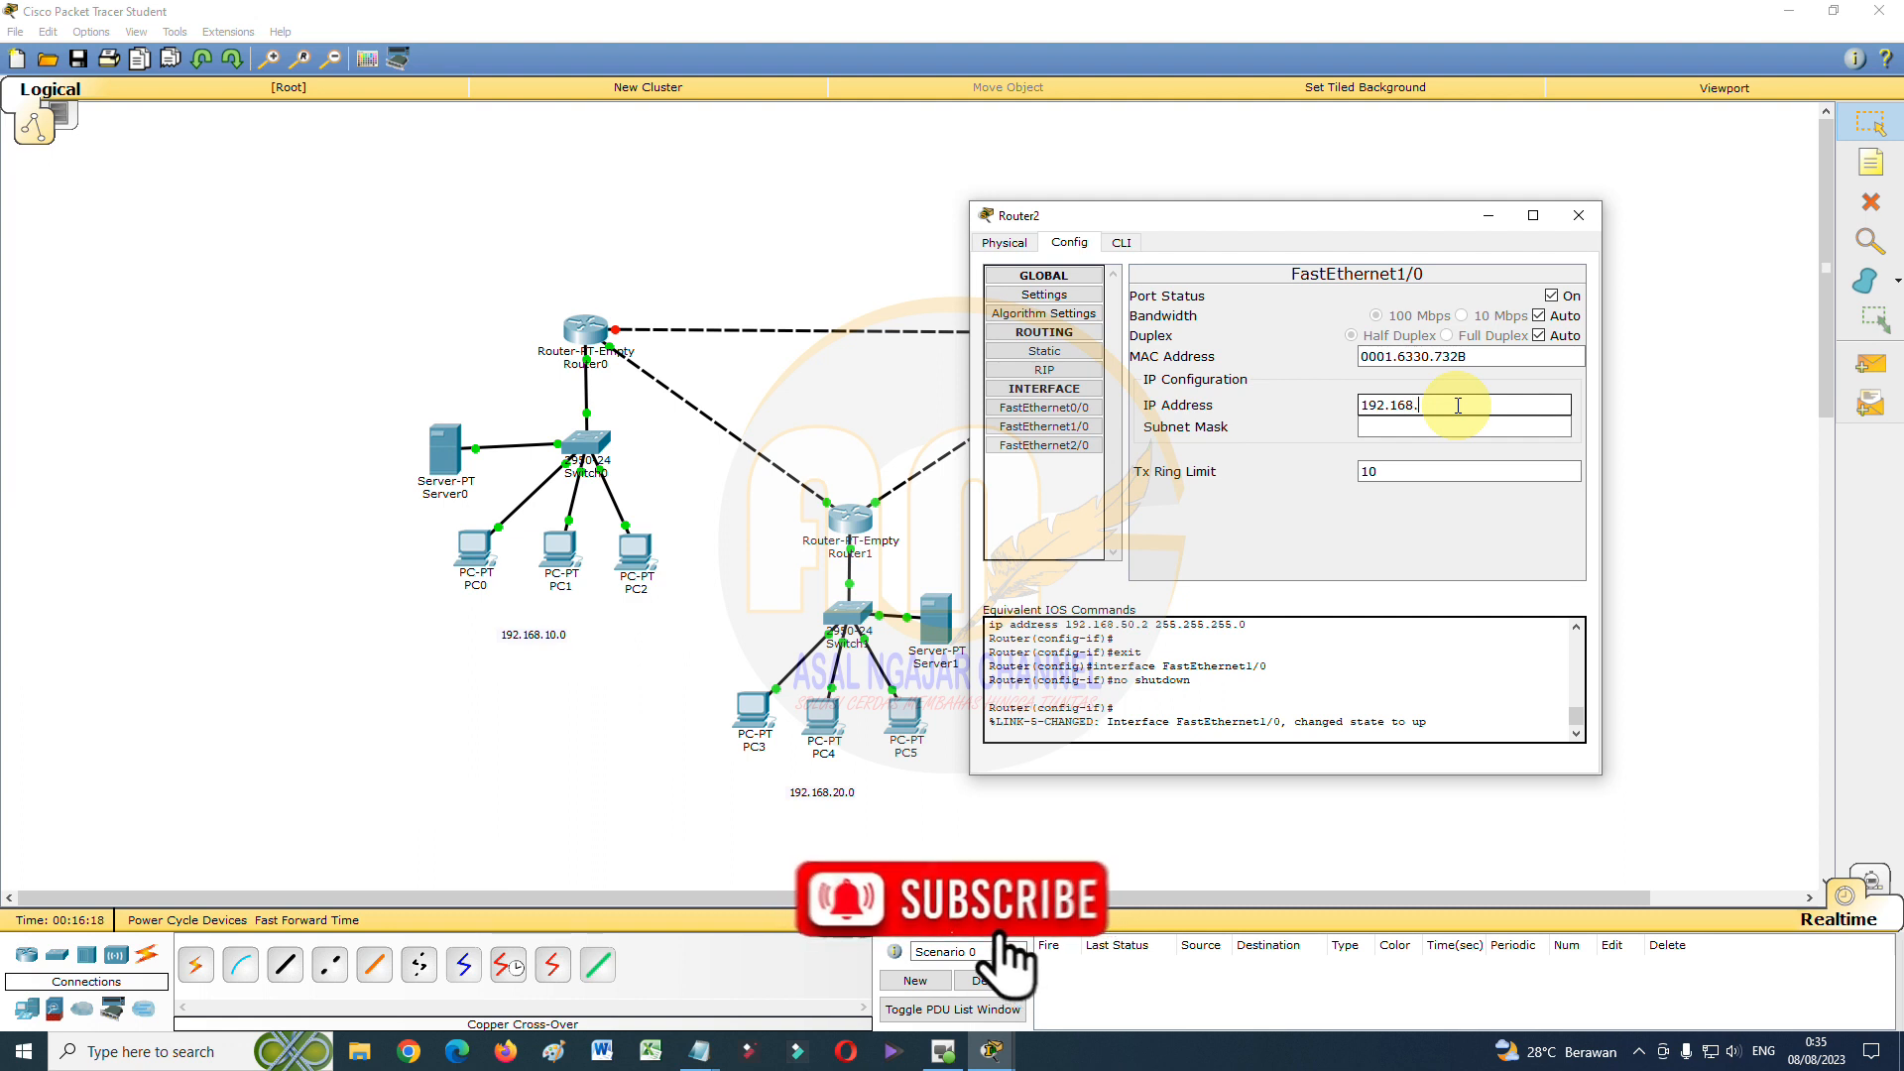
{"action": "type", "text": "60"}
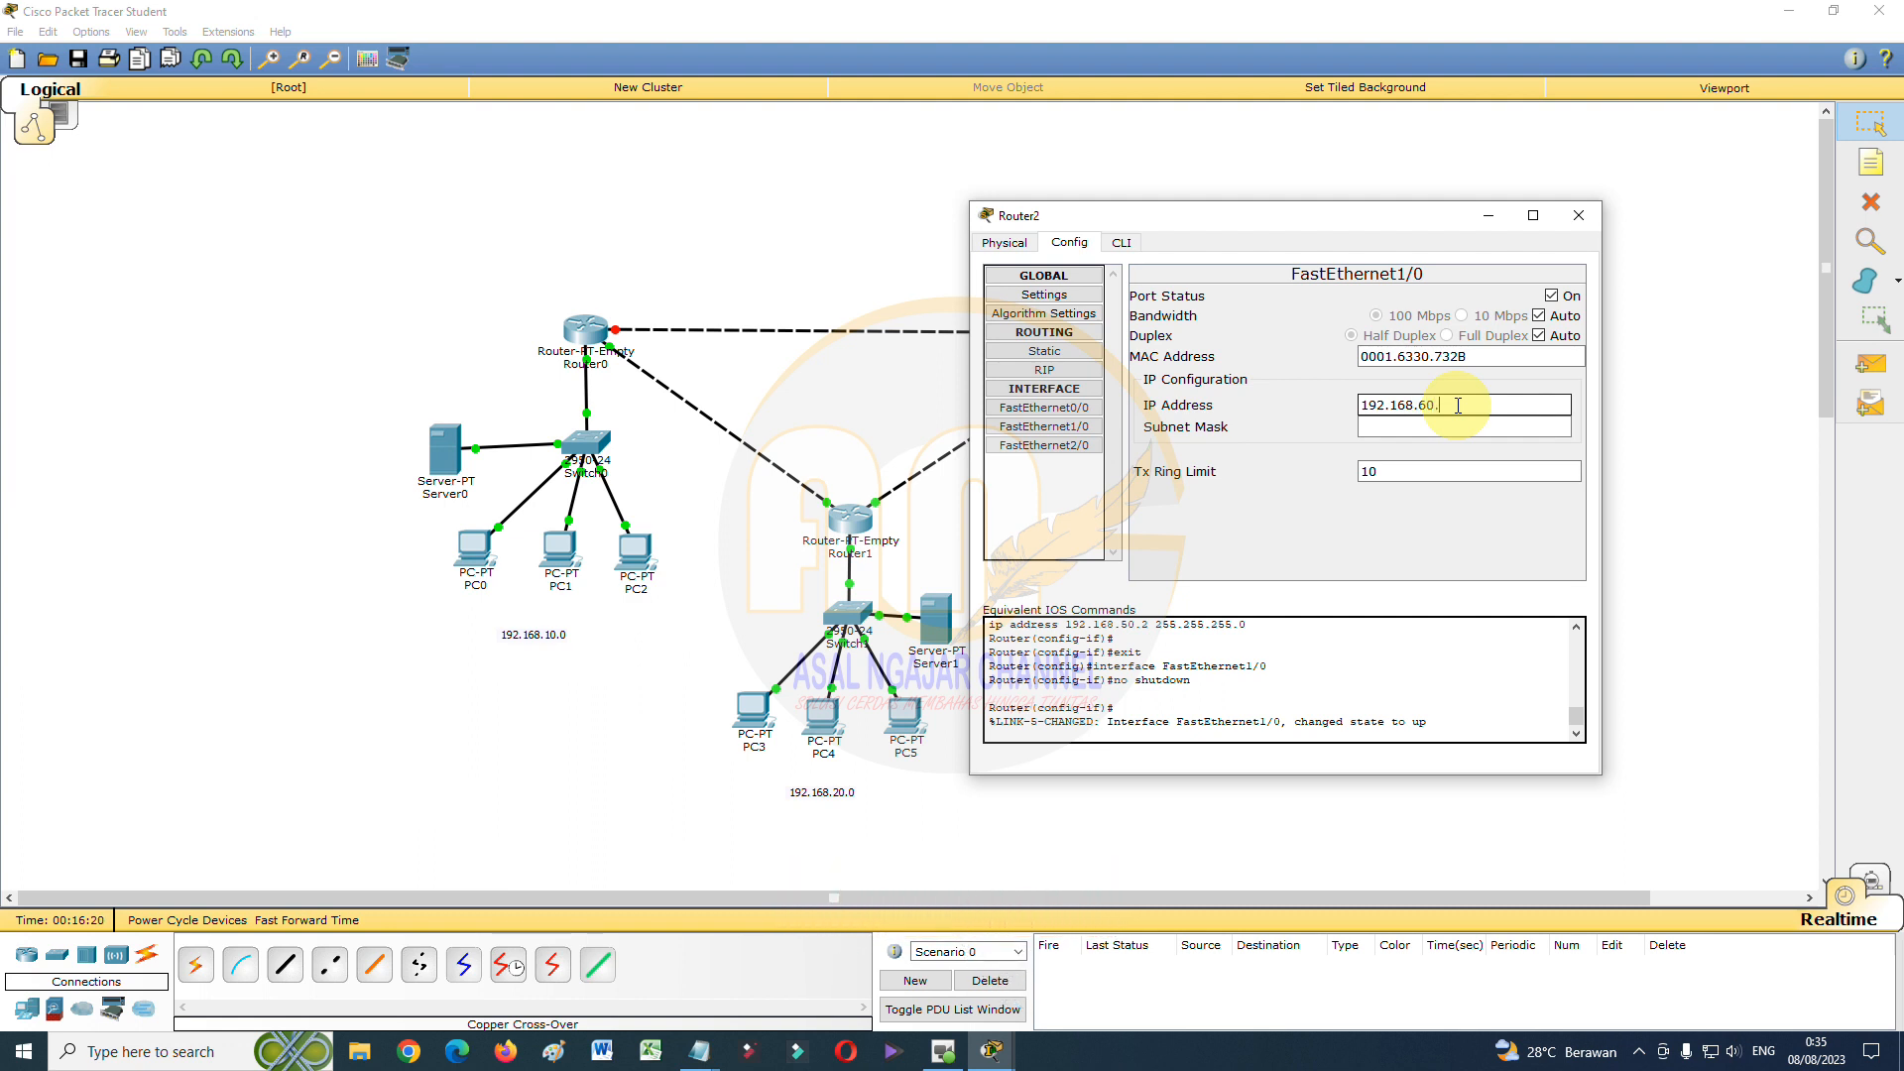
{"action": "type", "text": ".1"}
{"action": "left_click", "coordinate": [1433, 427]}
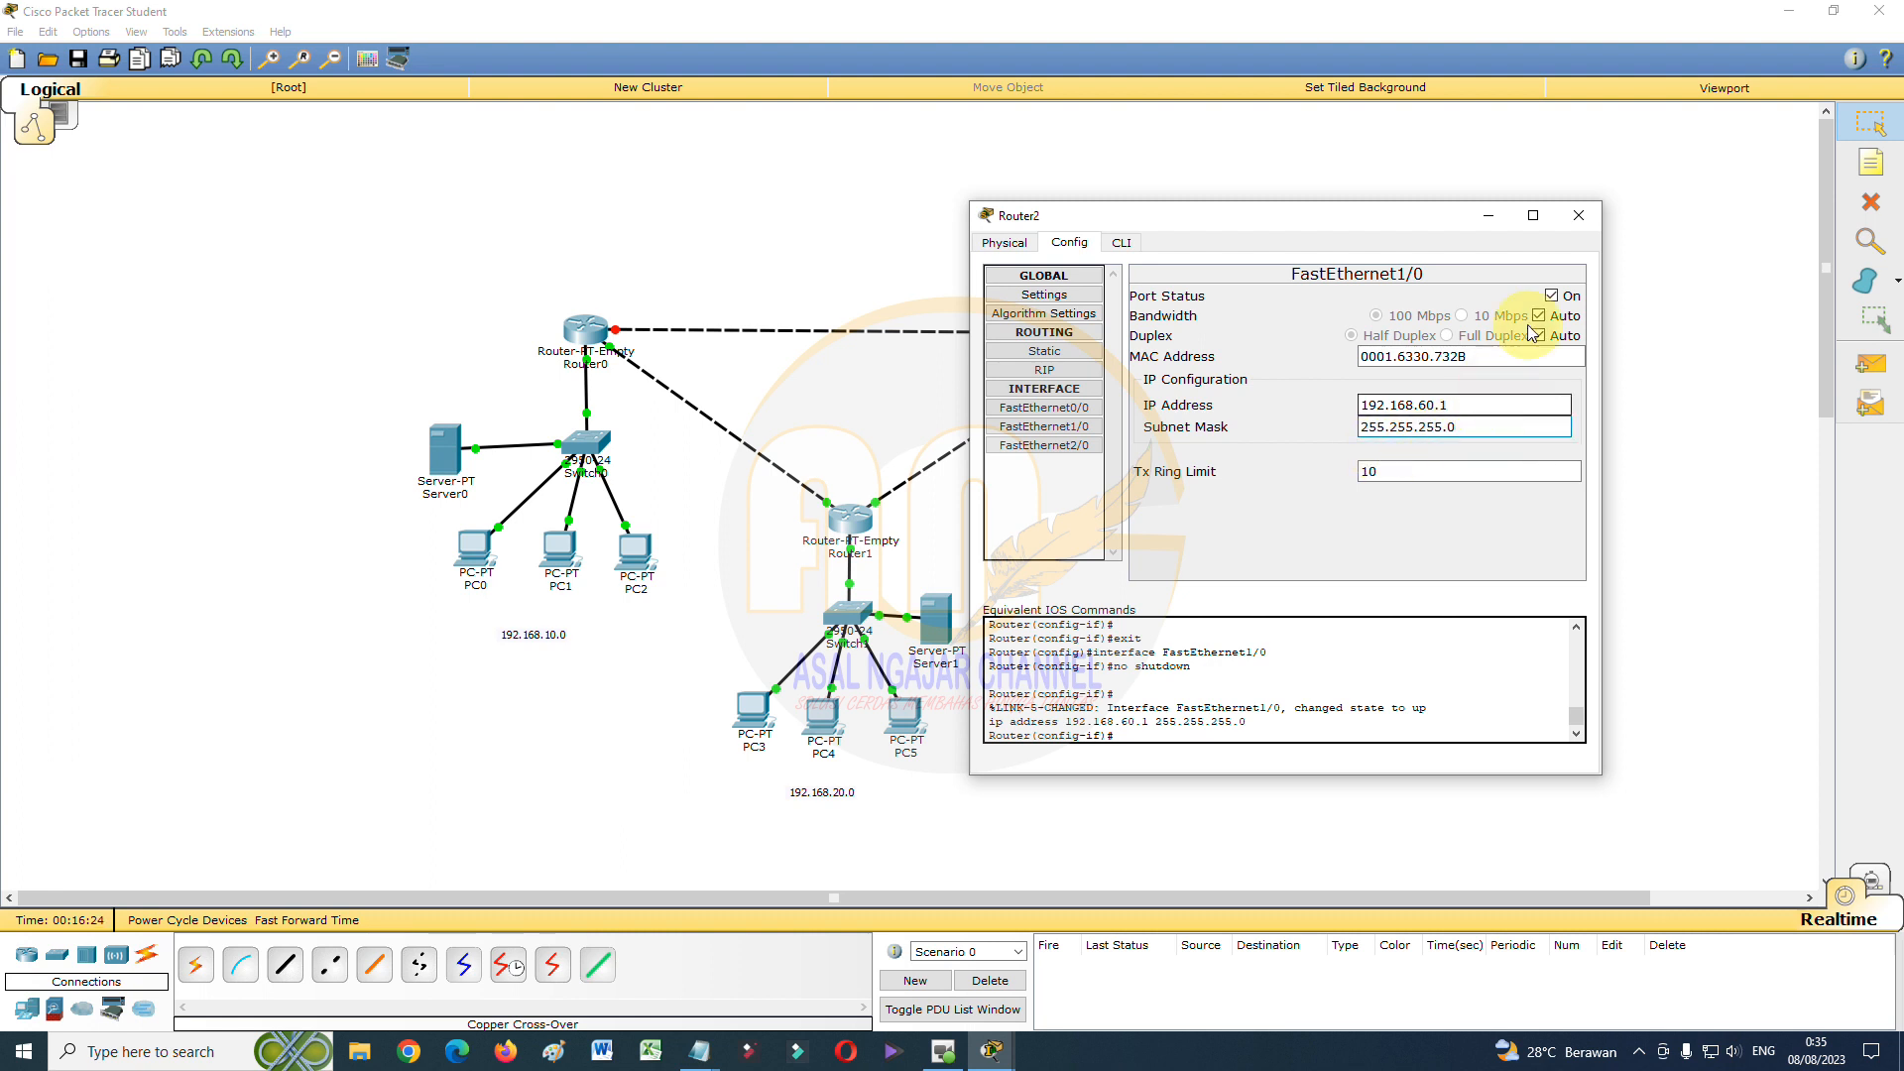
{"action": "left_click", "coordinate": [1579, 218]}
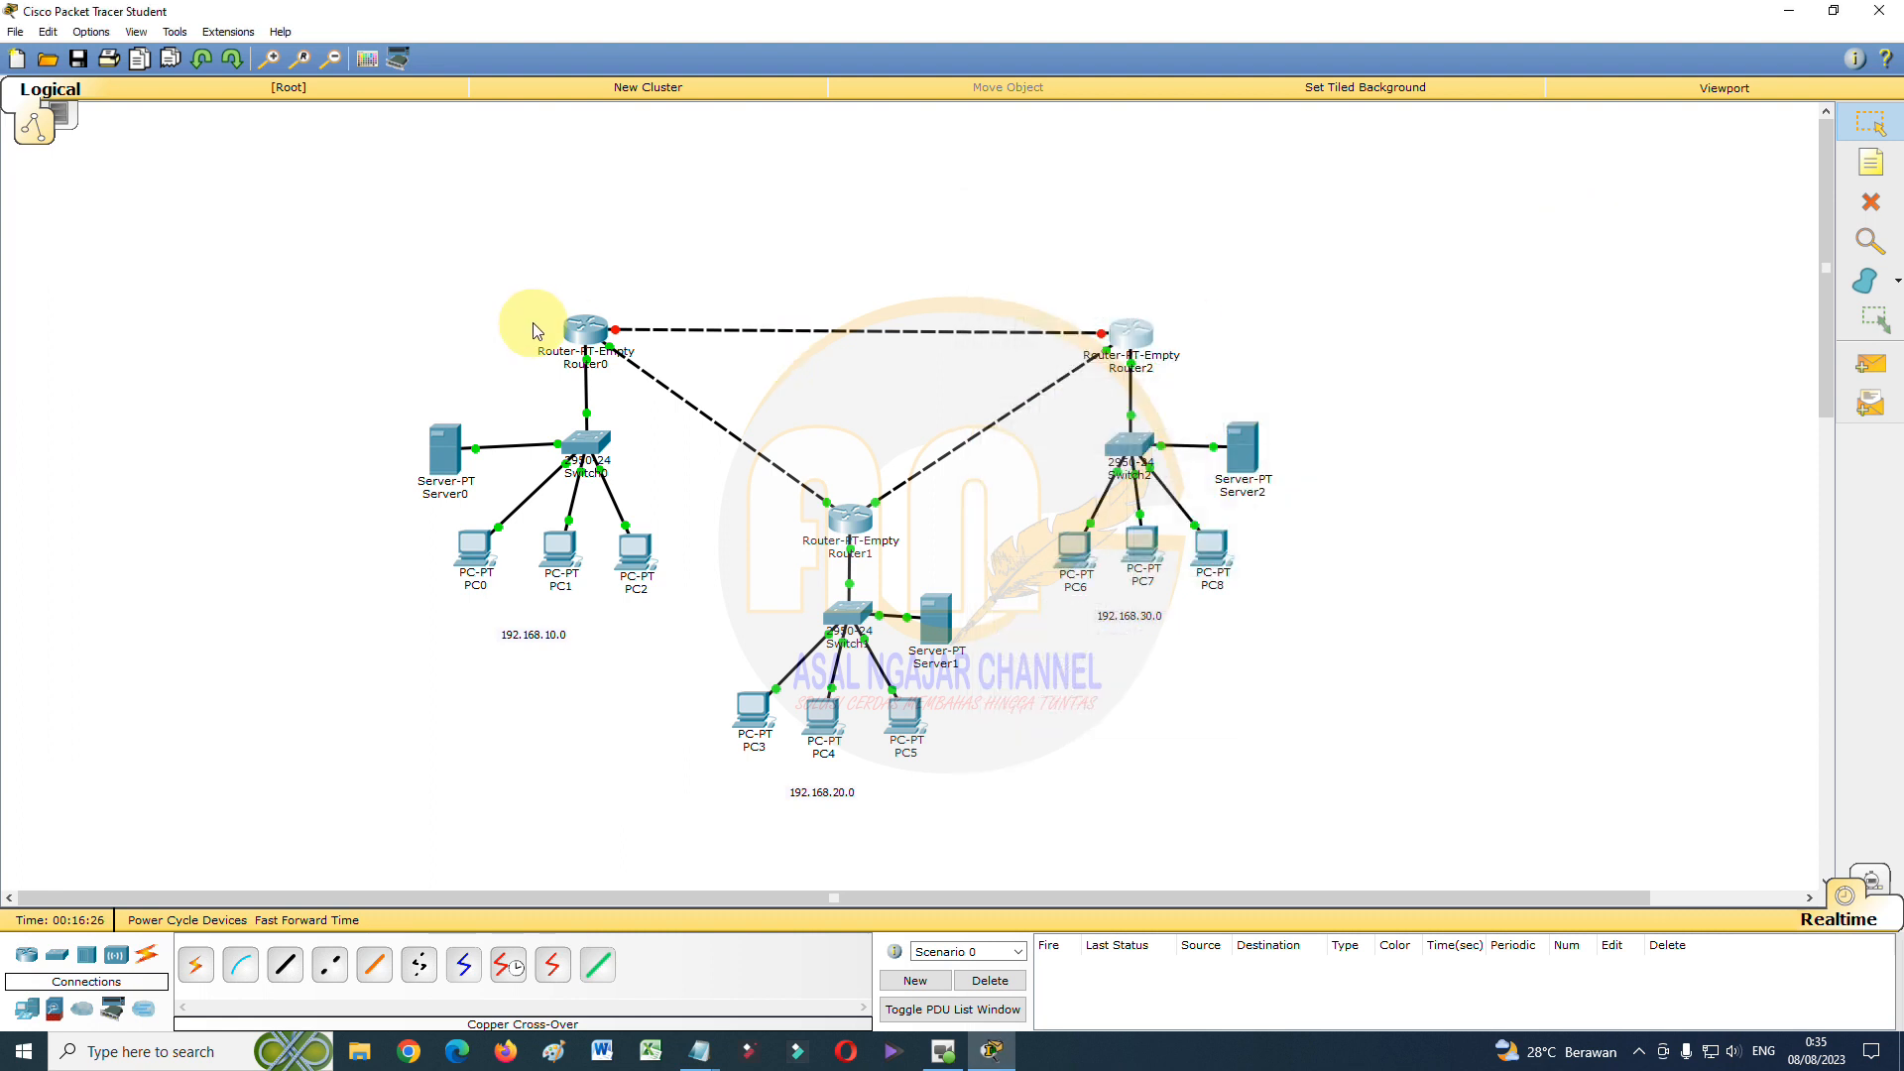
{"action": "left_click", "coordinate": [583, 333]}
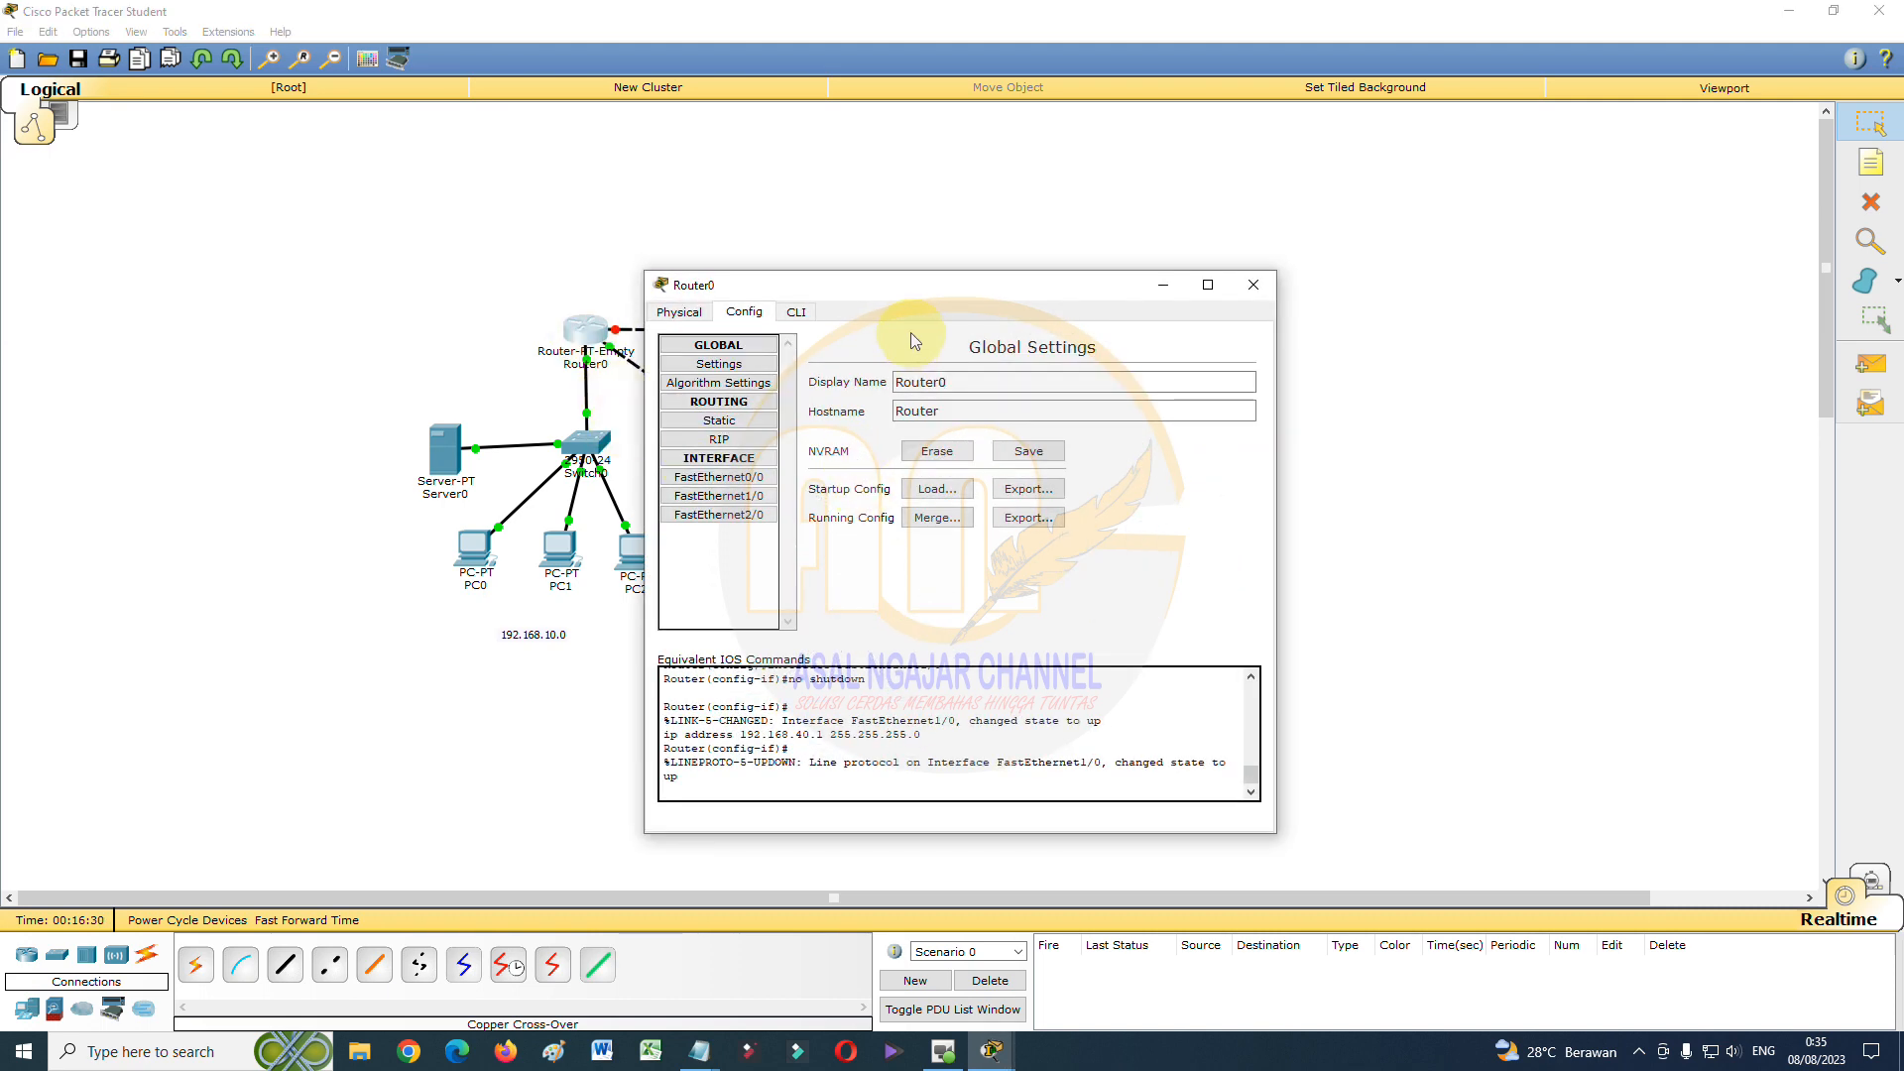
{"action": "left_click_drag", "start_coordinate": [932, 284], "coordinate": [940, 347]}
{"action": "left_click", "coordinate": [1274, 355]}
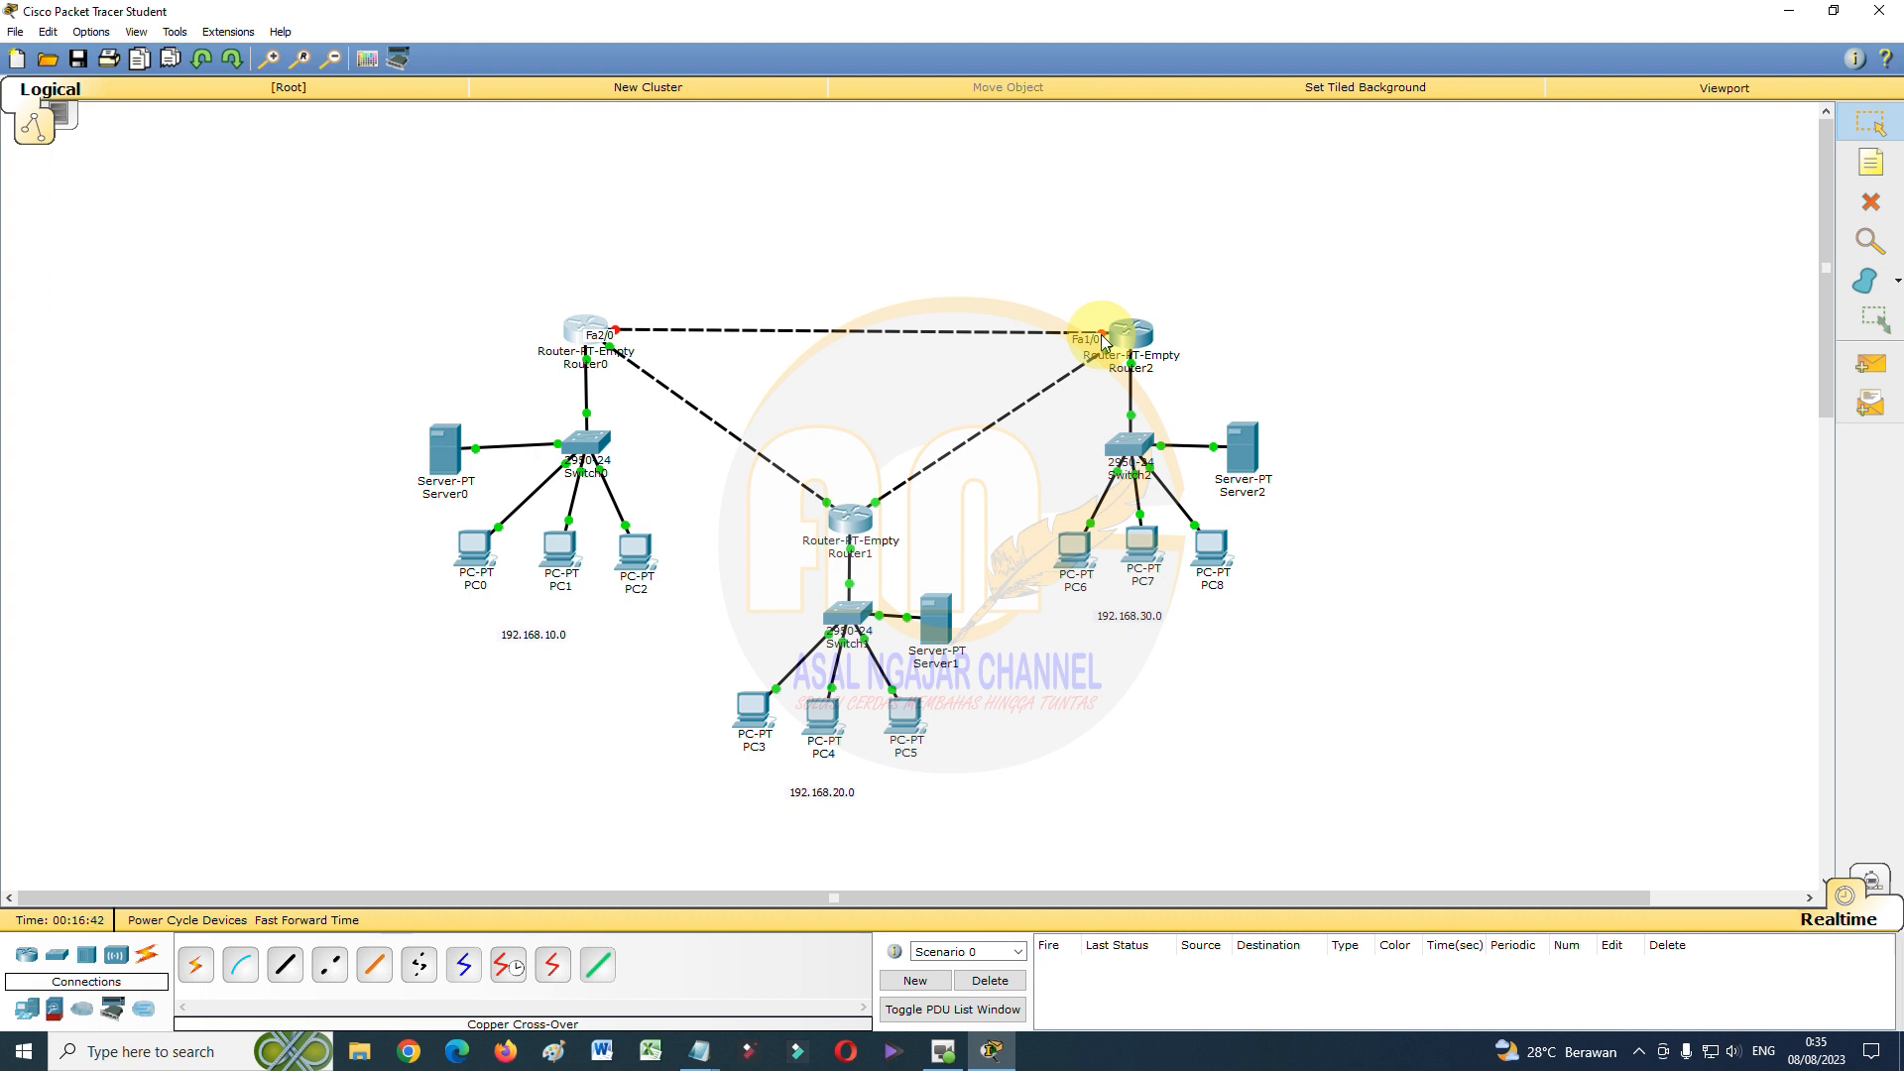
{"action": "left_click", "coordinate": [587, 337]}
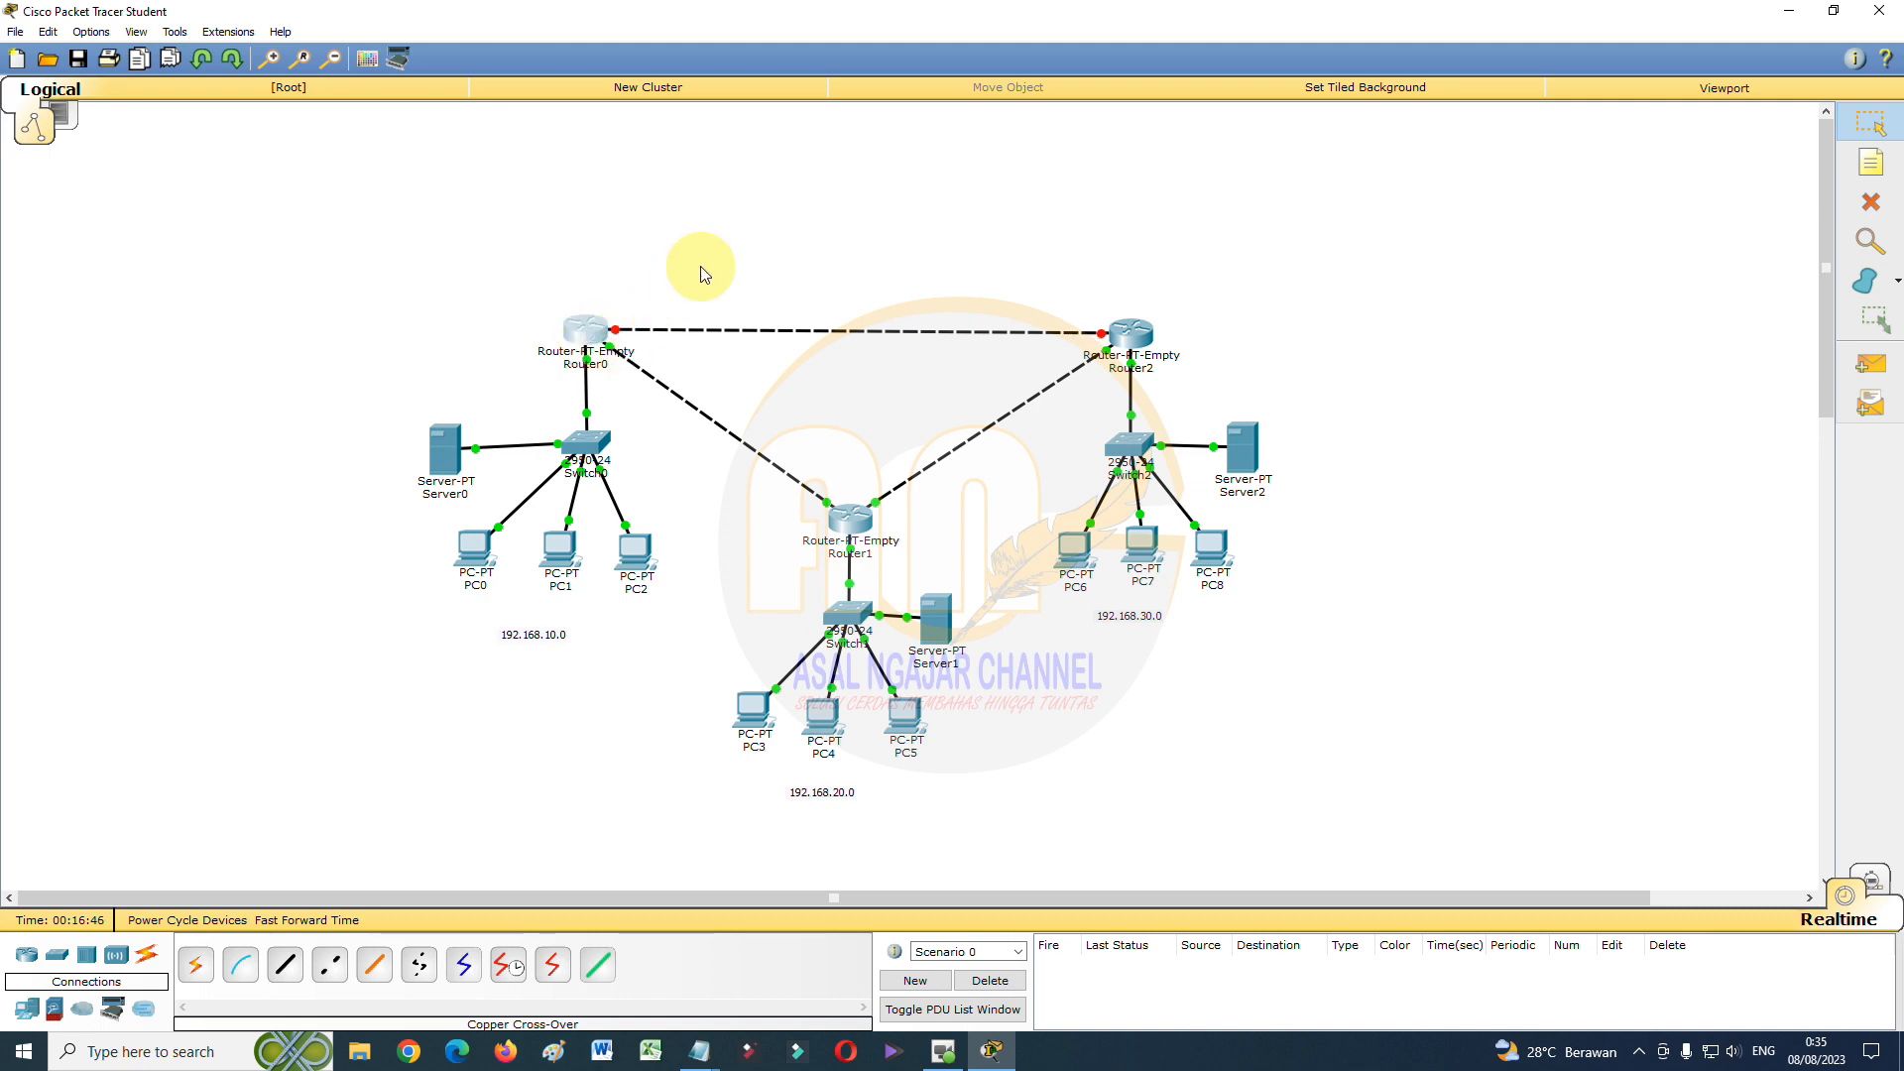
Turn on Router0's FastEthernet2/0 port and assign it IP address 192.168.60.2 with subnet mask 255.255.255.0
{"action": "left_click", "coordinate": [589, 330]}
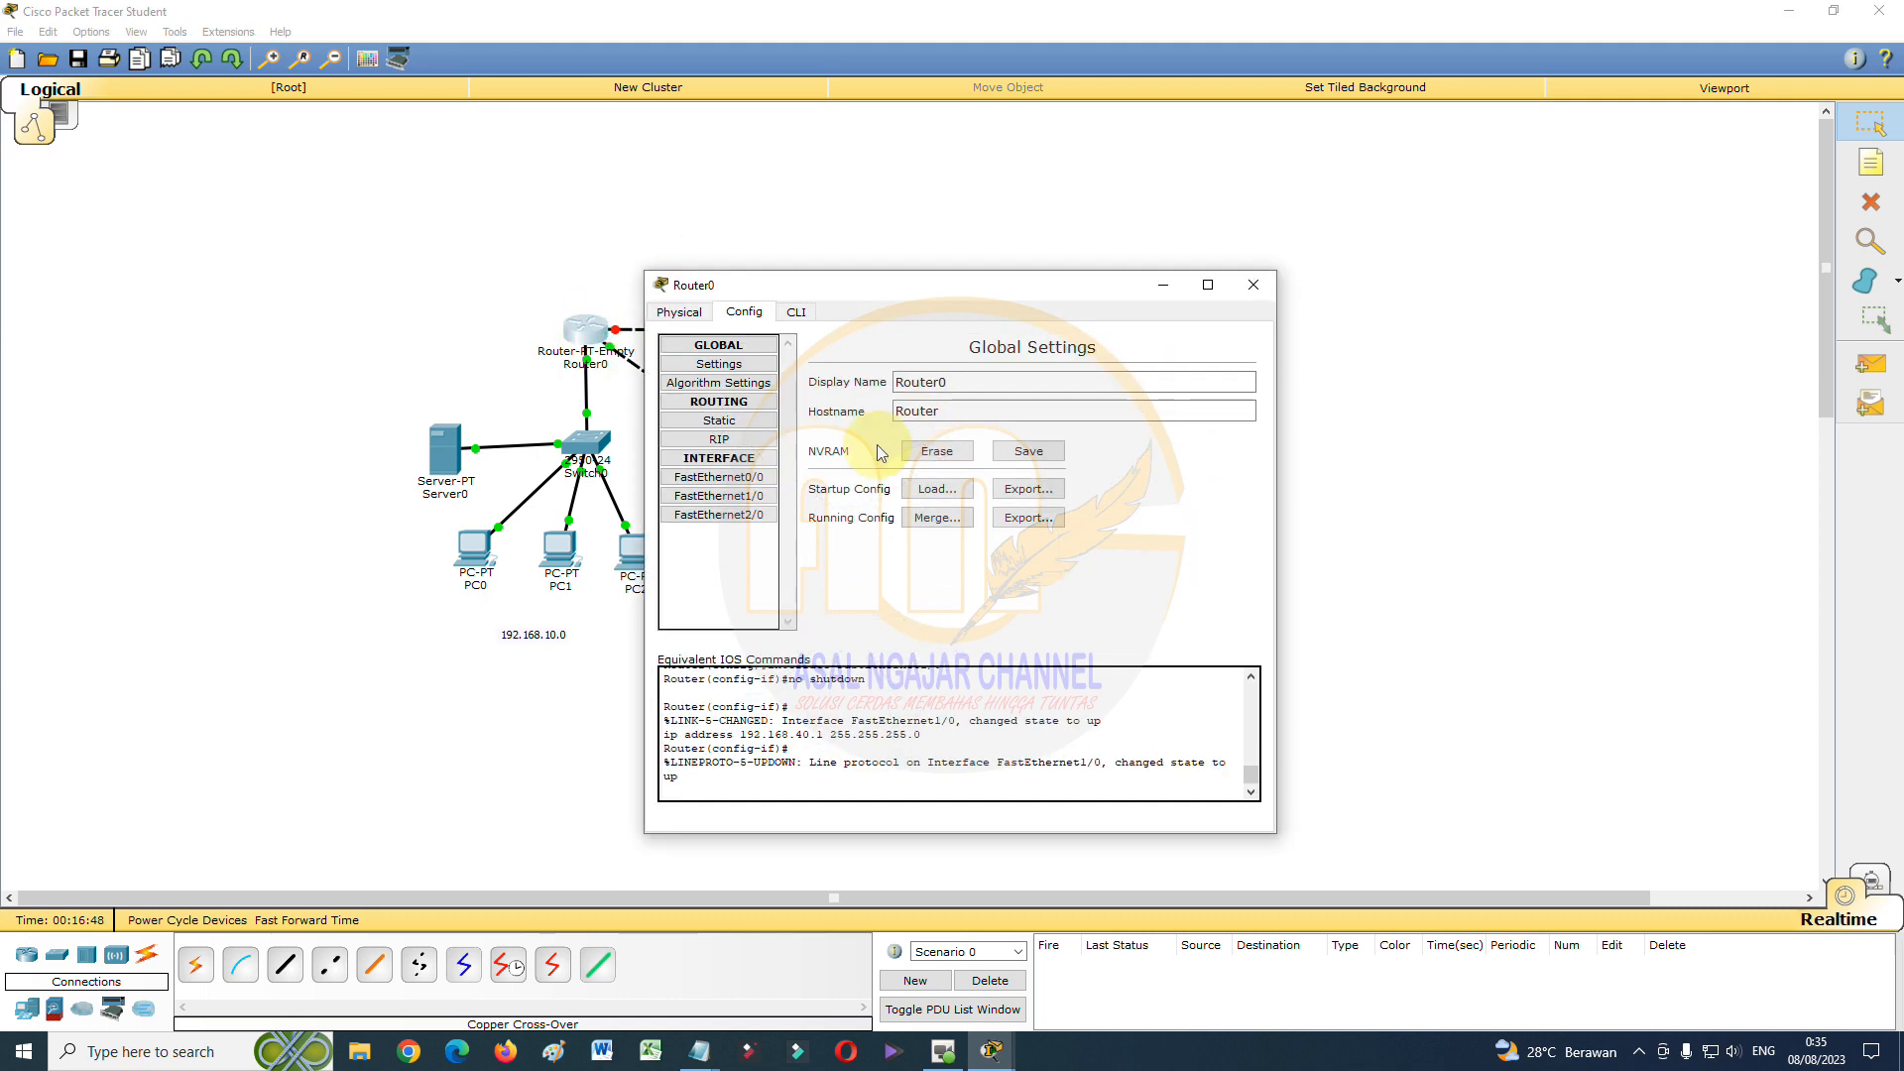
{"action": "left_click", "coordinate": [734, 517]}
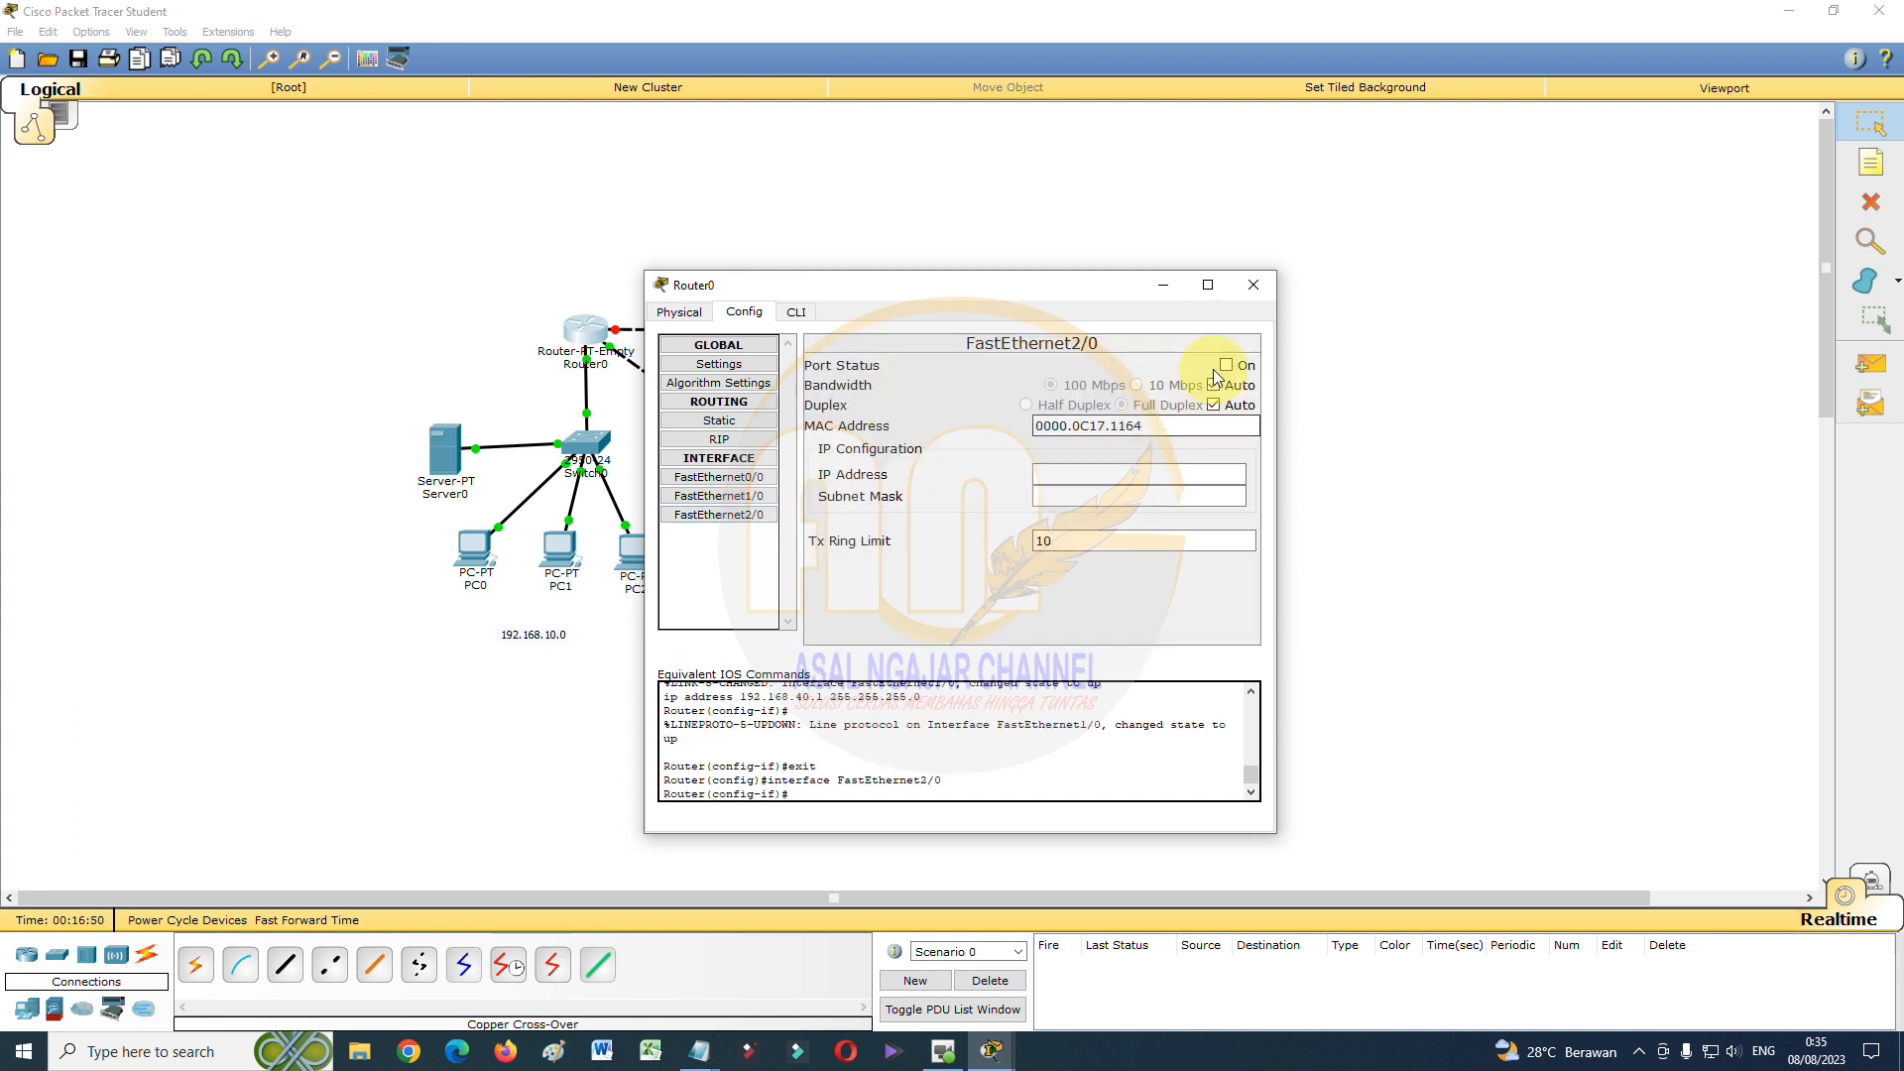
{"action": "left_click", "coordinate": [1226, 365]}
{"action": "left_click", "coordinate": [1155, 473]}
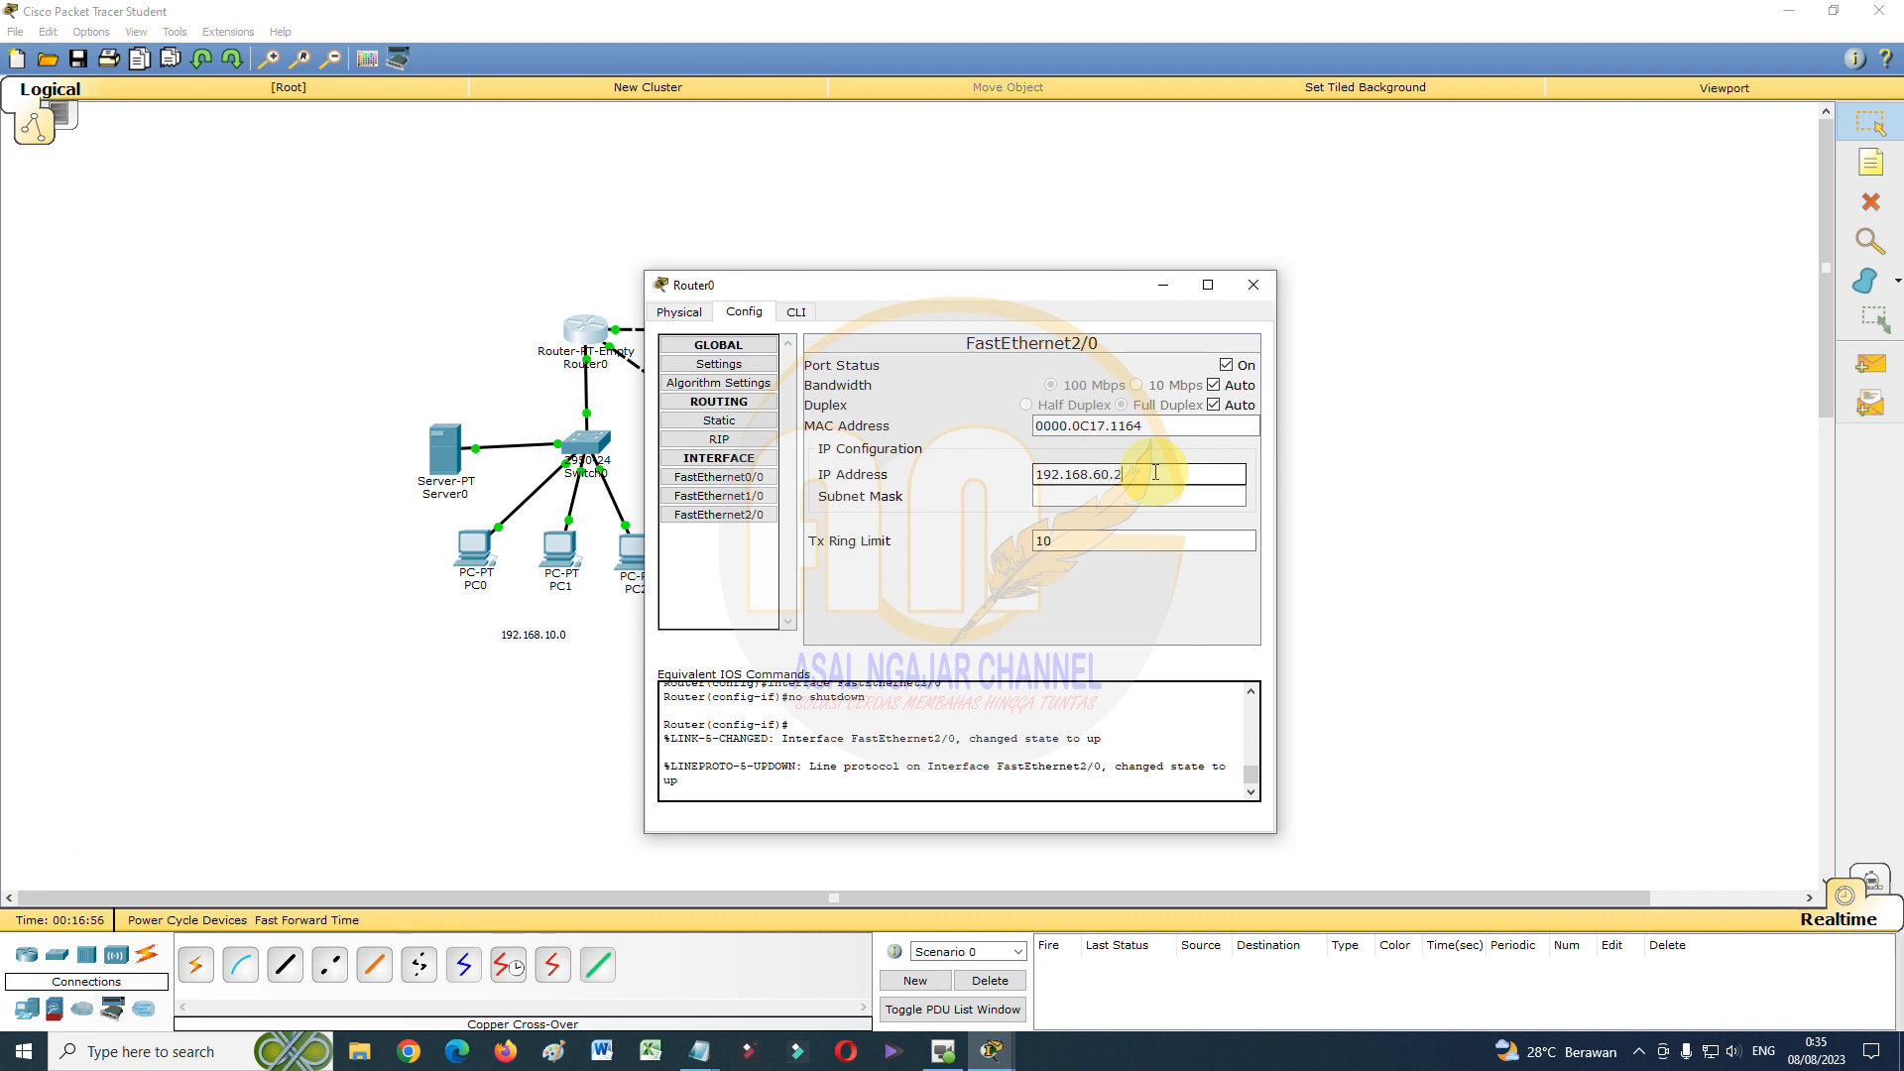
{"action": "left_click", "coordinate": [1144, 498]}
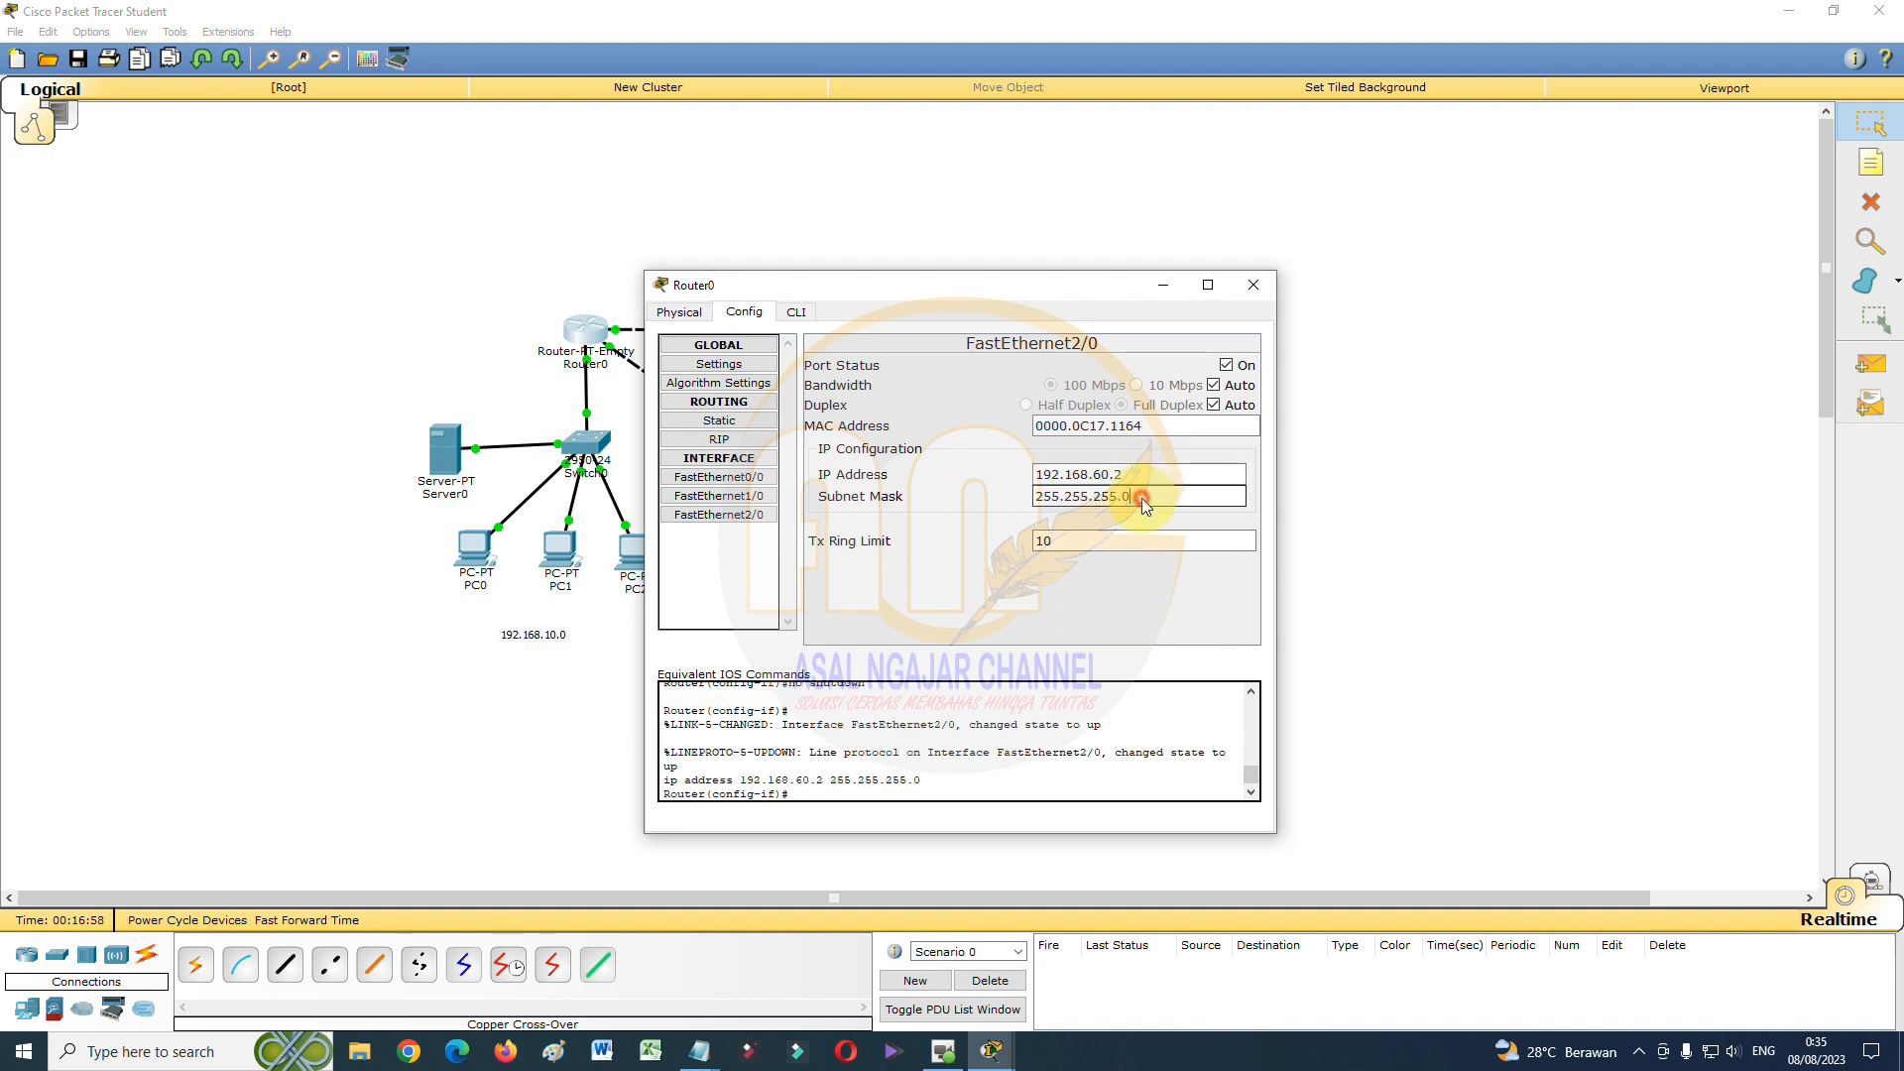
{"action": "left_click", "coordinate": [1255, 291]}
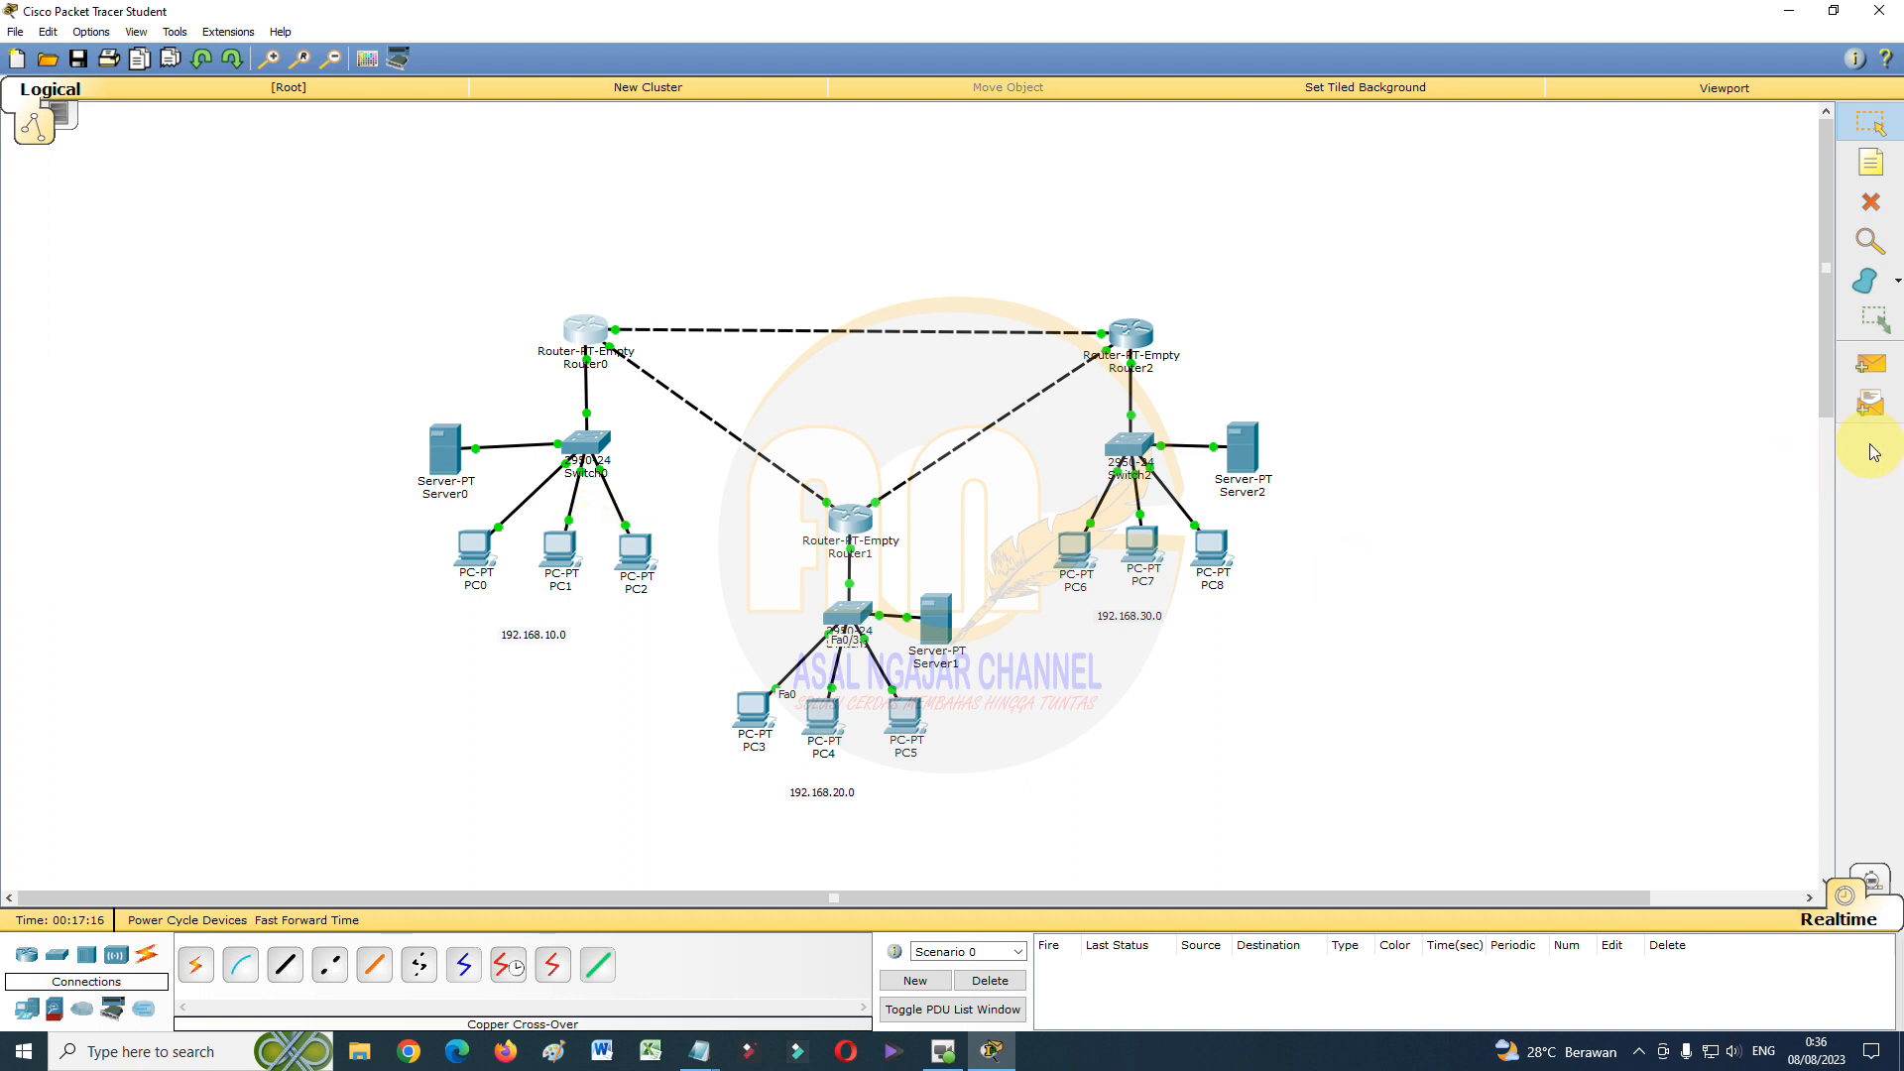
Test connectivity within each network by sending simple PDUs from PC0 to PC1, PC3 to Server1, and PC6 to Router2
{"action": "left_click", "coordinate": [1872, 364]}
{"action": "left_click", "coordinate": [461, 565]}
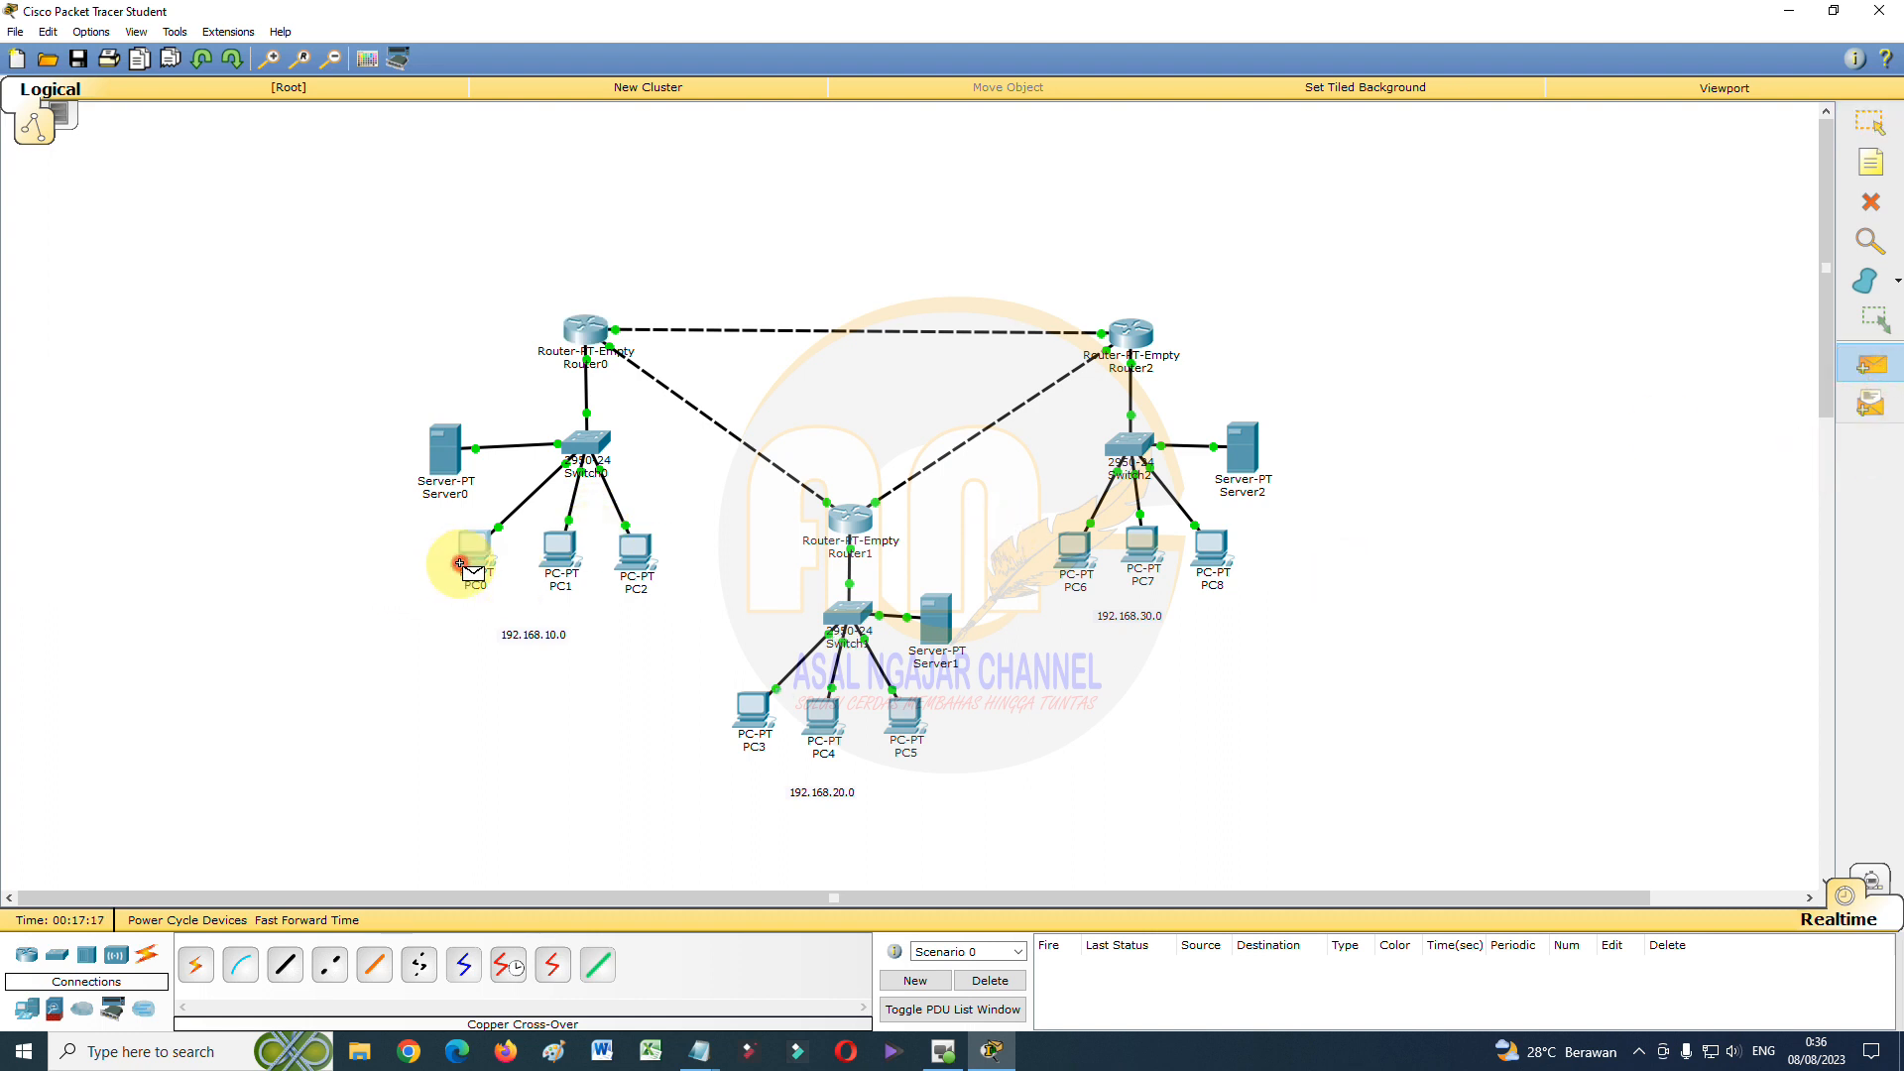
{"action": "left_click", "coordinate": [560, 550]}
{"action": "left_click", "coordinate": [1870, 365]}
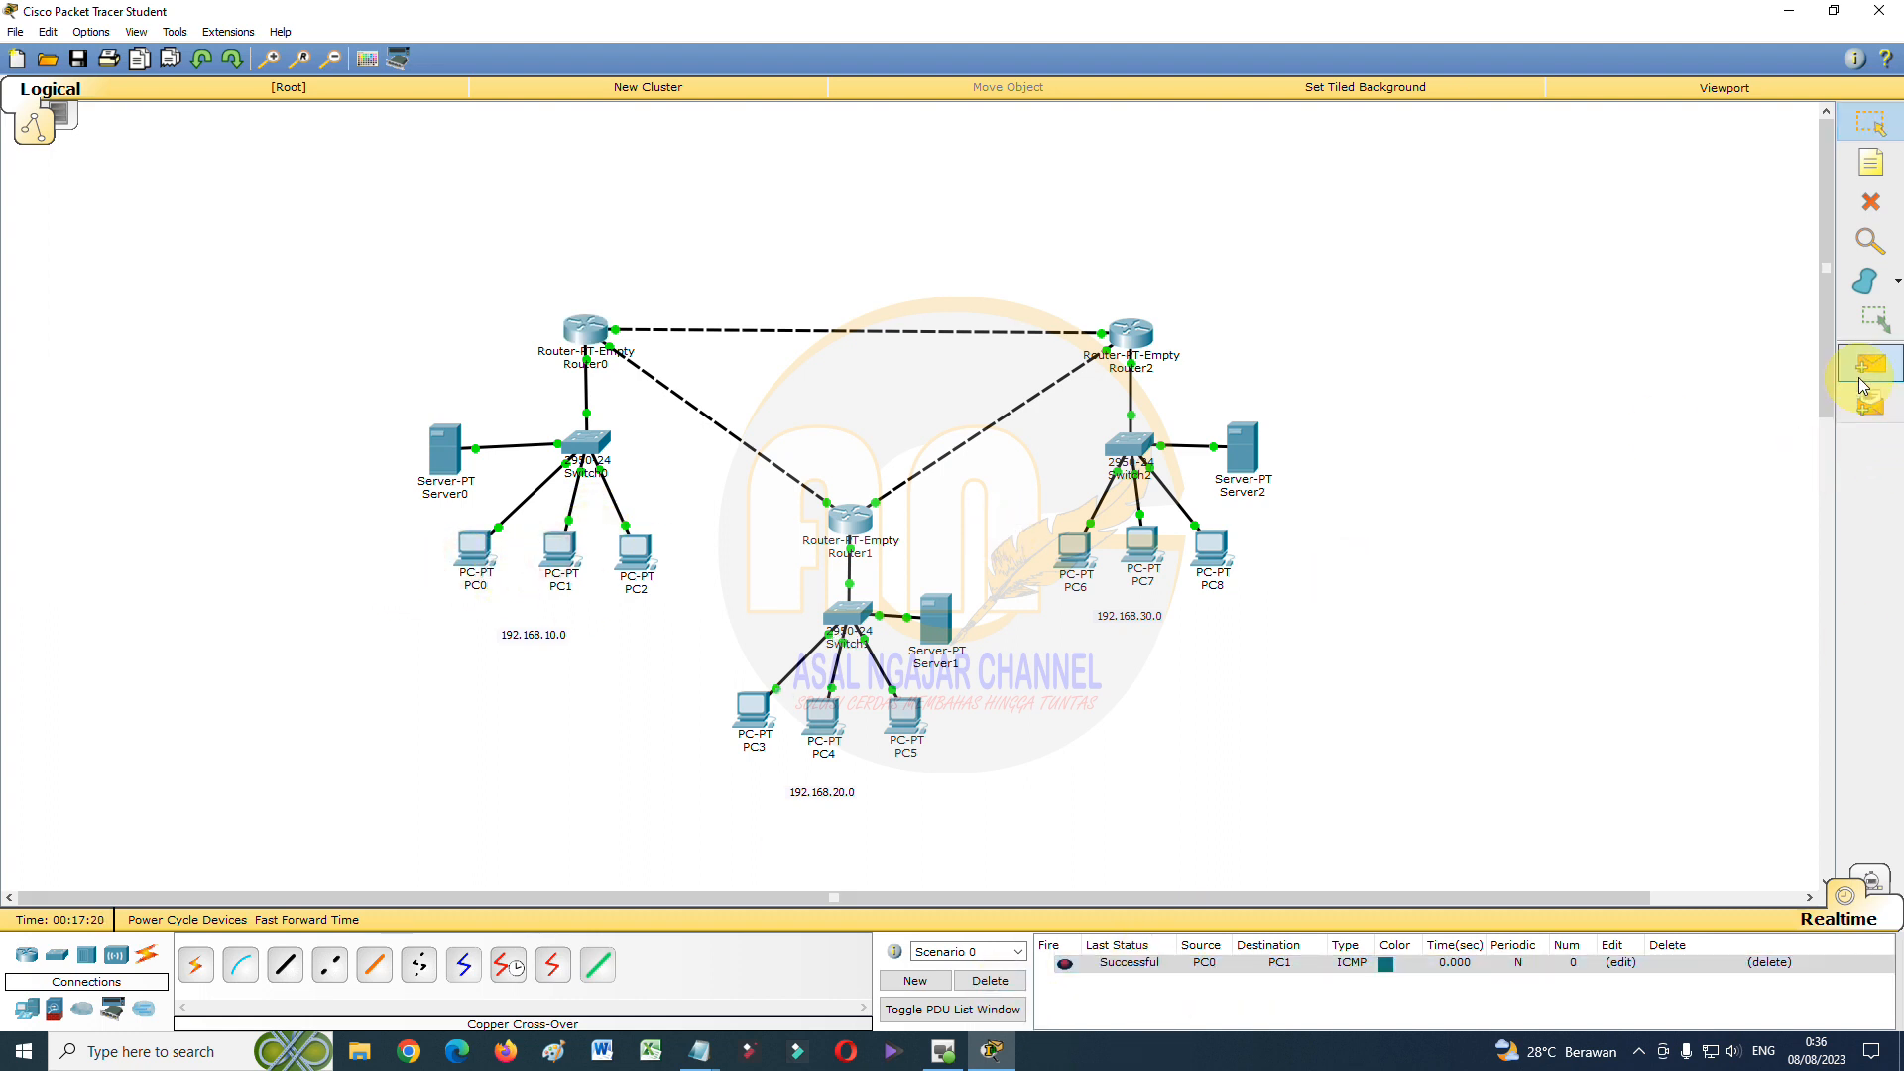
{"action": "left_click", "coordinate": [751, 714]}
{"action": "left_click", "coordinate": [935, 620]}
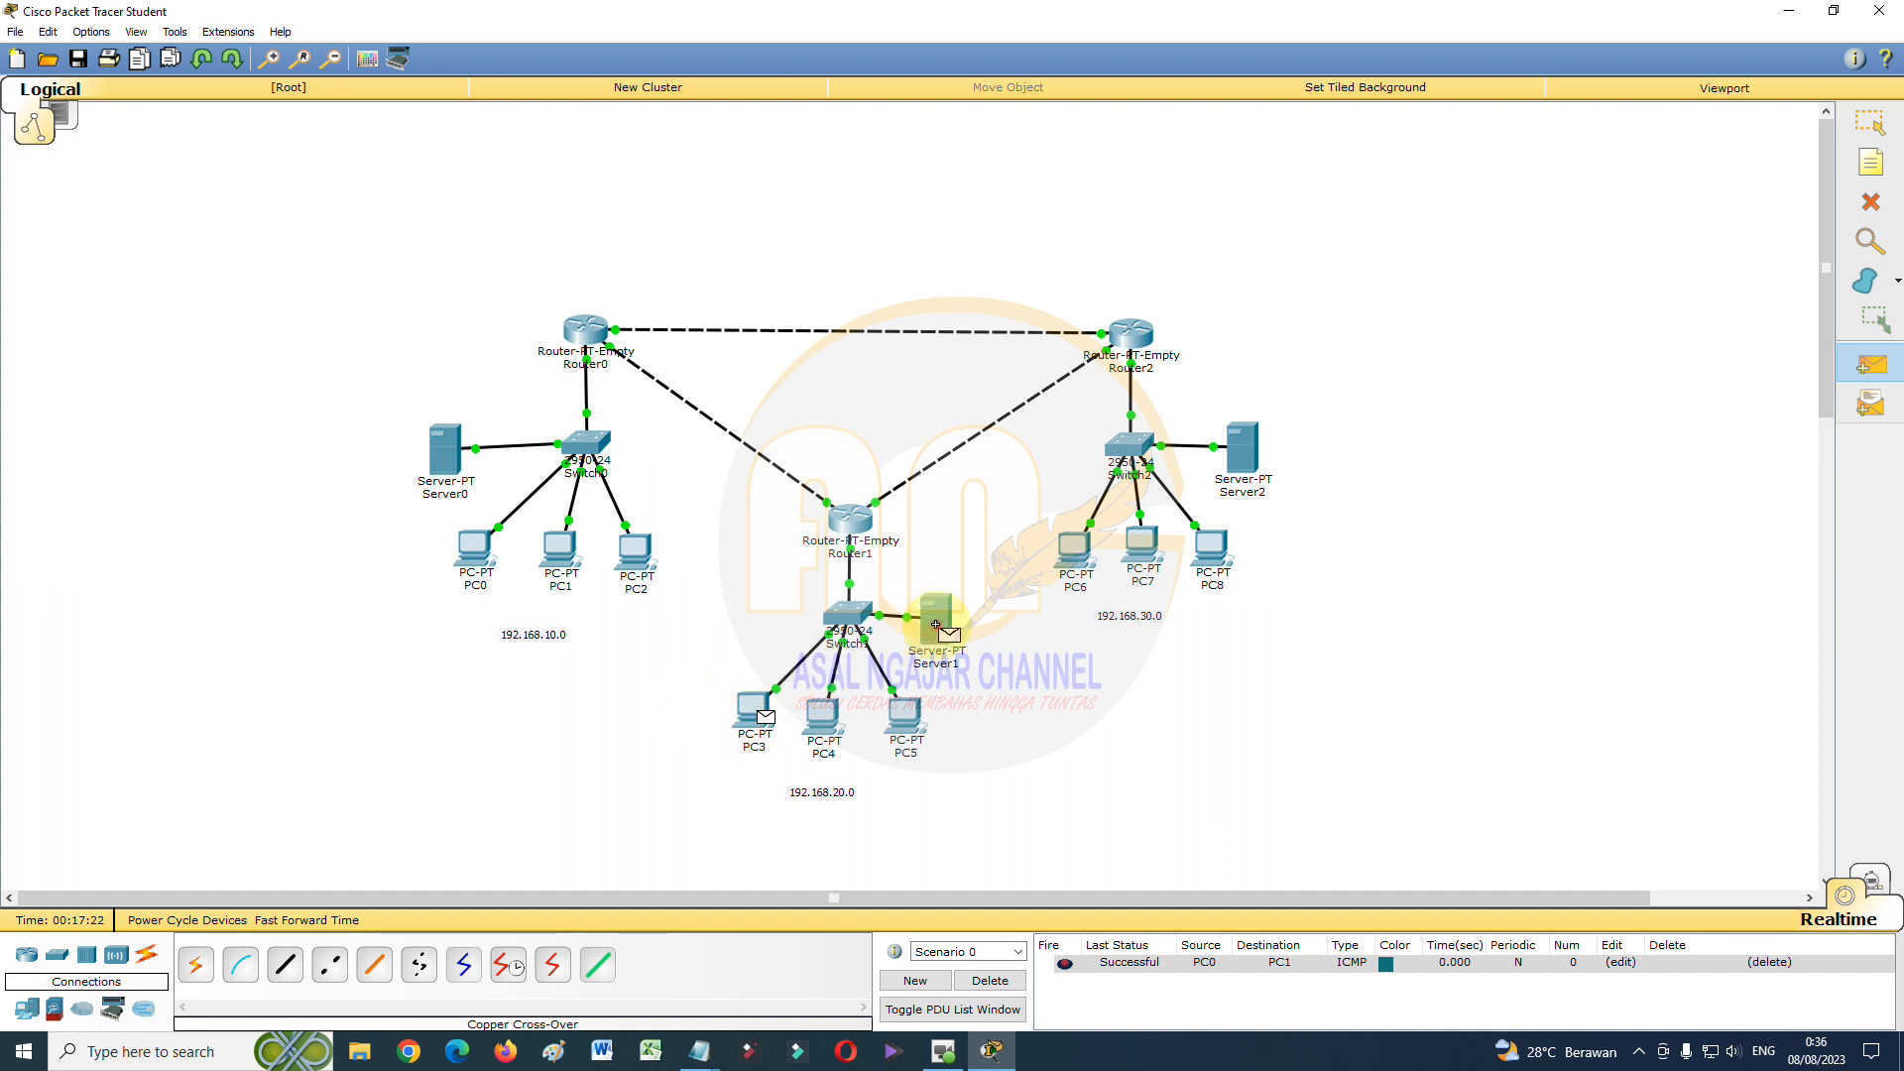
{"action": "left_click", "coordinate": [1861, 367]}
{"action": "left_click", "coordinate": [1076, 548]}
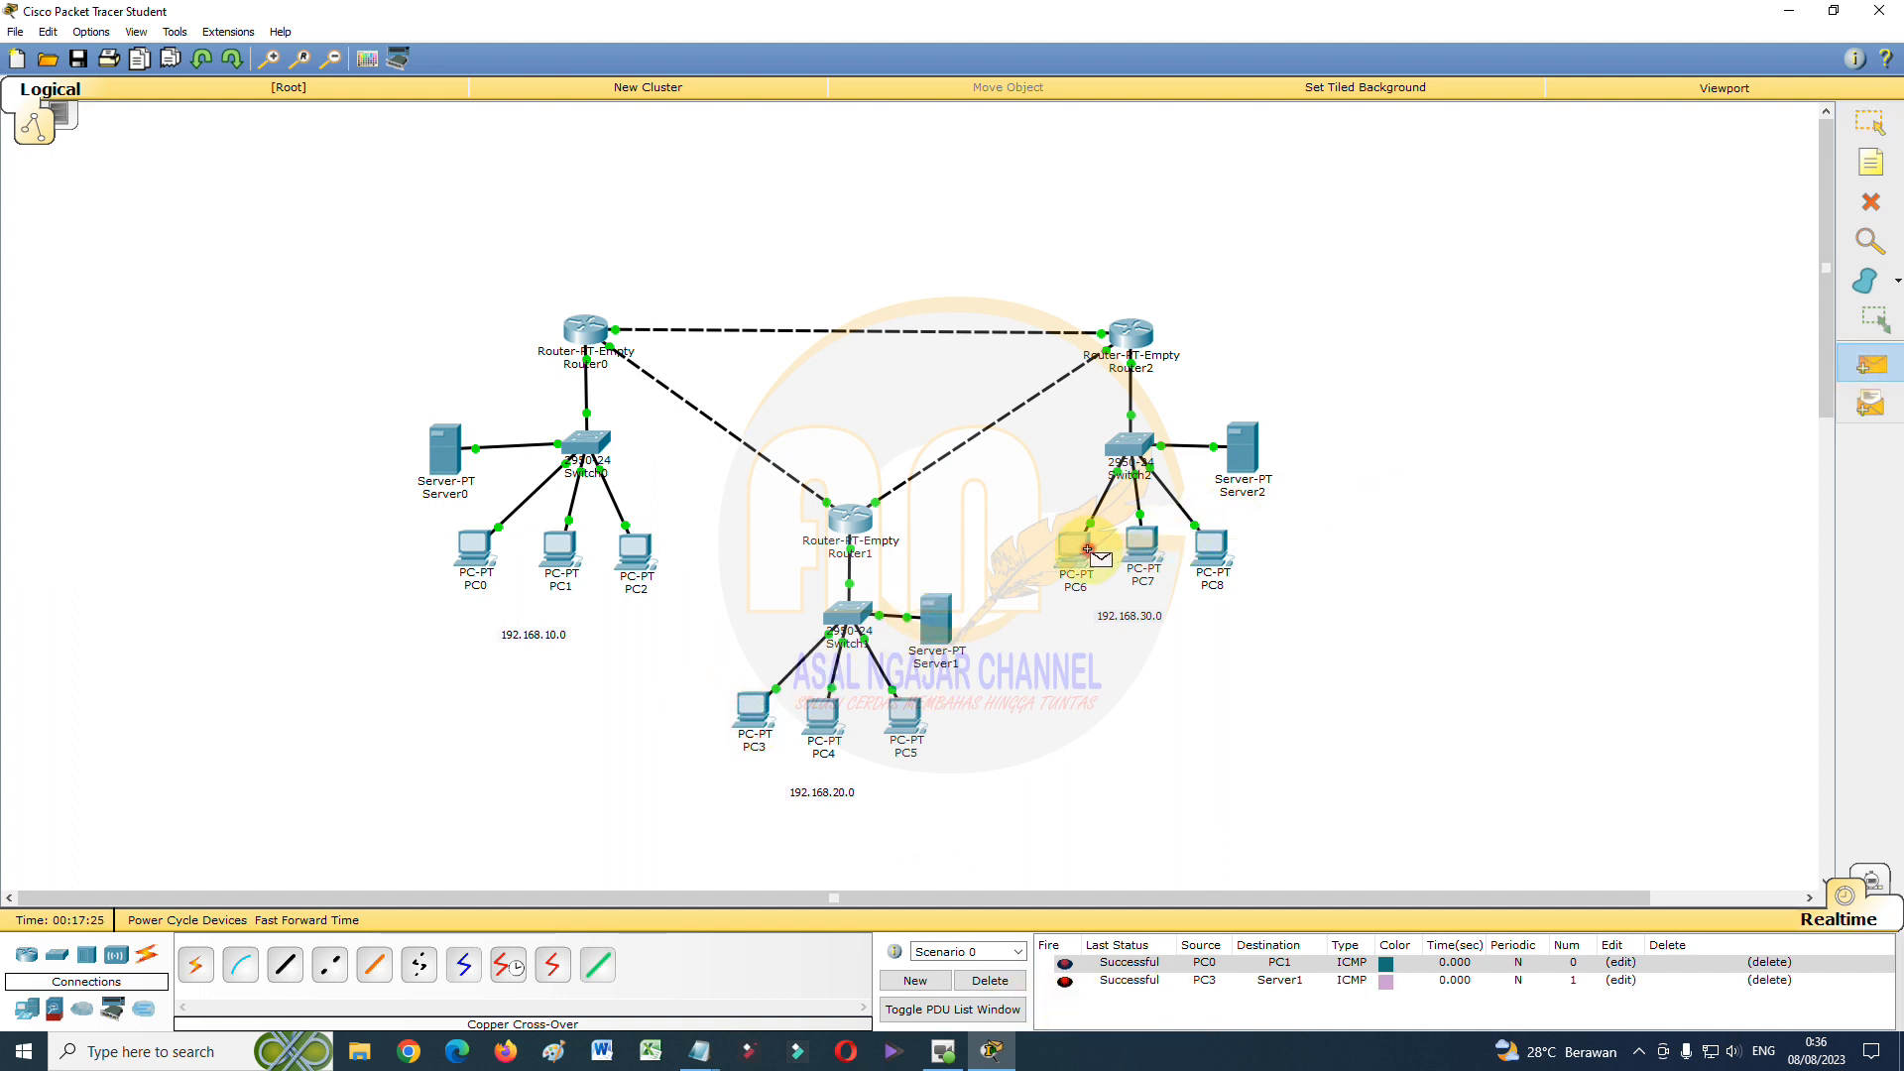
{"action": "left_click", "coordinate": [1131, 329]}
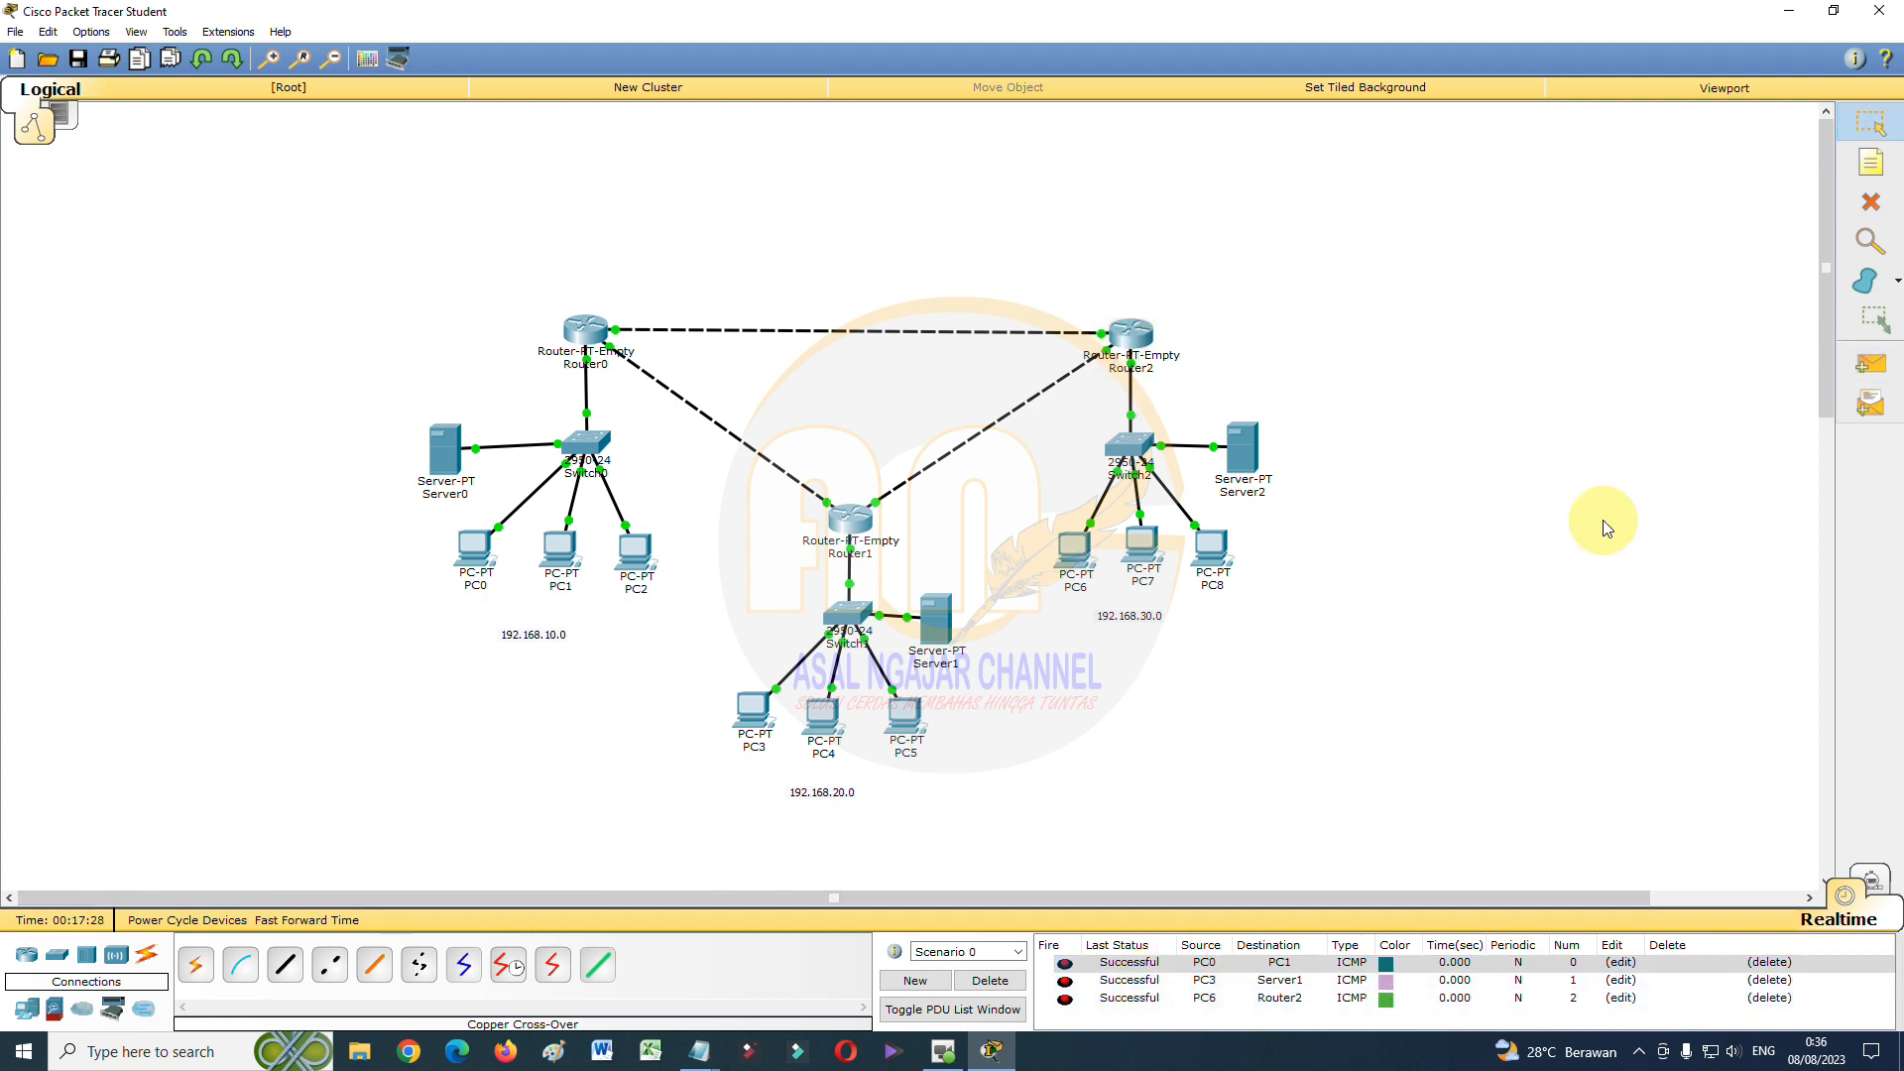
Test the connection between networks with a simple PDU from PC0 to PC3 and delete the scenario's PDU list
{"action": "left_click", "coordinate": [1870, 365]}
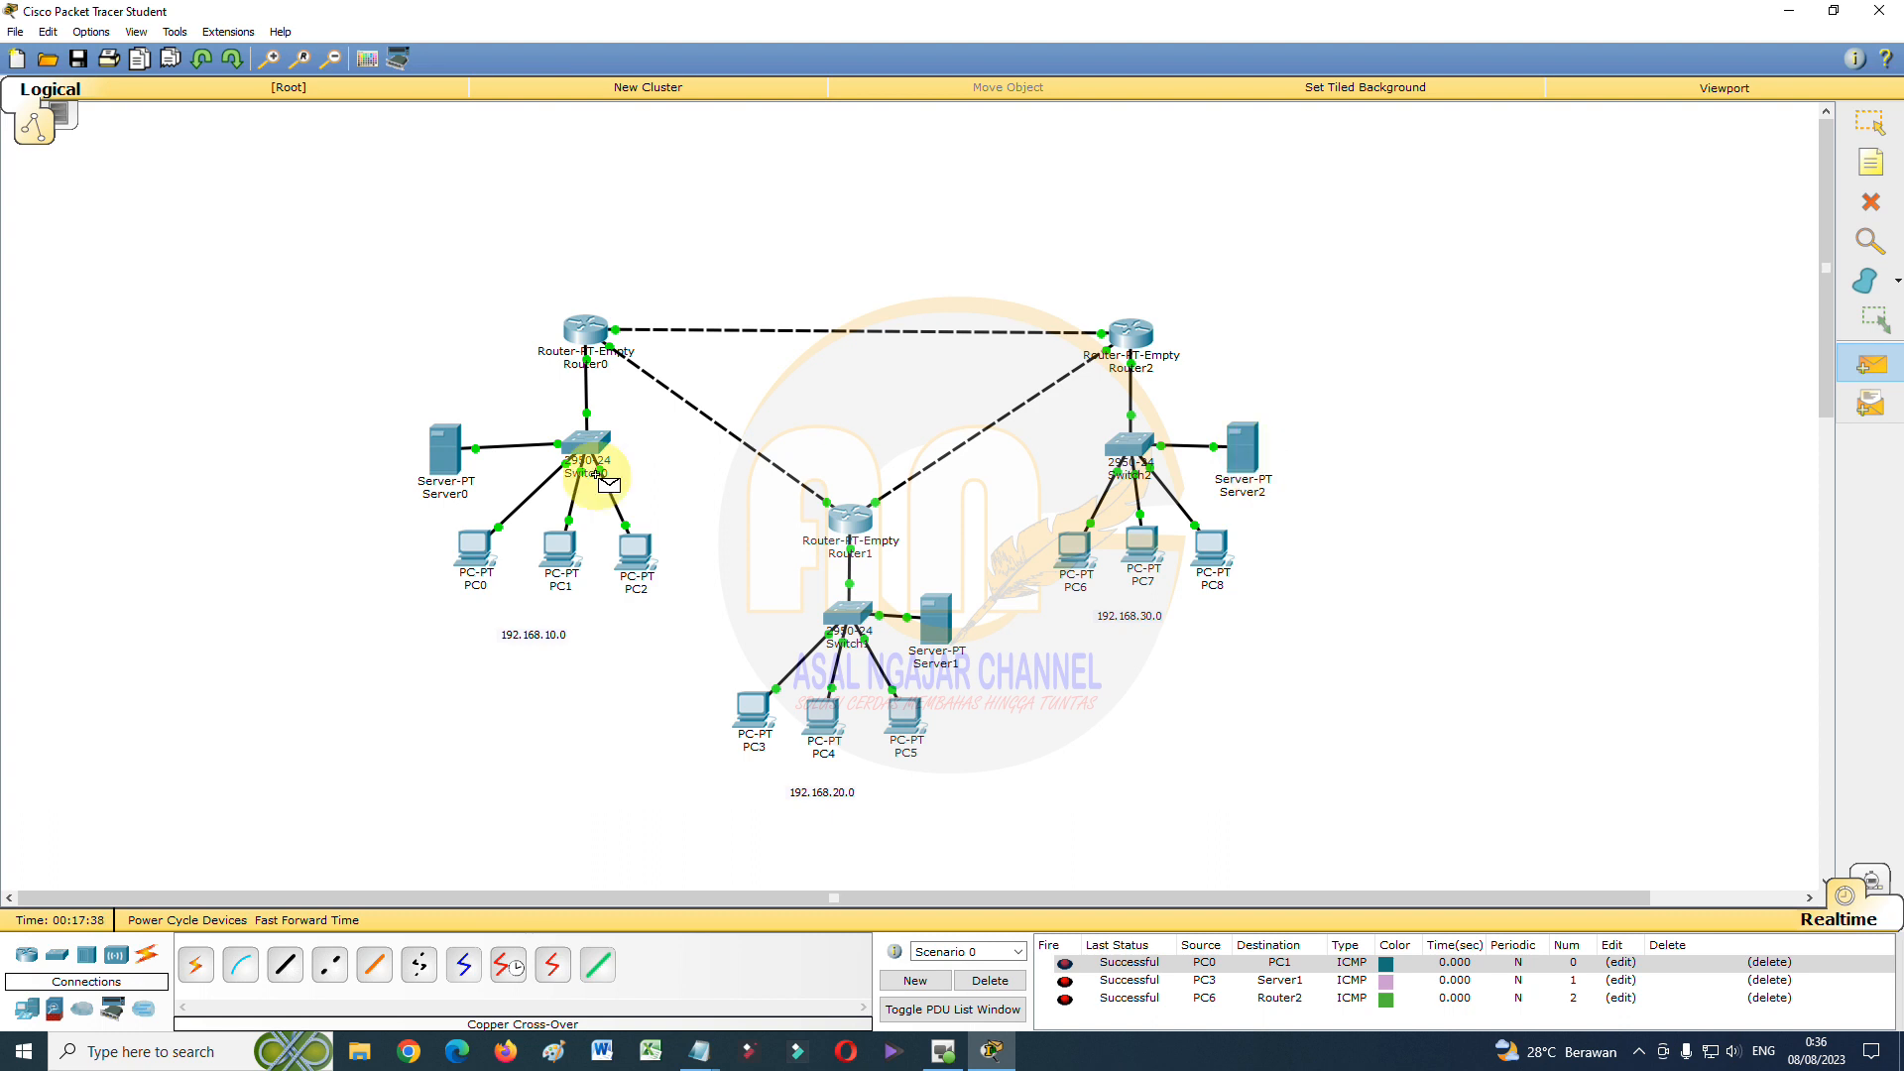
{"action": "left_click", "coordinate": [468, 555]}
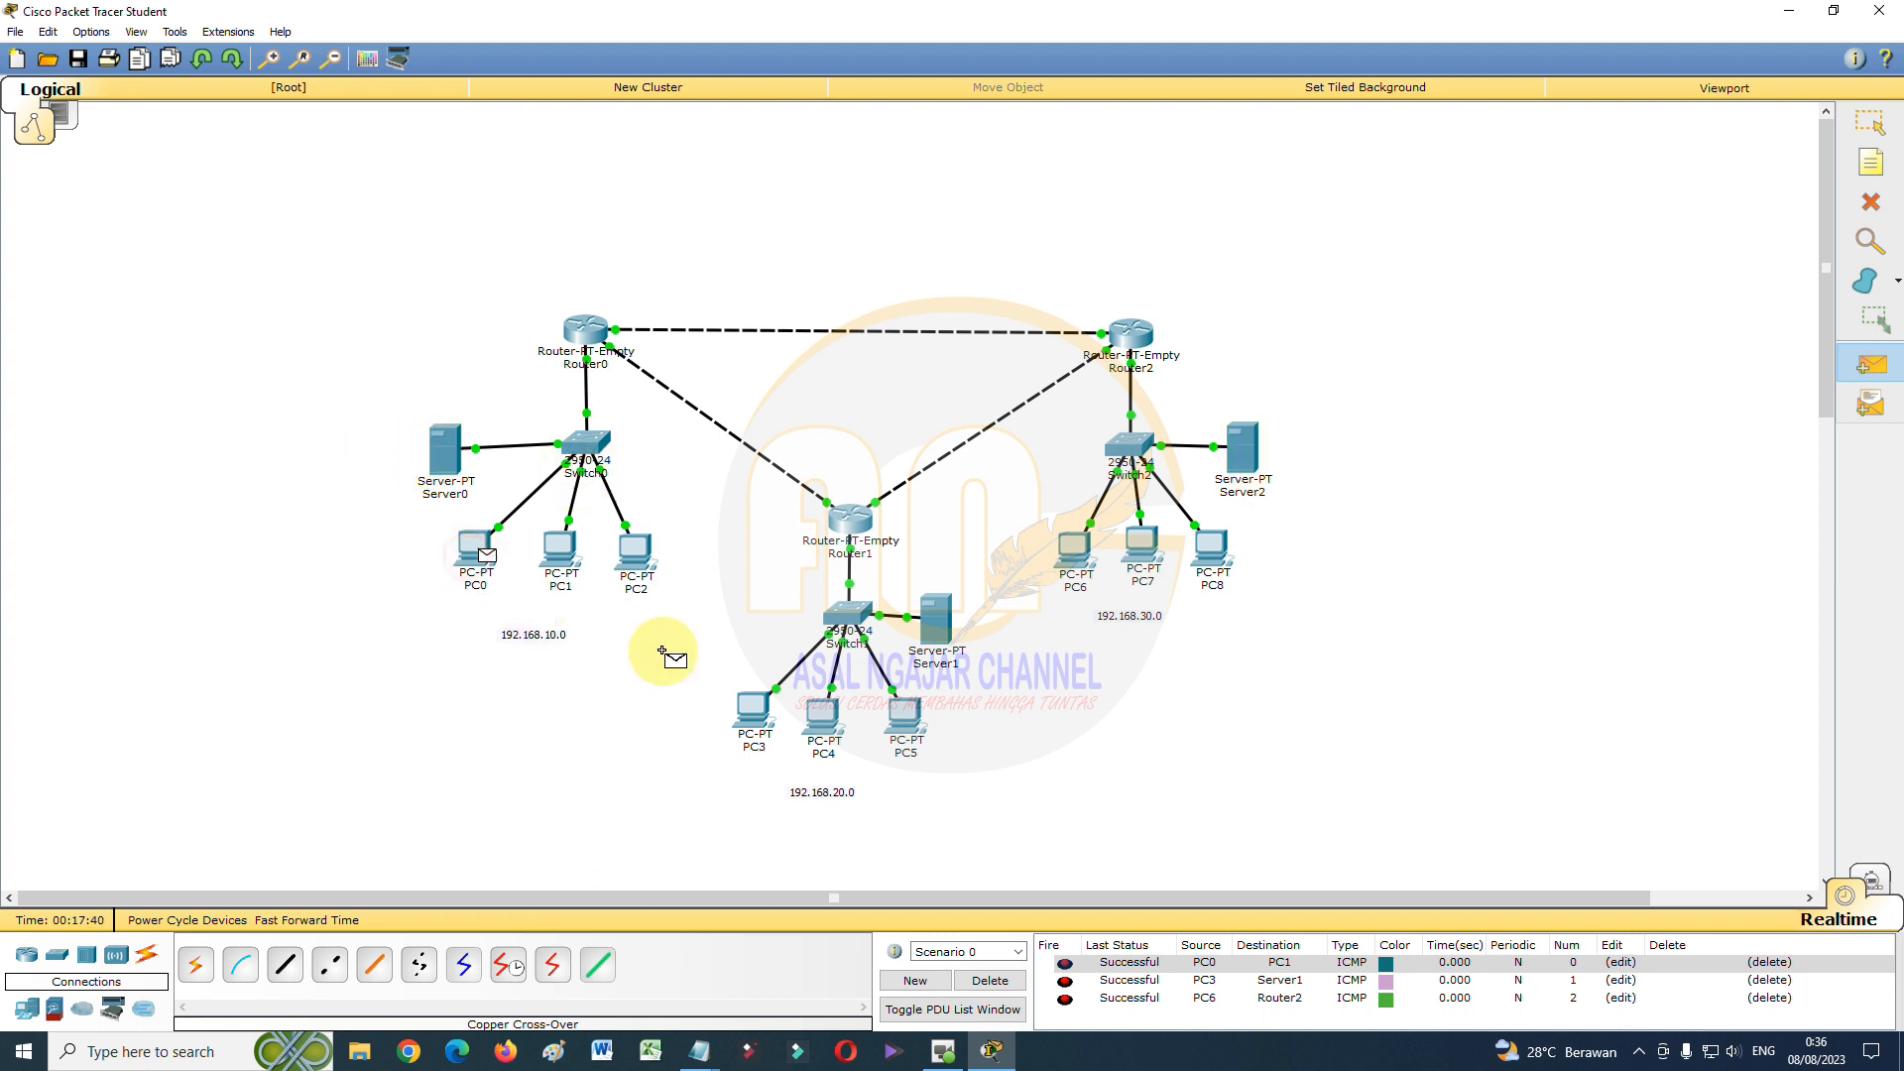
{"action": "left_click", "coordinate": [749, 708]}
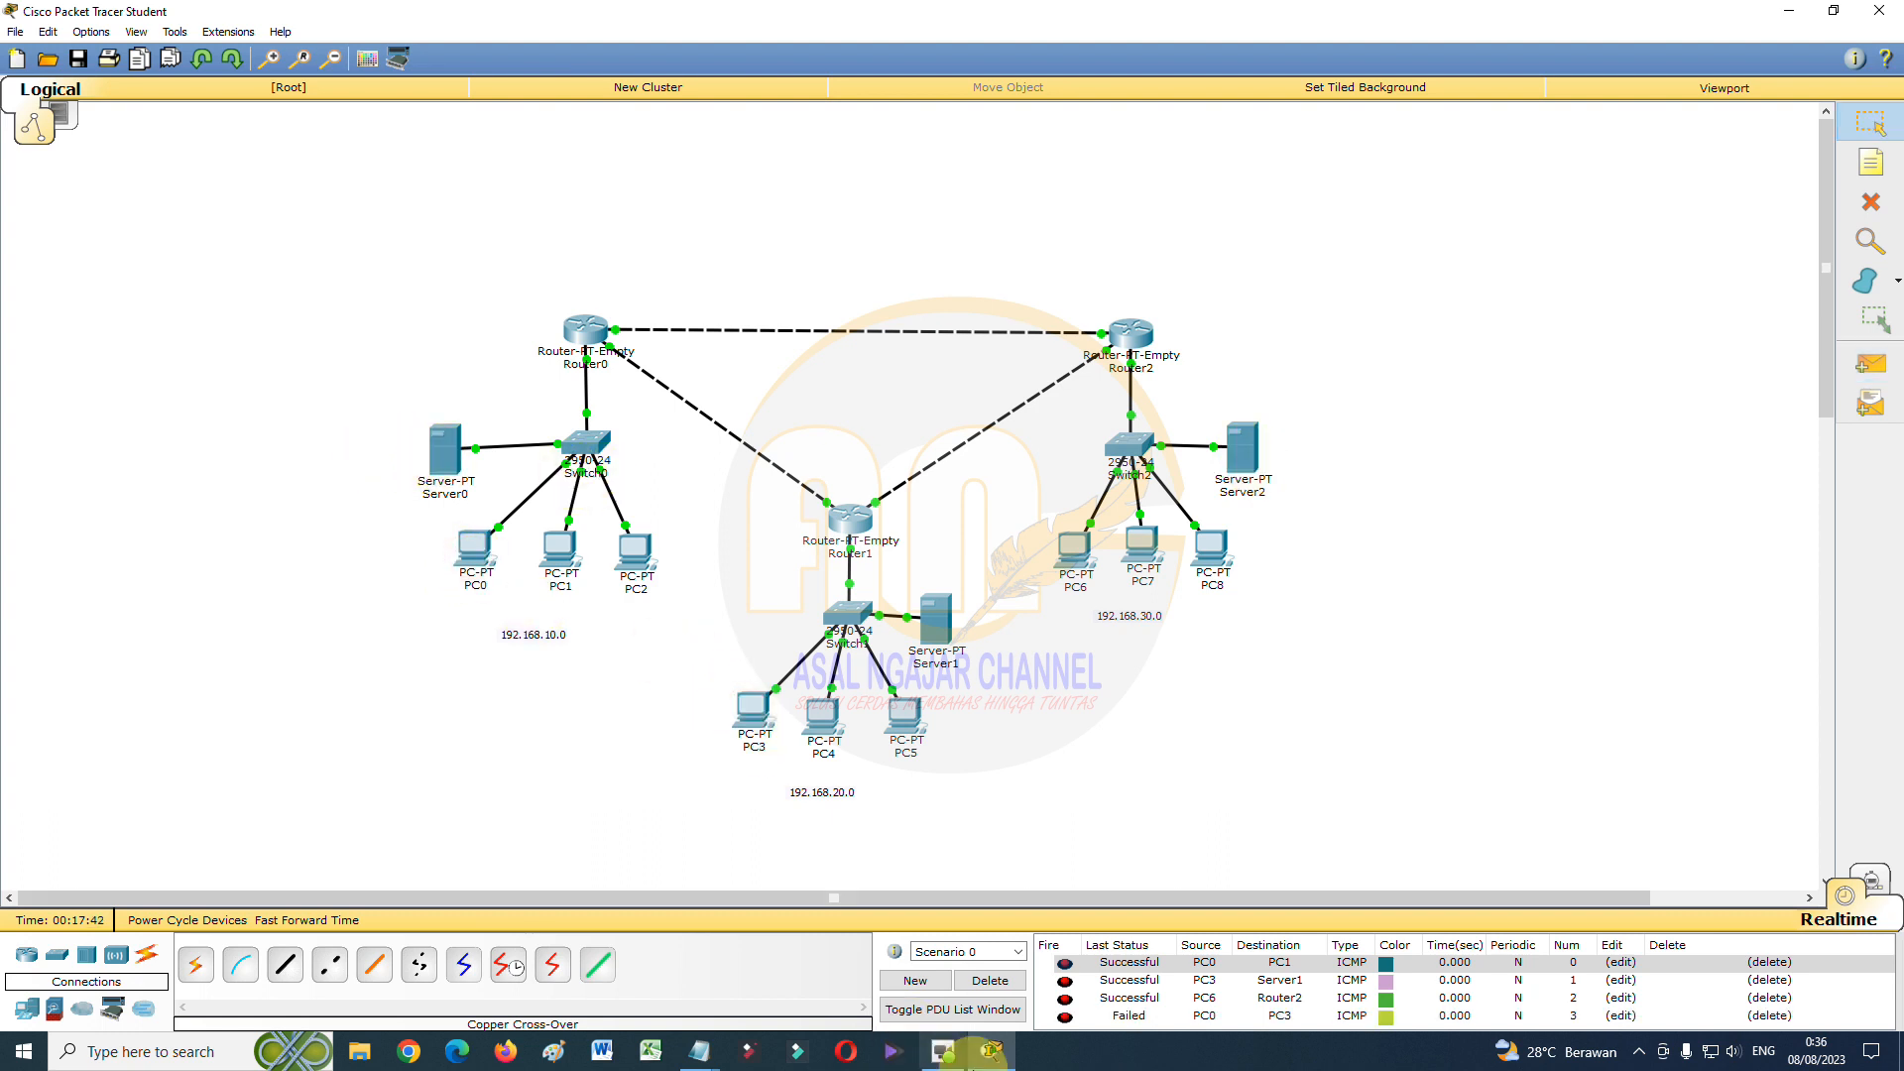
{"action": "left_click", "coordinate": [990, 980]}
Send a simple PDU from PC2 to PC3 to test the link between networks, and clear the scenario's results
{"action": "left_click", "coordinate": [1872, 364]}
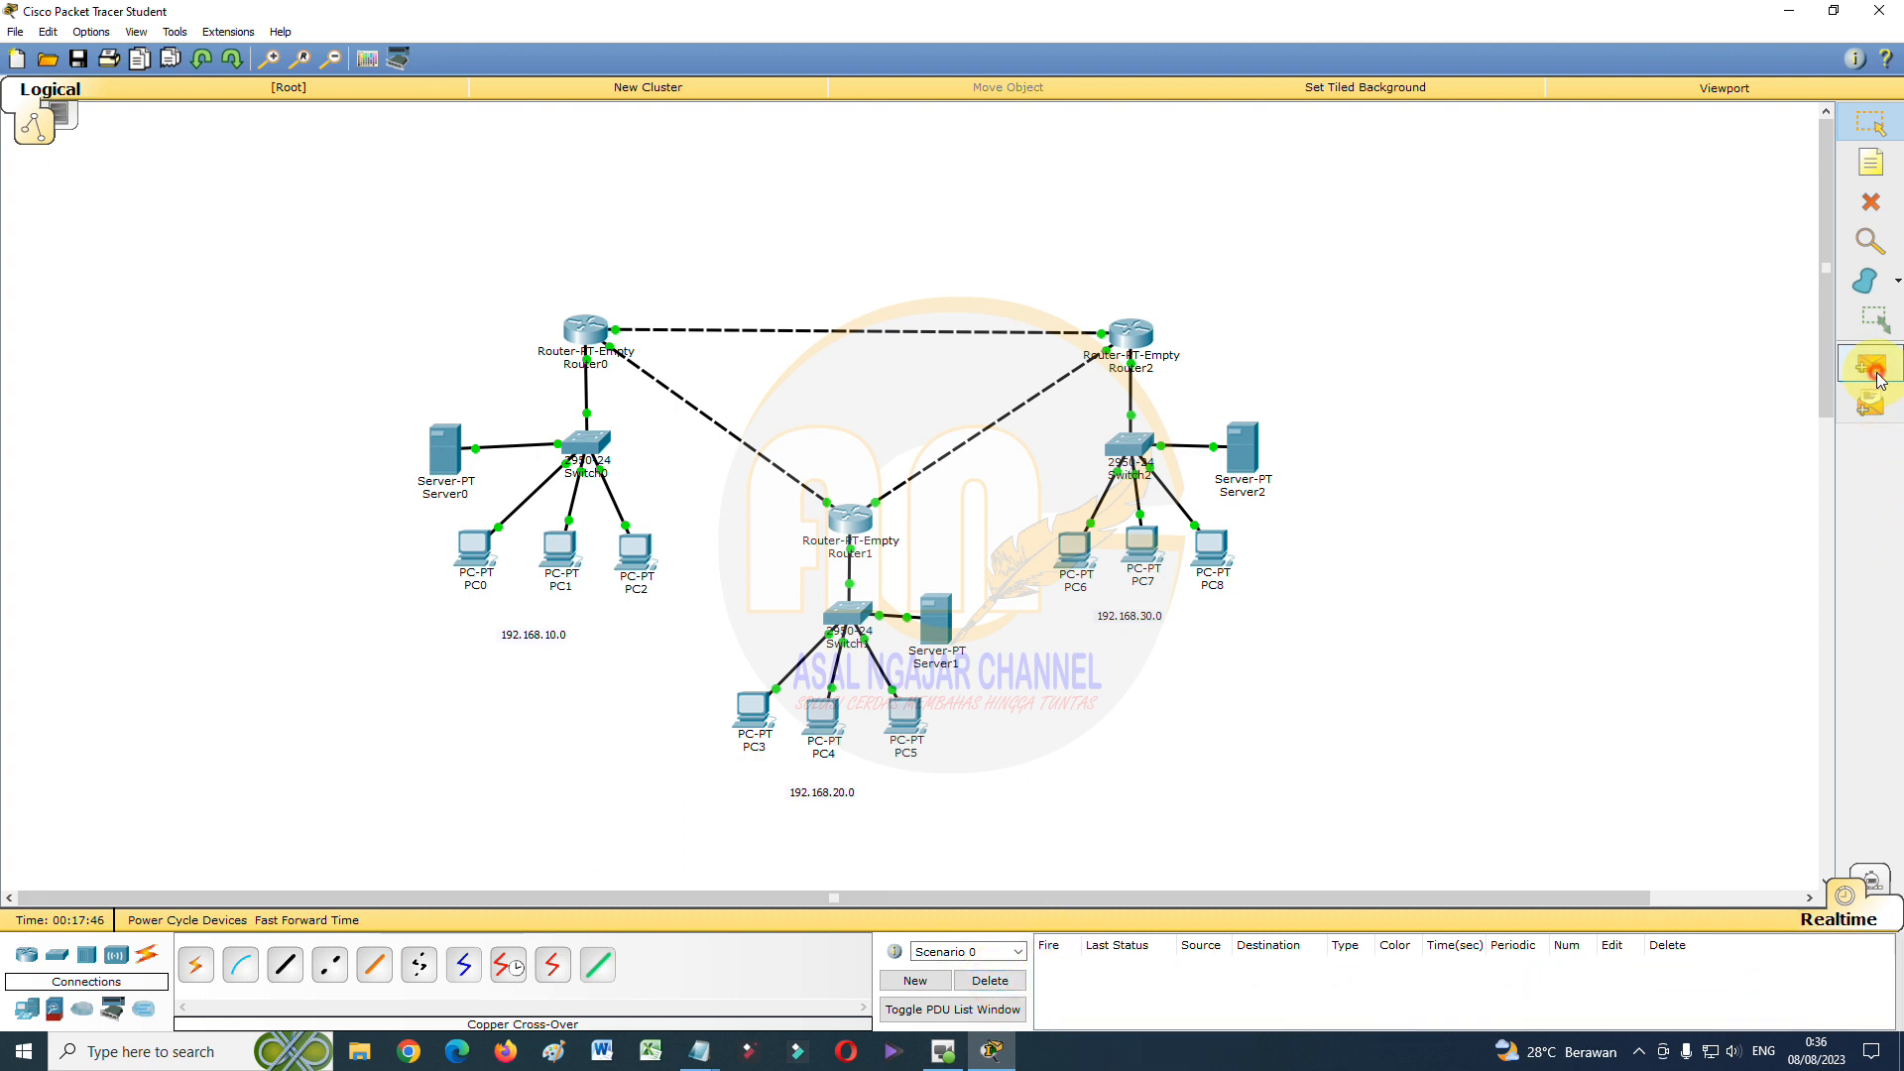
{"action": "left_click", "coordinate": [631, 560]}
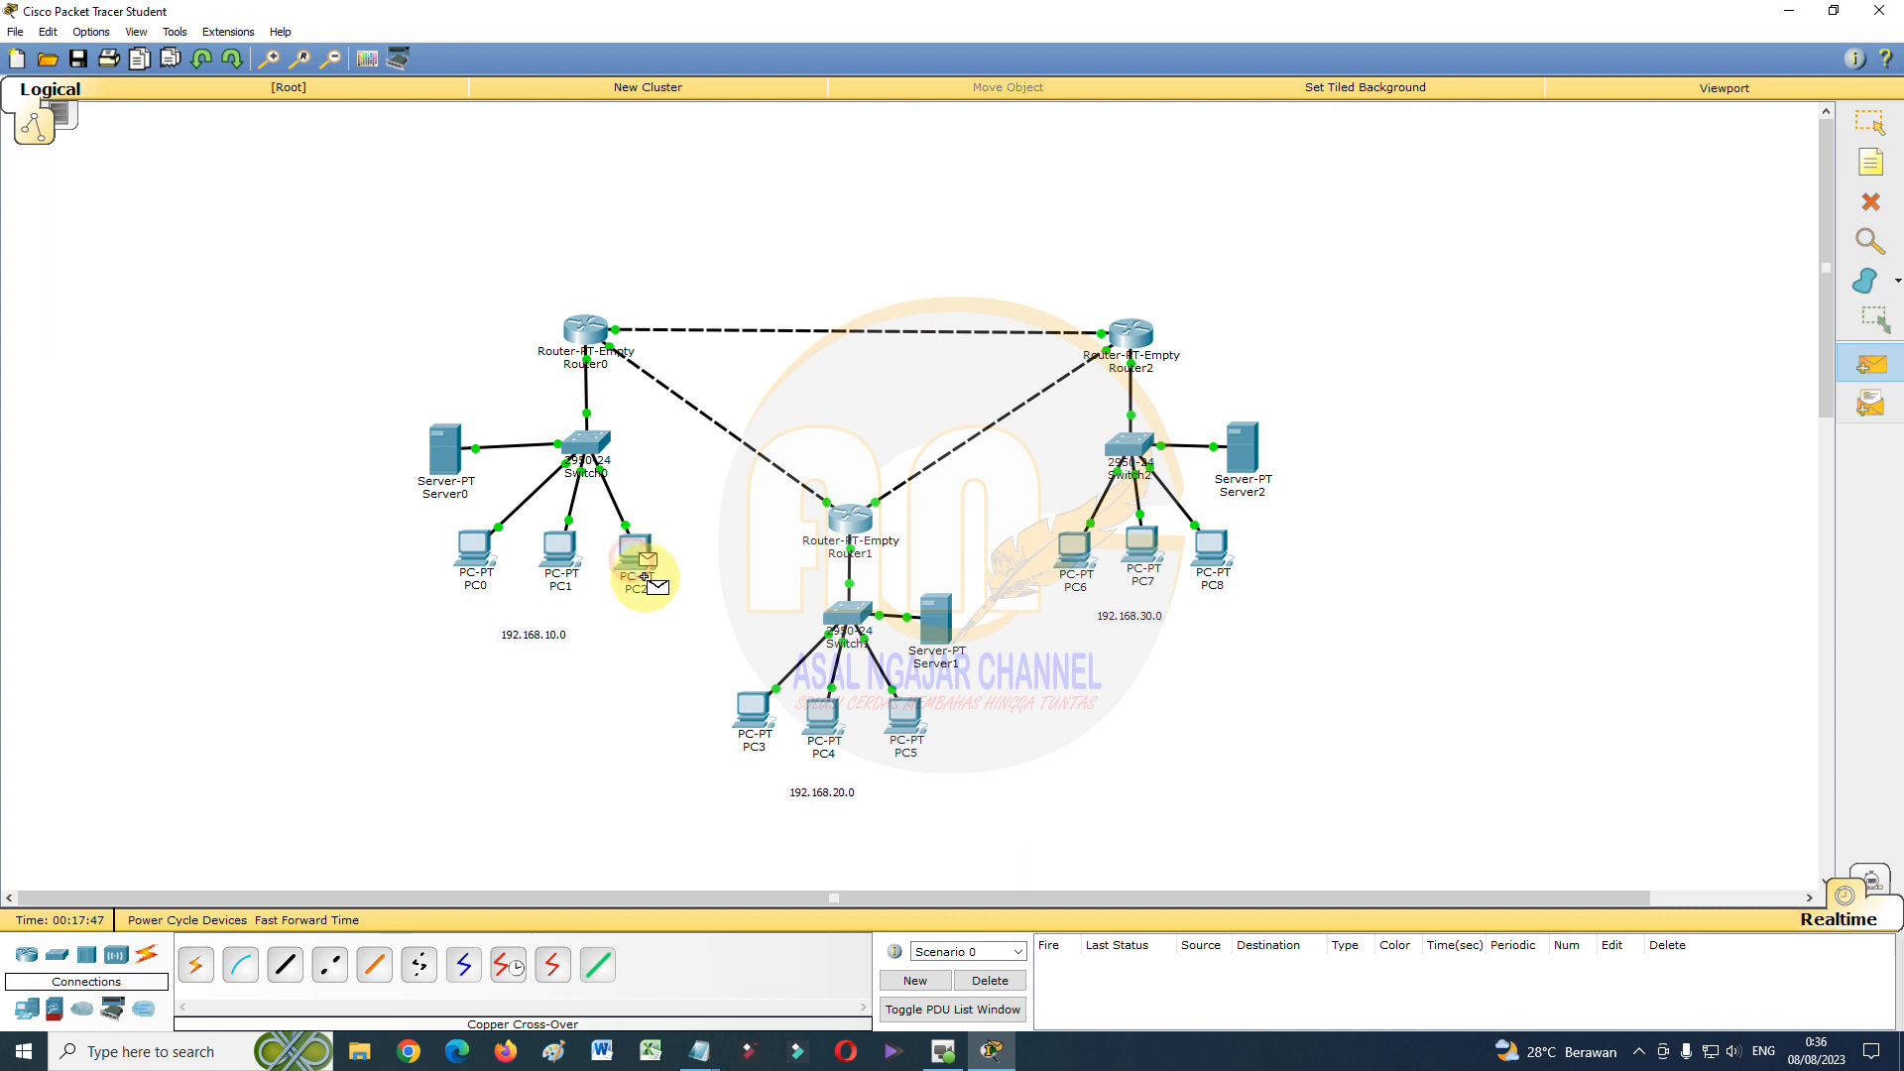
{"action": "left_click", "coordinate": [751, 706]}
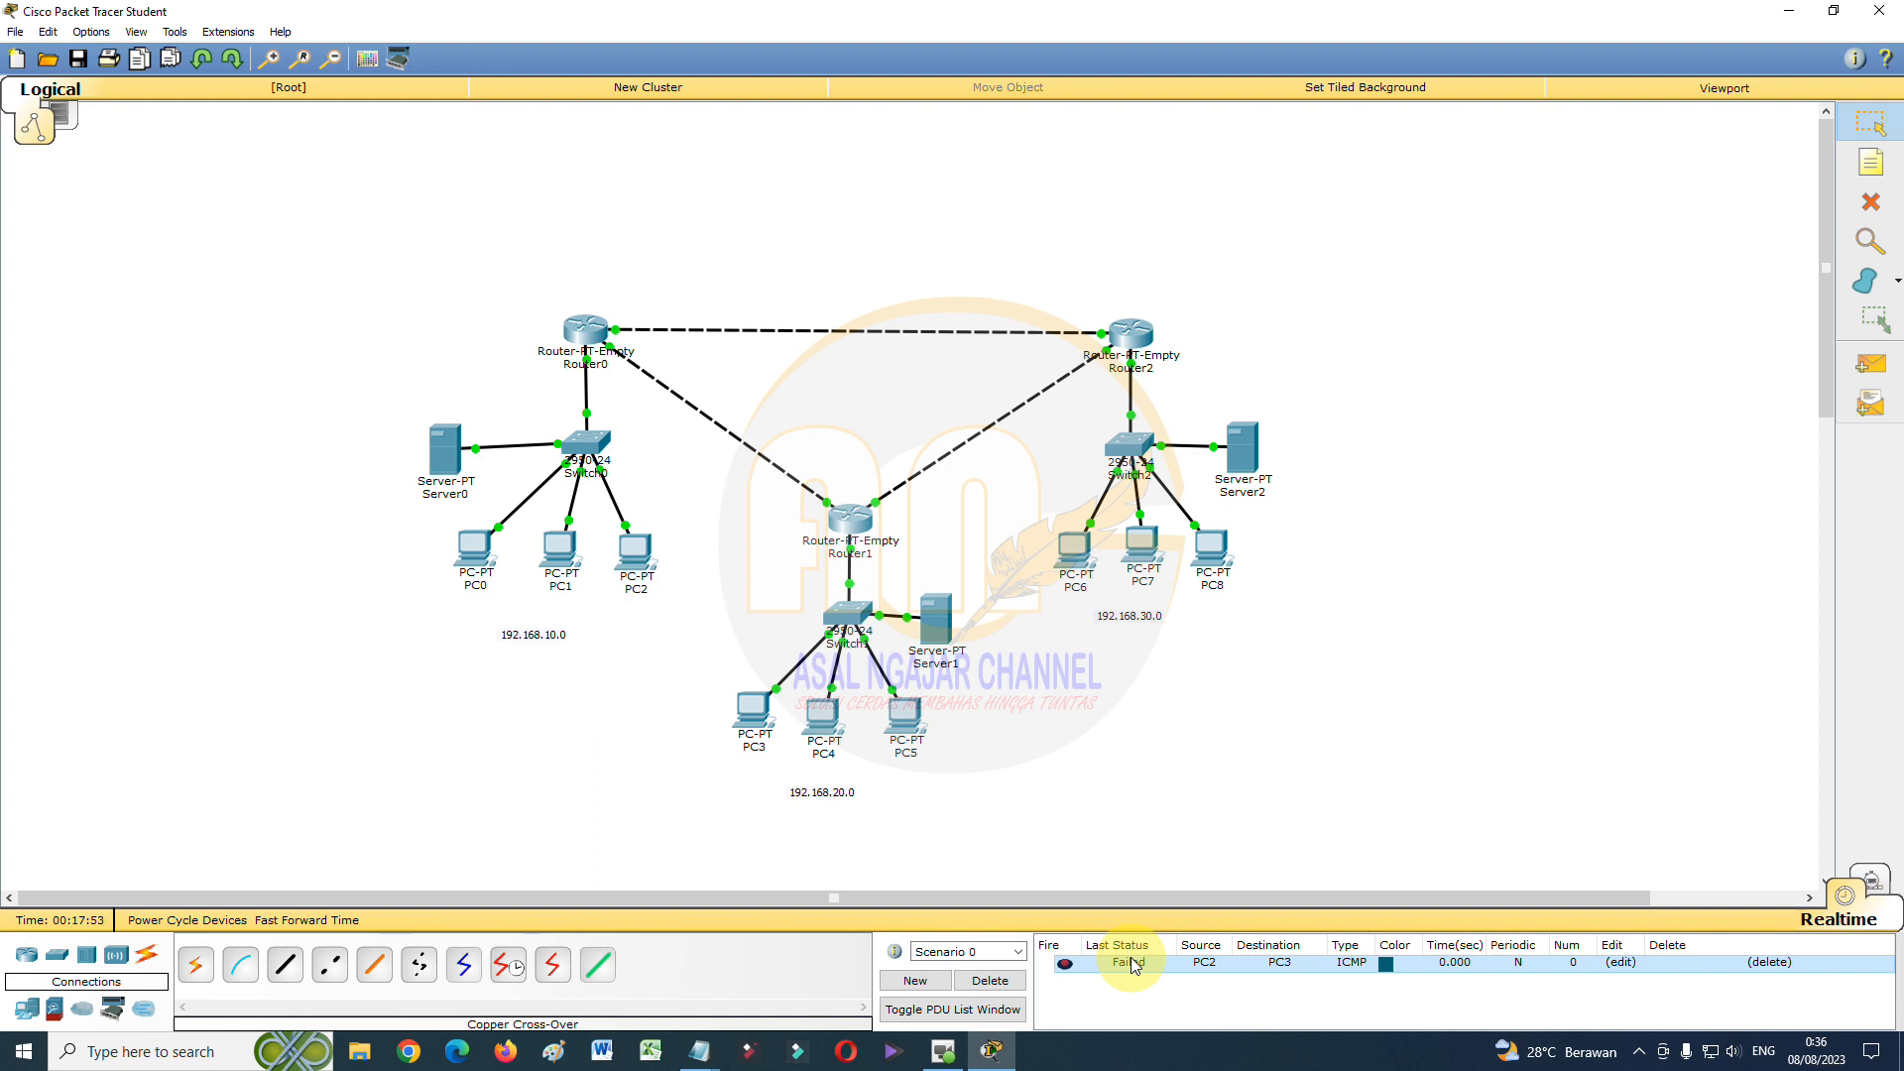
{"action": "left_click", "coordinate": [653, 795]}
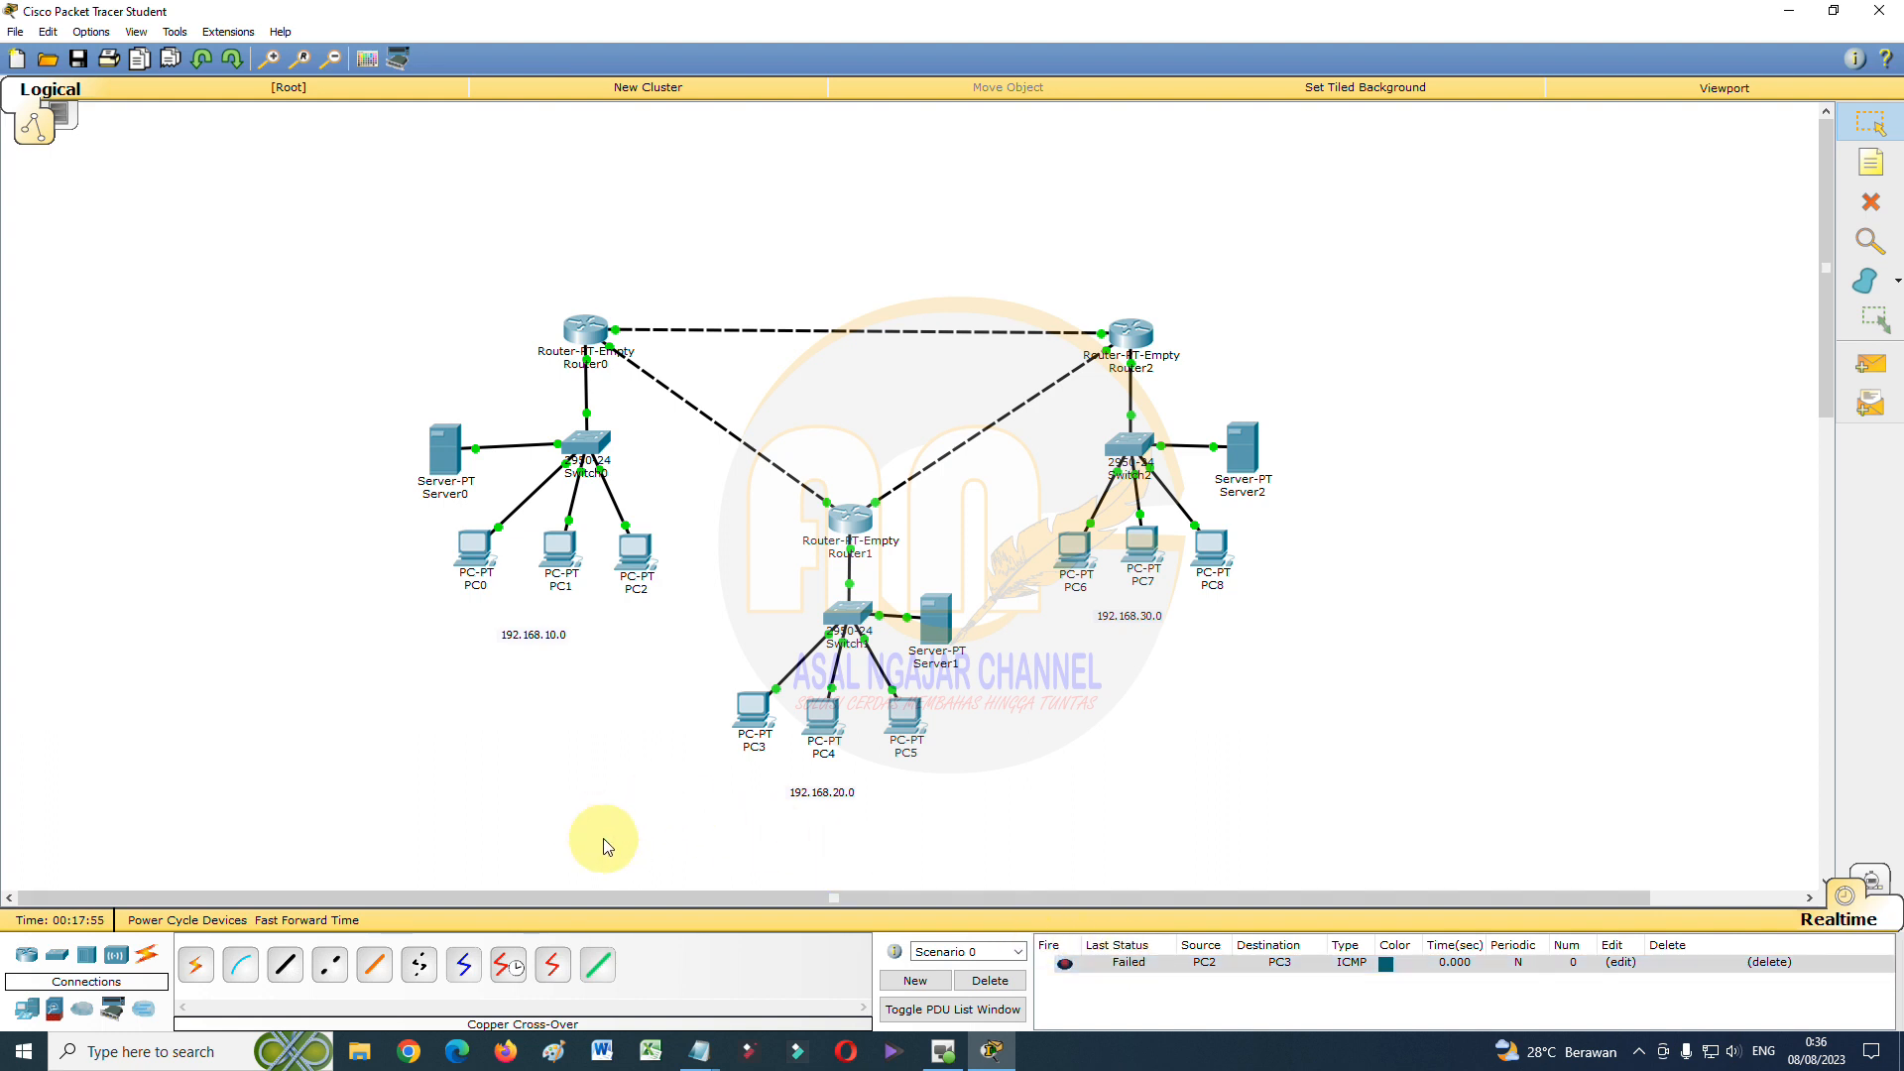
{"action": "left_click", "coordinate": [982, 980]}
Add a static route on Router0 to network 192.168.20.0 with mask 255.255.255.0 and next hop 192.168.40.2
{"action": "left_click", "coordinate": [586, 334]}
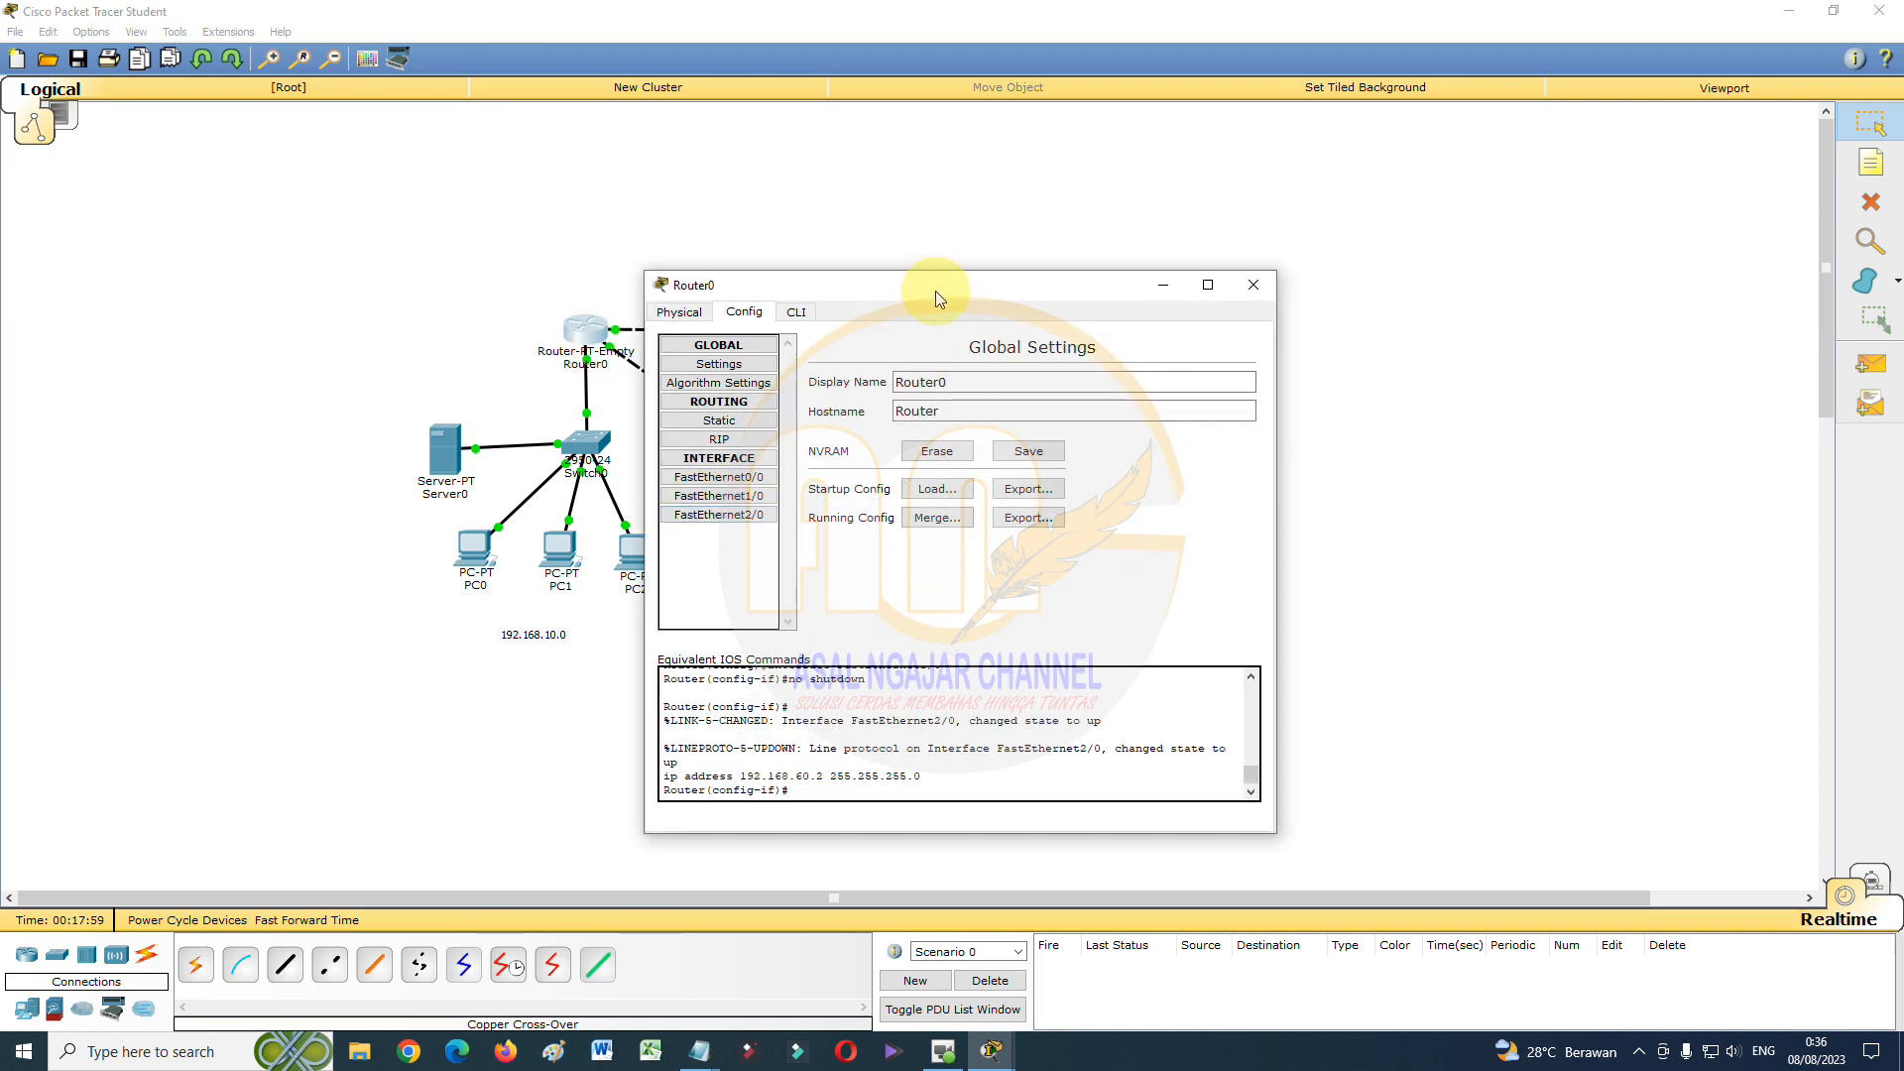
{"action": "left_click", "coordinate": [728, 423]}
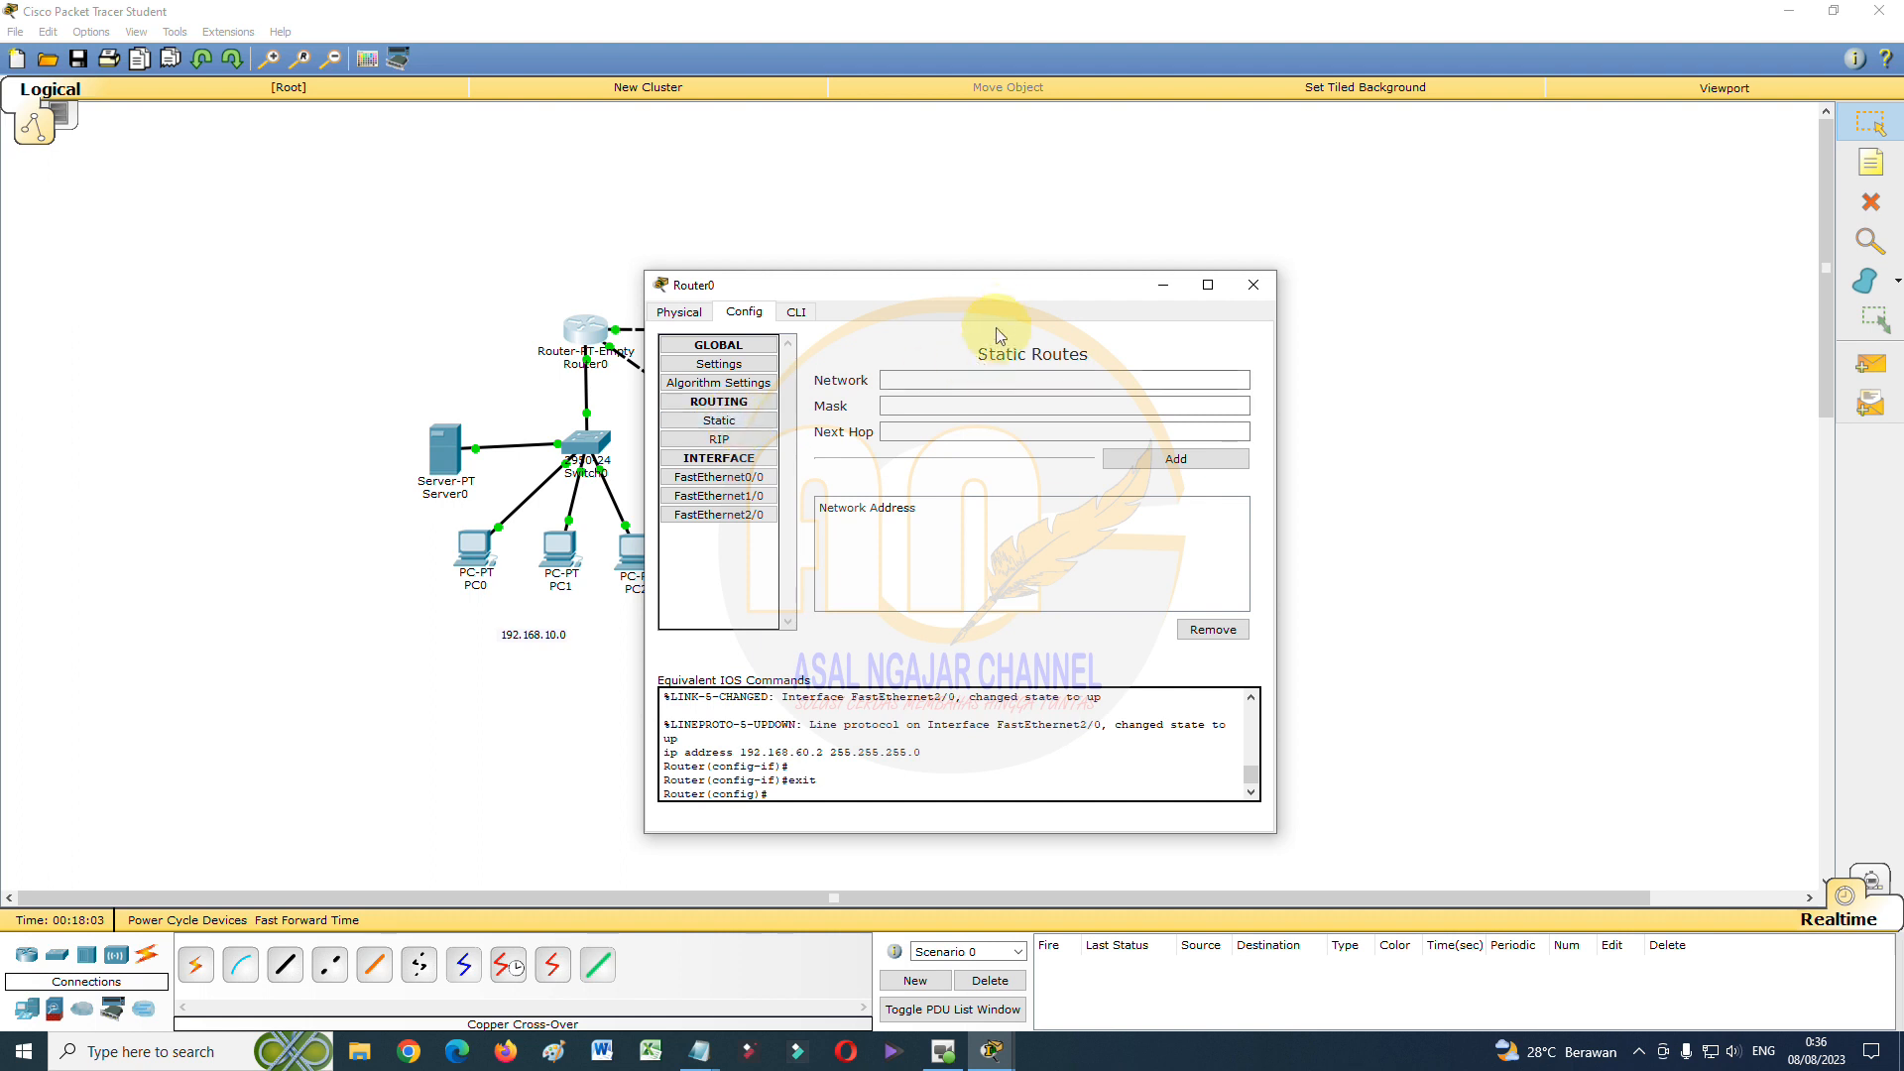
{"action": "left_click_drag", "start_coordinate": [1023, 284], "coordinate": [1557, 217]}
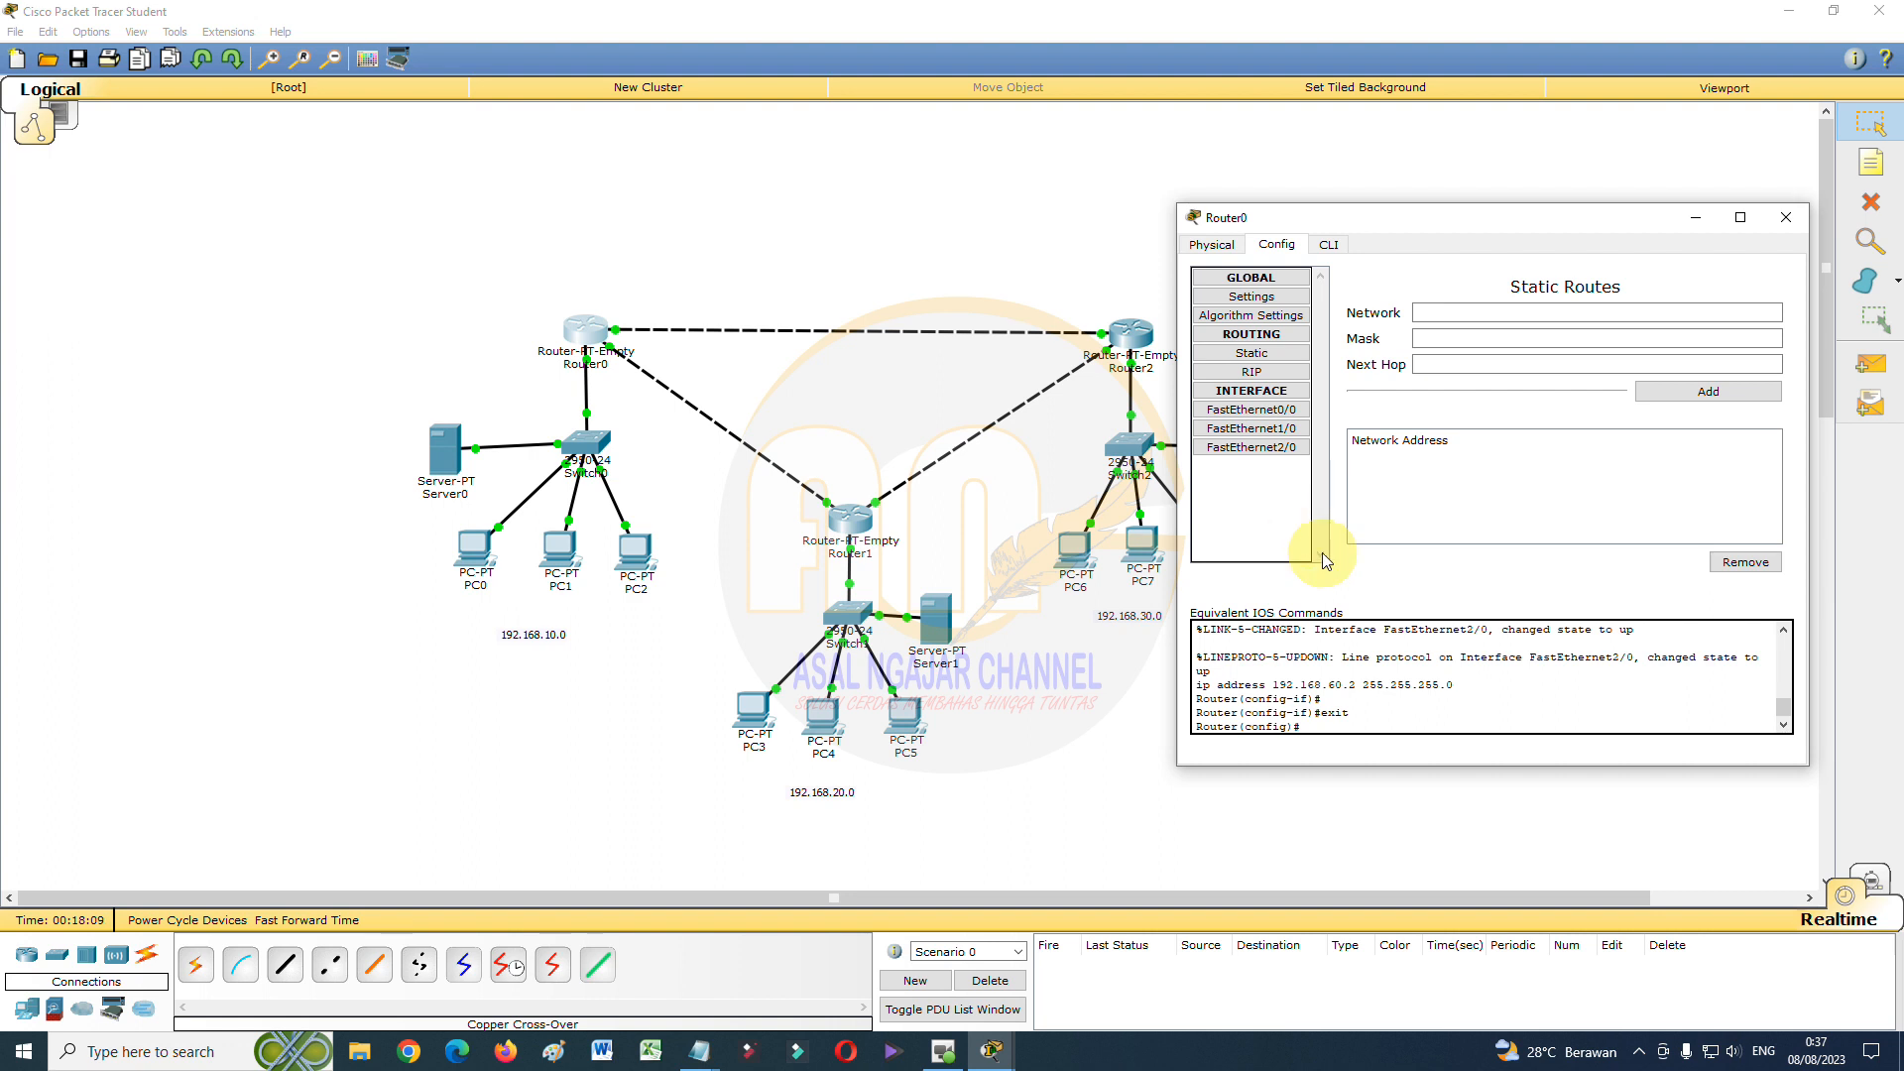
{"action": "left_click", "coordinate": [1504, 312]}
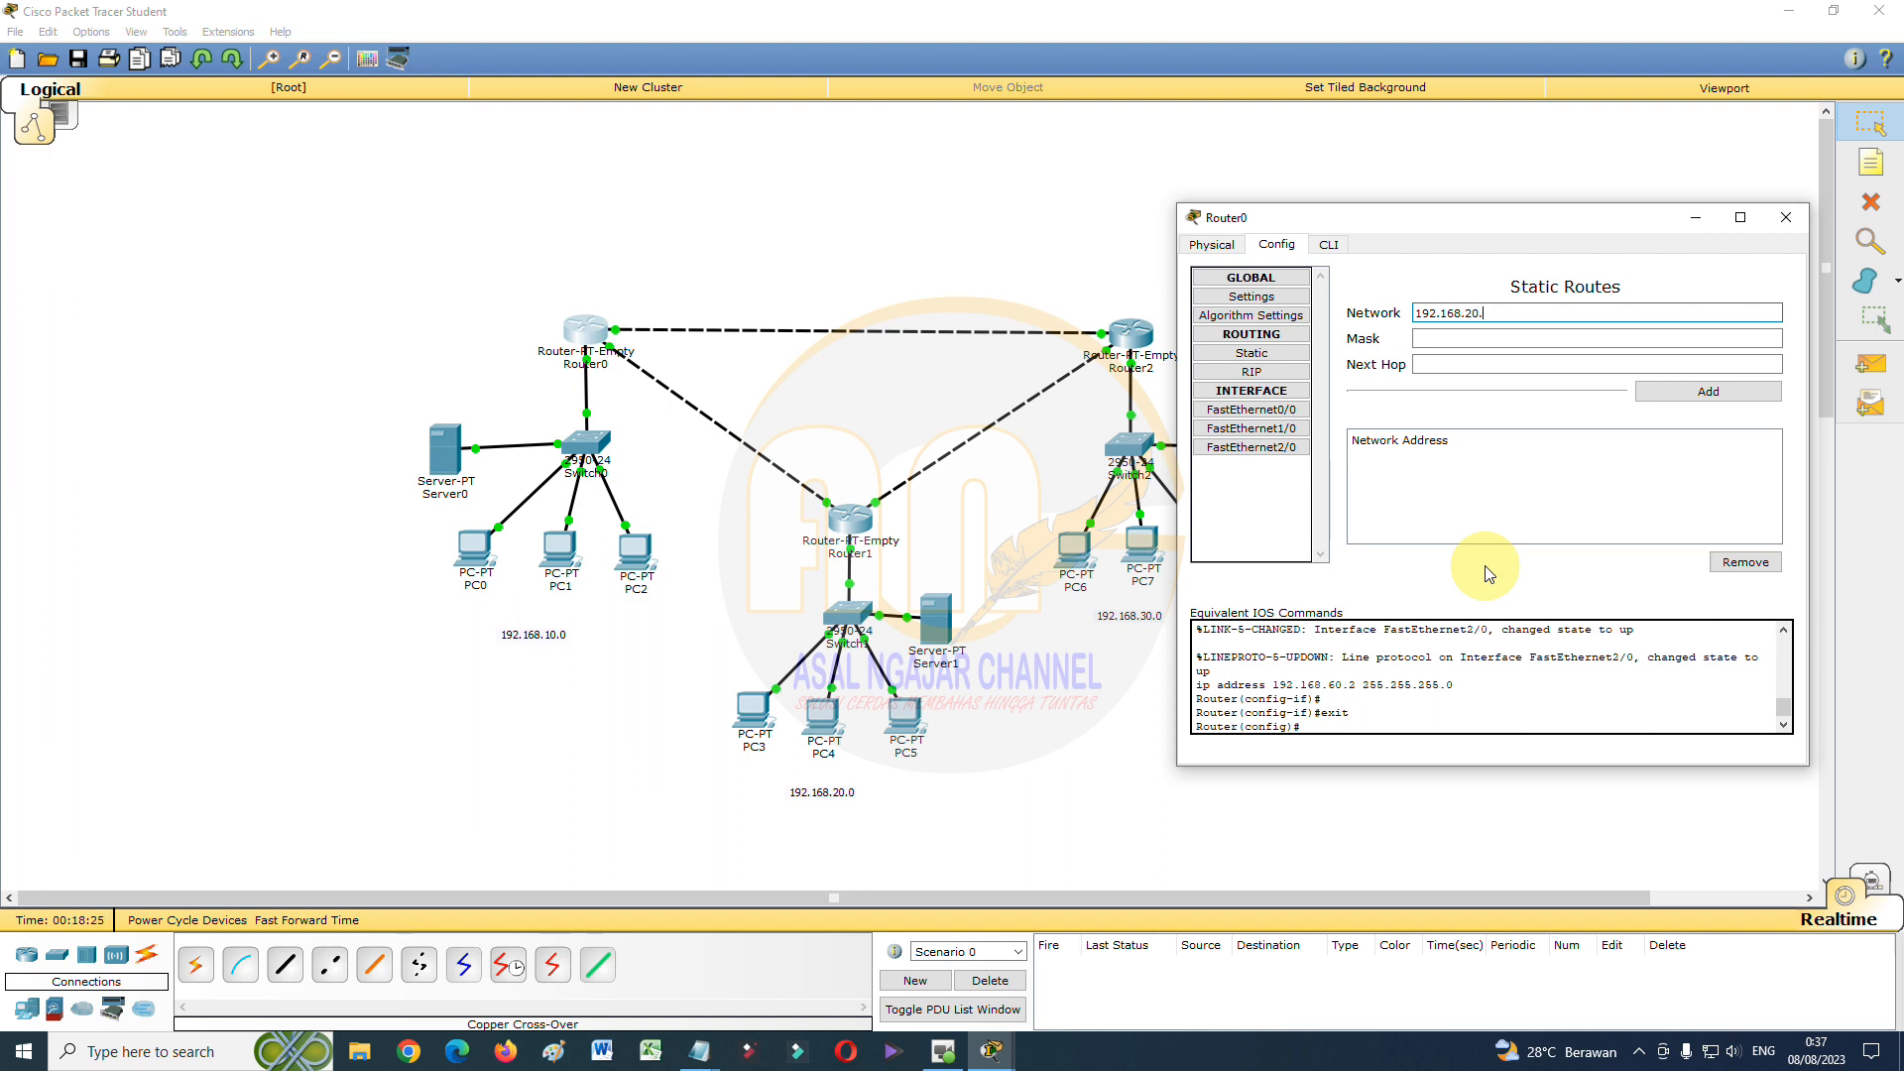
{"action": "left_click", "coordinate": [1450, 340]}
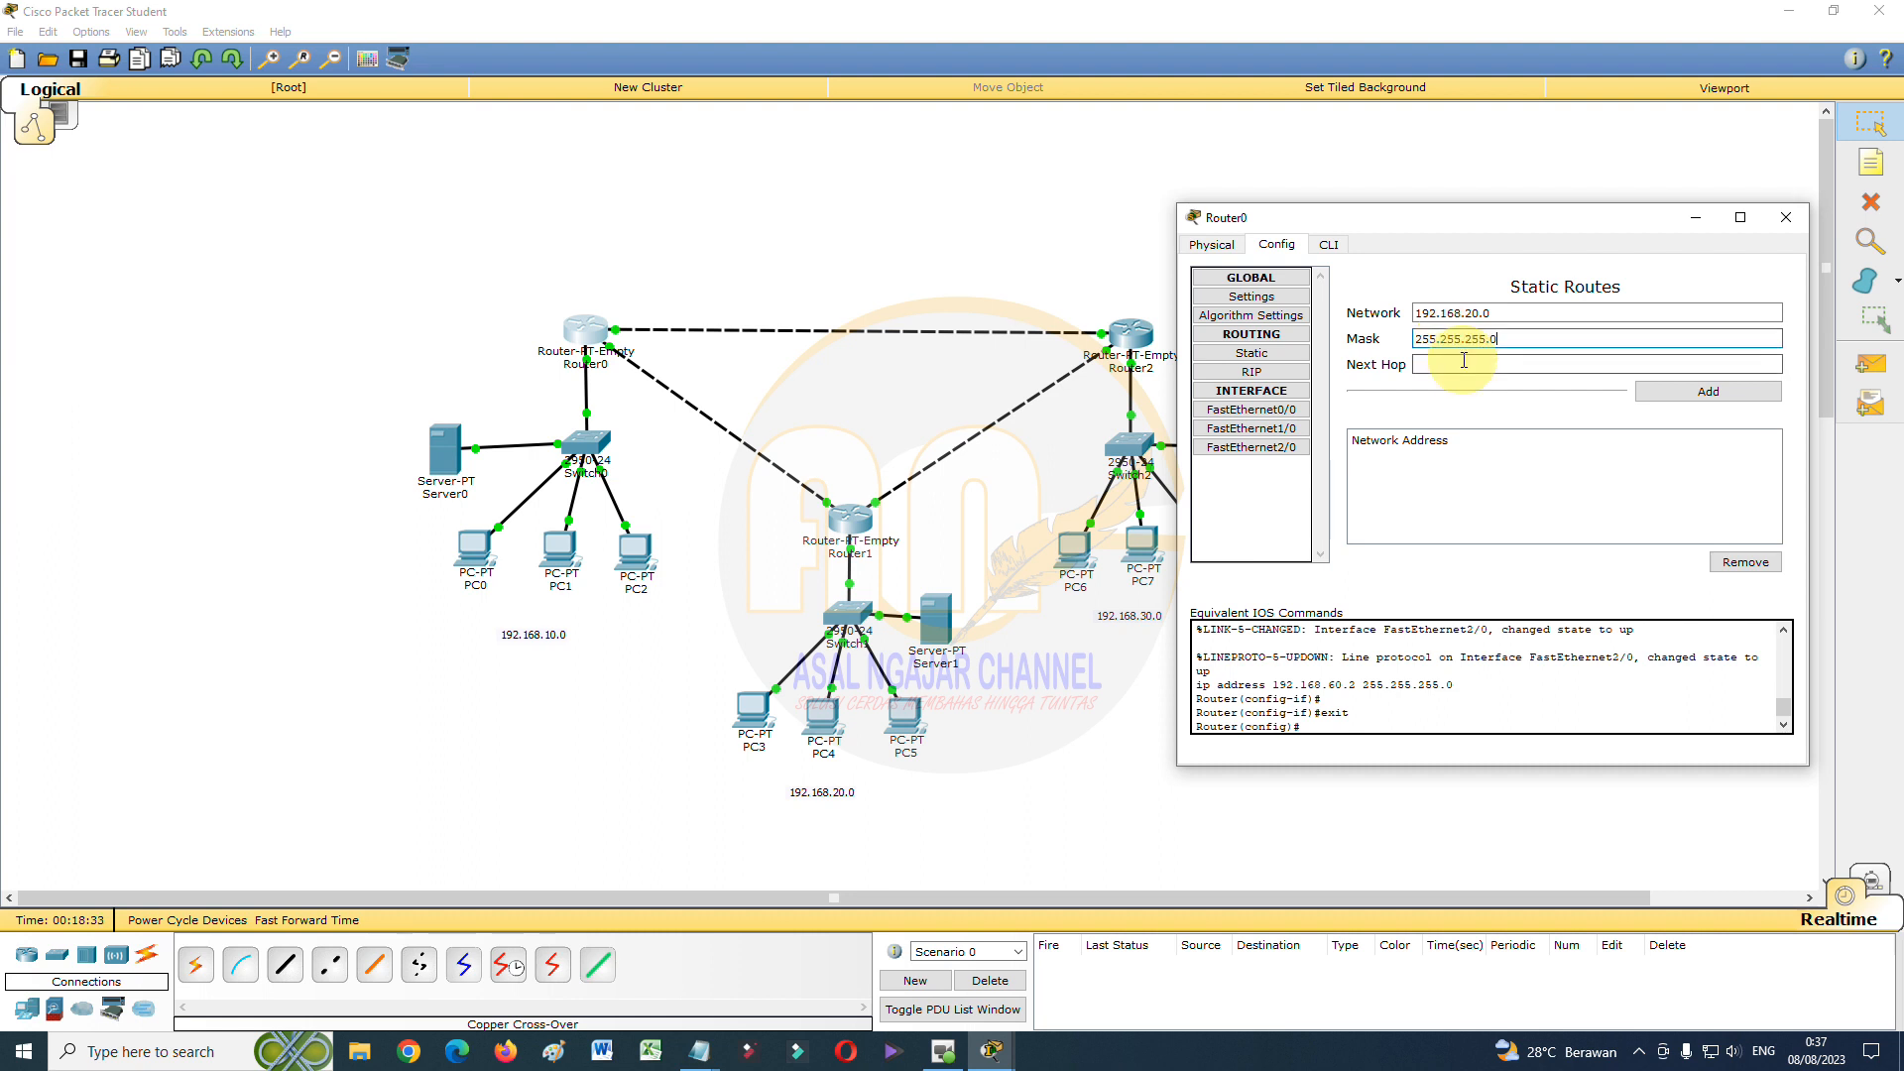
{"action": "left_click", "coordinate": [1438, 365]}
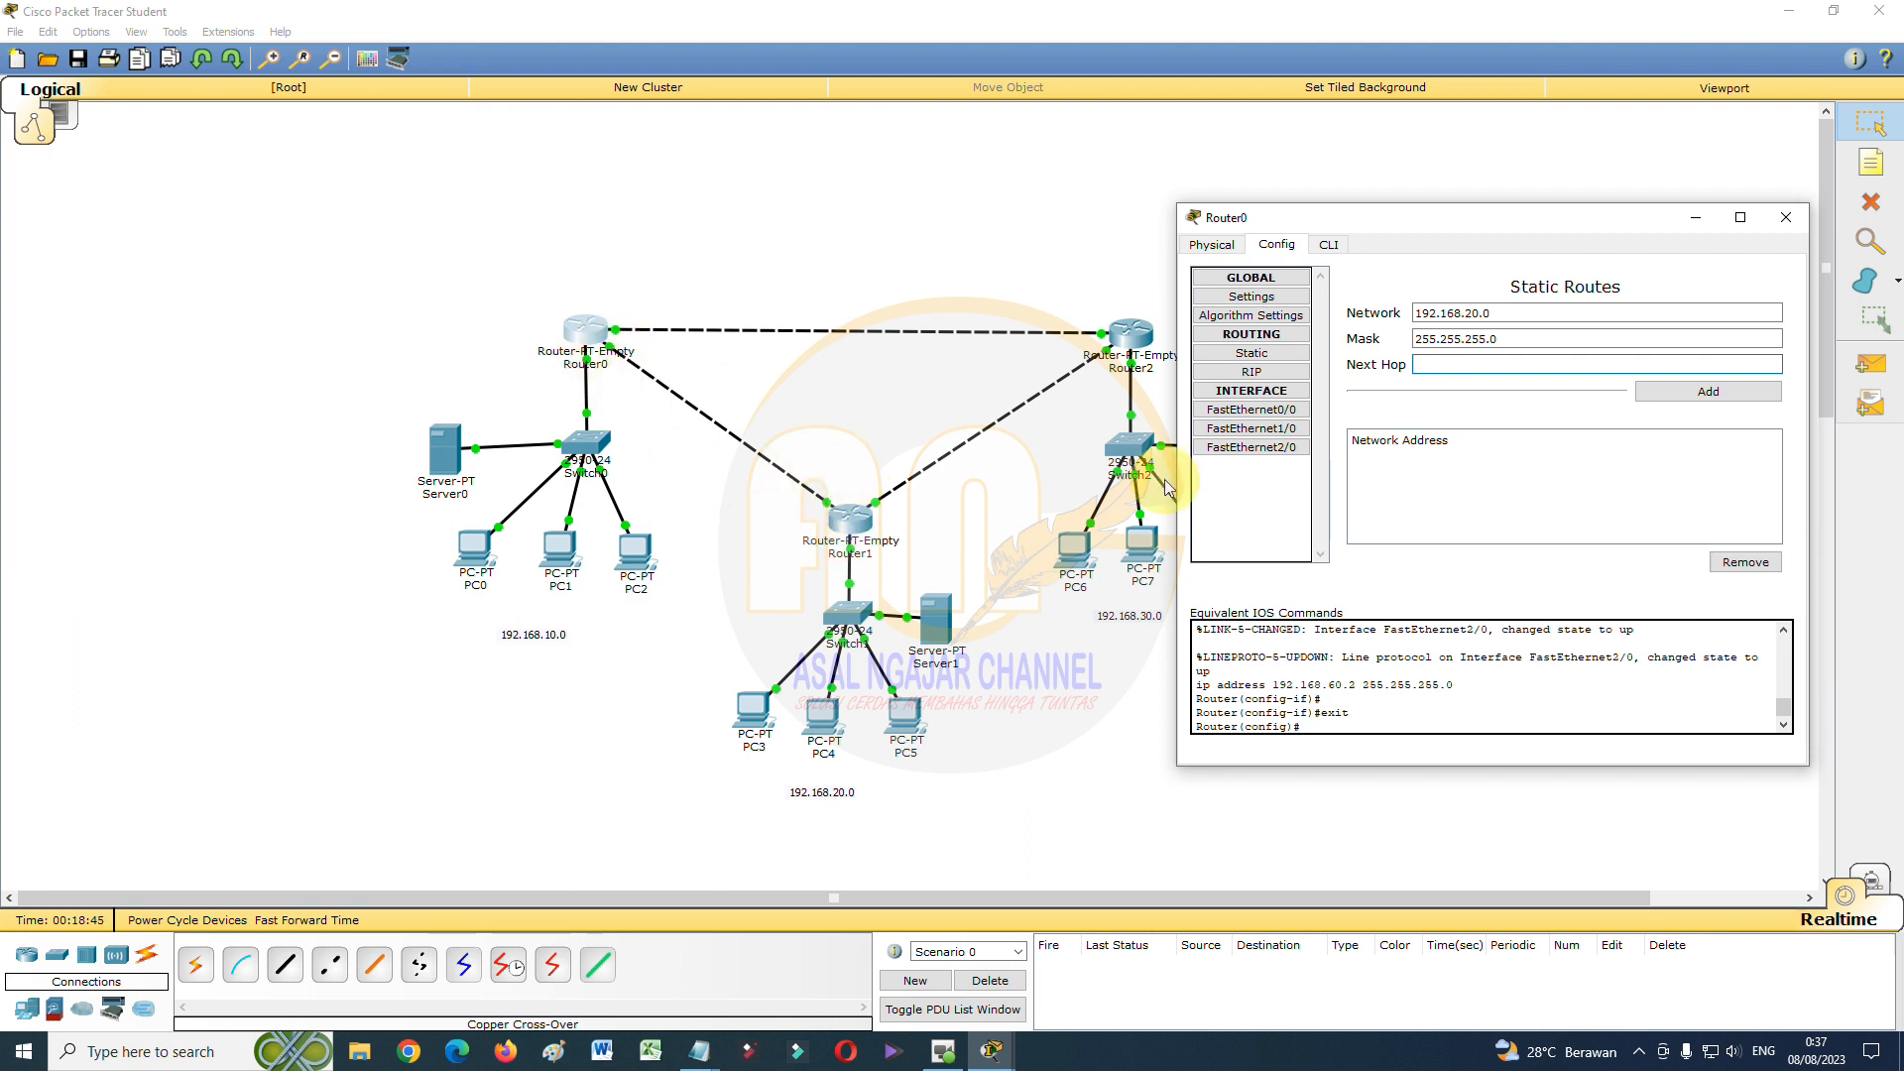
{"action": "left_click", "coordinate": [1292, 448]}
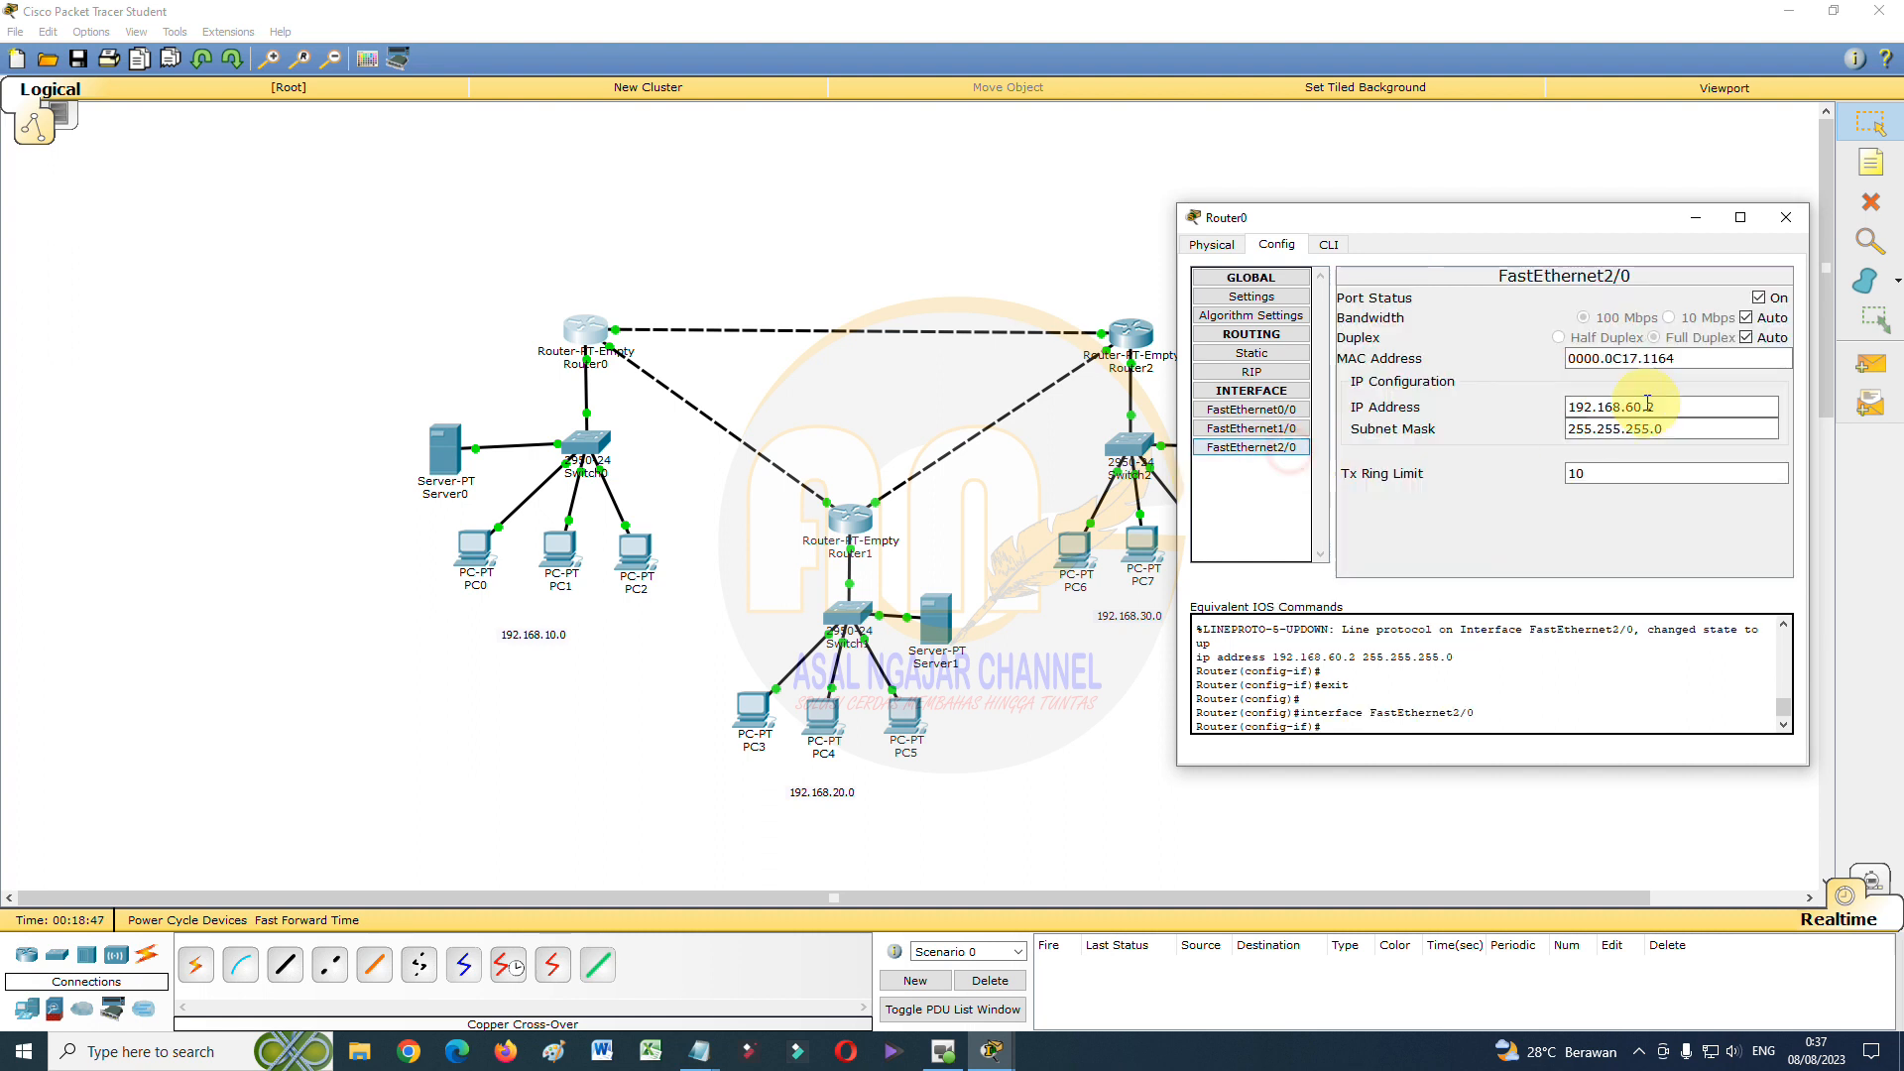
{"action": "left_click", "coordinate": [1276, 431]}
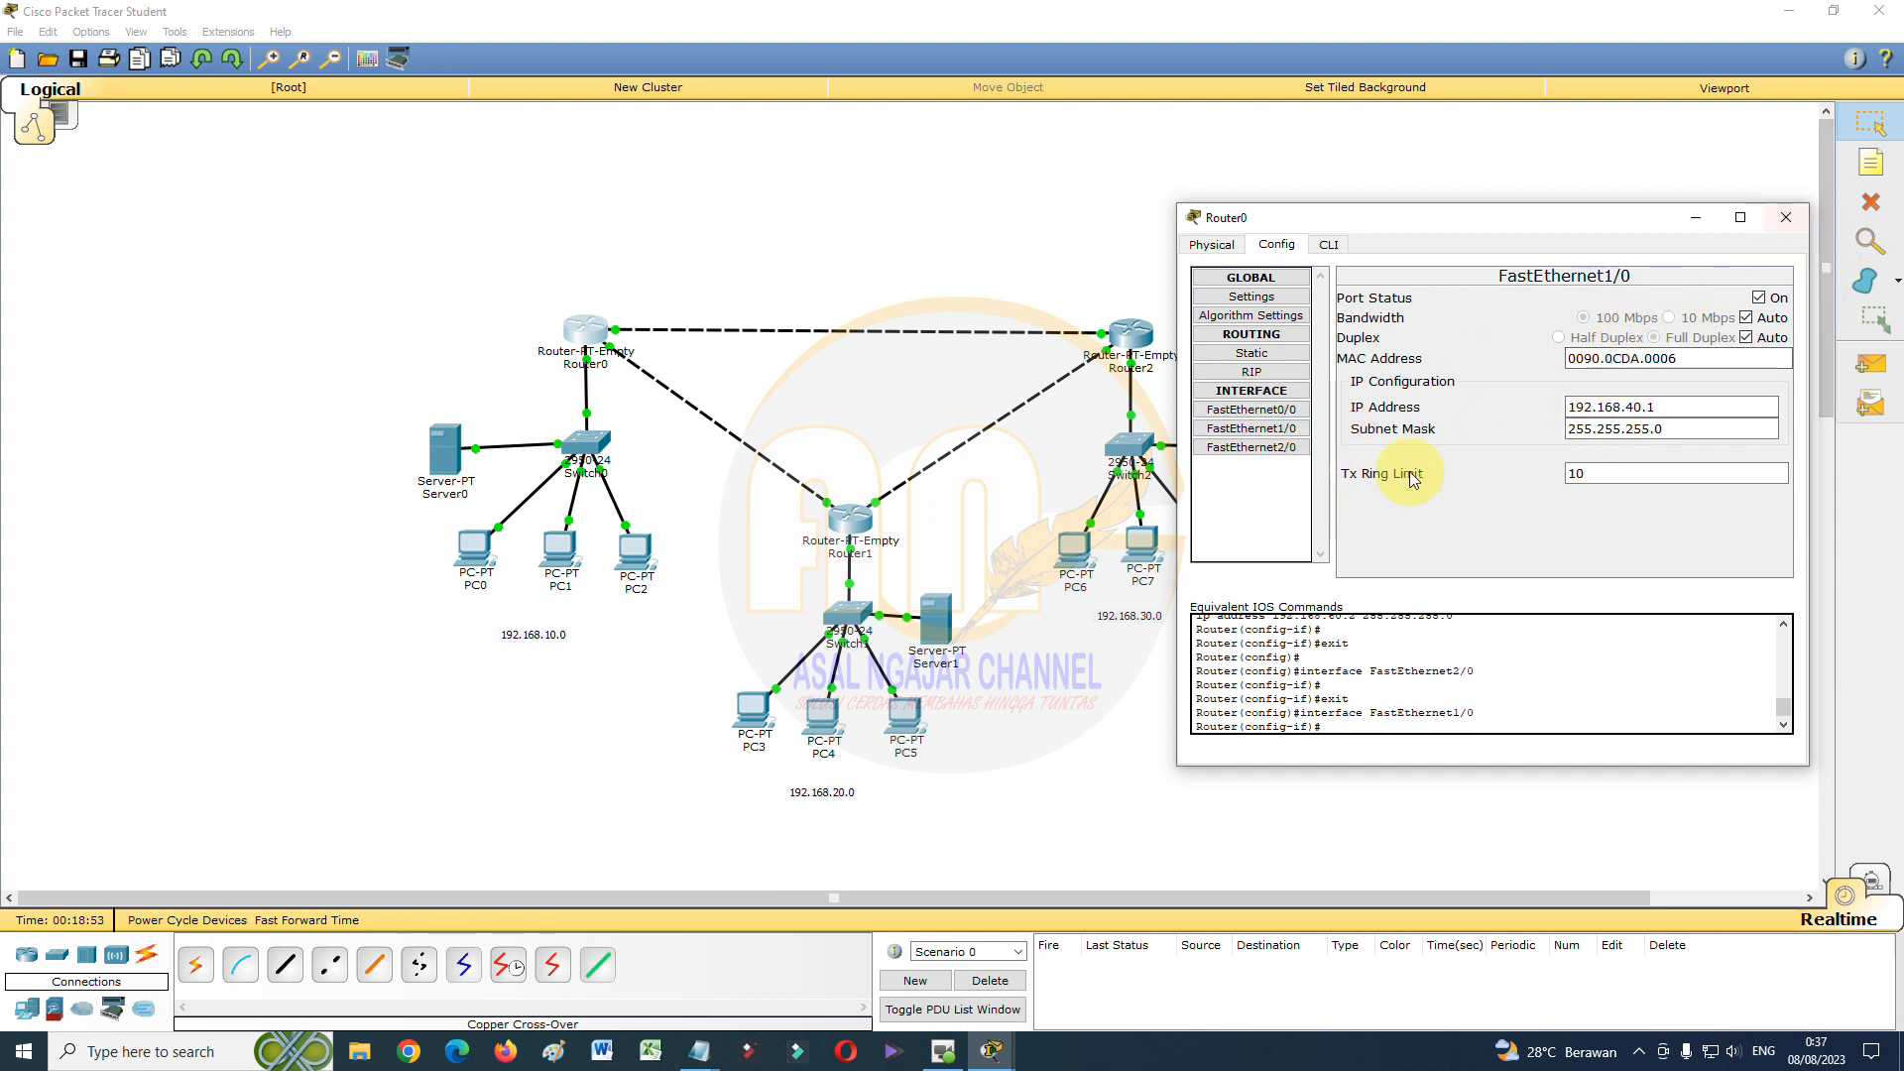
{"action": "left_click", "coordinate": [1252, 354]}
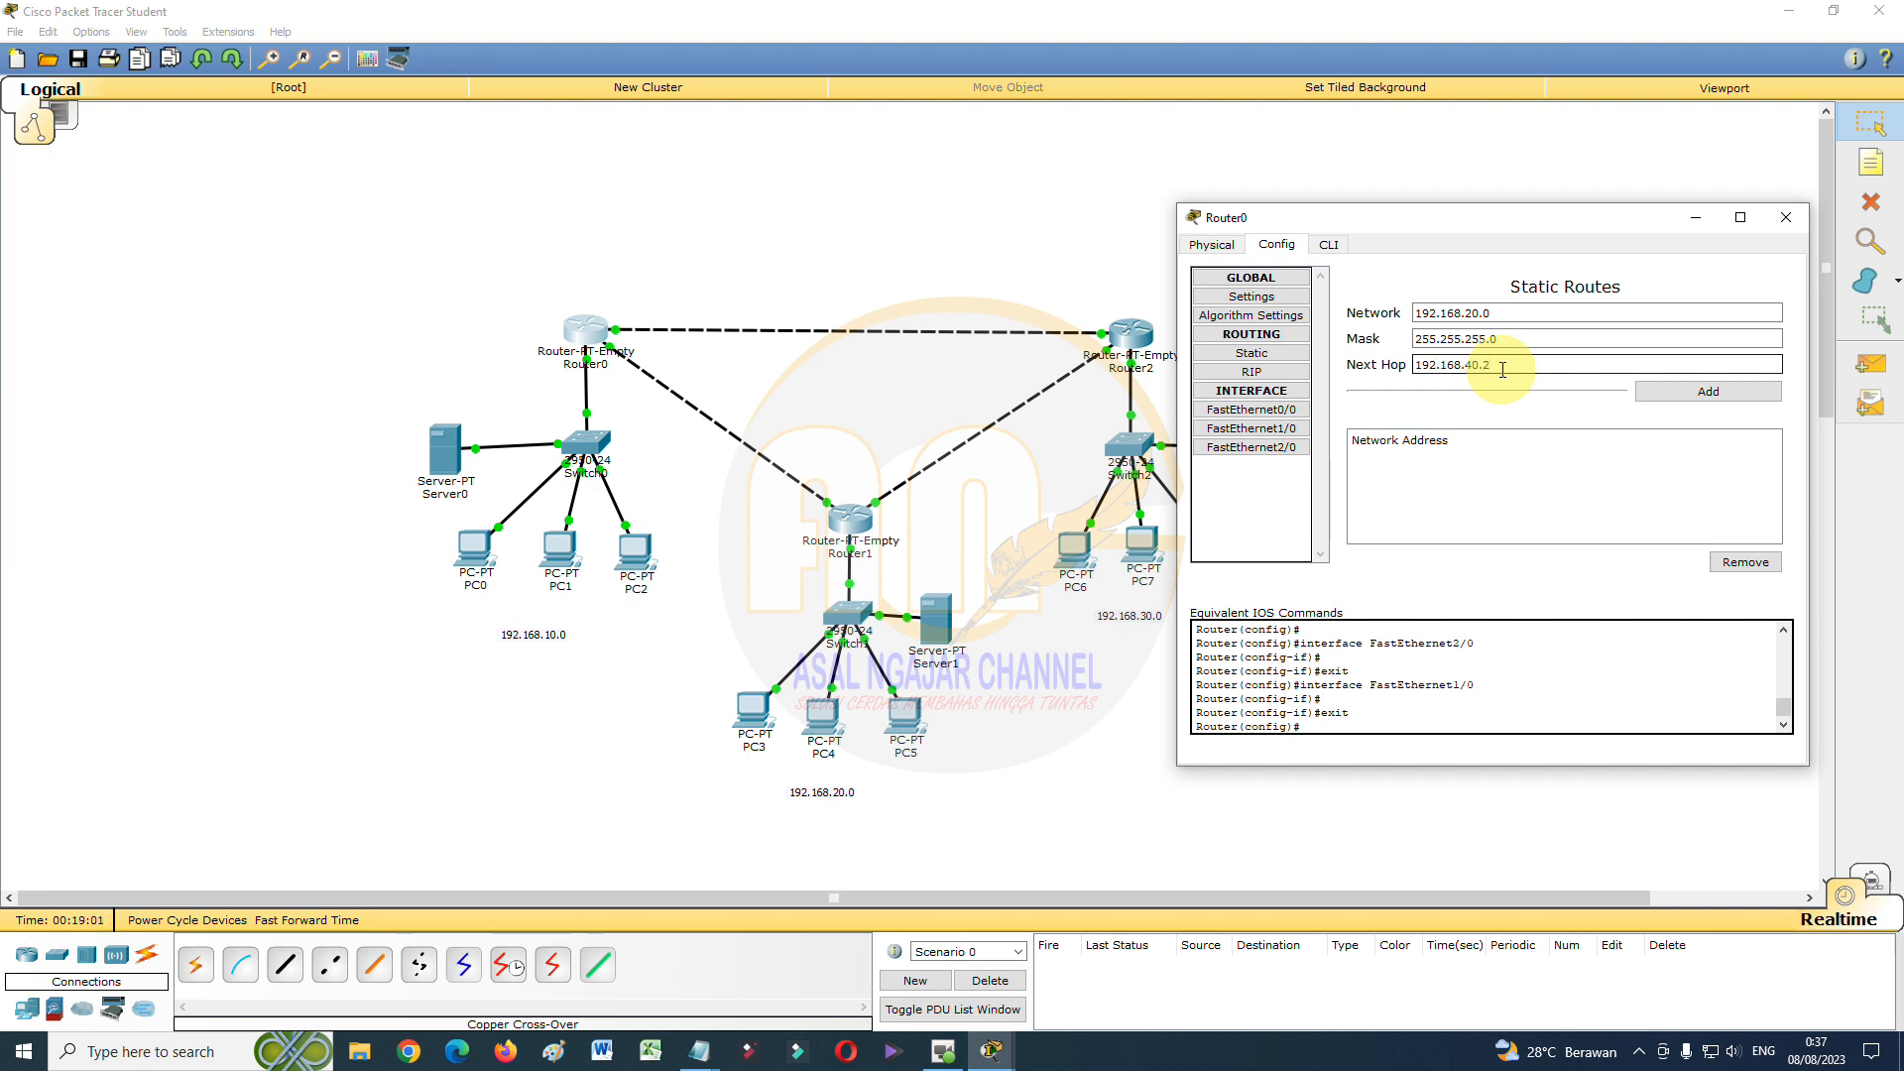
{"action": "left_click", "coordinate": [1705, 393]}
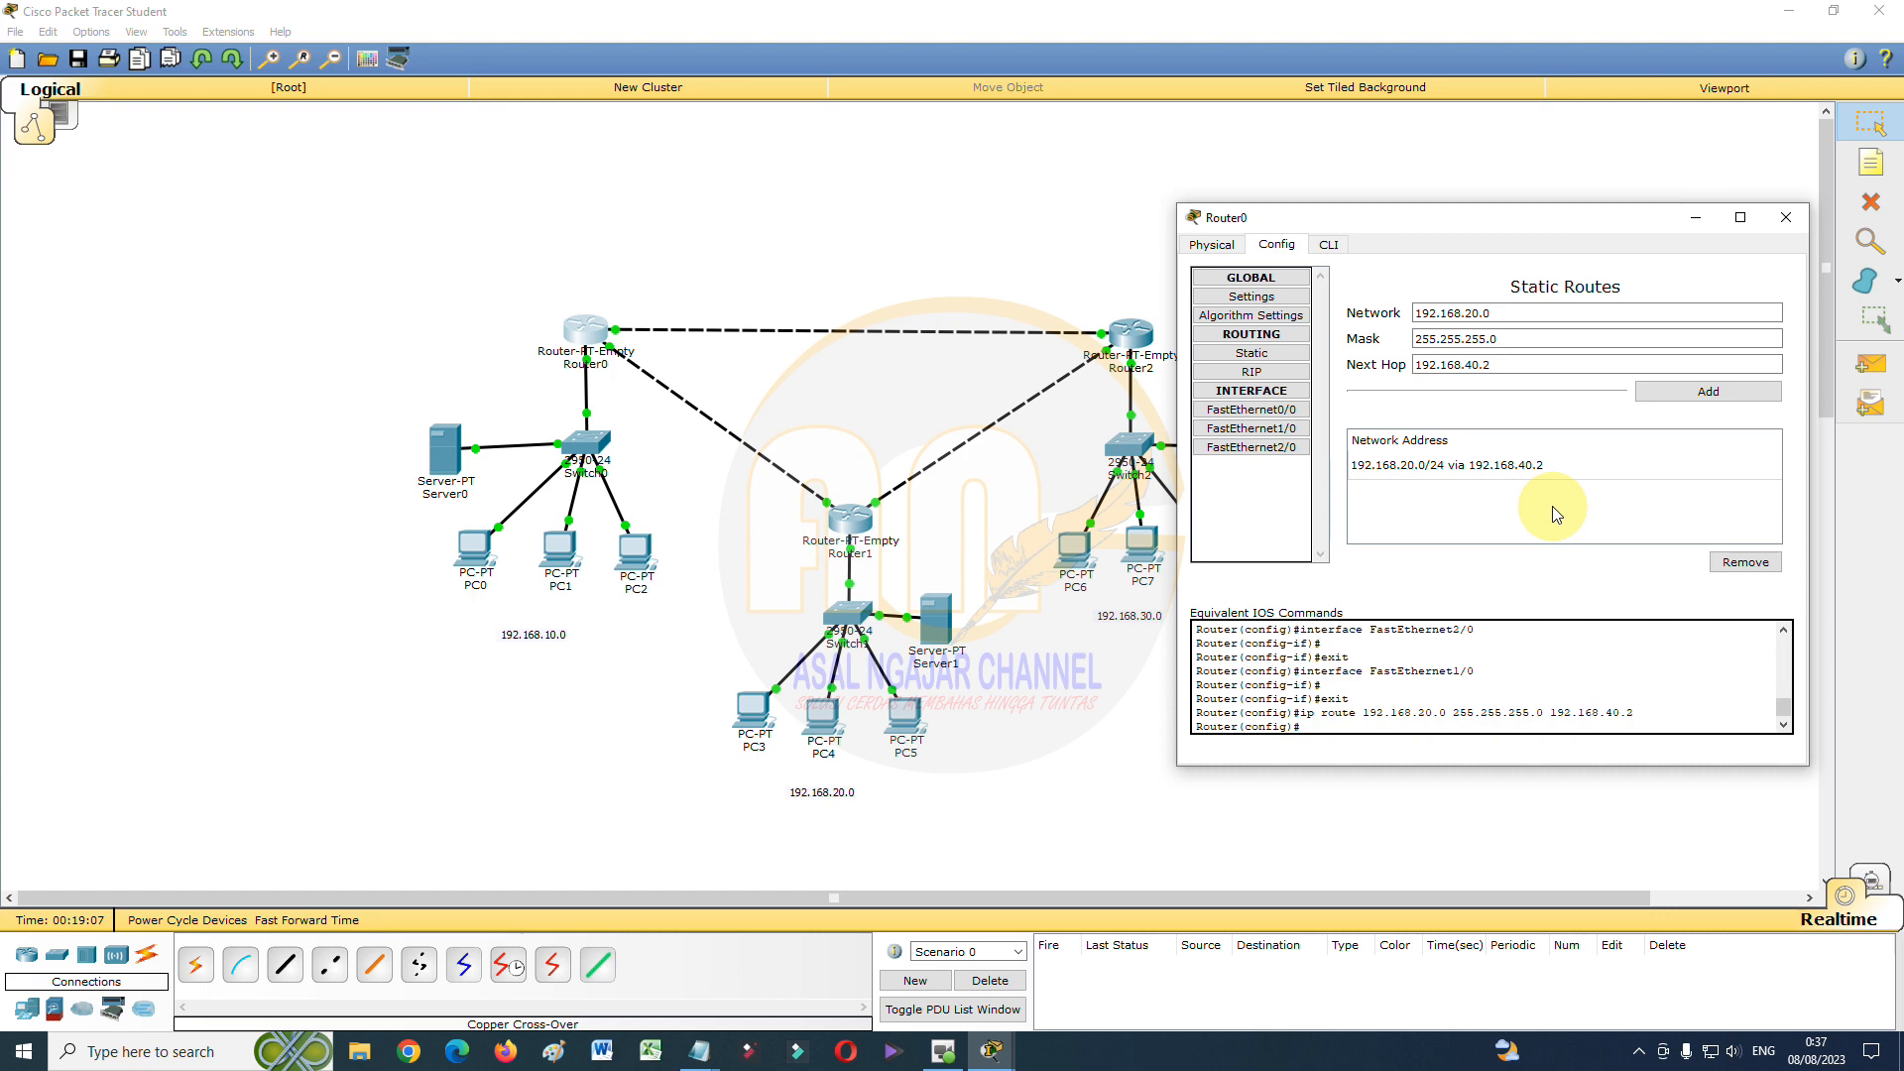
Add a second static route on Router0 to network 192.168.30.0, mask 255.255.255.0, next hop 192.168.60.1, and close its configuration
{"action": "left_click_drag", "start_coordinate": [1454, 217], "coordinate": [751, 426]}
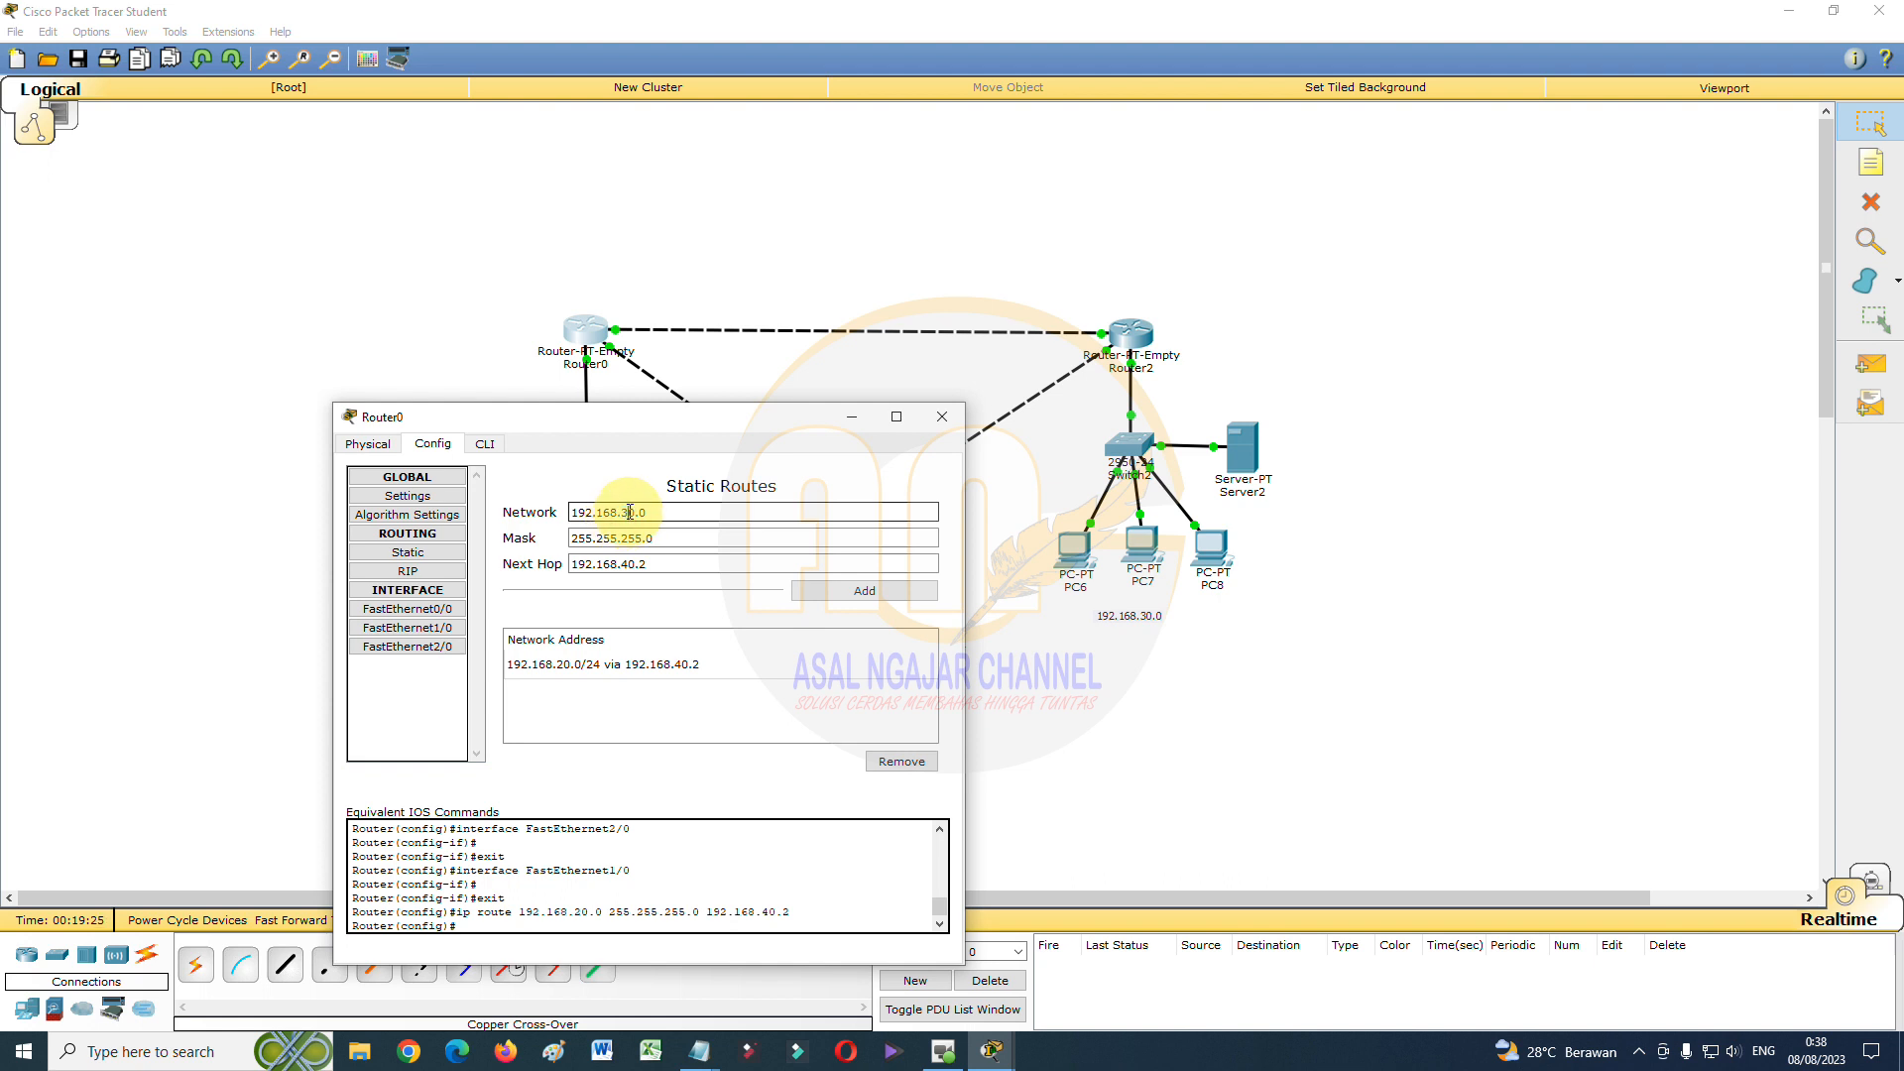
{"action": "left_click", "coordinate": [629, 512]}
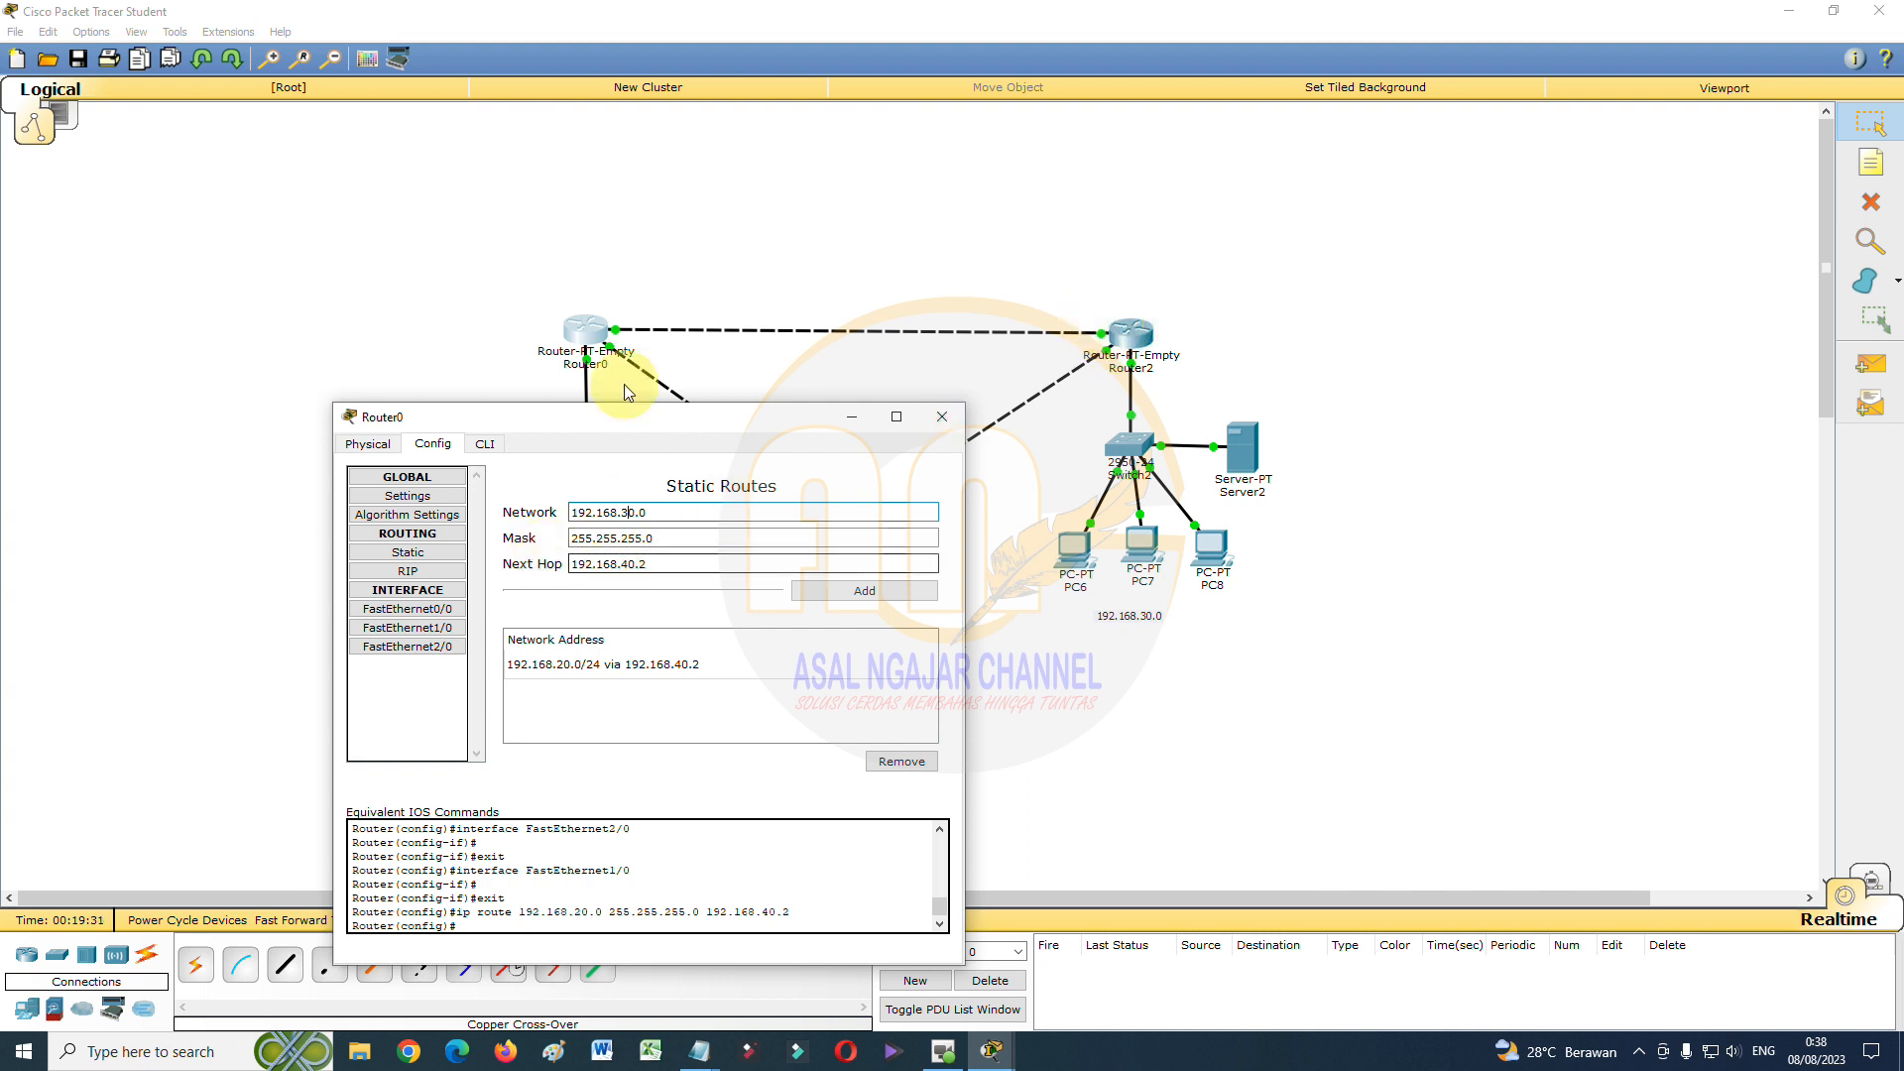
{"action": "left_click", "coordinate": [629, 565]}
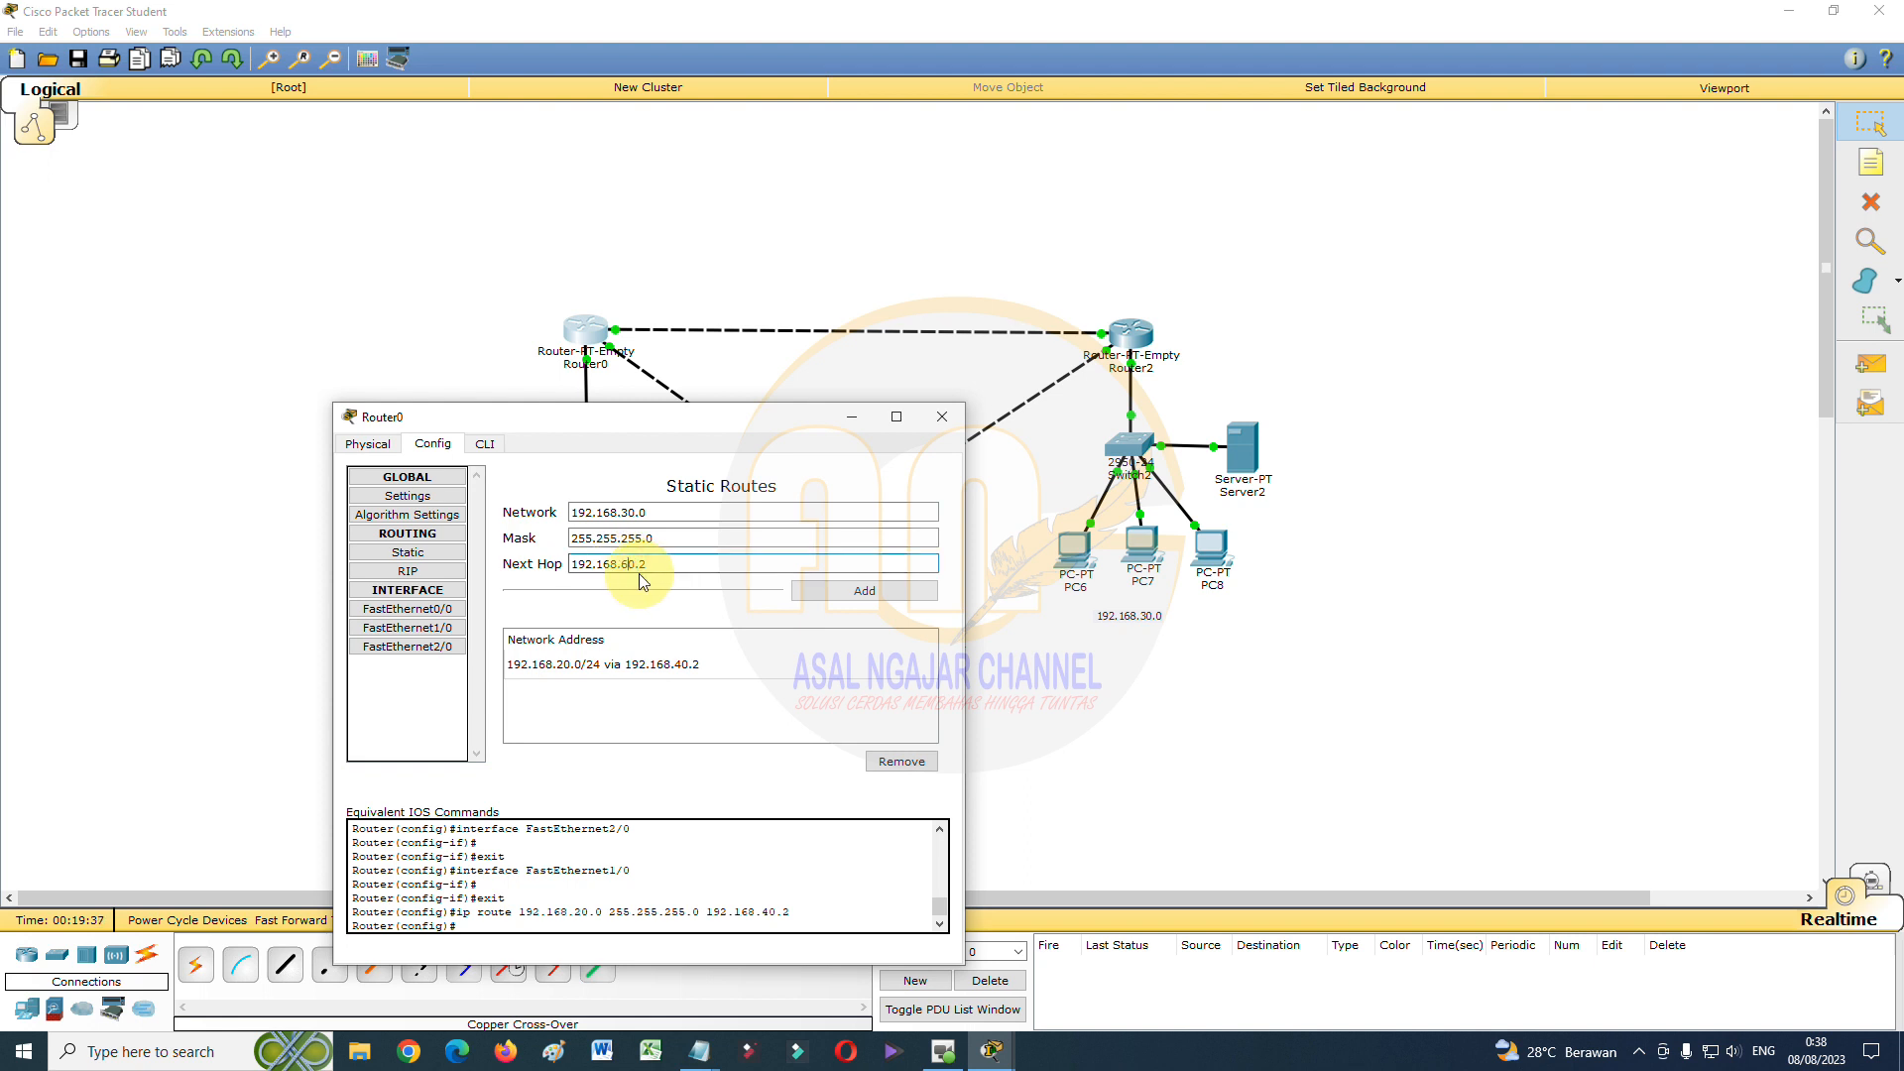
{"action": "left_click_drag", "start_coordinate": [636, 565], "coordinate": [652, 567]}
{"action": "left_click", "coordinate": [823, 592]}
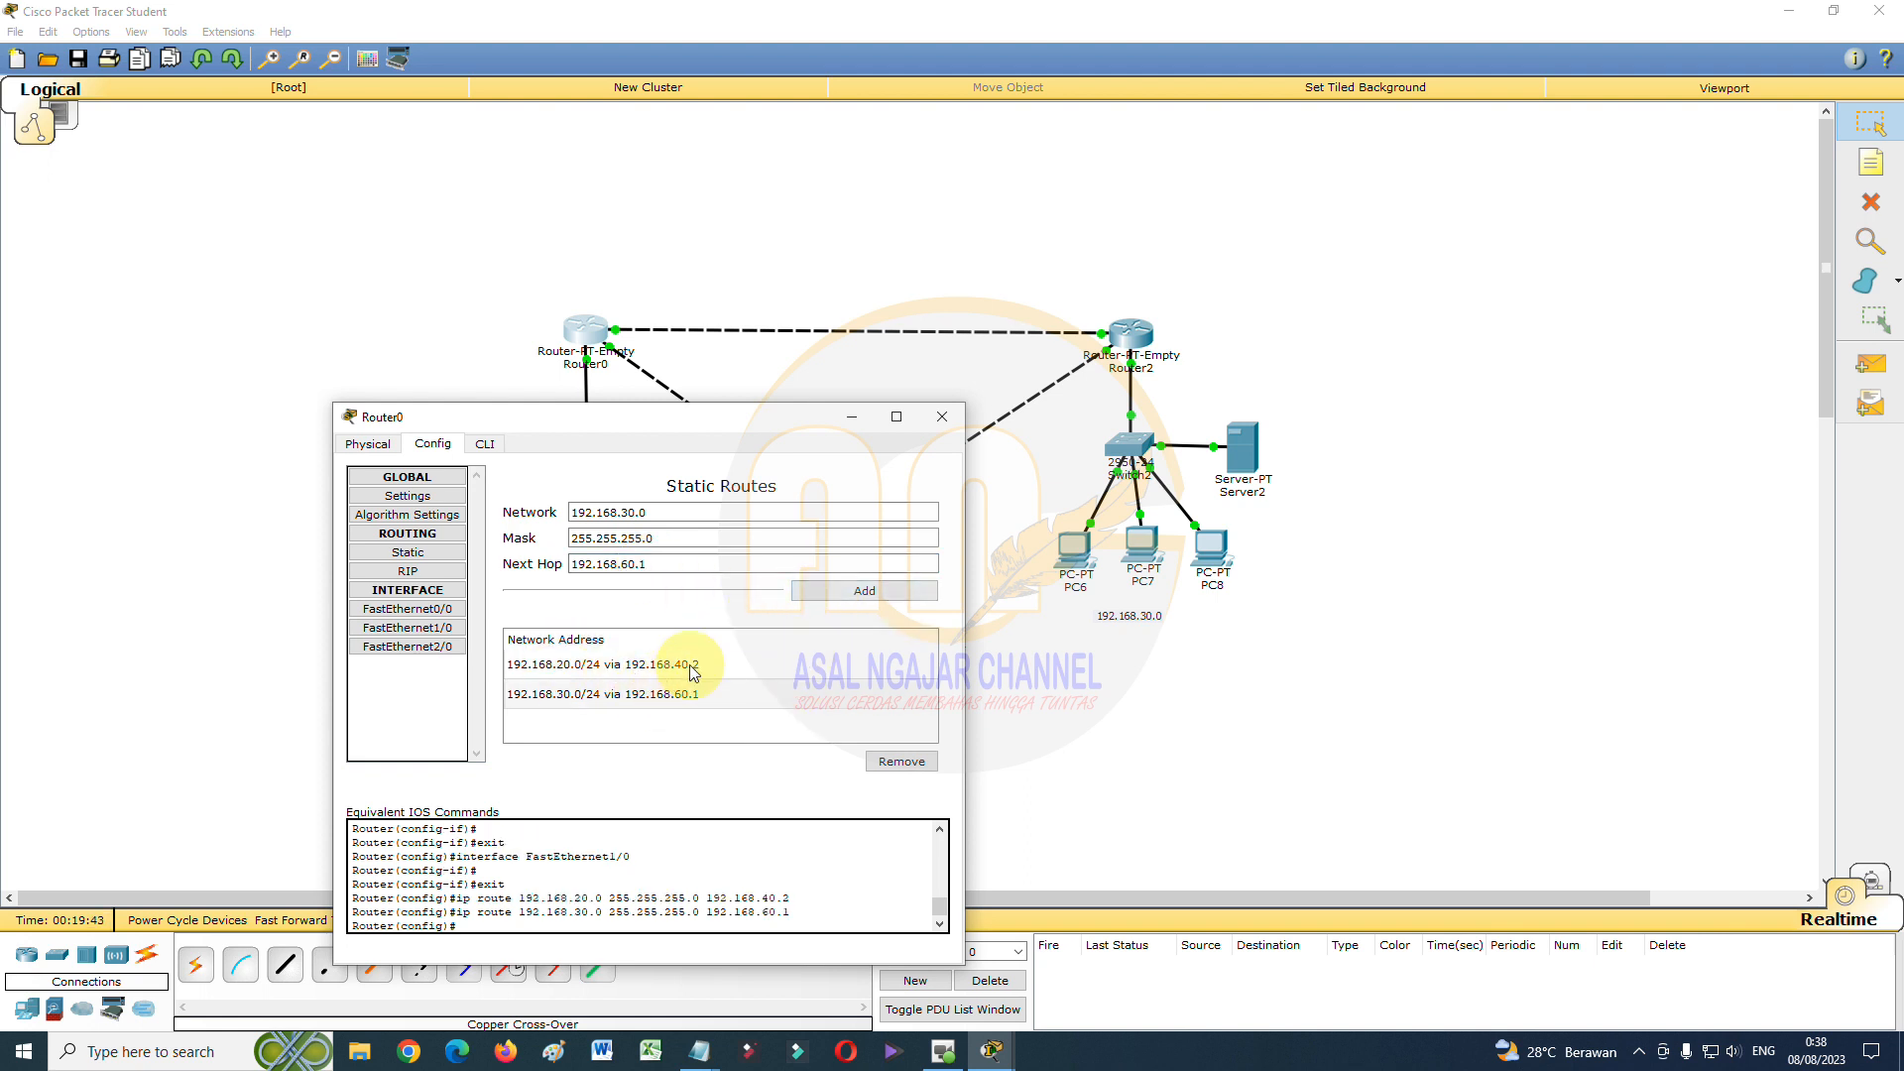
{"action": "left_click", "coordinate": [946, 429]}
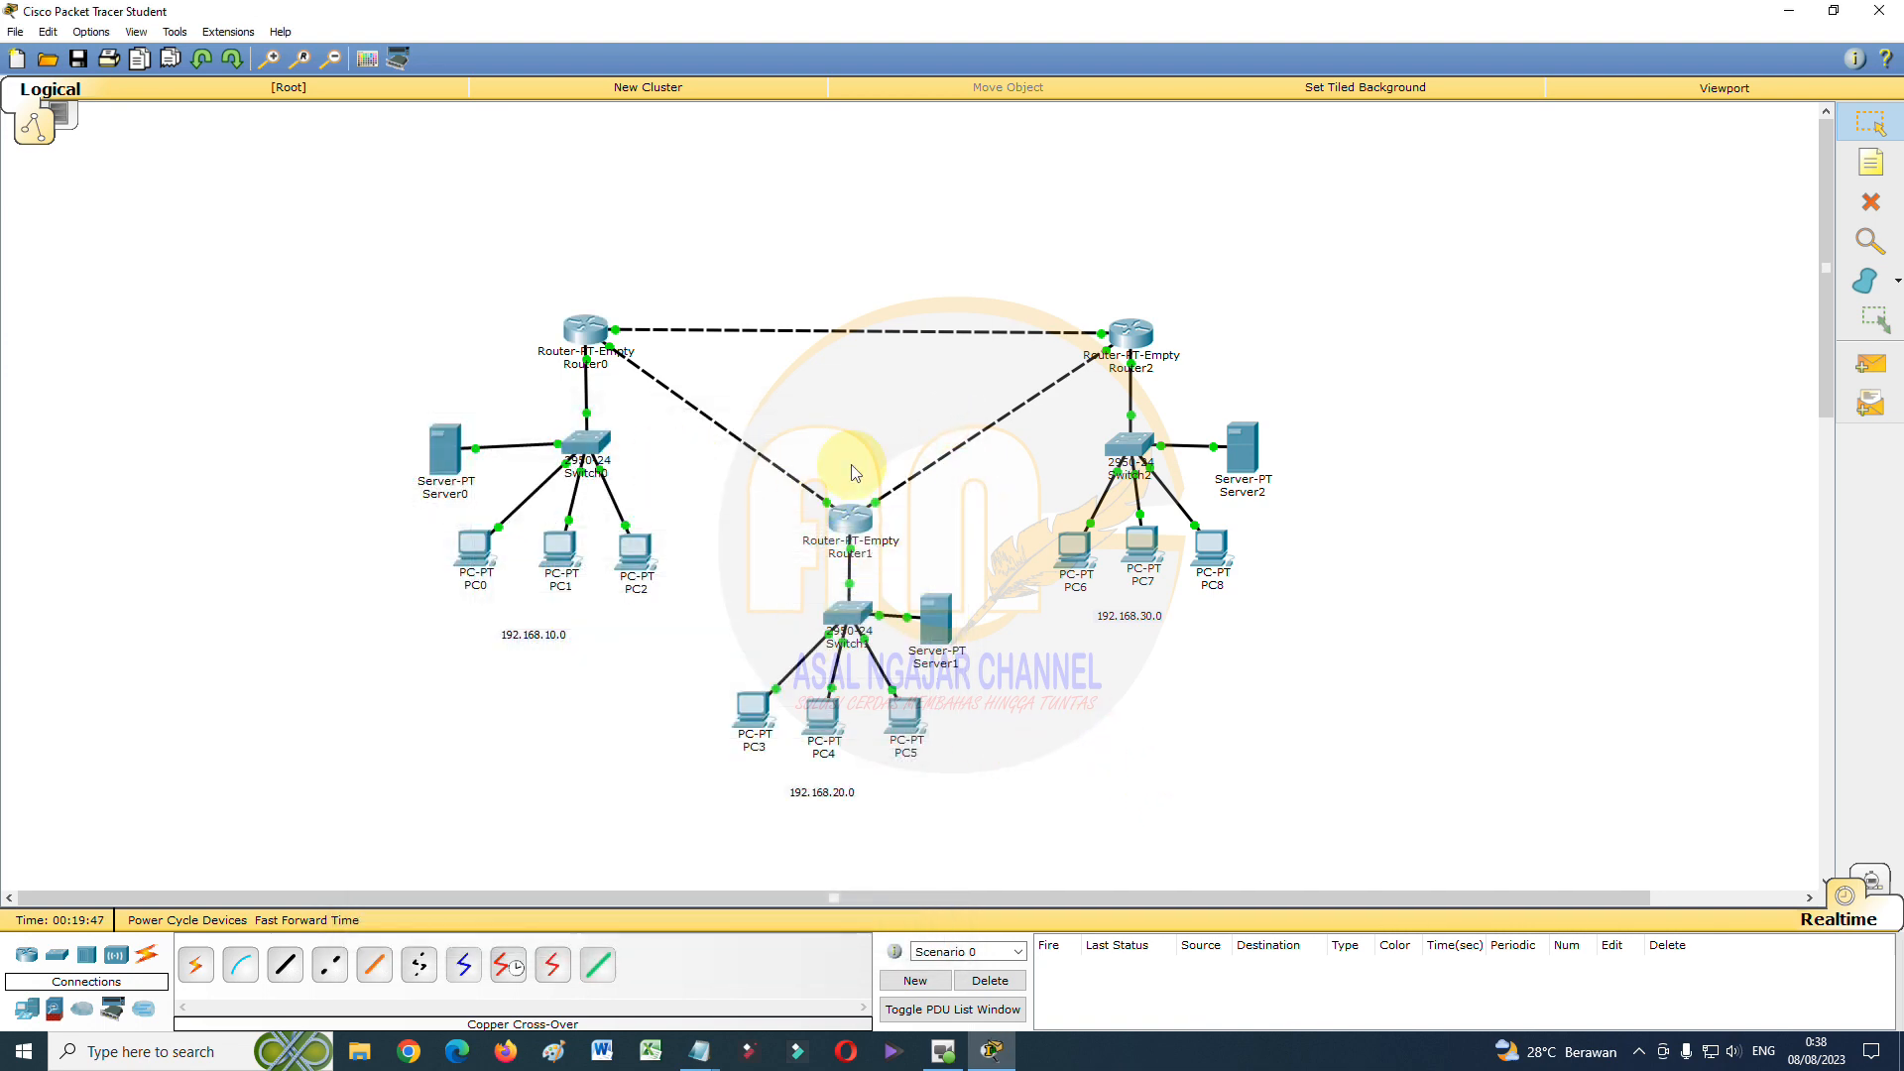
Add a static route on Router1 to network 192.168.10.0 with mask 255.255.255.0 and next hop 192.168.40.1
{"action": "left_click", "coordinate": [850, 523]}
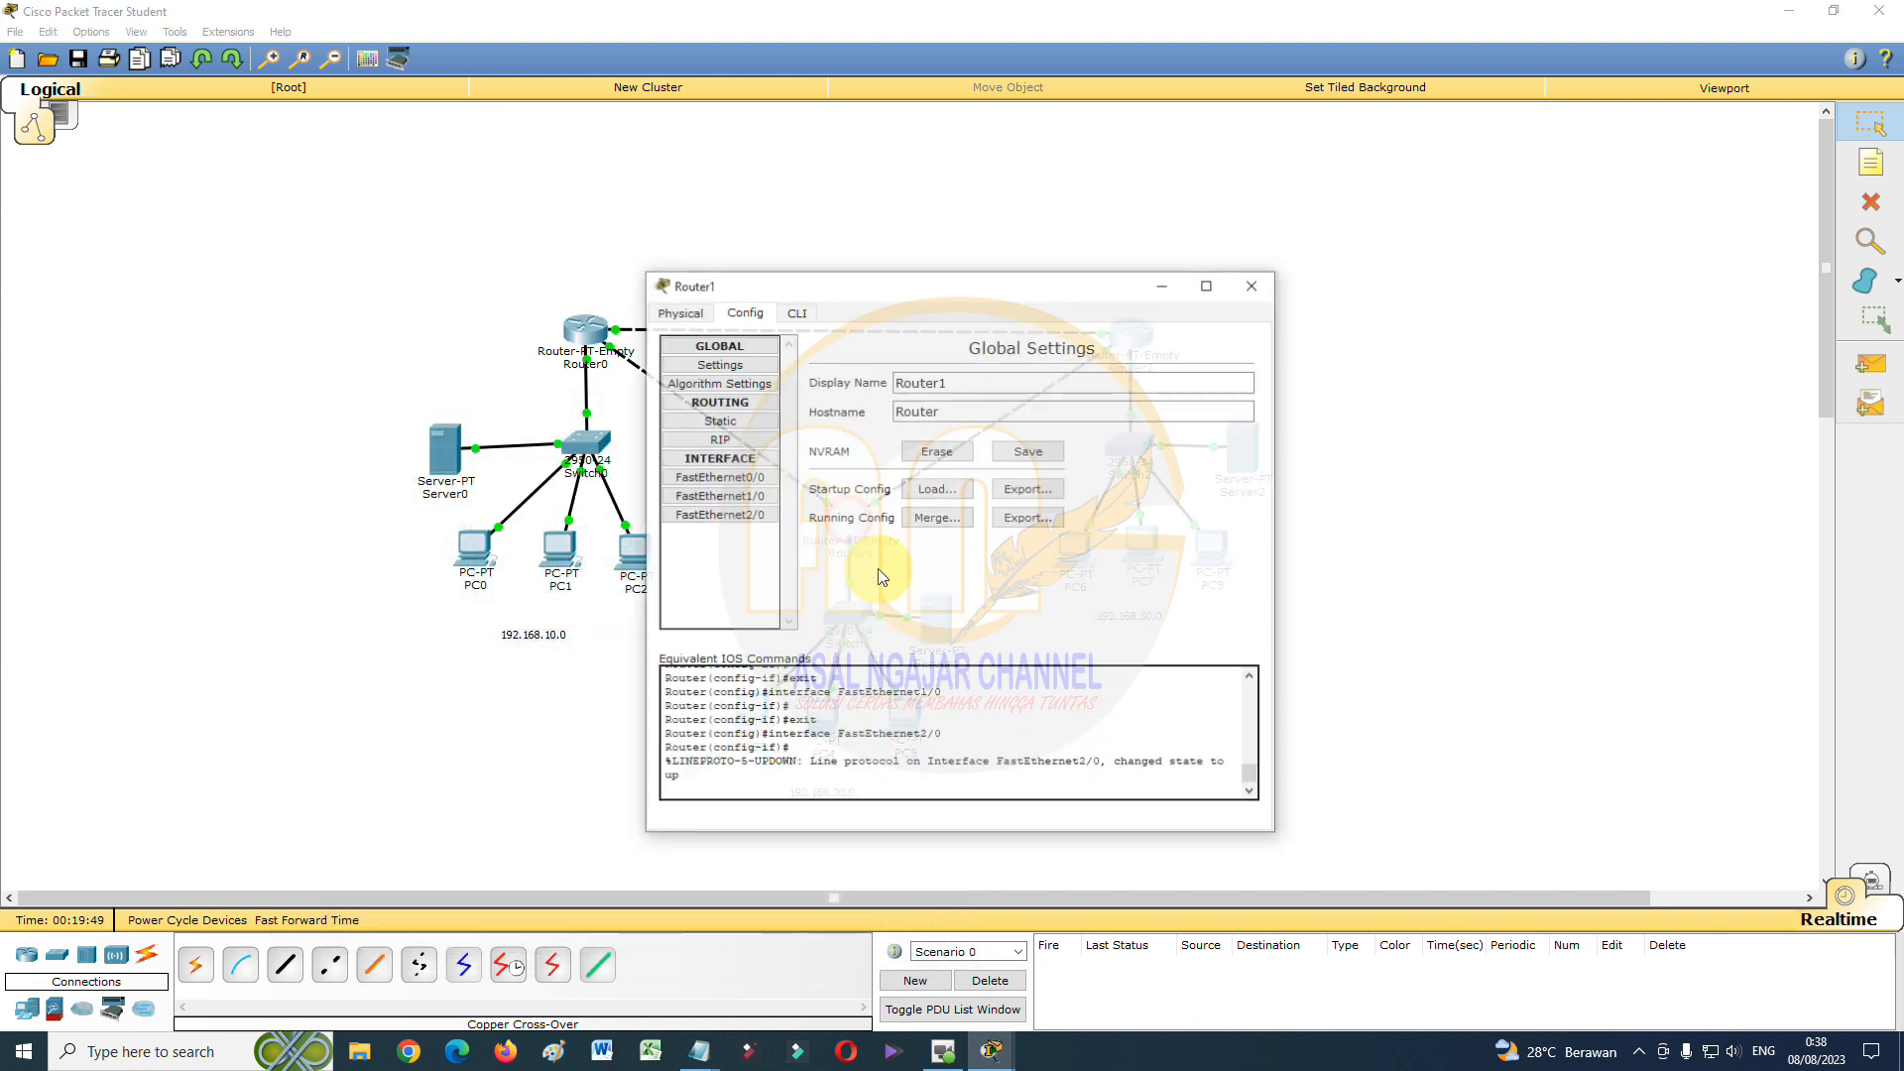
{"action": "left_click", "coordinate": [740, 422]}
{"action": "left_click", "coordinate": [992, 380]}
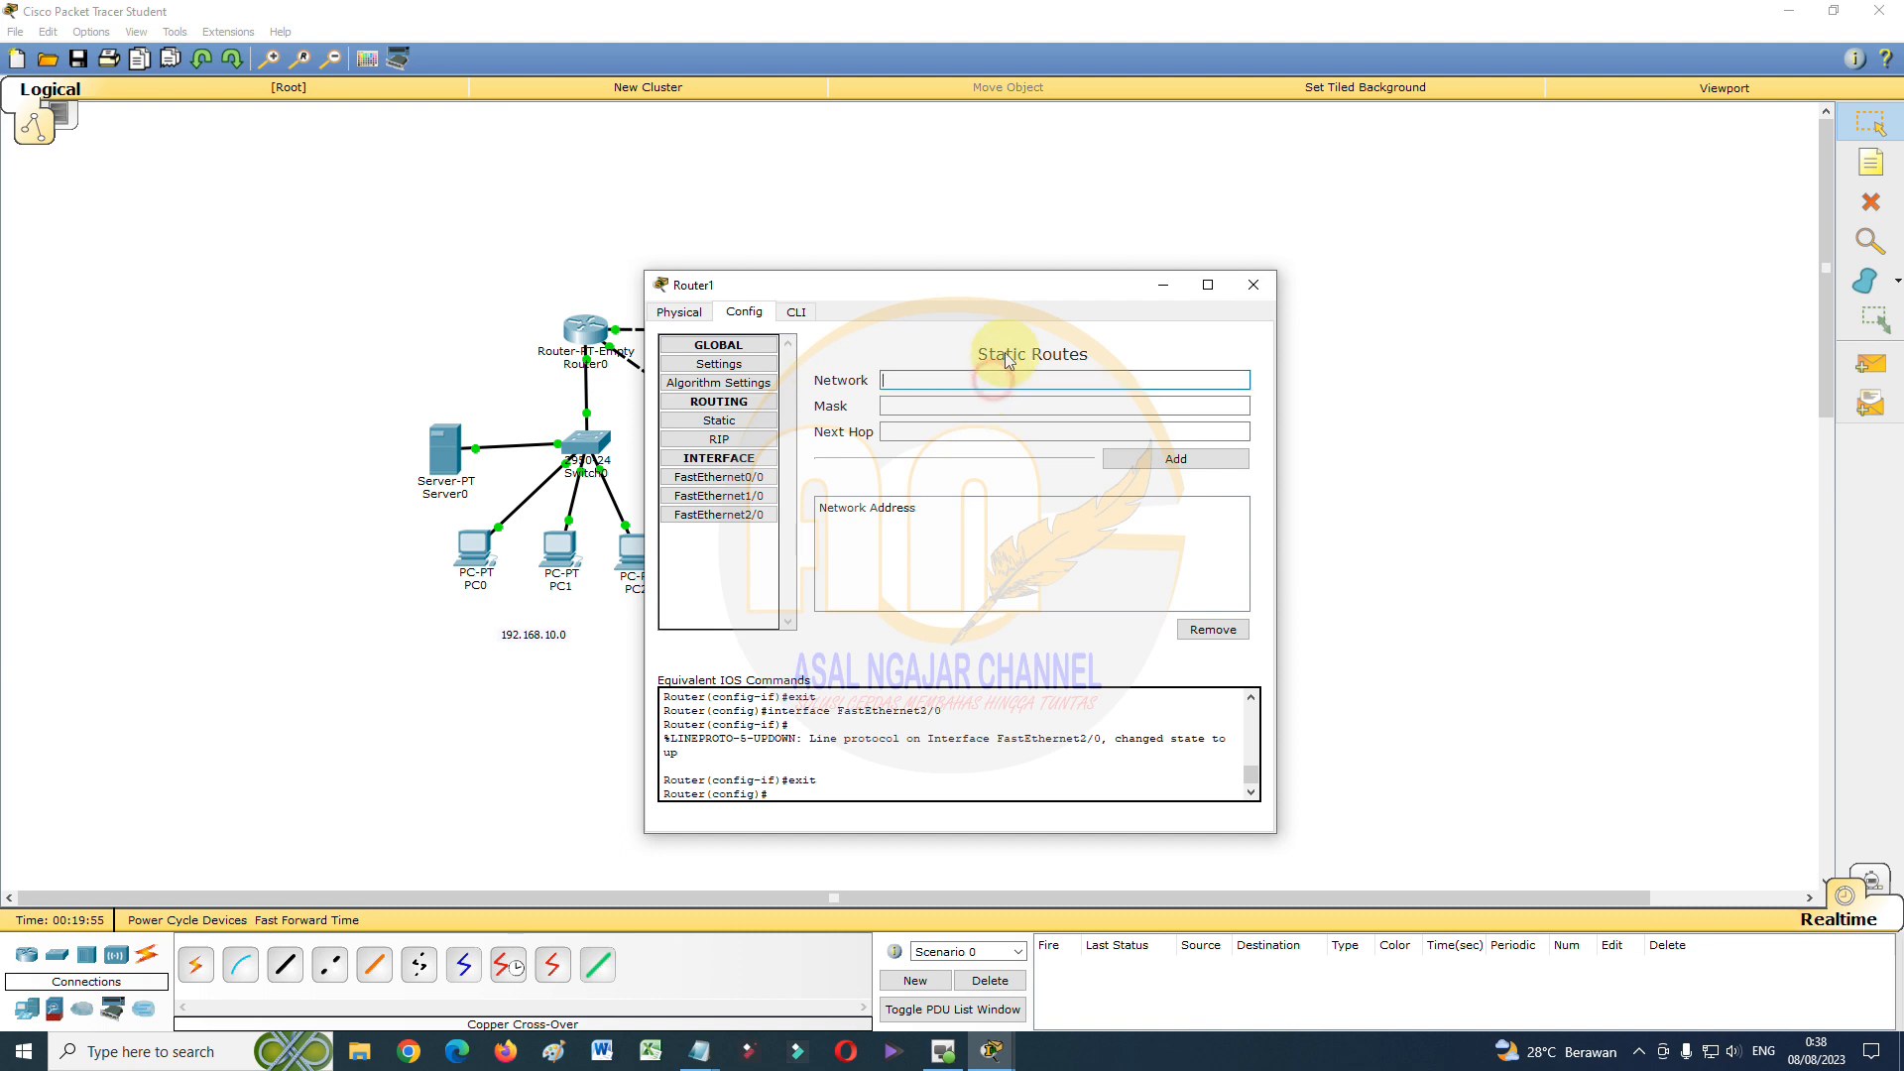
{"action": "left_click_drag", "start_coordinate": [986, 285], "coordinate": [1522, 178]}
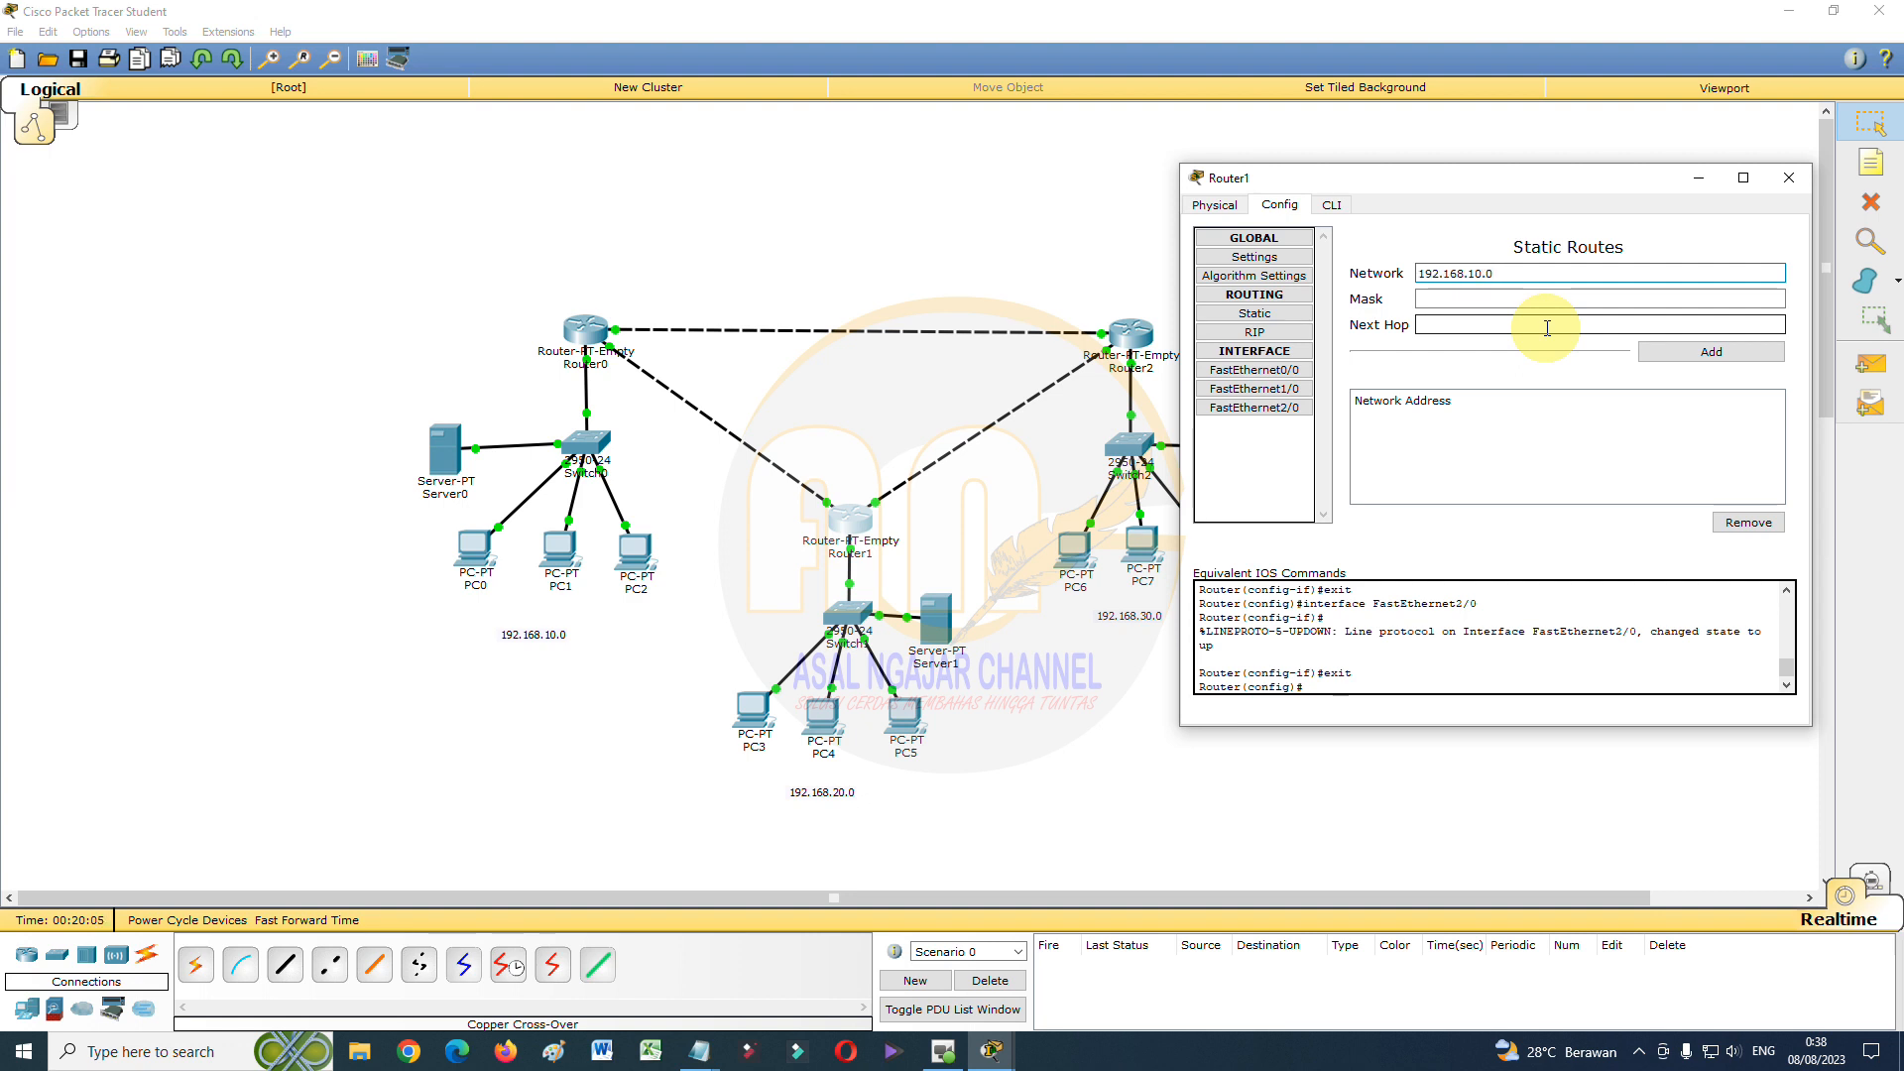
{"action": "left_click", "coordinate": [1532, 295]}
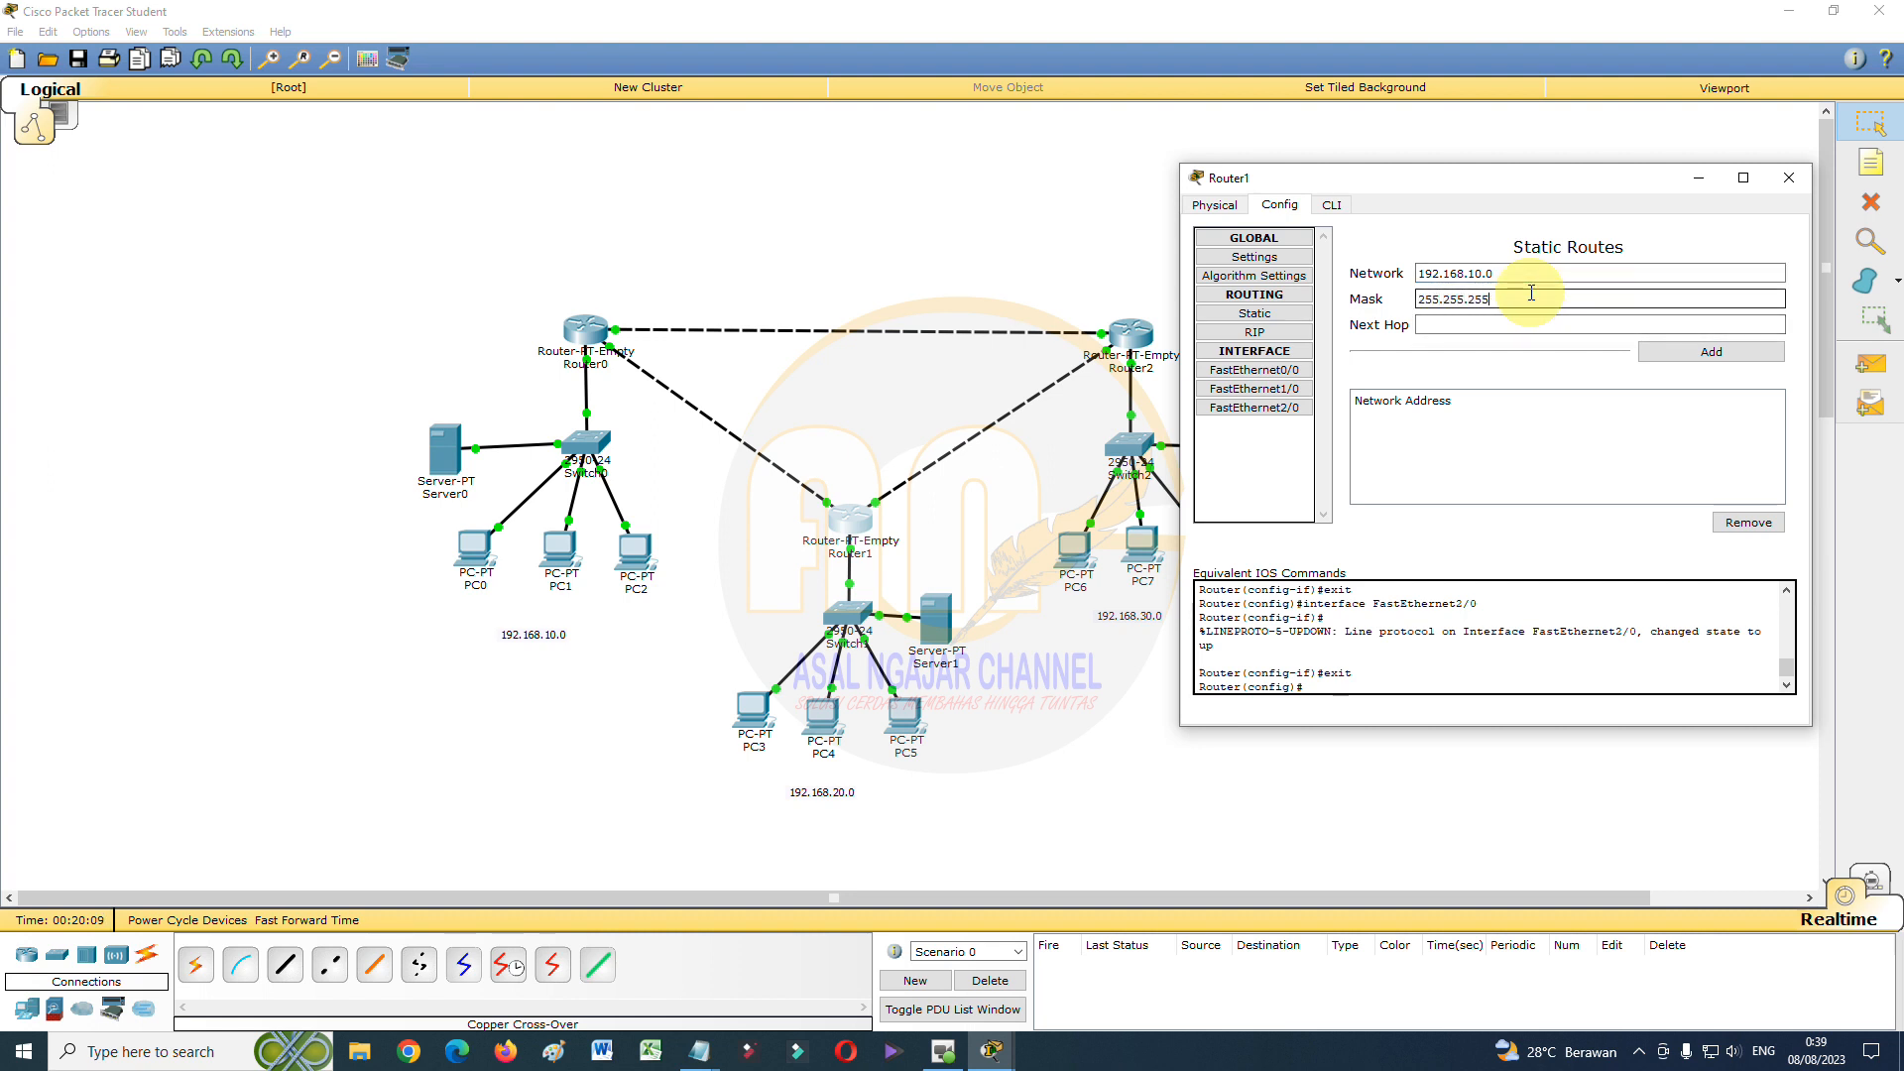
{"action": "type", "text": "255.255.255.0"}
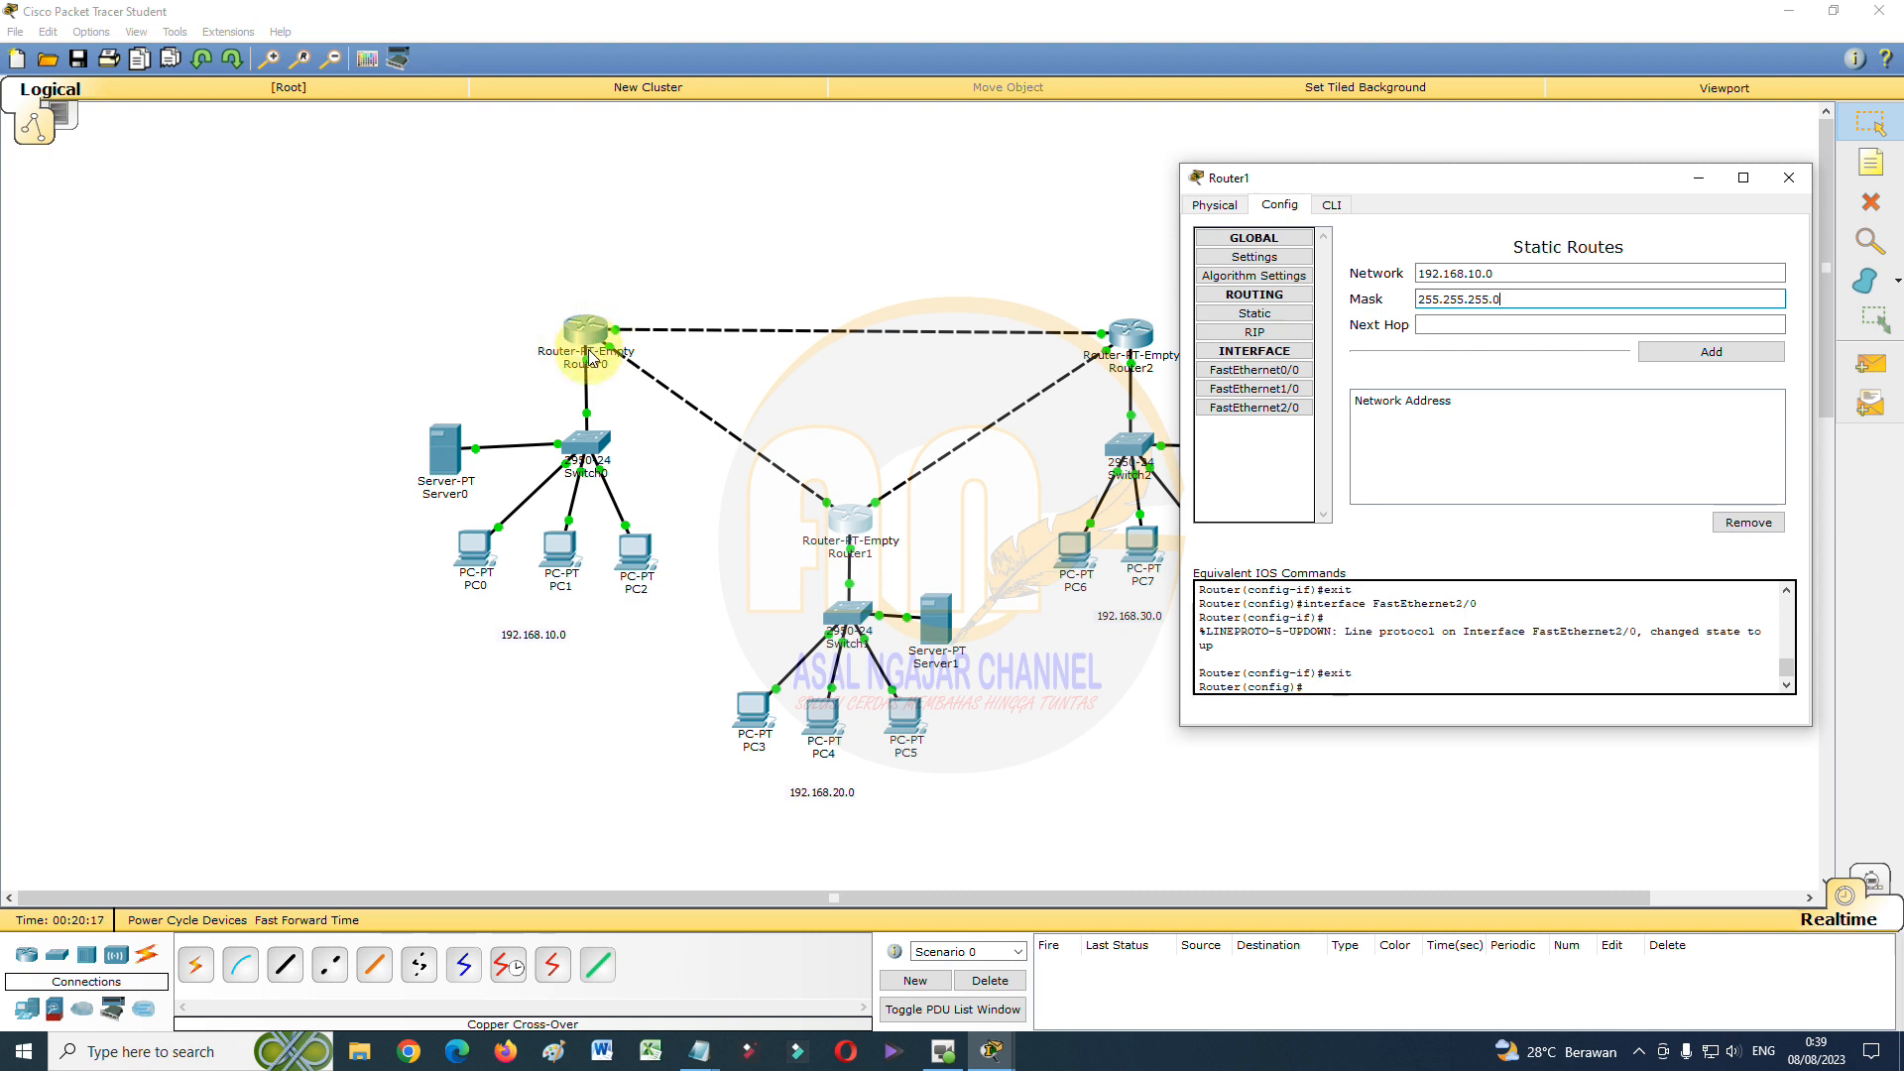
{"action": "left_click", "coordinate": [1487, 328]}
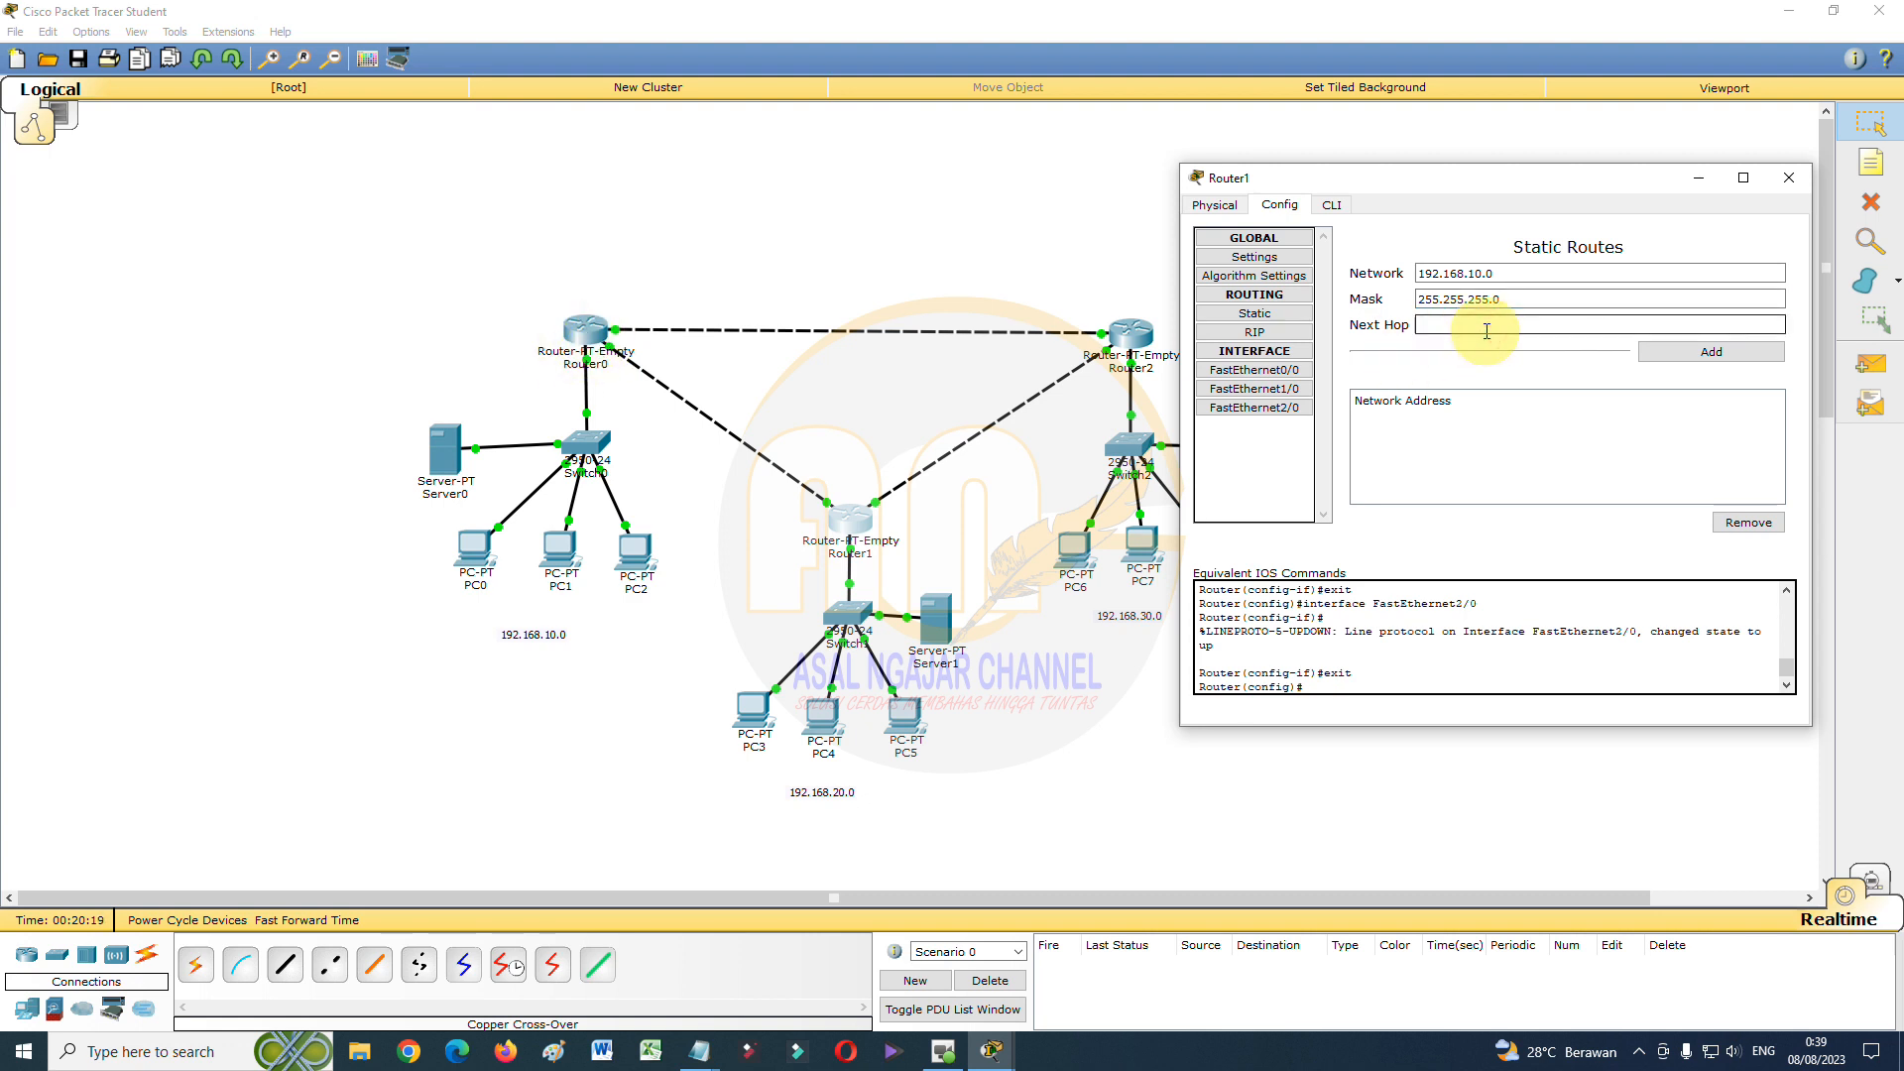
{"action": "left_click", "coordinate": [1255, 388]}
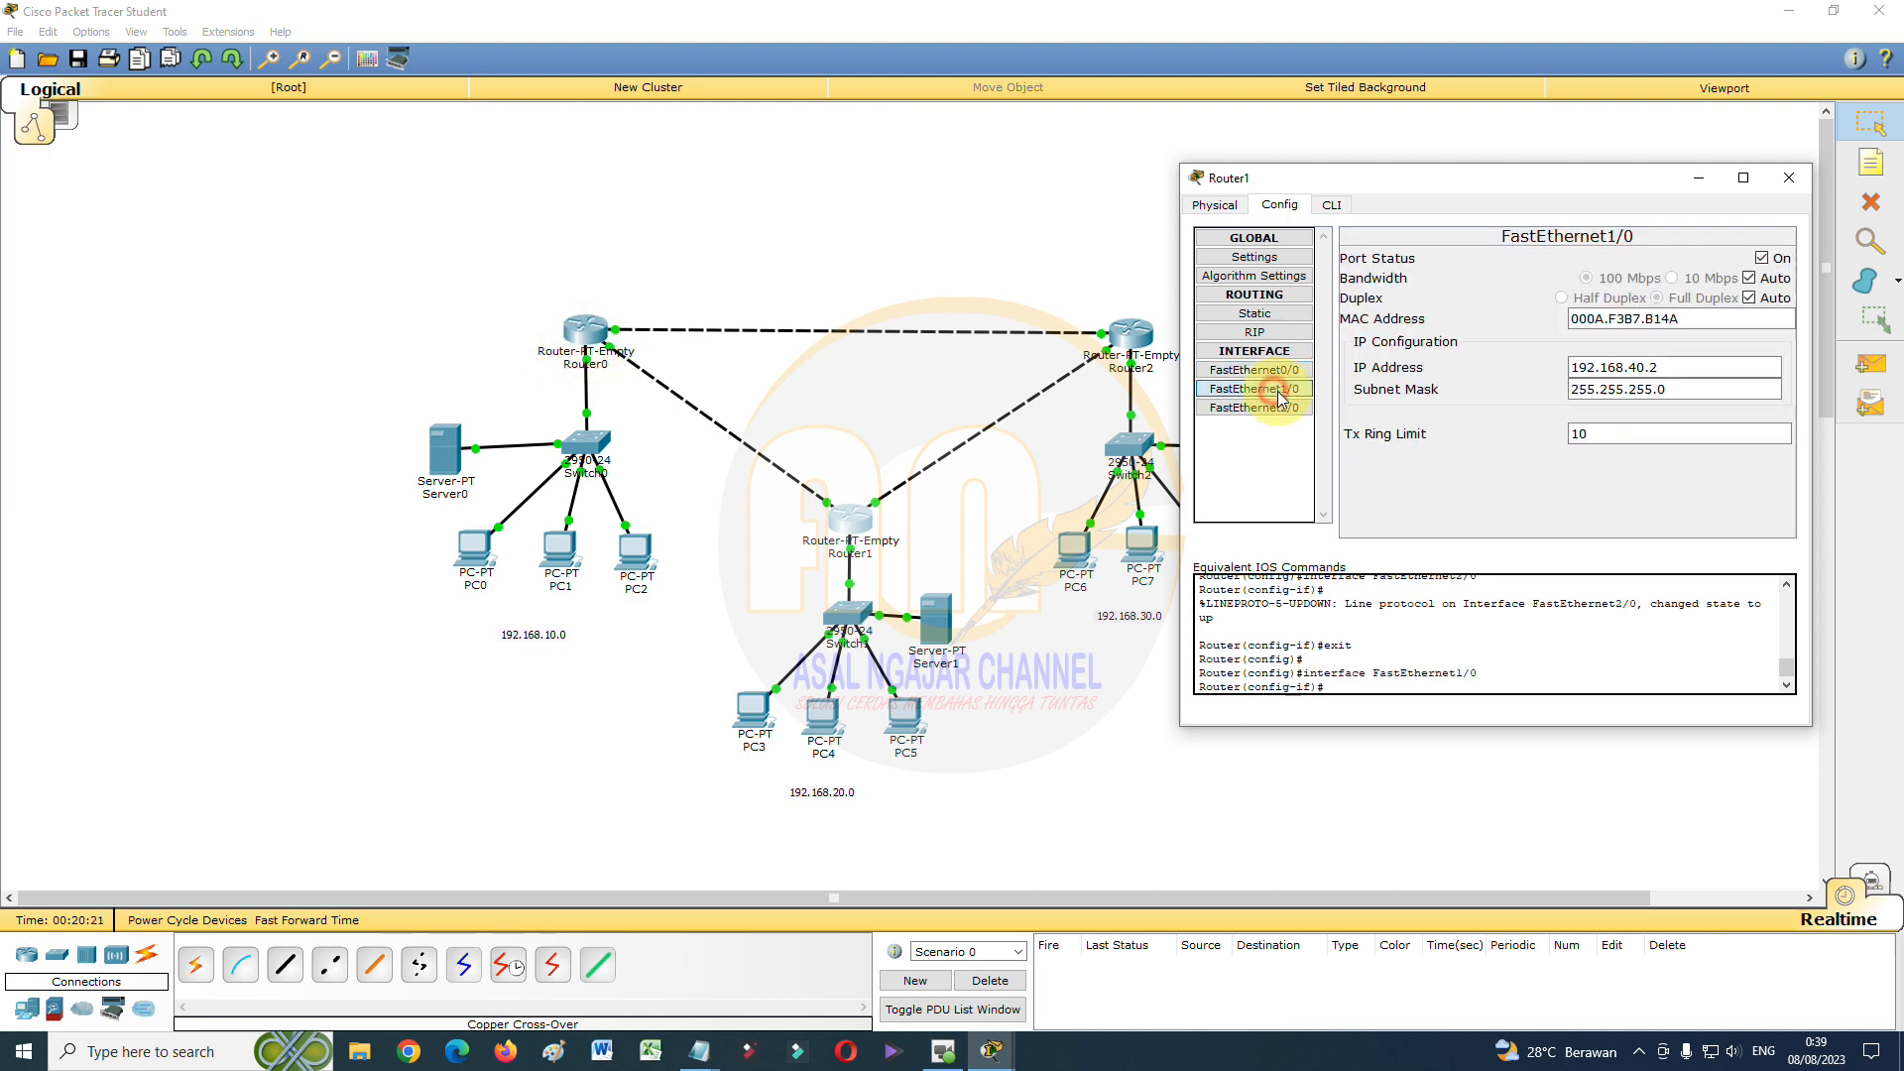
{"action": "left_click_drag", "start_coordinate": [1662, 369], "coordinate": [1544, 373]}
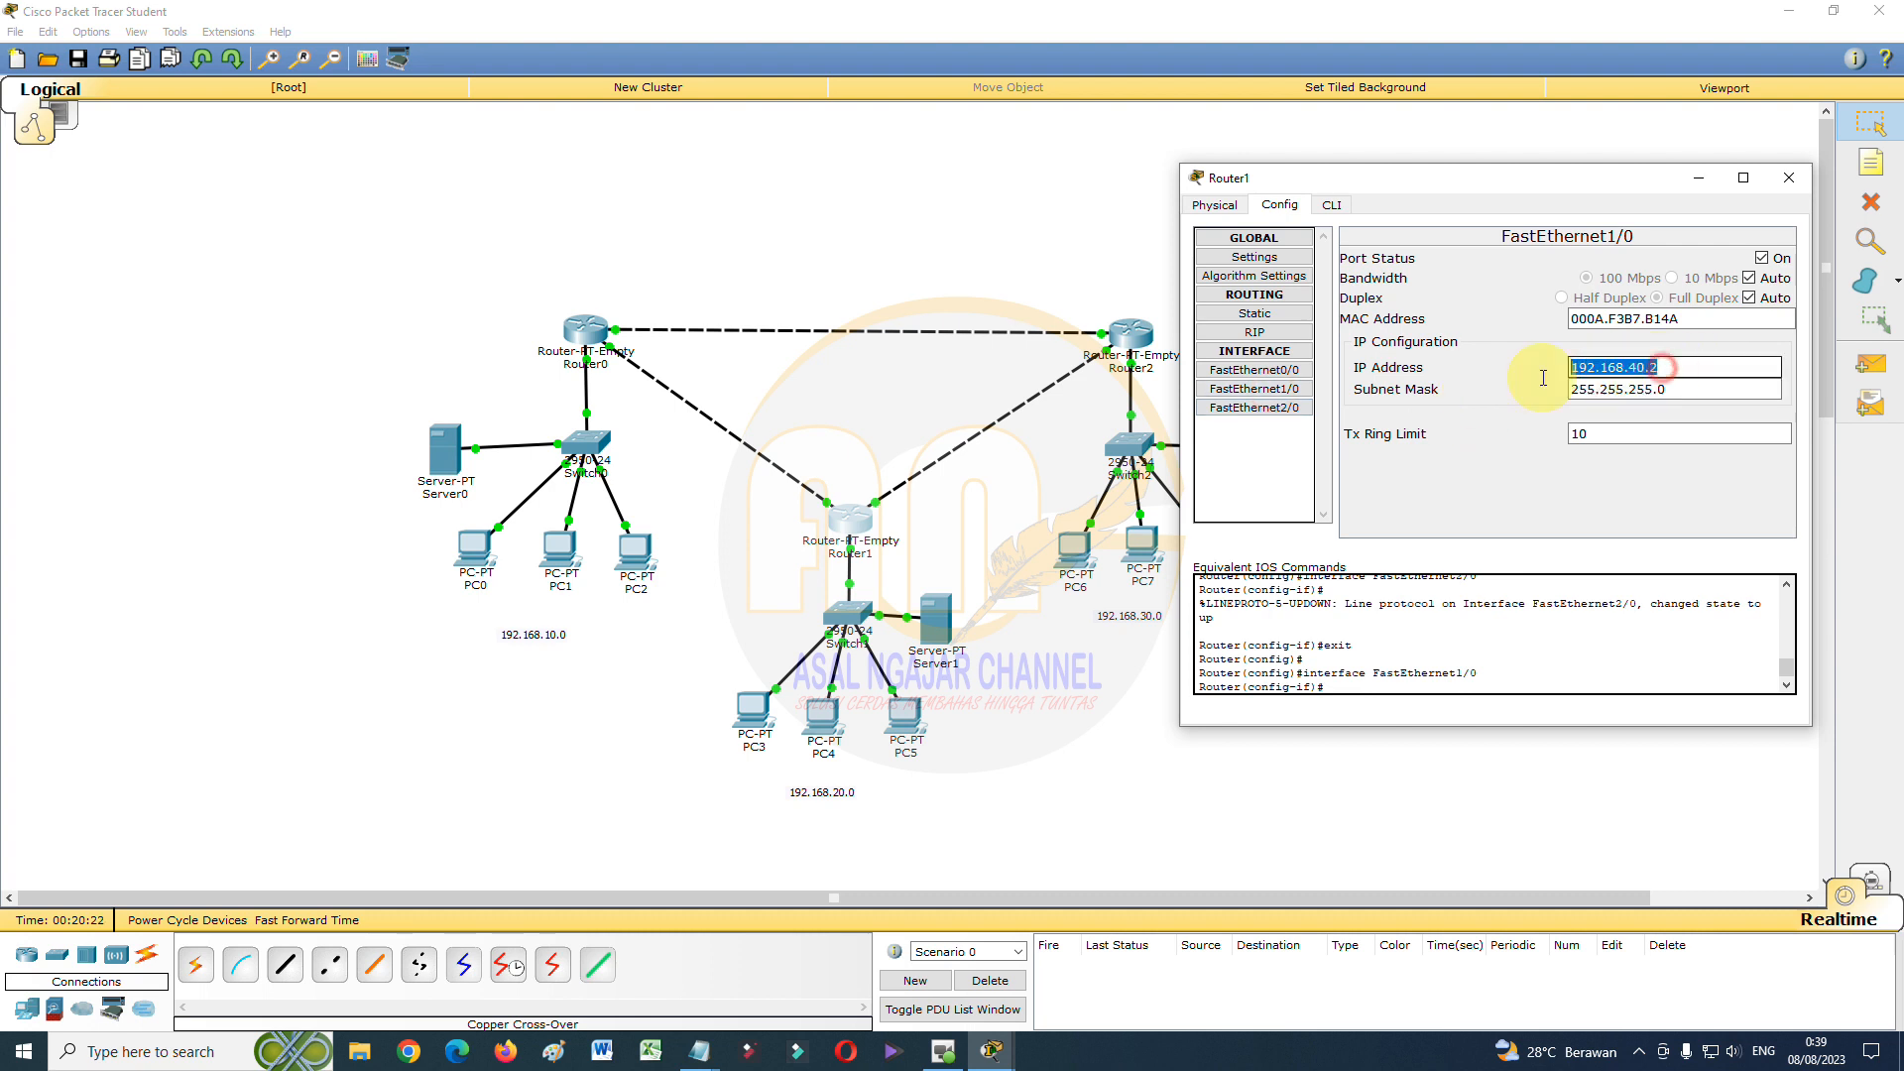
{"action": "left_click", "coordinate": [1668, 369]}
{"action": "left_click", "coordinate": [1255, 313]}
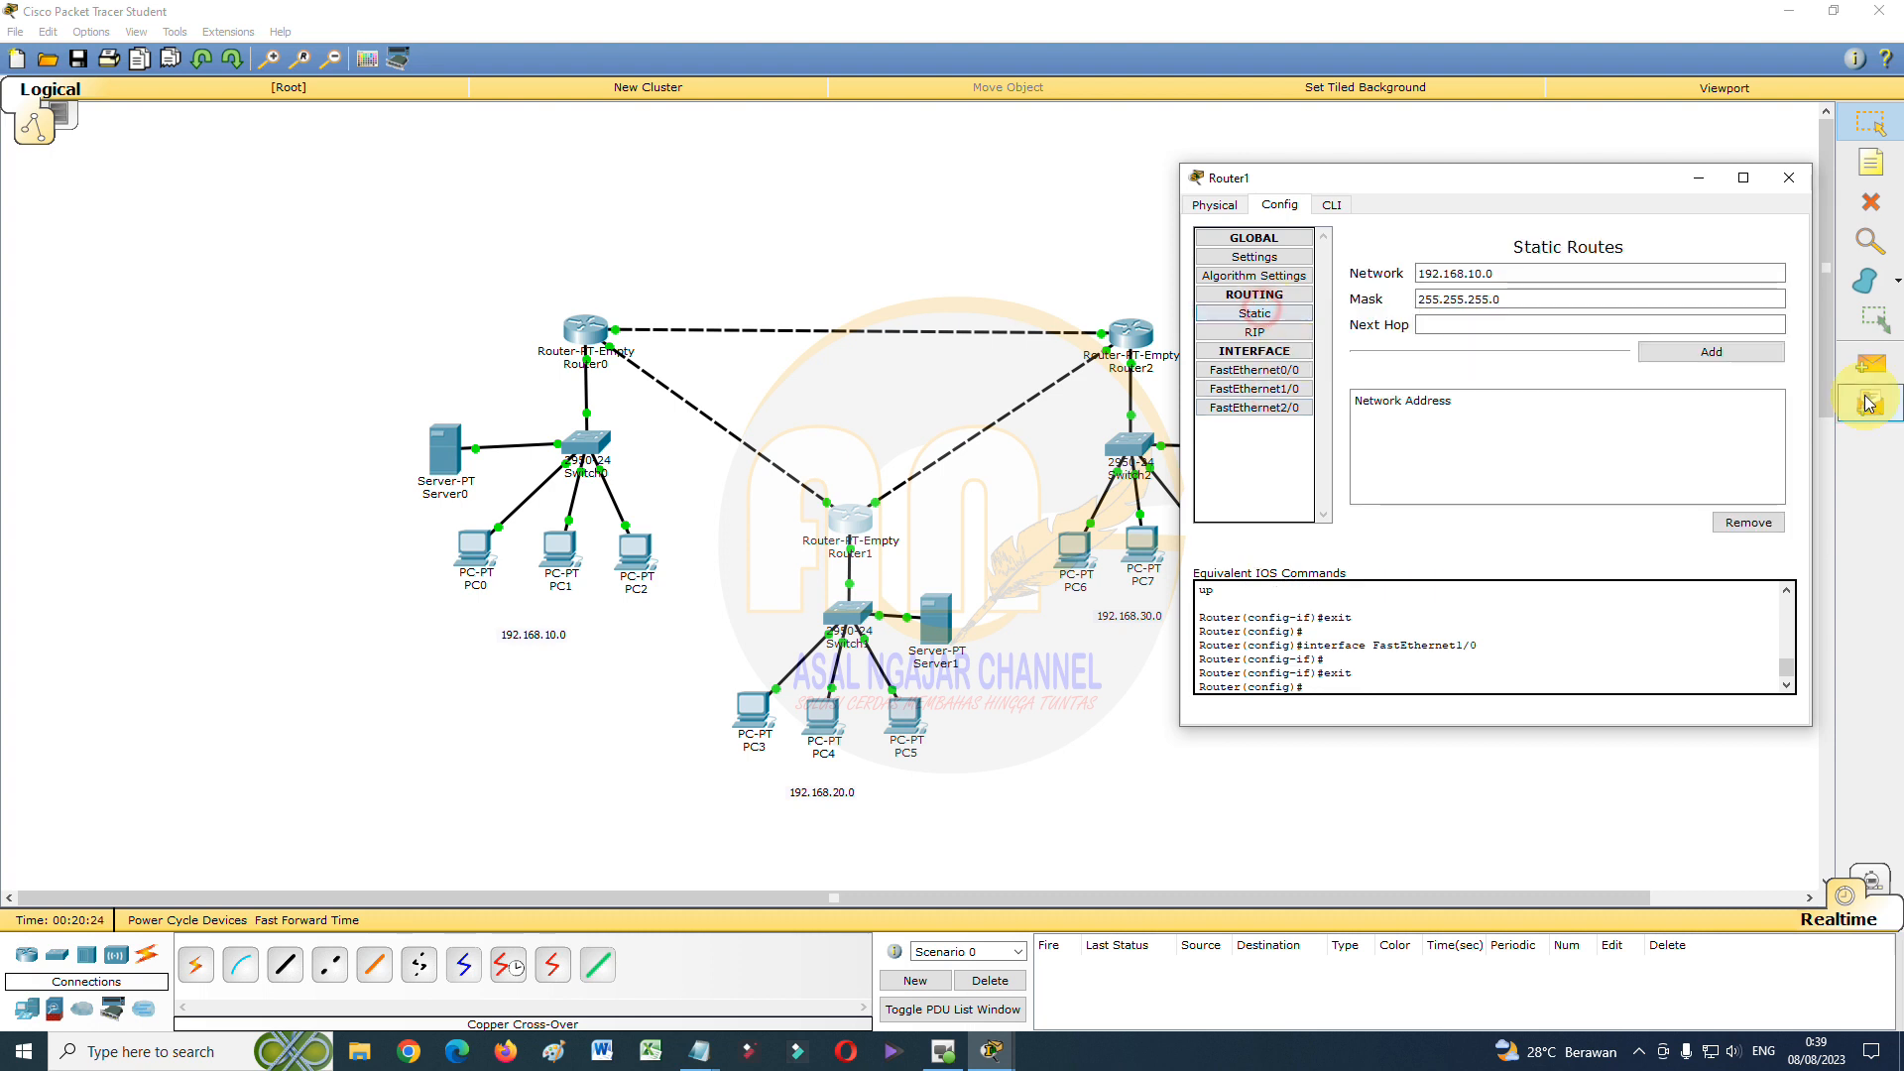
{"action": "left_click", "coordinate": [1550, 327]}
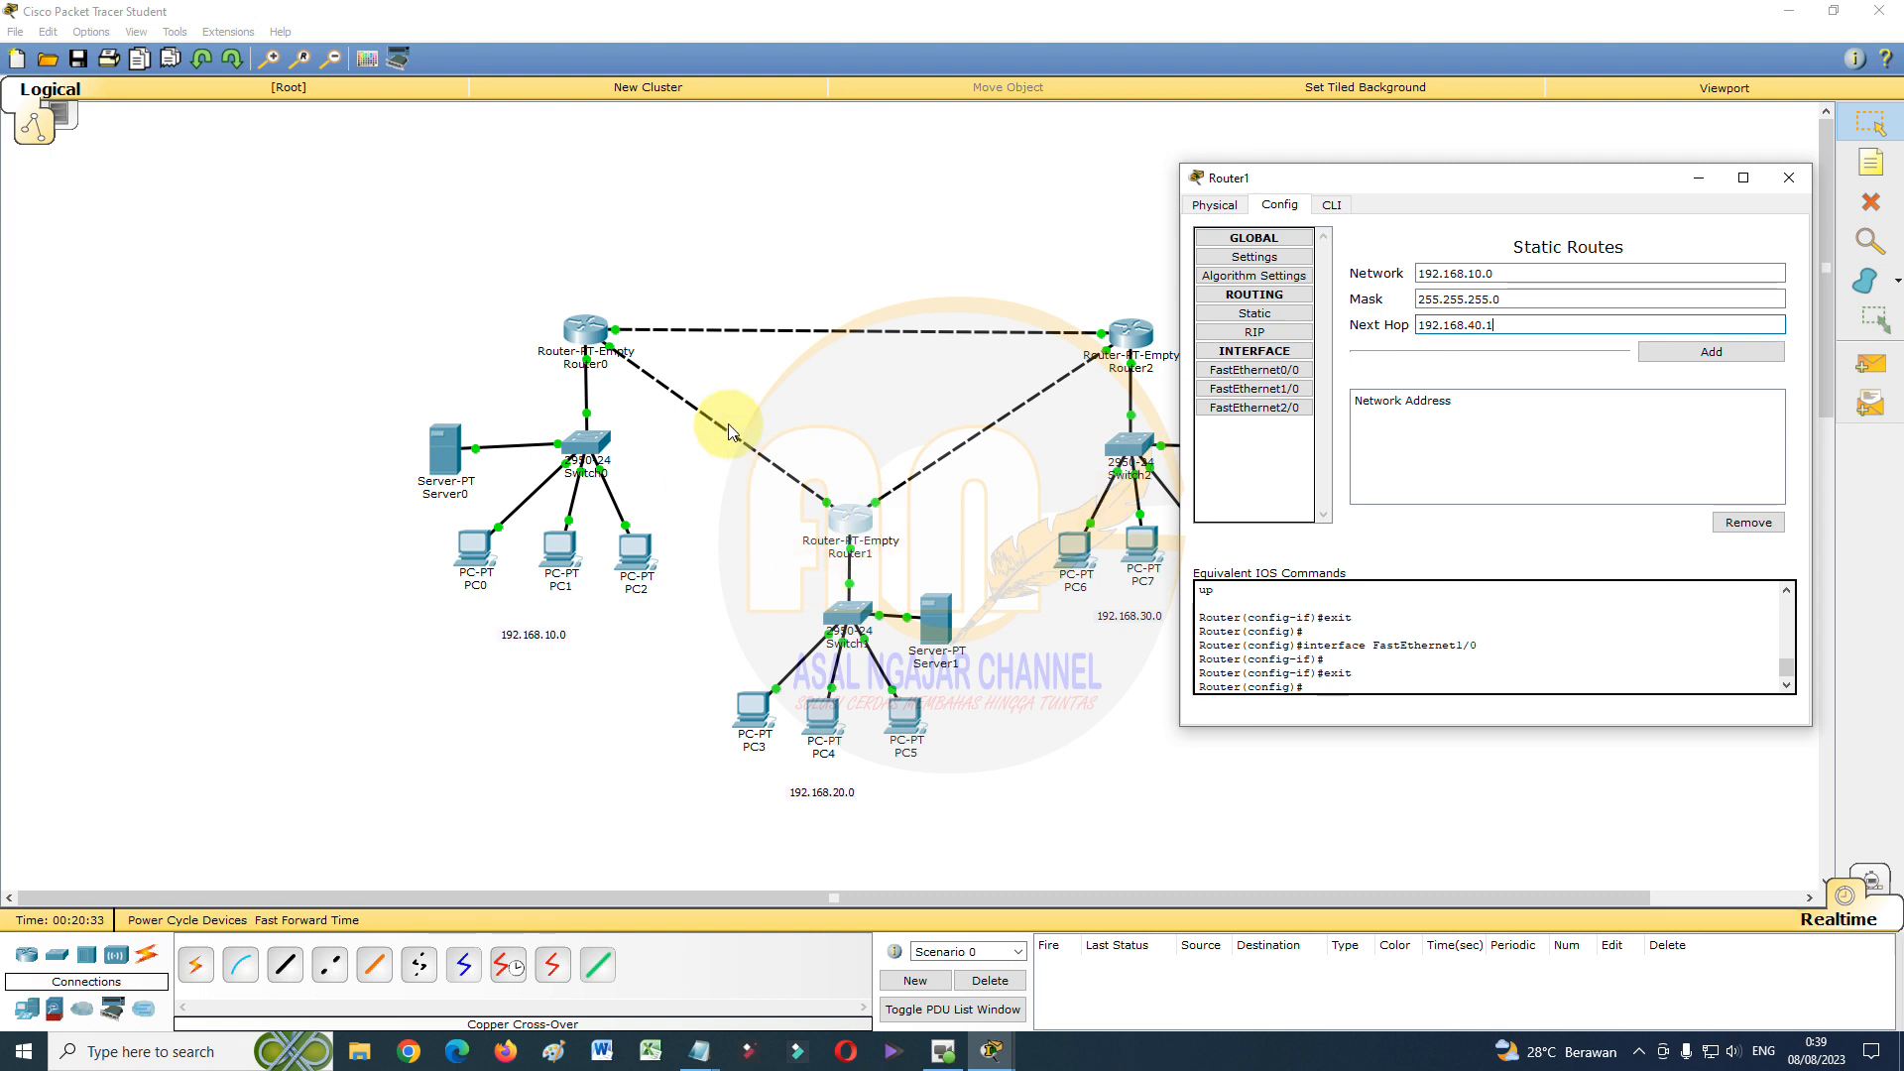
{"action": "left_click", "coordinate": [1730, 353]}
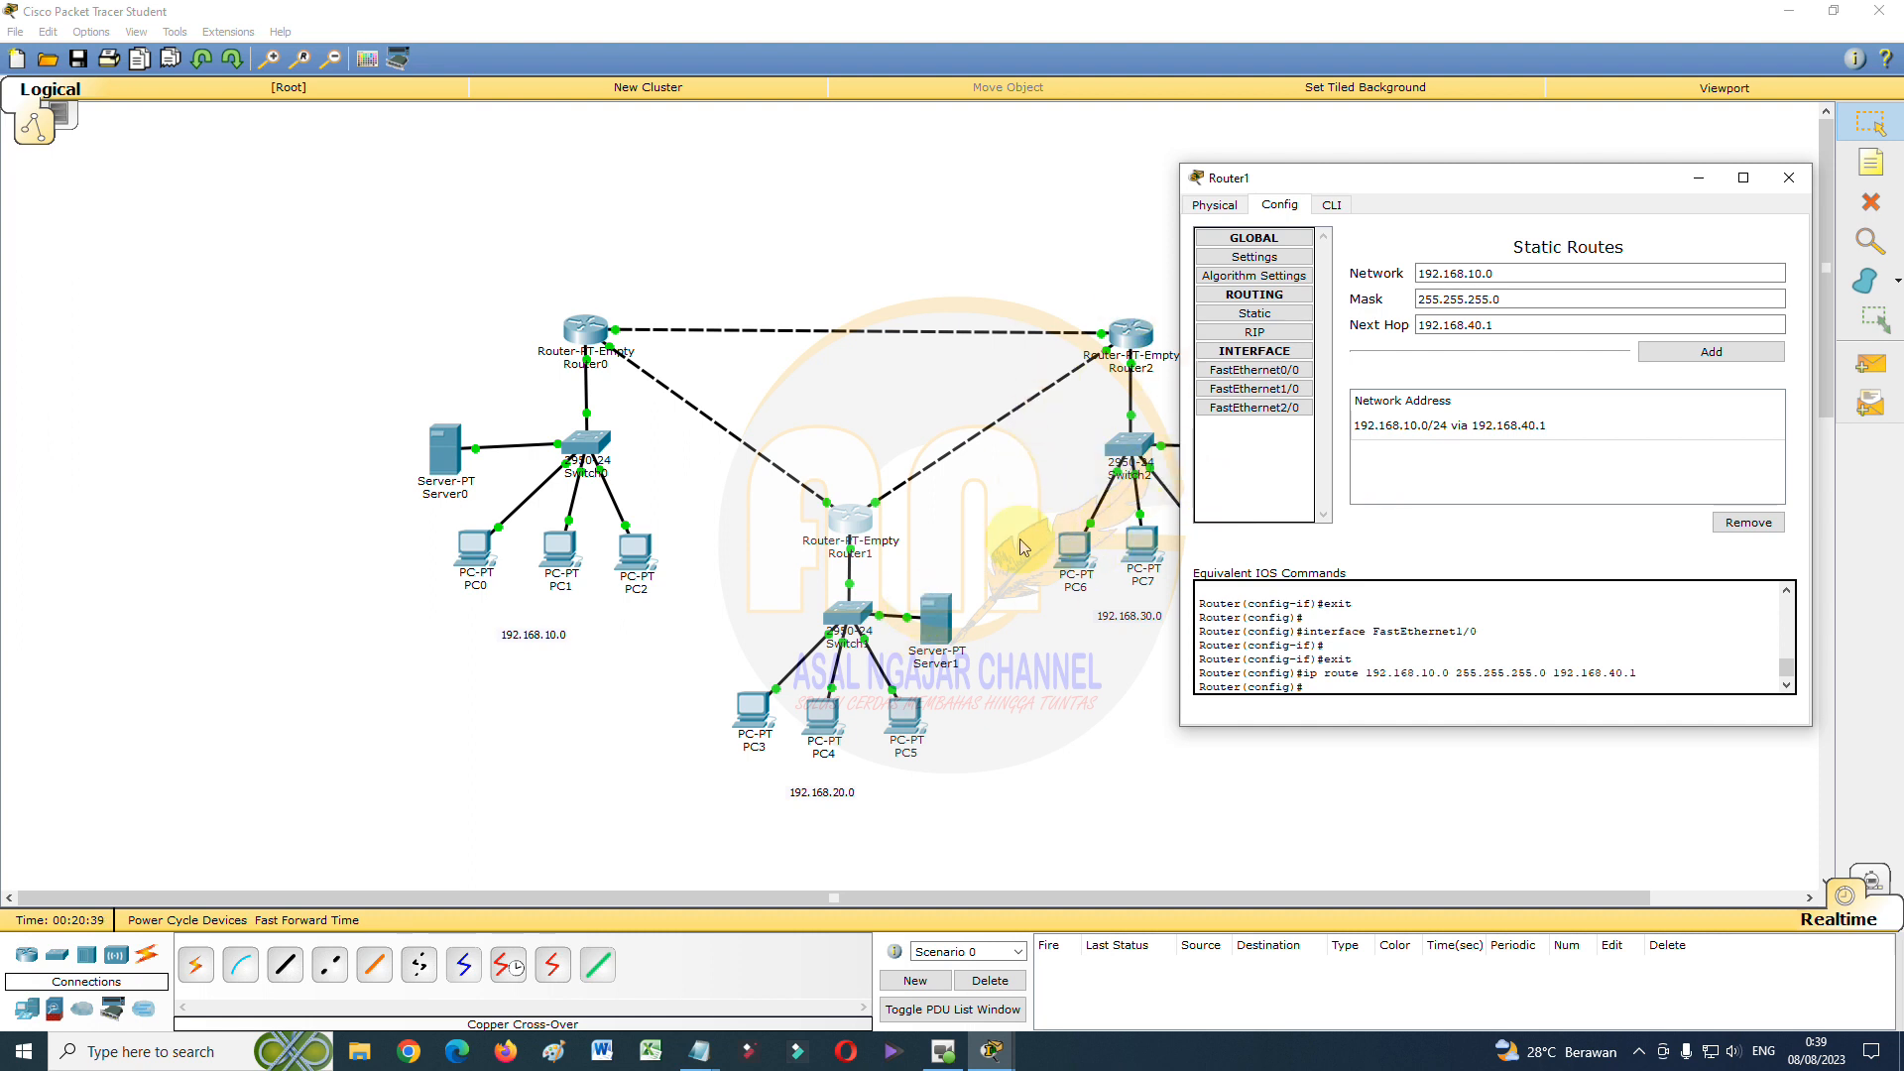
Add a second static route on Router1 to network 192.168.30.0, mask 255.255.255.0, next hop 192.168.50.2, and close its configuration
{"action": "left_click_drag", "start_coordinate": [1303, 176], "coordinate": [1416, 175]}
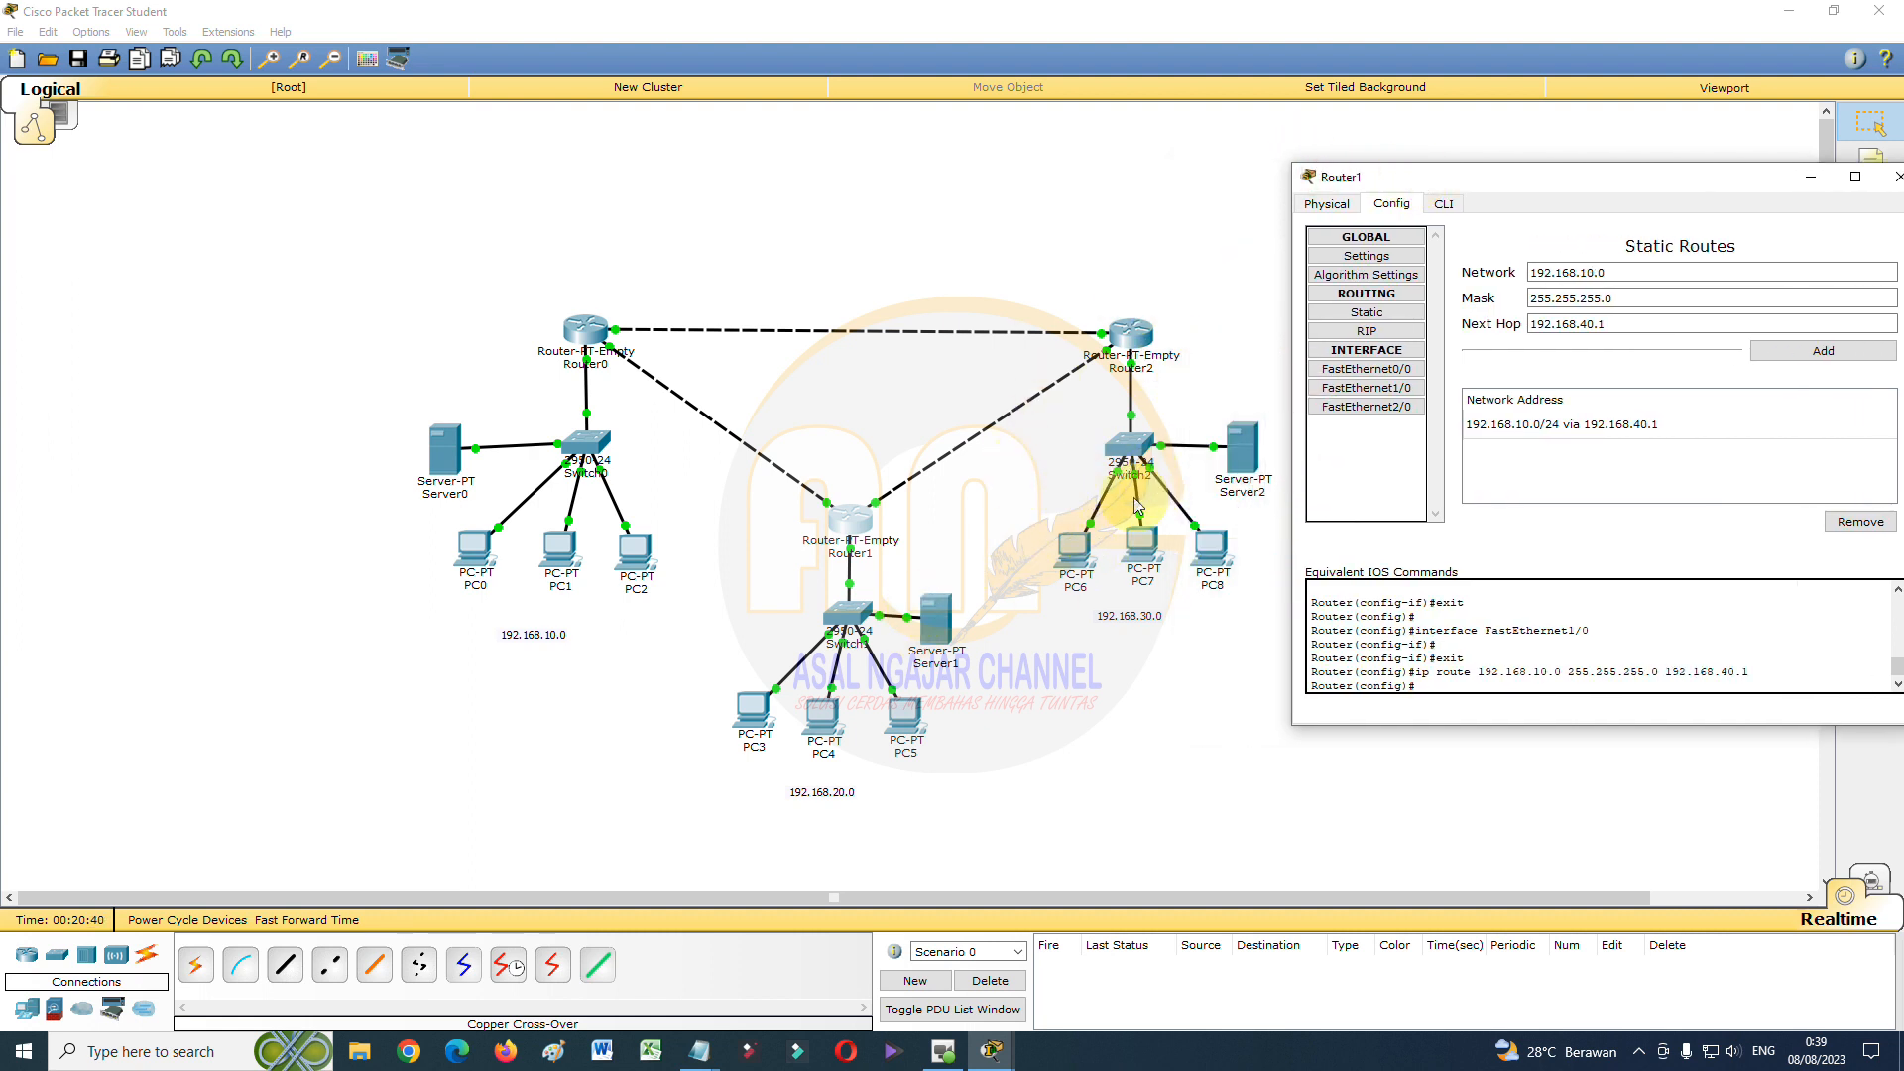
{"action": "left_click_drag", "start_coordinate": [1714, 184], "coordinate": [1575, 146]}
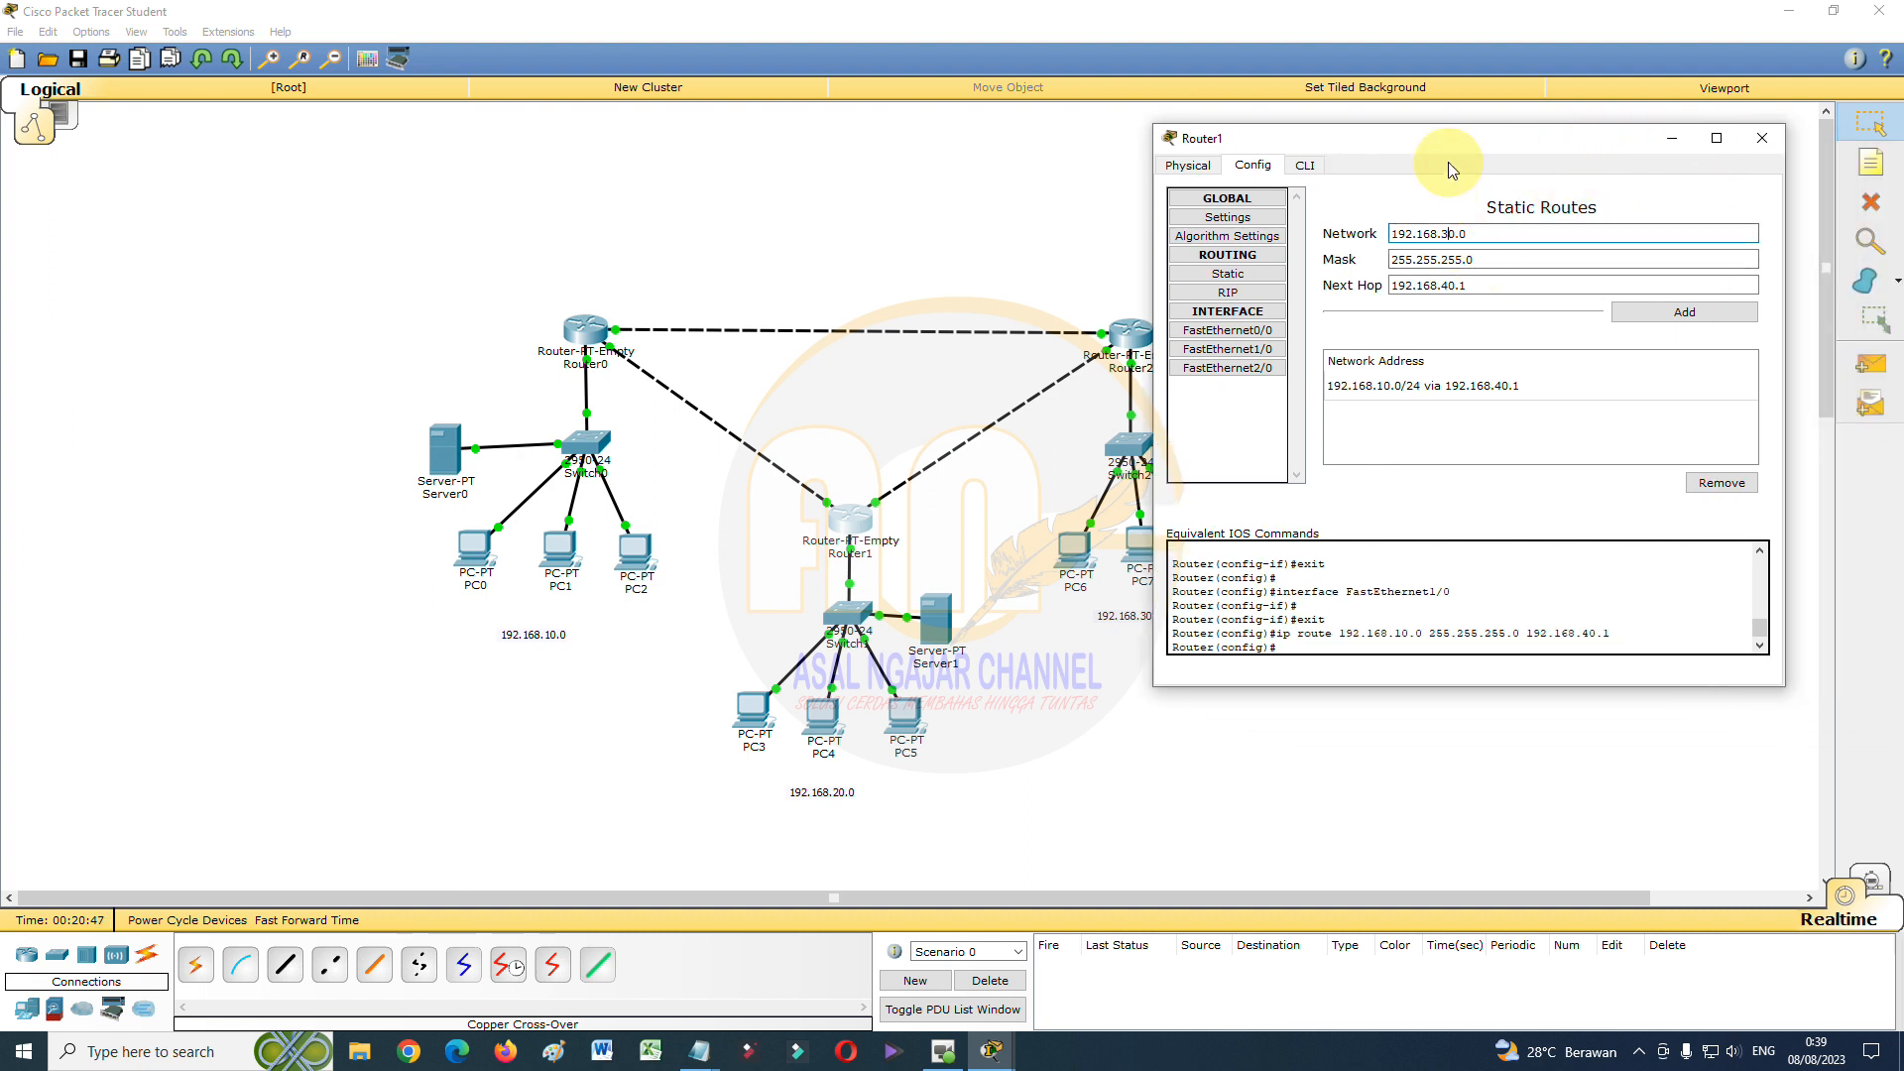
{"action": "left_click_drag", "start_coordinate": [1451, 142], "coordinate": [1533, 193]}
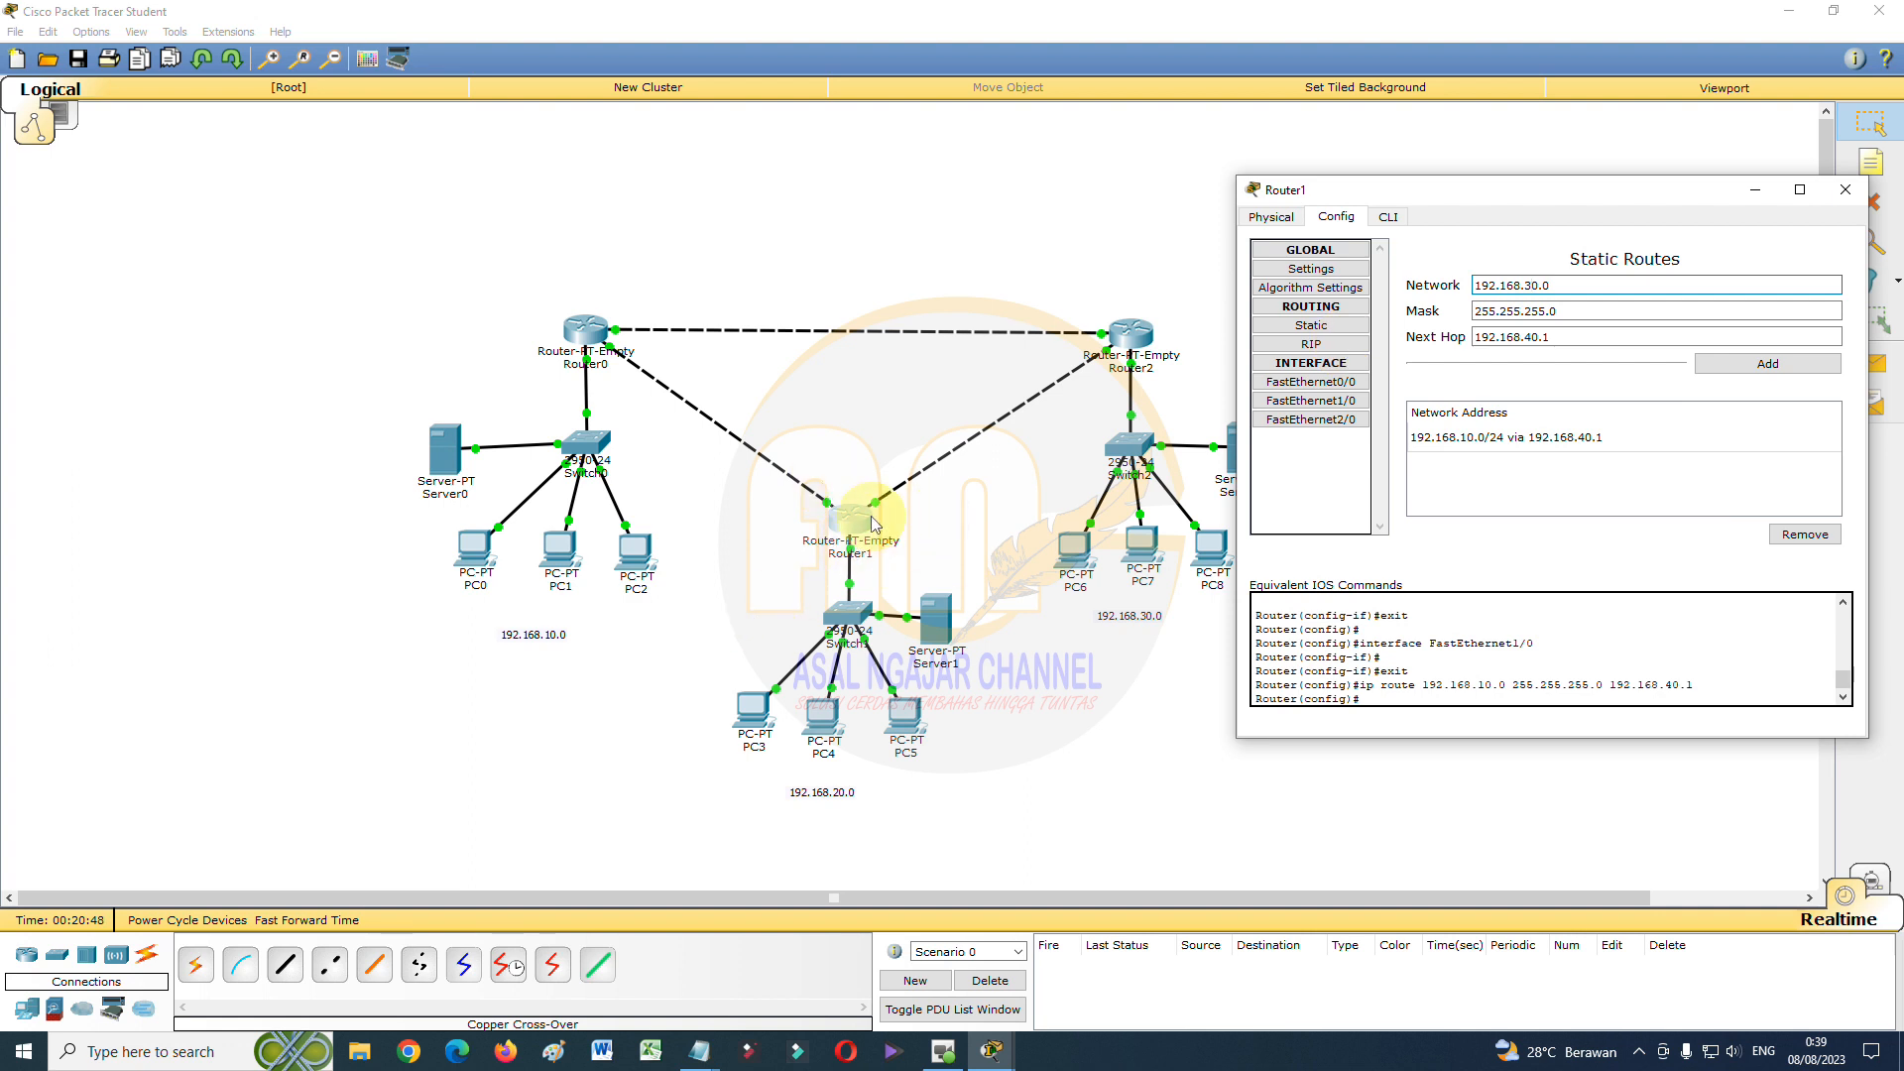
{"action": "left_click", "coordinate": [1345, 421]}
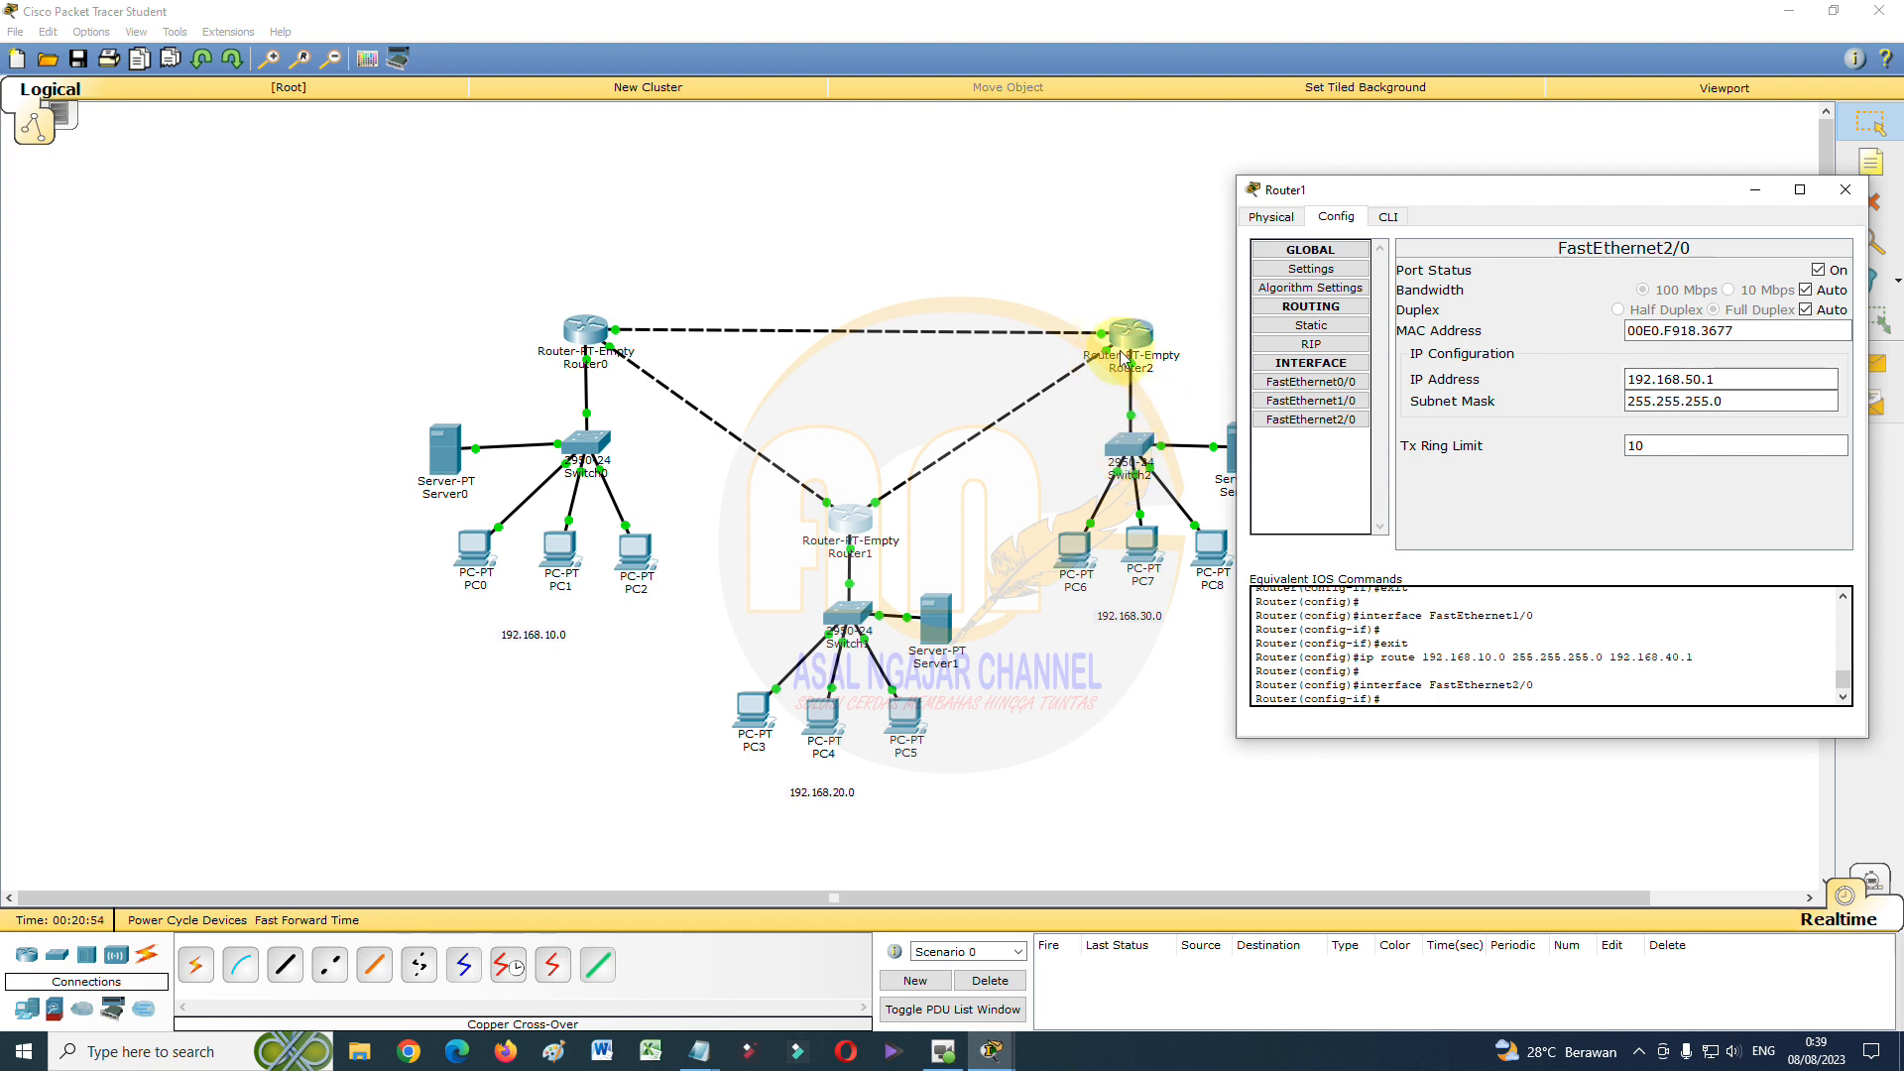
{"action": "left_click", "coordinate": [1353, 327]}
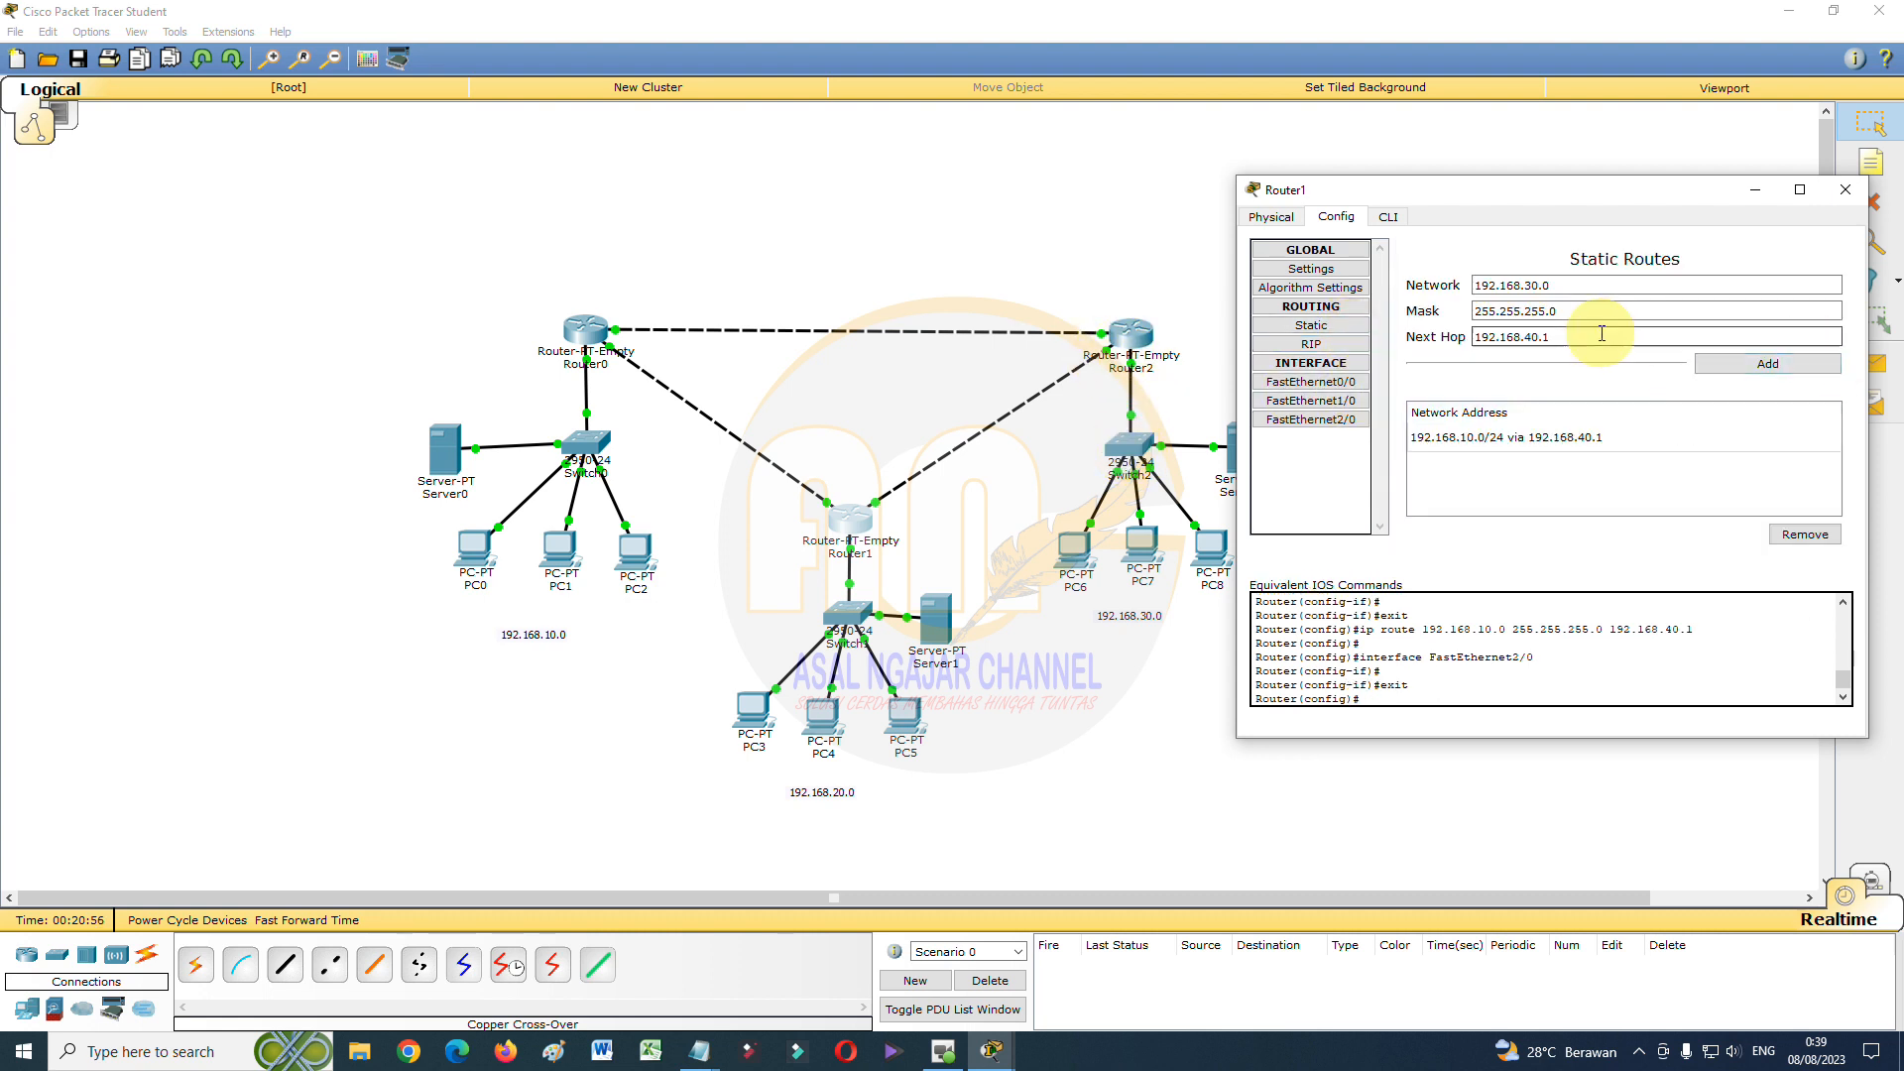
{"action": "left_click", "coordinate": [1525, 340]}
{"action": "left_click_drag", "start_coordinate": [1526, 340], "coordinate": [1552, 342]}
{"action": "type", "text": "50.2"}
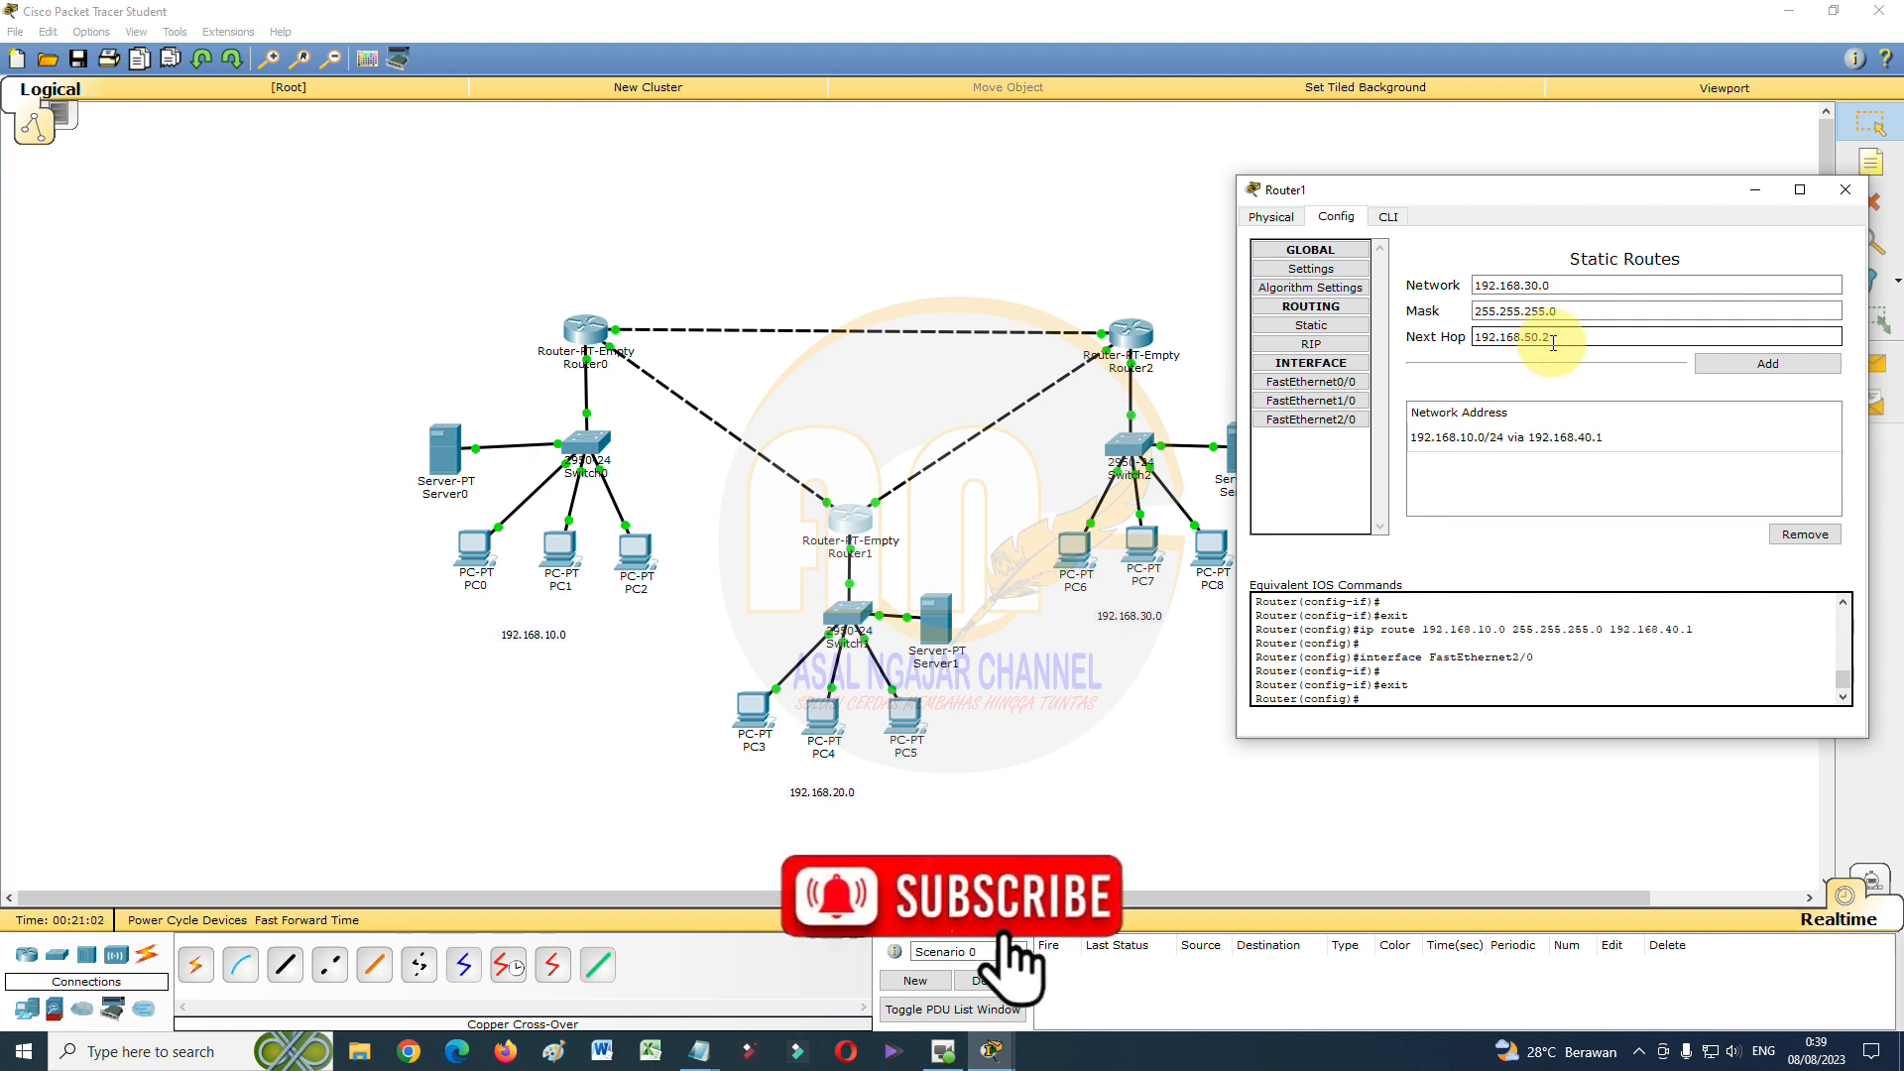
{"action": "left_click", "coordinate": [1730, 373]}
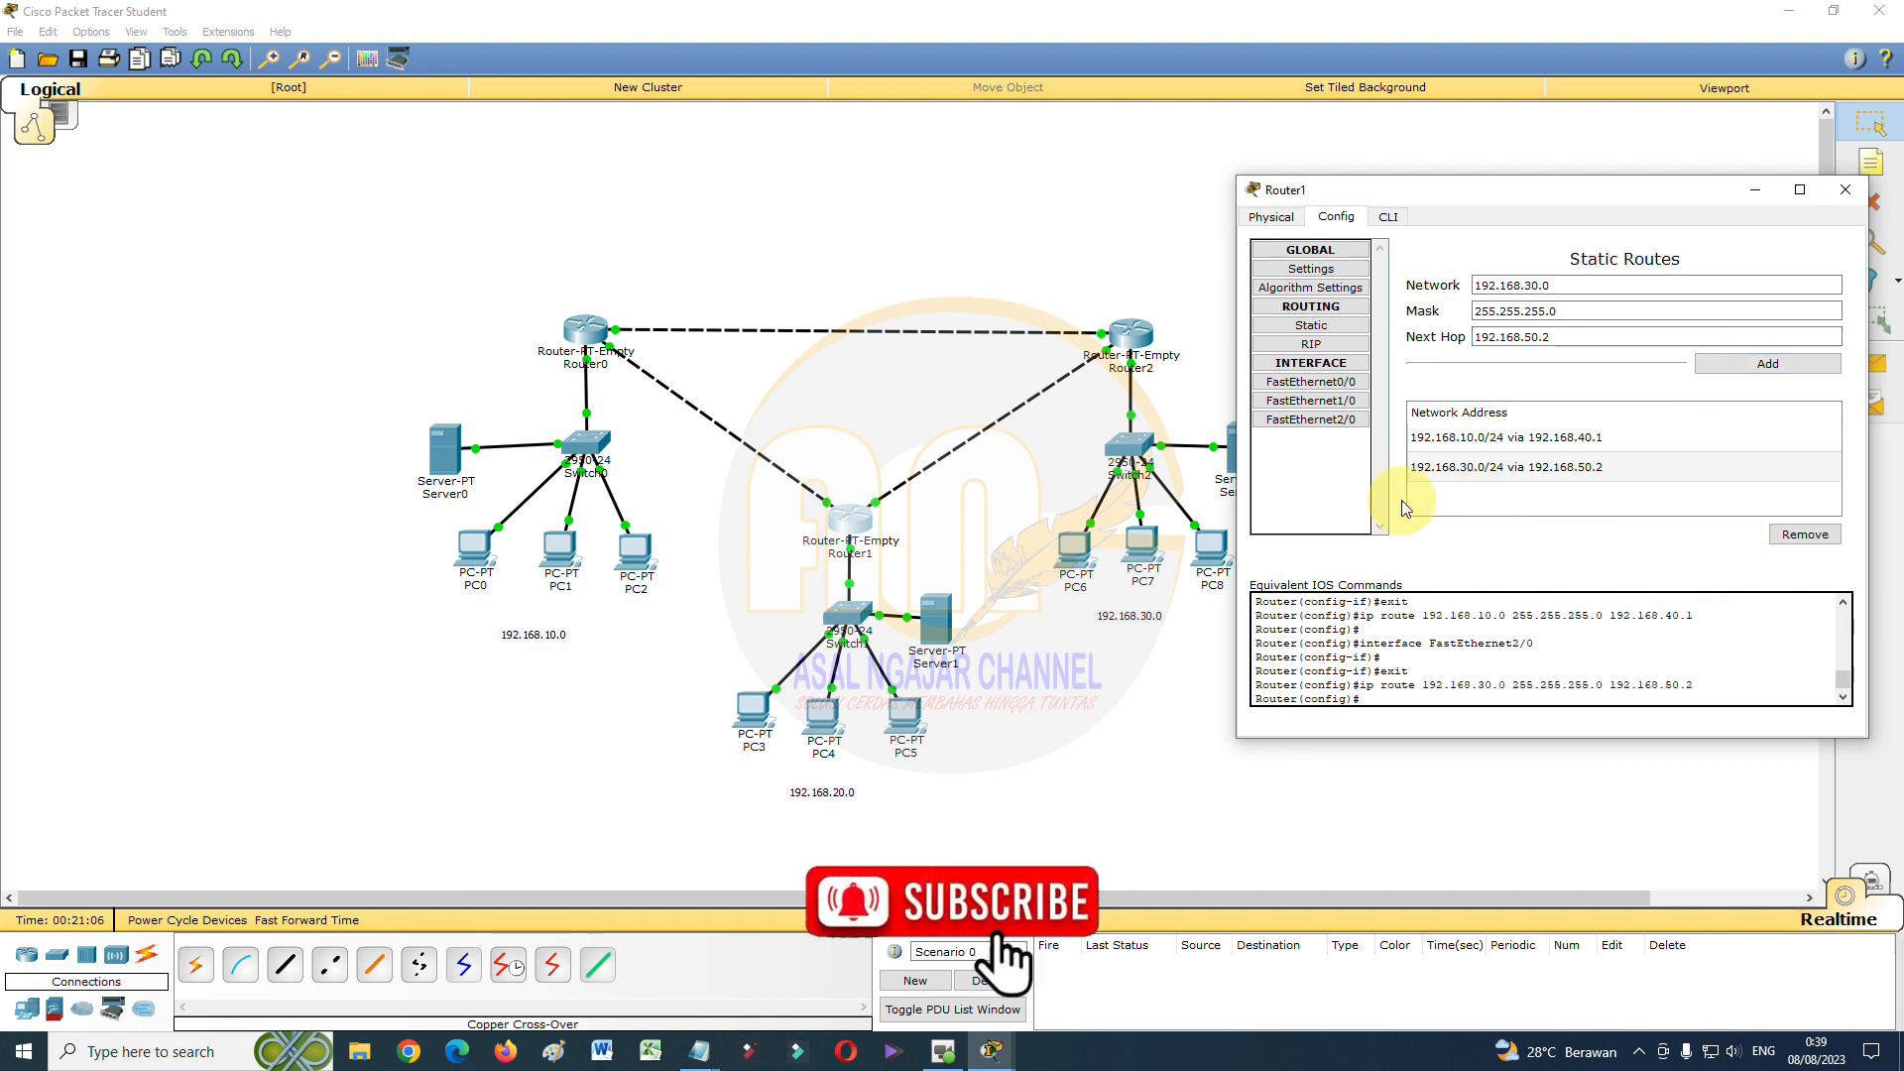
{"action": "left_click", "coordinate": [1839, 195]}
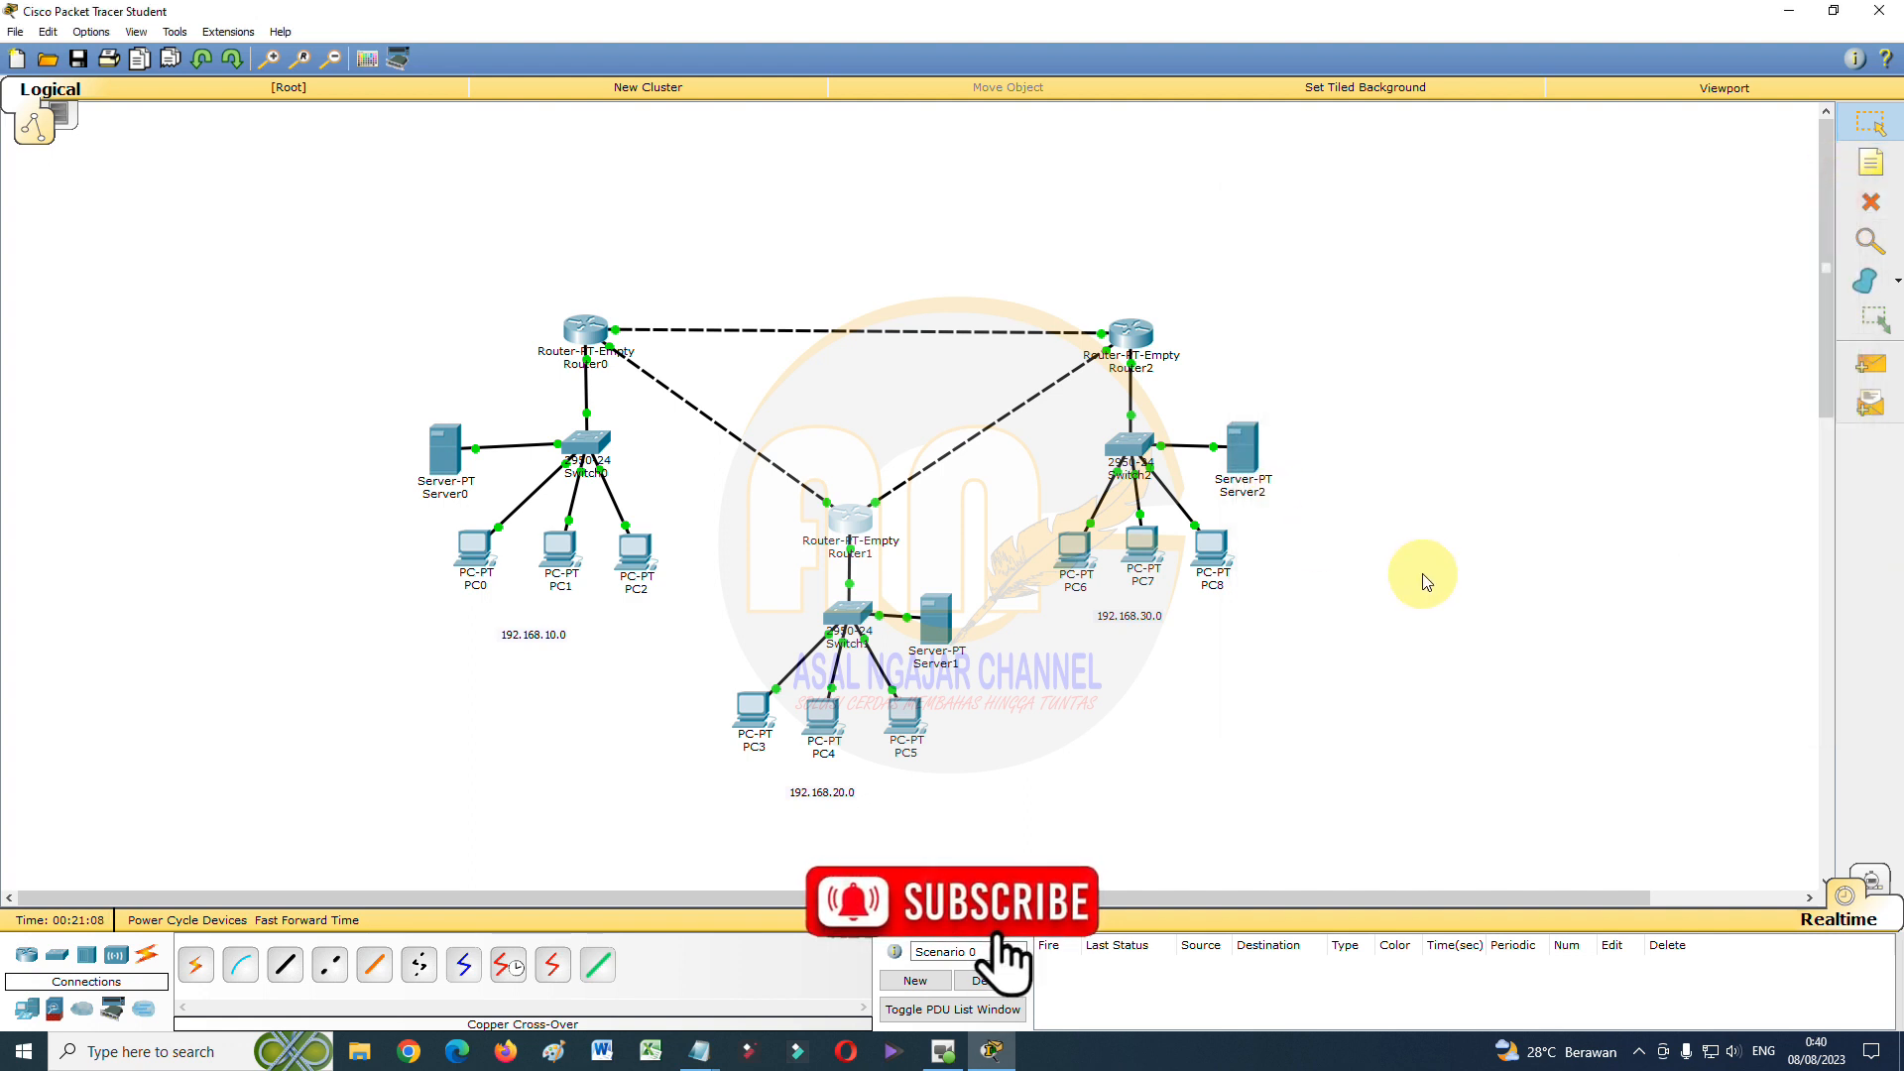
Add a static route on Router2 to network 192.168.10.0 with mask 255.255.255.0 and next hop 192.168.60.2
{"action": "left_click", "coordinate": [1131, 333]}
{"action": "left_click_drag", "start_coordinate": [1178, 285], "coordinate": [1555, 168]}
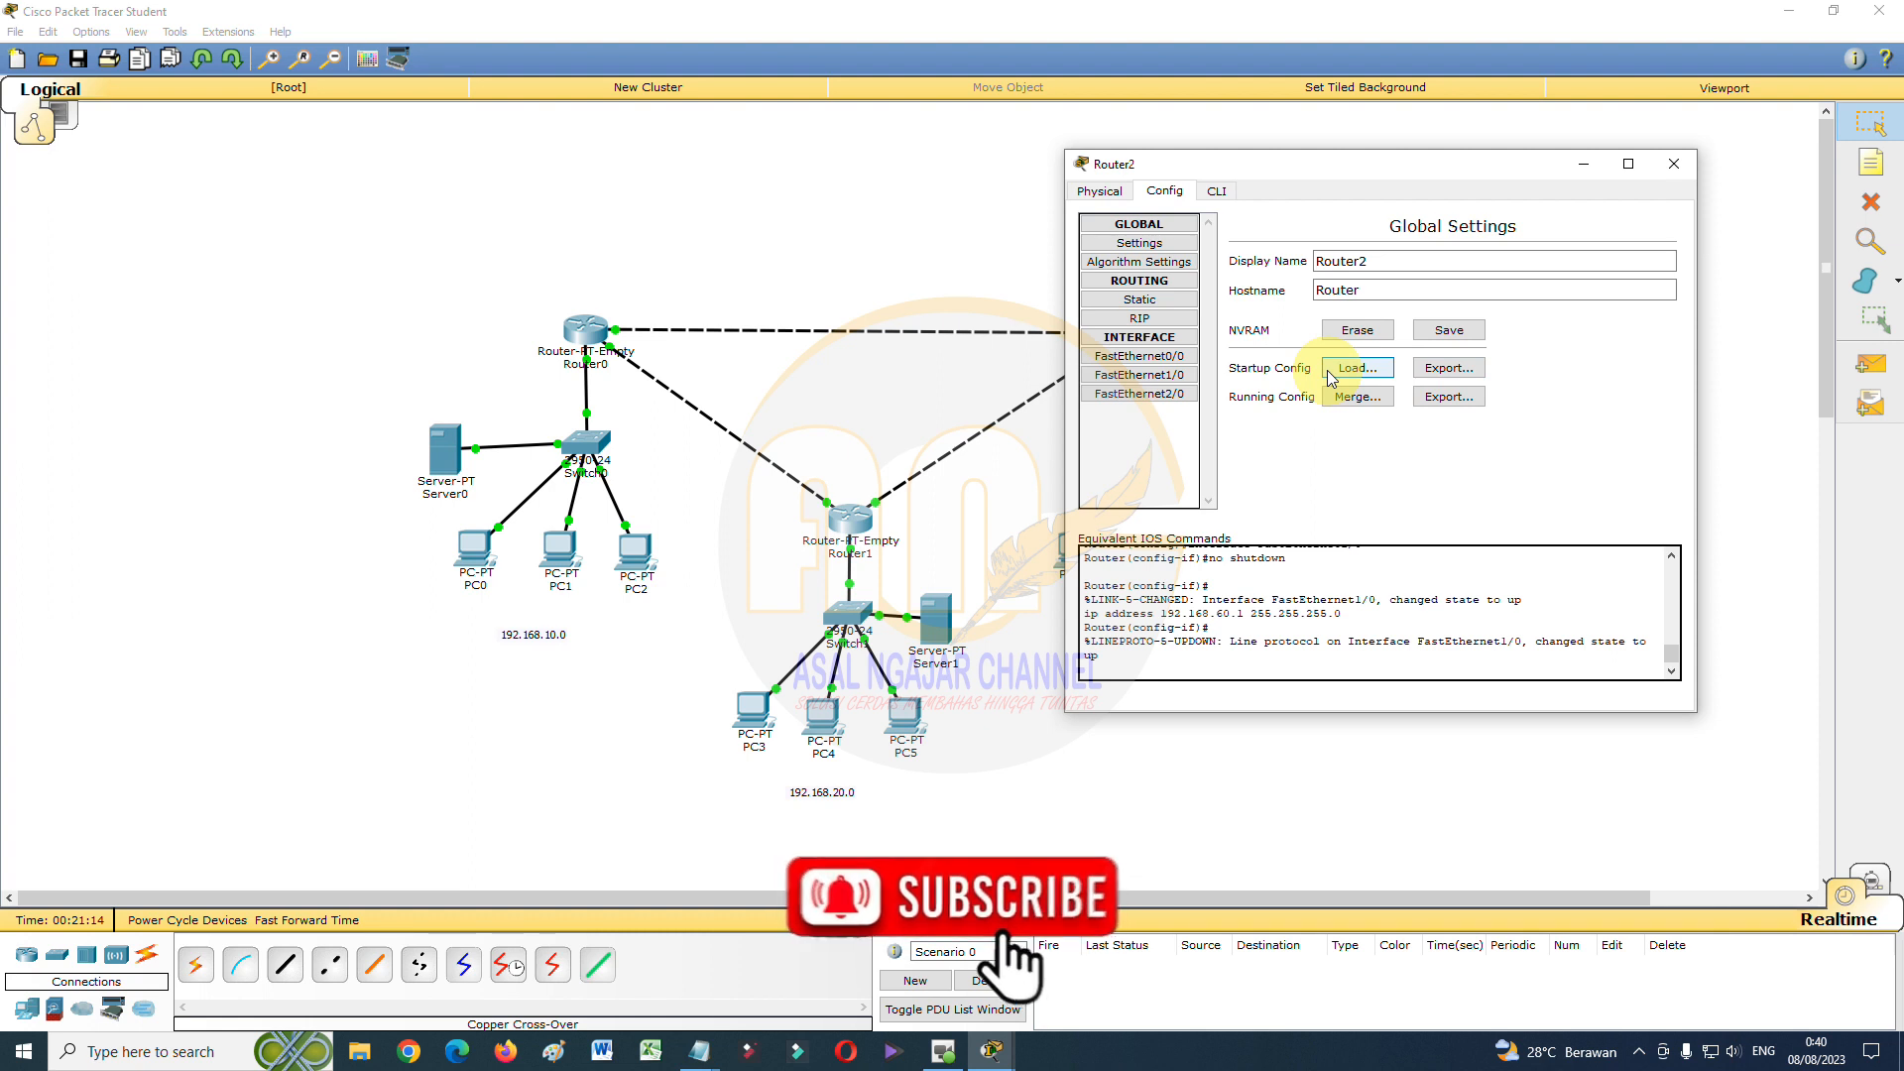
{"action": "left_click", "coordinate": [1144, 302]}
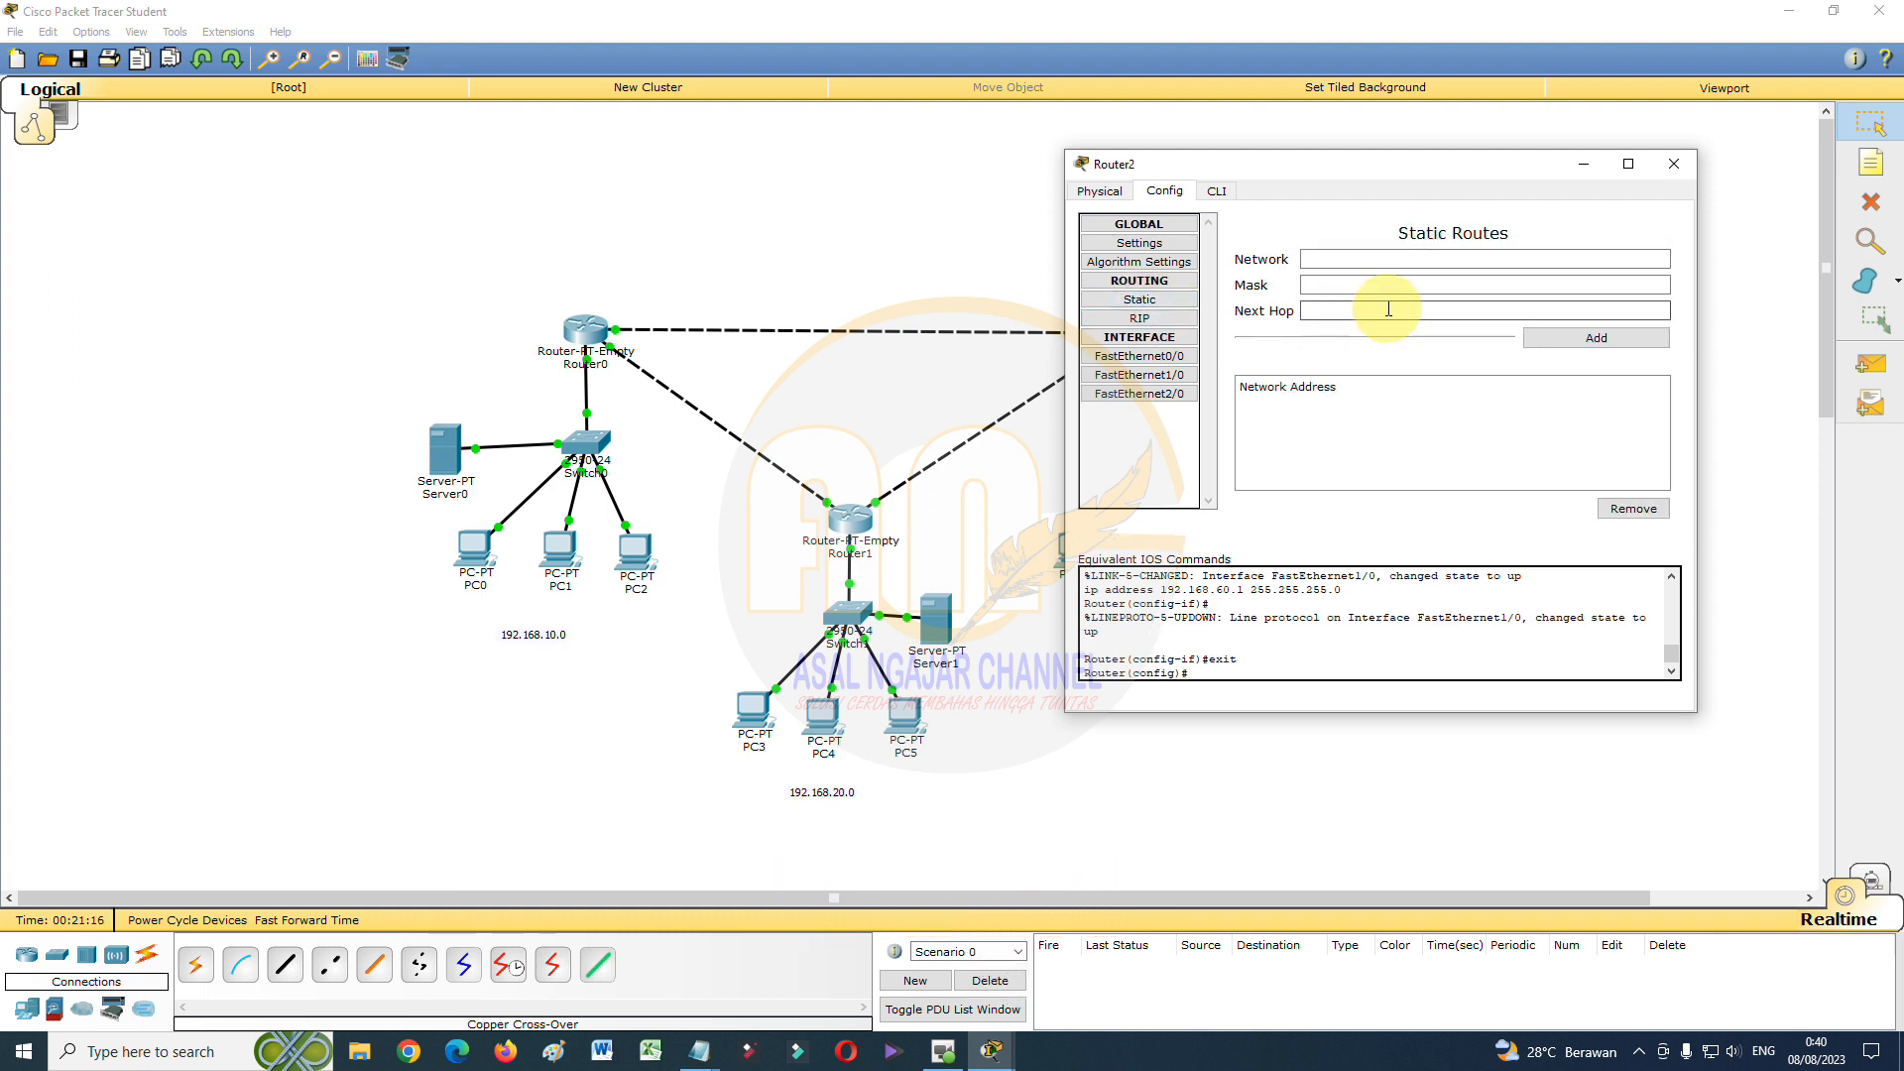
{"action": "left_click", "coordinate": [1341, 259]}
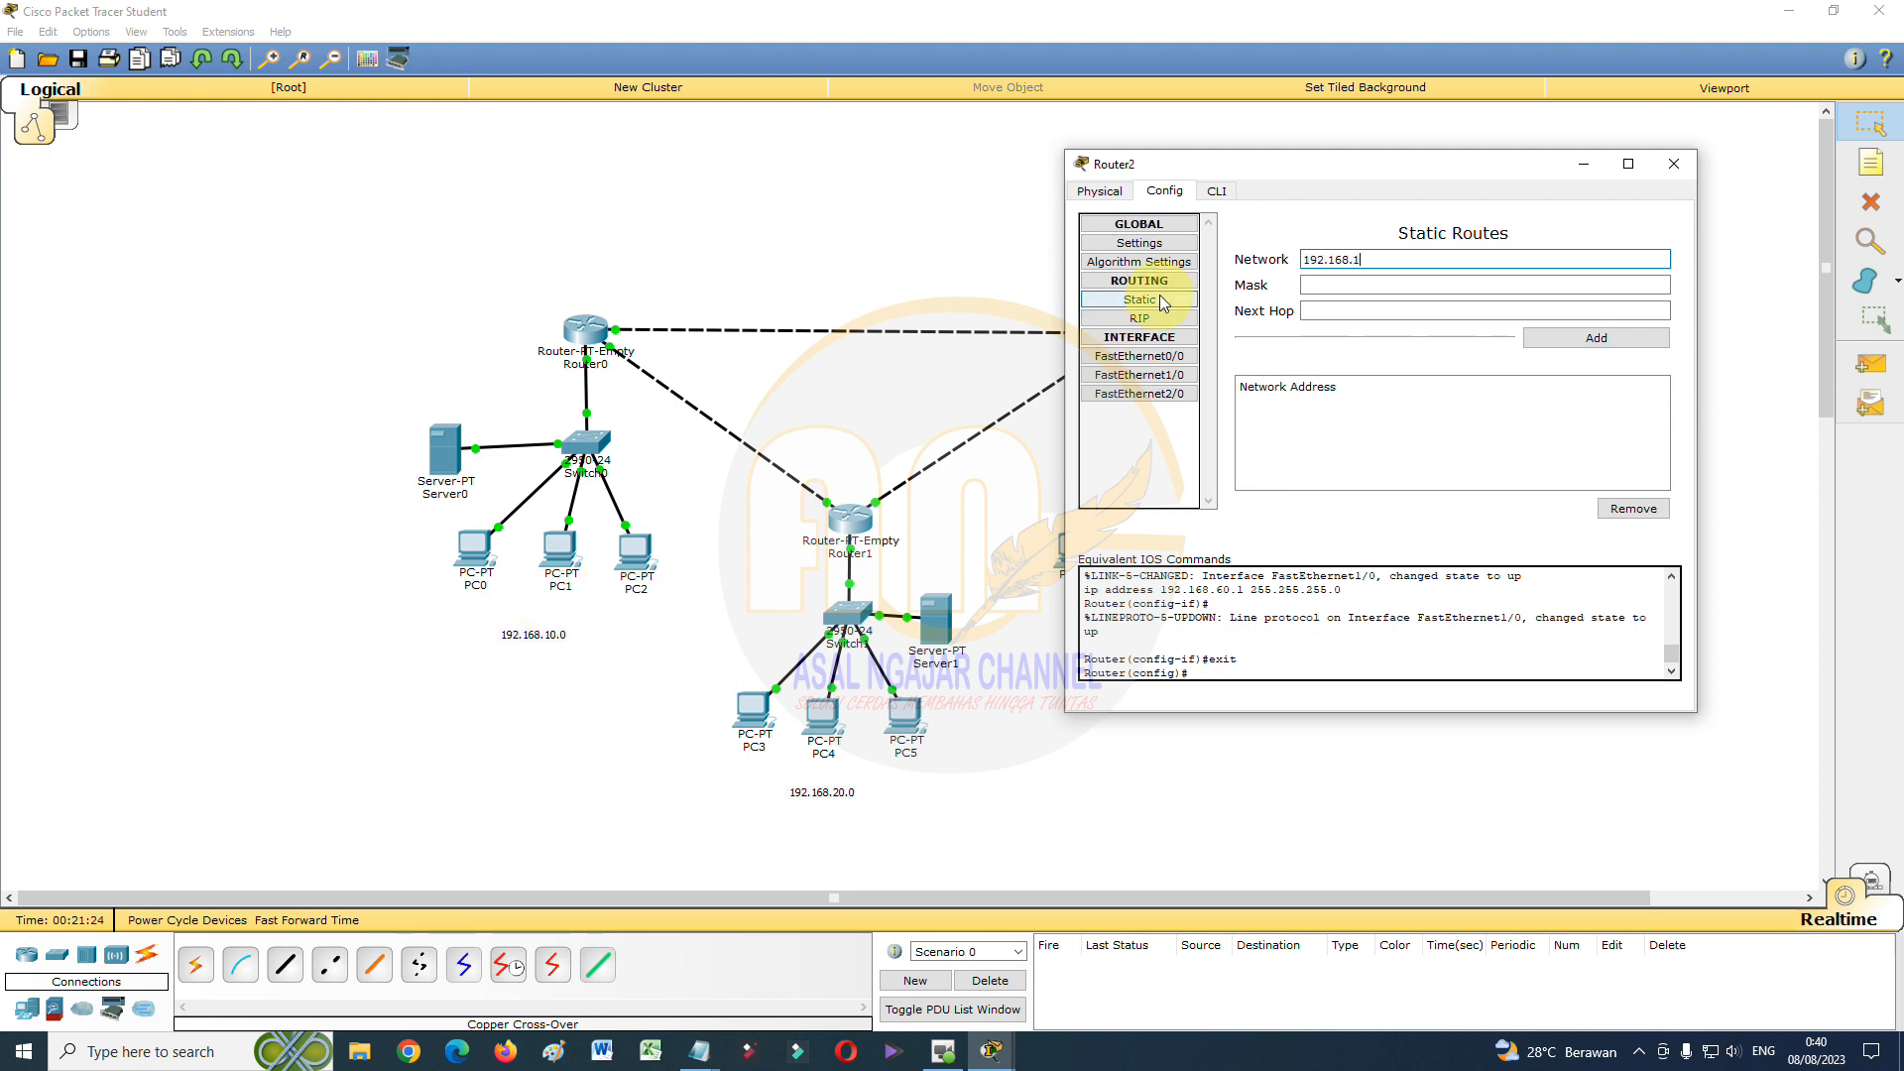
{"action": "left_click", "coordinate": [1327, 281]}
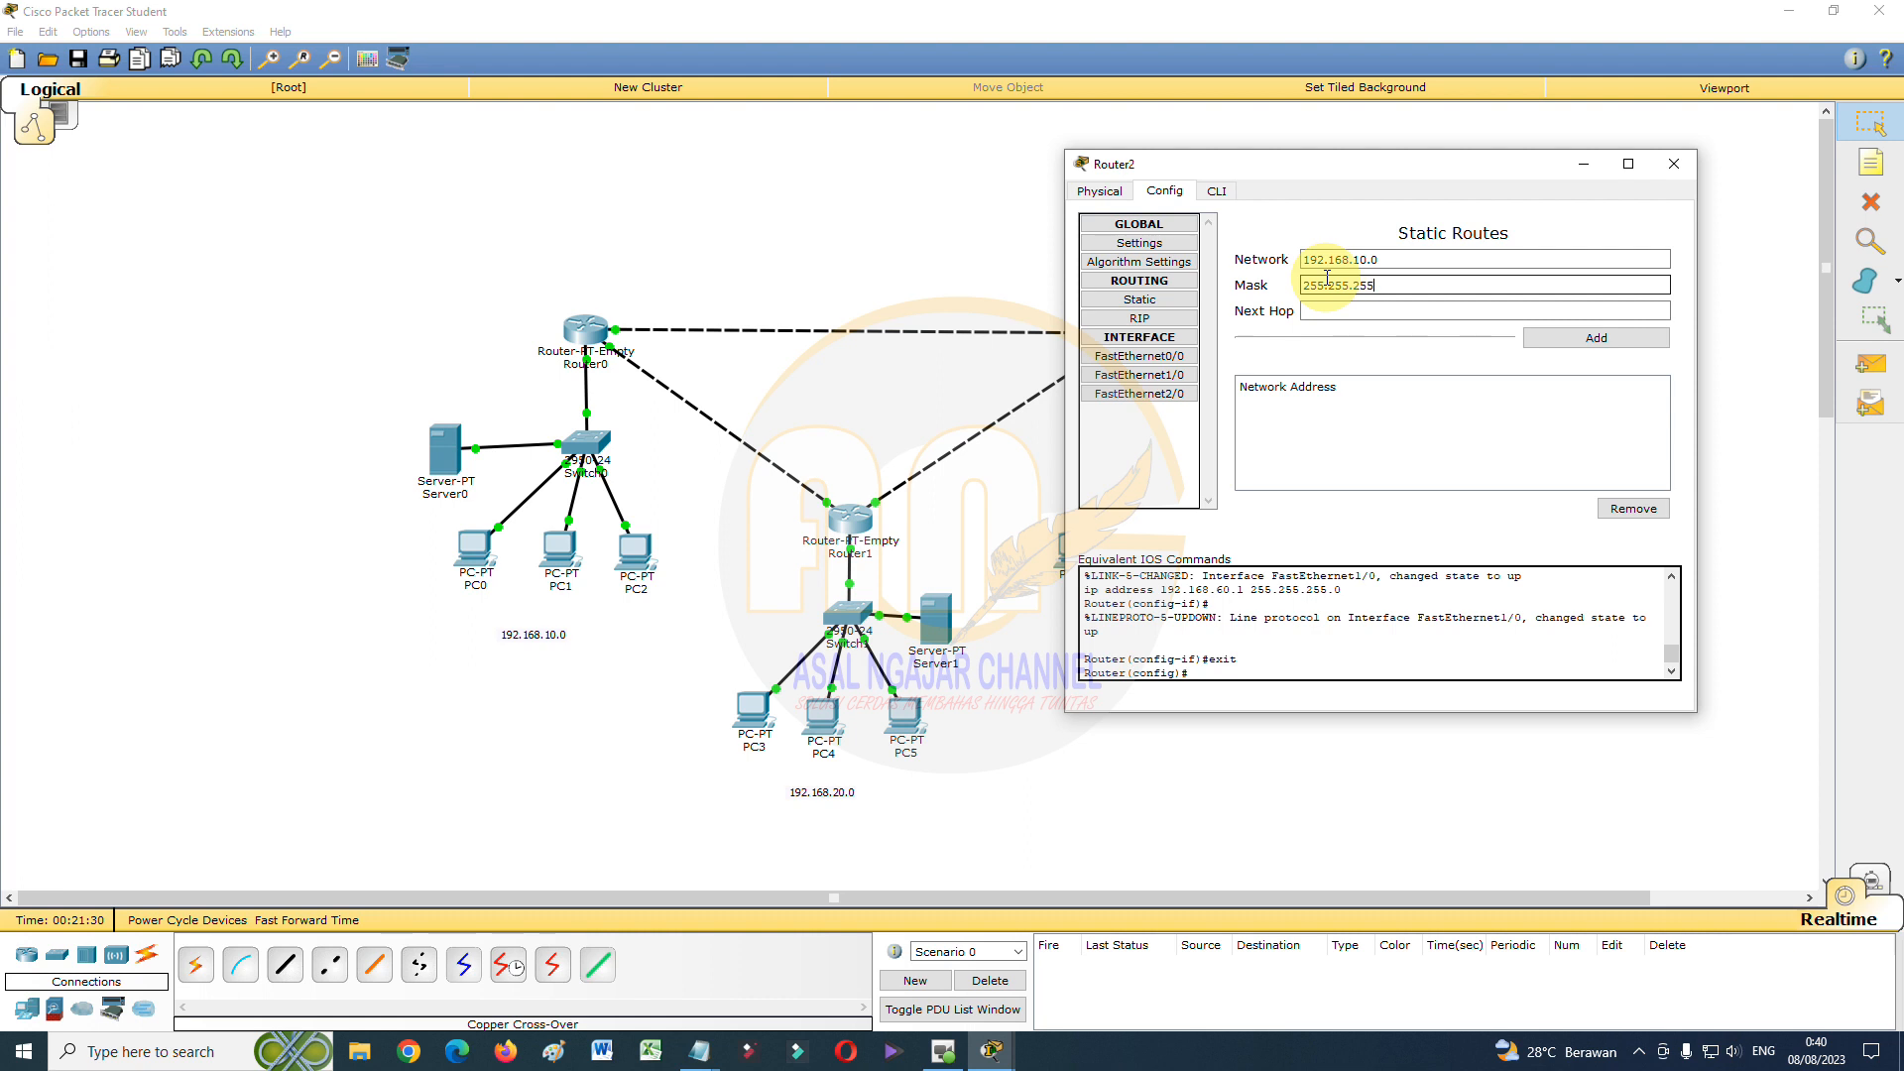
{"action": "left_click", "coordinate": [1319, 310]}
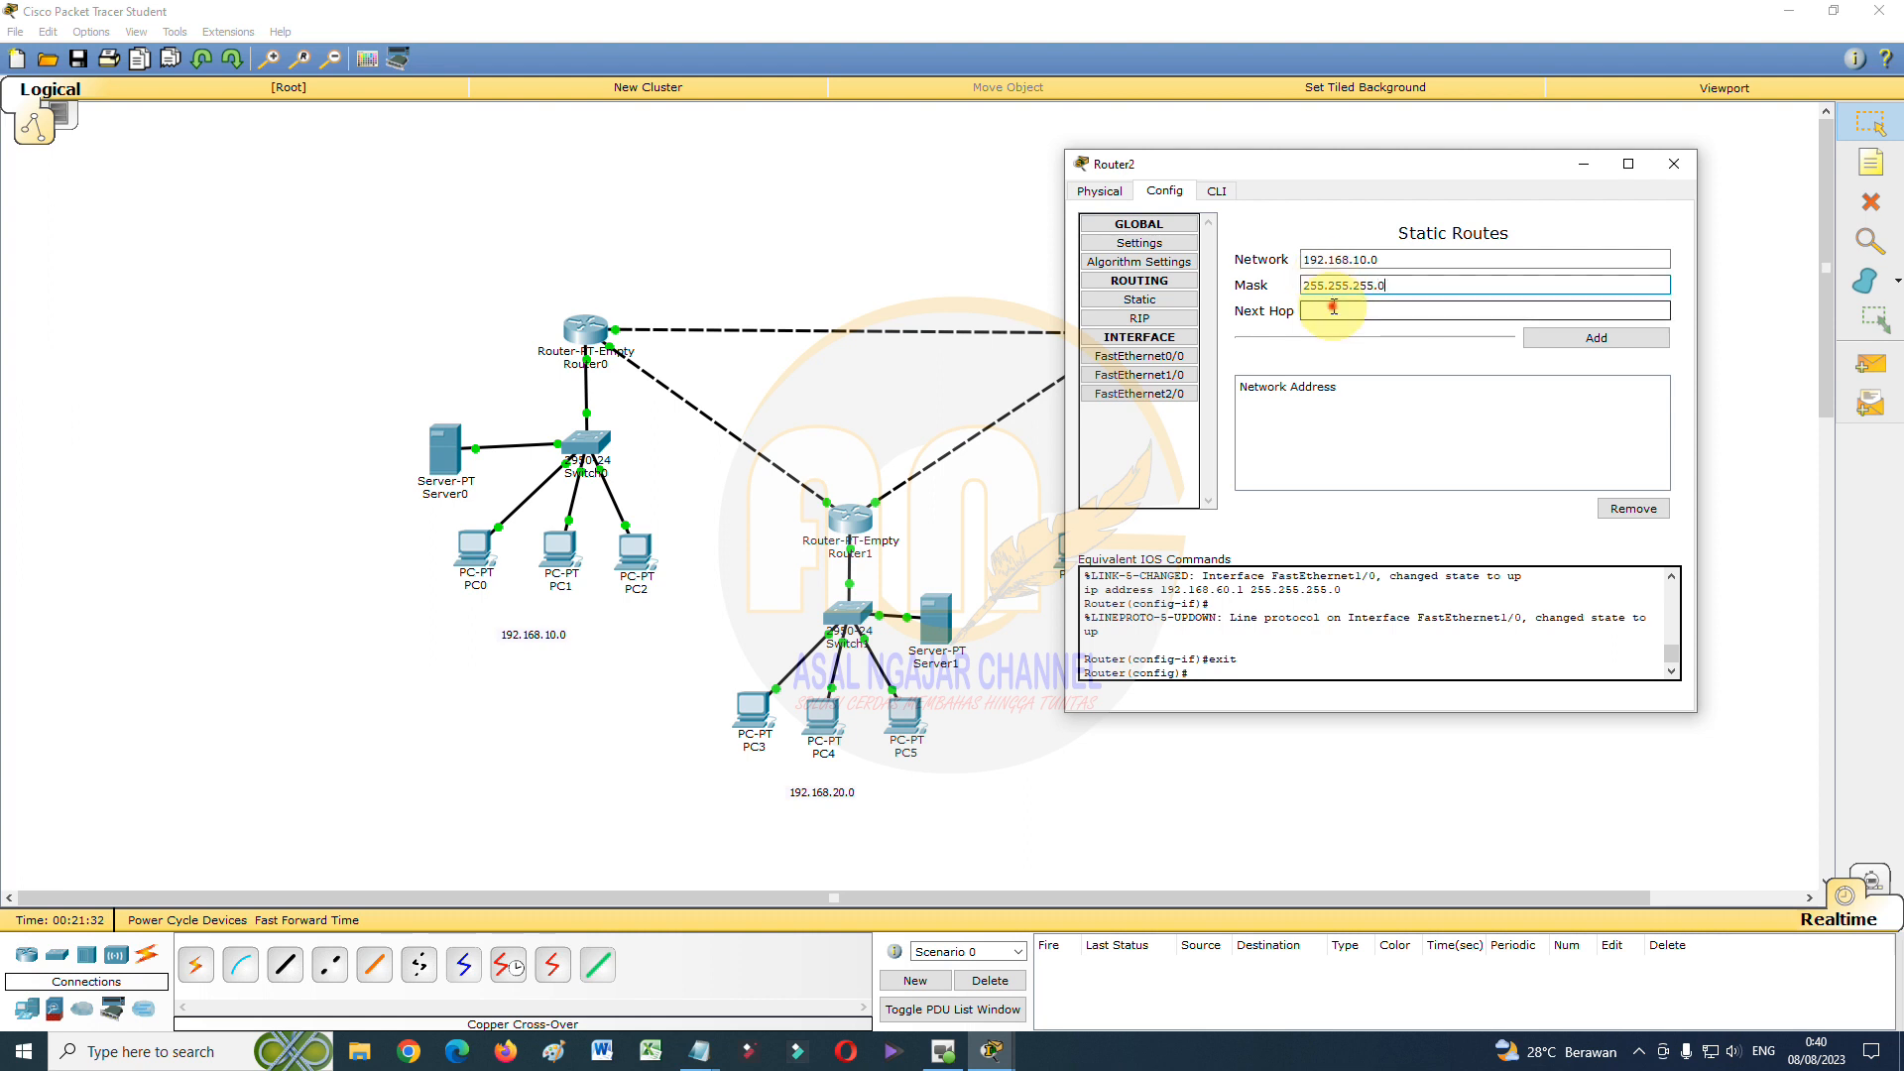
{"action": "left_click_drag", "start_coordinate": [1298, 163], "coordinate": [1403, 167]}
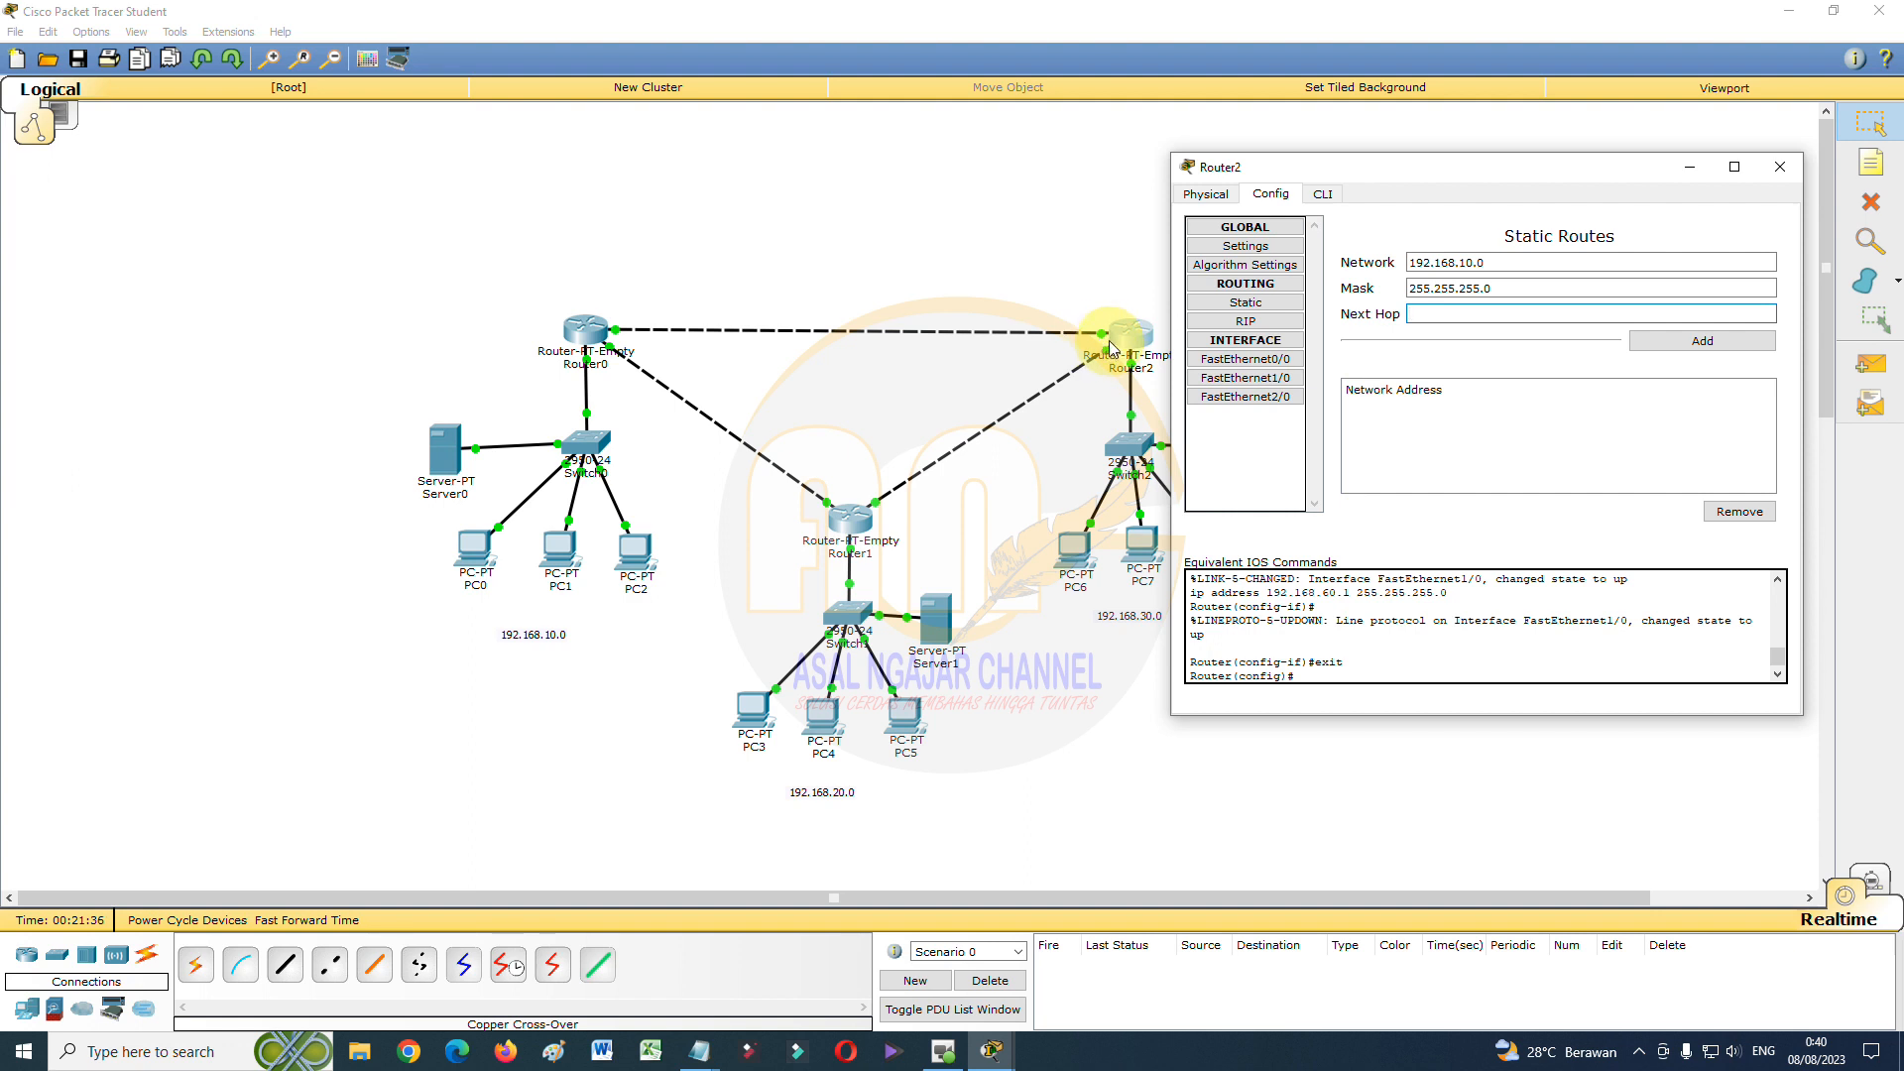
{"action": "left_click", "coordinate": [1245, 378]}
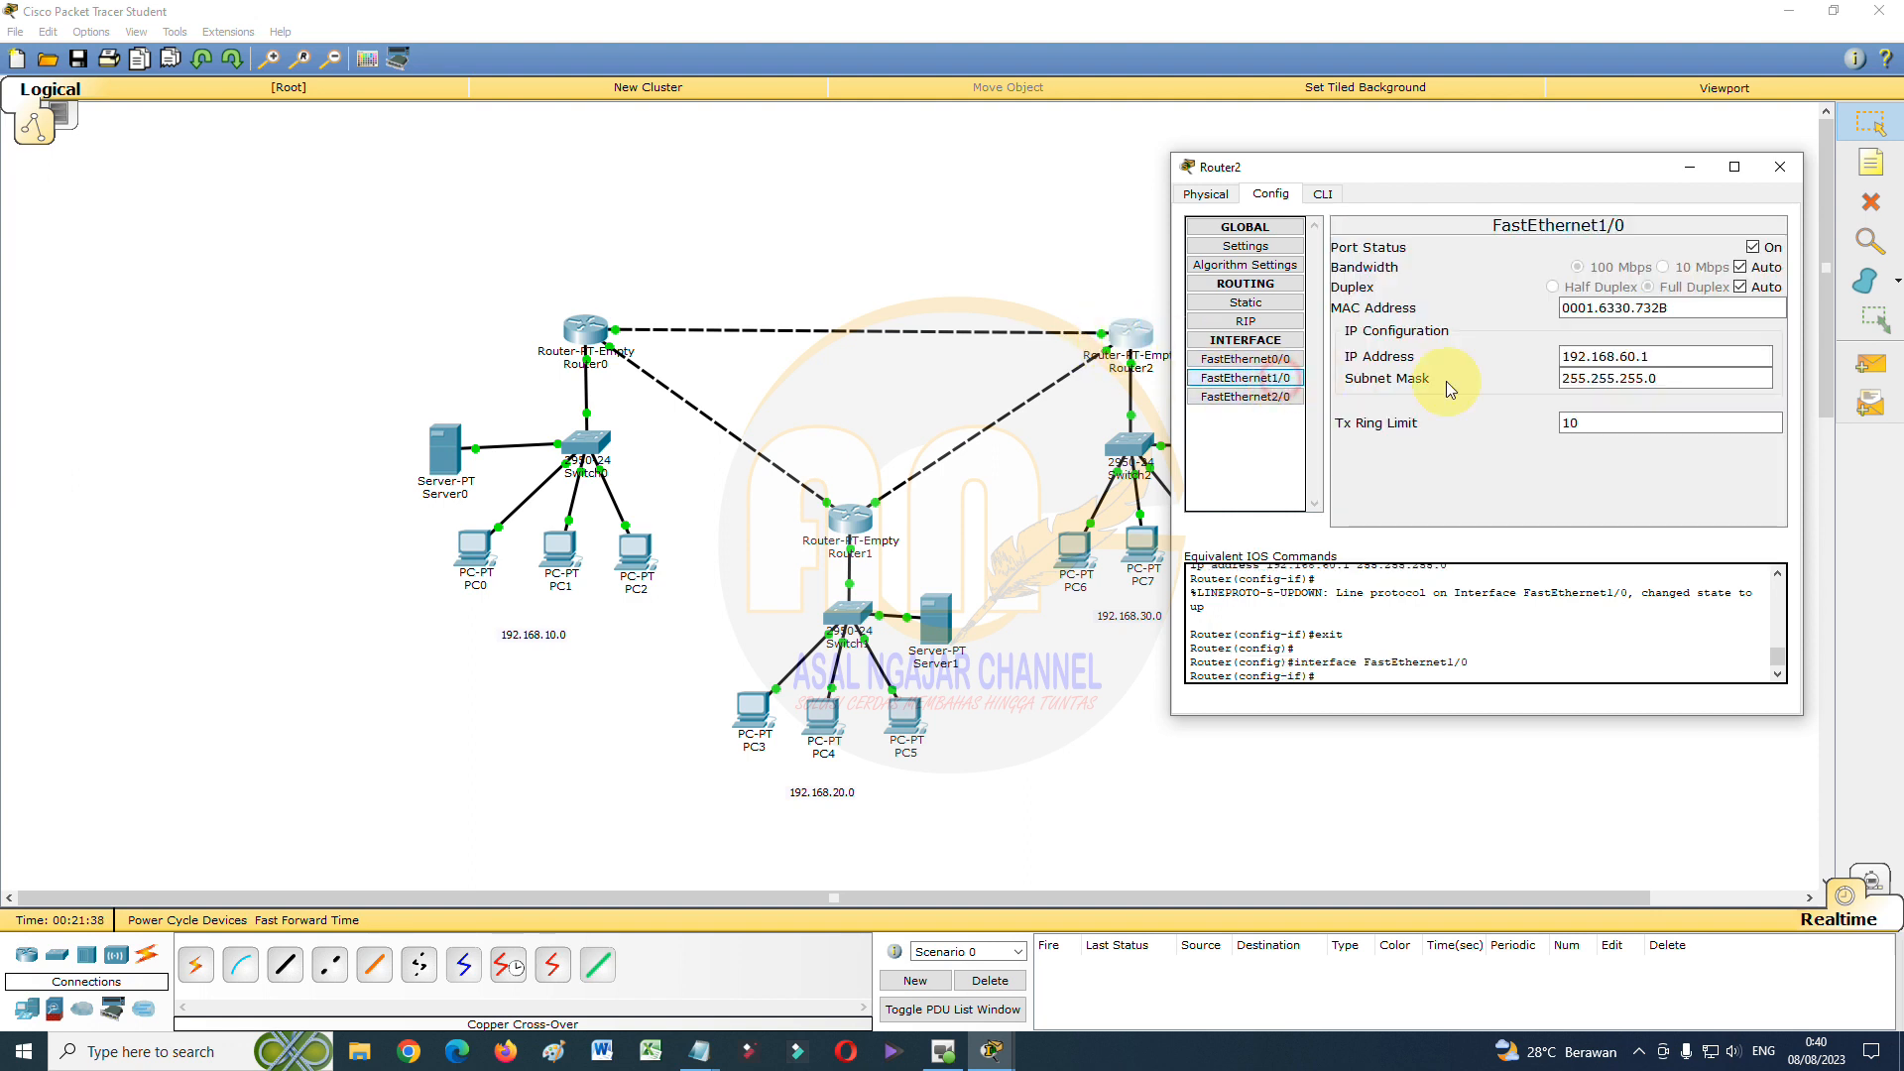
{"action": "left_click", "coordinate": [1629, 363]}
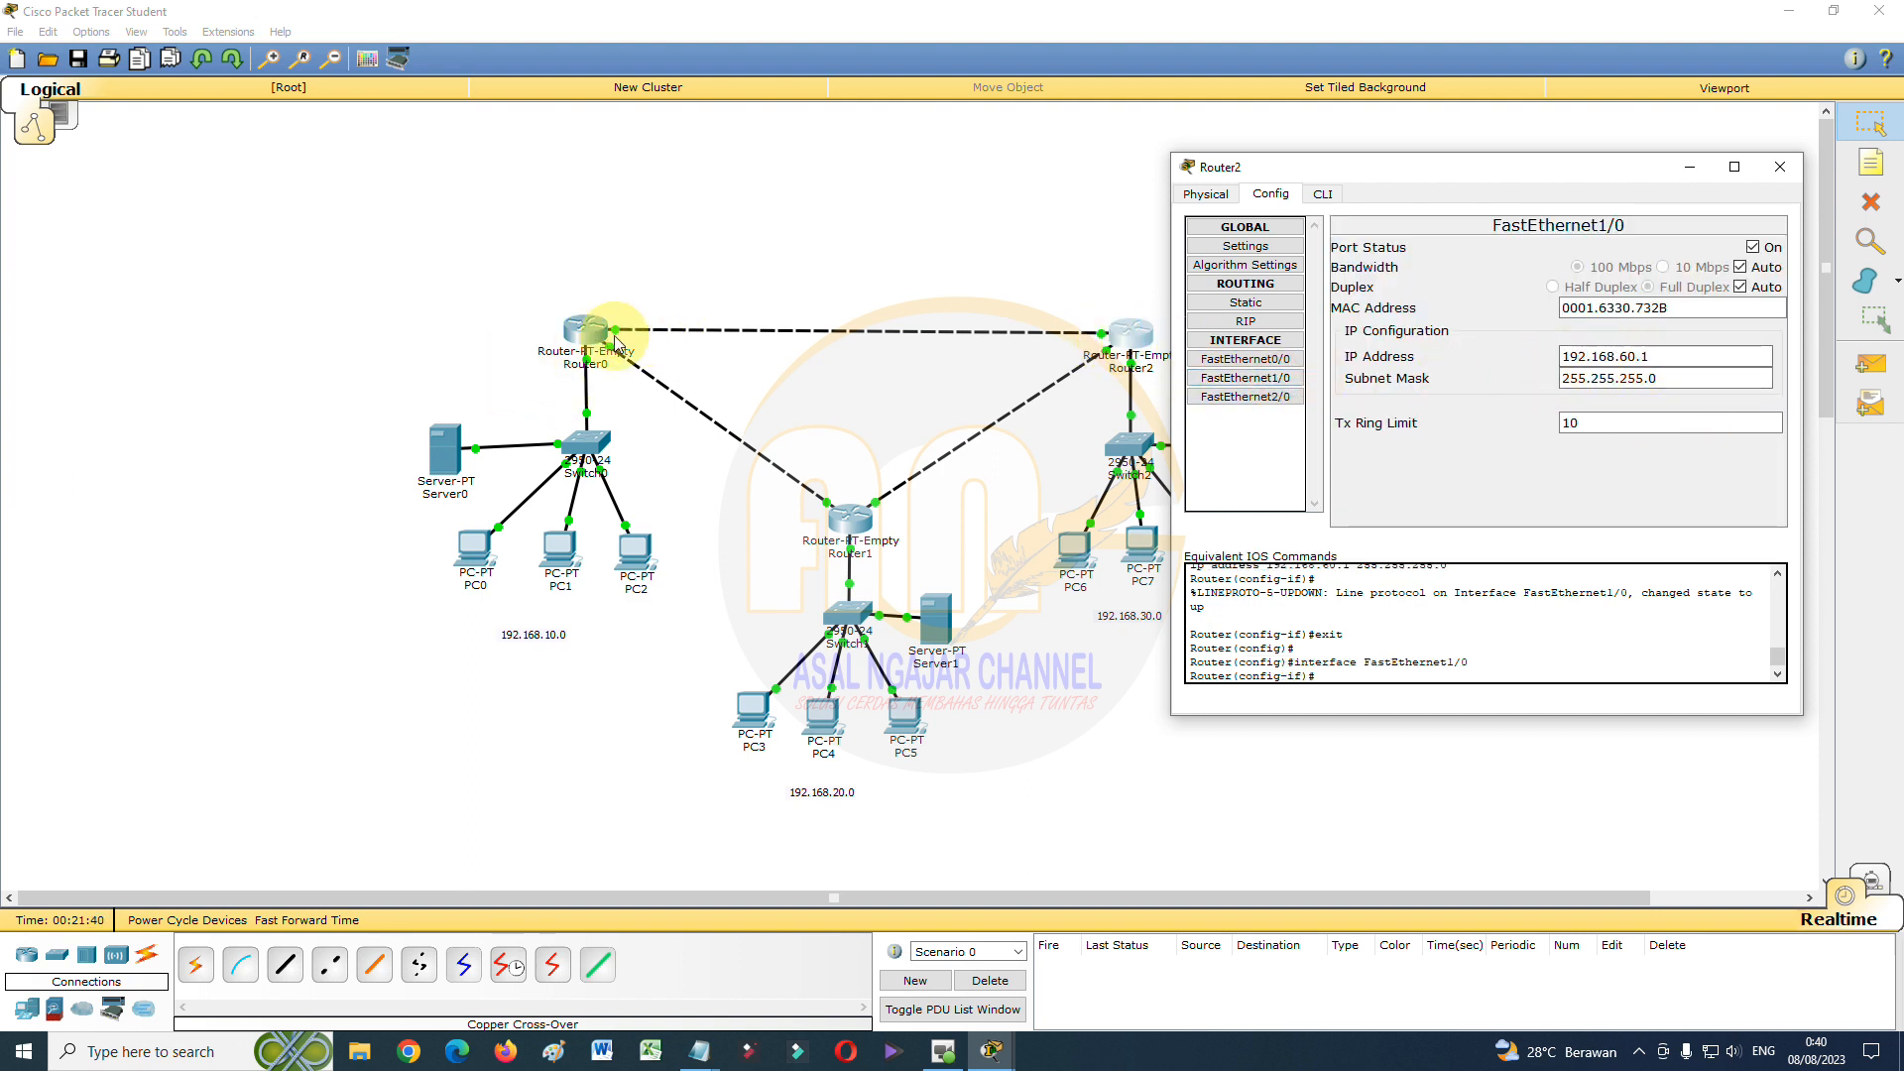
{"action": "left_click", "coordinate": [1257, 304]}
{"action": "left_click", "coordinate": [1452, 318]}
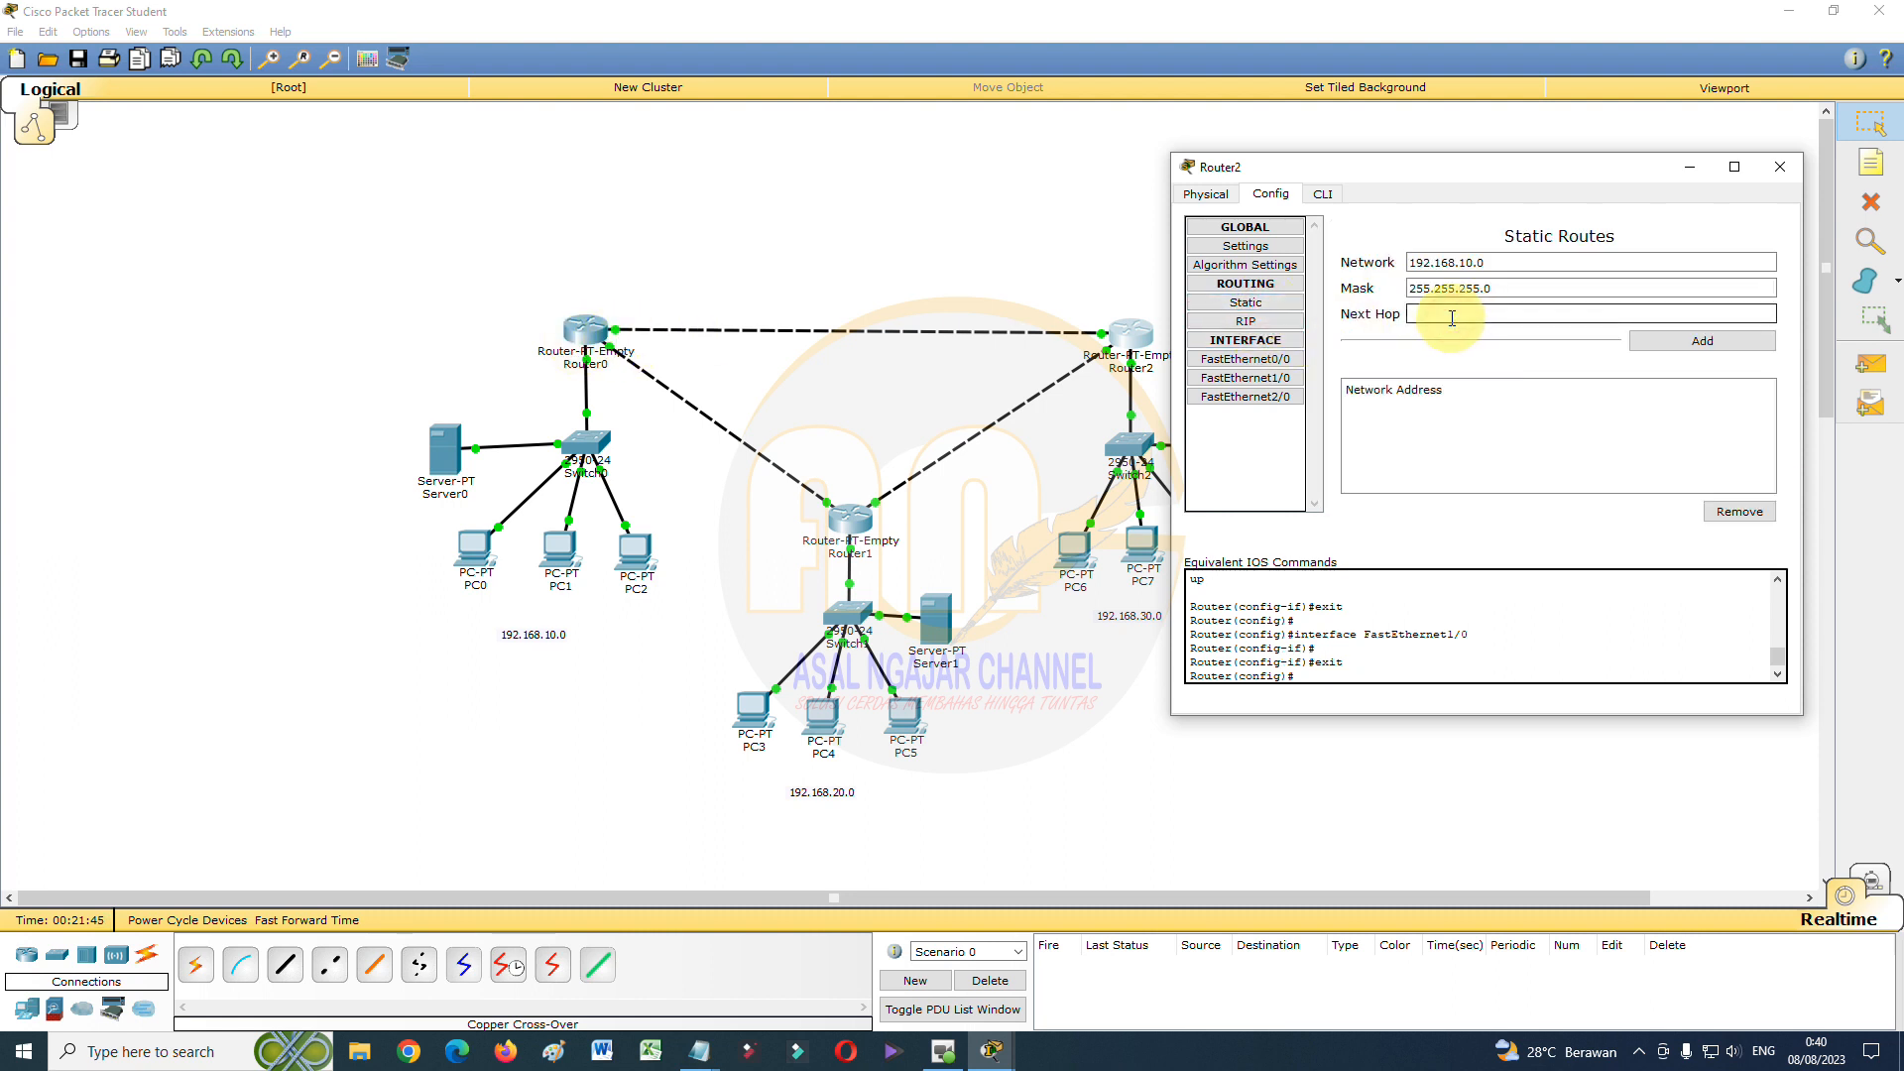
{"action": "left_click", "coordinate": [1734, 355]}
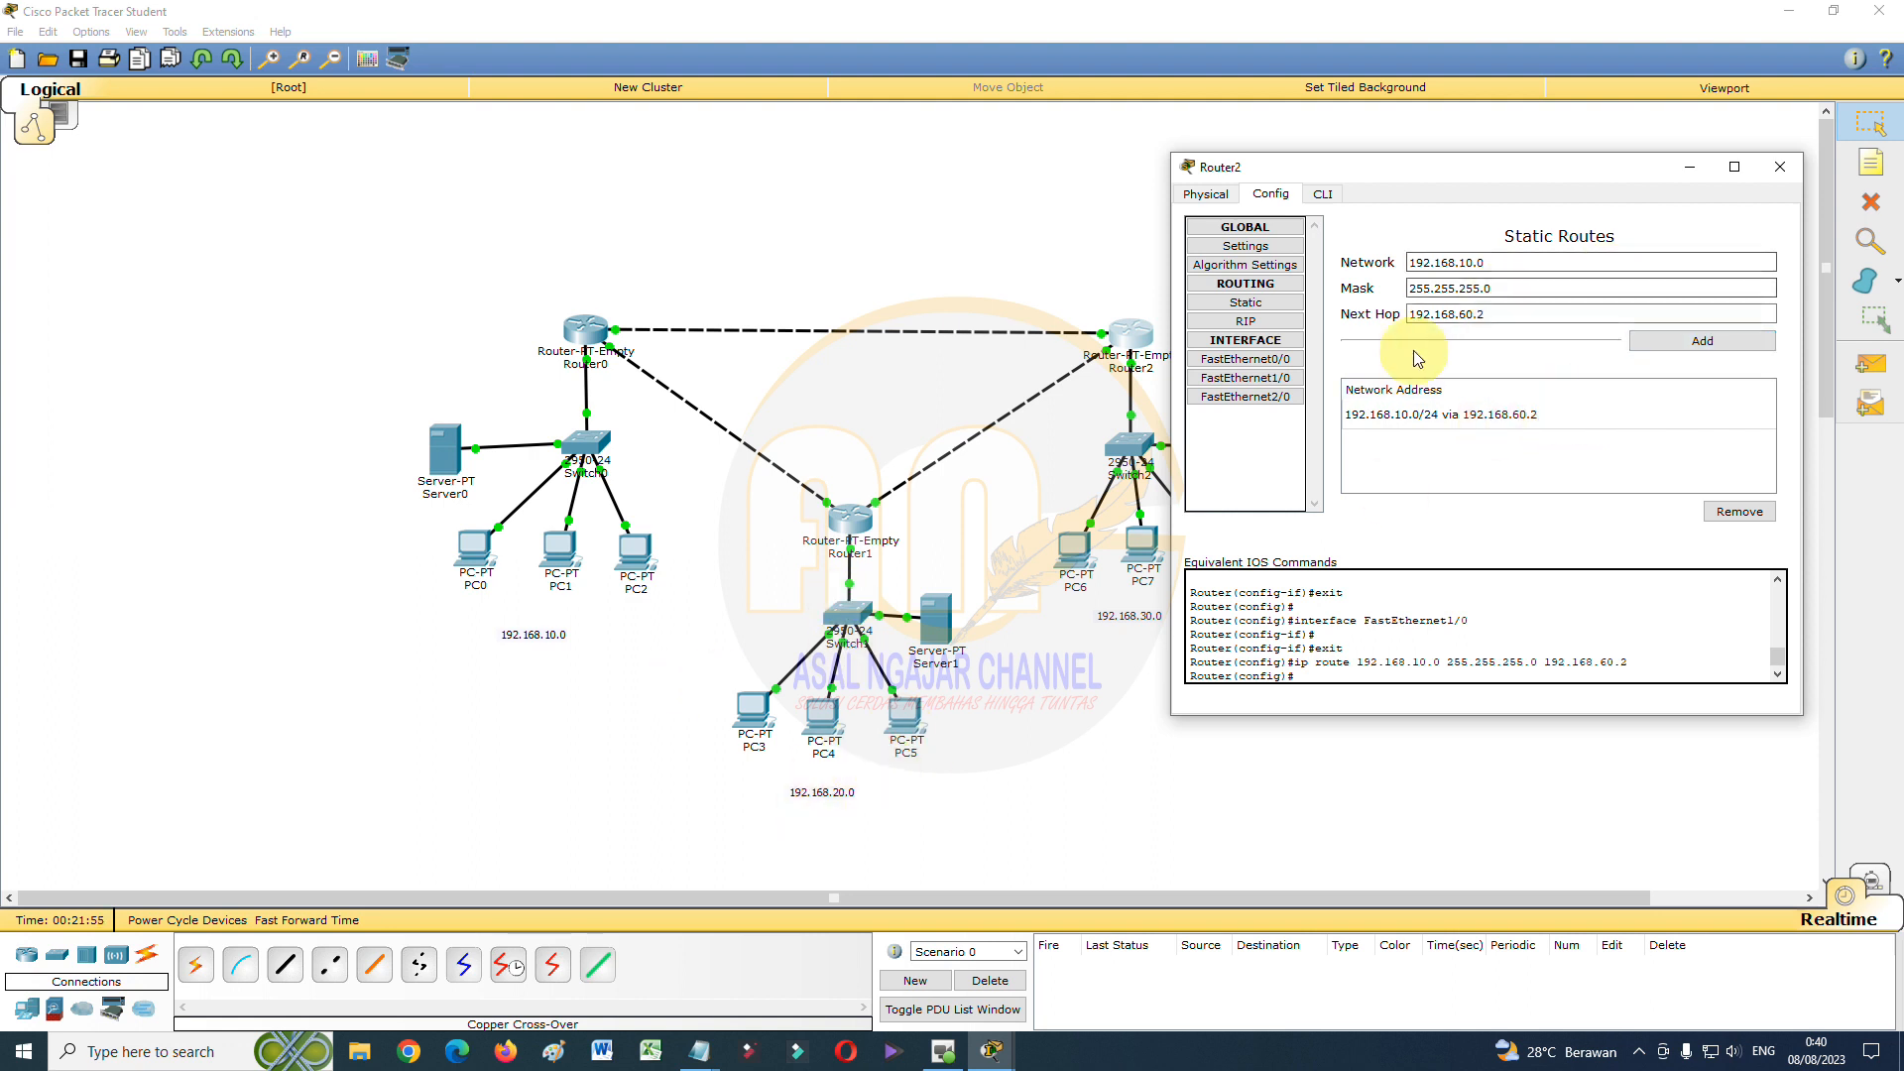
Add a second static route on Router2 to network 192.168.20.0, mask 255.255.255.0, next hop 192.168.50.1, and close its configuration
{"action": "left_click", "coordinate": [1462, 263]}
{"action": "key", "text": "BackSpace"}
{"action": "type", "text": "2"}
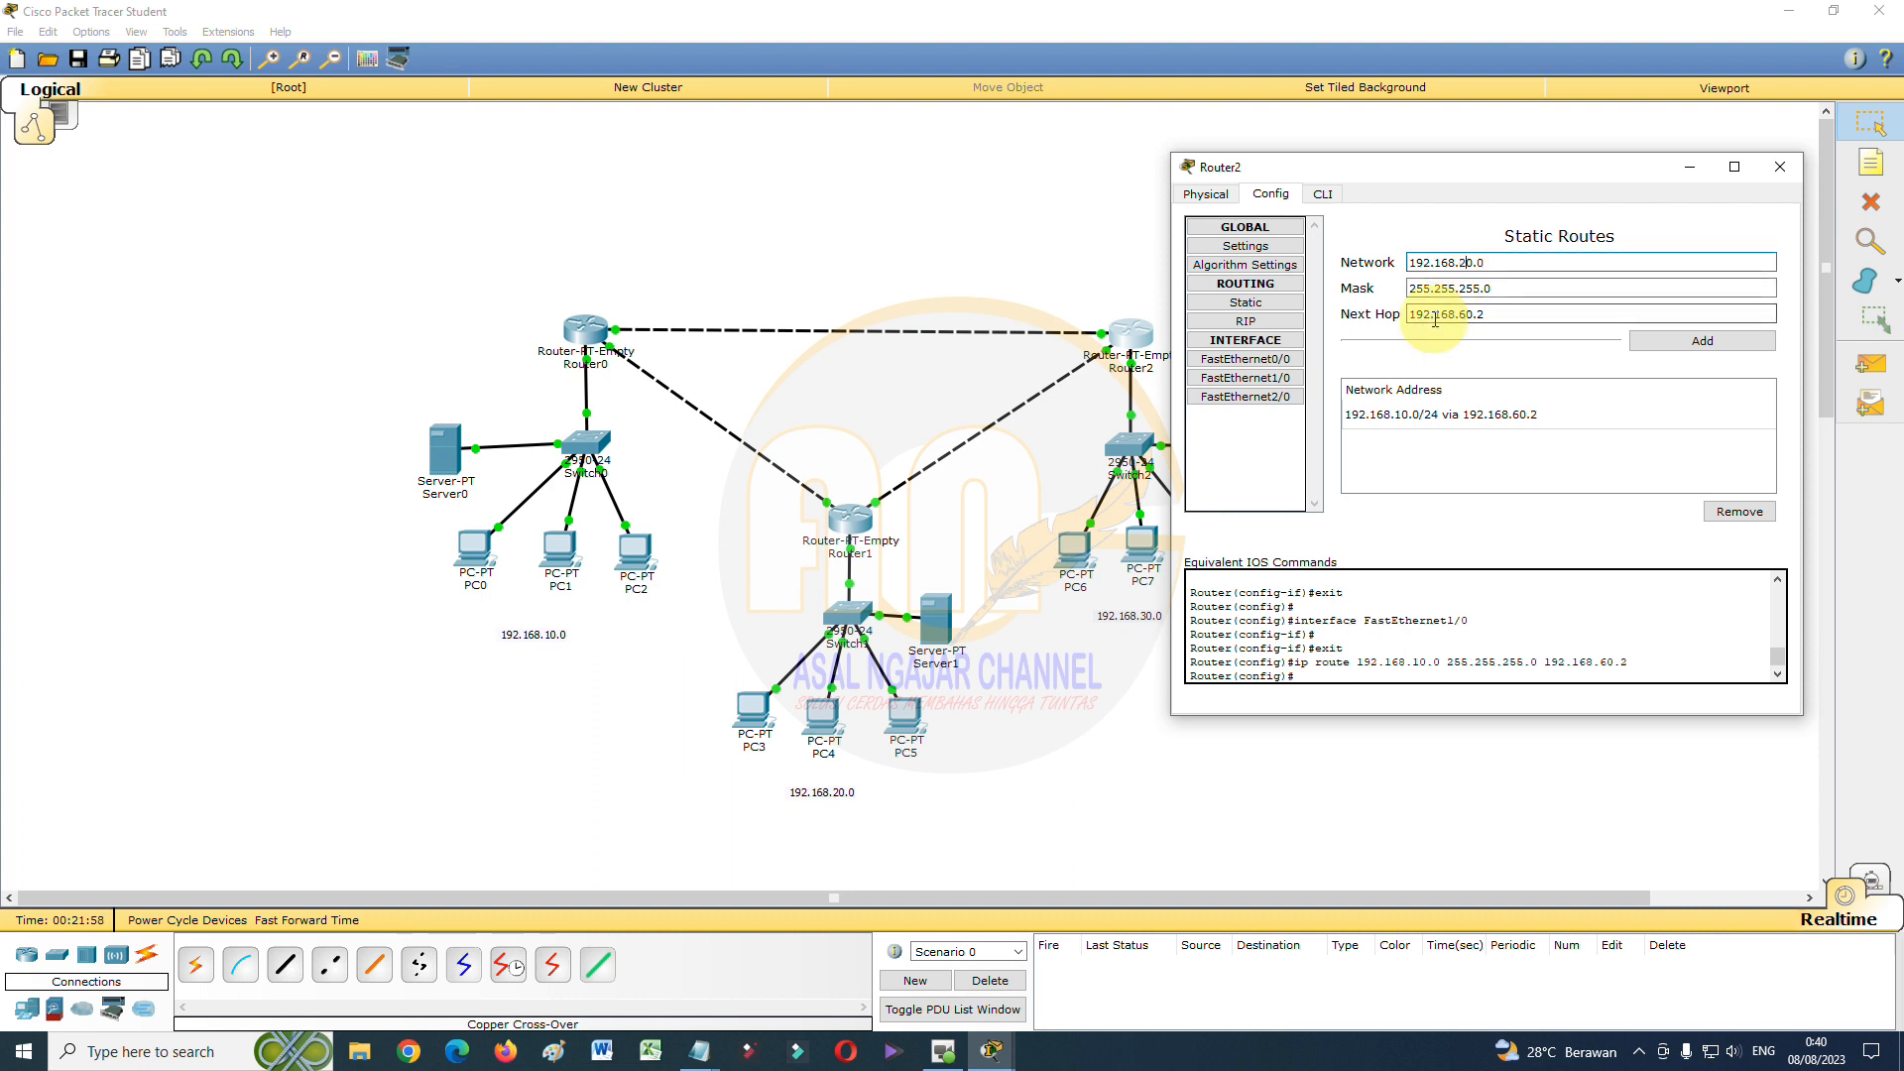
{"action": "left_click", "coordinate": [1242, 396]}
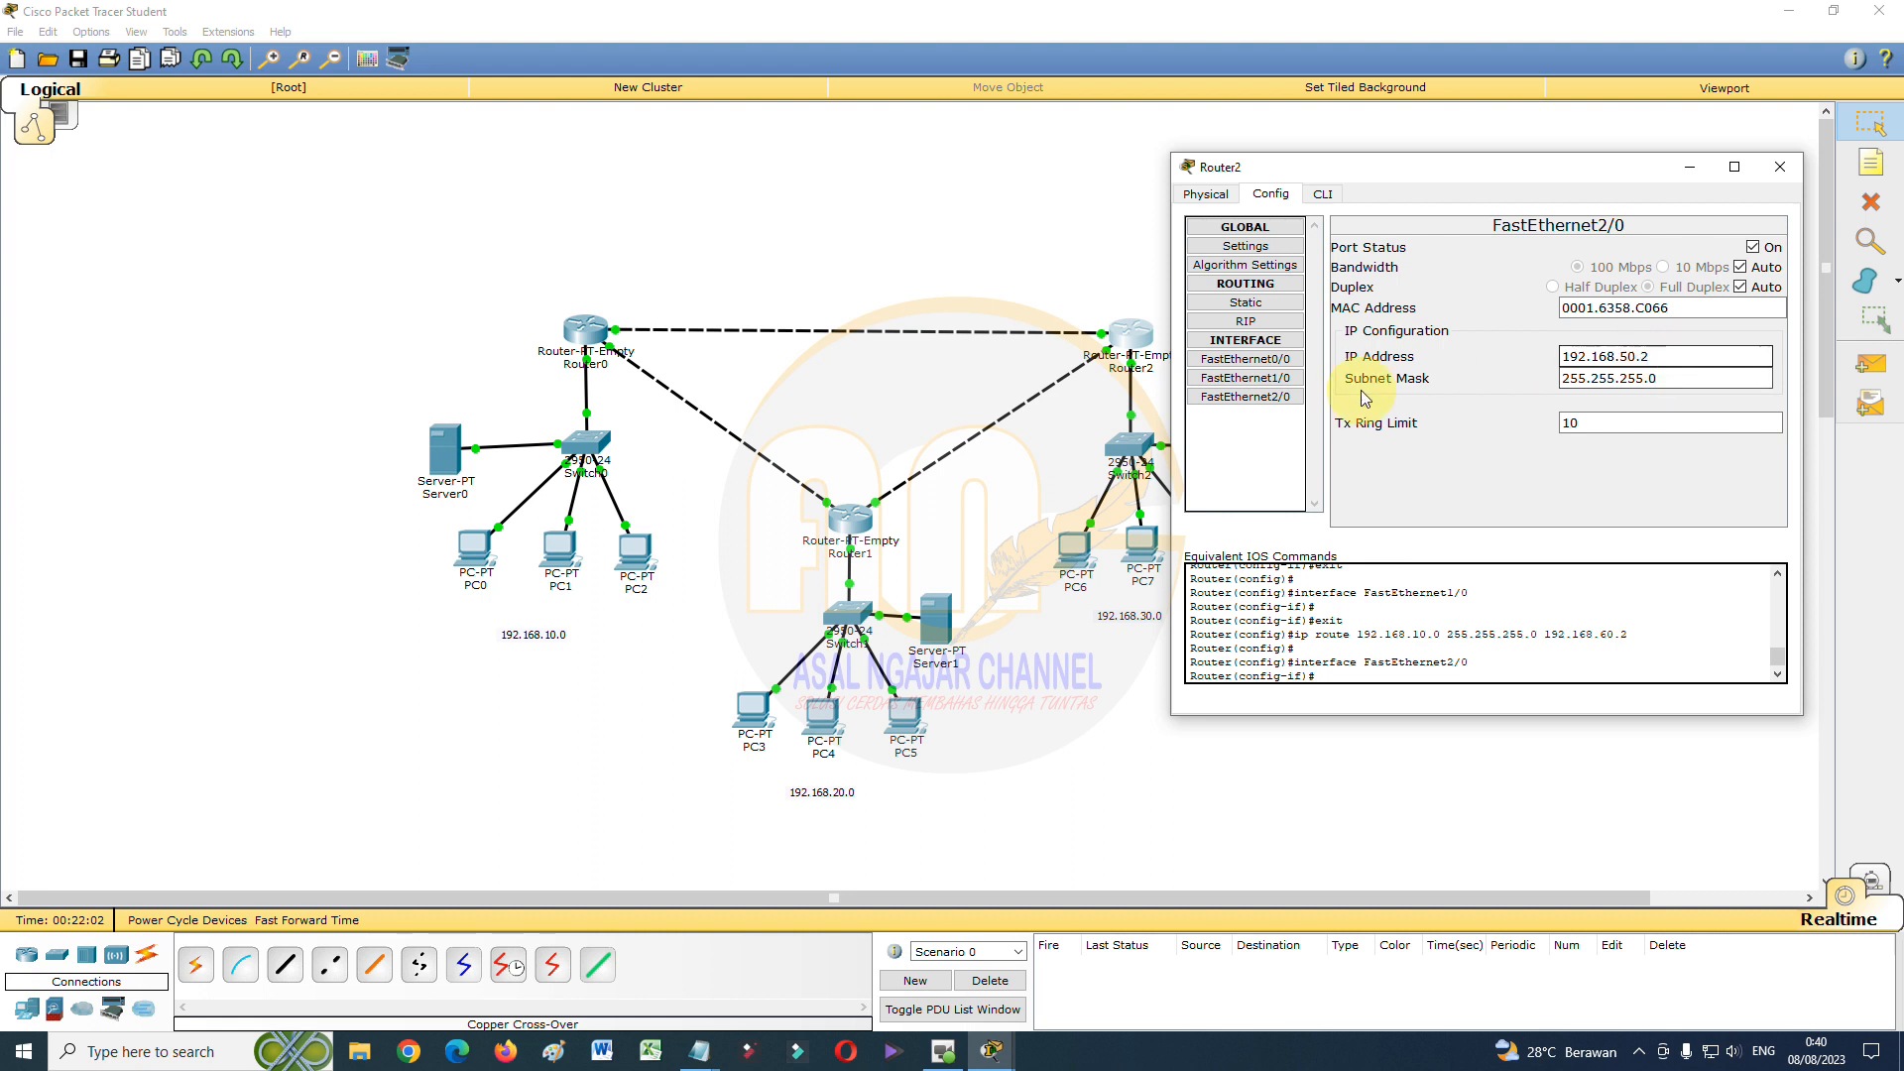
{"action": "left_click", "coordinate": [1269, 304]}
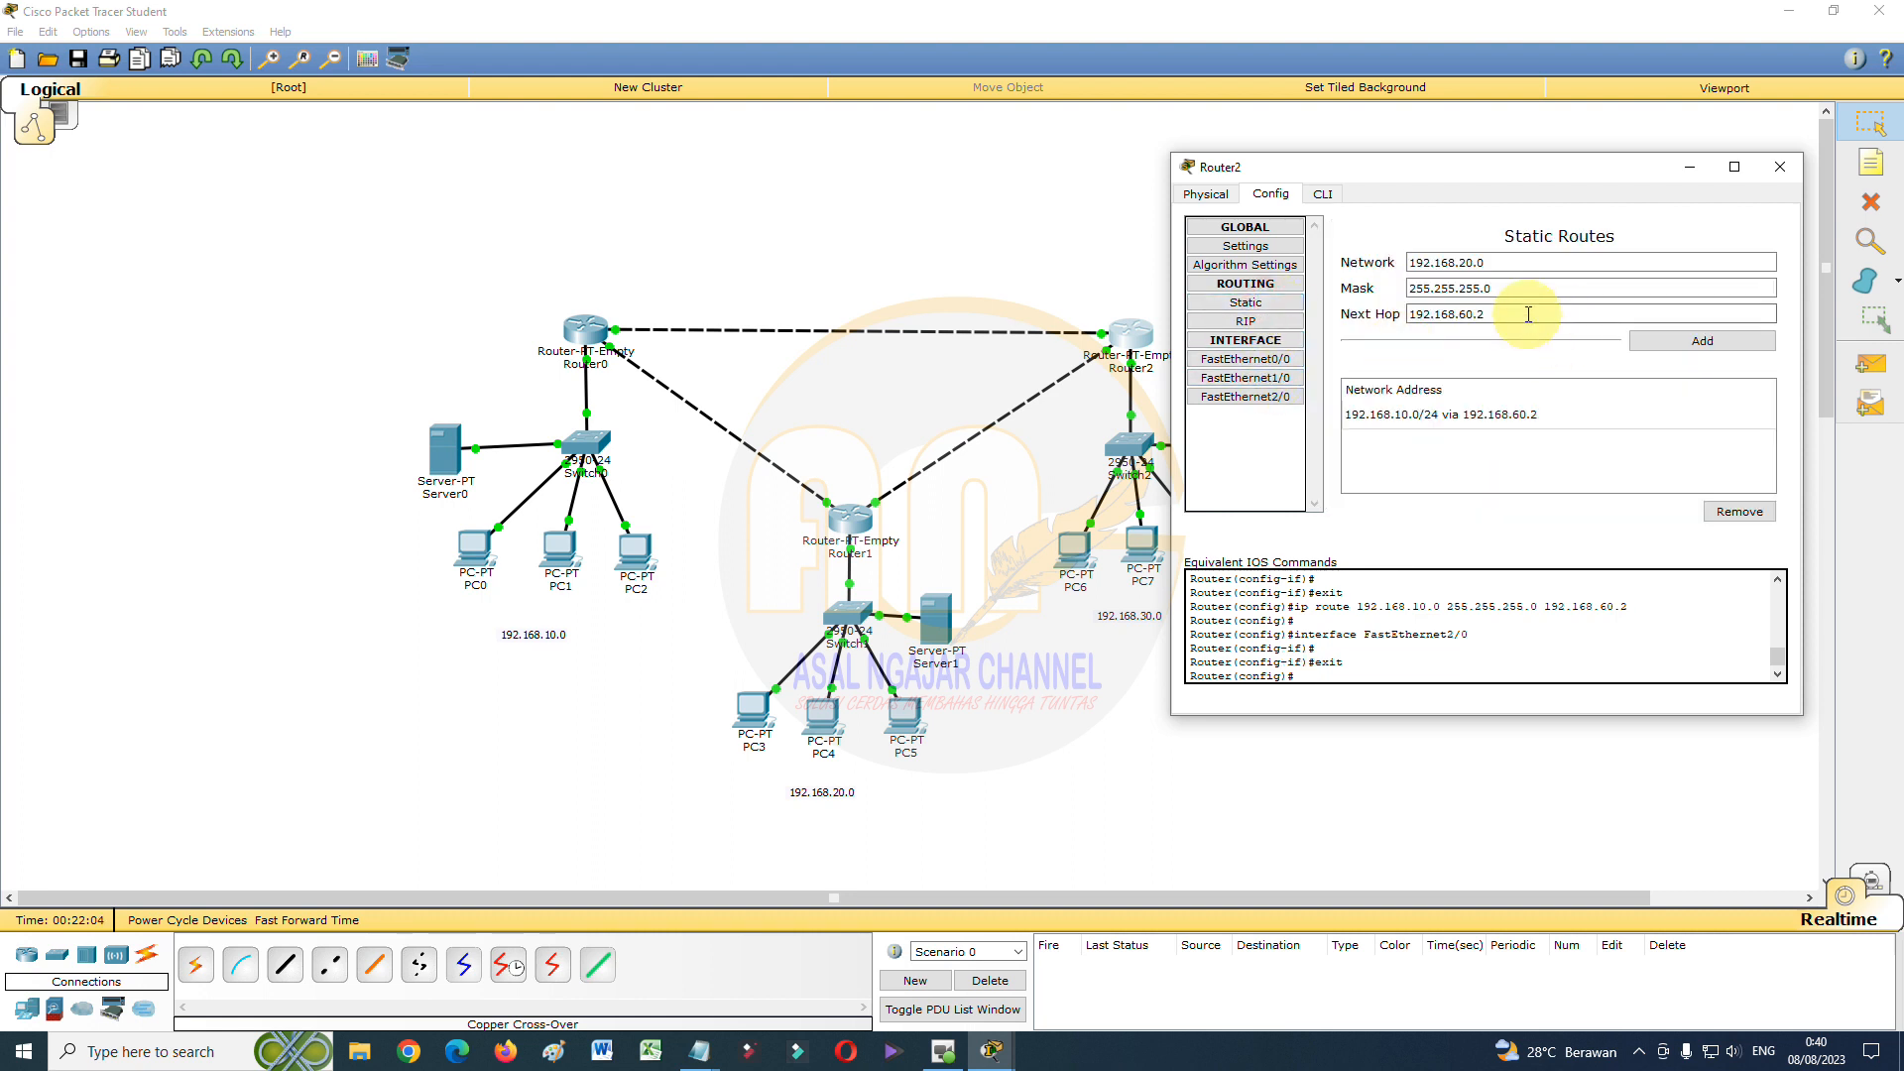
{"action": "left_click", "coordinate": [1468, 315]}
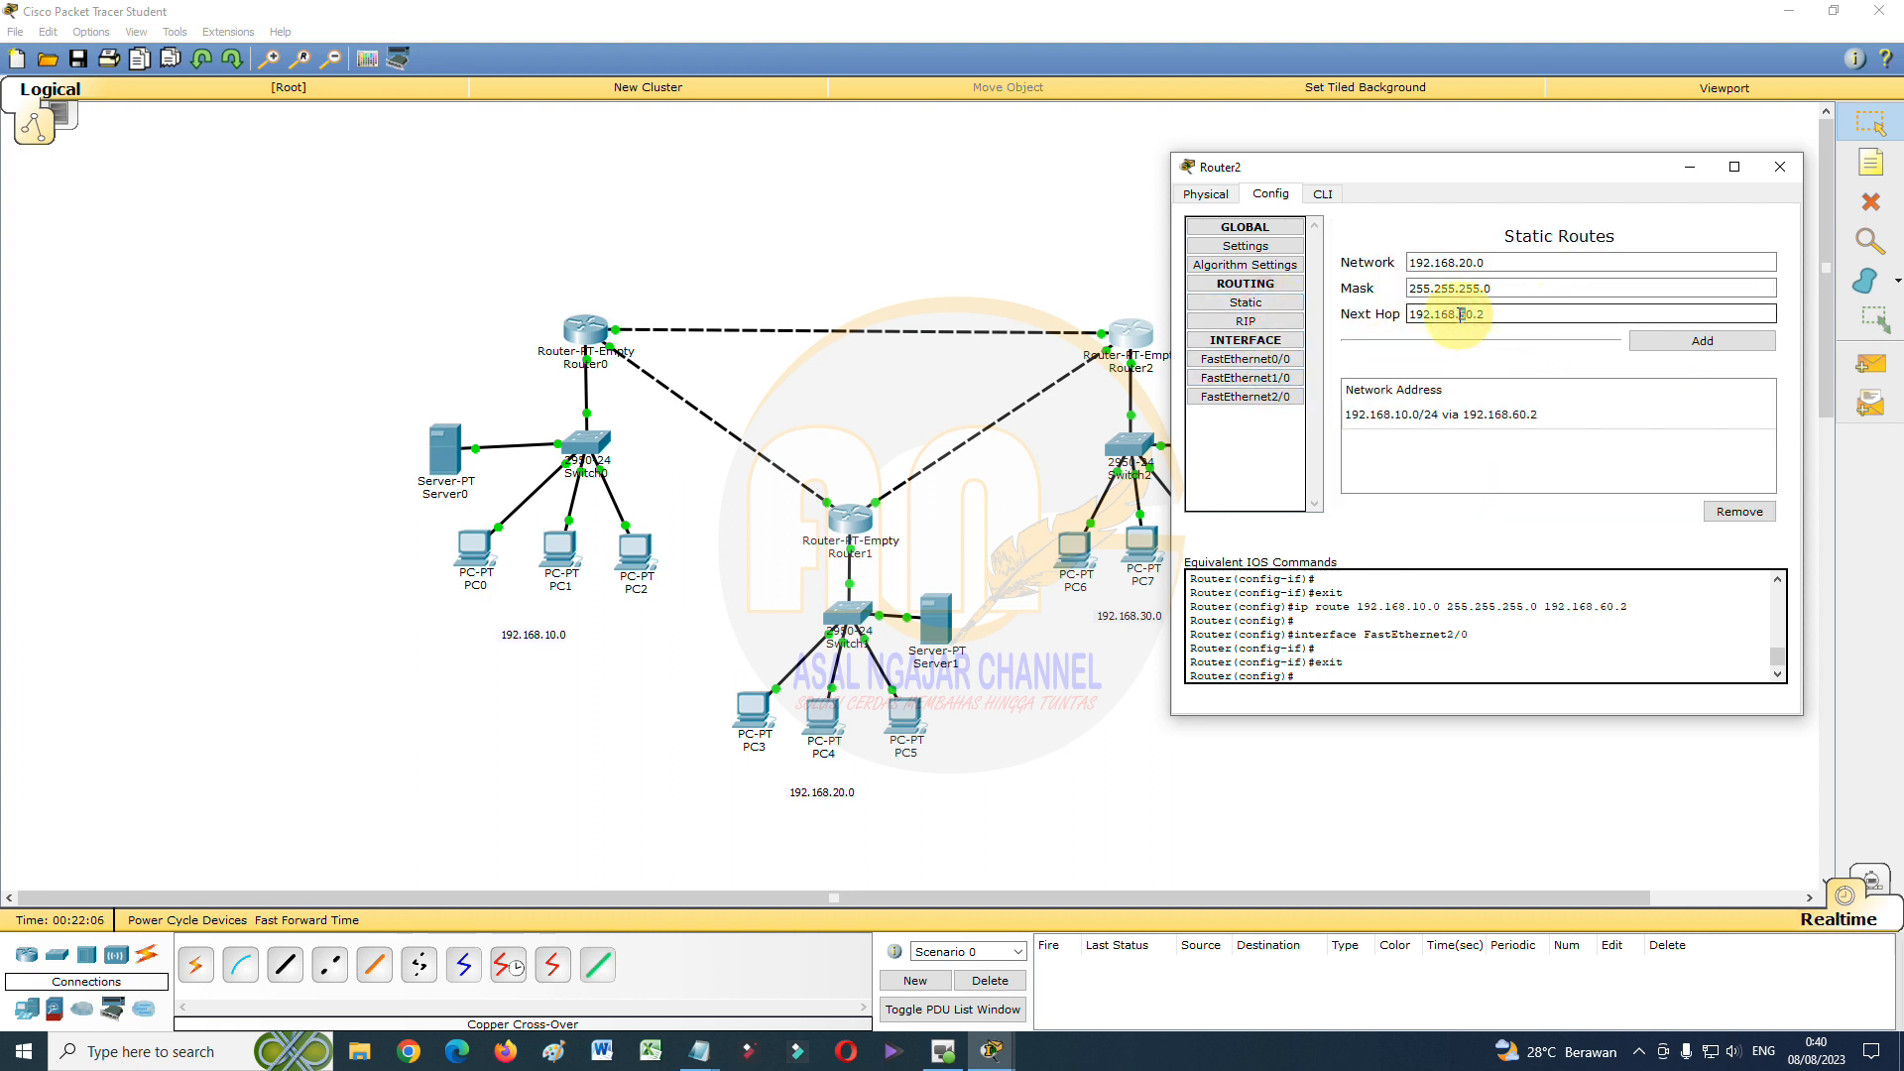
{"action": "key", "text": "BackSpace"}
{"action": "type", "text": "50."}
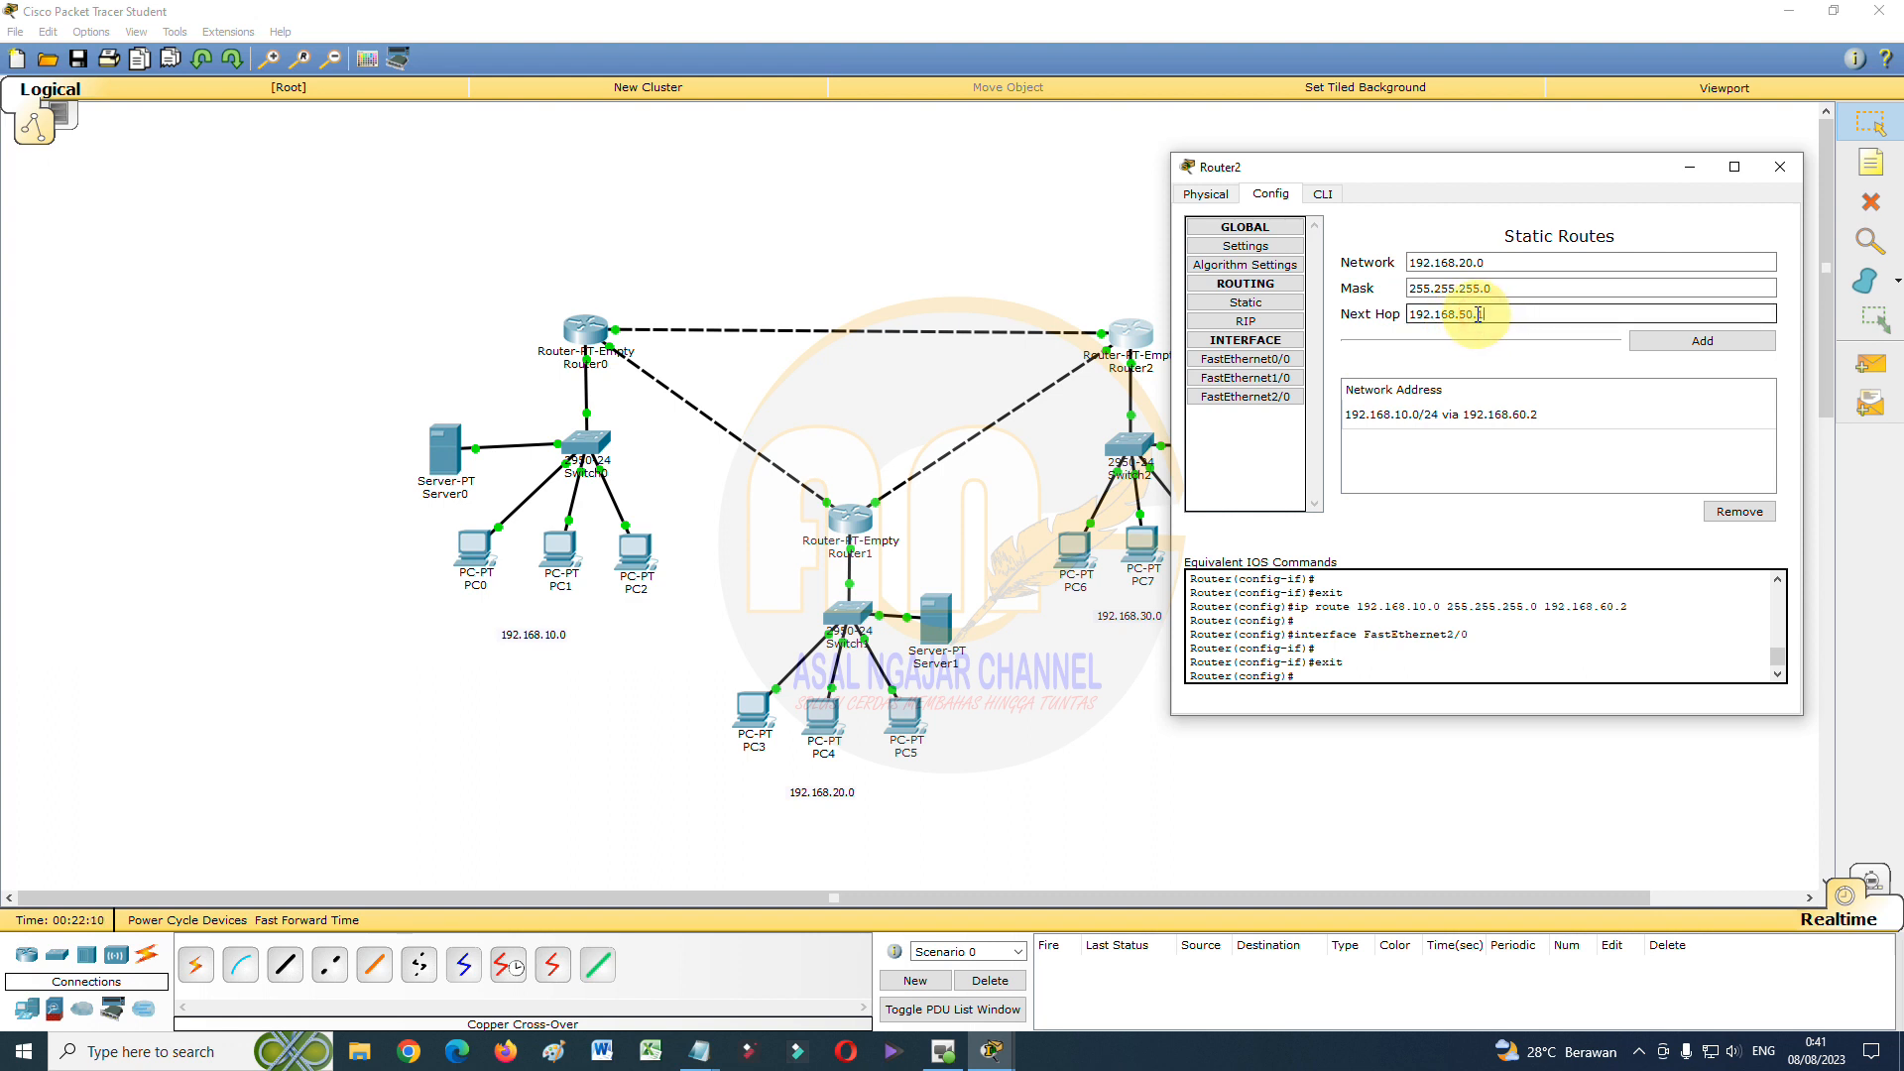
{"action": "type", "text": "1"}
{"action": "left_click", "coordinate": [1658, 342]}
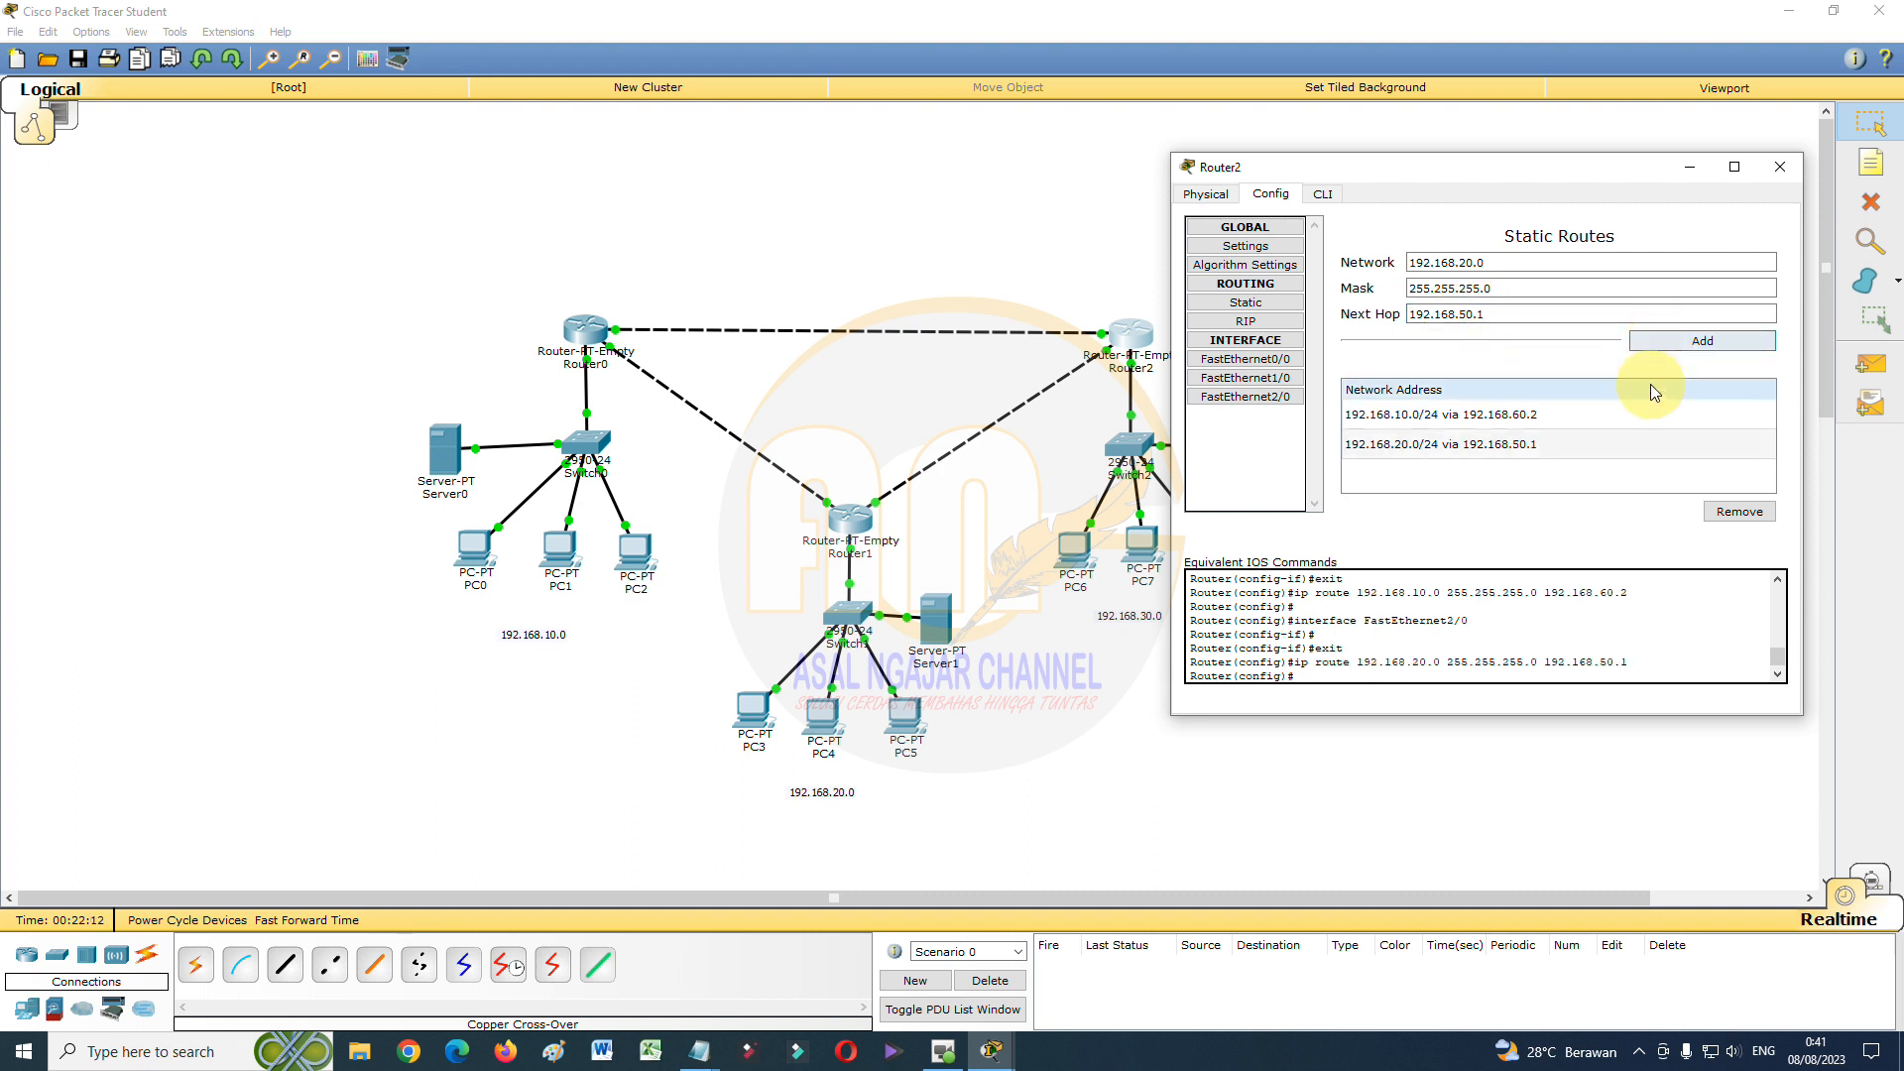
{"action": "left_click", "coordinate": [1780, 169]}
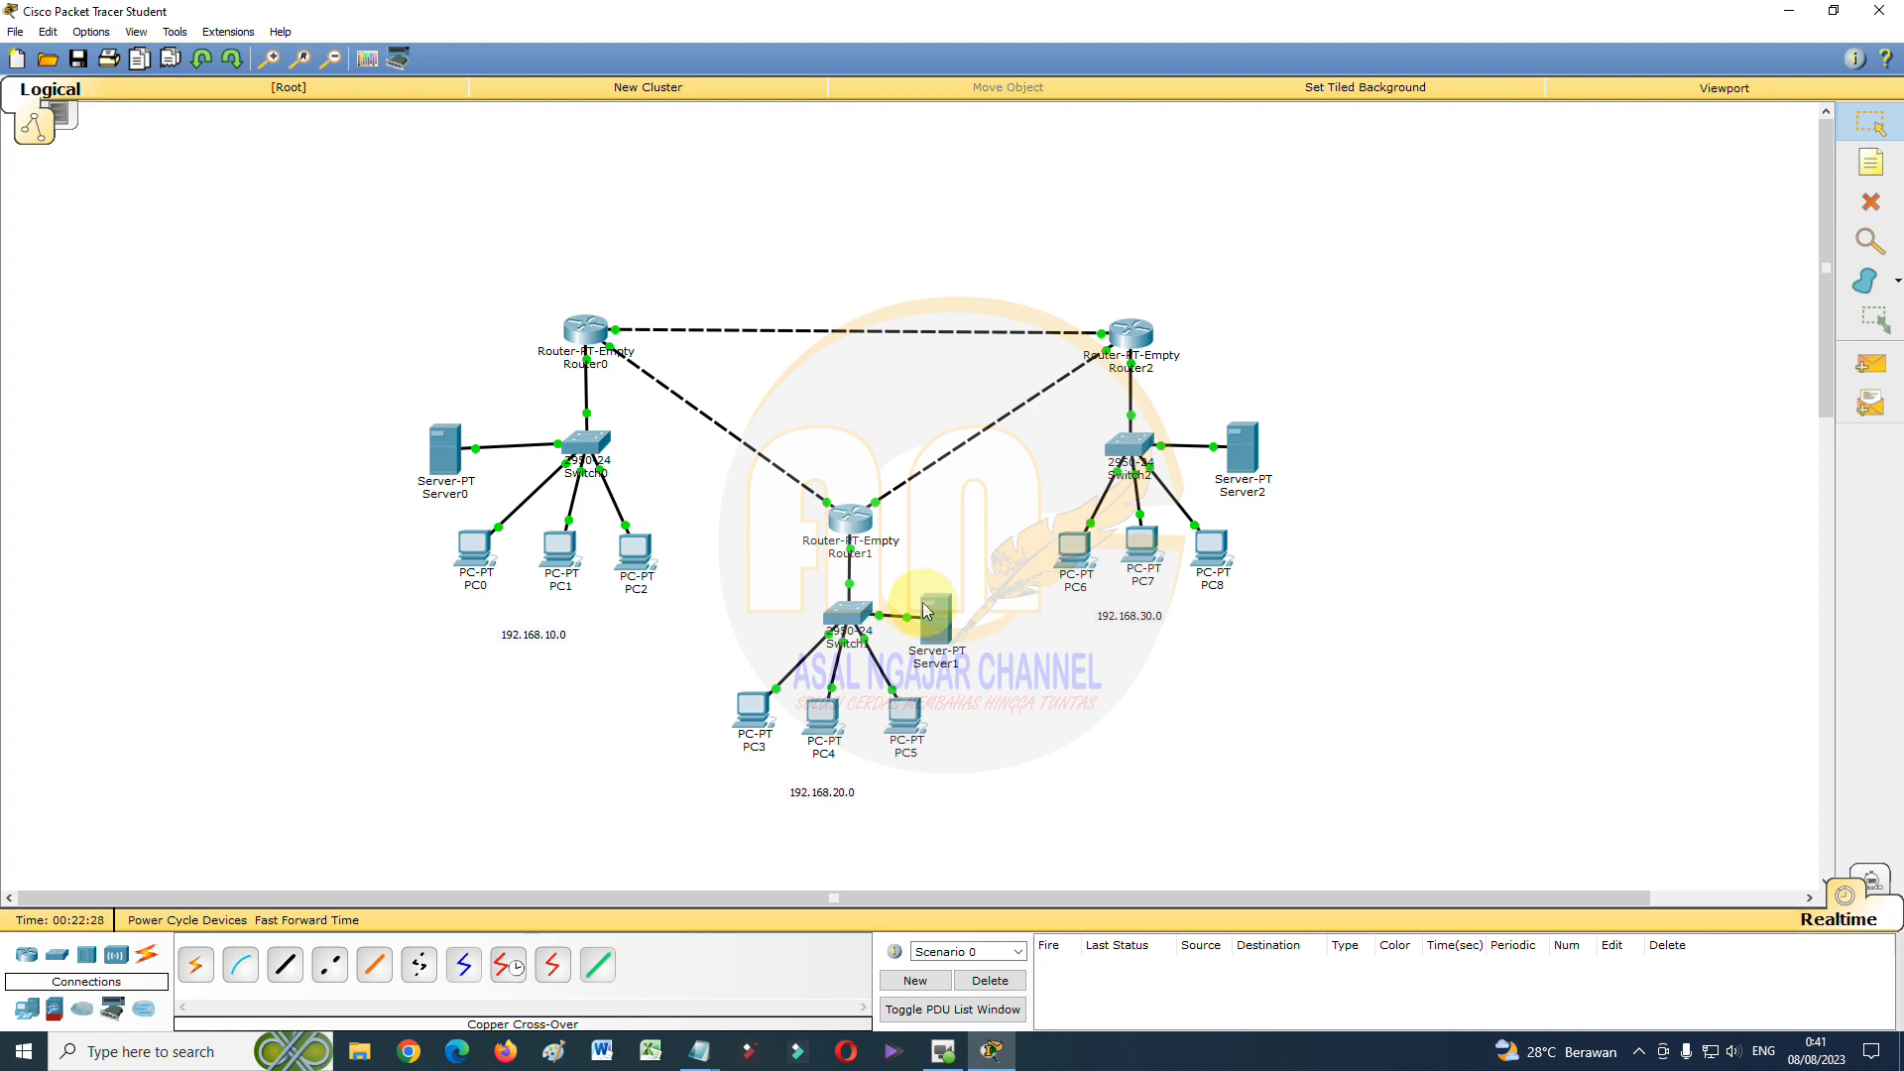
Ping 192.168.20.3 from Server0's command prompt and check the replies and packet loss
{"action": "left_click", "coordinate": [444, 454]}
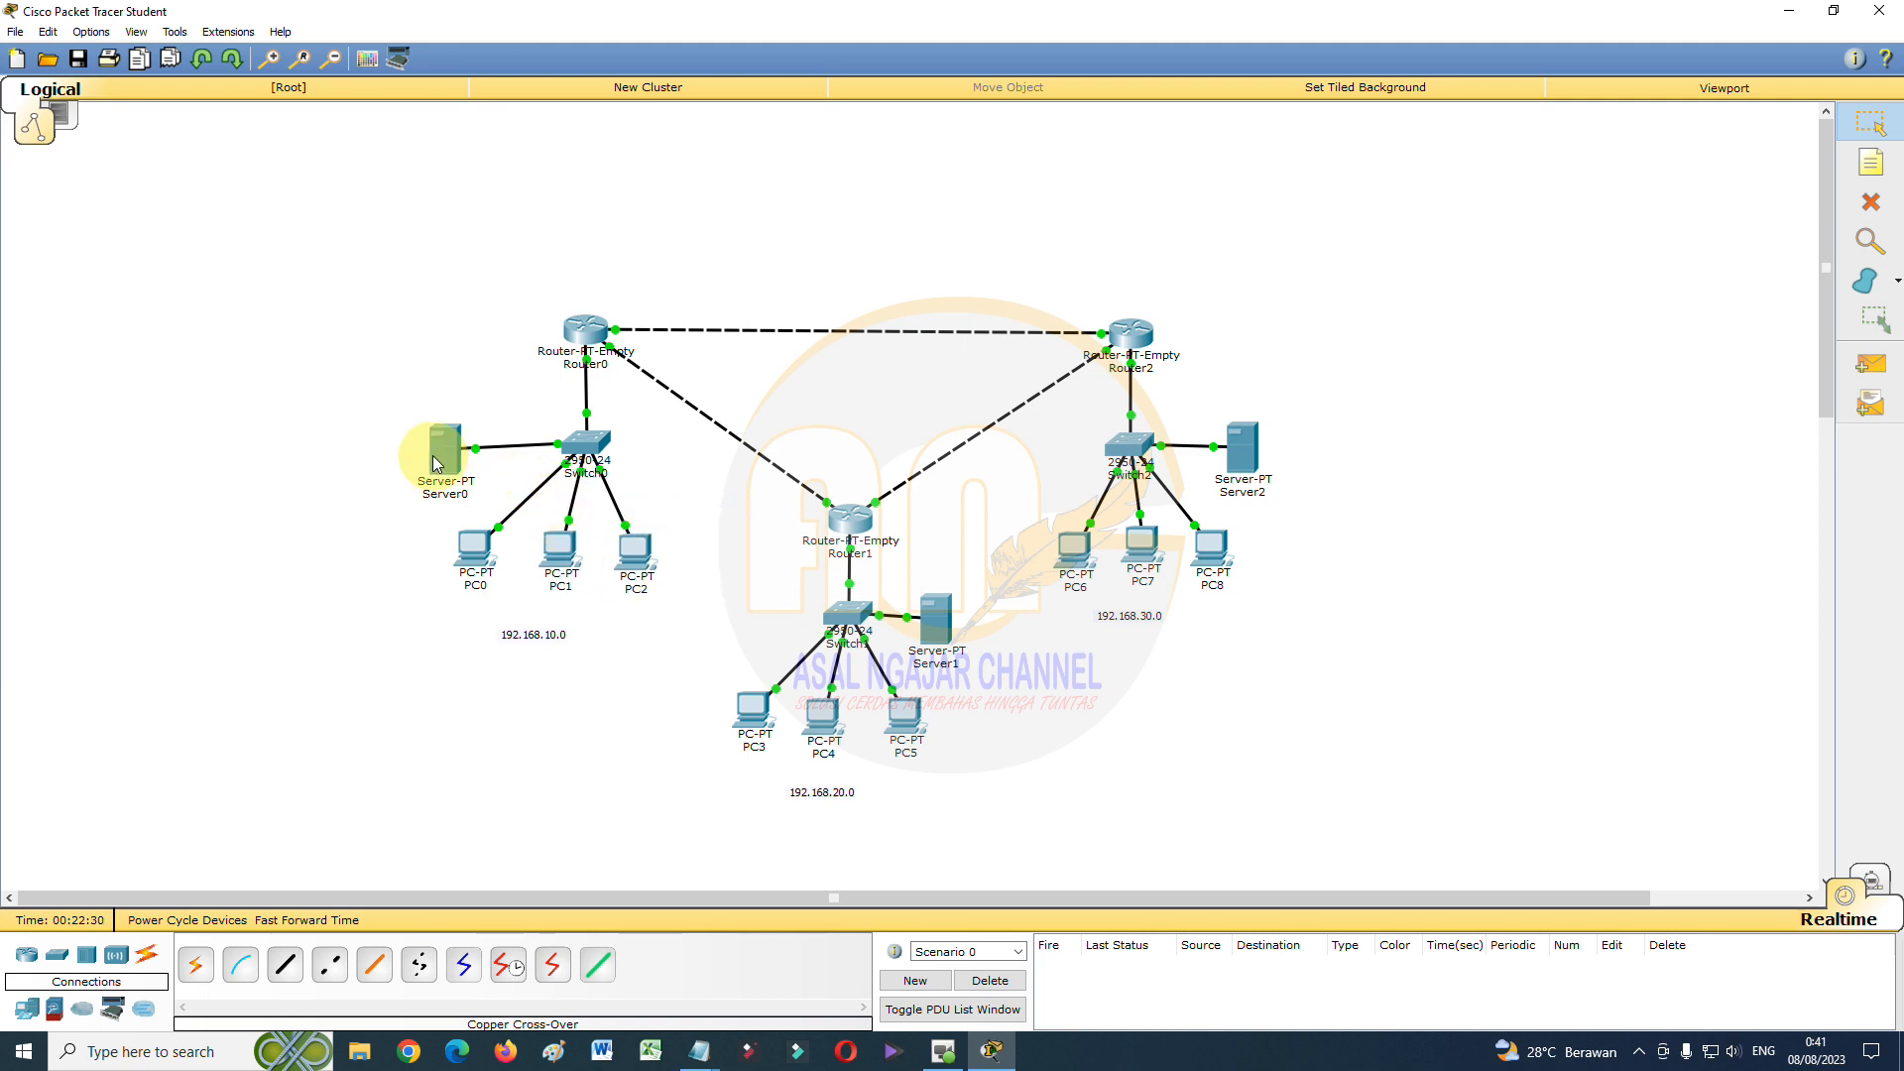
{"action": "left_click_drag", "start_coordinate": [861, 288], "coordinate": [1420, 187]}
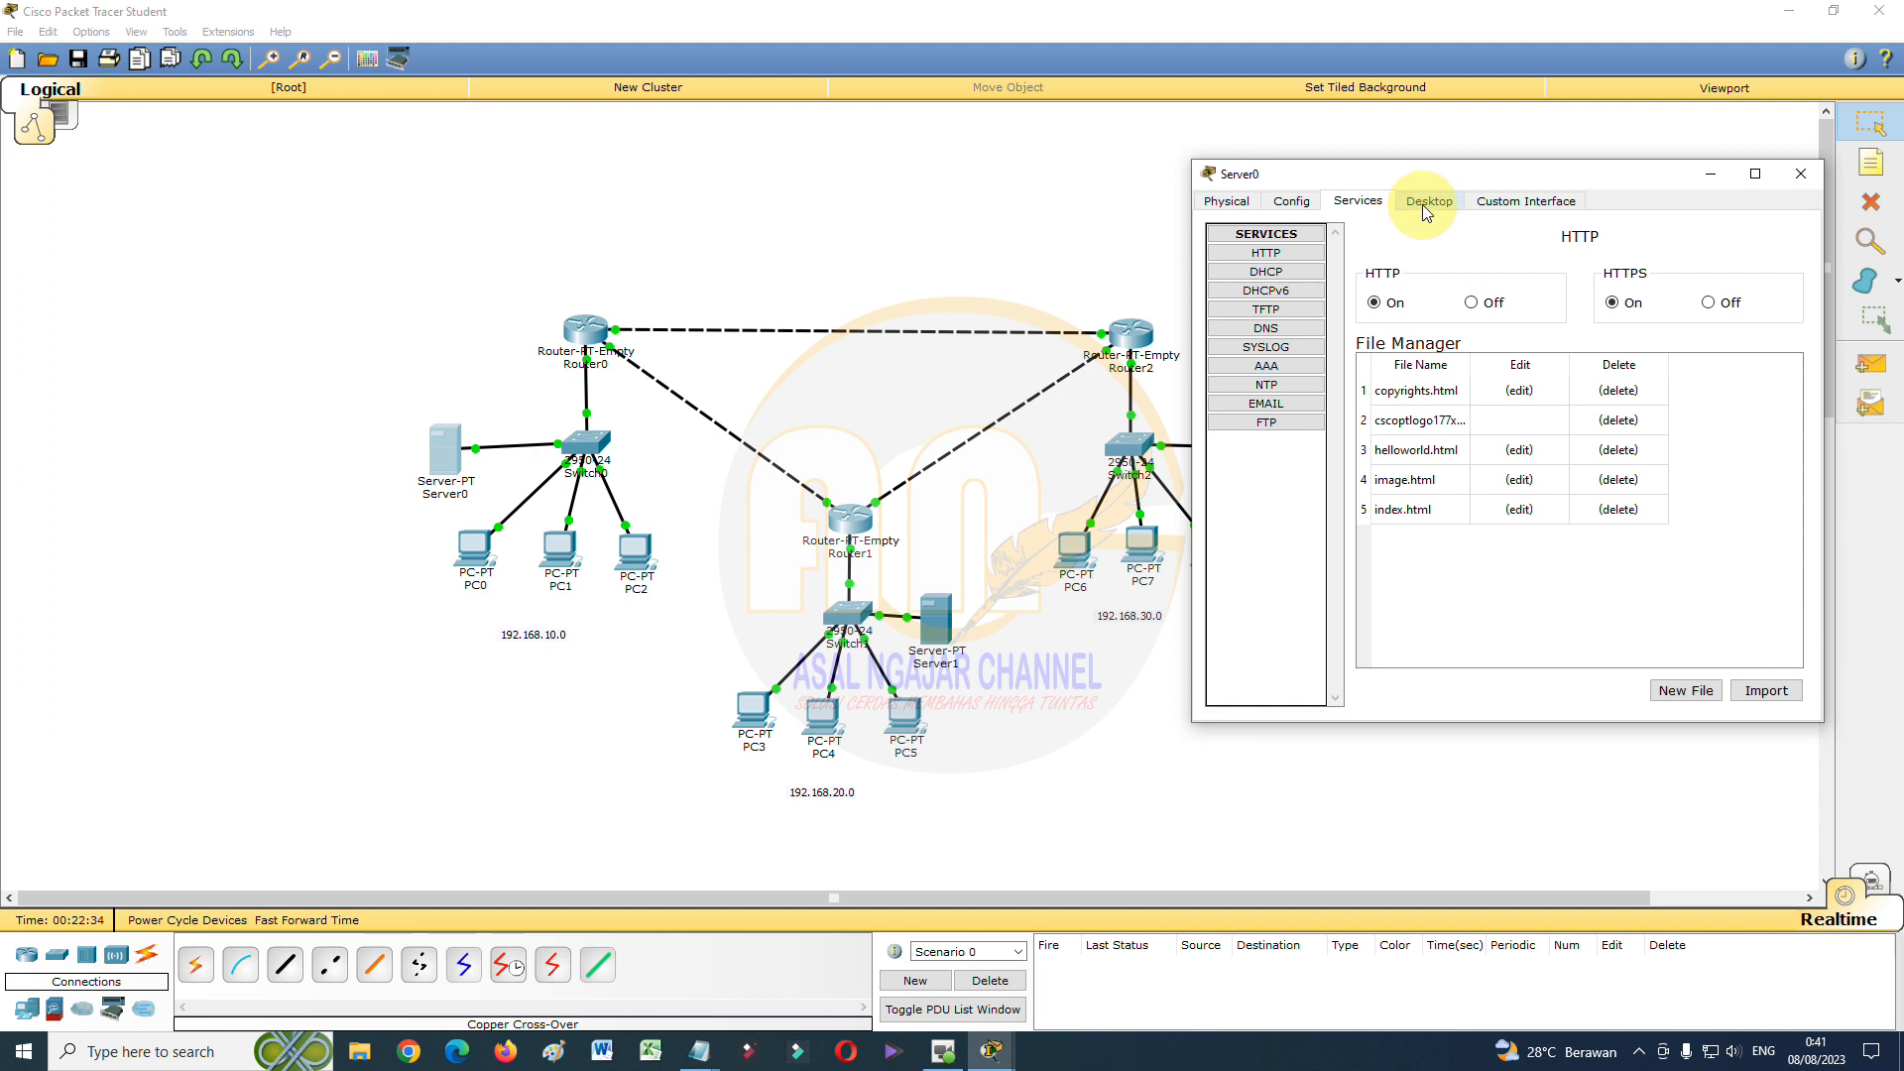
{"action": "left_click", "coordinate": [1426, 205]}
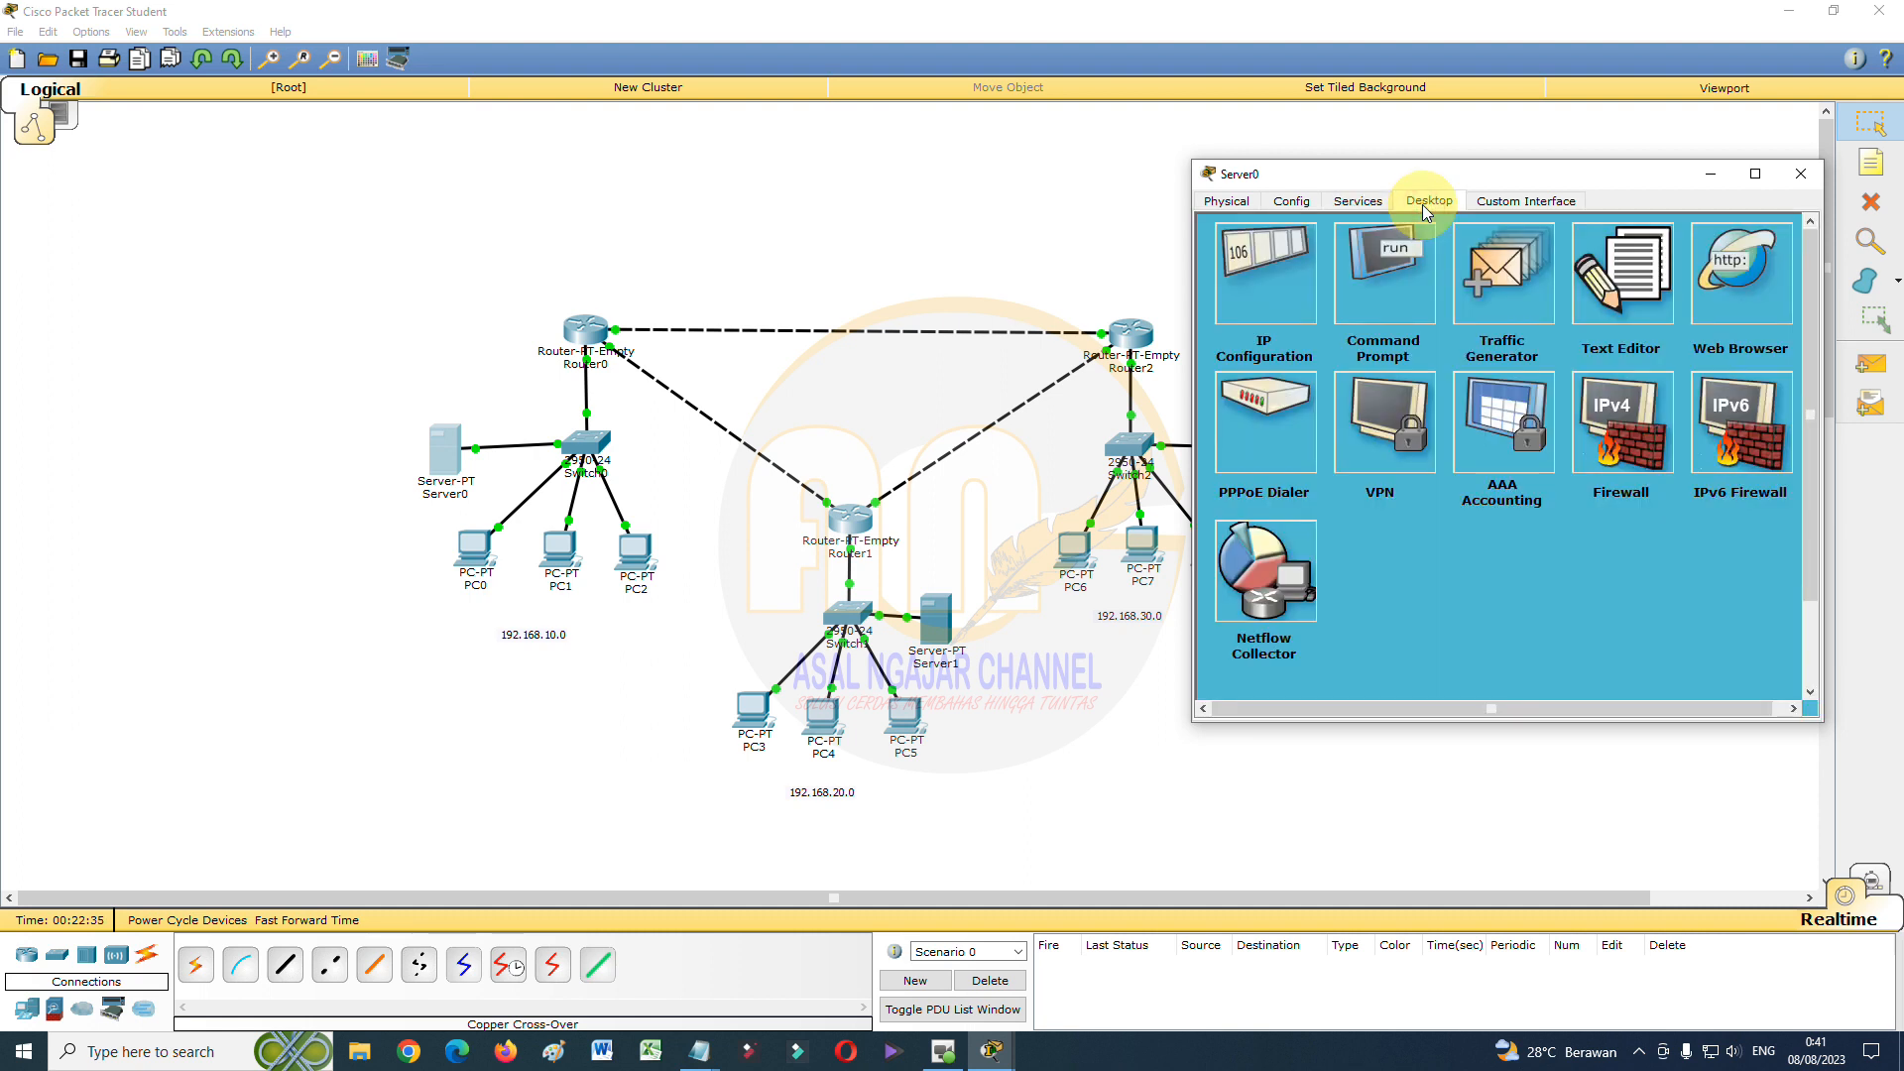
{"action": "left_click", "coordinate": [1390, 283]}
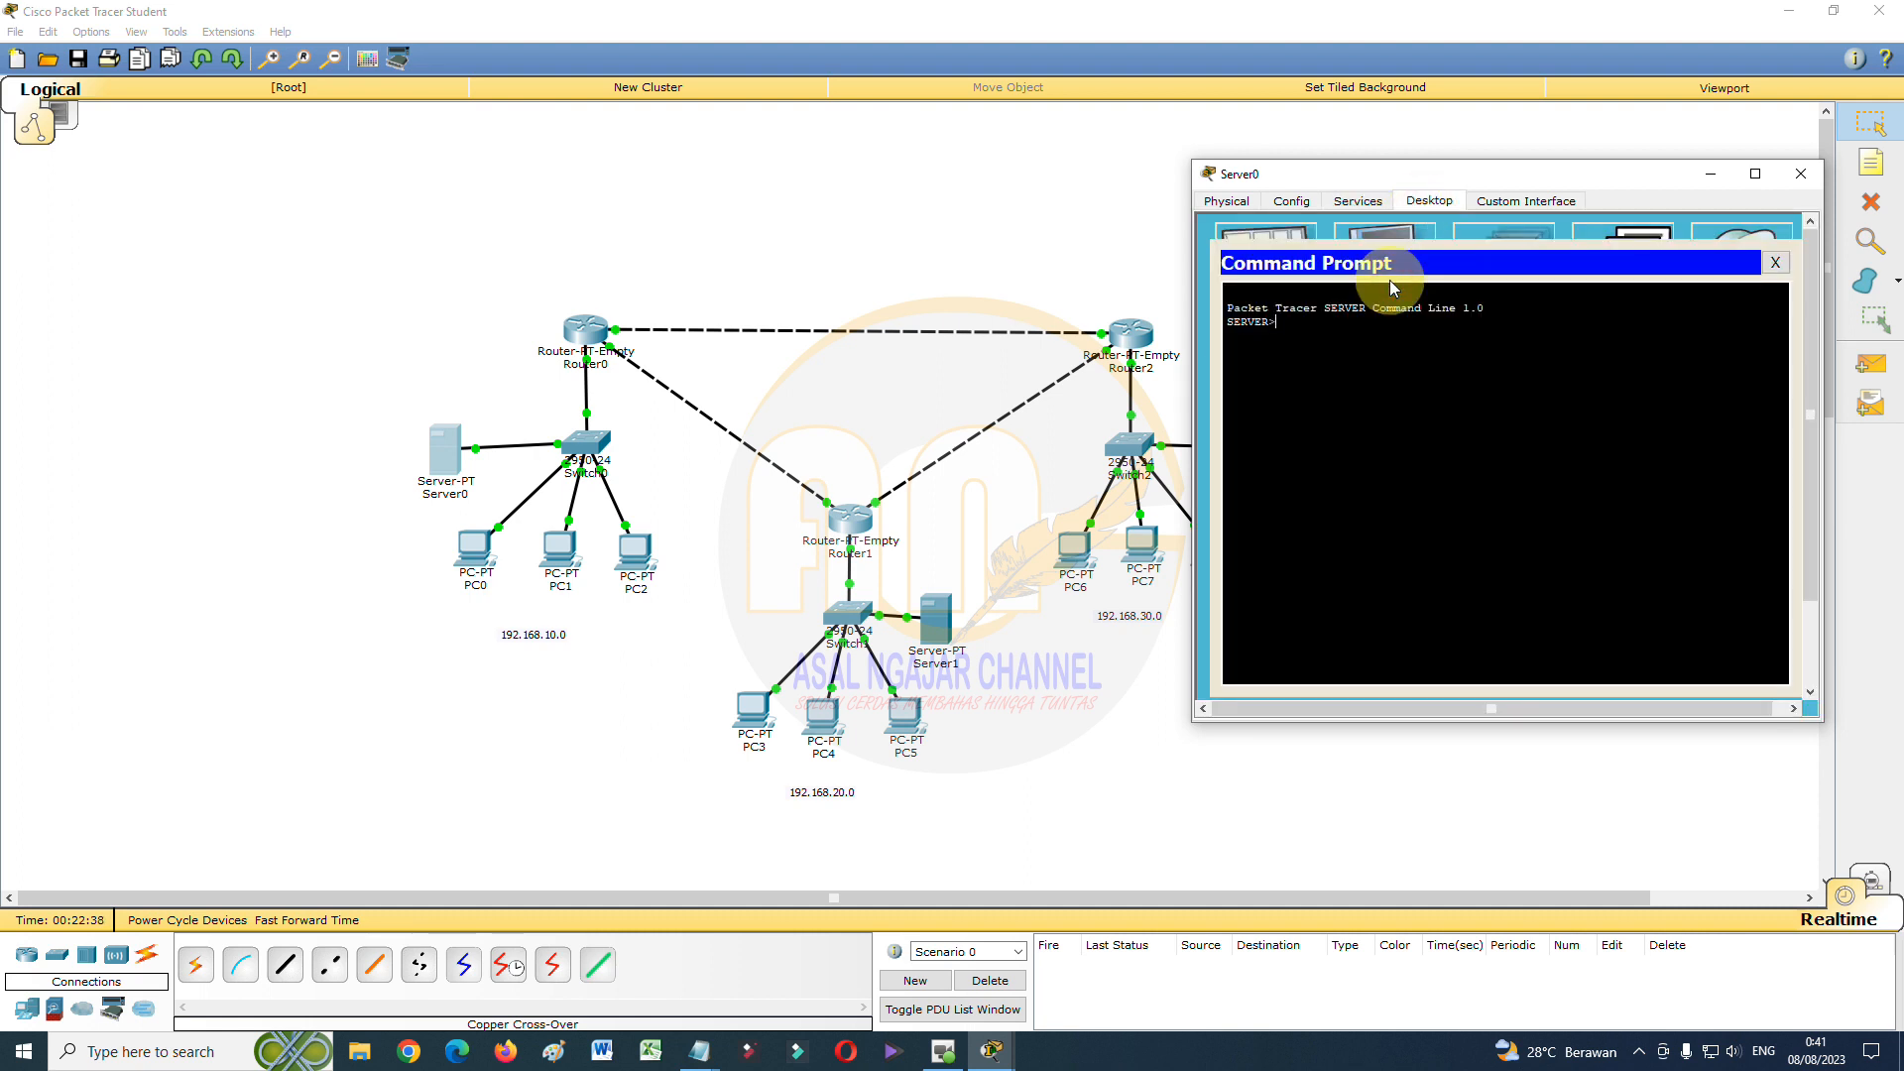
{"action": "type", "text": "pING"}
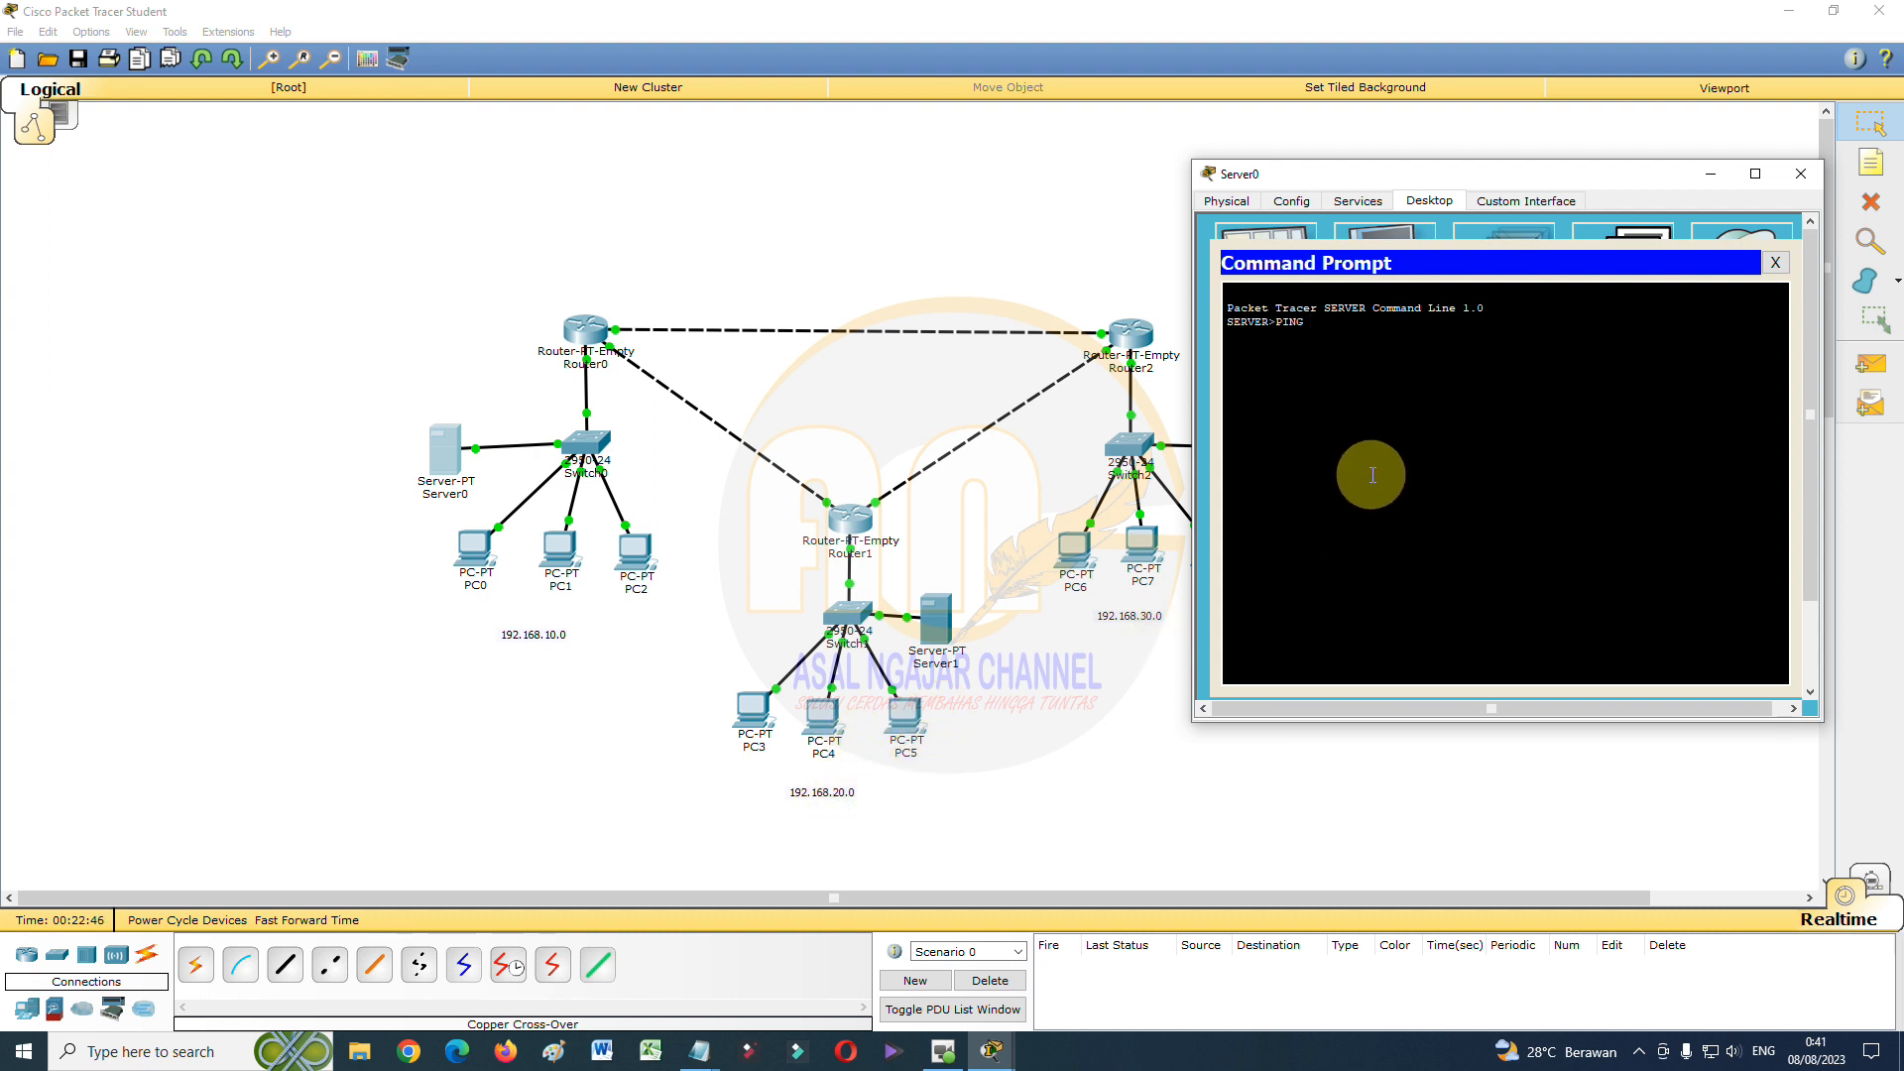
{"action": "type", "text": "192.168.20.3"}
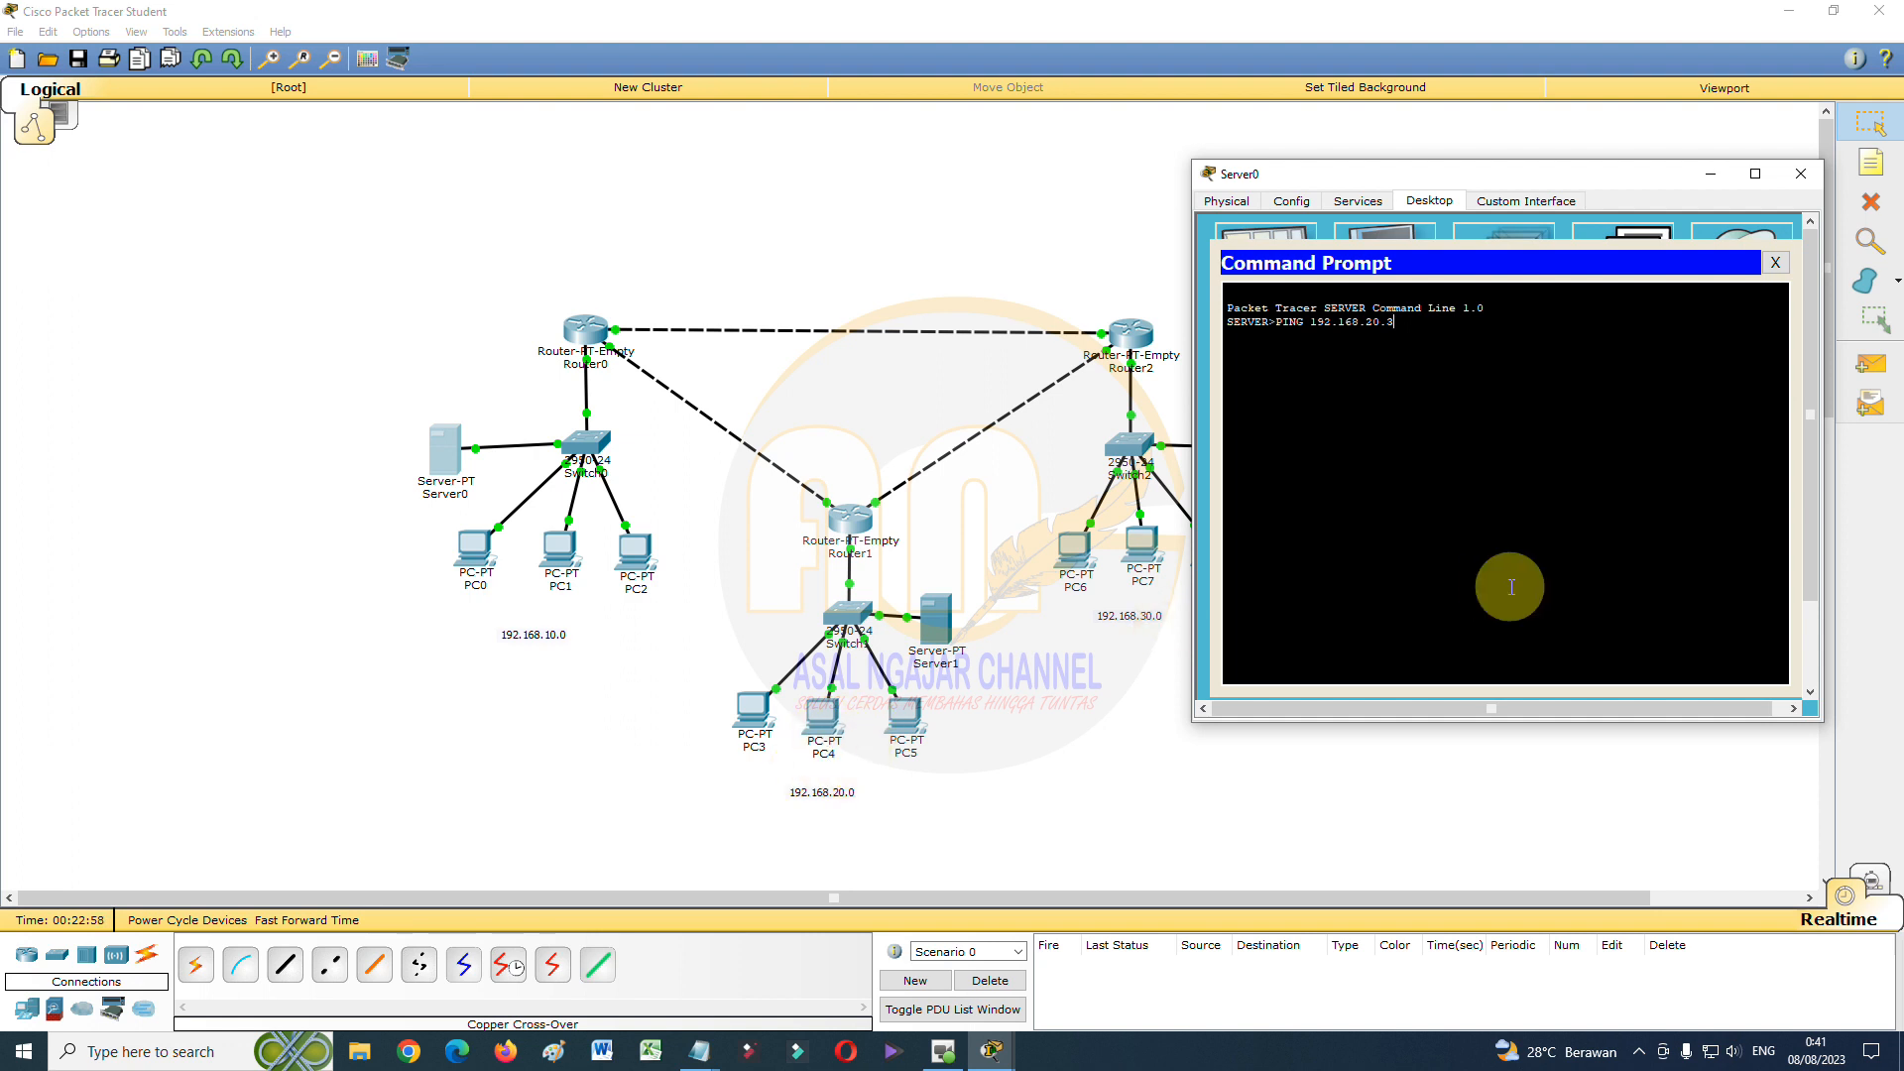
{"action": "key", "text": "Return"}
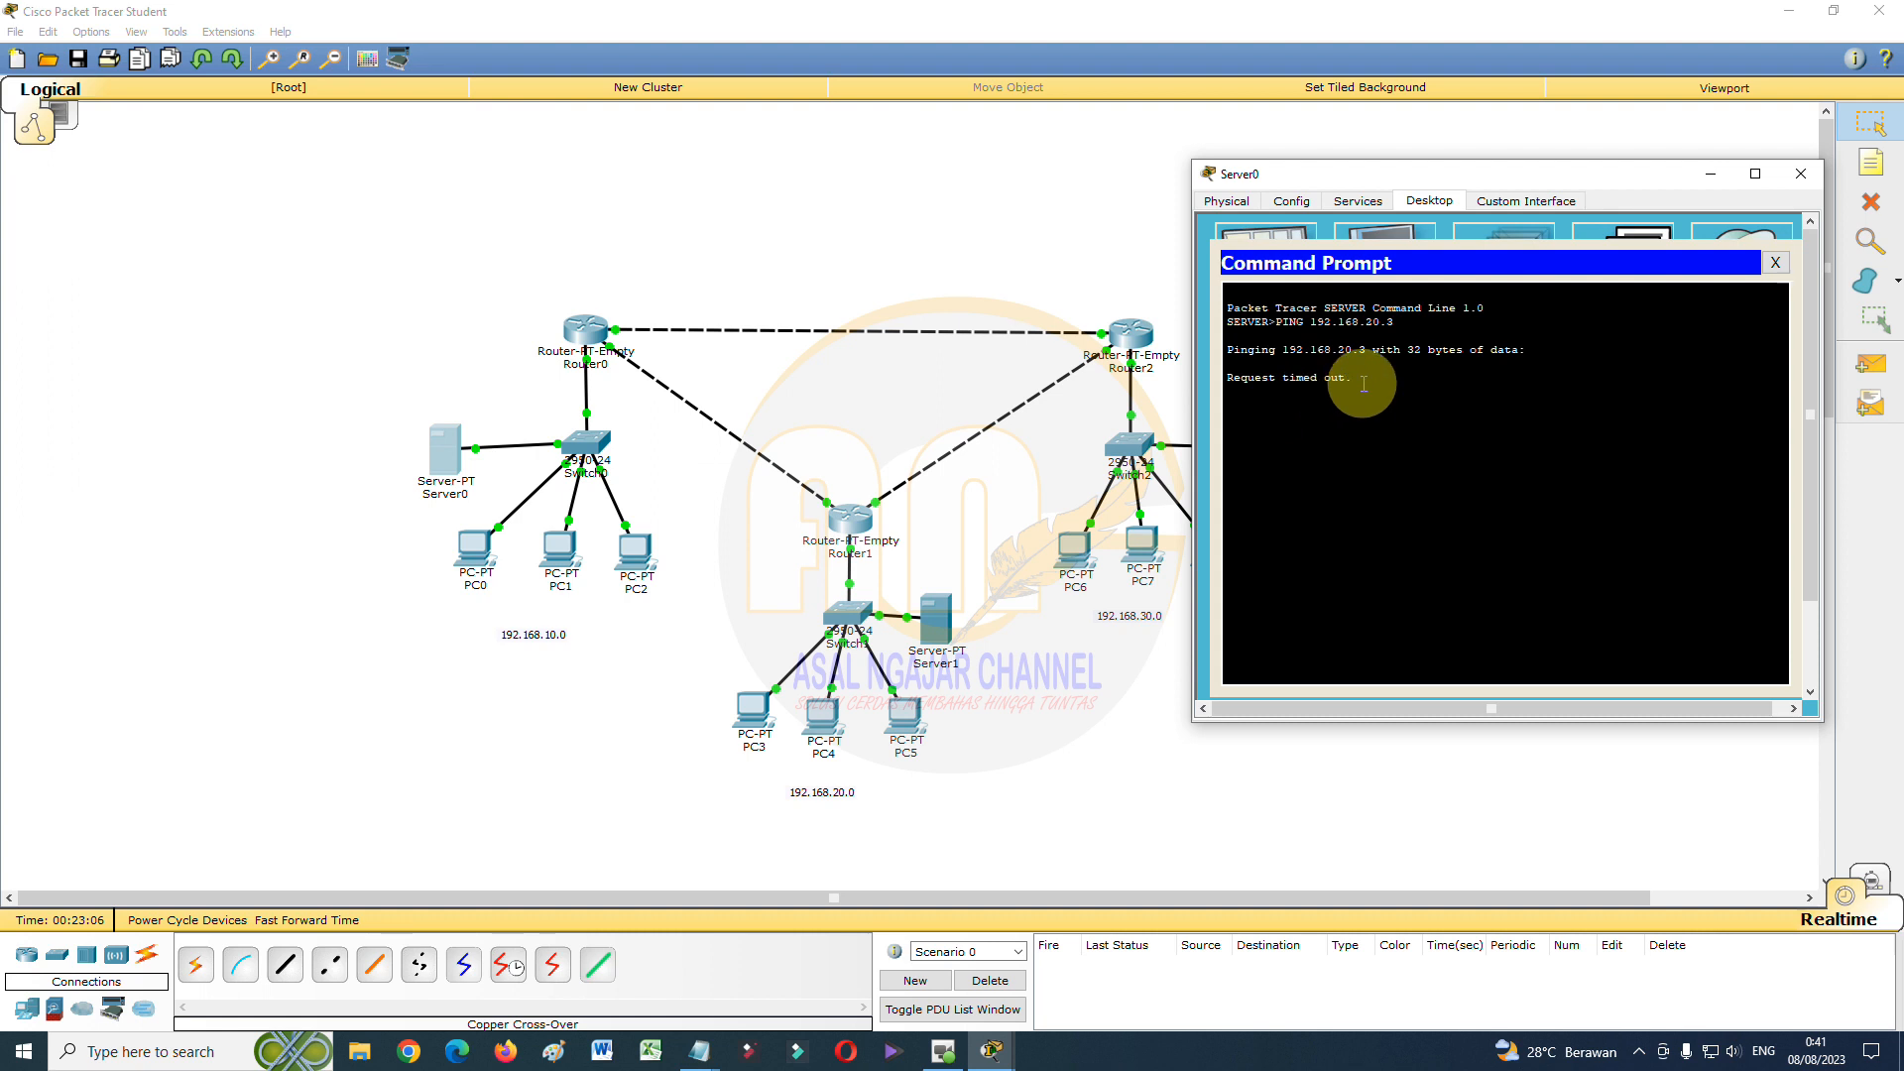
{"action": "left_click_drag", "start_coordinate": [1235, 379], "coordinate": [1355, 370]}
{"action": "left_click", "coordinate": [1362, 388]}
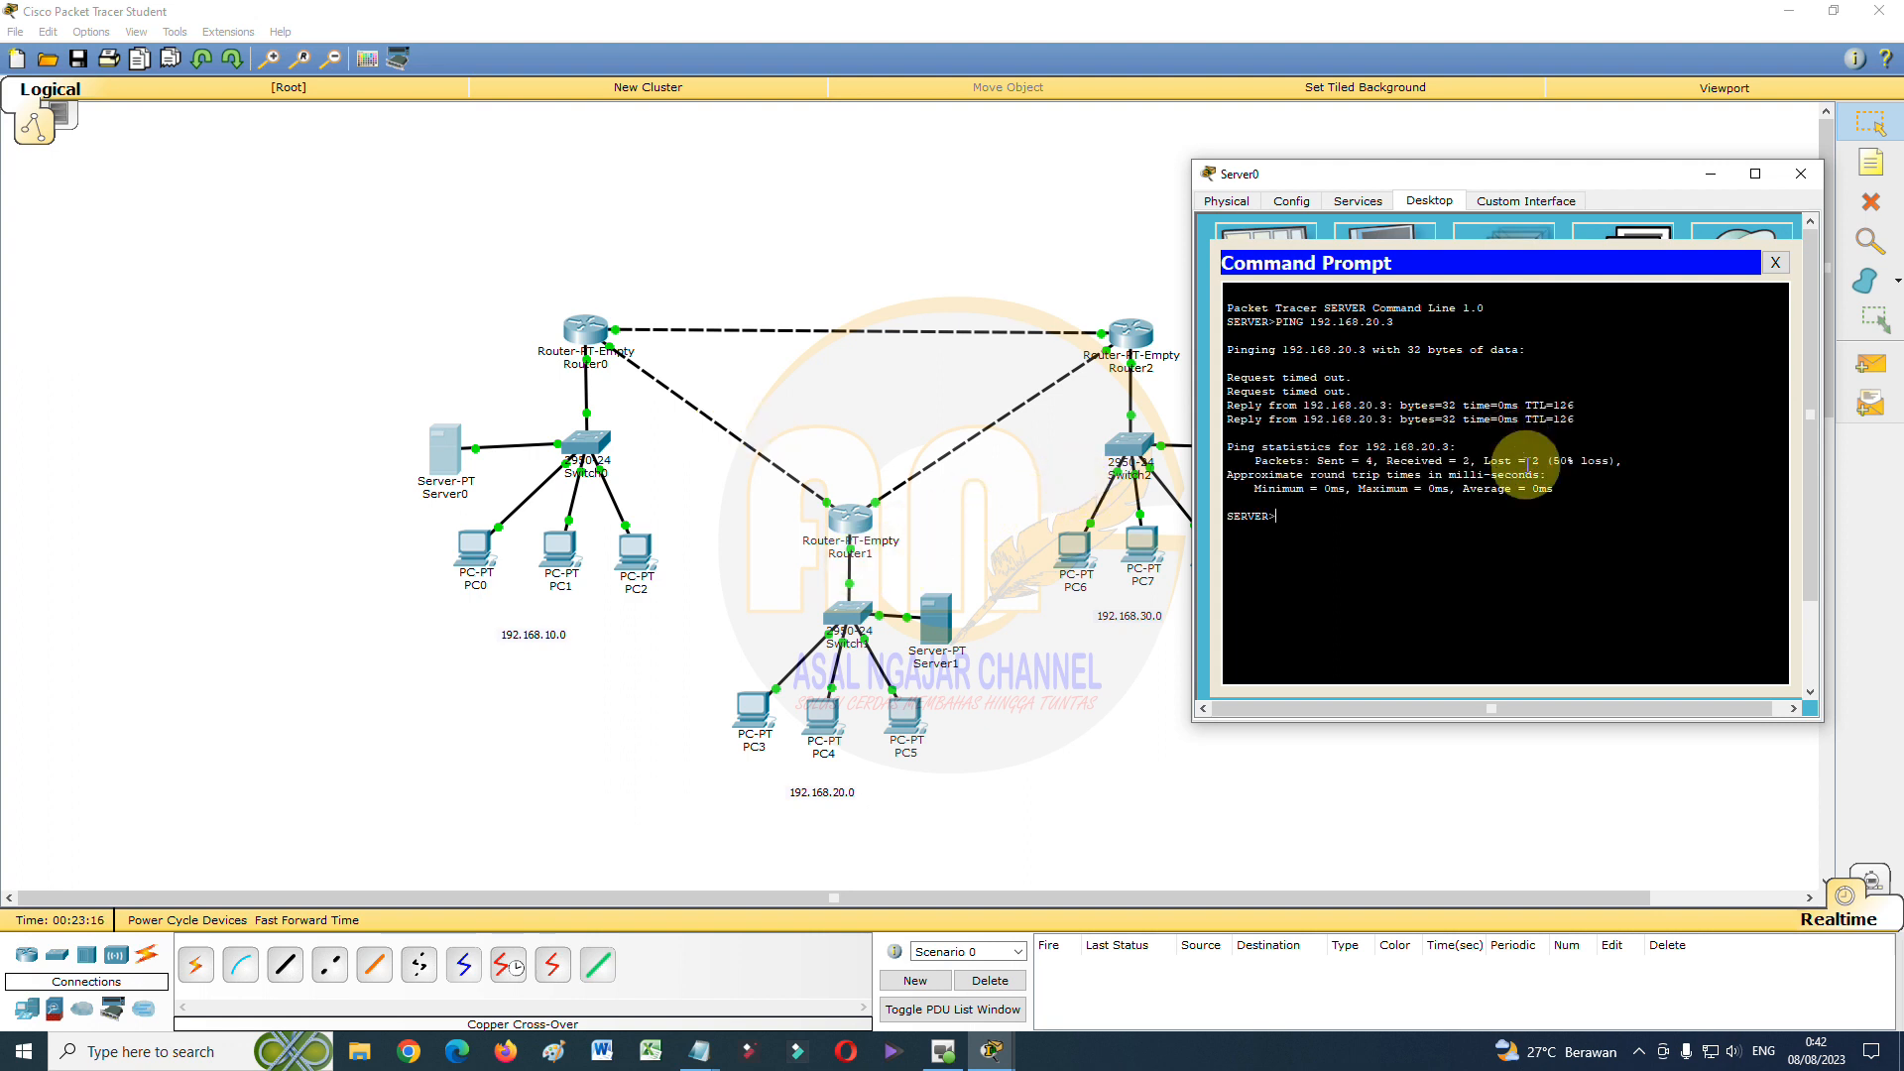
{"action": "left_click_drag", "start_coordinate": [1550, 458], "coordinate": [1641, 474]}
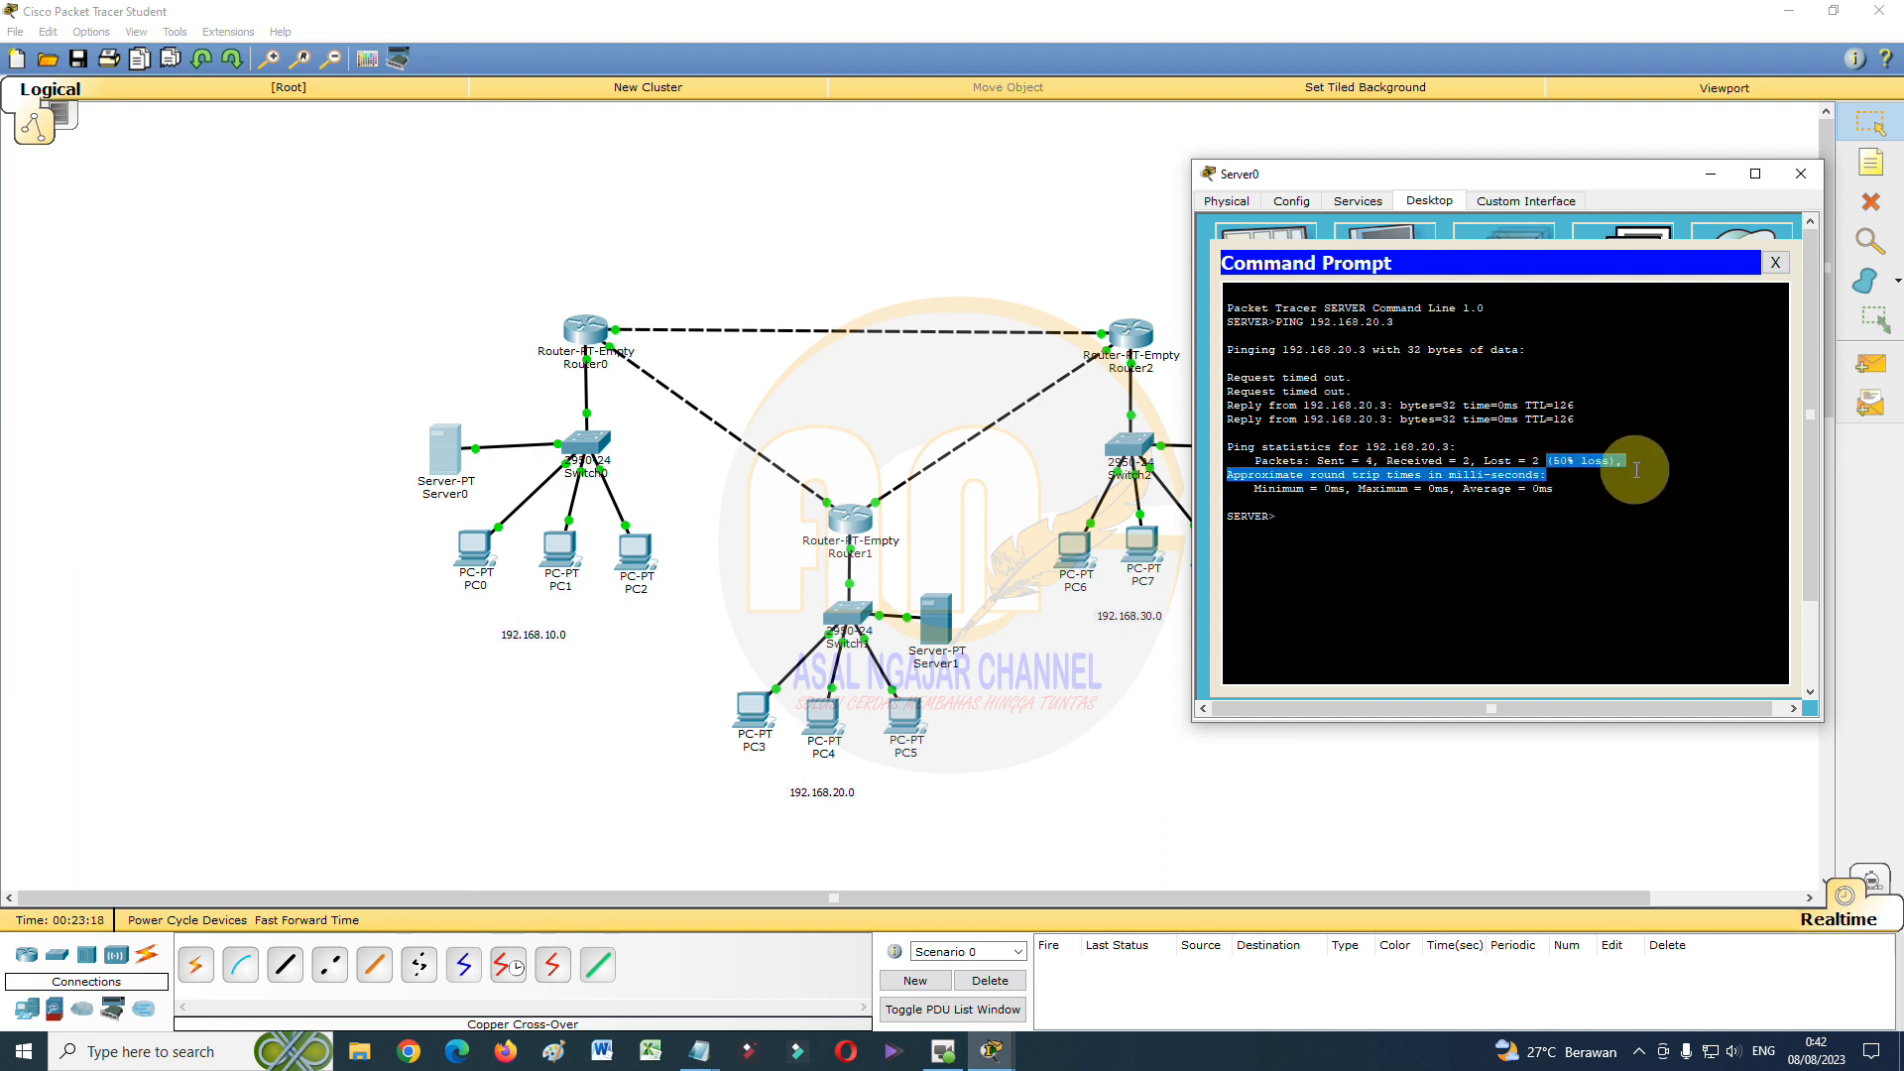
{"action": "left_click", "coordinate": [1635, 464]}
Repeat the ping to 192.168.20.3 from Server0, check the packet statistics and close the server's window
{"action": "left_click", "coordinate": [1442, 528]}
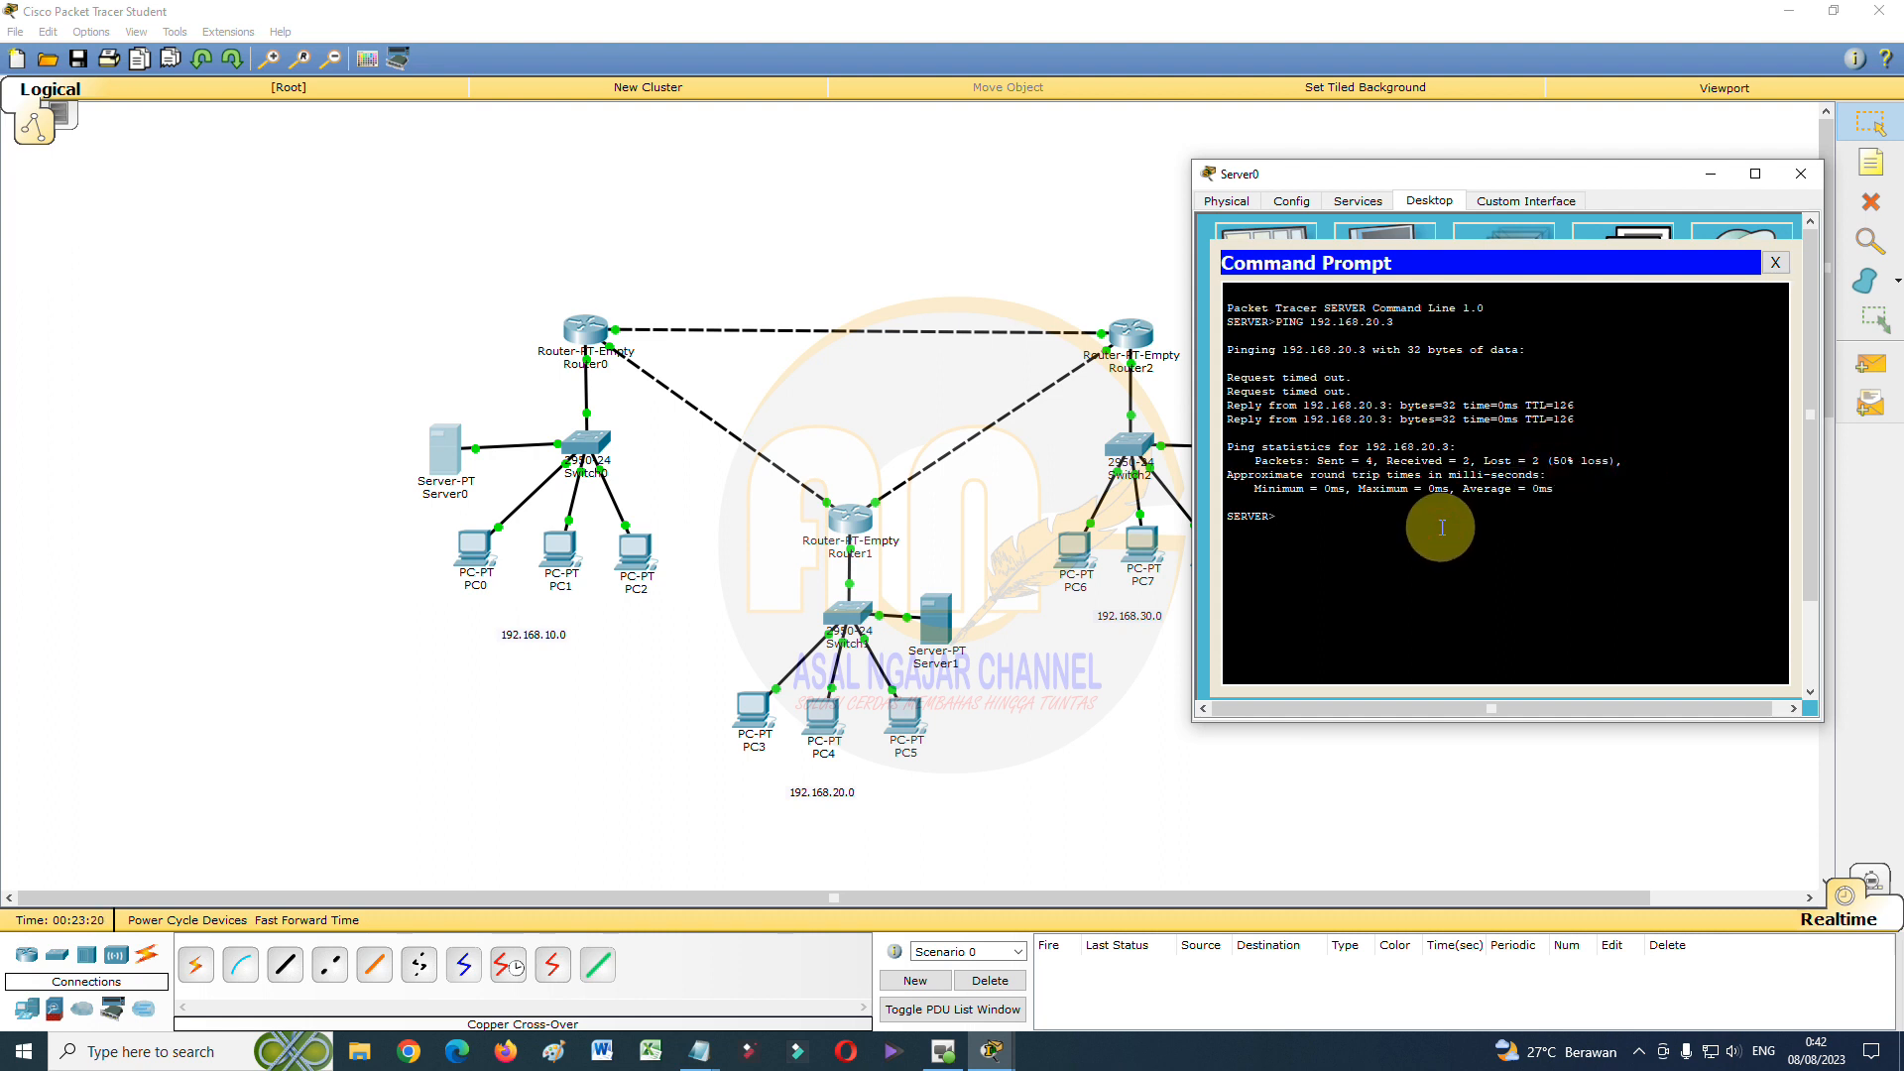
{"action": "type", "text": "PING 192.168.20.3"}
{"action": "key", "text": "Return"}
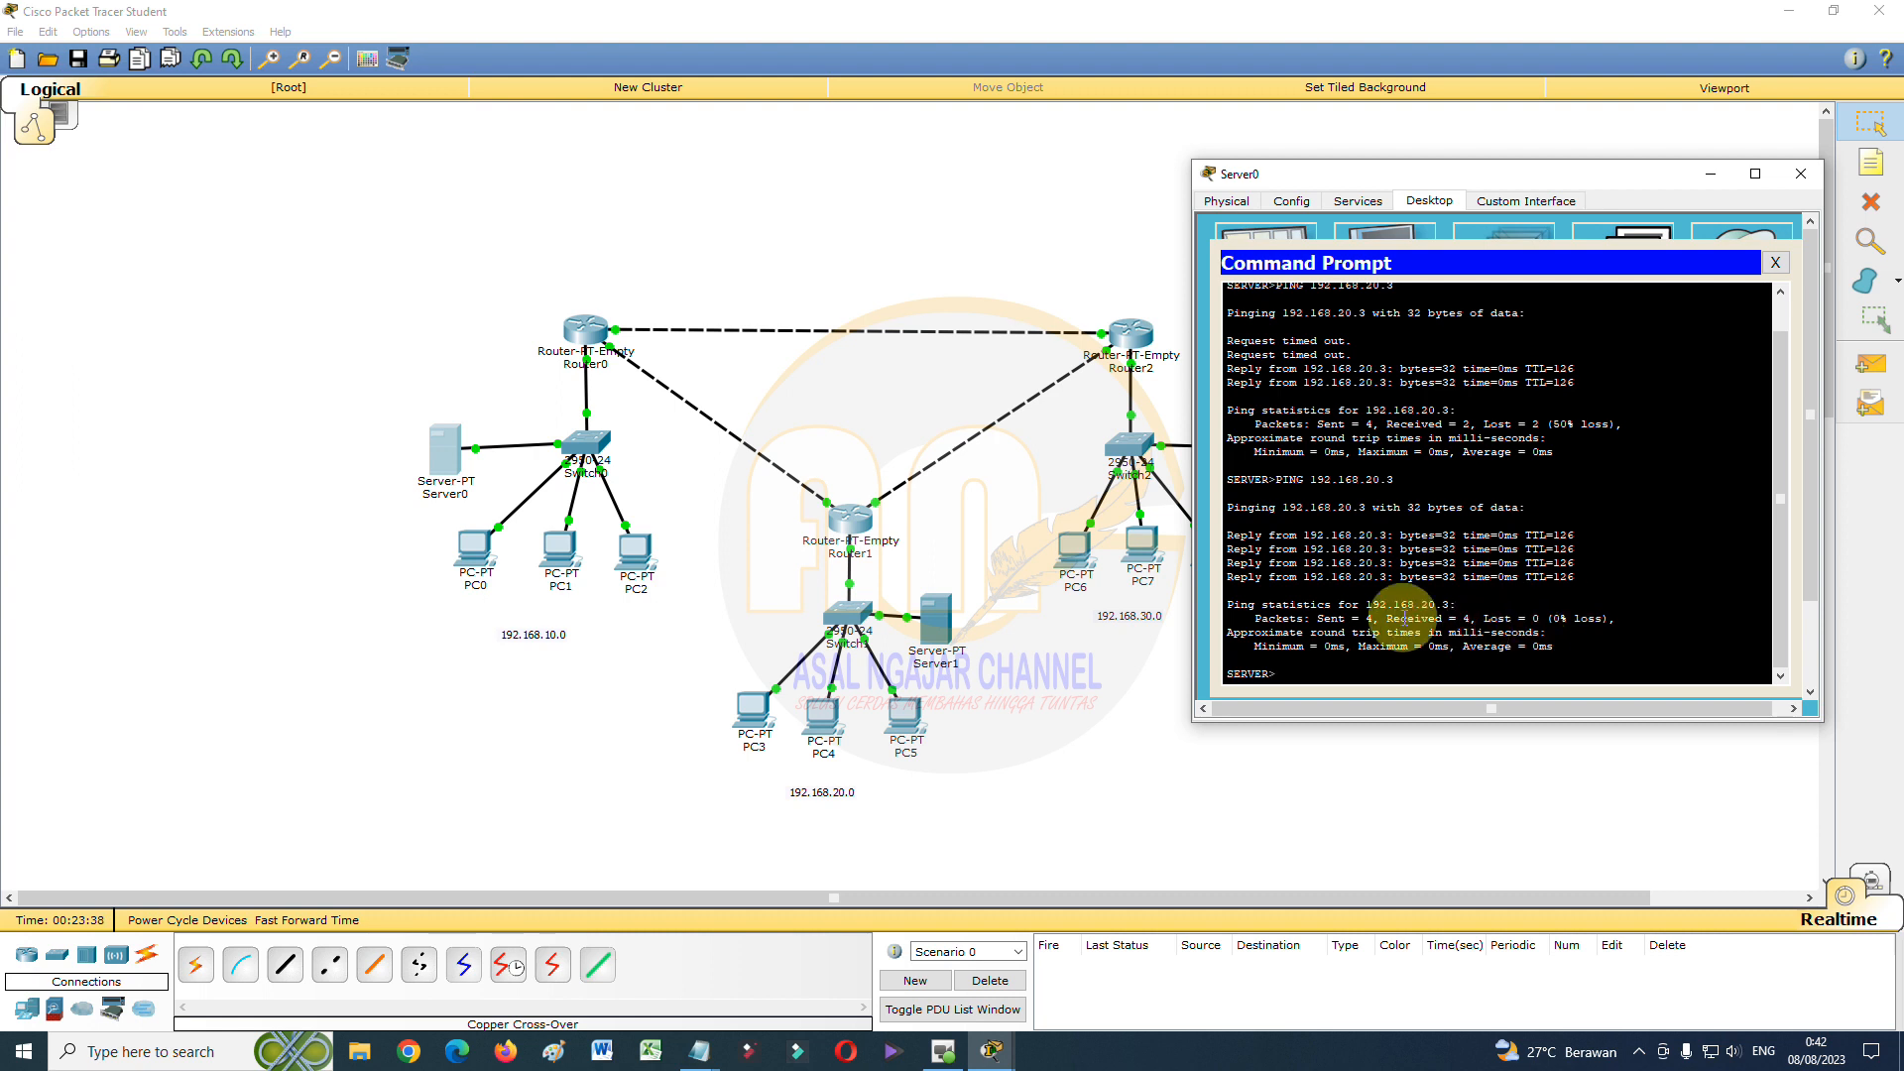
{"action": "left_click_drag", "start_coordinate": [1255, 618], "coordinate": [1617, 619]}
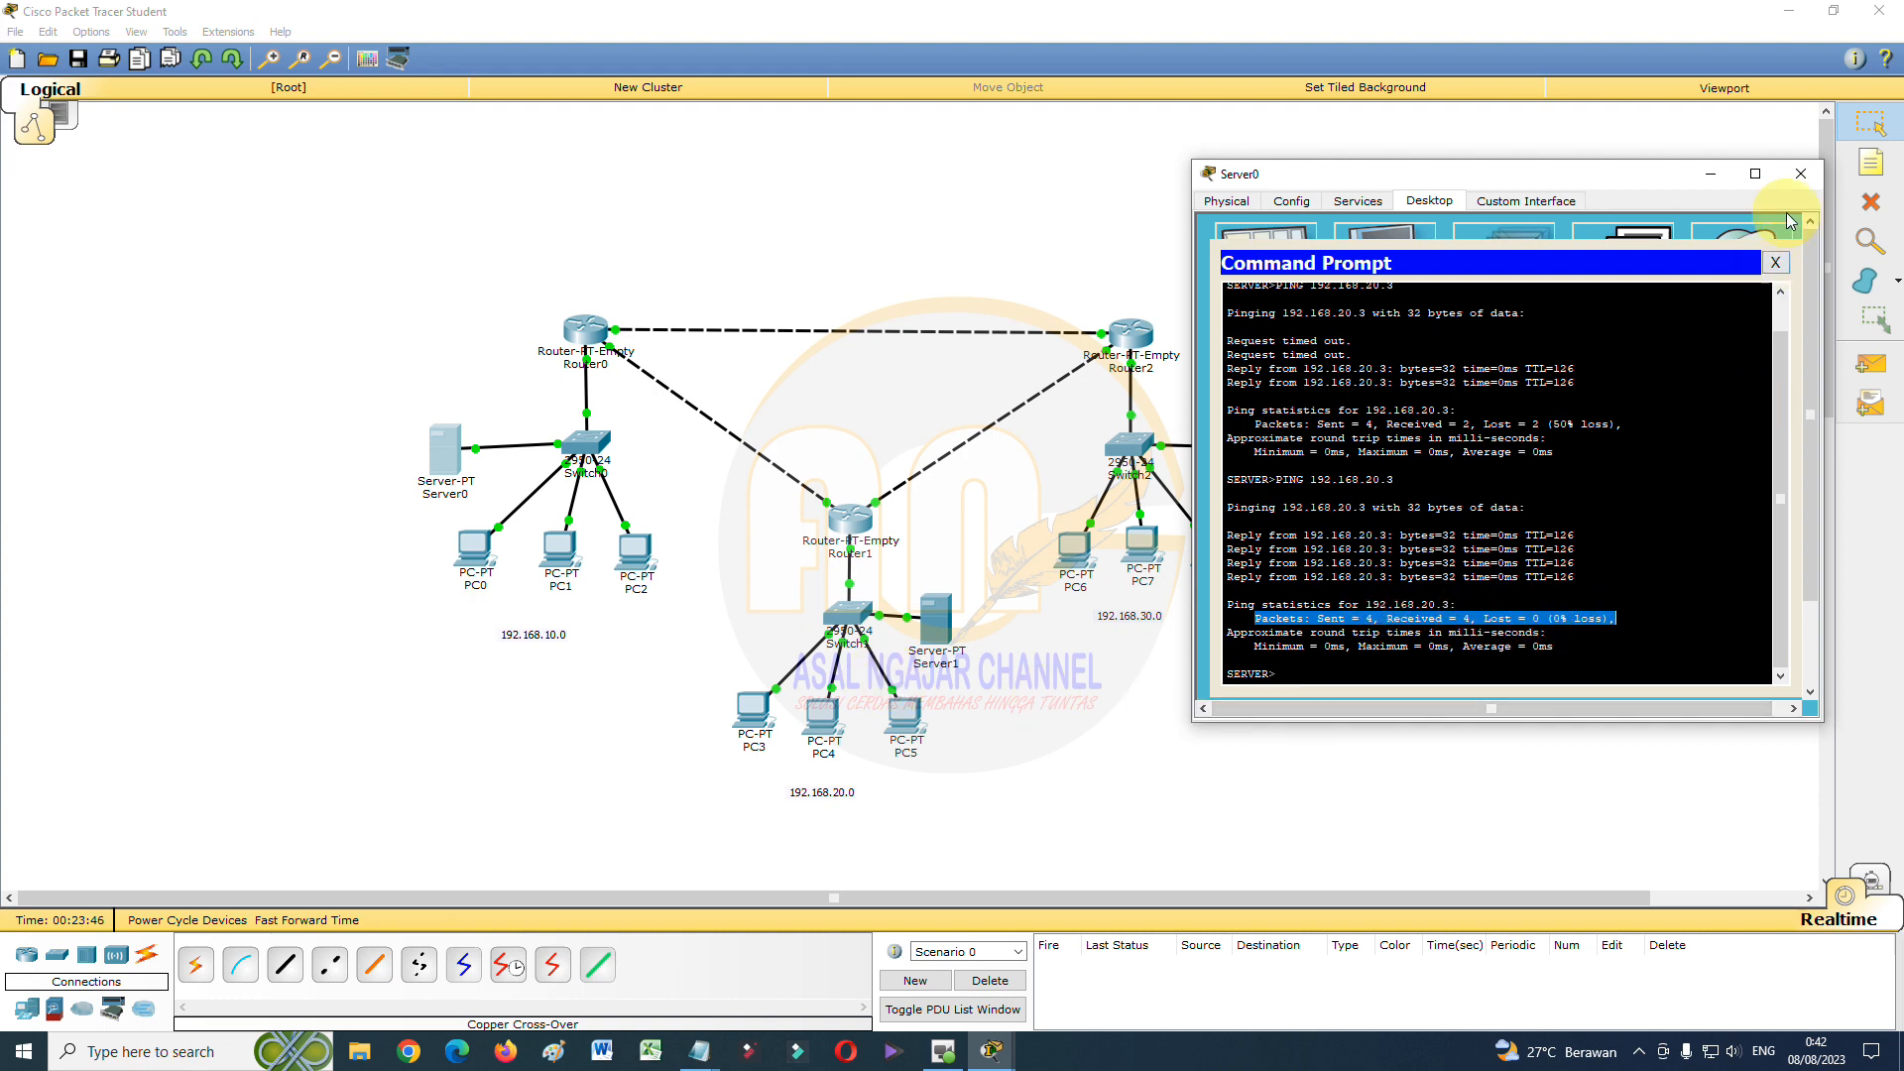
{"action": "left_click", "coordinate": [1798, 175]}
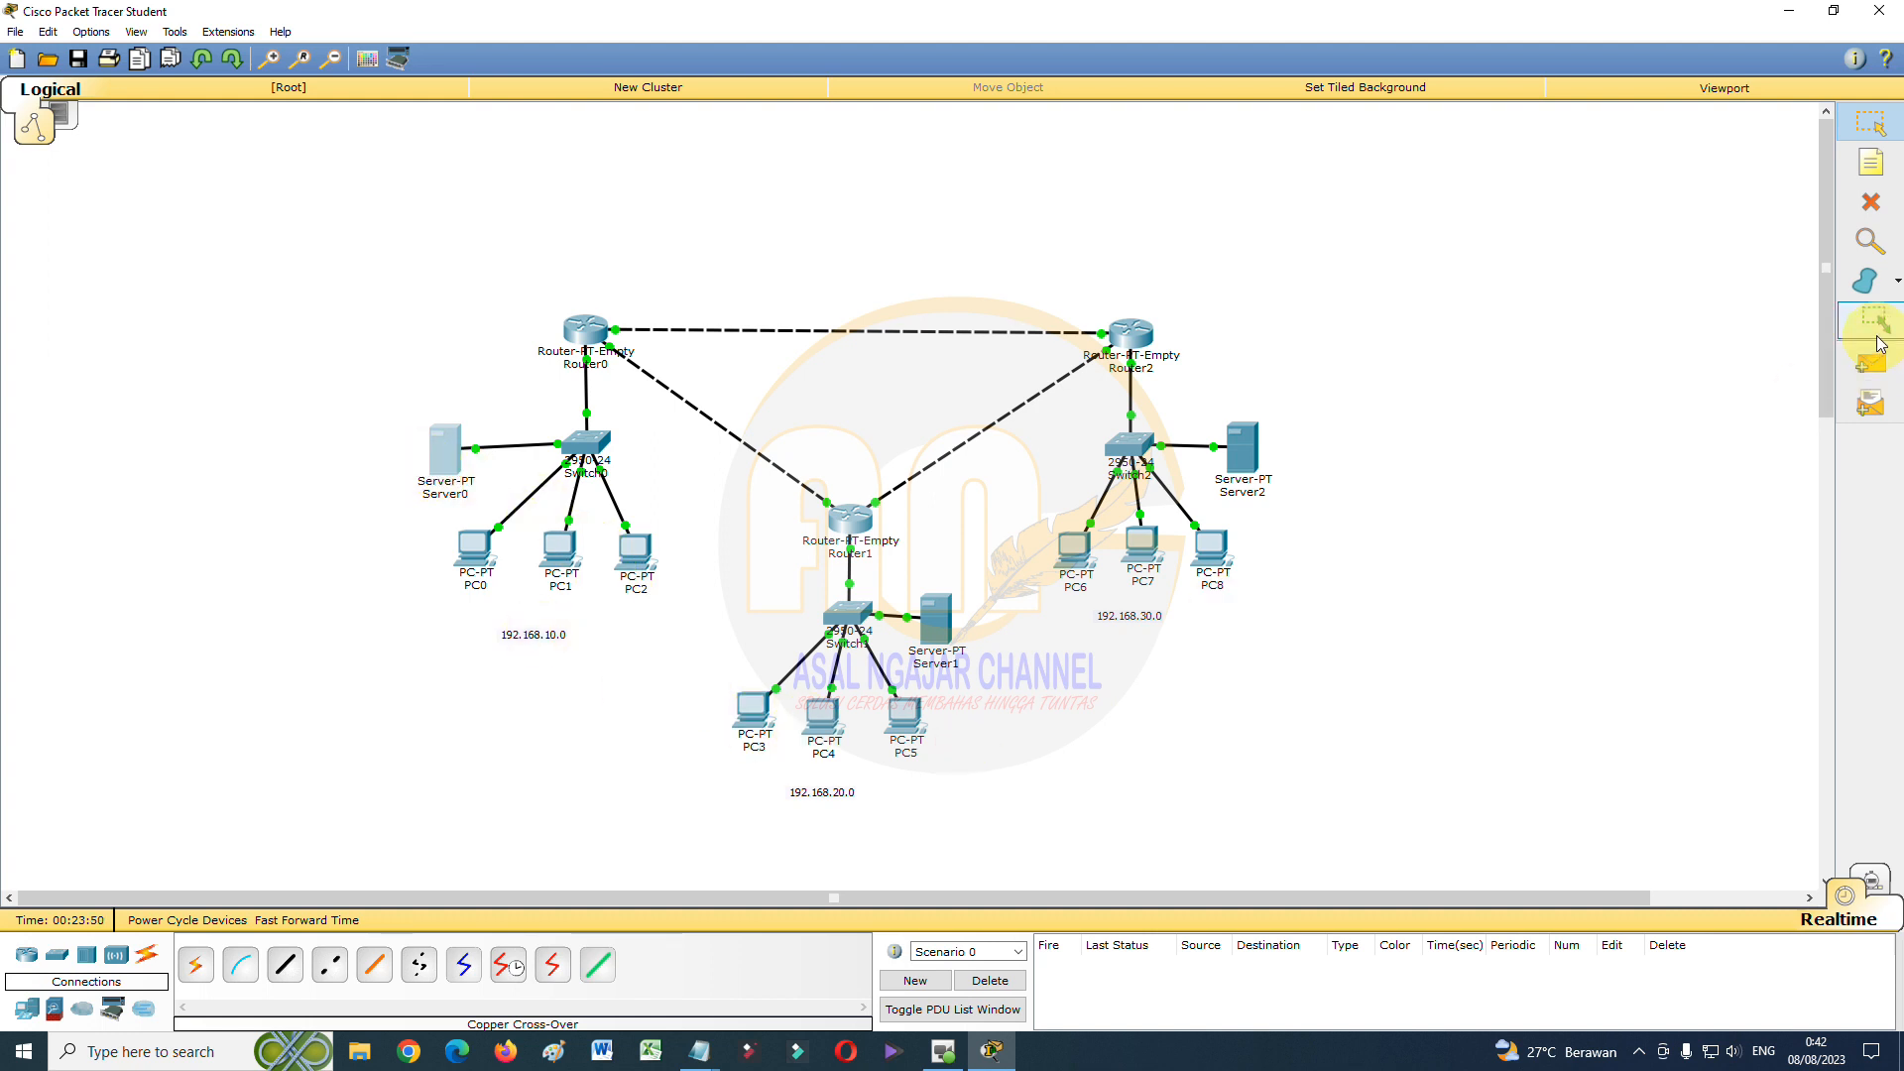
Send two simple PDUs, one after the other, from Server0 to PC4 to test the connection between the networks
{"action": "left_click", "coordinate": [1868, 374]}
{"action": "left_click", "coordinate": [448, 452]}
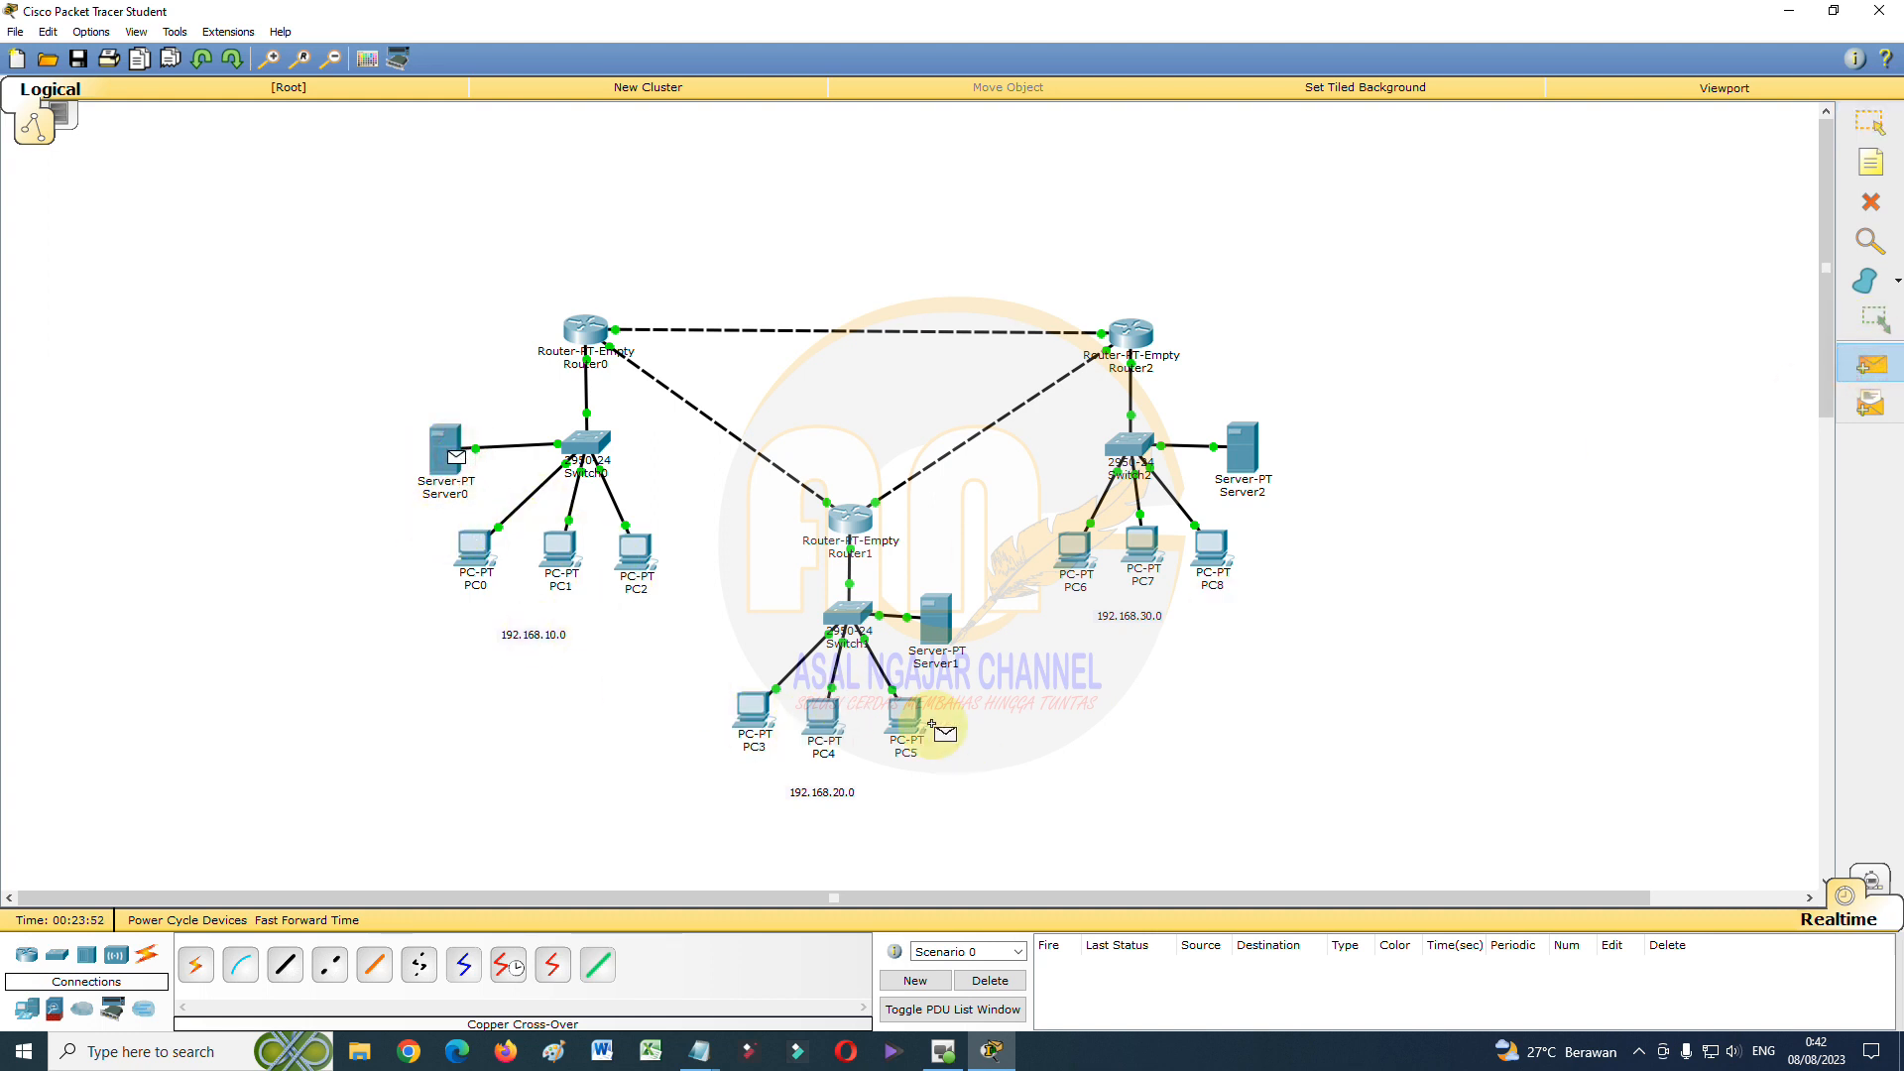
{"action": "left_click", "coordinate": [825, 709]}
{"action": "left_click", "coordinate": [825, 709]}
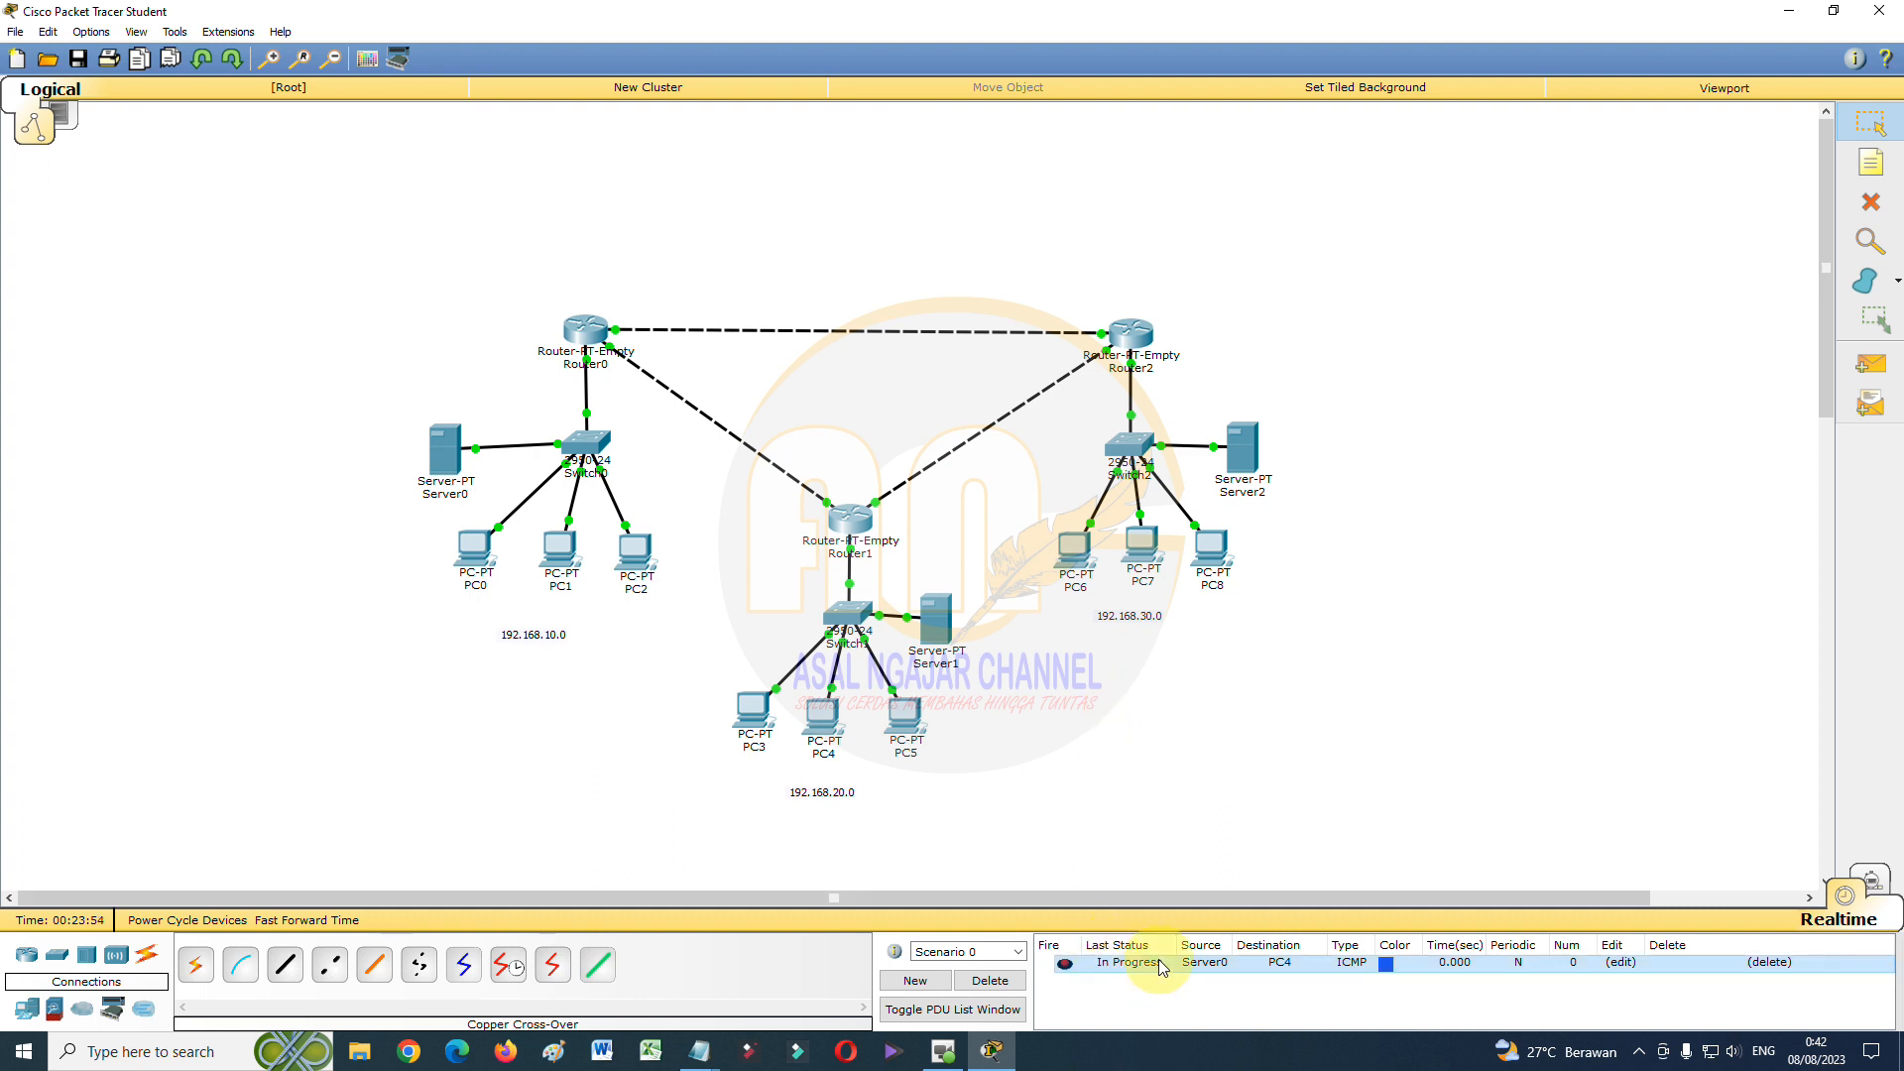
{"action": "left_click", "coordinate": [1870, 364]}
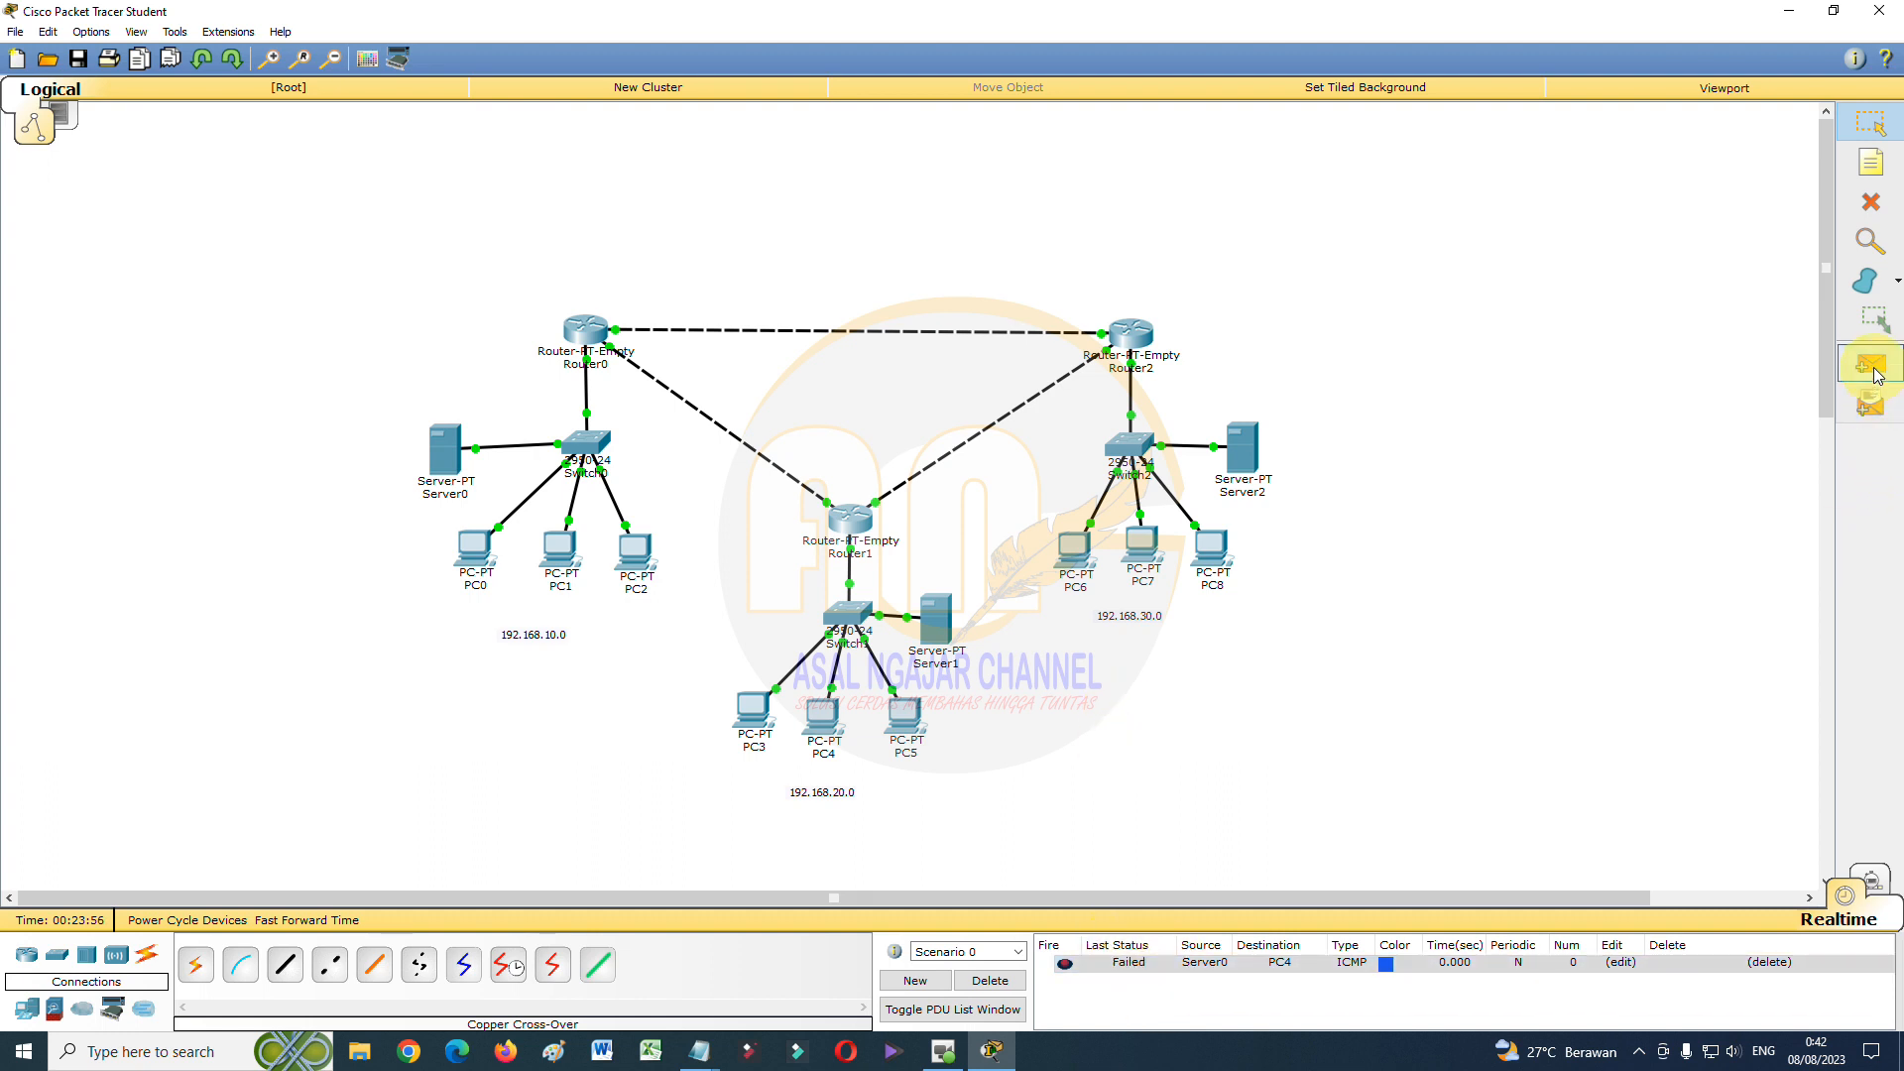
{"action": "left_click", "coordinate": [437, 455]}
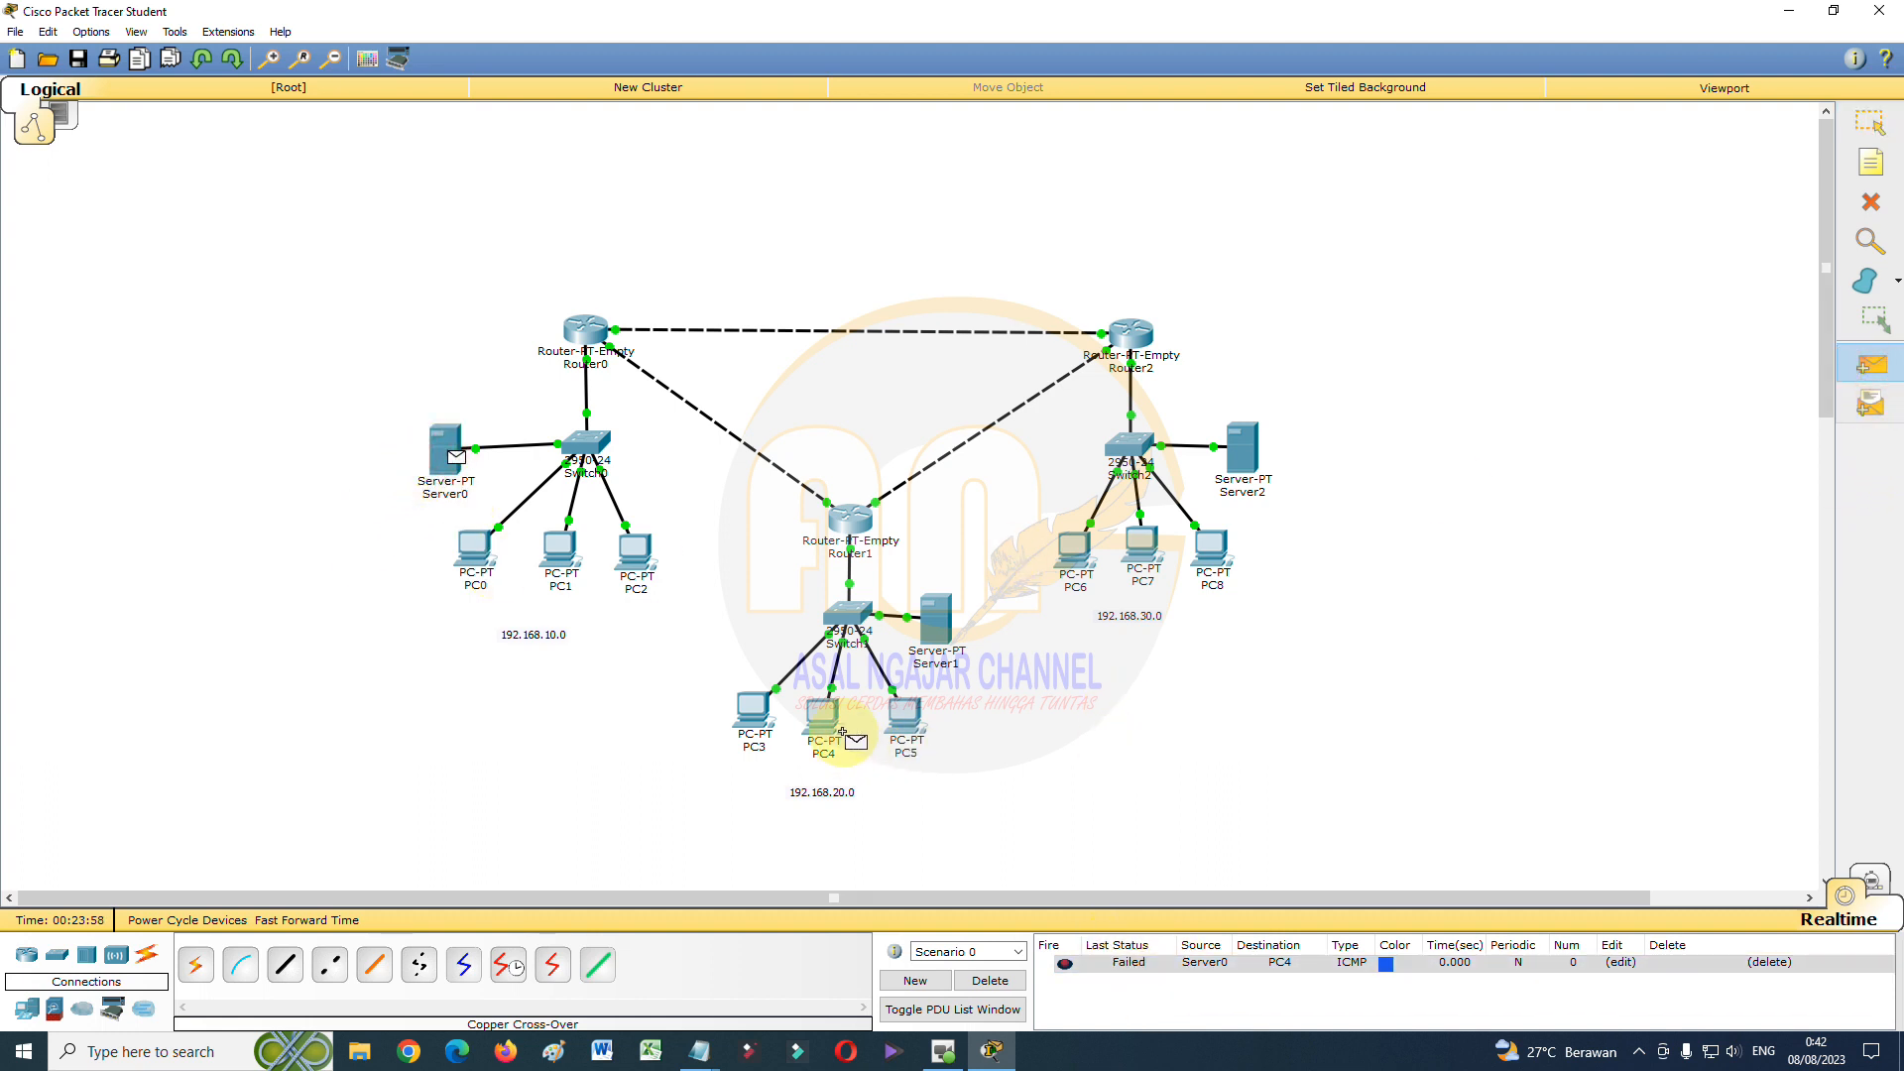
{"action": "left_click", "coordinate": [823, 712]}
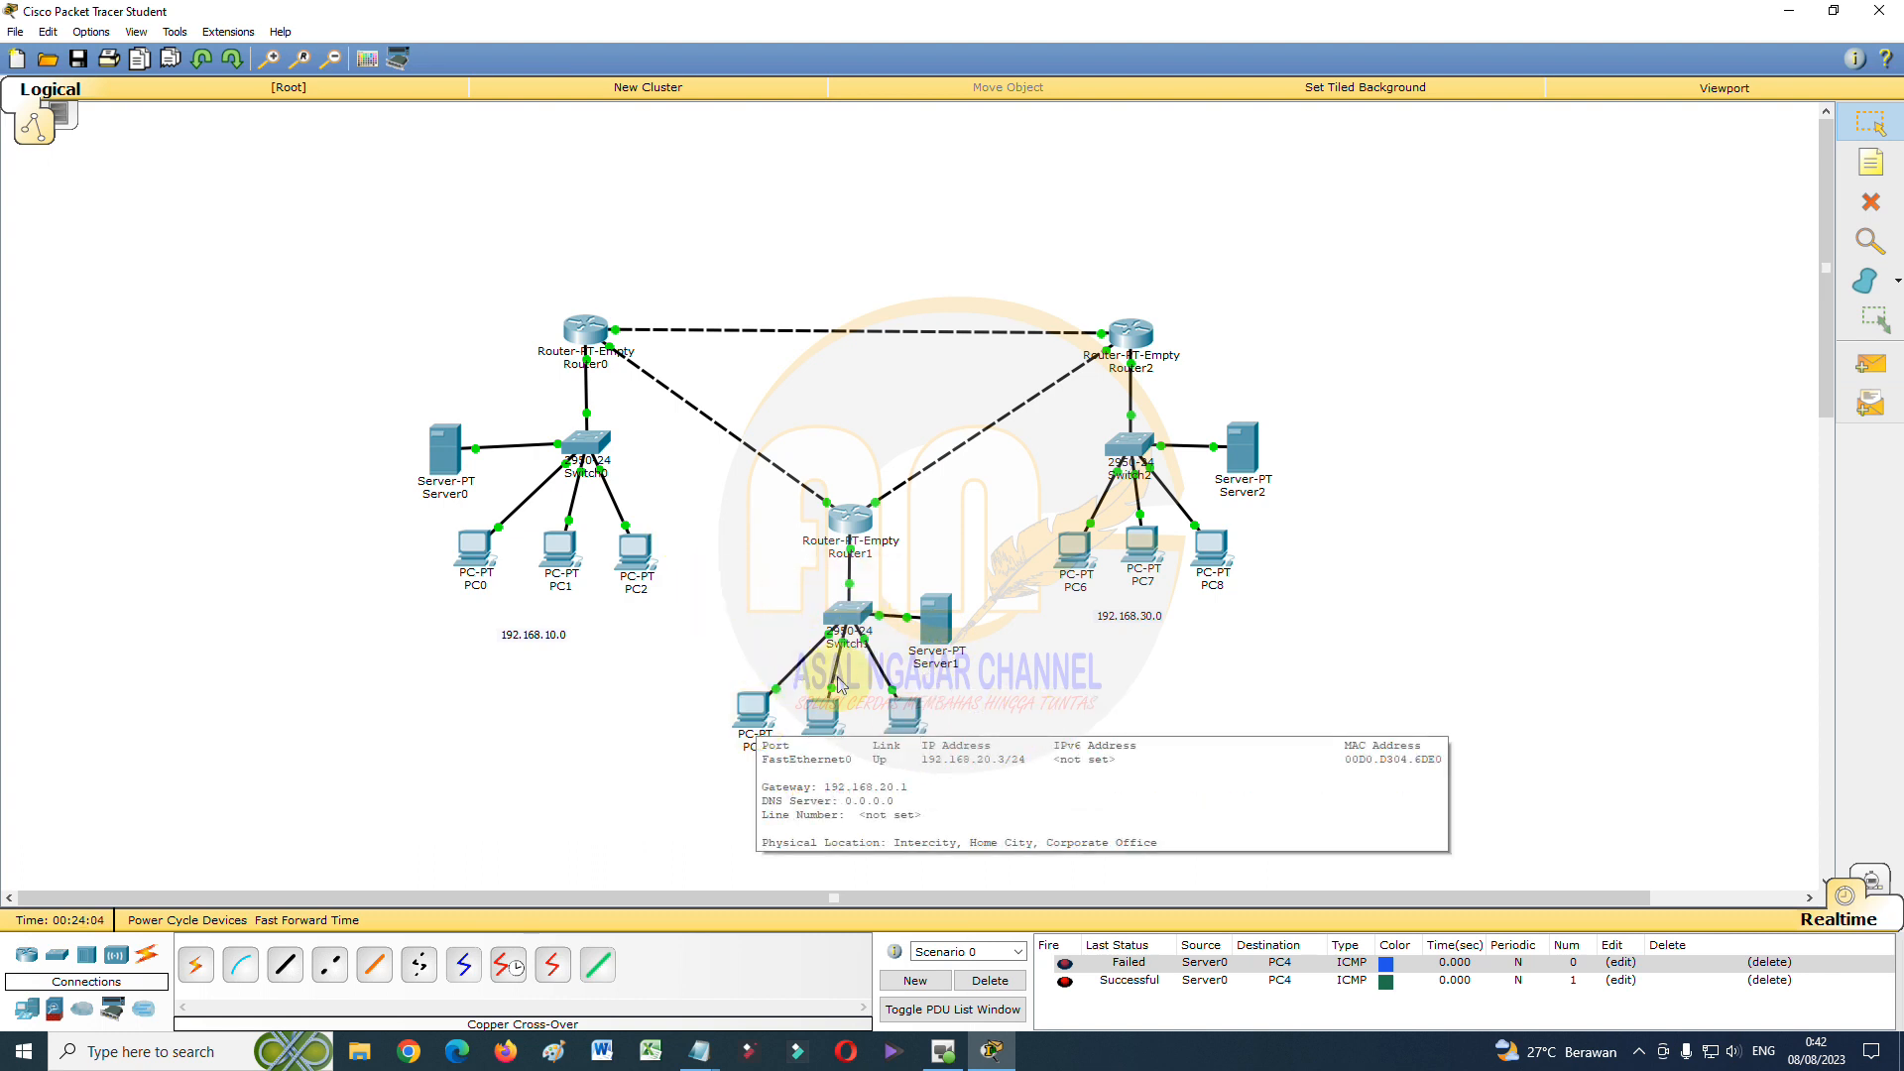
Send two simple PDUs, one after the other, from PC6 to PC2 to test communication between the 192.168.30.0 and 192.168.10.0 networks
{"action": "left_click", "coordinate": [1870, 364]}
{"action": "left_click", "coordinate": [1077, 548]}
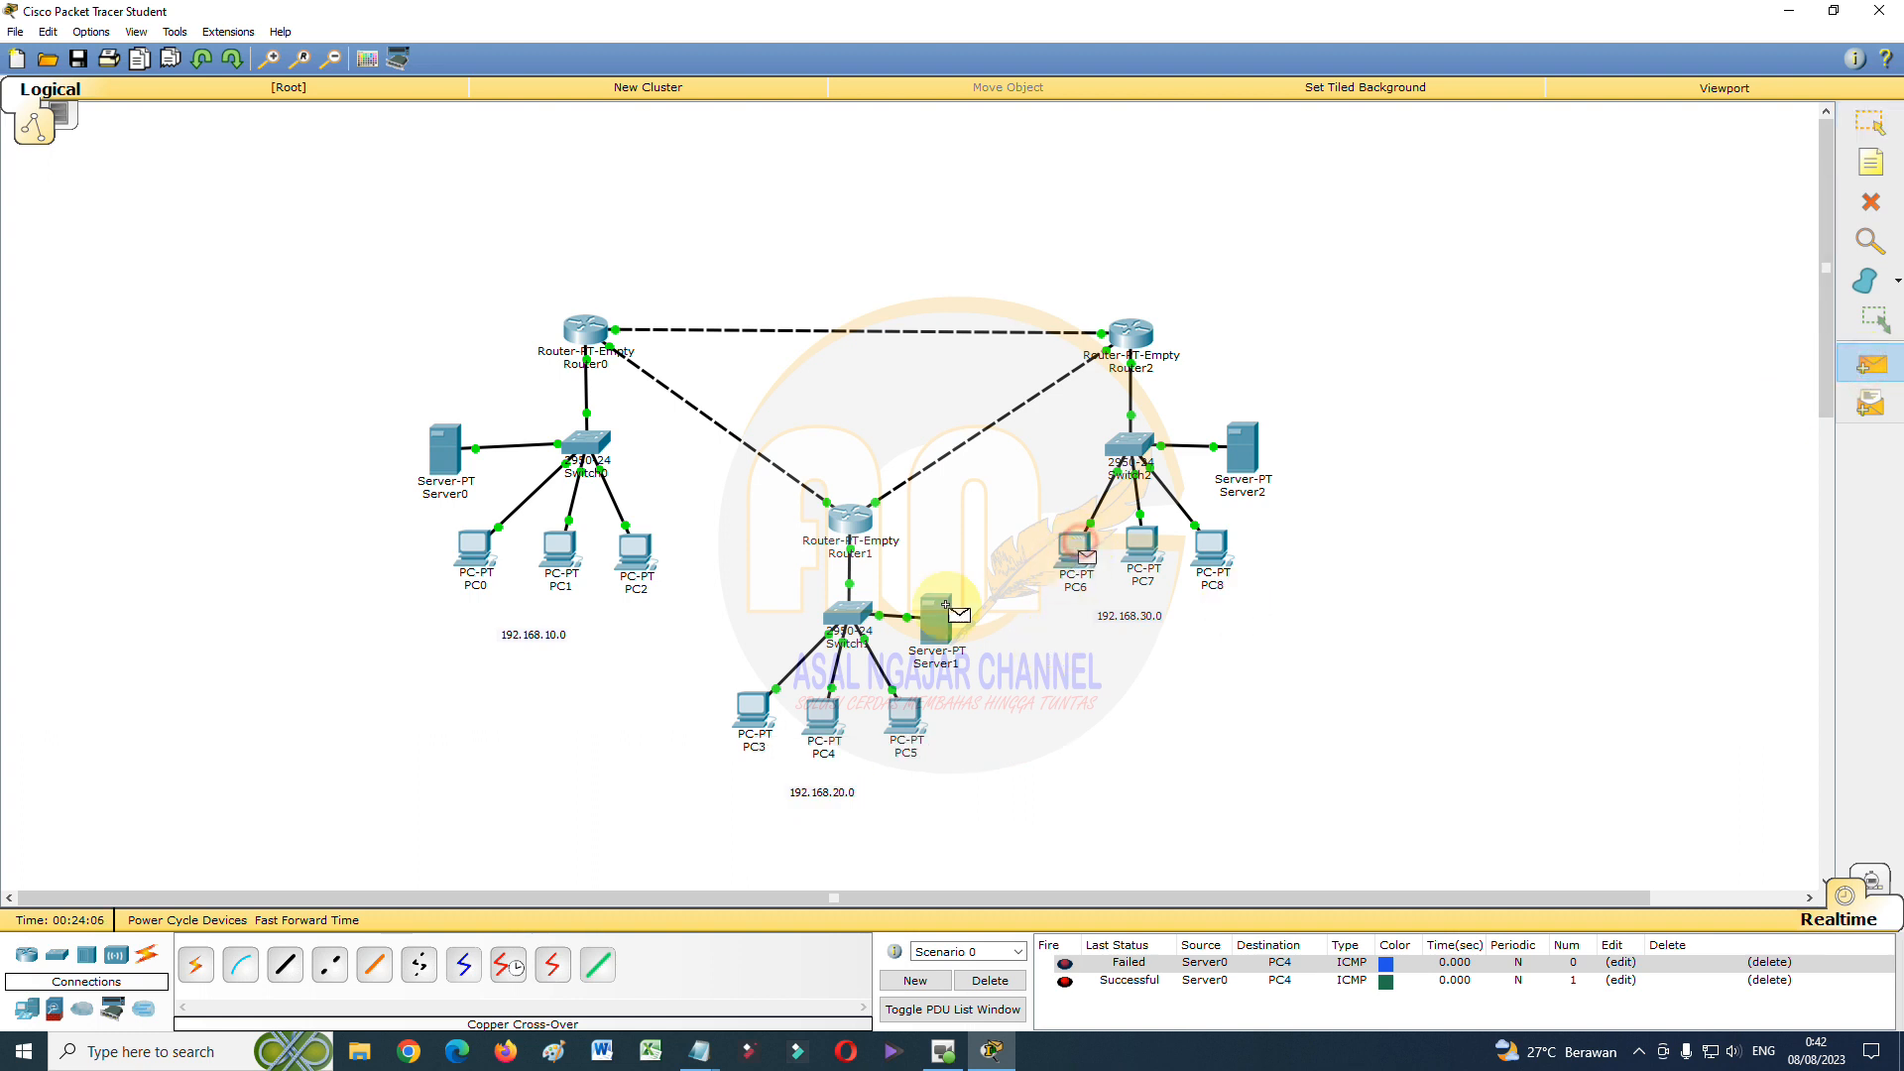
{"action": "left_click", "coordinate": [634, 551]}
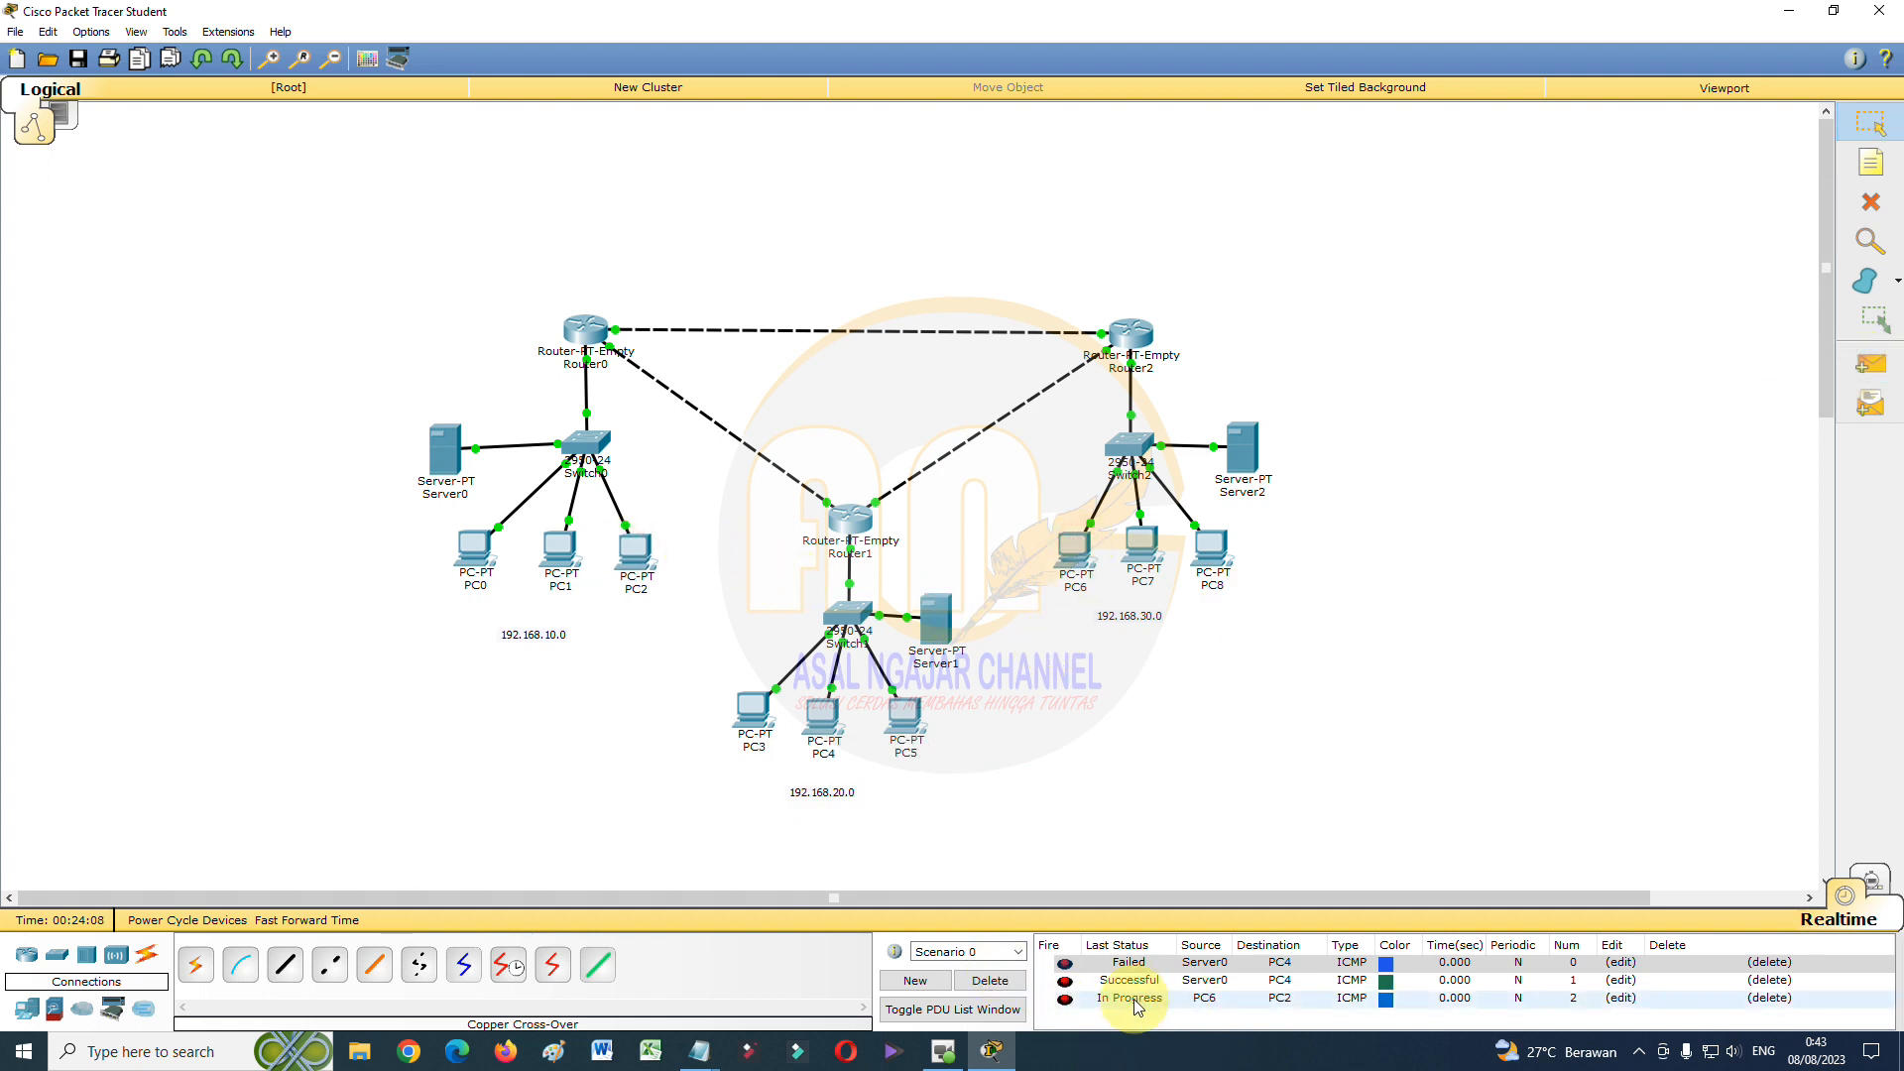
{"action": "left_click", "coordinate": [1875, 359]}
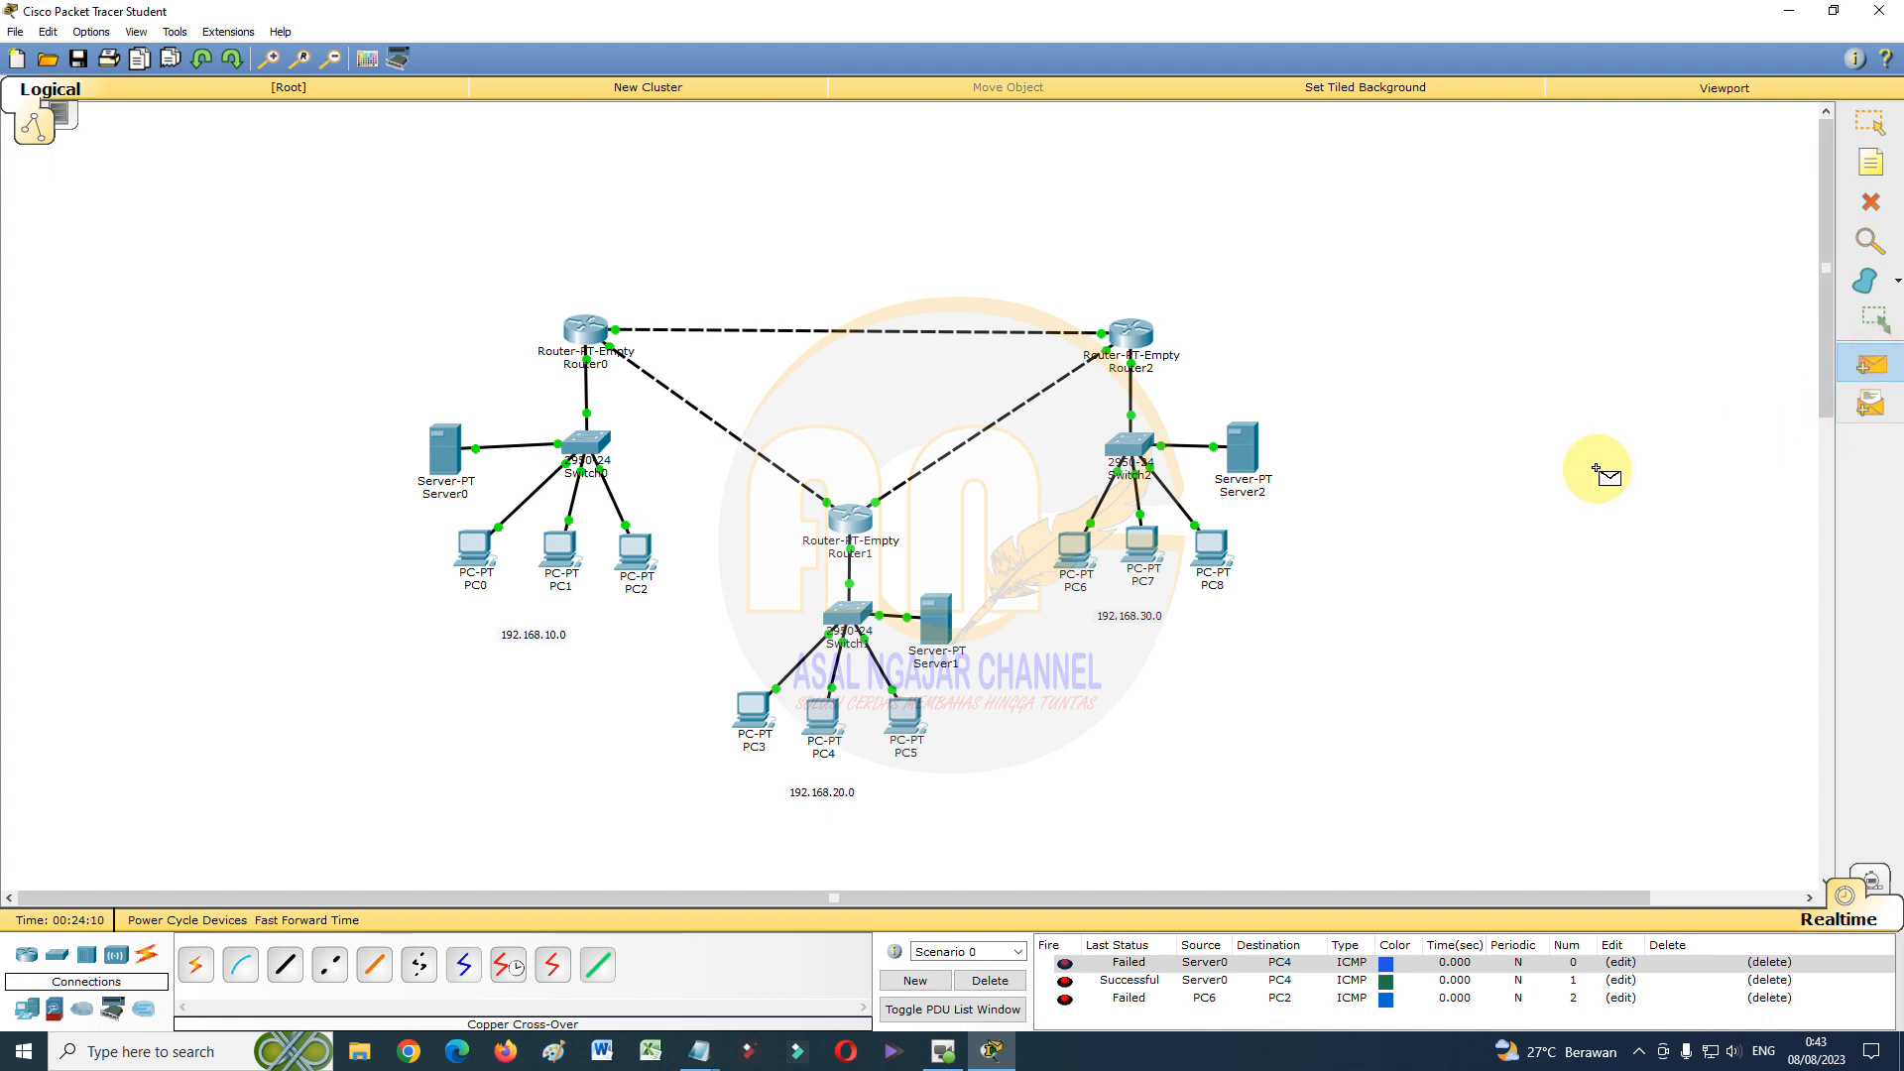
{"action": "left_click", "coordinate": [1077, 548]}
{"action": "left_click", "coordinate": [643, 543]}
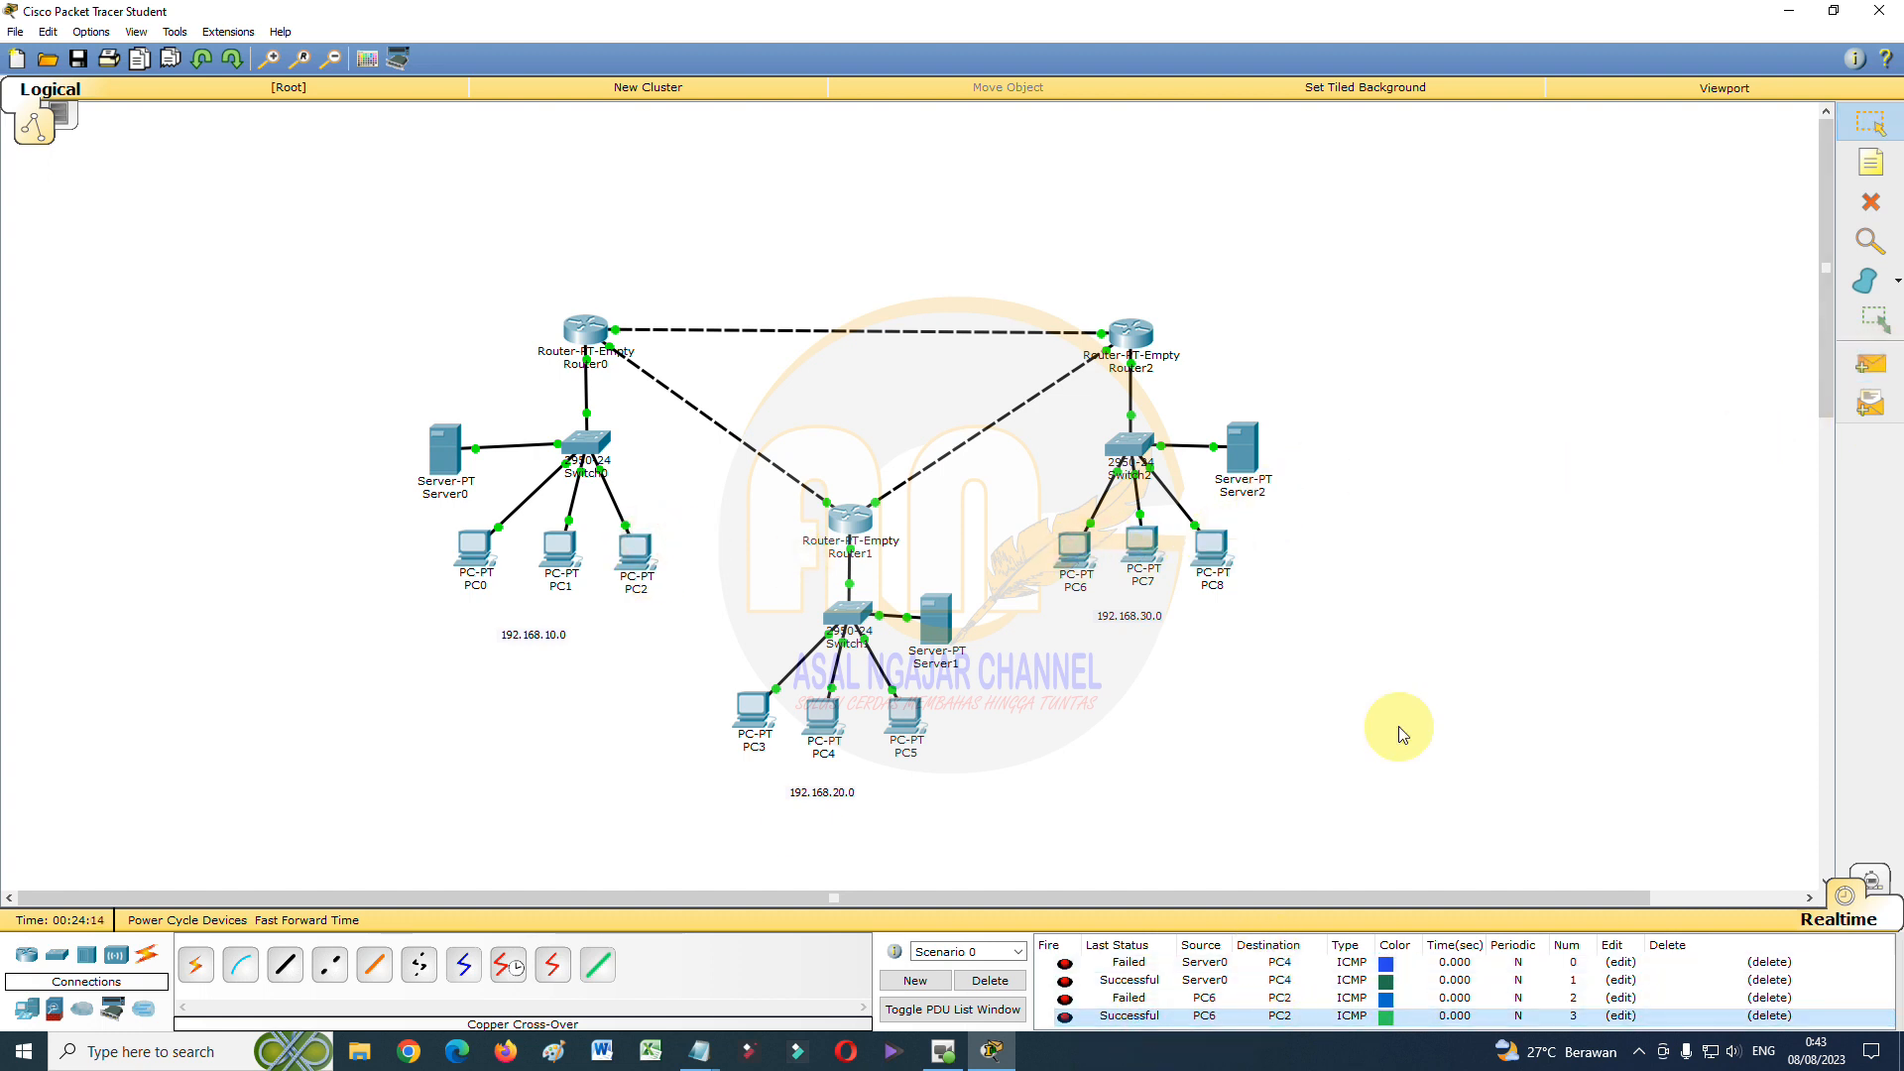
Exit the program from the finished network workspace
{"action": "left_click", "coordinate": [1523, 591]}
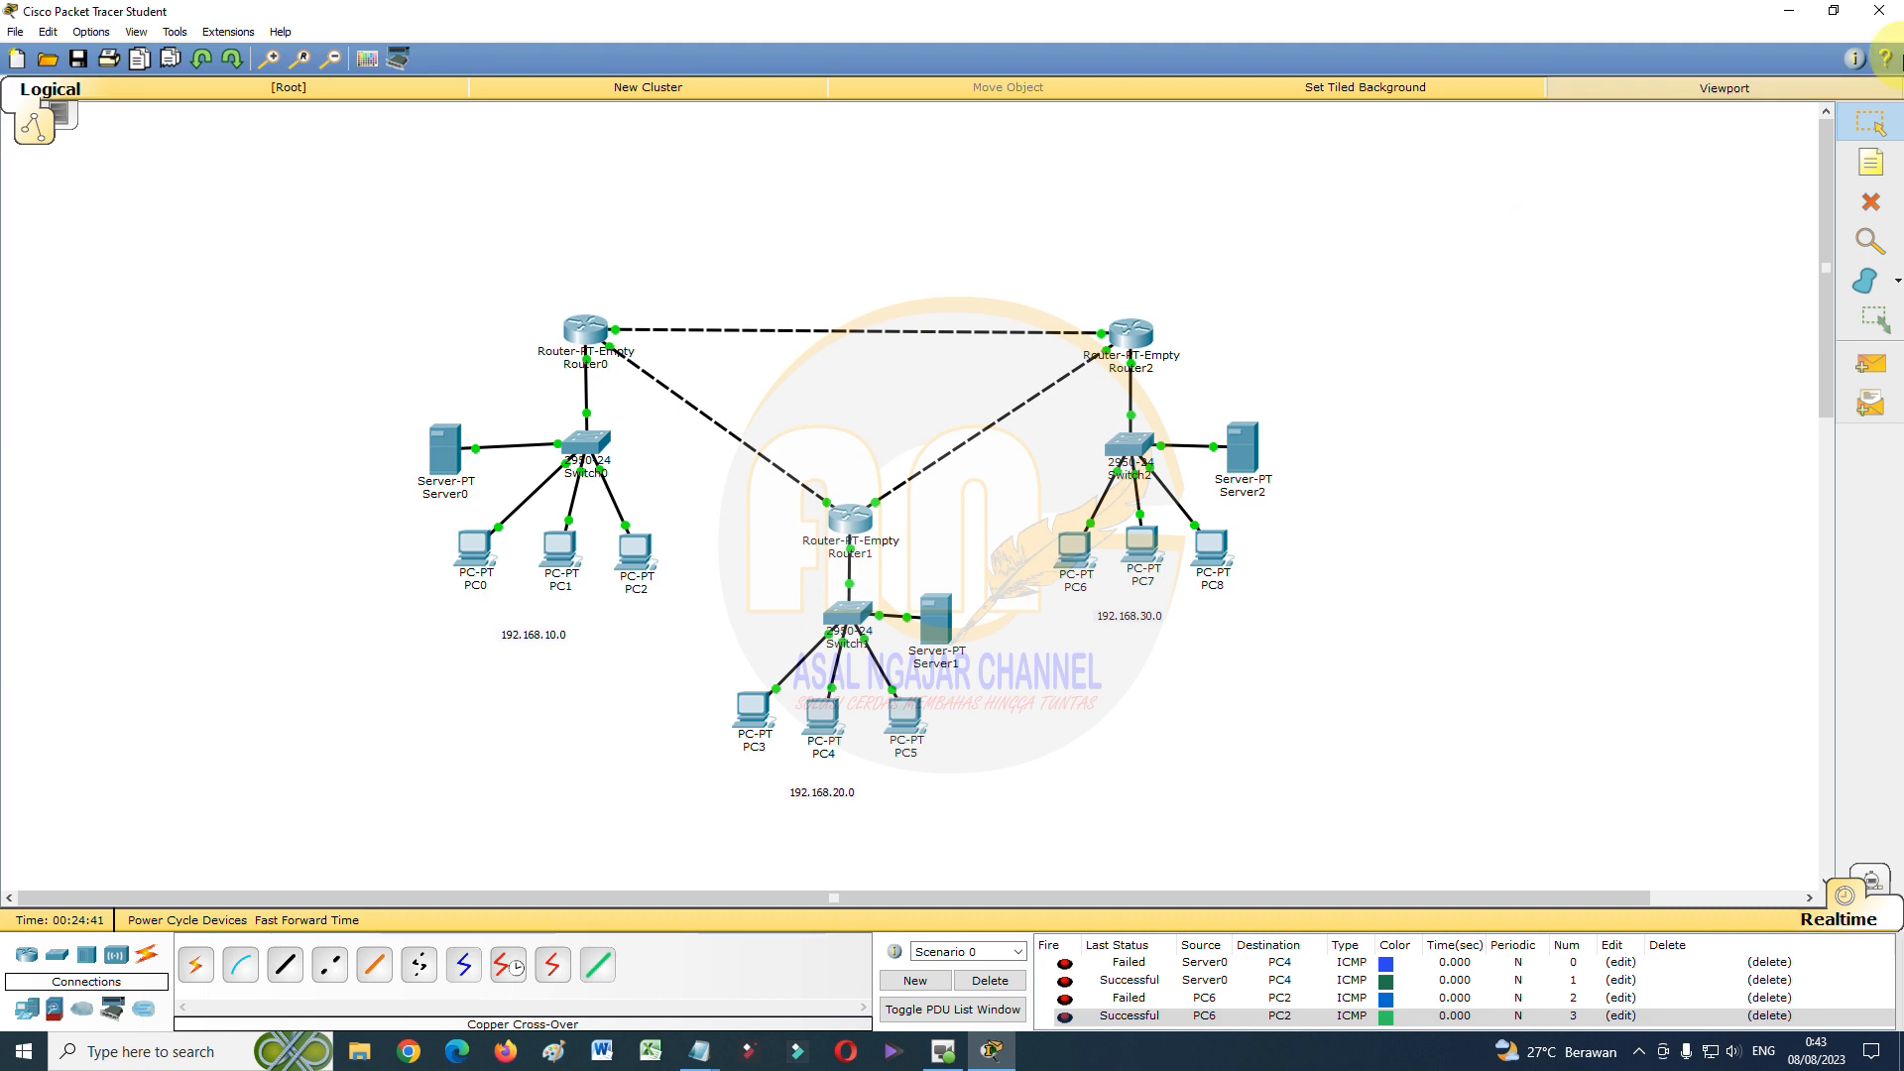
{"action": "left_click", "coordinate": [1879, 10]}
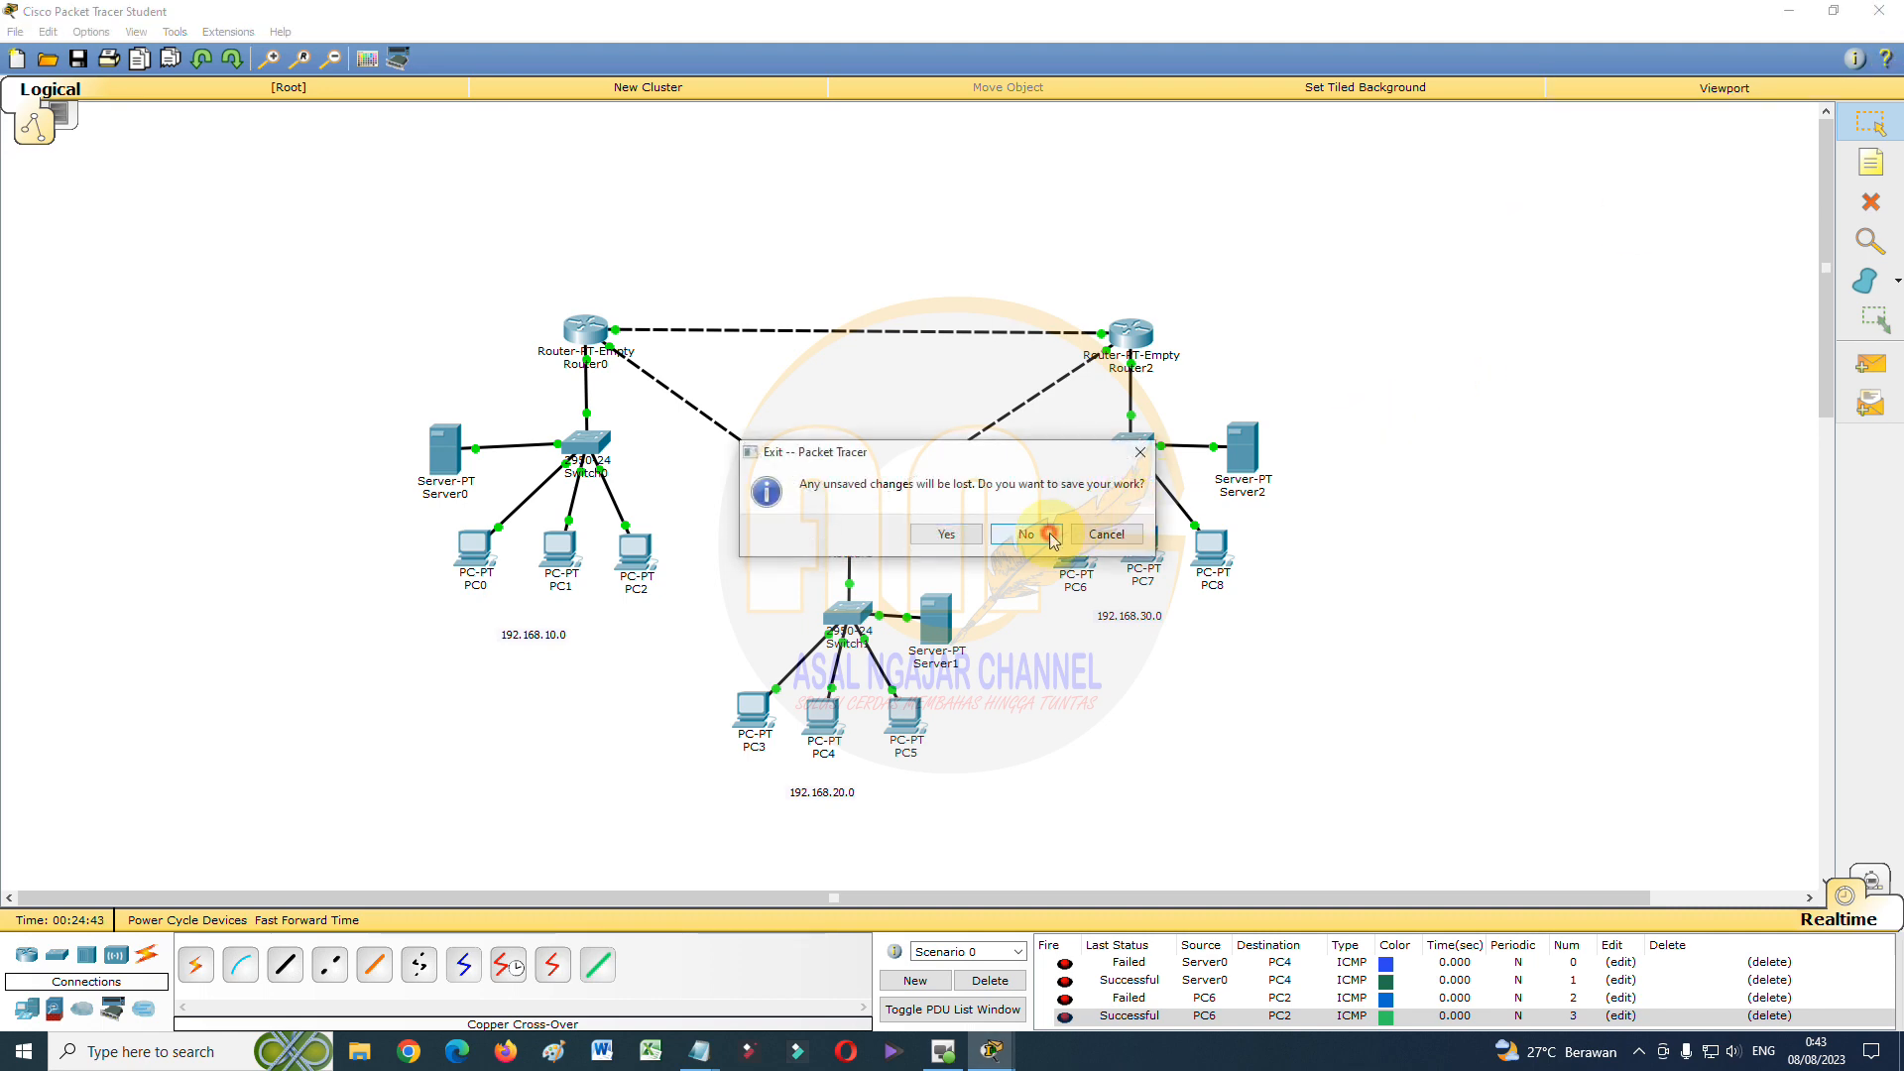